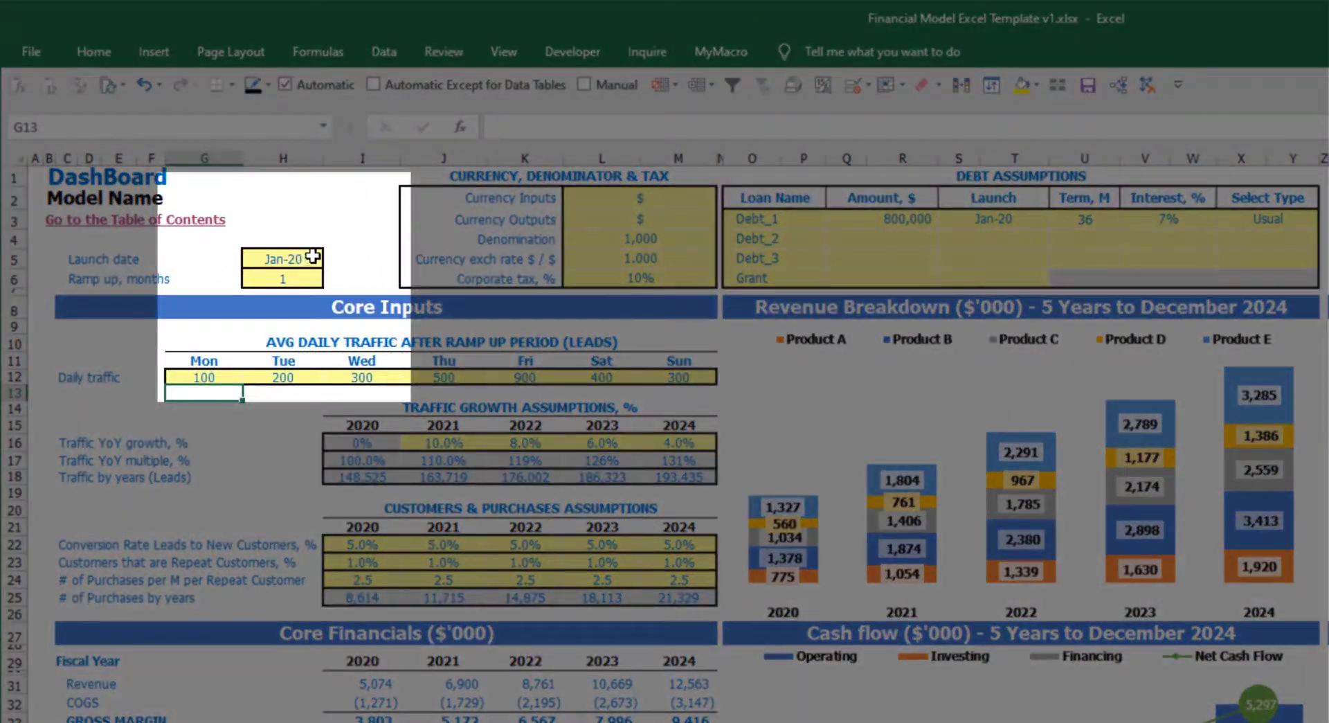
Set the business launch date to Apr-20 in the dashboard assumptions.
{"action": "left_click", "coordinate": [313, 256]}
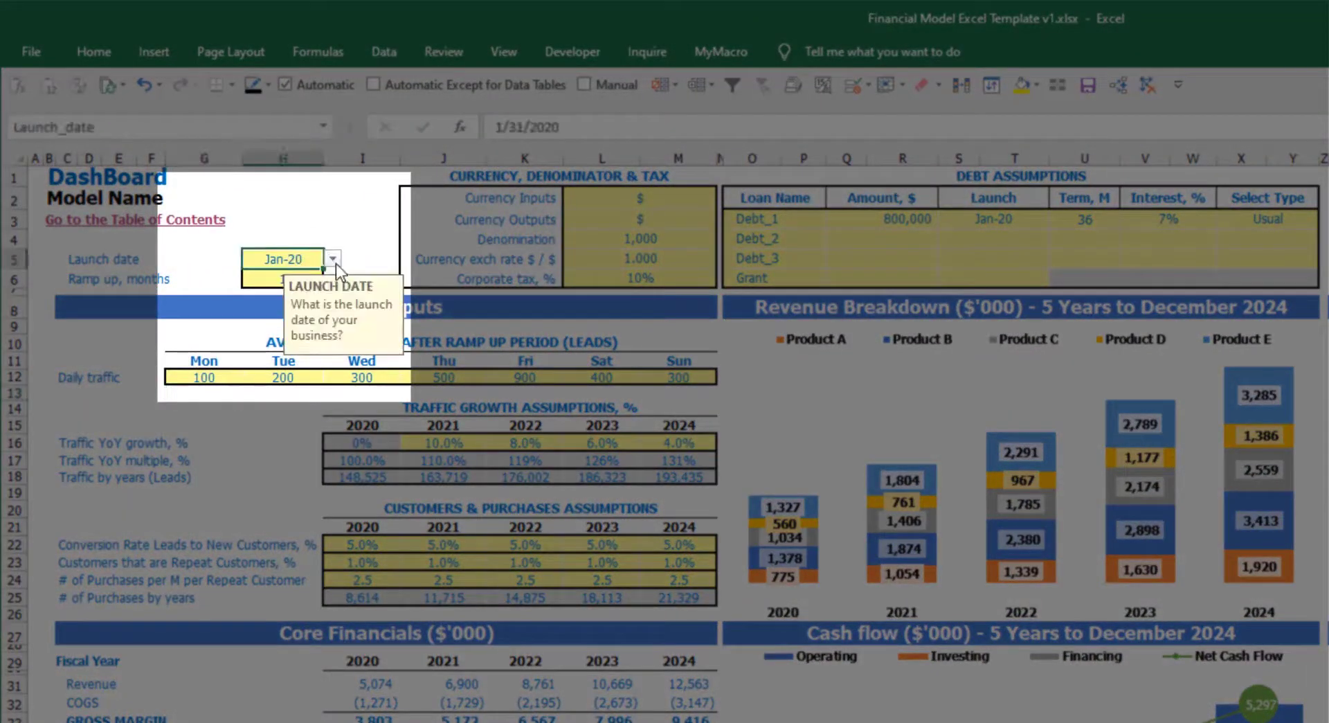
{"action": "left_click", "coordinate": [333, 259]}
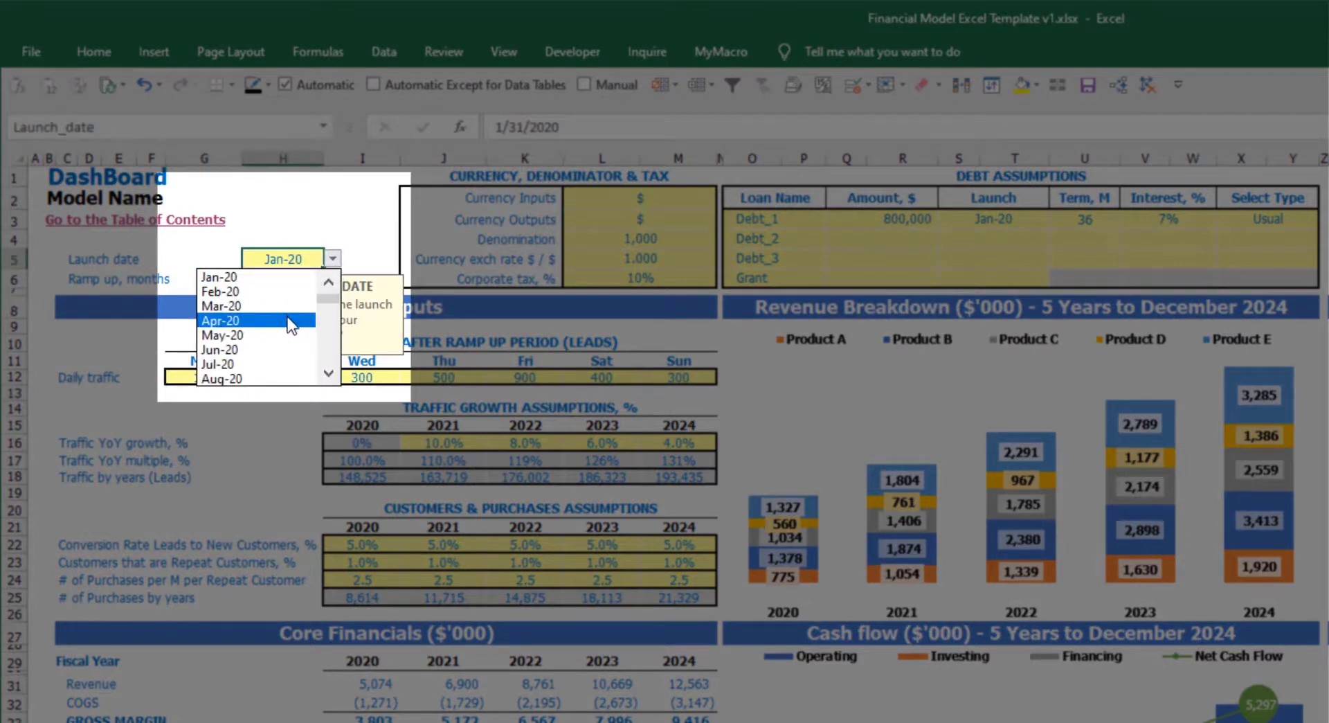
{"action": "left_click", "coordinate": [252, 322]}
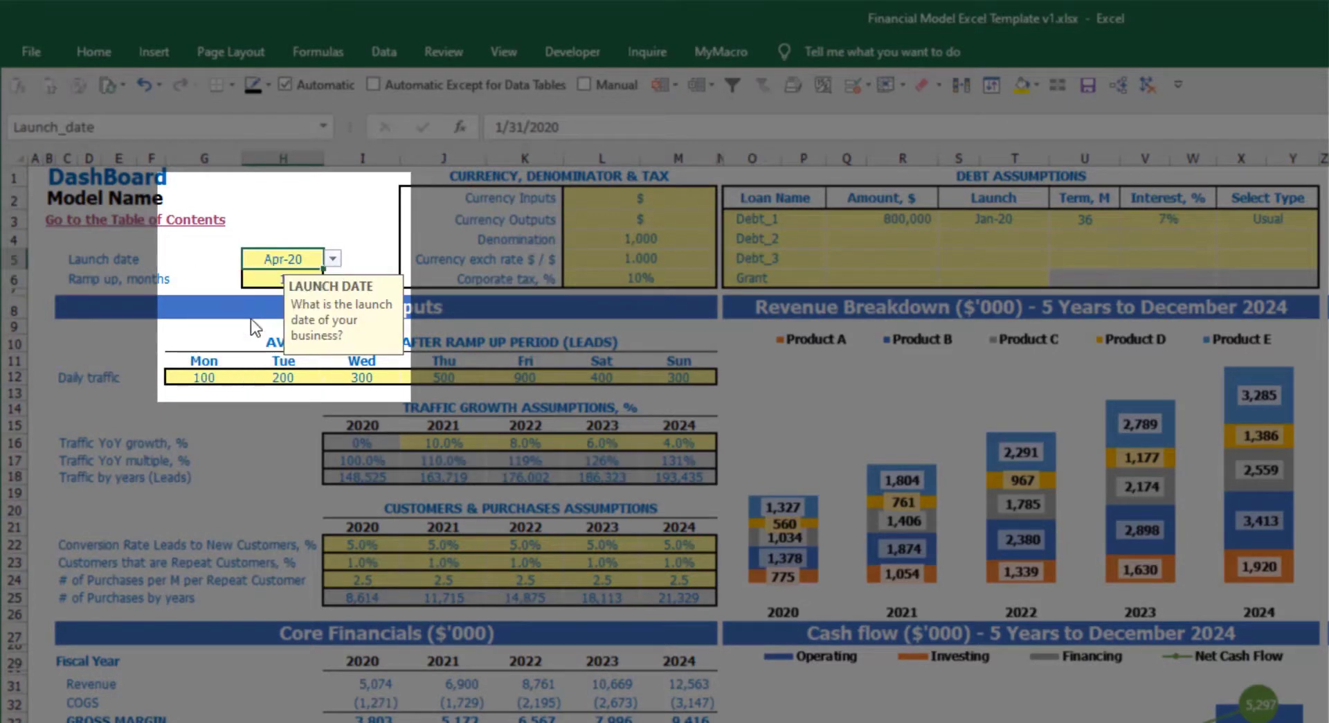
{"action": "left_click", "coordinate": [286, 234]}
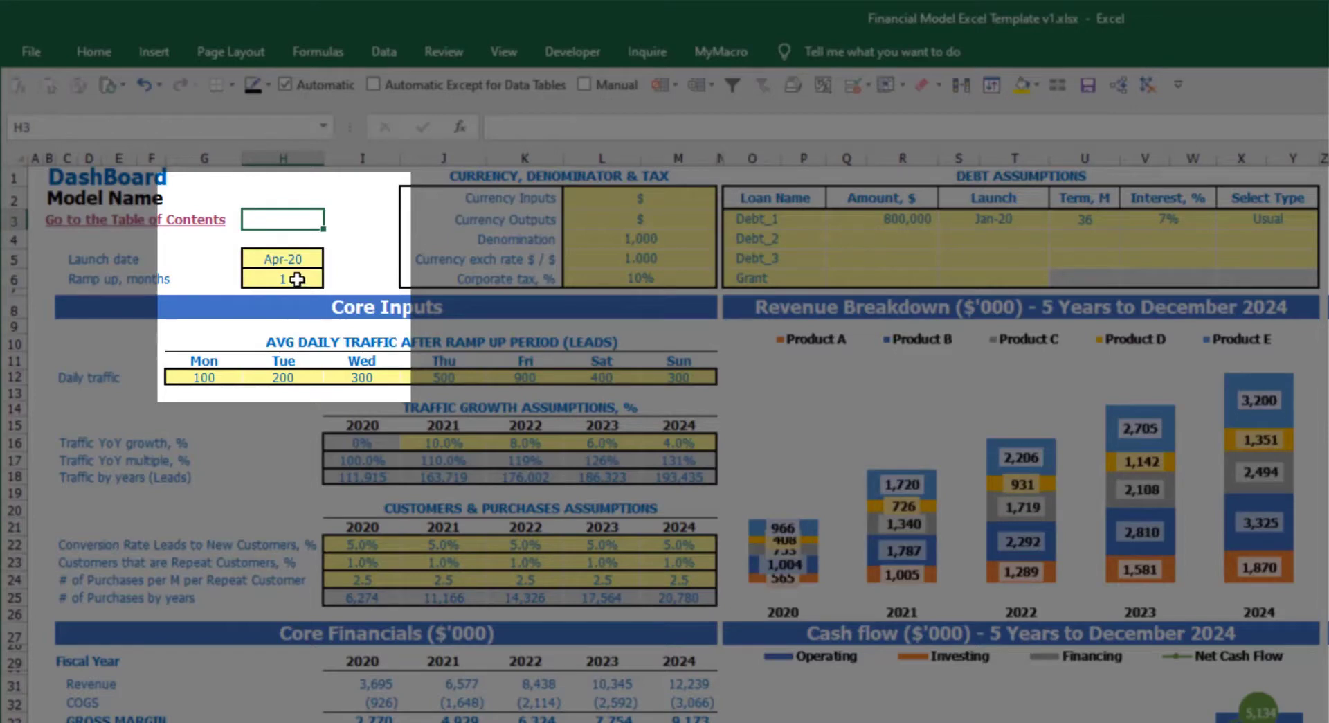
Set the ramp-up period to 4 months.
{"action": "left_click", "coordinate": [297, 279]}
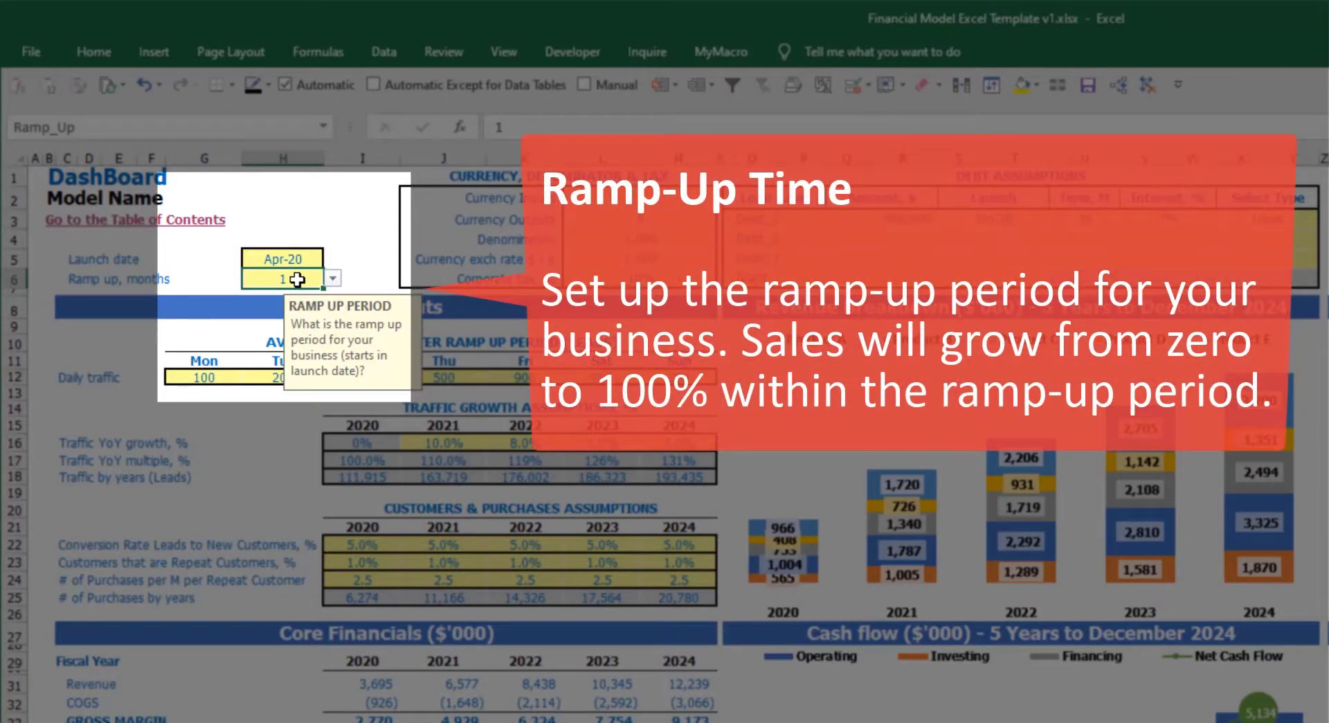
{"action": "type", "text": "4"}
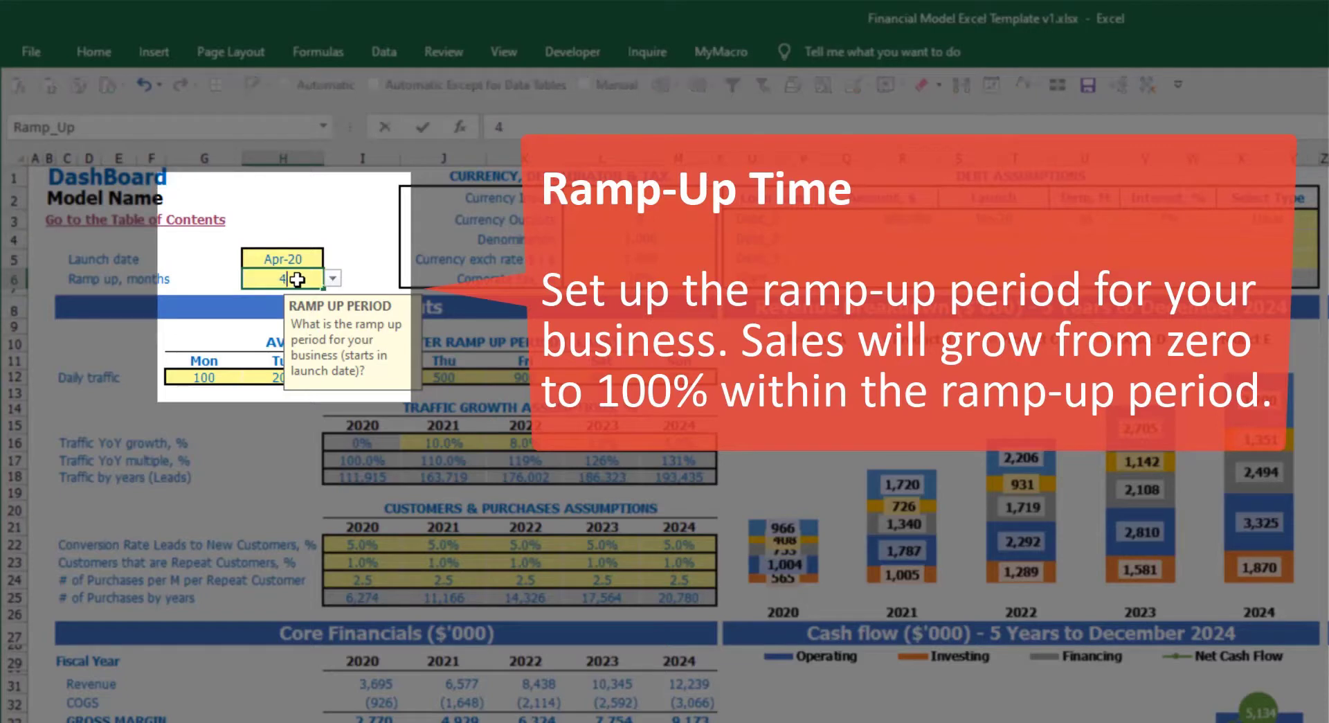
{"action": "key", "text": "Return"}
{"action": "left_click", "coordinate": [322, 205]}
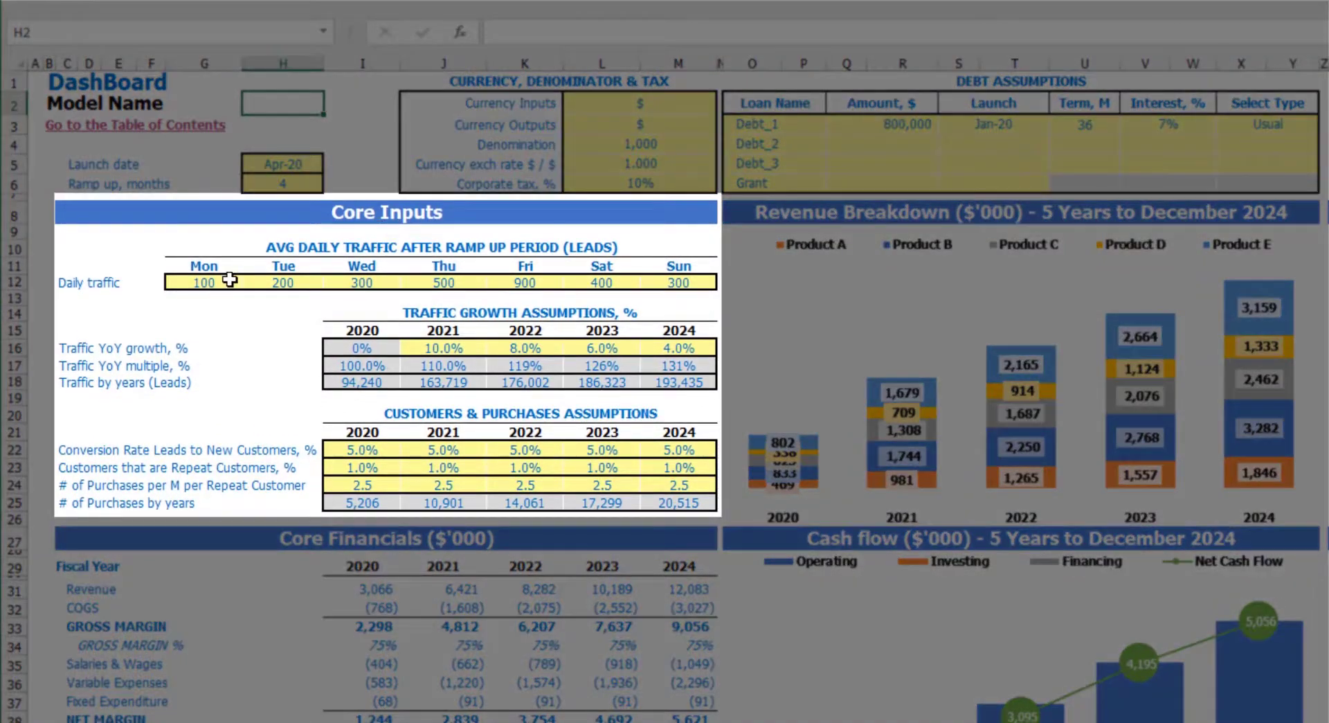
Set the average daily traffic to 200 leads for Monday and copy that value across Tuesday to Friday.
{"action": "left_click_drag", "start_coordinate": [198, 284], "coordinate": [675, 284]}
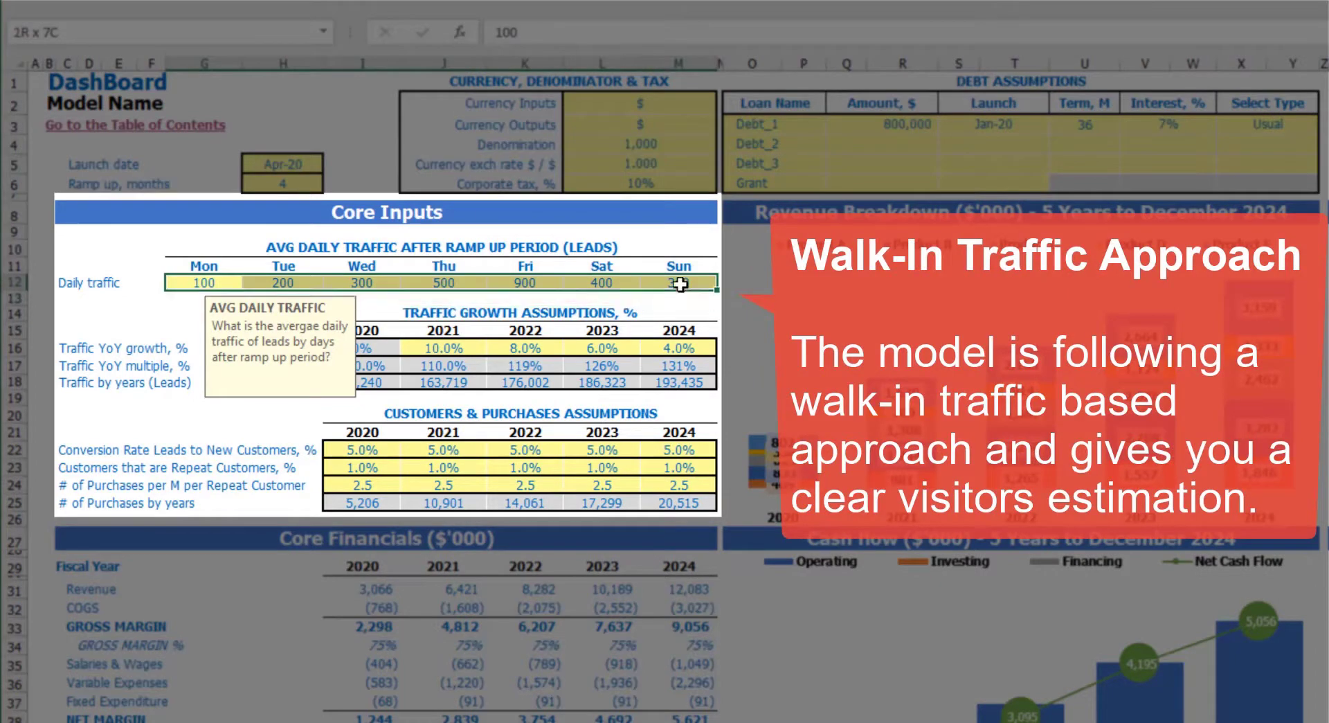
{"action": "left_click", "coordinate": [210, 284]}
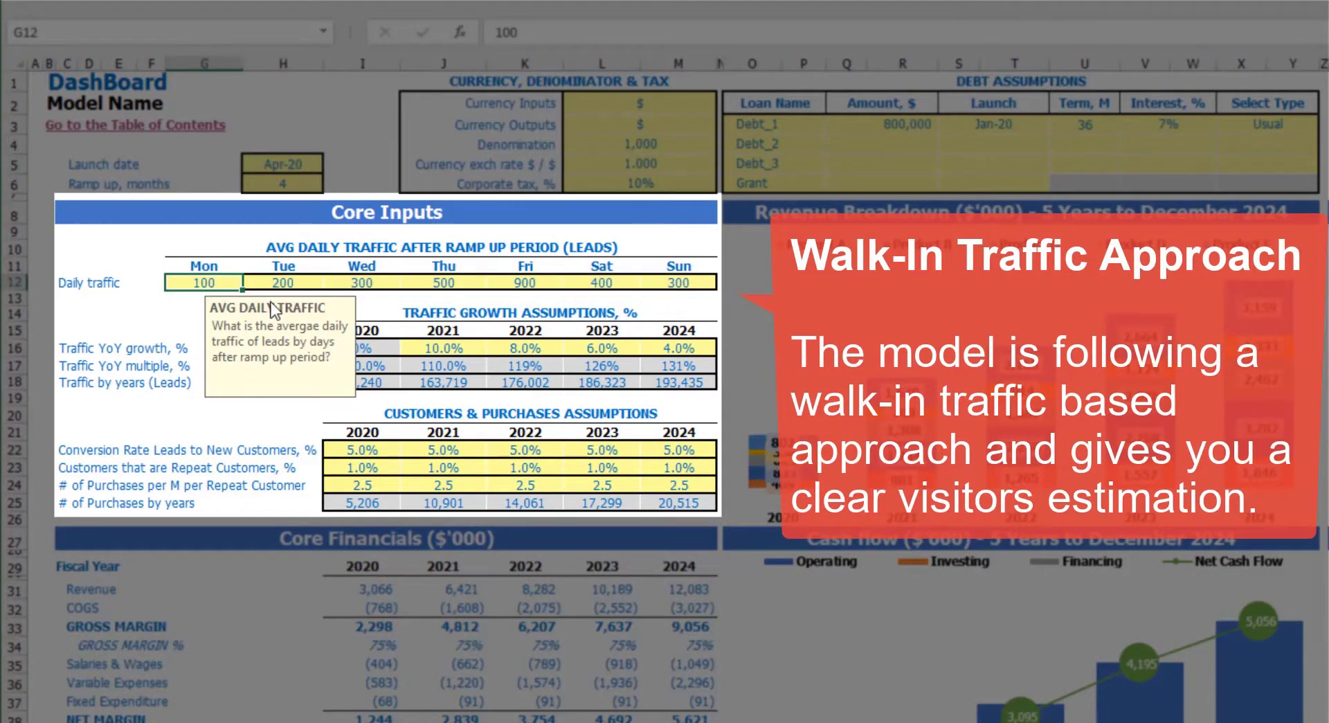
{"action": "type", "text": "2"}
{"action": "key", "text": "ctrl+Return"}
{"action": "key", "text": "ctrl+c"}
{"action": "key", "text": "Right"}
{"action": "key", "text": "shift+Right"}
{"action": "key", "text": "shift+Right"}
{"action": "key", "text": "shift+Right"}
{"action": "key", "text": "shift+Right"}
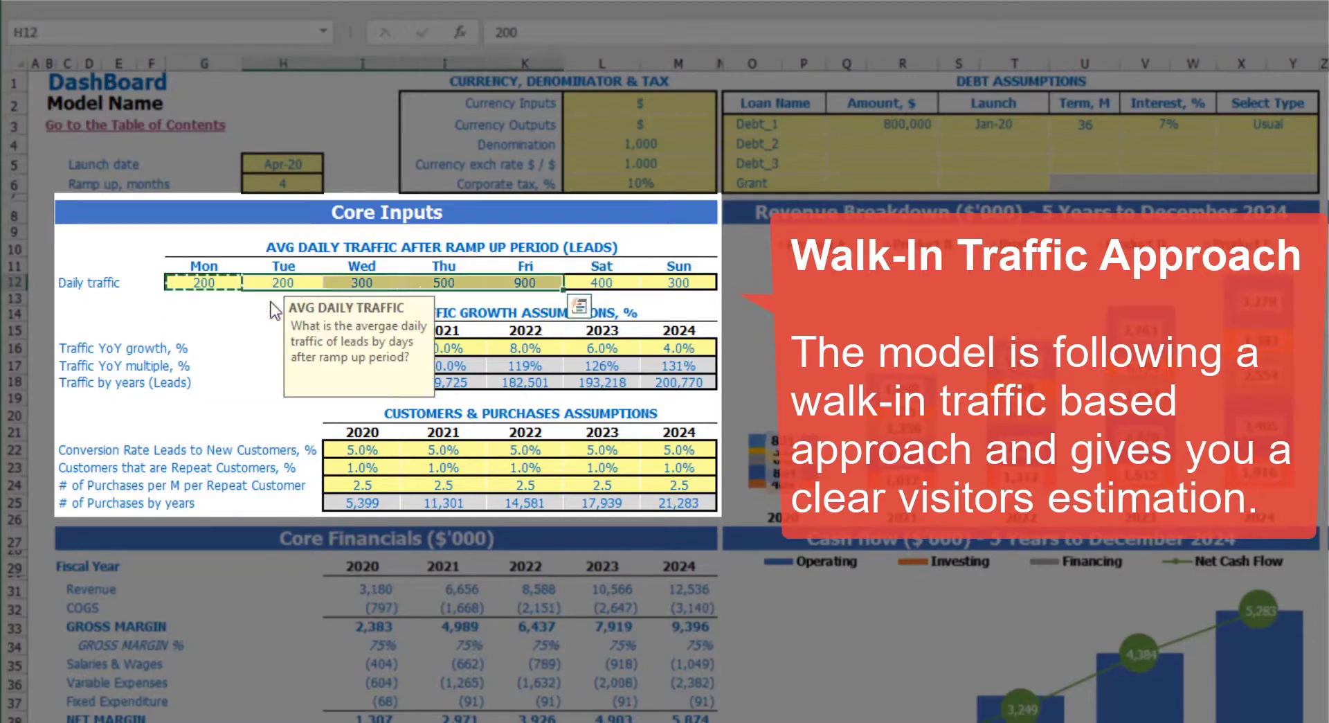
{"action": "key", "text": "ctrl+v"}
Set the average daily traffic for Saturday to 500 leads and copy it to Sunday.
{"action": "left_click", "coordinate": [610, 286]}
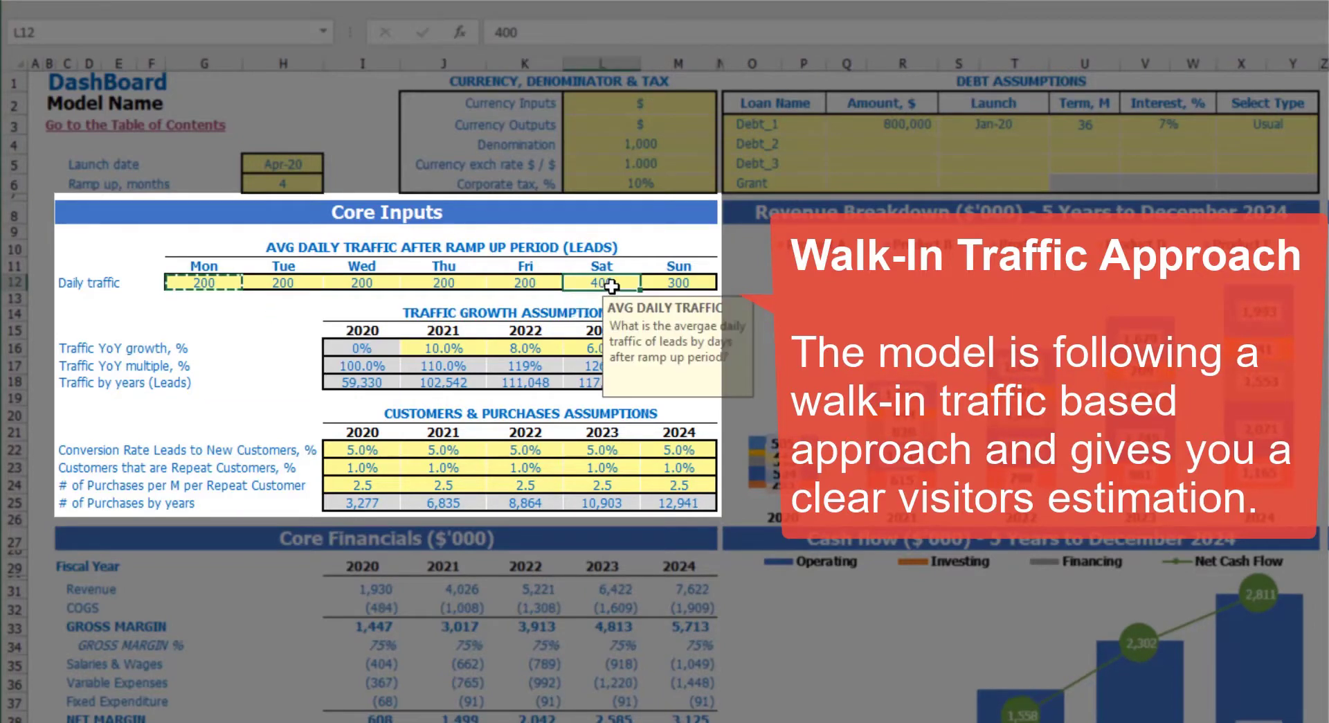
{"action": "type", "text": "5"}
{"action": "key", "text": "ctrl+Return"}
{"action": "key", "text": "ctrl+c"}
{"action": "key", "text": "Right"}
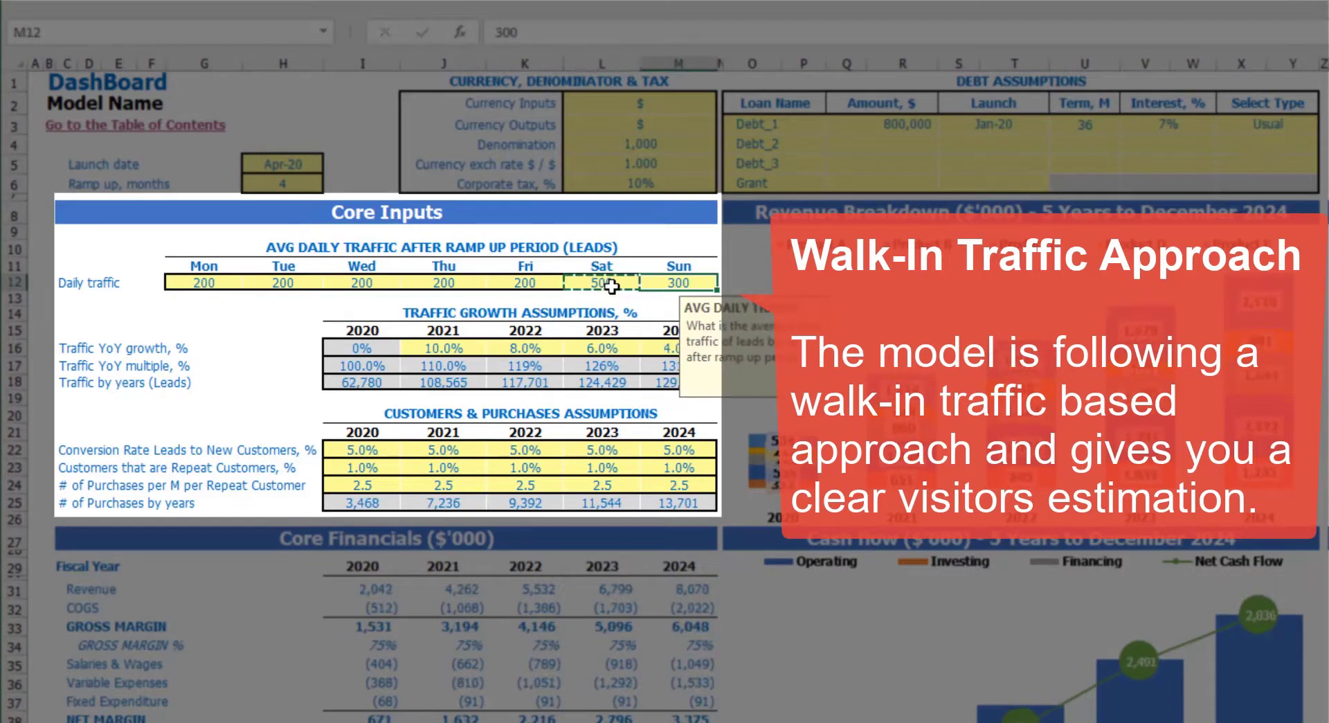
{"action": "key", "text": "ctrl+v"}
{"action": "left_click", "coordinate": [267, 311]}
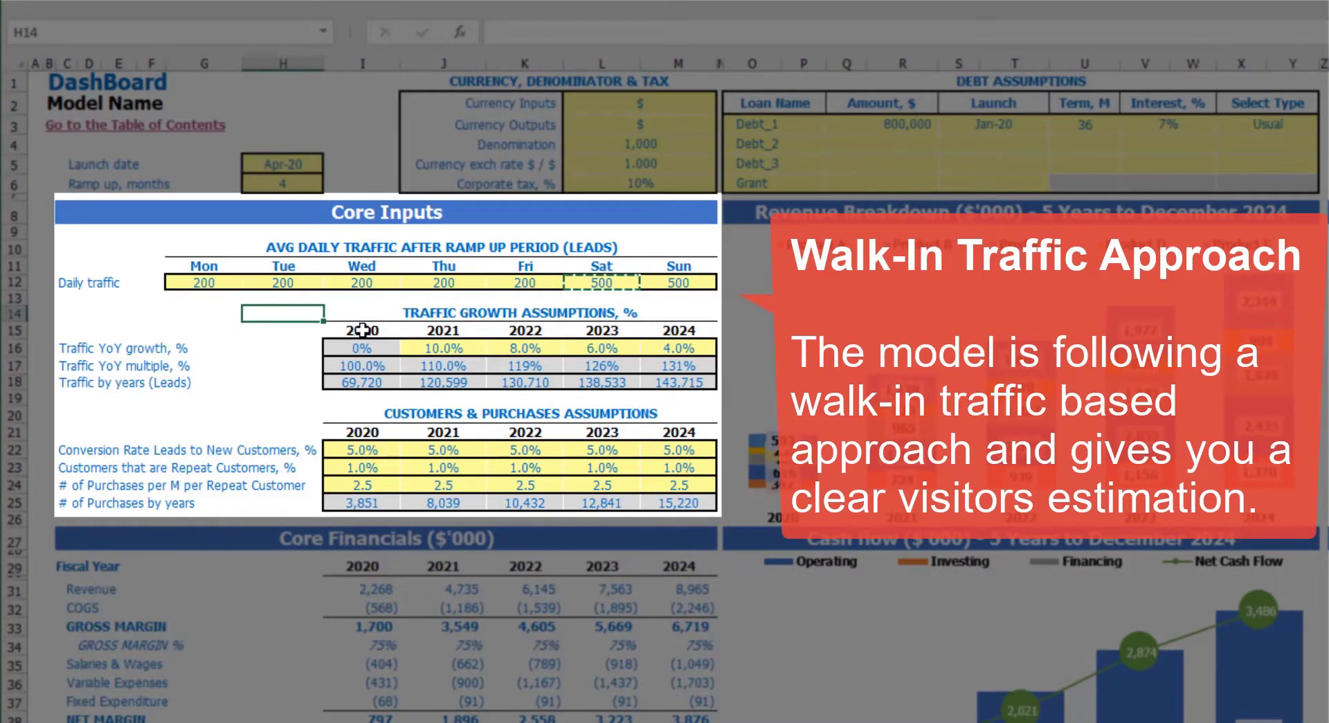
Set the year-over-year traffic growth to 15% for 2021 and 10% for 2022.
{"action": "left_click_drag", "start_coordinate": [362, 330], "coordinate": [361, 384]}
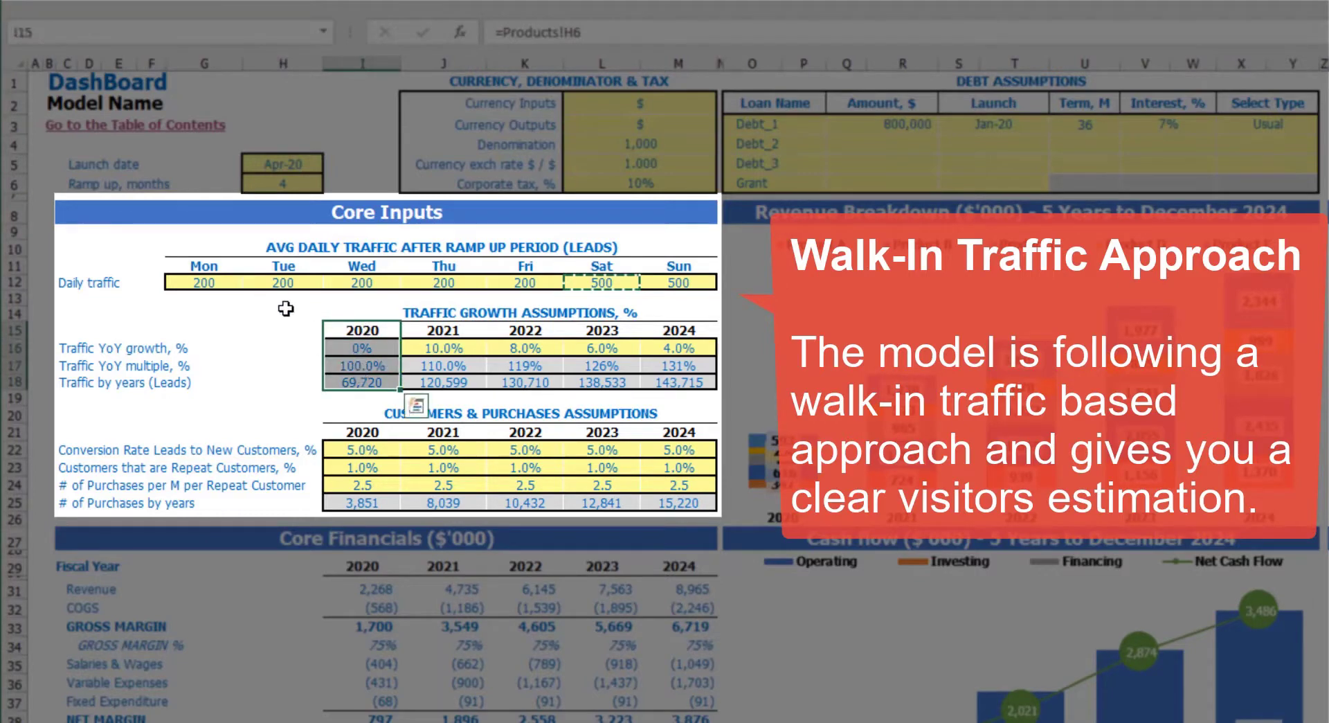
{"action": "left_click", "coordinate": [286, 309]}
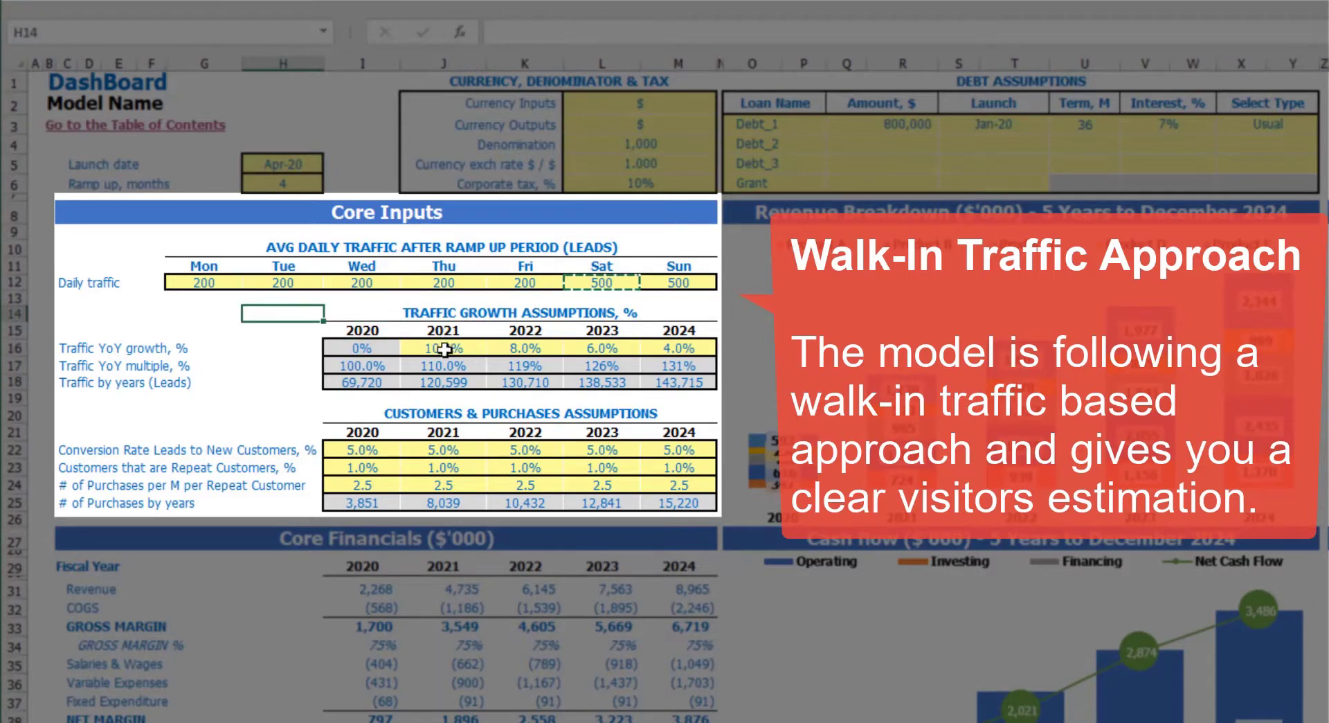
{"action": "left_click_drag", "start_coordinate": [444, 348], "coordinate": [673, 350]}
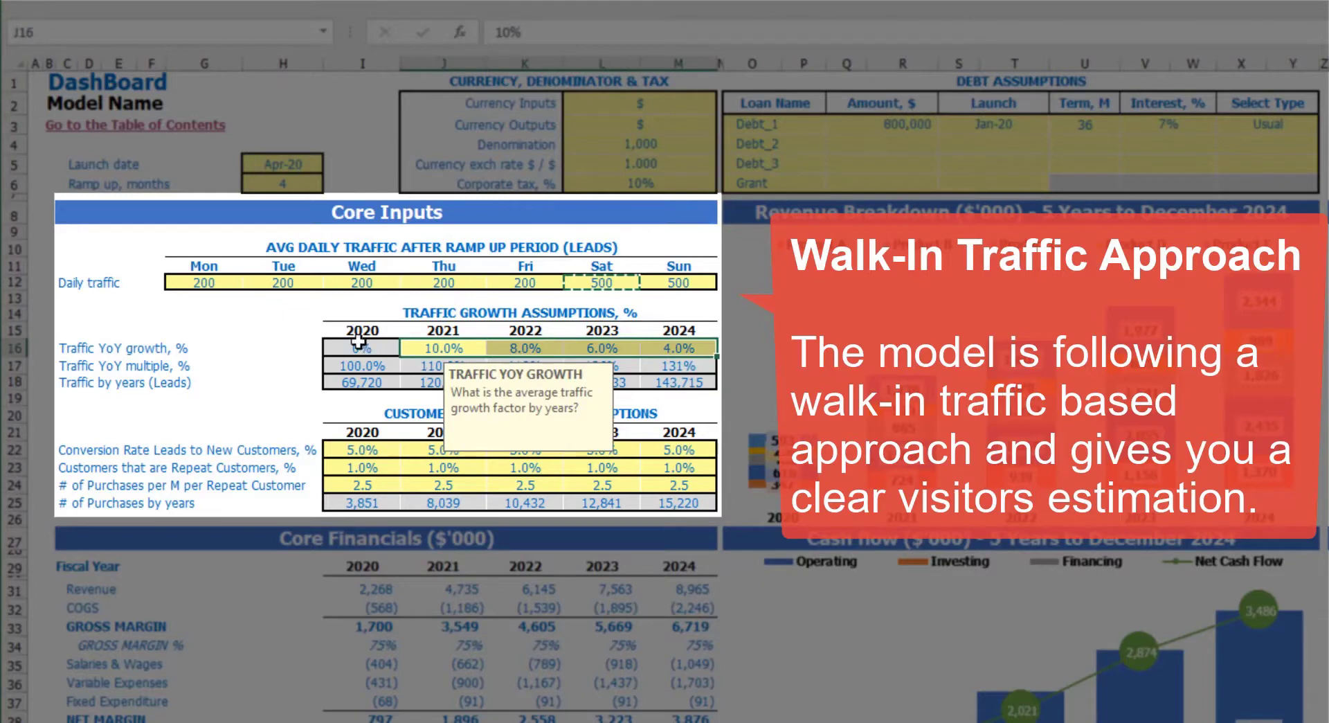
{"action": "left_click", "coordinate": [445, 348]}
{"action": "type", "text": "15"}
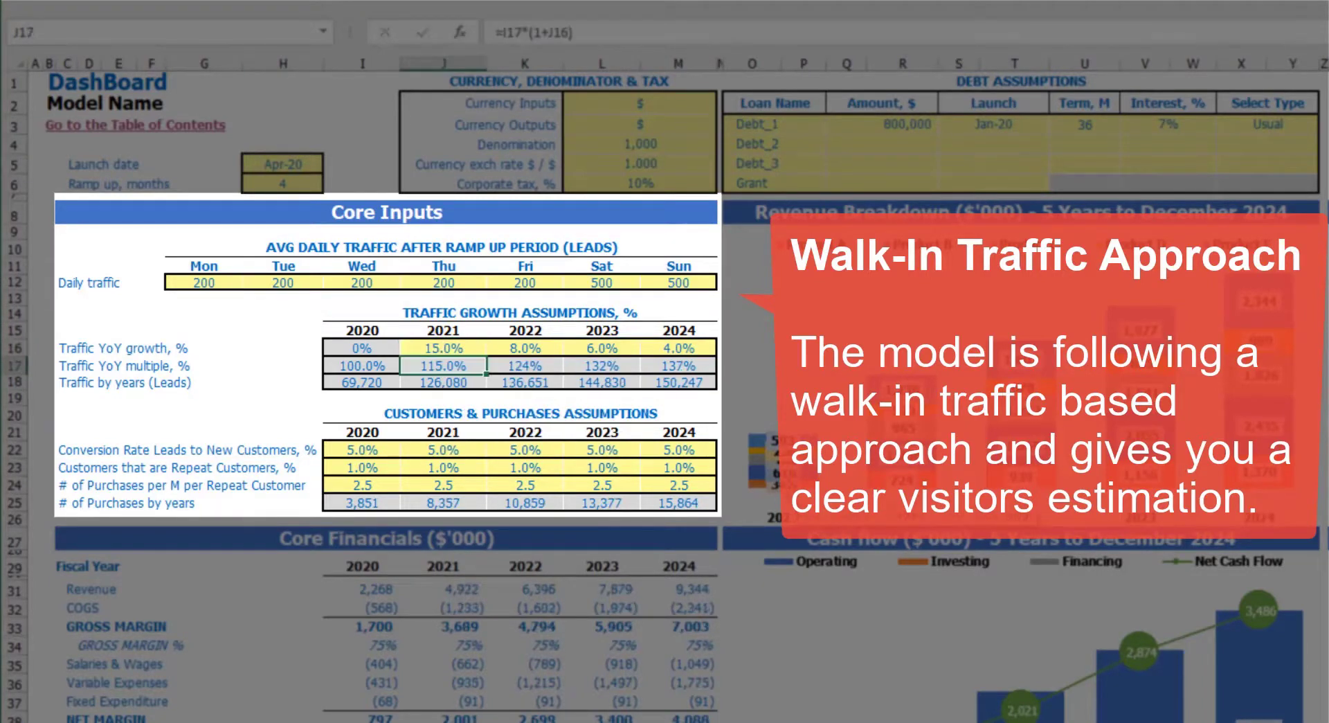
{"action": "key", "text": "ctrl+Return"}
{"action": "key", "text": "Right"}
{"action": "type", "text": "10"}
{"action": "key", "text": "ctrl+Return"}
{"action": "key", "text": "Right"}
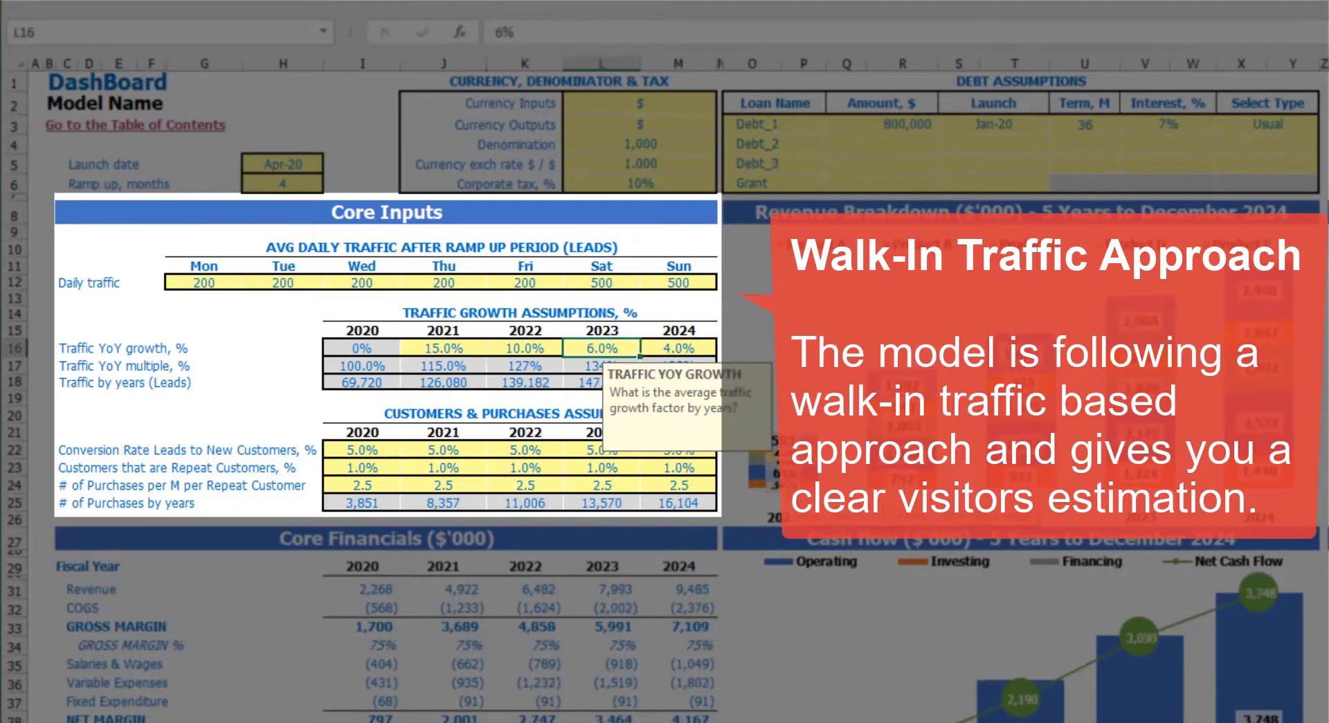
Set the year-over-year traffic growth to 5% for 2023 and 3% for 2024.
{"action": "type", "text": "5"}
{"action": "key", "text": "ctrl+Return"}
{"action": "key", "text": "Right"}
{"action": "type", "text": "3"}
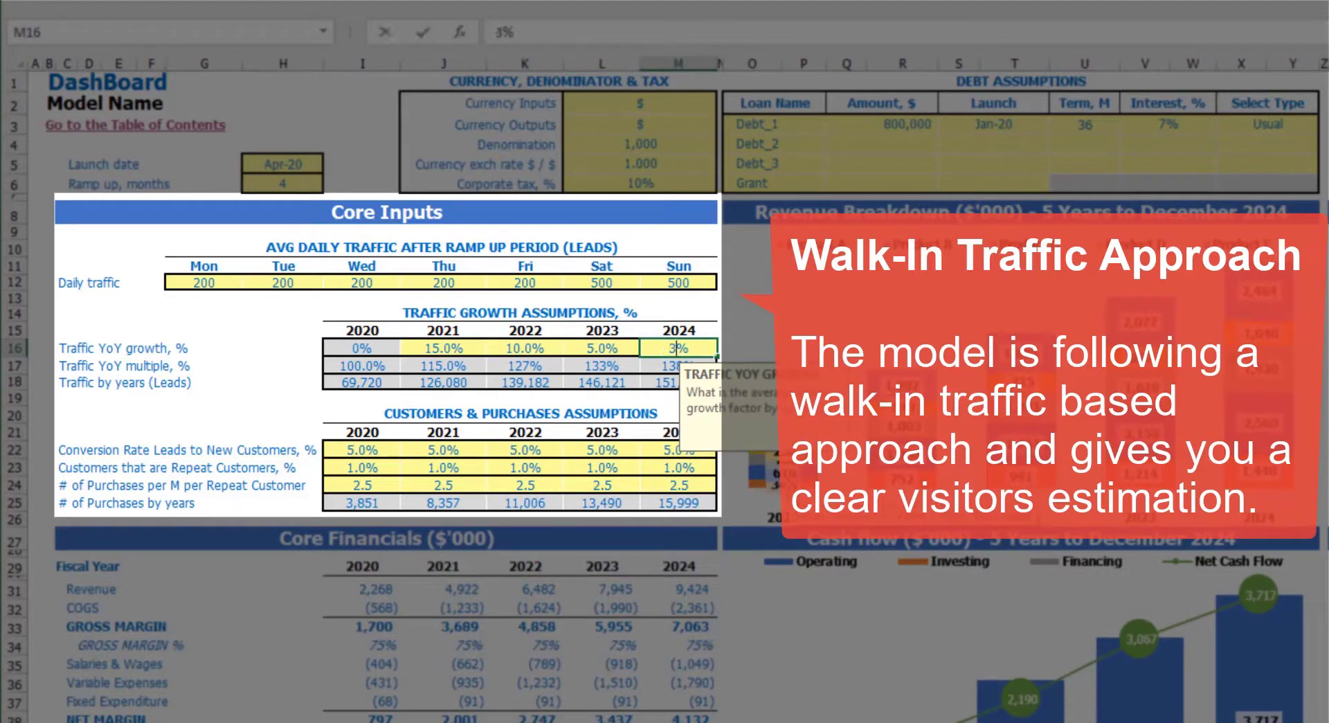
{"action": "key", "text": "Return"}
{"action": "left_click", "coordinate": [250, 329]}
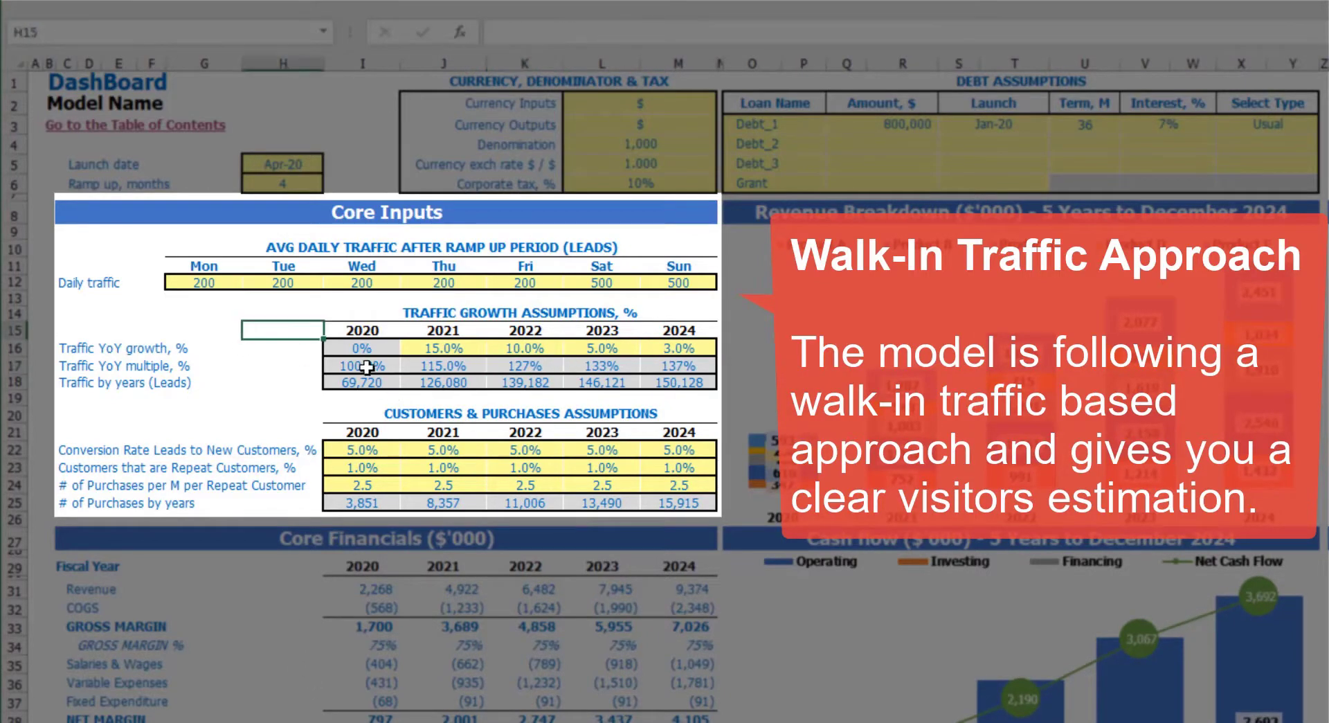
Examine the yearly traffic multiples and leads on the DashBoard, and the monthly traffic calculations on the Outputs sheet.
{"action": "left_click_drag", "start_coordinate": [366, 367], "coordinate": [664, 371]}
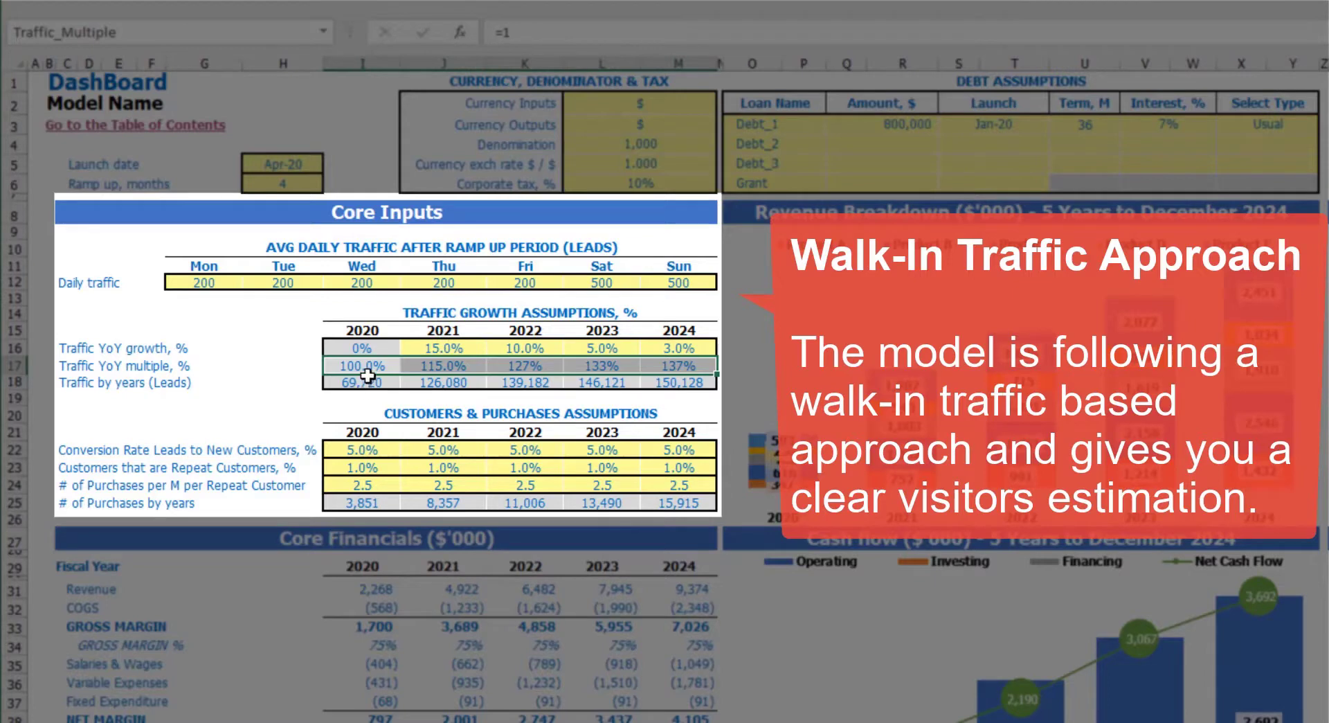
{"action": "left_click_drag", "start_coordinate": [365, 380], "coordinate": [673, 380]}
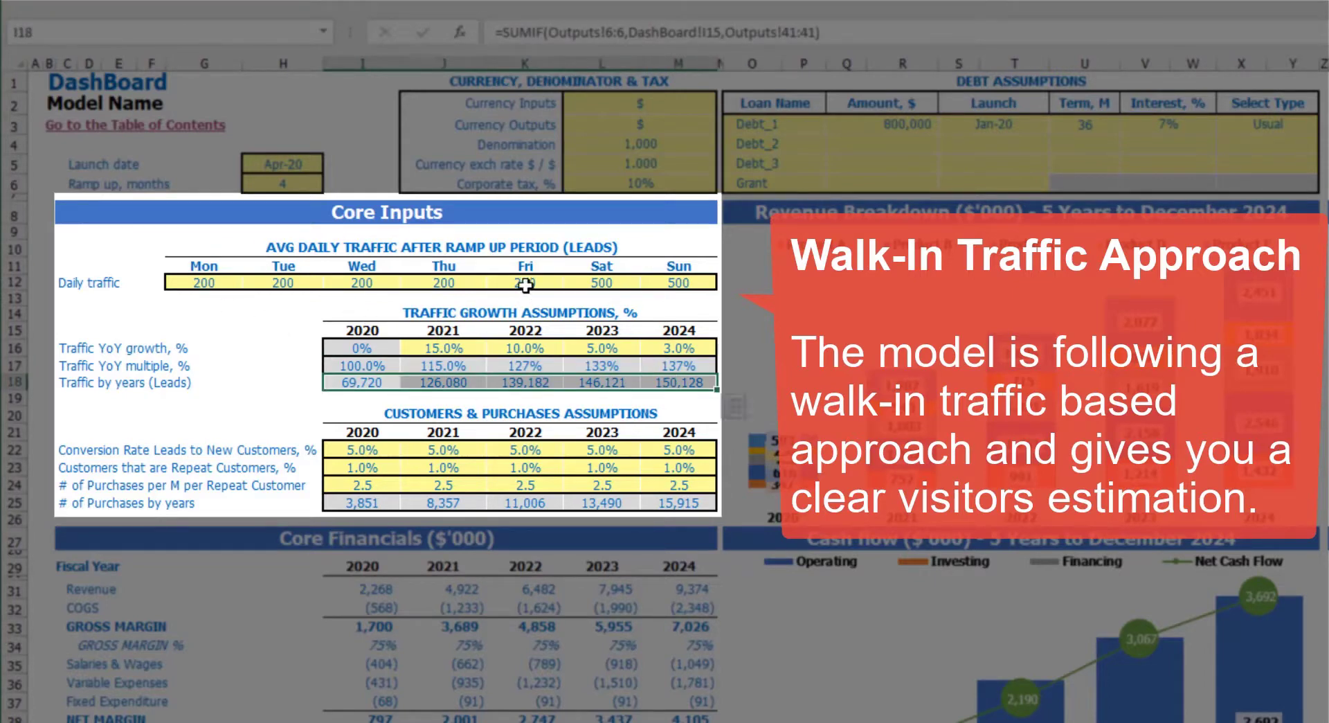
{"action": "left_click_drag", "start_coordinate": [220, 269], "coordinate": [662, 270]}
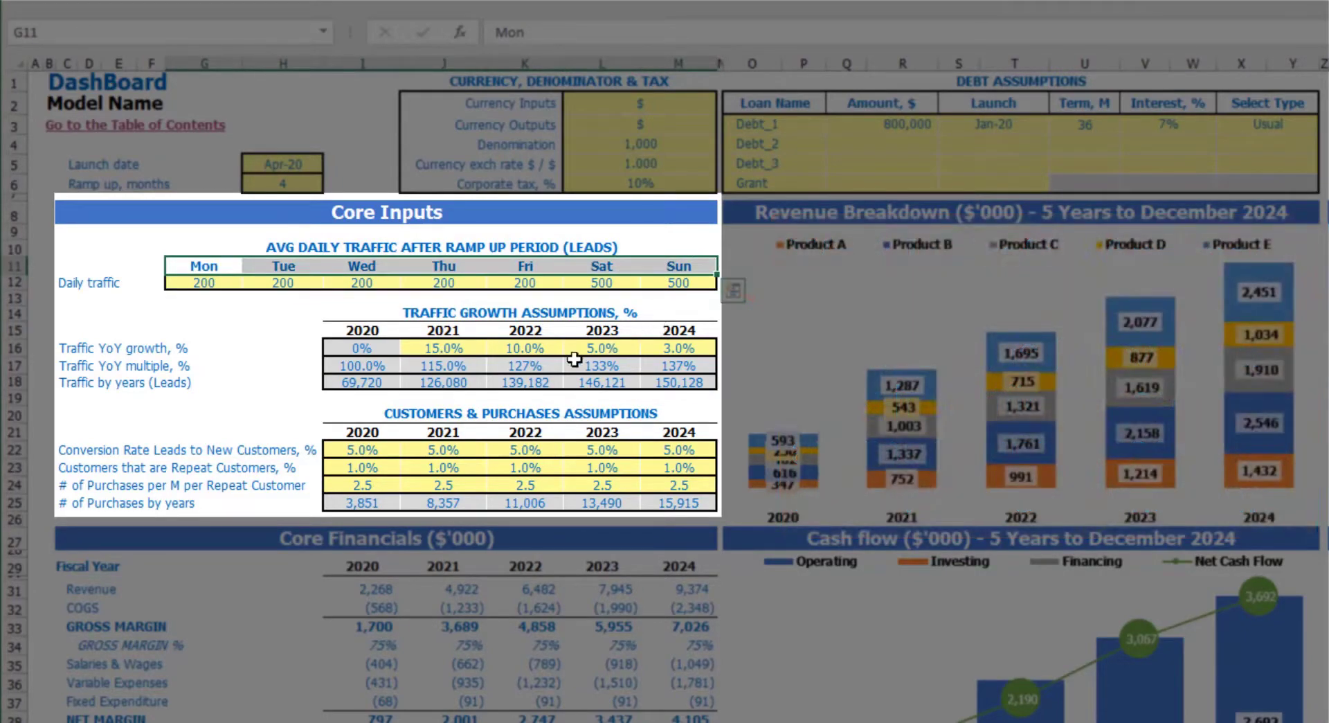
{"action": "left_click_drag", "start_coordinate": [349, 386], "coordinate": [679, 365]}
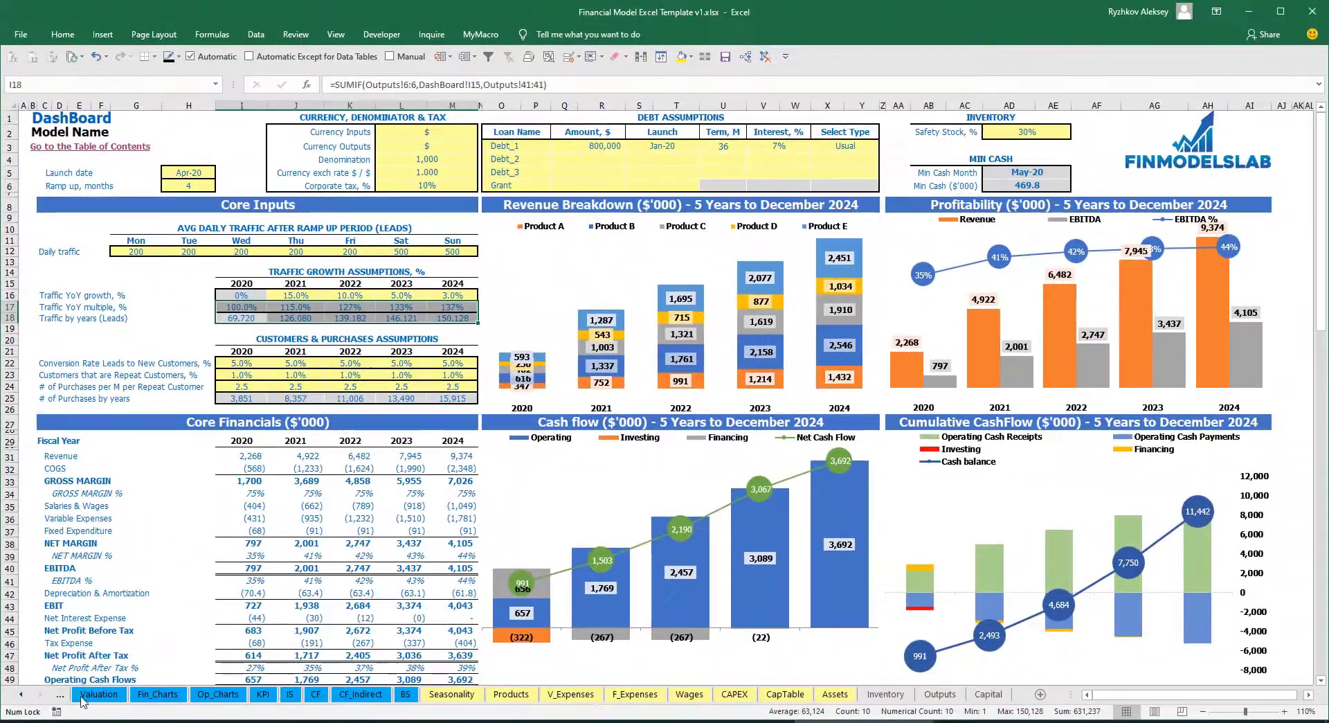
{"action": "left_click", "coordinate": [955, 697]}
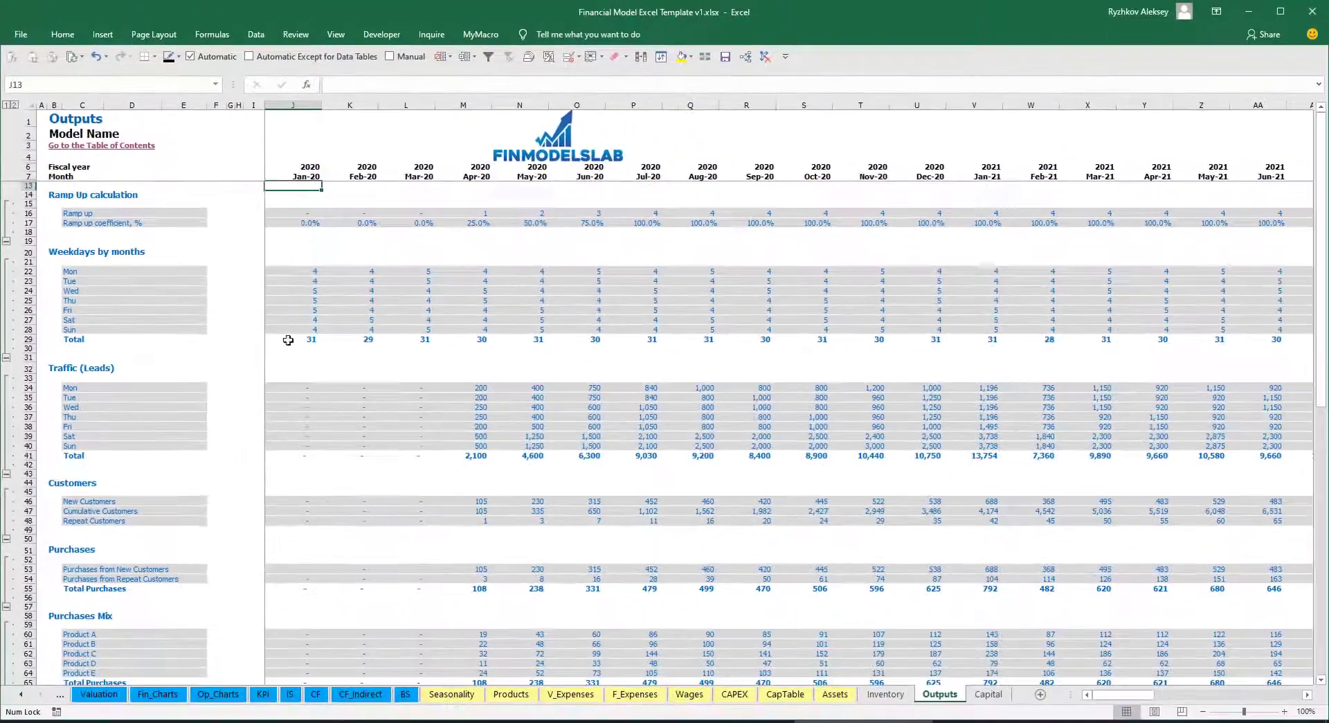
{"action": "left_click", "coordinate": [23, 697]}
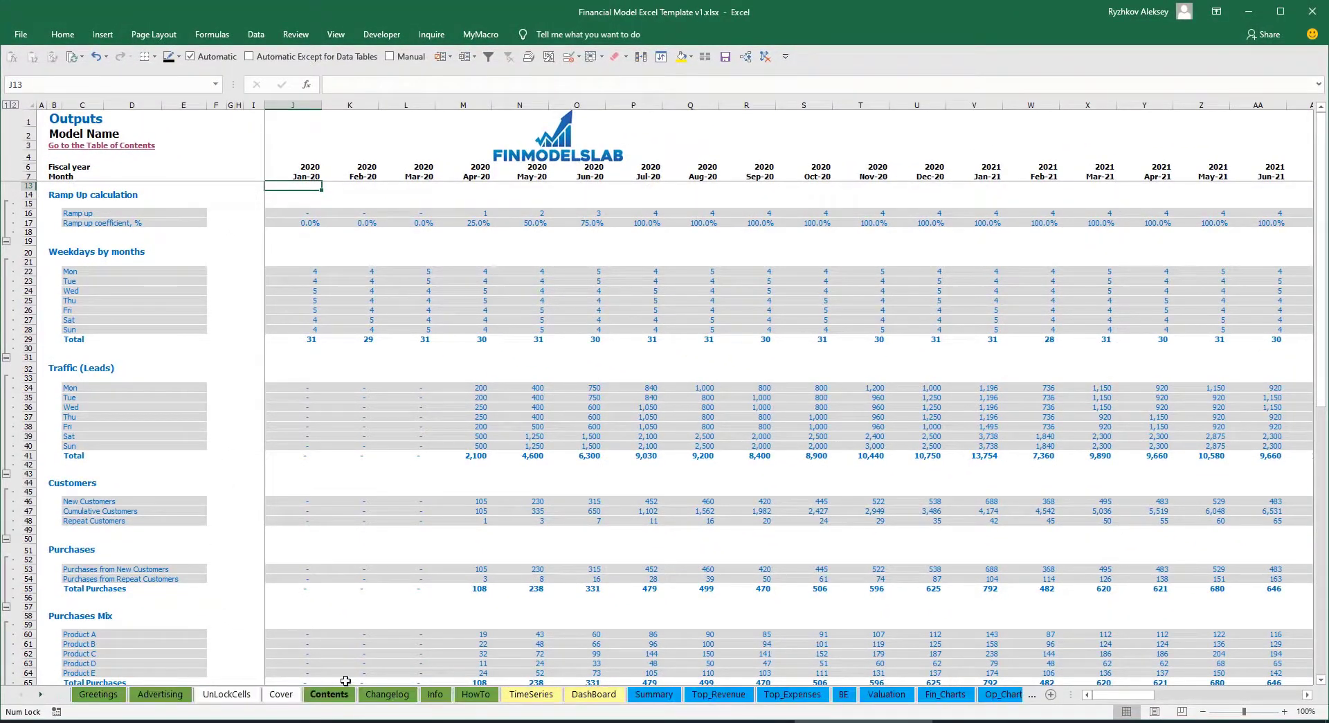
{"action": "left_click", "coordinate": [596, 695]}
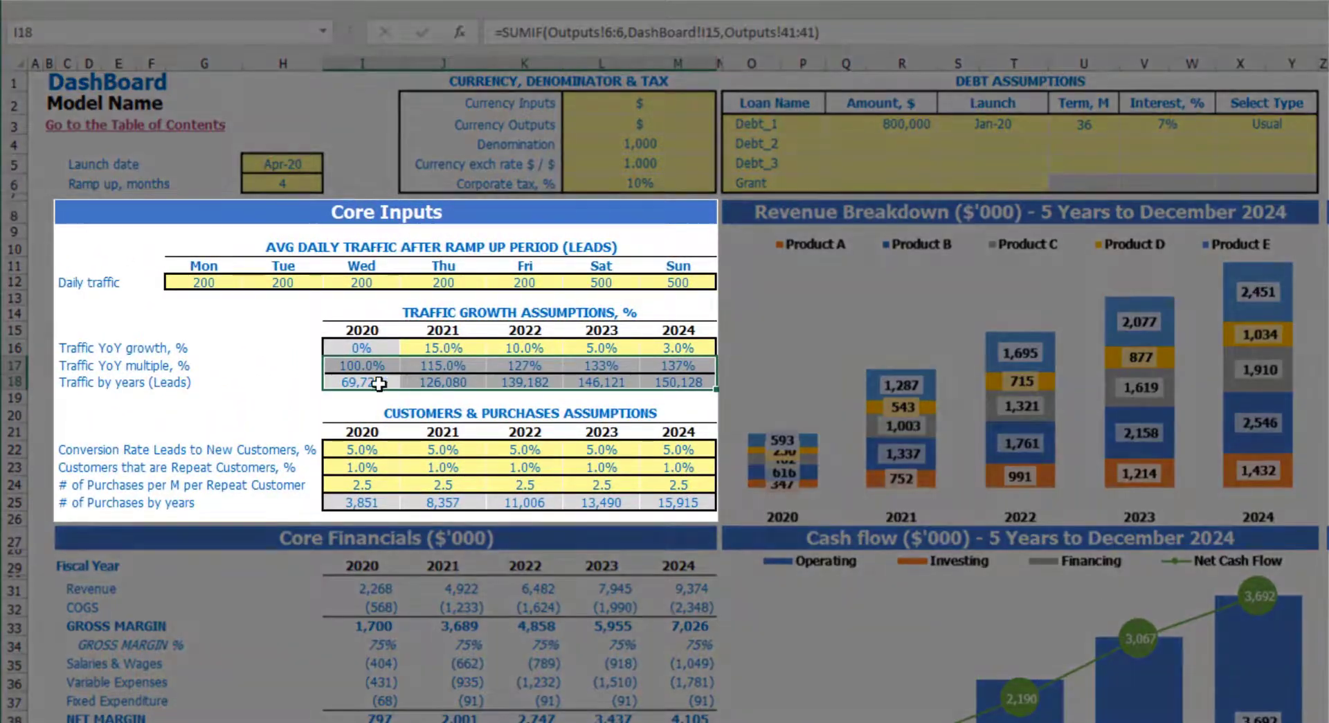
Set the lead-to-new-customer conversion rates for 2020 to 2024 to 4%, 5%, 6%, 7% and 8%.
{"action": "left_click", "coordinate": [394, 416]}
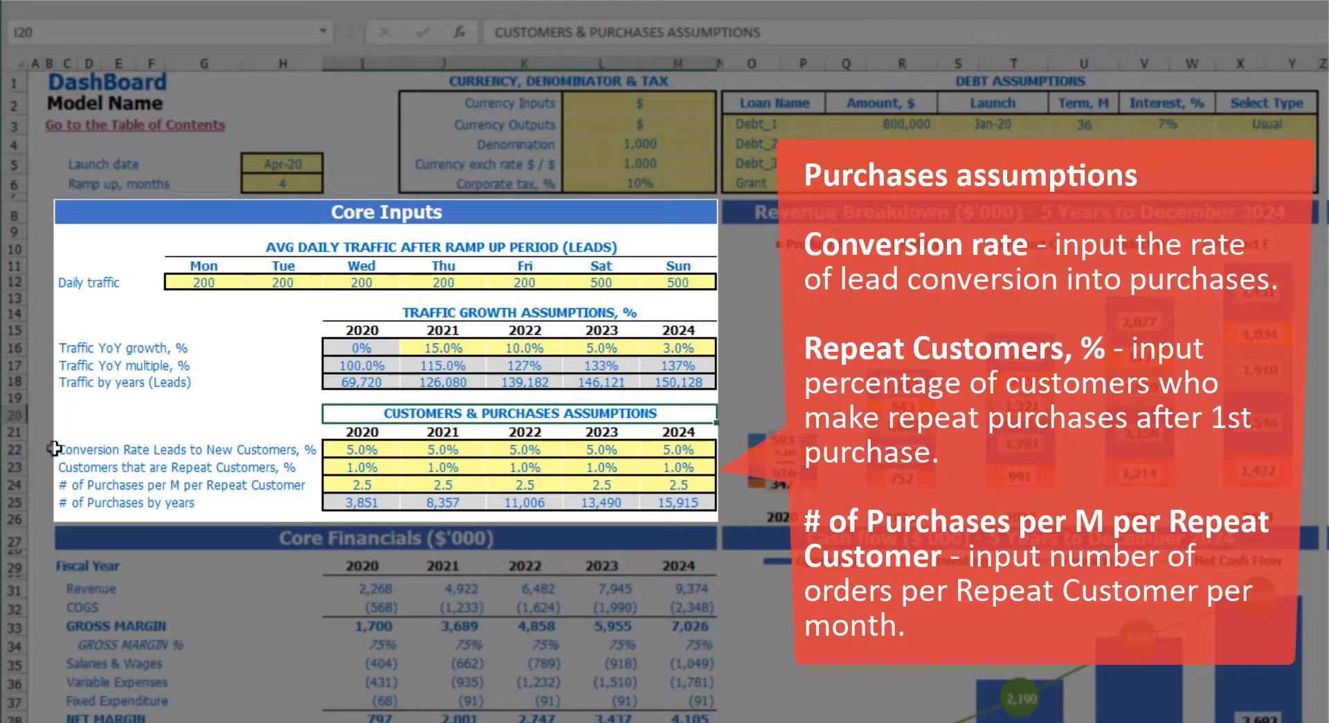
{"action": "left_click", "coordinate": [360, 452]}
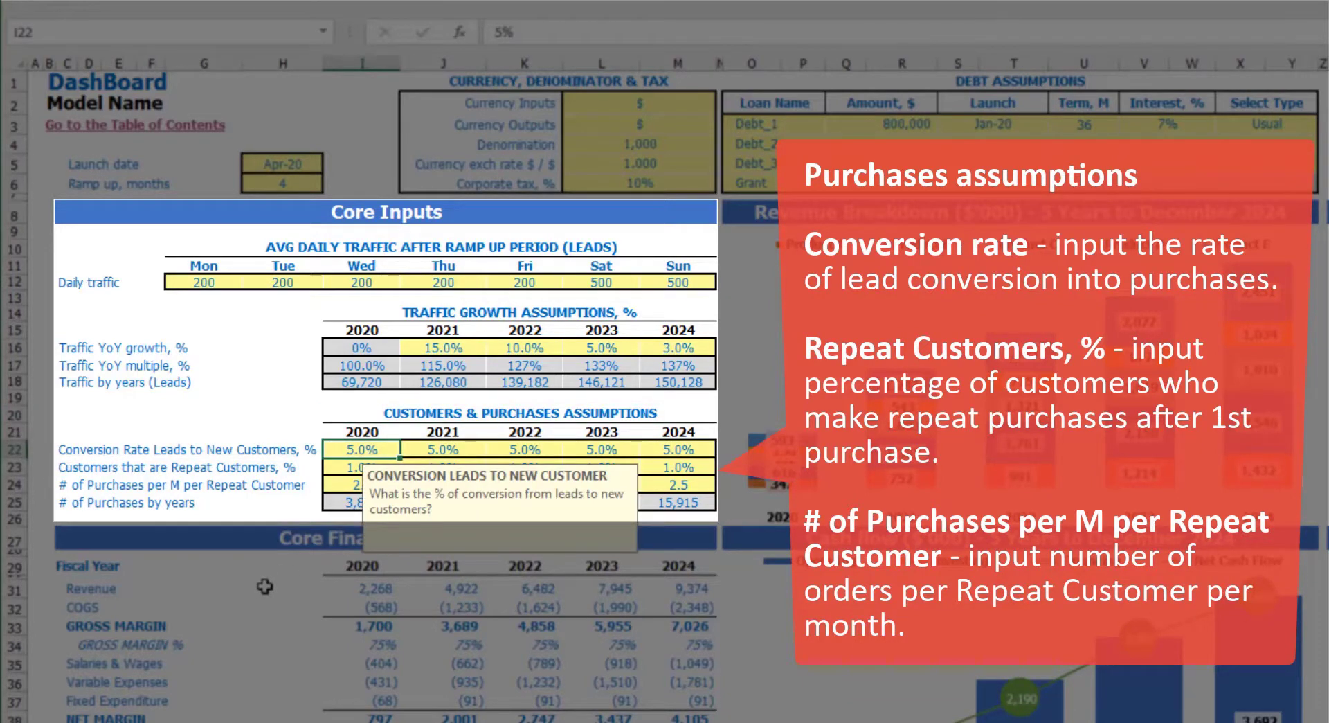
{"action": "type", "text": "4"}
{"action": "key", "text": "Tab"}
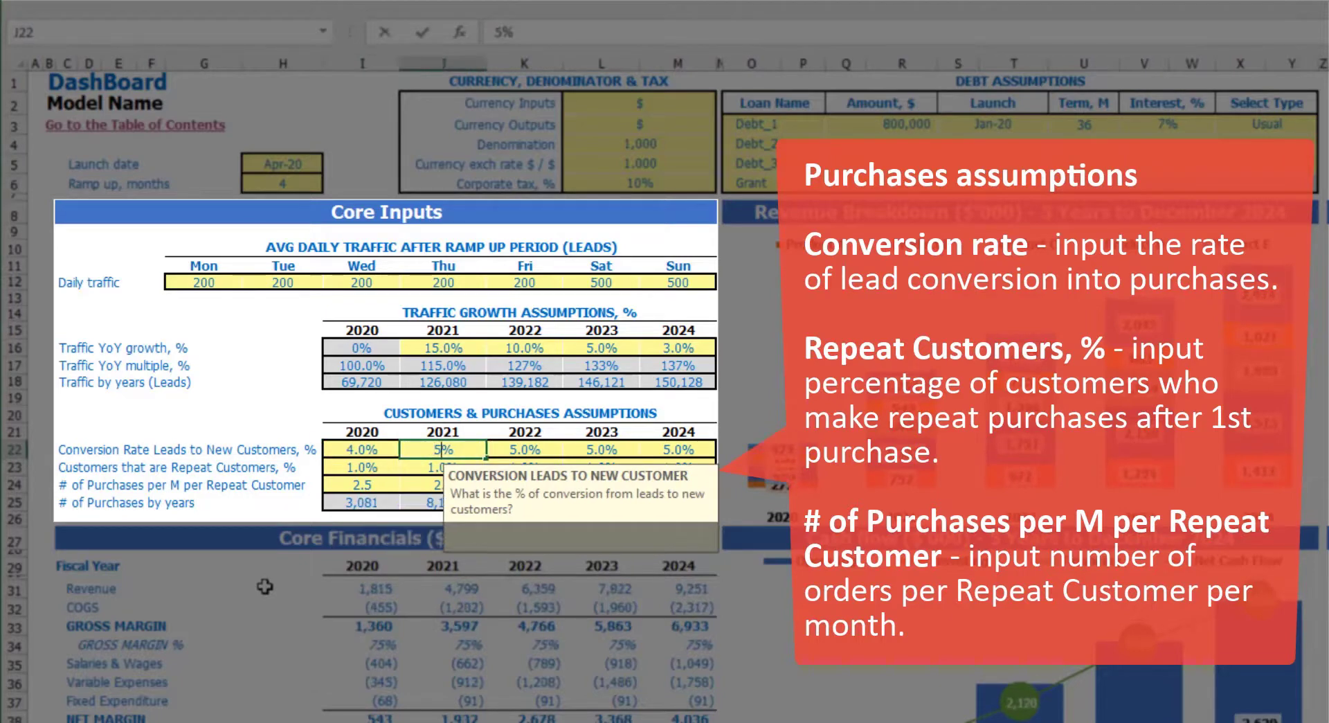
{"action": "key", "text": "Tab"}
{"action": "type", "text": "6"}
{"action": "key", "text": "Tab"}
{"action": "type", "text": "7"}
{"action": "key", "text": "Tab"}
{"action": "type", "text": "8"}
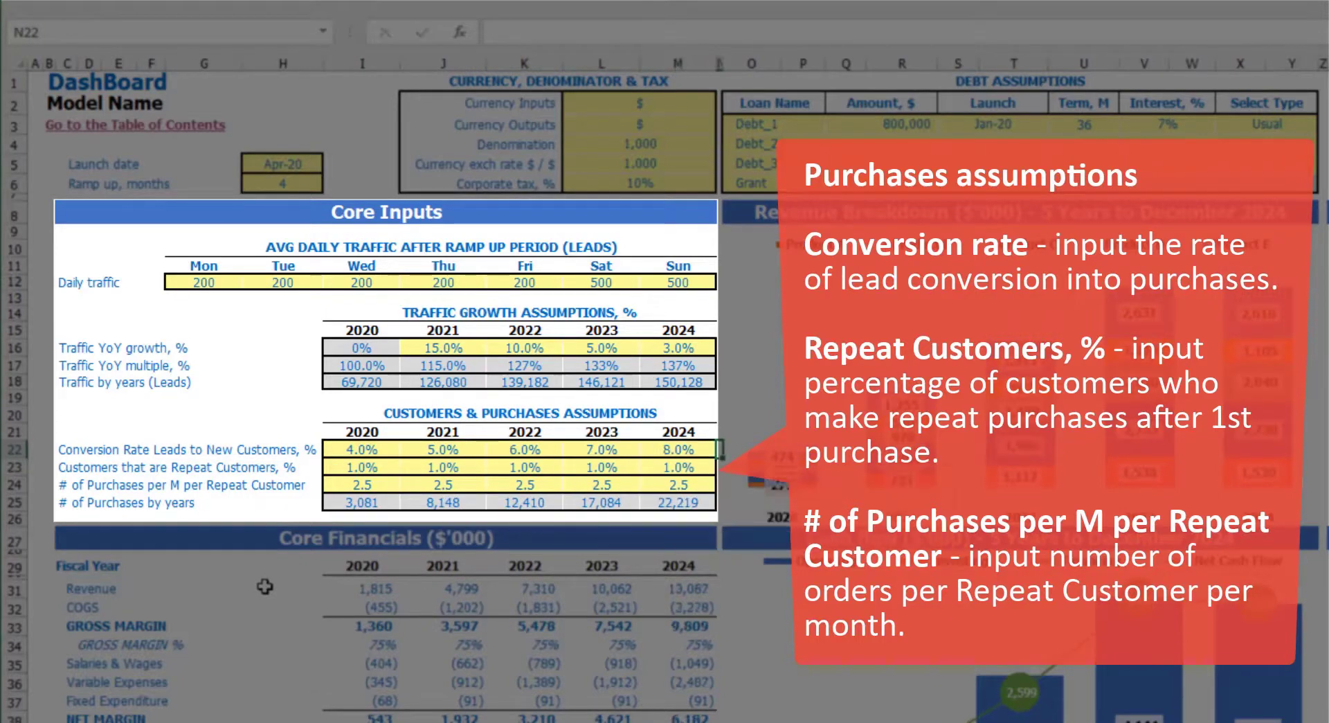
{"action": "key", "text": "shift+Tab"}
{"action": "key", "text": "Left"}
{"action": "key", "text": "Left"}
{"action": "key", "text": "Left"}
{"action": "key", "text": "Left"}
{"action": "key", "text": "Left"}
{"action": "key", "text": "Left"}
{"action": "key", "text": "Left"}
{"action": "key", "text": "Left"}
{"action": "key", "text": "Left"}
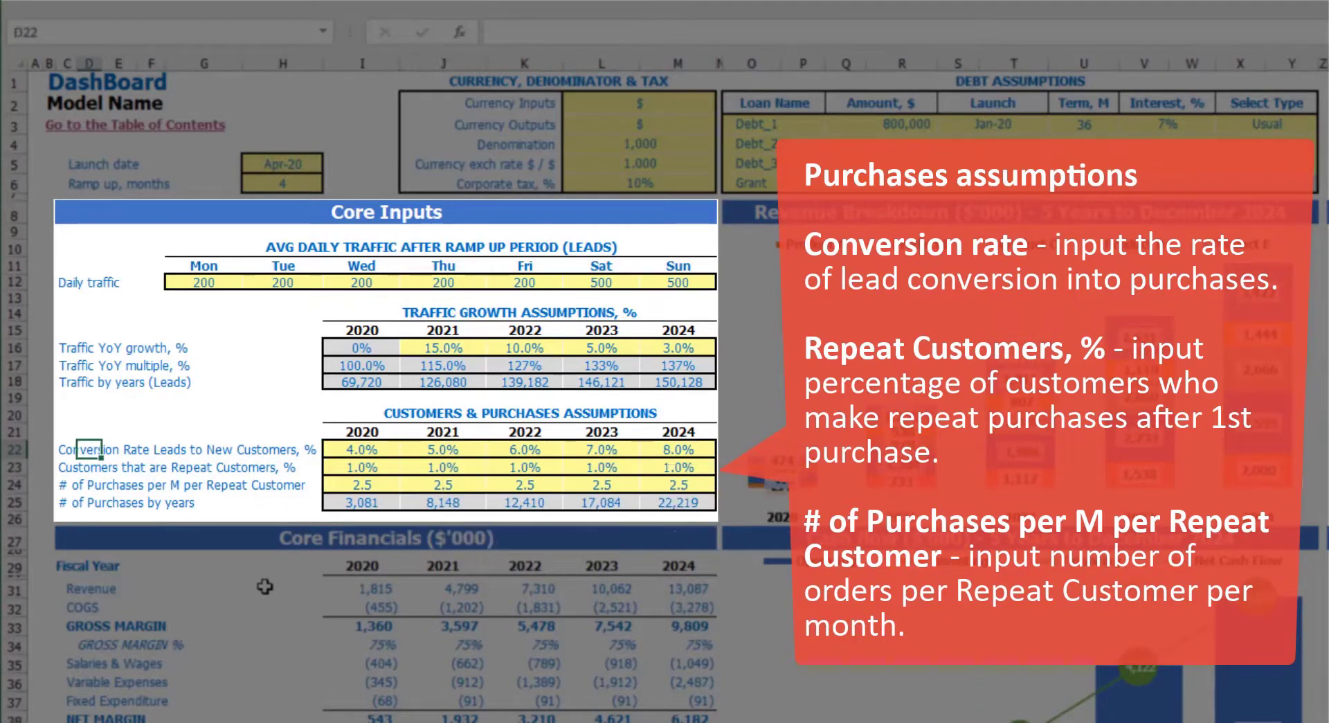
{"action": "key", "text": "Down"}
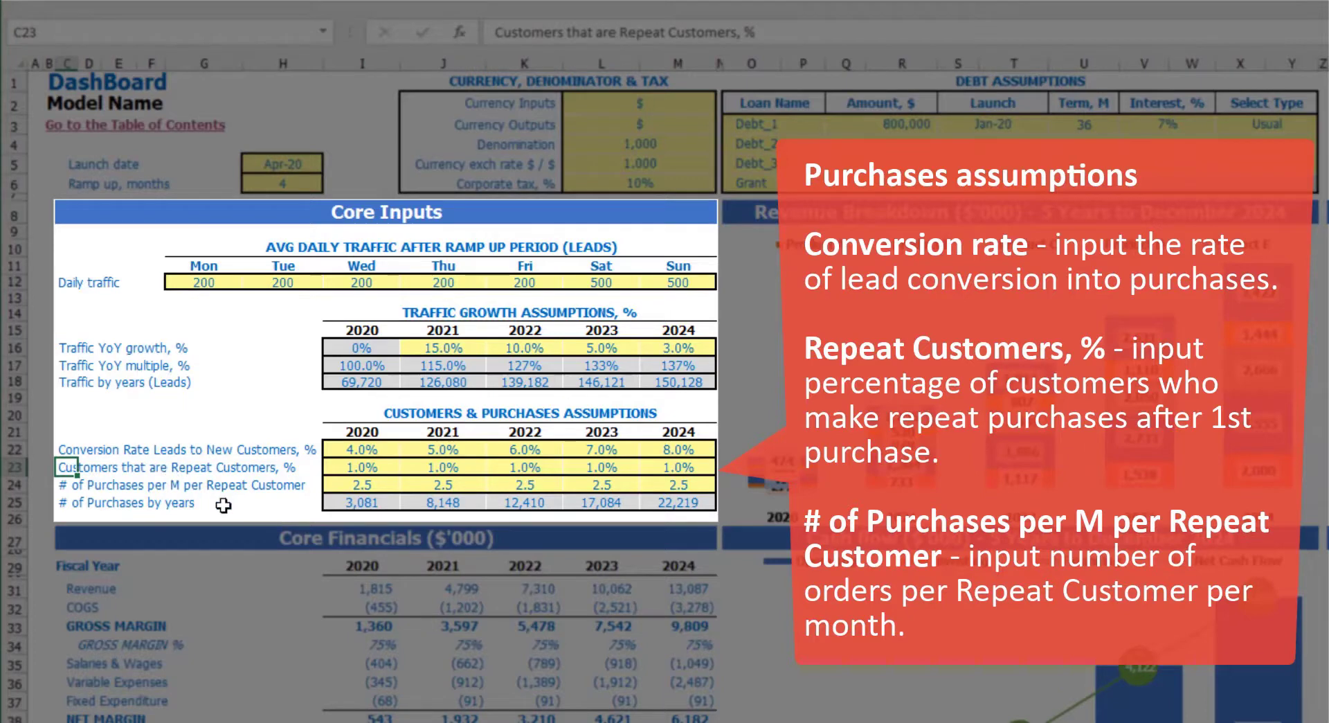
Set the percentage of customers that are repeat customers for 2020 to 2024 to 2%, 2.5%, 3%, 3.5% and 4%.
{"action": "left_click", "coordinate": [354, 467]}
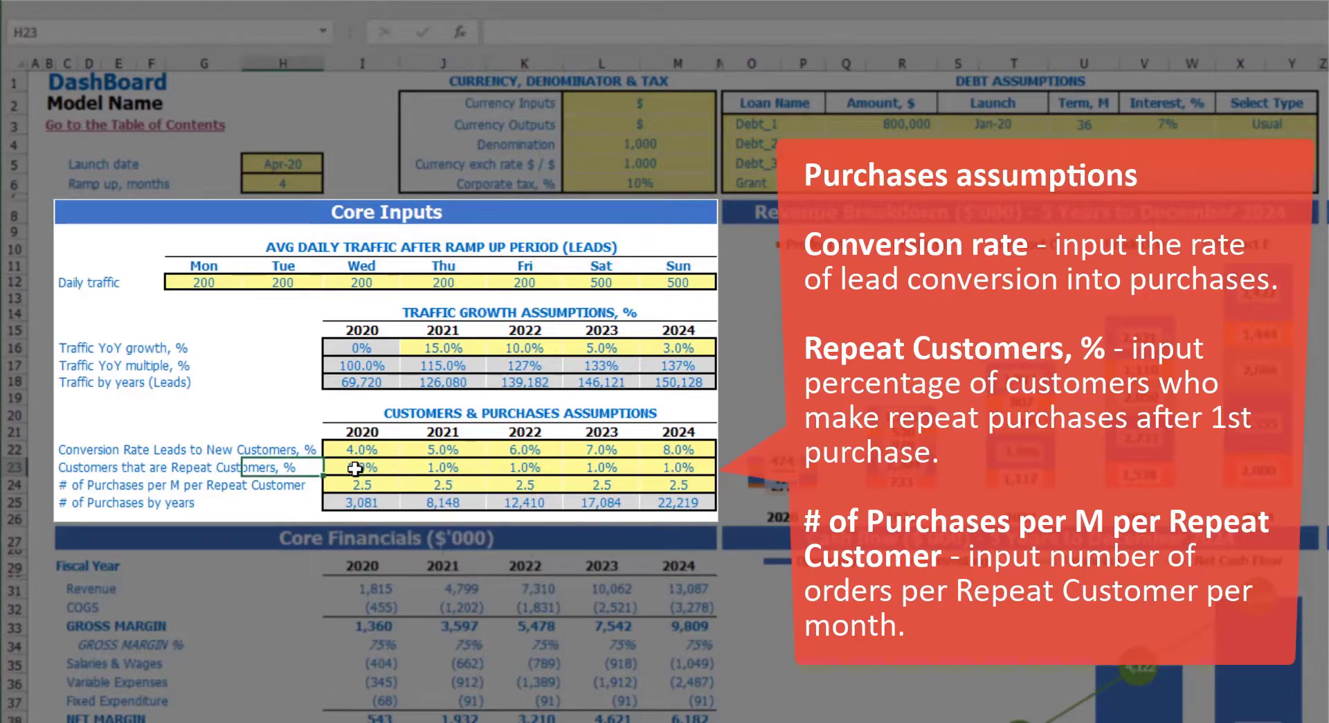
{"action": "type", "text": "2"}
{"action": "key", "text": "Tab"}
{"action": "type", "text": "2.5"}
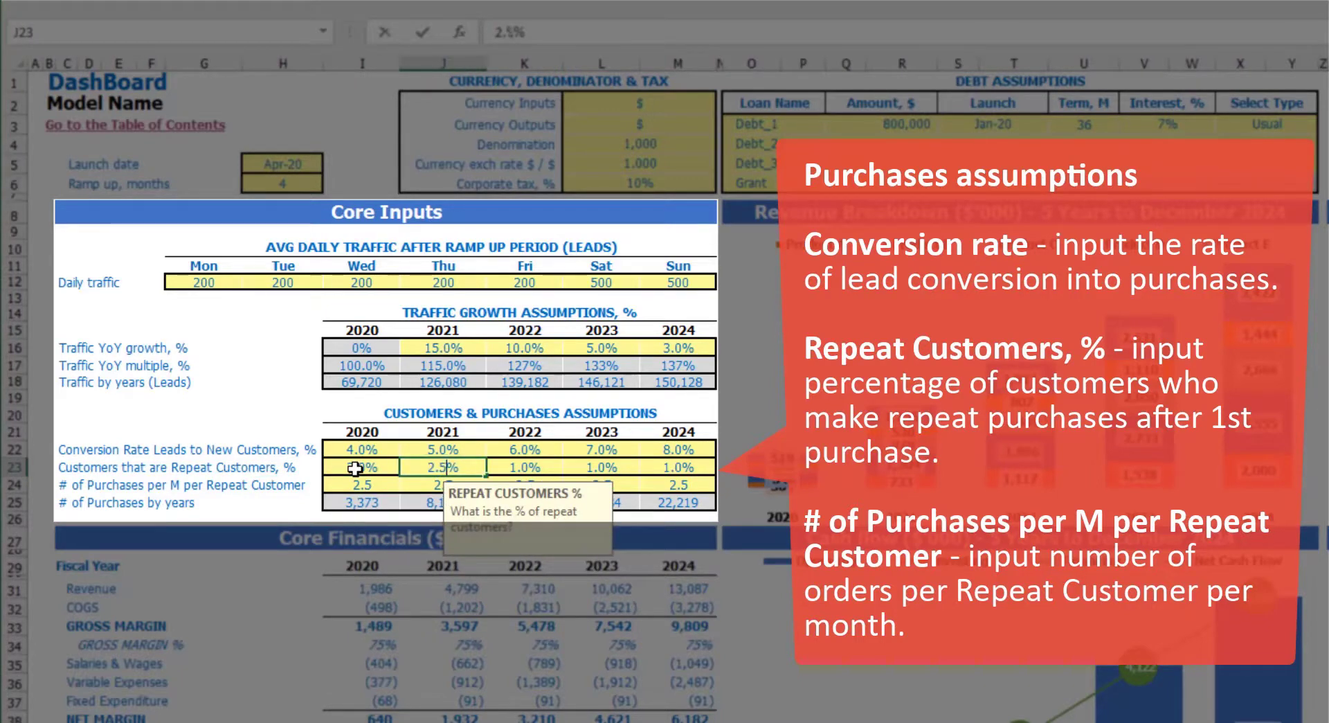
{"action": "key", "text": "Tab"}
{"action": "type", "text": "3"}
{"action": "key", "text": "Tab"}
{"action": "type", "text": "3.5"}
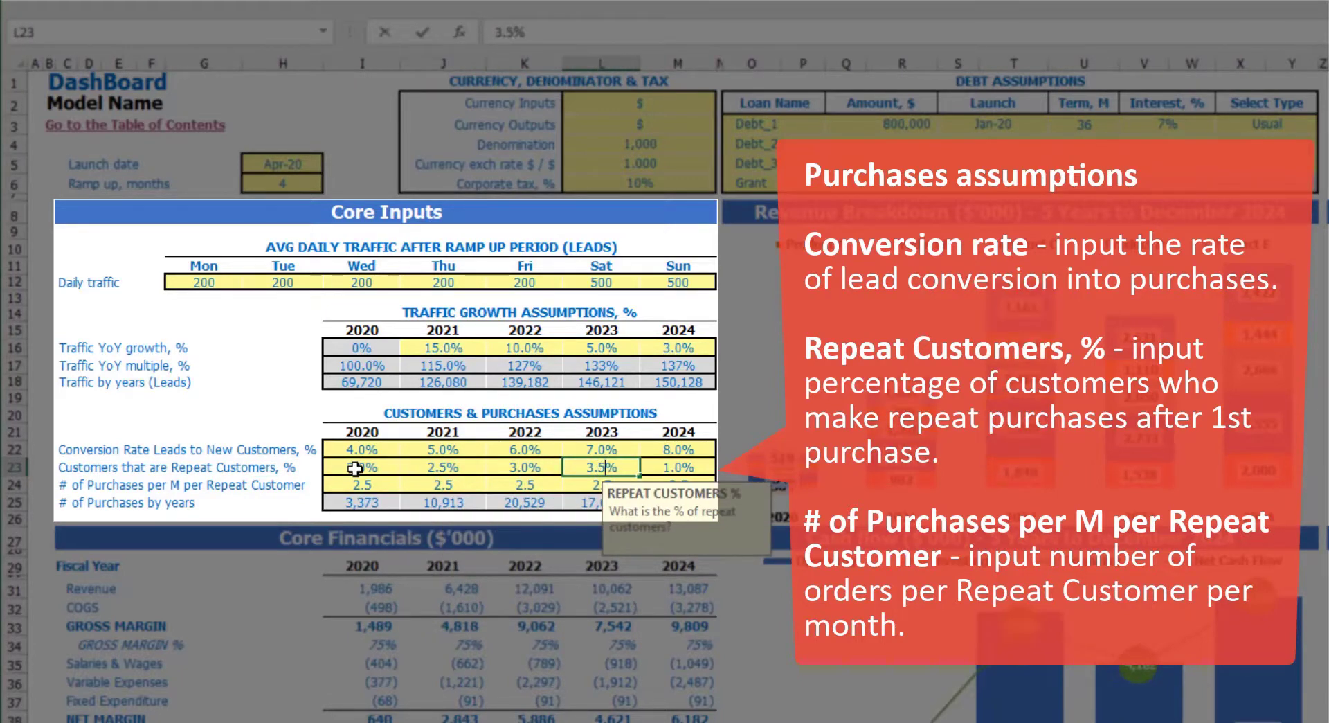
{"action": "key", "text": "Tab"}
{"action": "type", "text": "4"}
{"action": "key", "text": "Return"}
{"action": "left_click", "coordinate": [145, 413]}
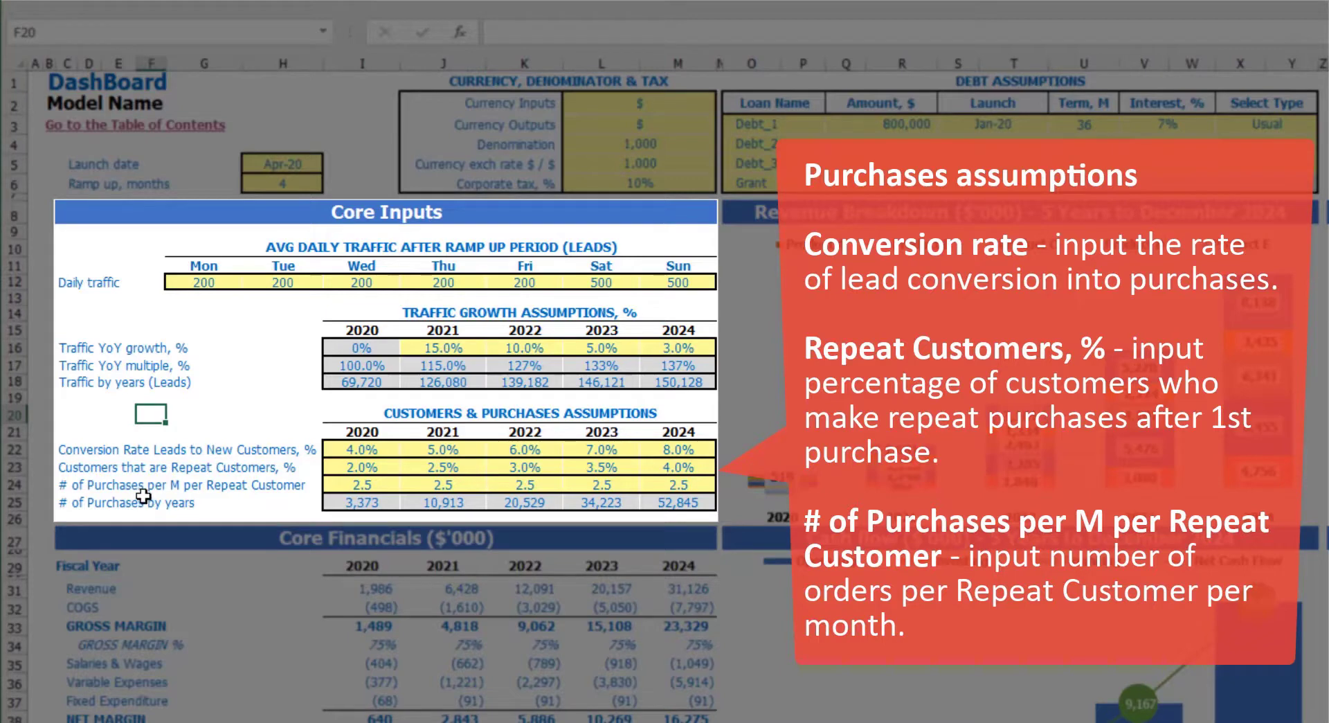
Set the number of purchases per month per repeat customer to 2 for 2020 to 2022, 3 for 2023 and 4 for 2024.
{"action": "left_click", "coordinate": [349, 483]}
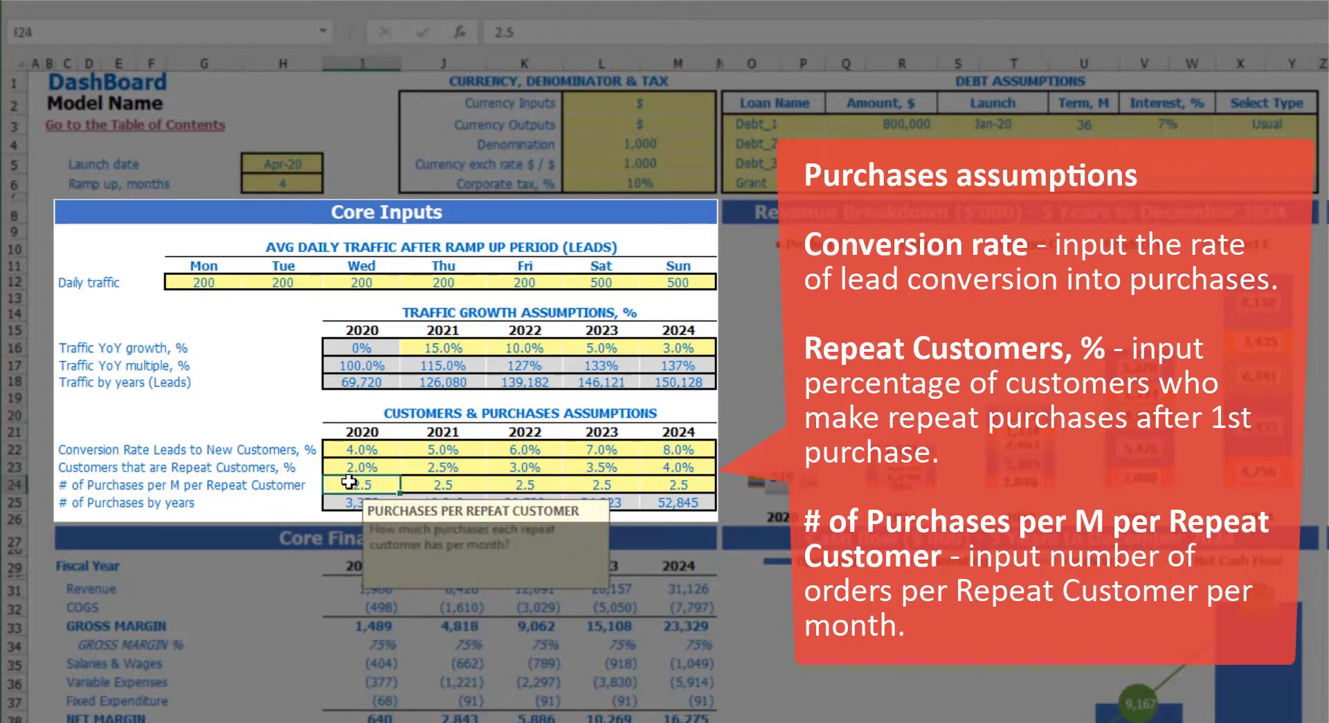
{"action": "type", "text": "2"}
{"action": "key", "text": "Tab"}
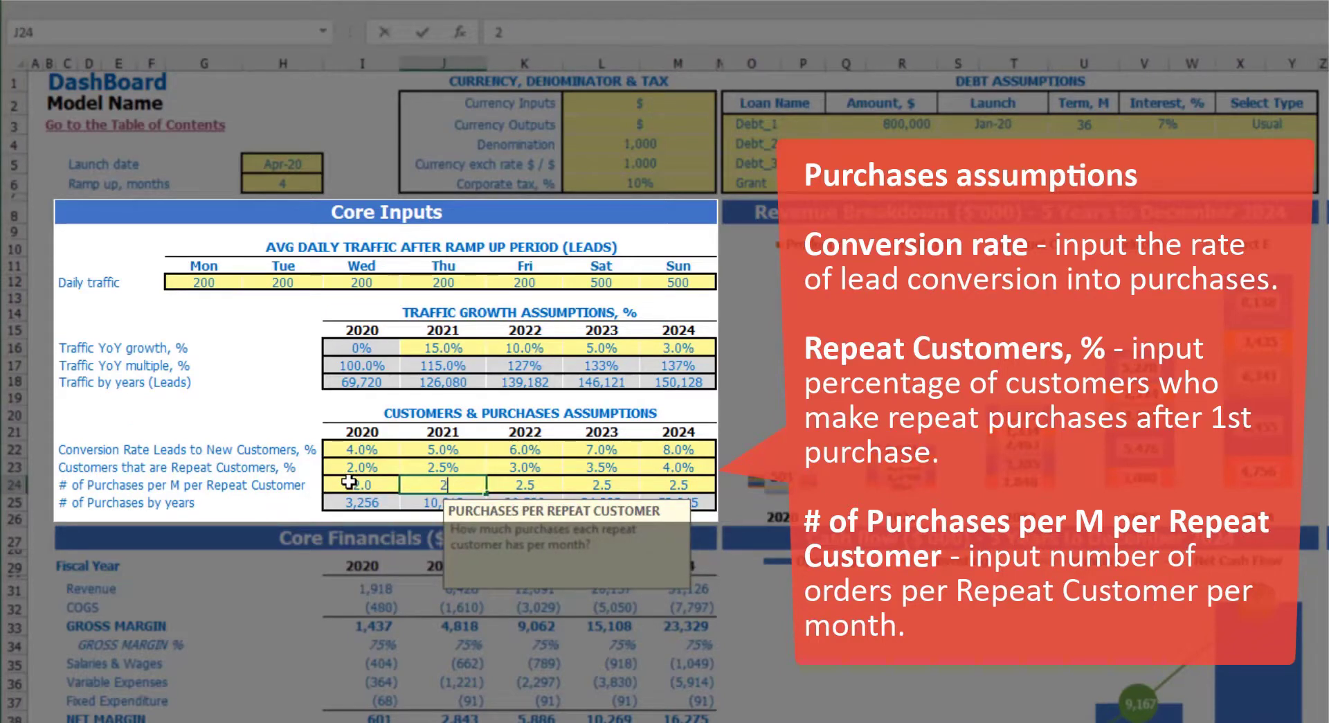
{"action": "type", "text": "2"}
{"action": "key", "text": "Tab"}
{"action": "type", "text": "2"}
{"action": "key", "text": "Tab"}
{"action": "type", "text": "3"}
{"action": "key", "text": "Tab"}
{"action": "type", "text": "4"}
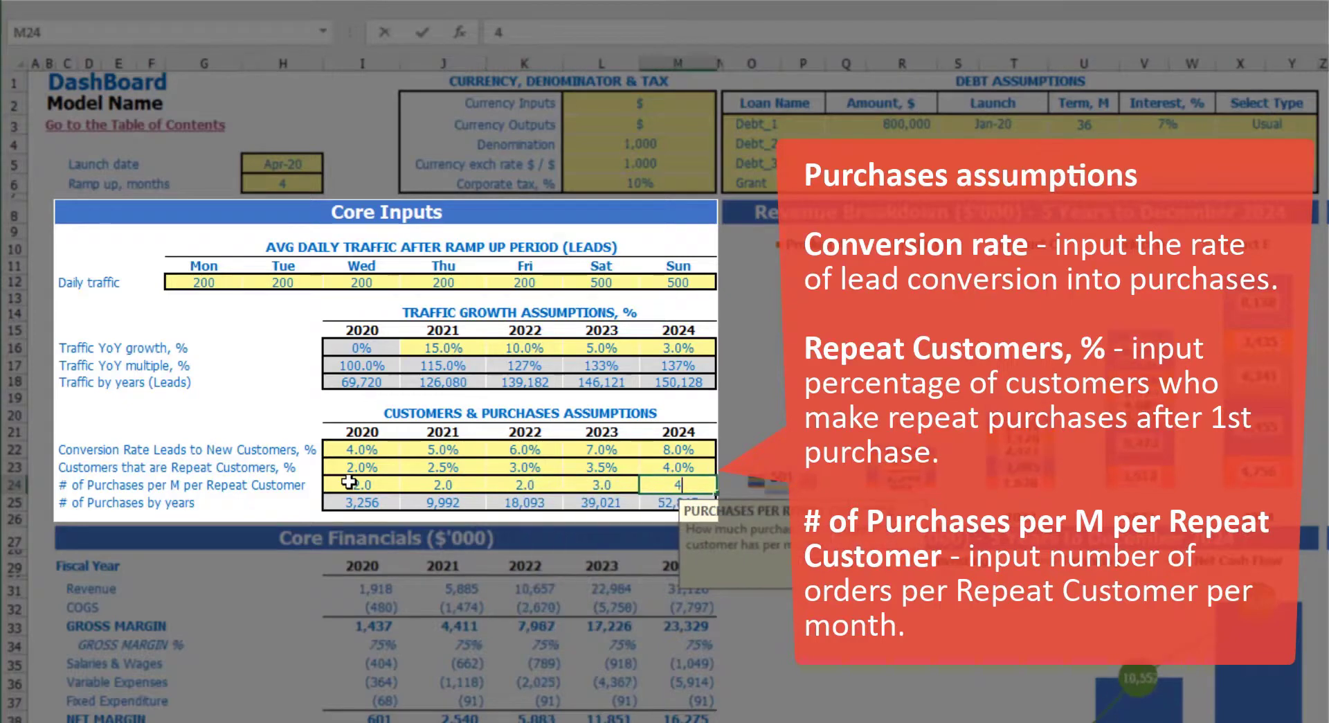
{"action": "key", "text": "Tab"}
{"action": "left_click", "coordinate": [158, 399]}
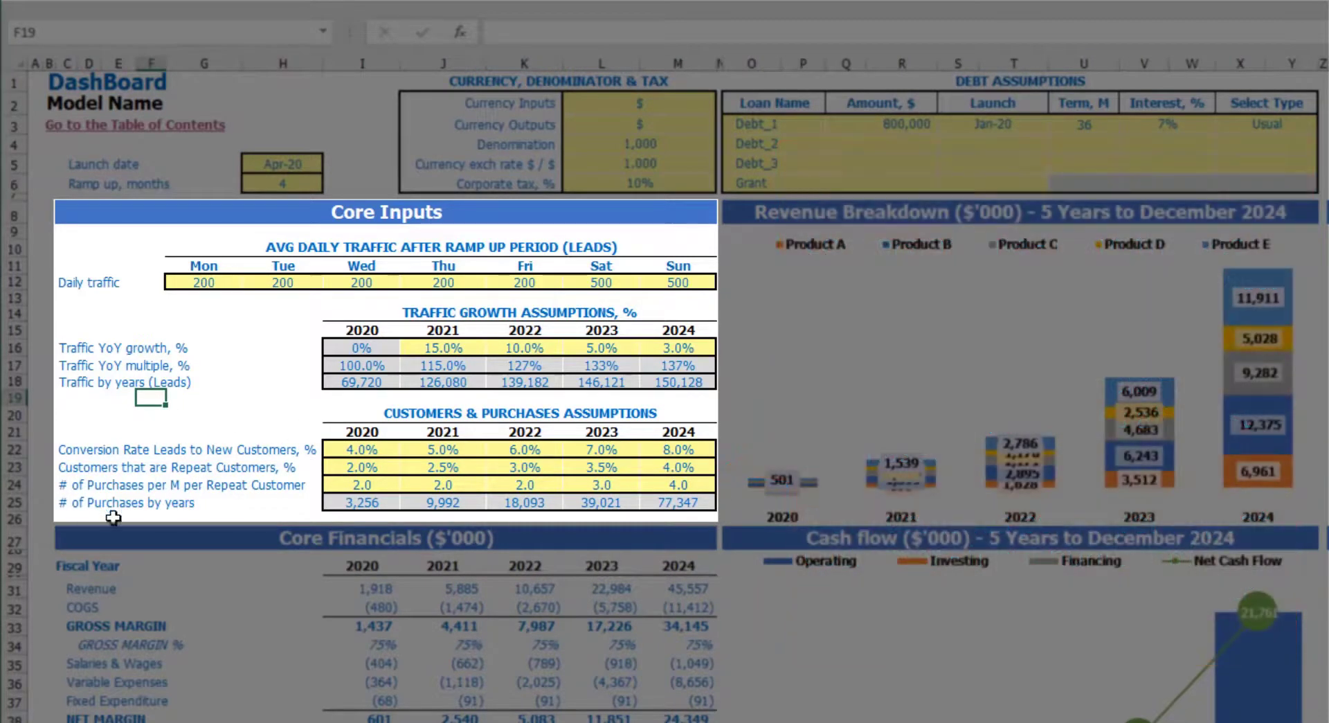
{"action": "left_click_drag", "start_coordinate": [363, 504], "coordinate": [678, 502]}
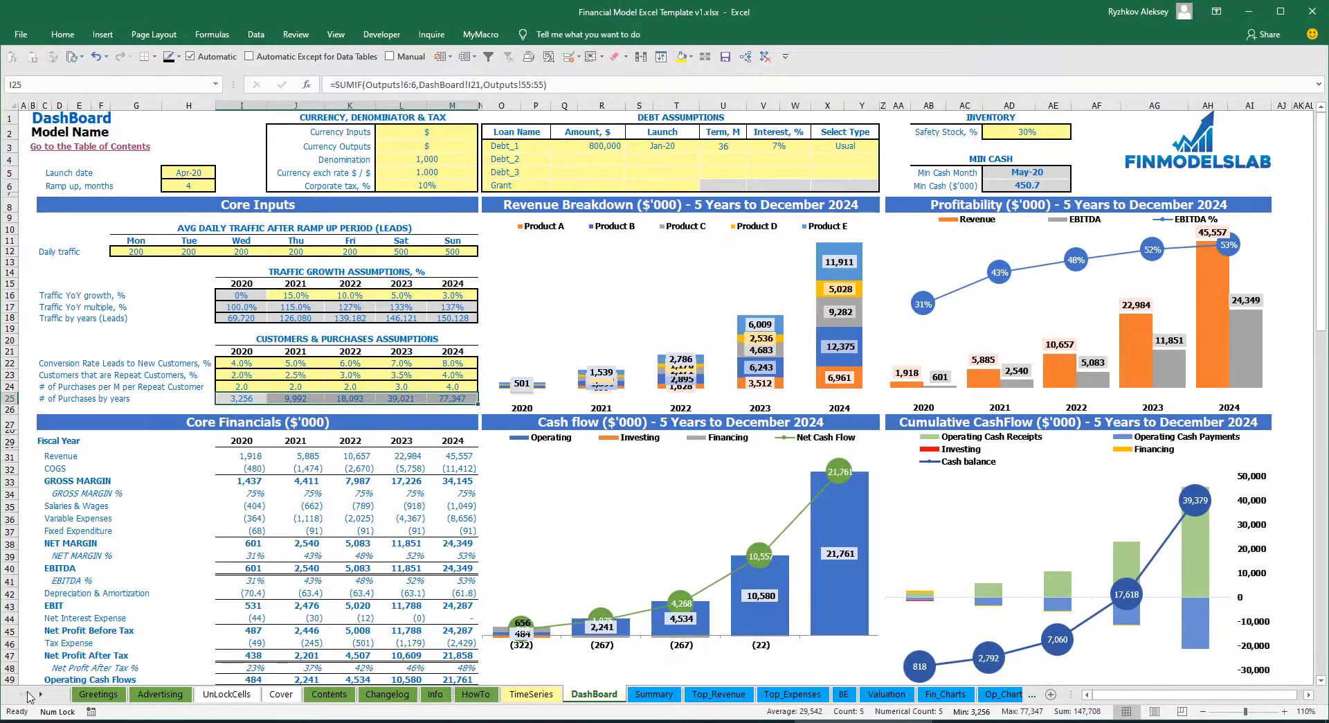
Open the Seasonality sheet of the workbook.
{"action": "left_click", "coordinate": [41, 694]}
{"action": "left_click", "coordinate": [41, 694]}
{"action": "left_click", "coordinate": [41, 694]}
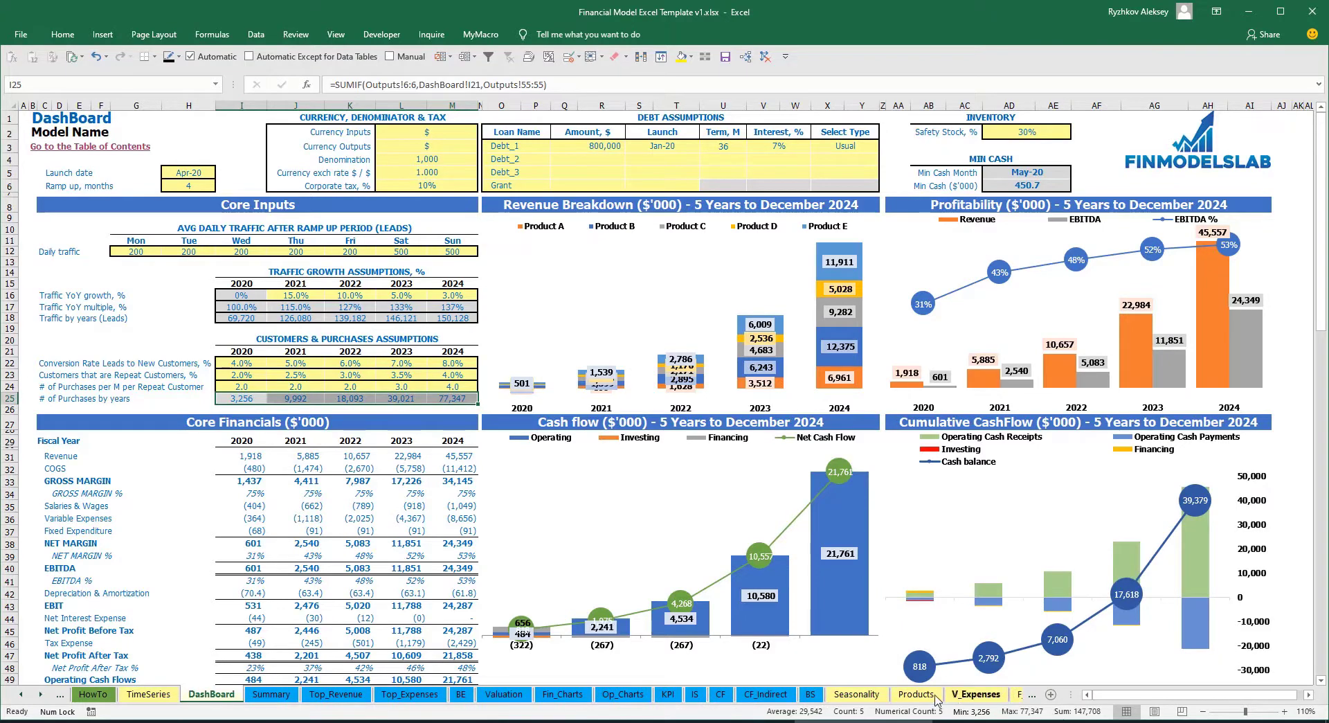
{"action": "left_click", "coordinate": [856, 694]}
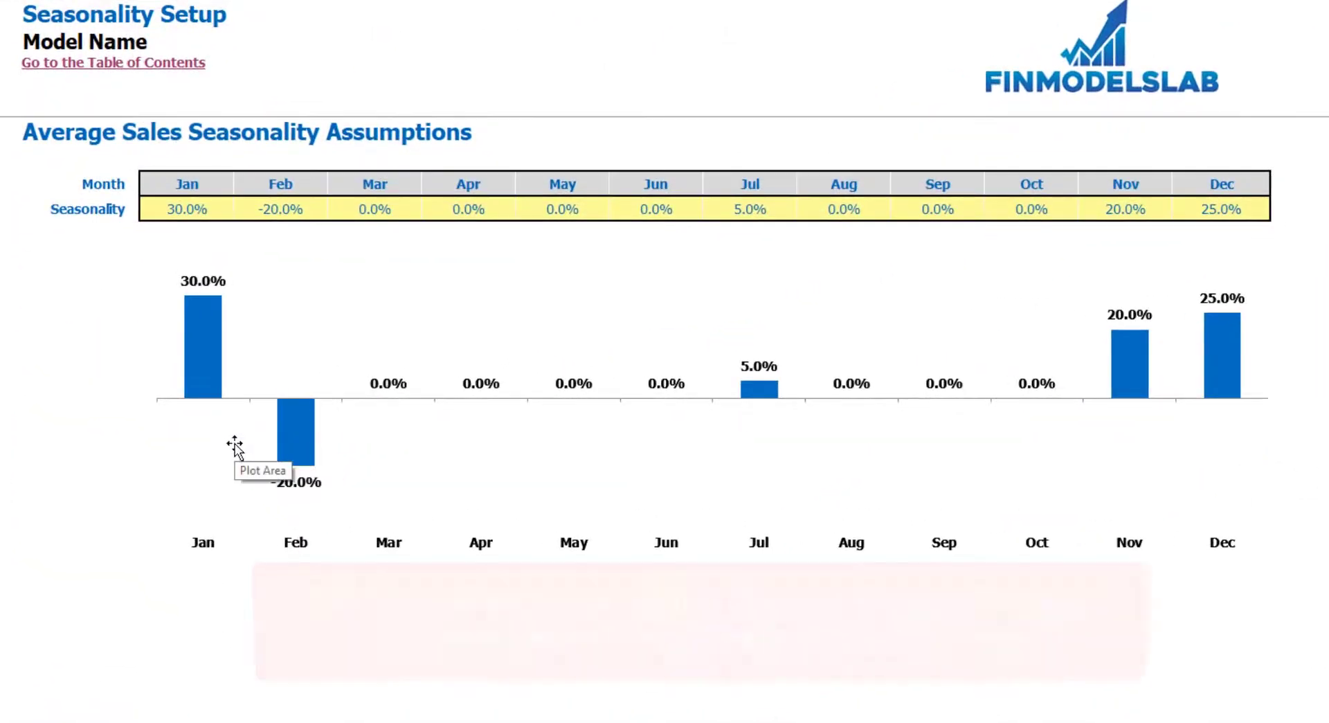
Set the sales seasonality to 20% for January and -10% for February.
{"action": "left_click", "coordinate": [185, 201]}
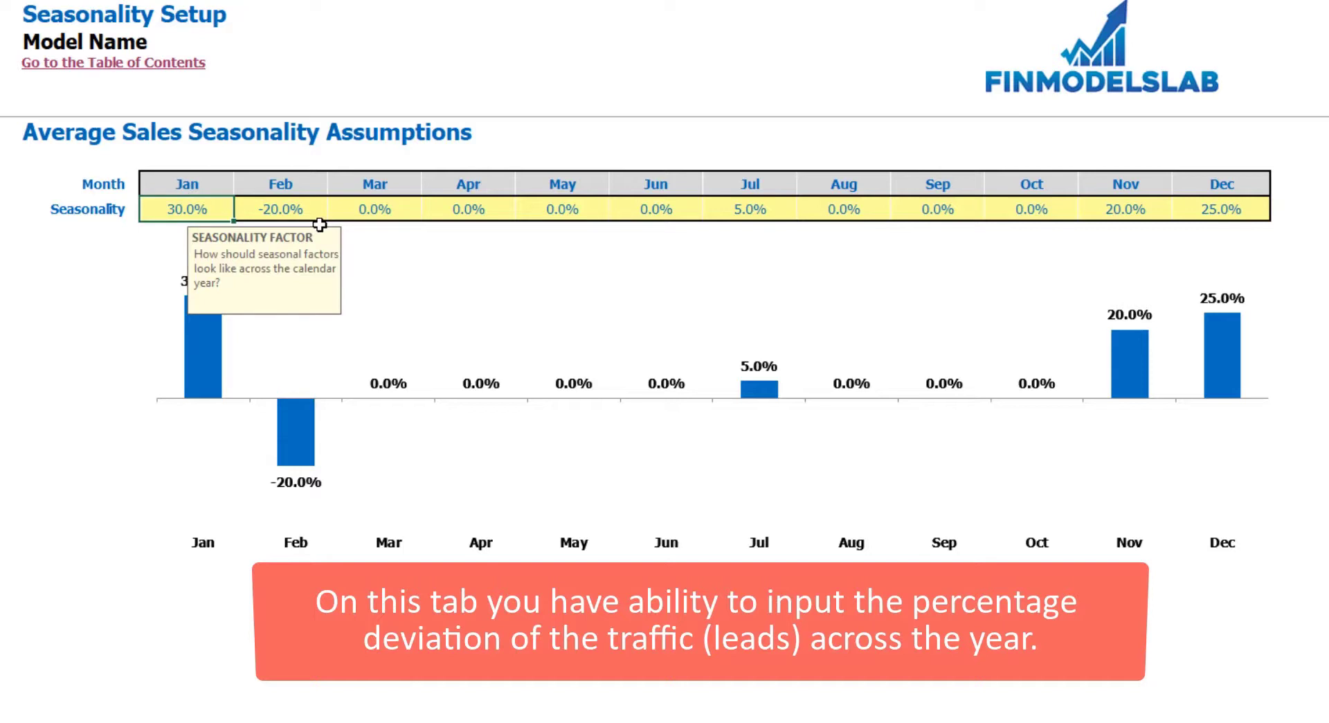
{"action": "type", "text": "20"}
{"action": "key", "text": "Return"}
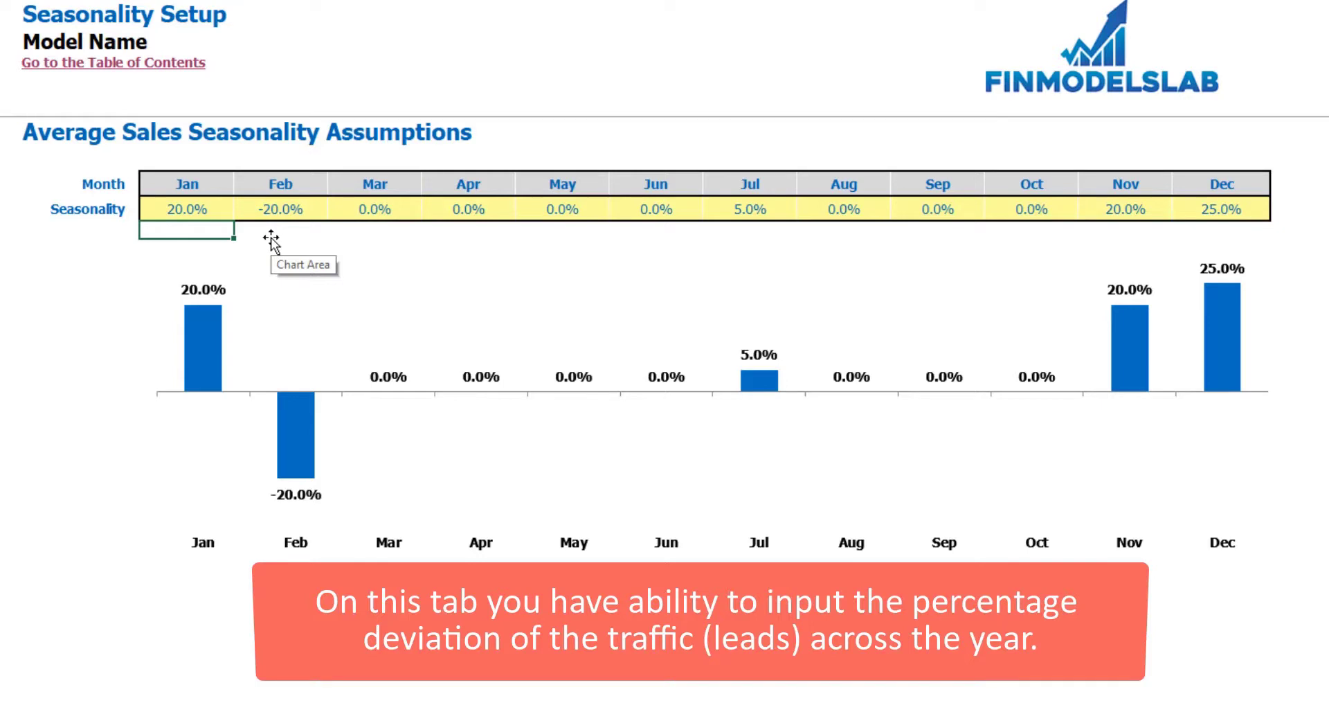
{"action": "left_click", "coordinate": [277, 208]}
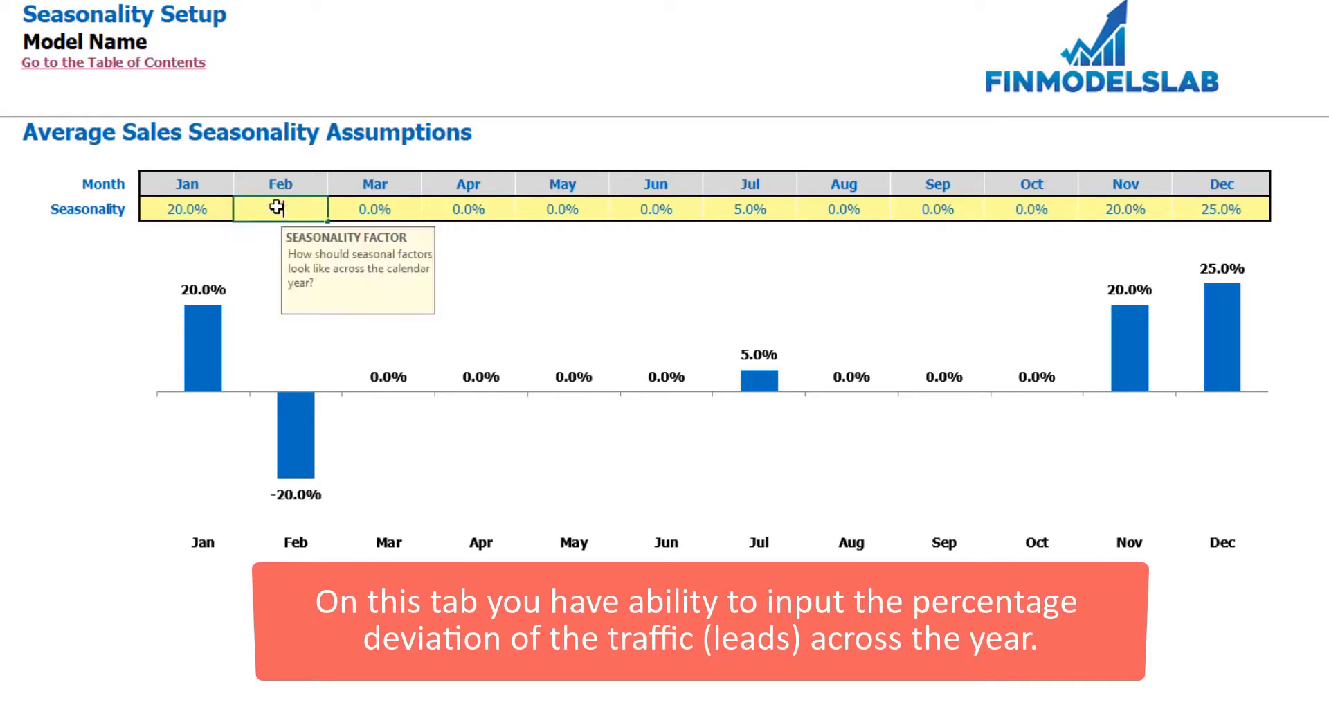
{"action": "type", "text": "-10%"}
{"action": "key", "text": "Return"}
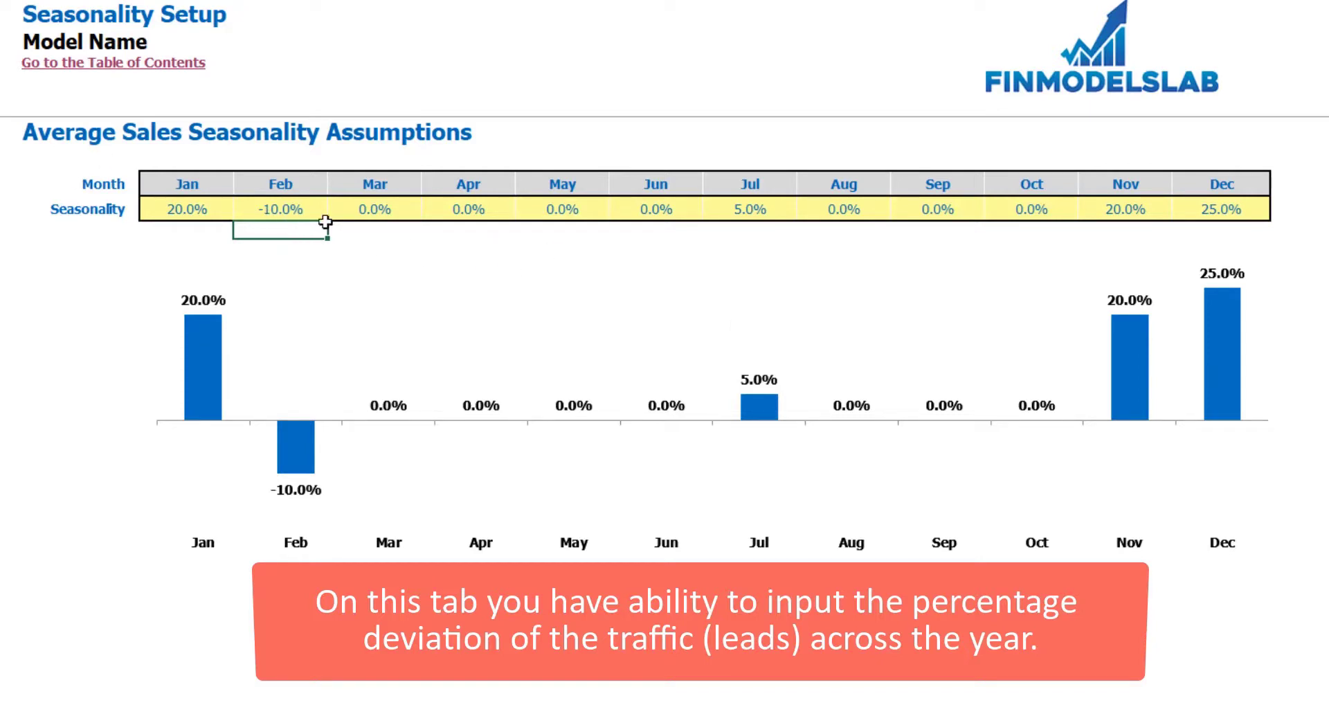
Set the January seasonality to 0% and copy it to all months from February to December.
{"action": "left_click", "coordinate": [197, 208]}
{"action": "type", "text": "0"}
{"action": "key", "text": "Return"}
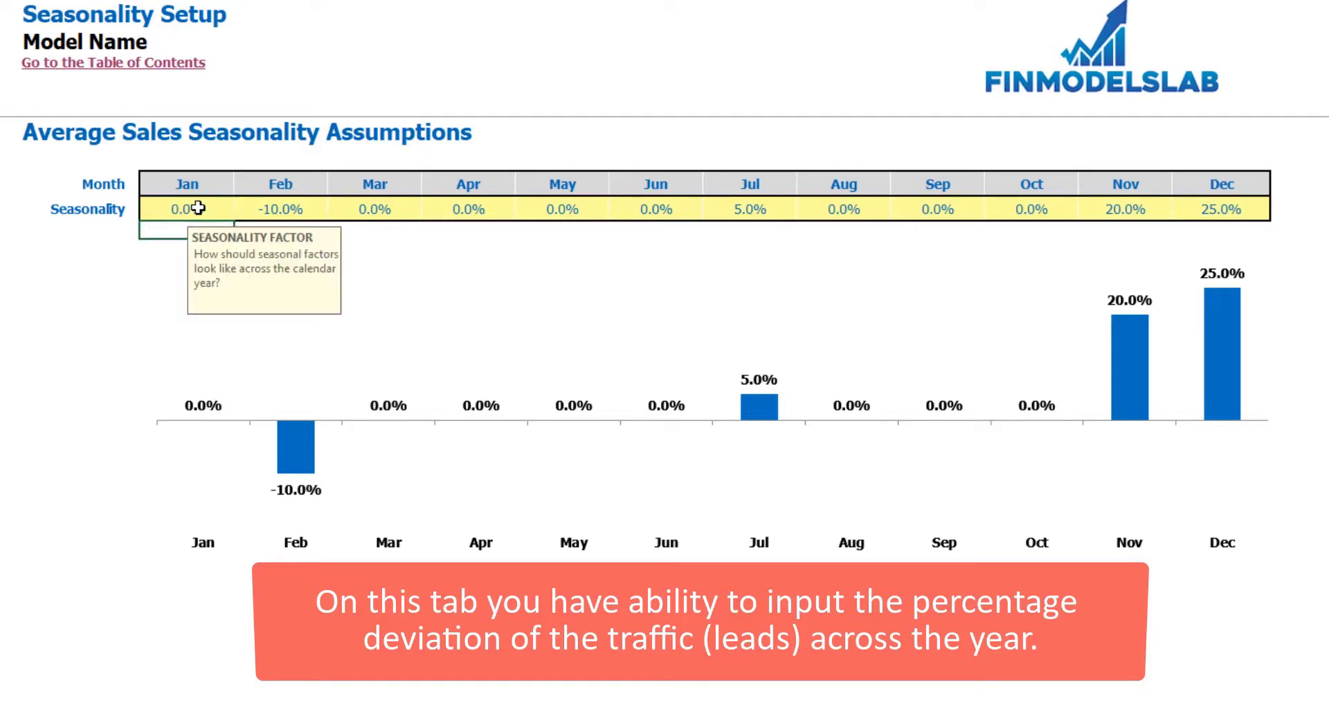
{"action": "key", "text": "ctrl+c"}
{"action": "key", "text": "Right"}
{"action": "key", "text": "ctrl+shift+Right"}
{"action": "key", "text": "ctrl+v"}
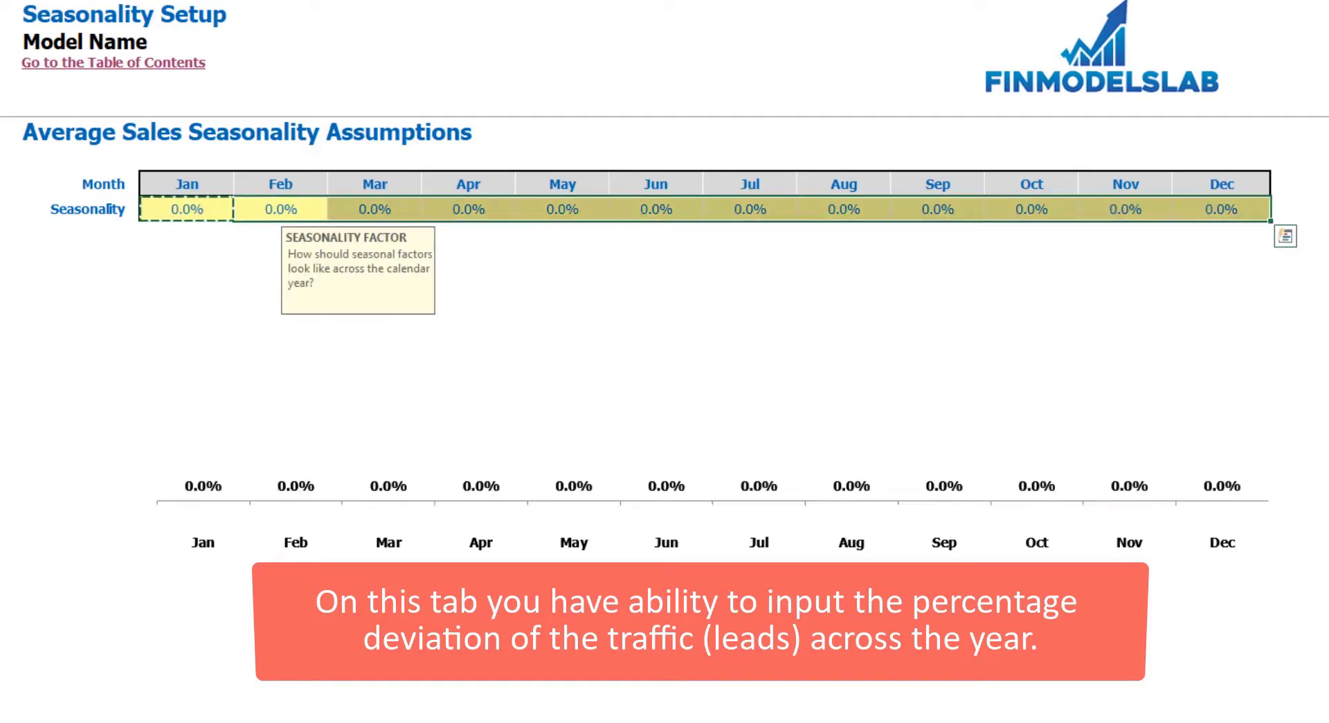
{"action": "key", "text": "Down"}
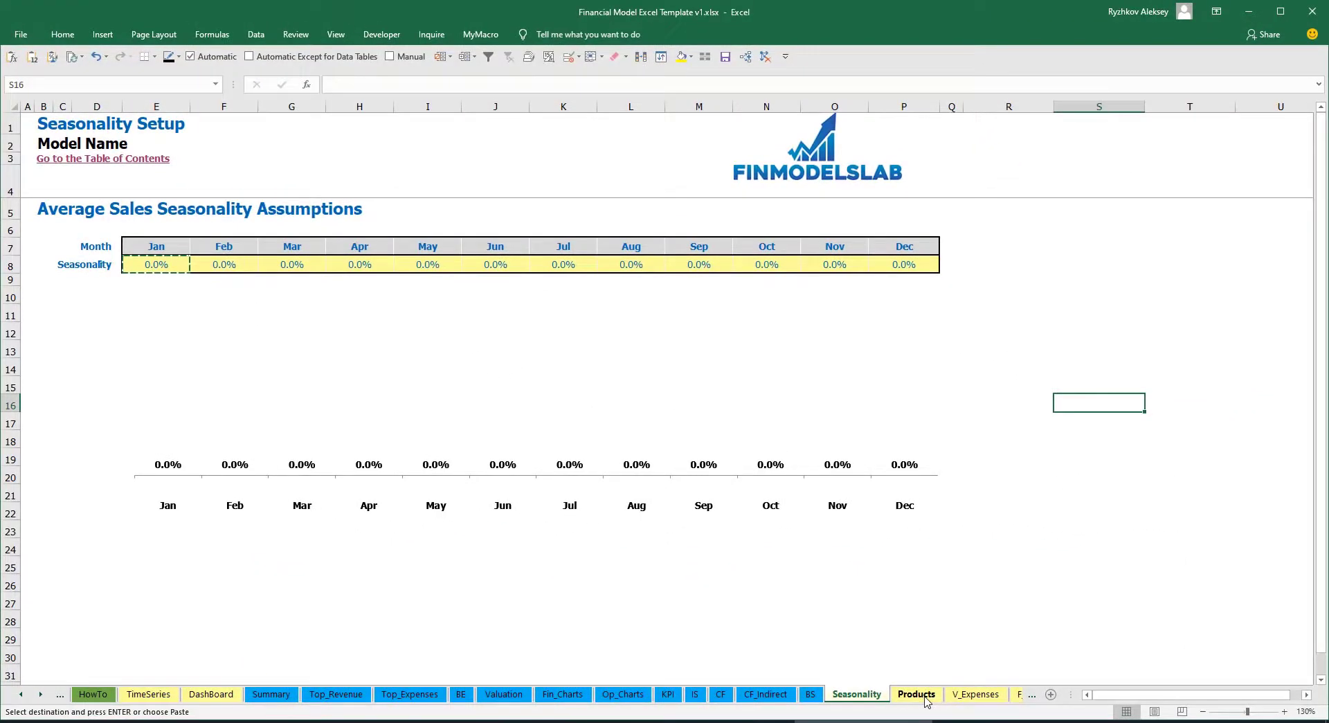
On the Products sheet, rename the product categories Product A and Product B as 111 and 222.
{"action": "left_click", "coordinate": [926, 699]}
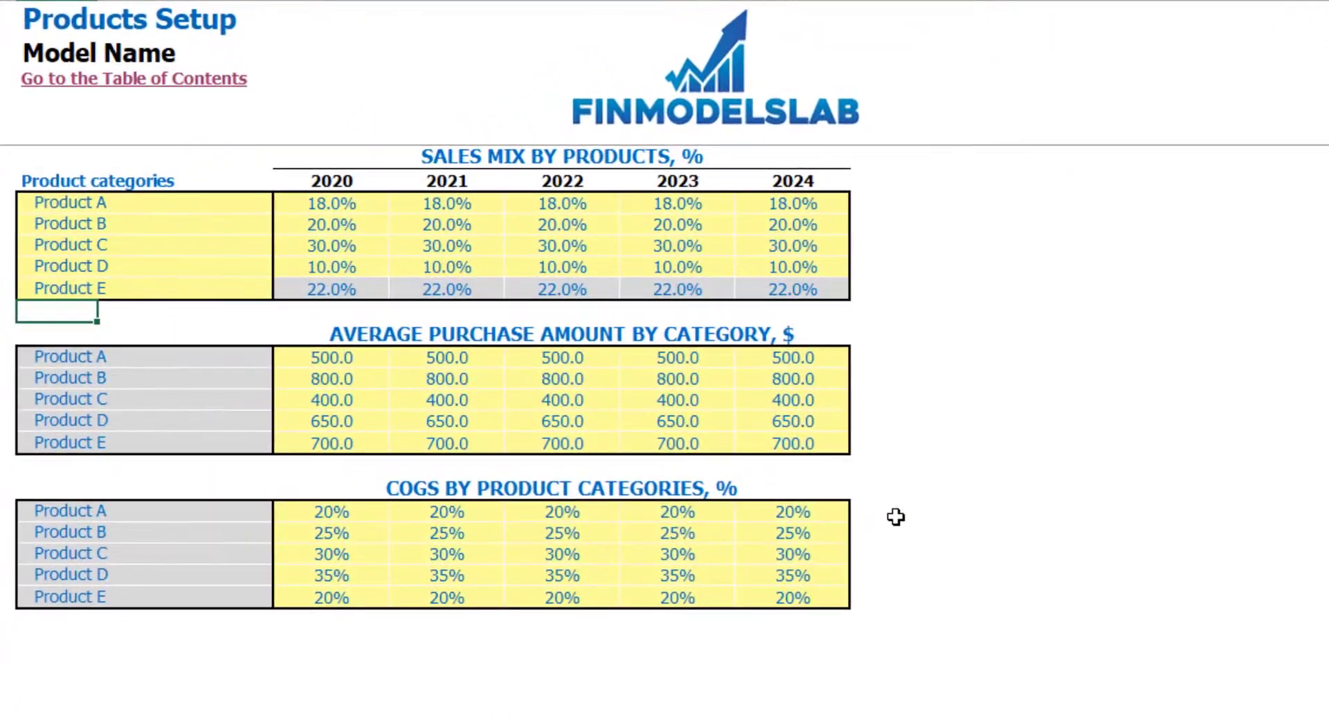
{"action": "left_click", "coordinate": [123, 200]}
{"action": "type", "text": "111"}
{"action": "key", "text": "Return"}
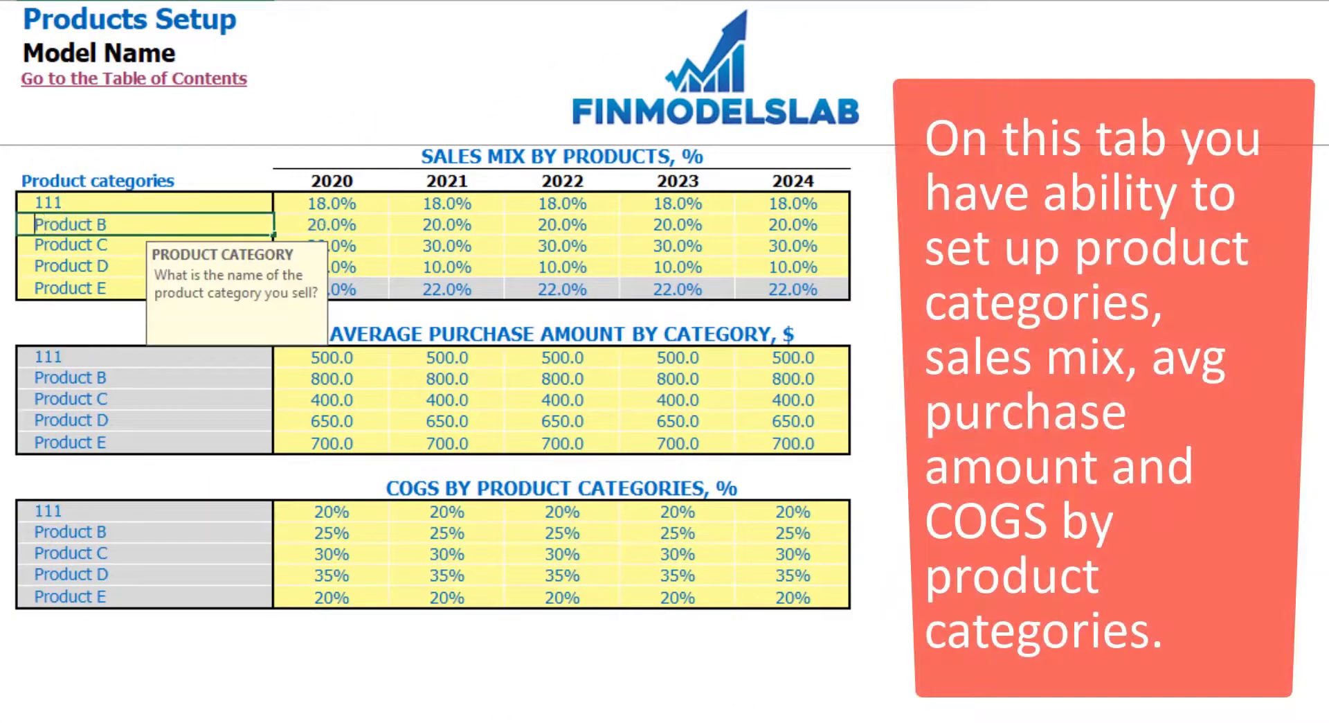
{"action": "type", "text": "222"}
{"action": "key", "text": "Return"}
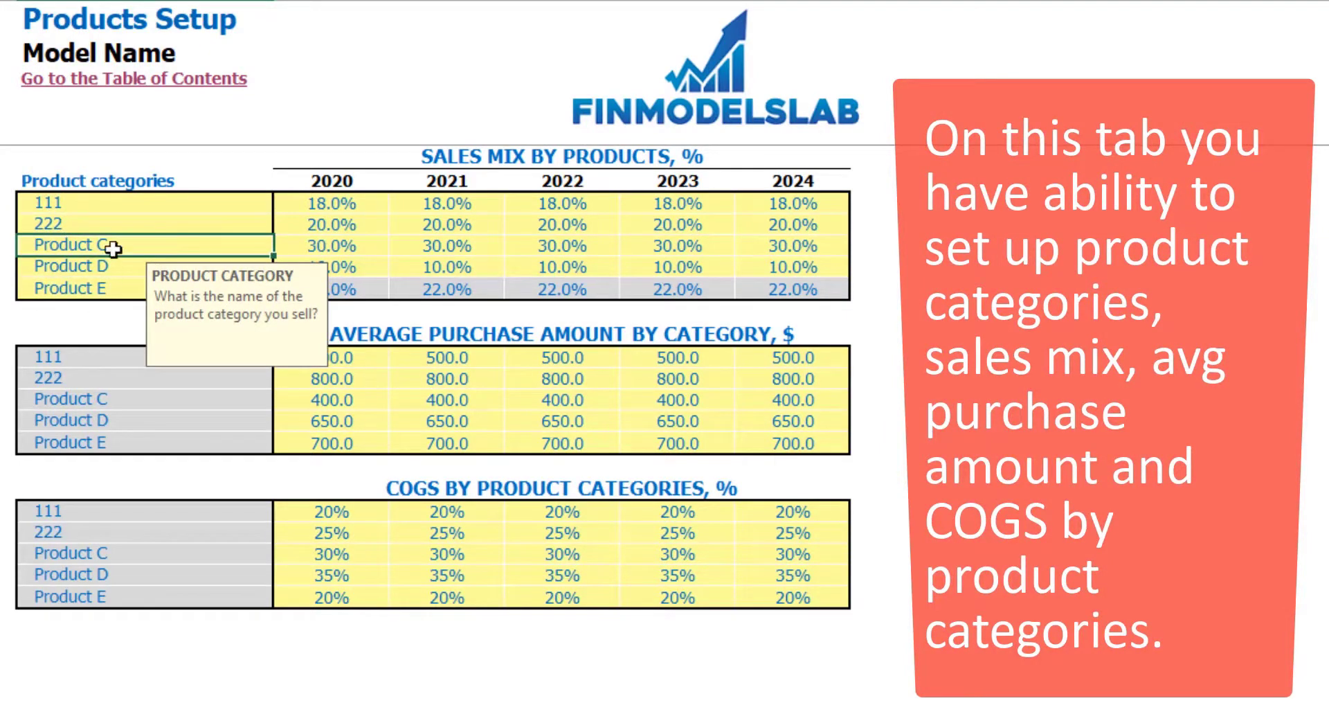
{"action": "left_click_drag", "start_coordinate": [92, 209], "coordinate": [84, 281]}
{"action": "left_click", "coordinate": [1300, 379]}
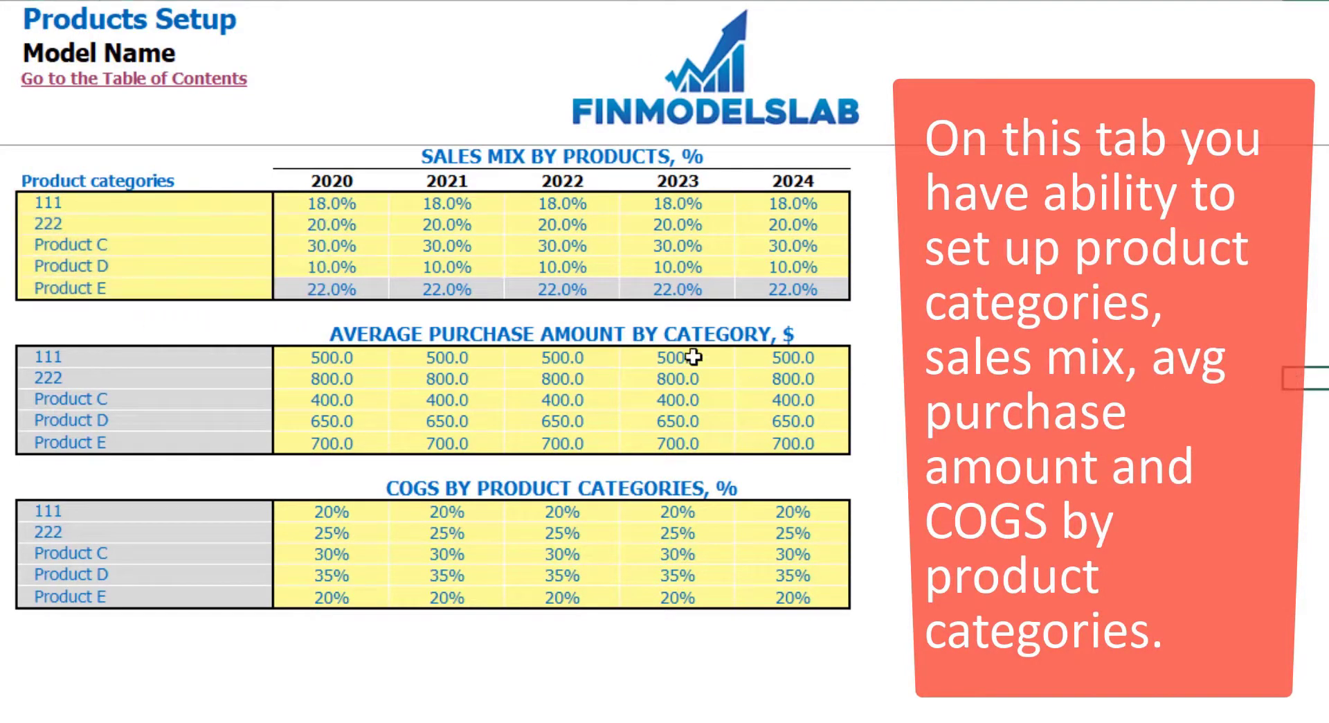
Set the 2020 sales mix of category 111 to 80% and check the calculated share of Product E.
{"action": "left_click", "coordinate": [360, 202]}
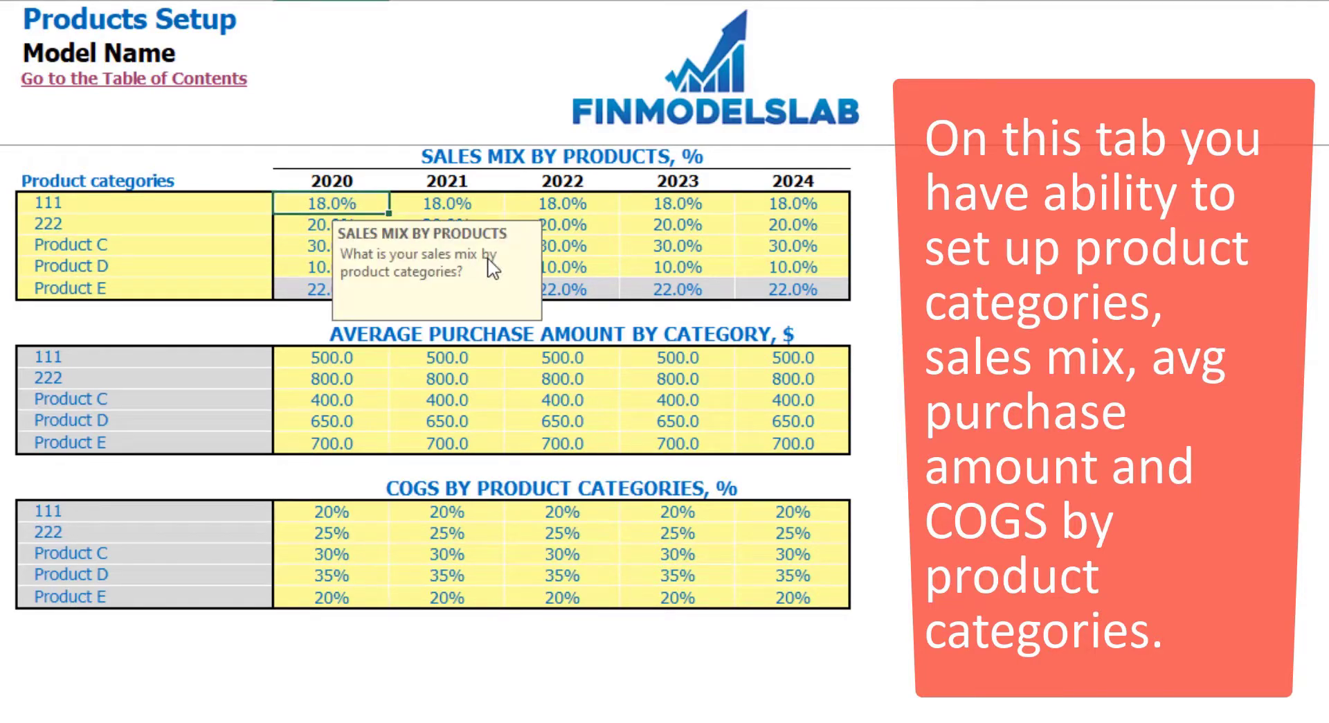
{"action": "type", "text": "80"}
{"action": "key", "text": "Return"}
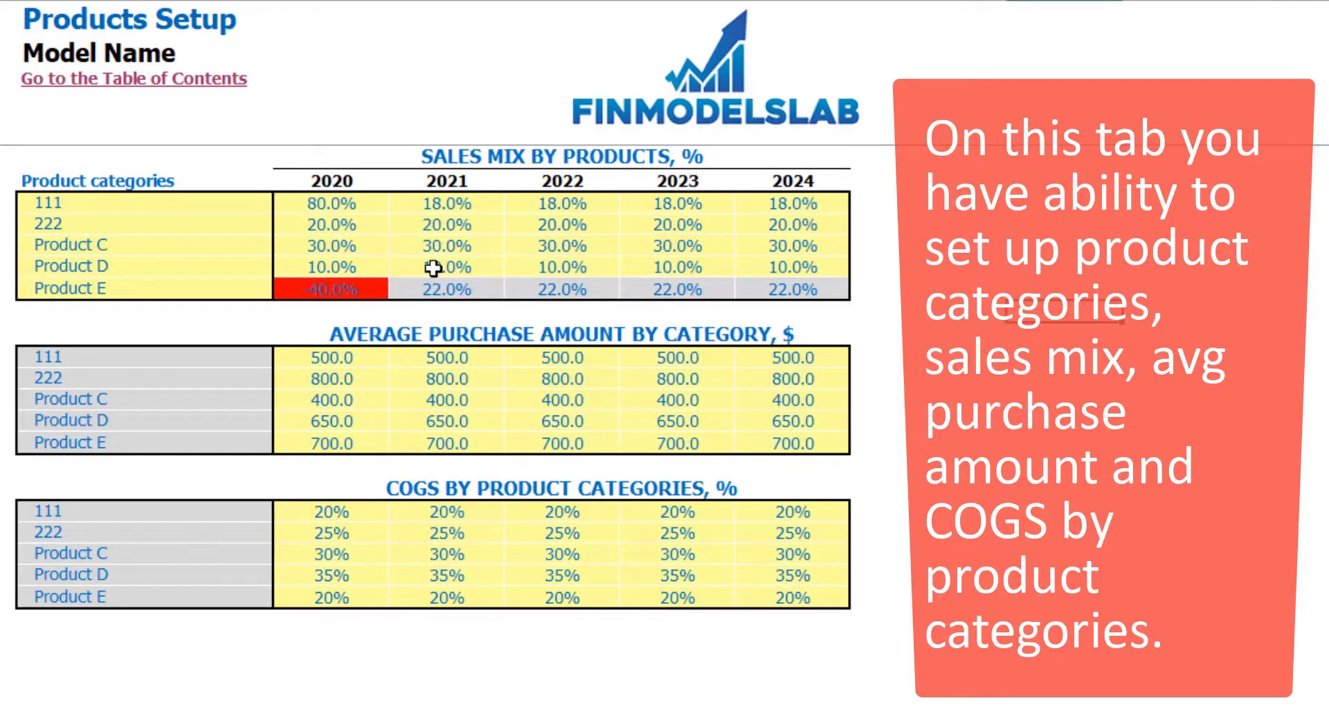
{"action": "left_click", "coordinate": [350, 288]}
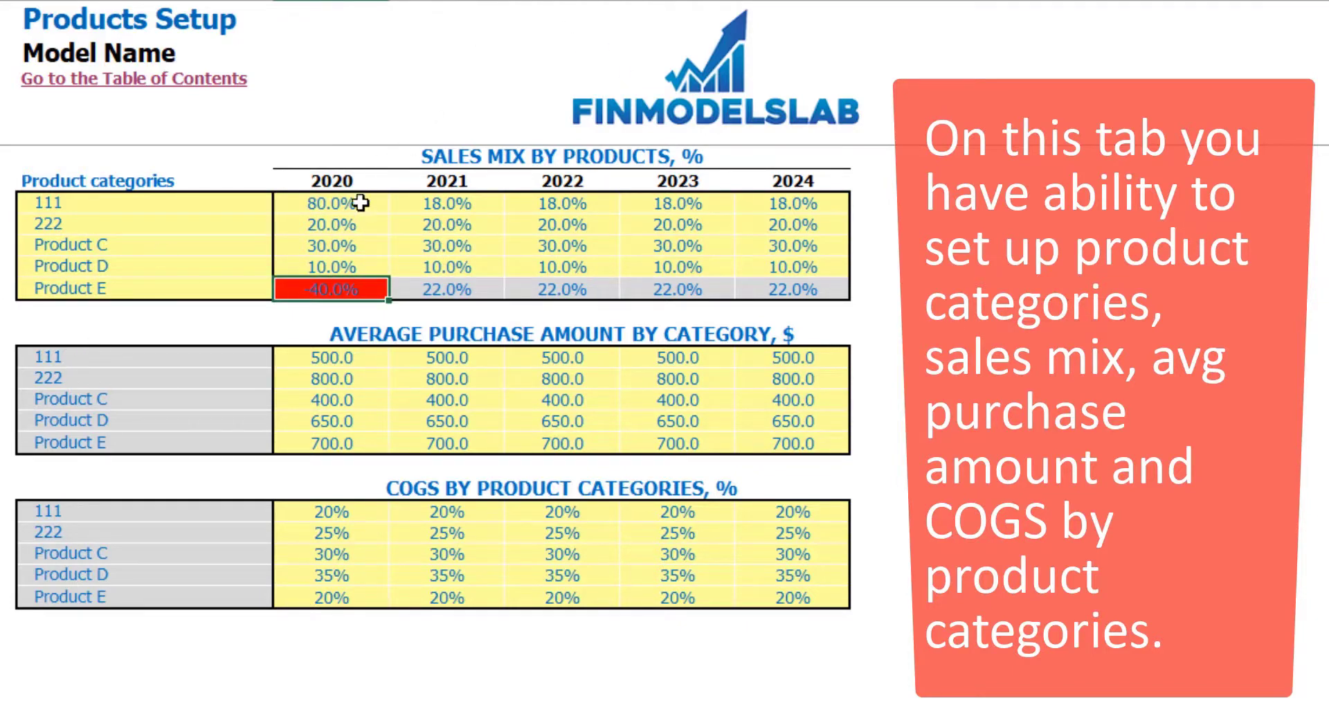
{"action": "left_click_drag", "start_coordinate": [356, 205], "coordinate": [350, 261]}
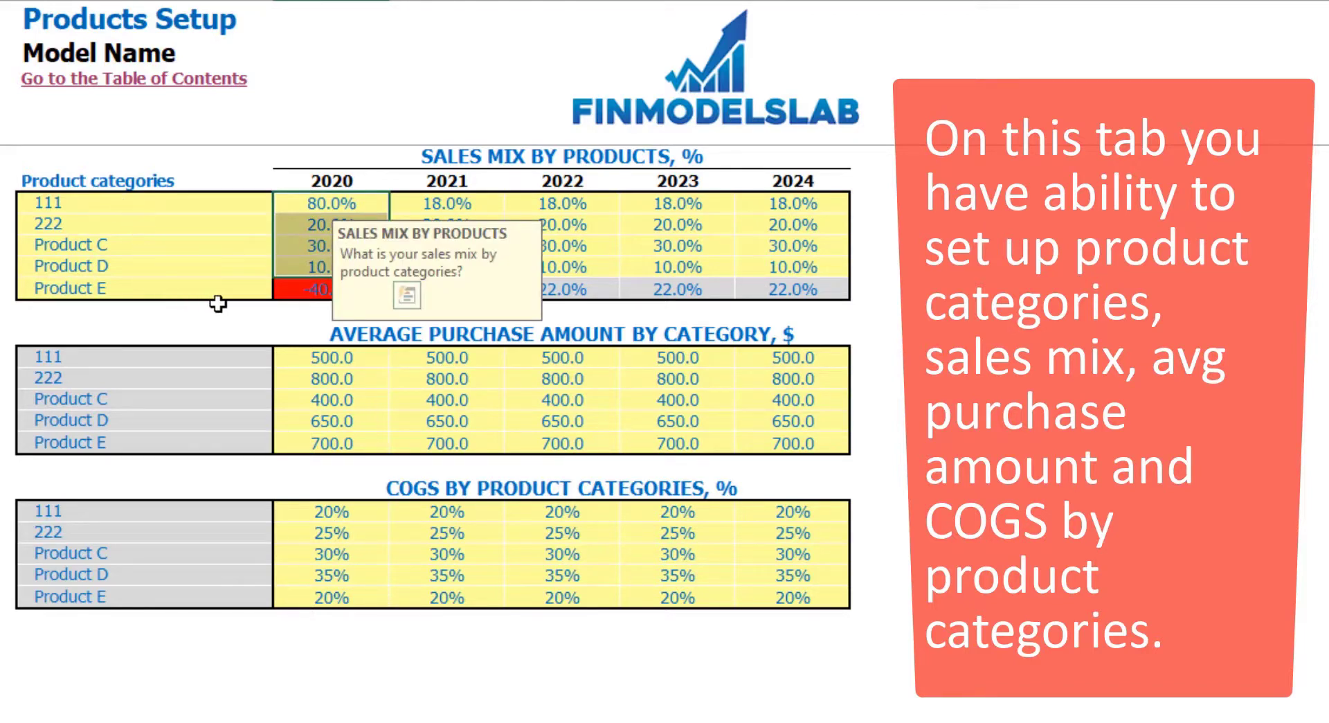
{"action": "left_click", "coordinate": [303, 295]}
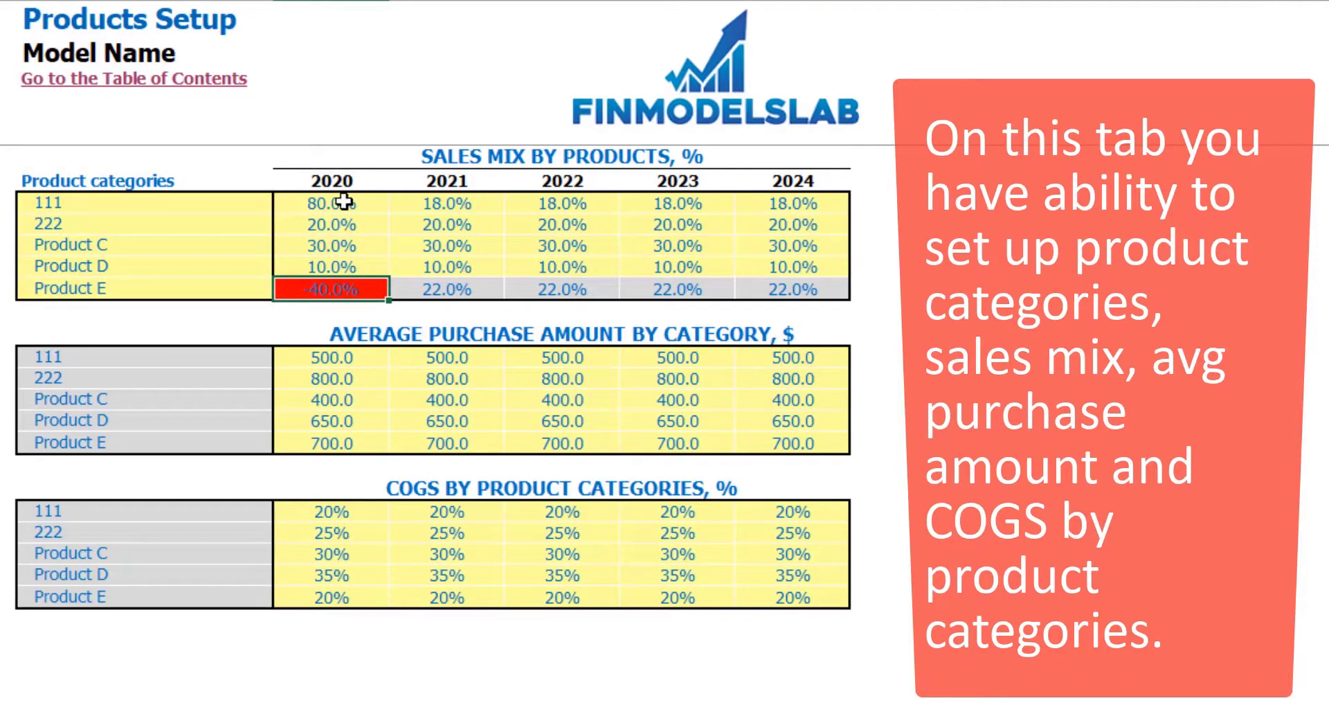
Set the 2020 sales mix share of product category 111 to 20%.
{"action": "left_click", "coordinate": [347, 203]}
{"action": "type", "text": "20"}
{"action": "key", "text": "Return"}
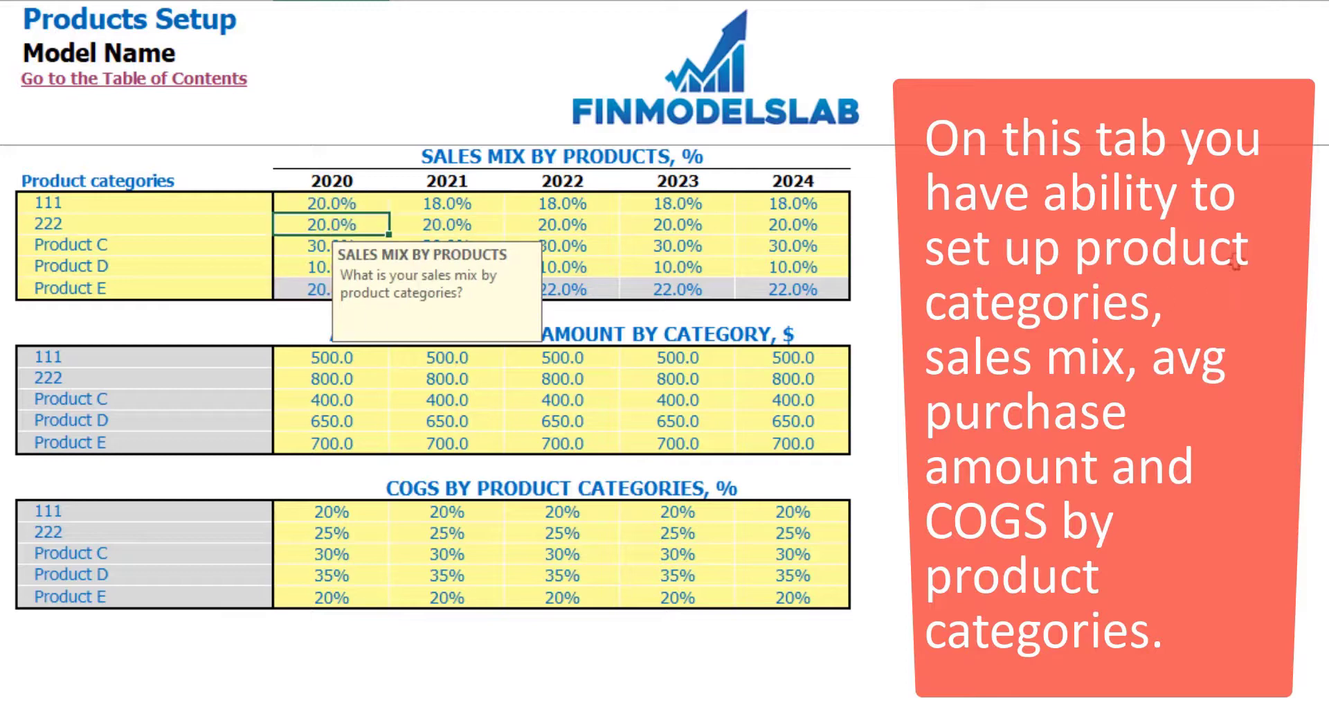
Examine the sales mix by product for 2020 and 2023, including the calculated Product E shares.
{"action": "left_click_drag", "start_coordinate": [344, 203], "coordinate": [323, 262]}
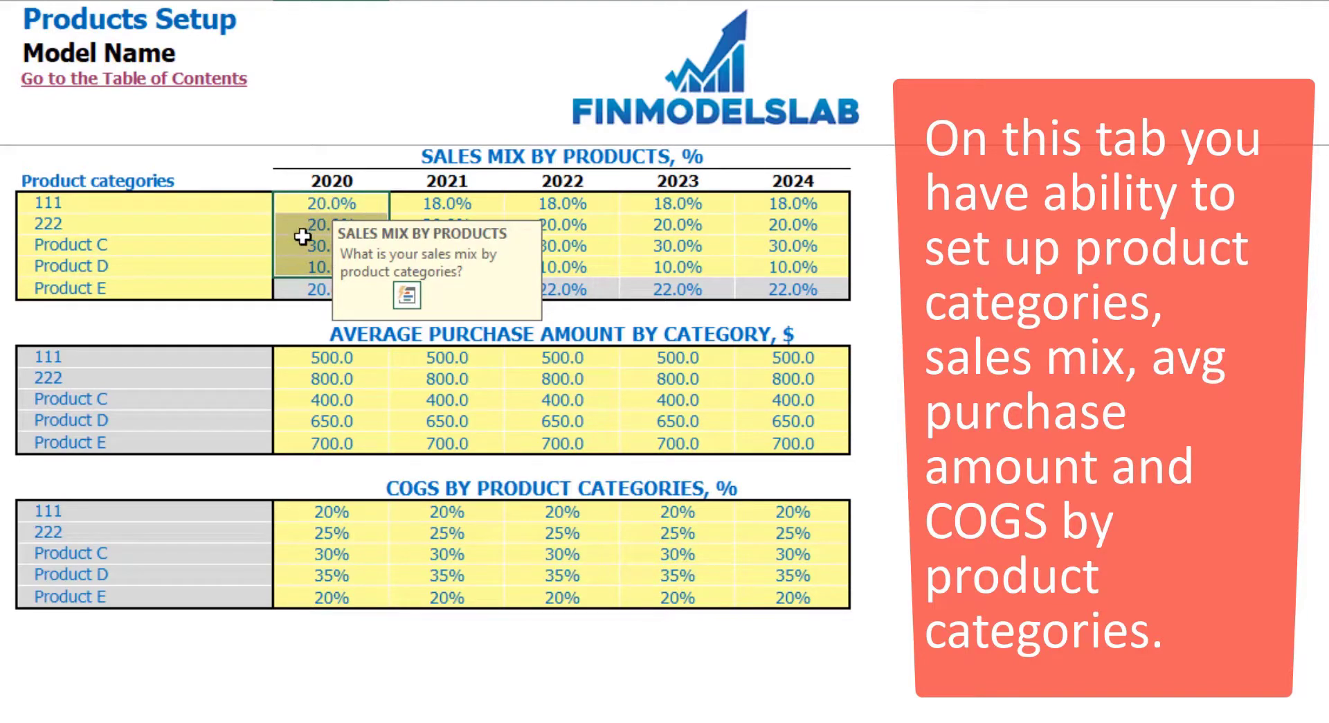
{"action": "left_click", "coordinate": [316, 289]}
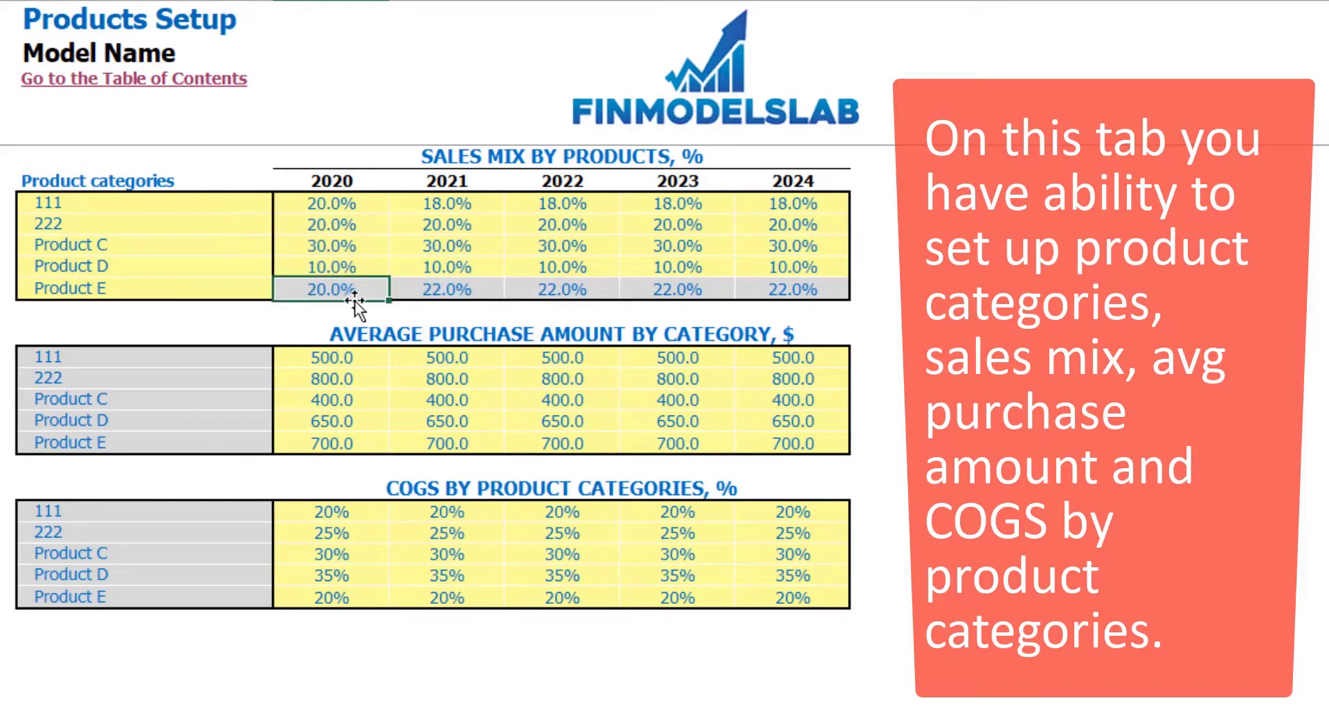
{"action": "left_click", "coordinate": [392, 291]}
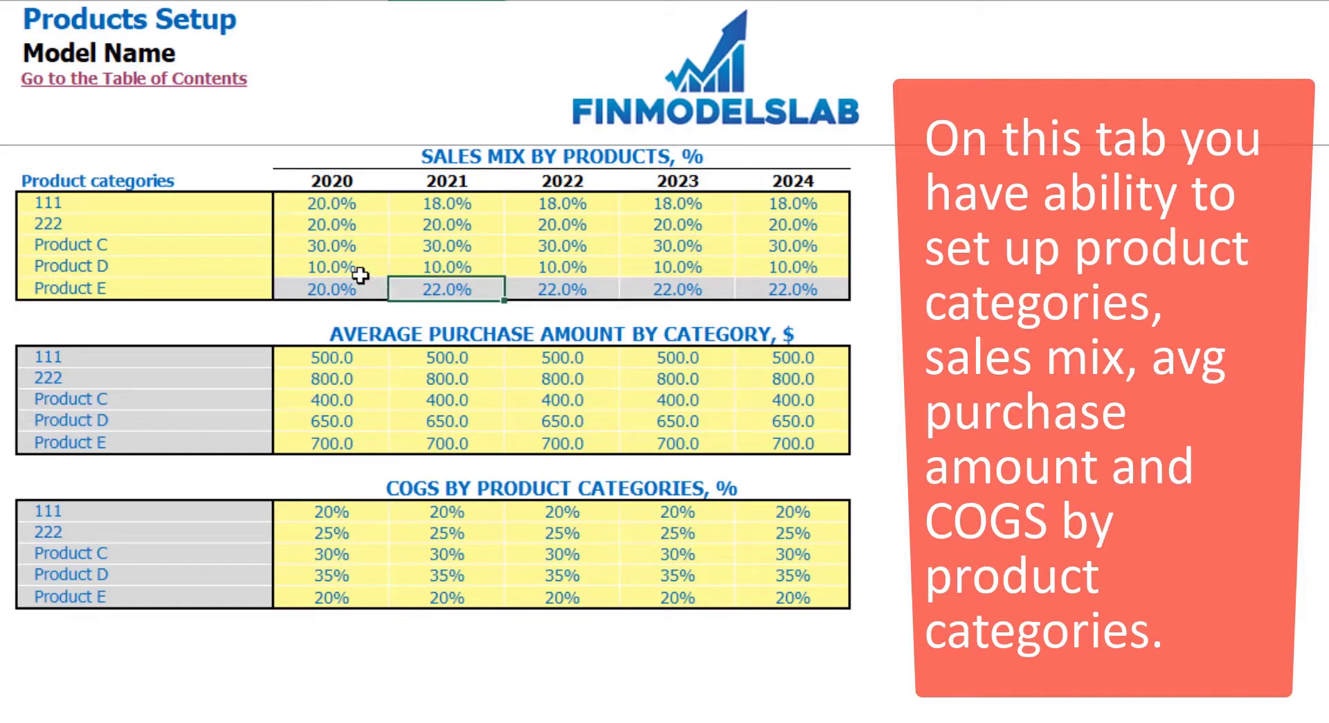
{"action": "left_click", "coordinate": [318, 288]}
{"action": "left_click_drag", "start_coordinate": [339, 204], "coordinate": [351, 284]}
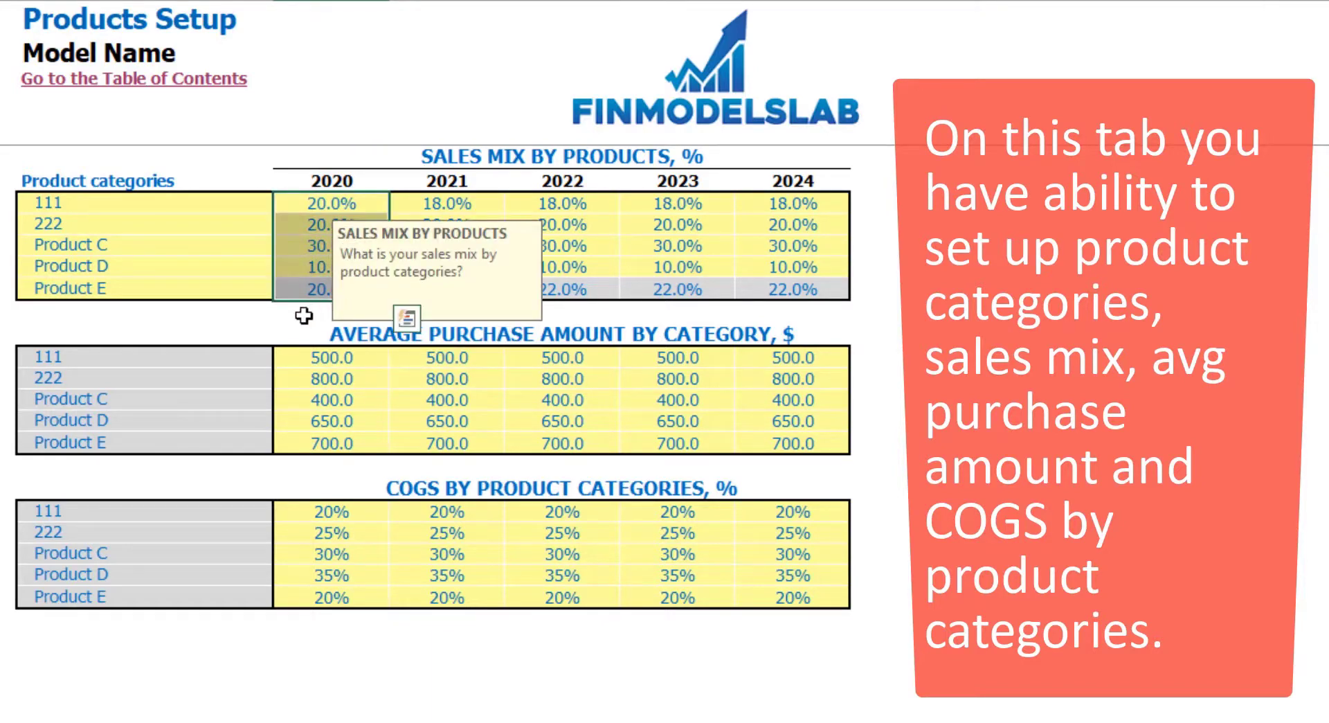
{"action": "left_click_drag", "start_coordinate": [662, 204], "coordinate": [659, 289]}
{"action": "left_click", "coordinate": [336, 291]}
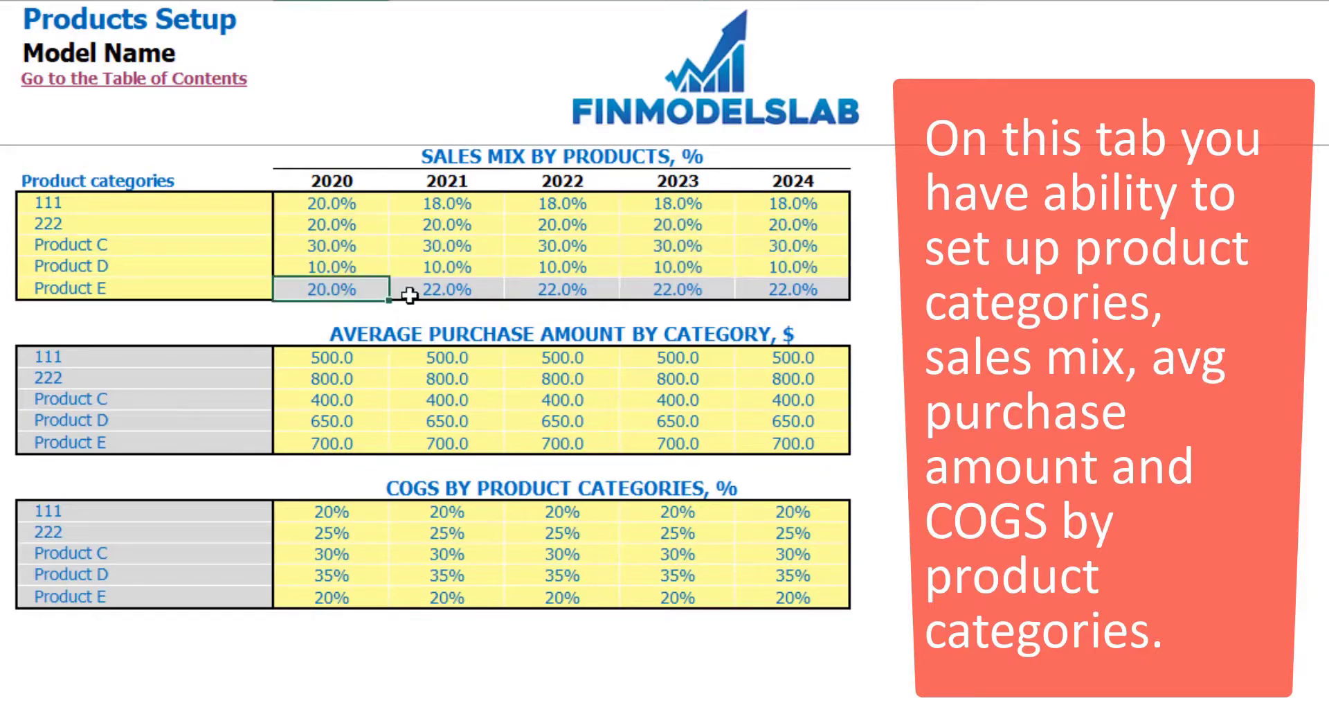
Examine the yearly Product E shares, the average purchase amounts and the COGS percentages by product category.
{"action": "left_click", "coordinate": [415, 290]}
{"action": "left_click", "coordinate": [583, 287]}
{"action": "left_click", "coordinate": [666, 289]}
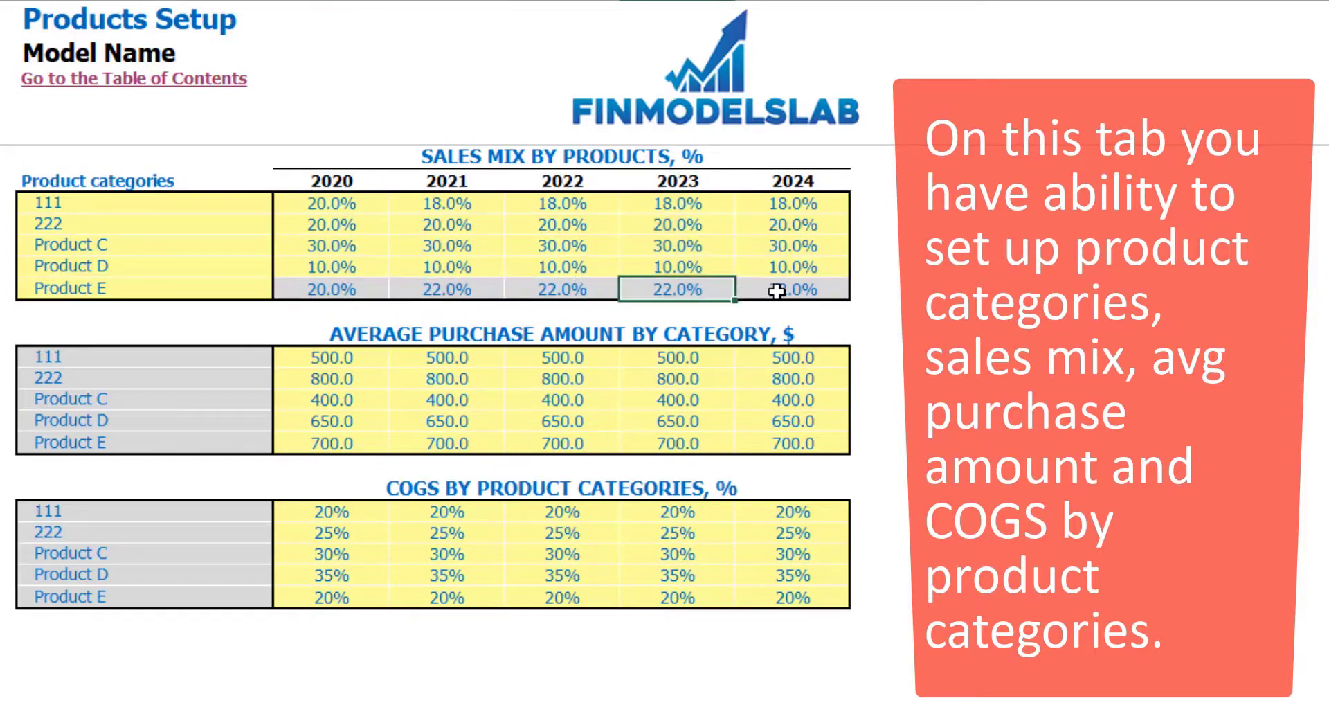
{"action": "left_click", "coordinate": [784, 290]}
{"action": "left_click_drag", "start_coordinate": [318, 355], "coordinate": [824, 443]}
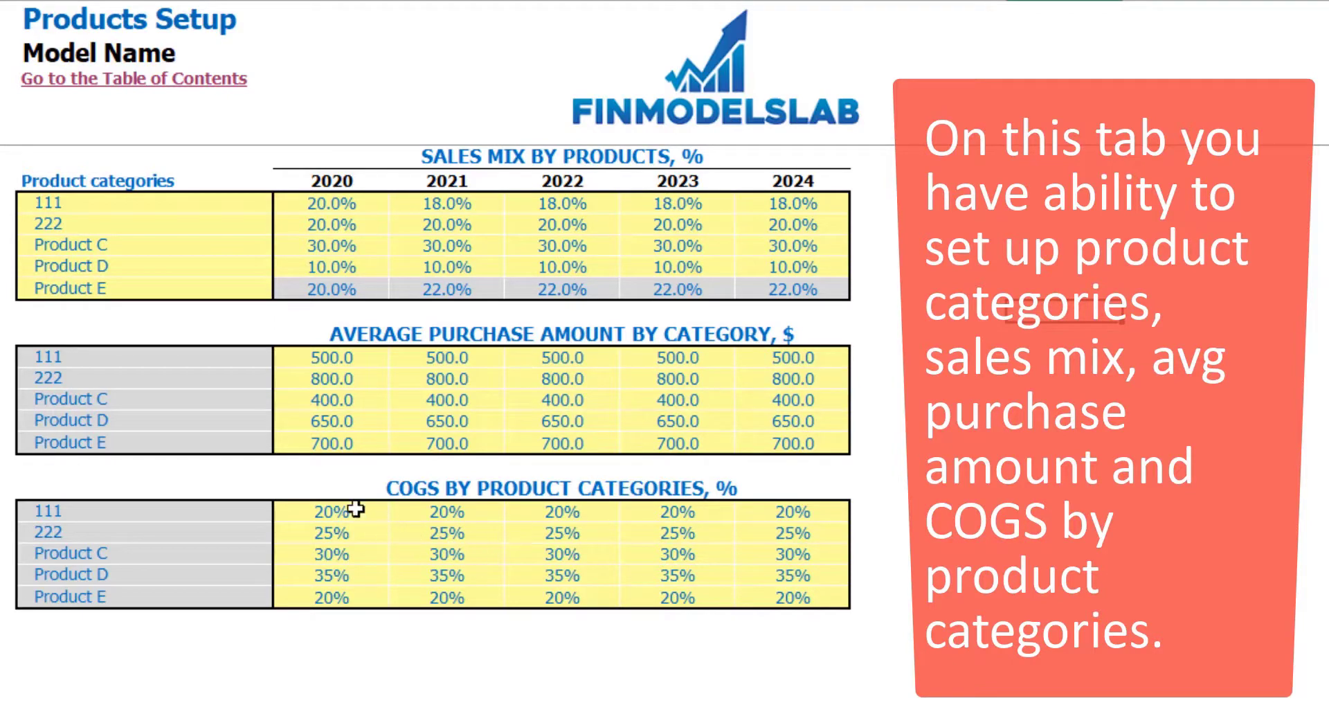
{"action": "left_click_drag", "start_coordinate": [344, 505], "coordinate": [766, 596]}
{"action": "left_click", "coordinate": [1041, 400]}
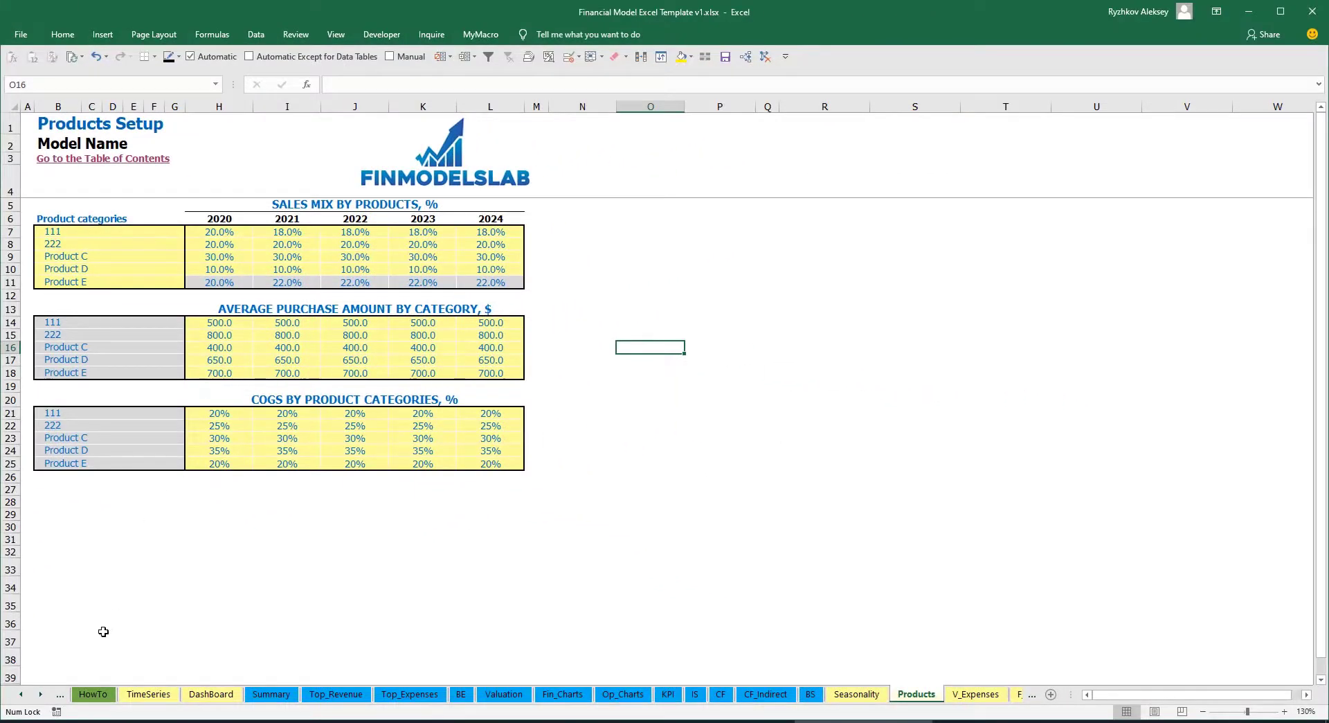
On the DashBoard sheet, set the inventory safety stock to 25% and check the Inventory row of the balance sheet.
{"action": "left_click", "coordinate": [213, 694]}
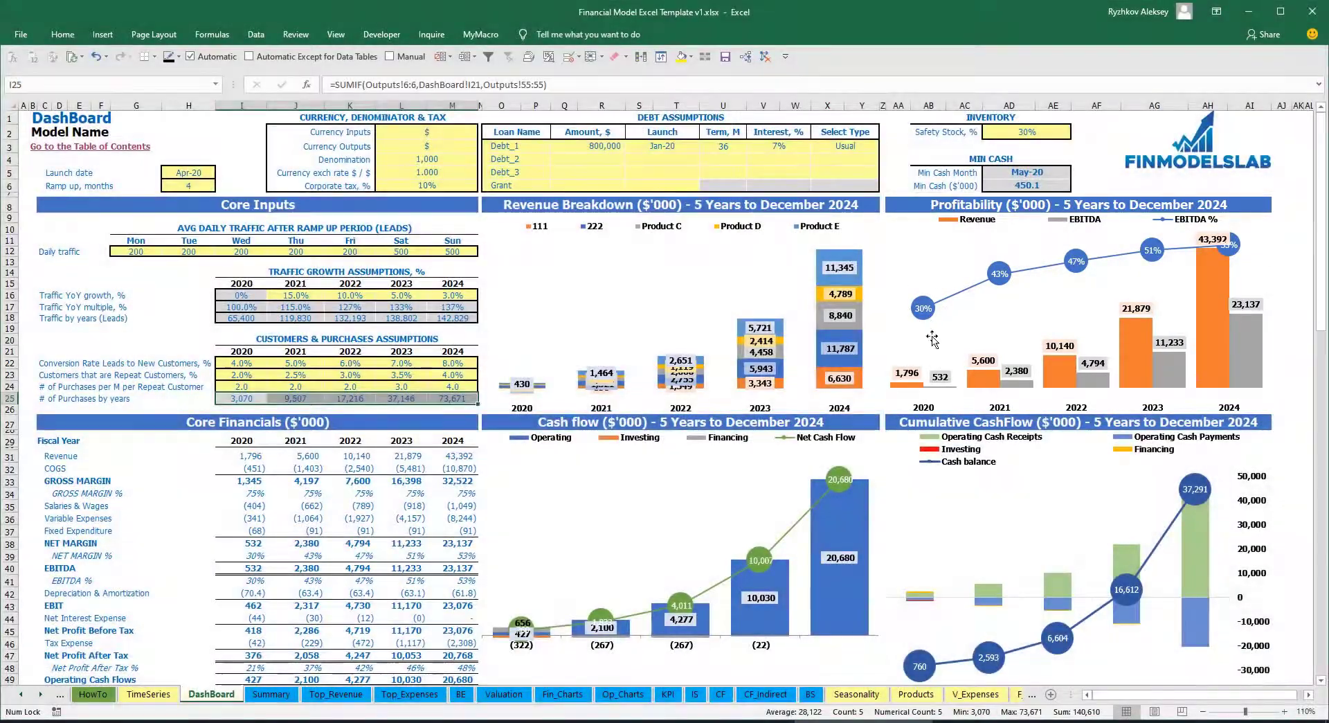
{"action": "left_click_drag", "start_coordinate": [252, 456], "coordinate": [443, 462]}
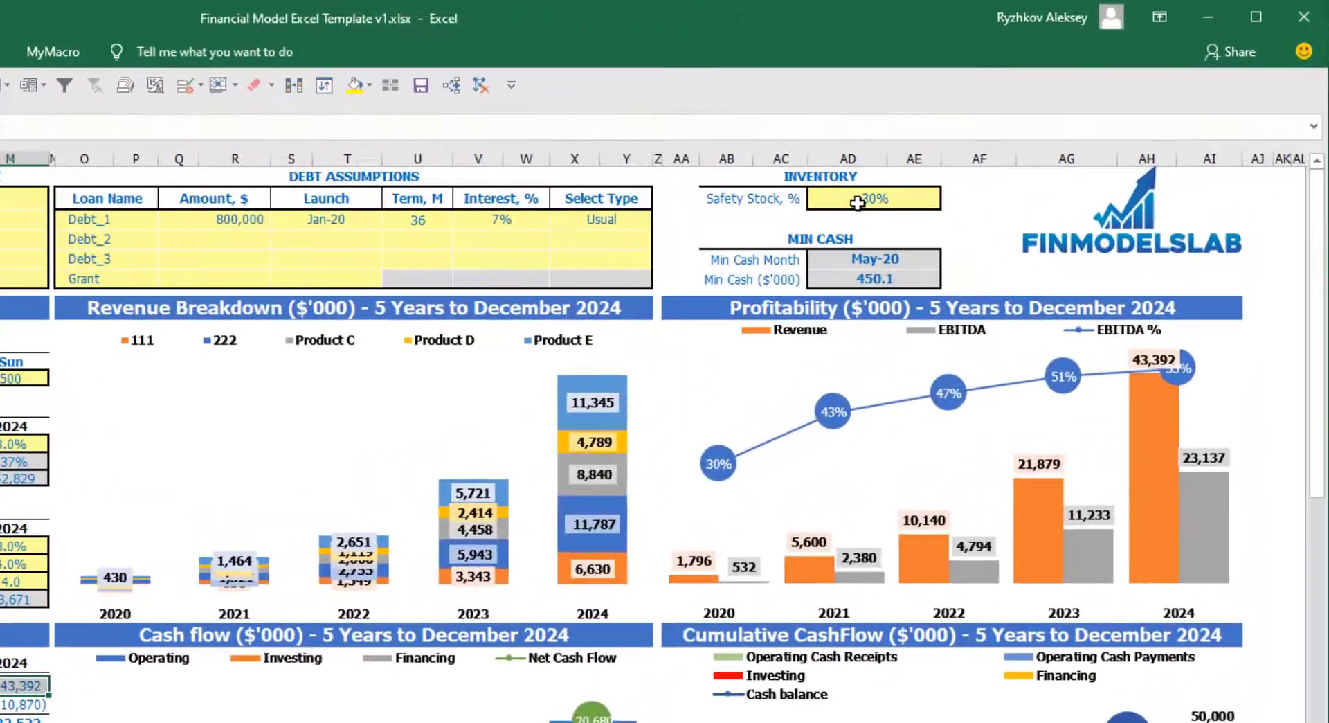
{"action": "left_click", "coordinate": [1027, 132]}
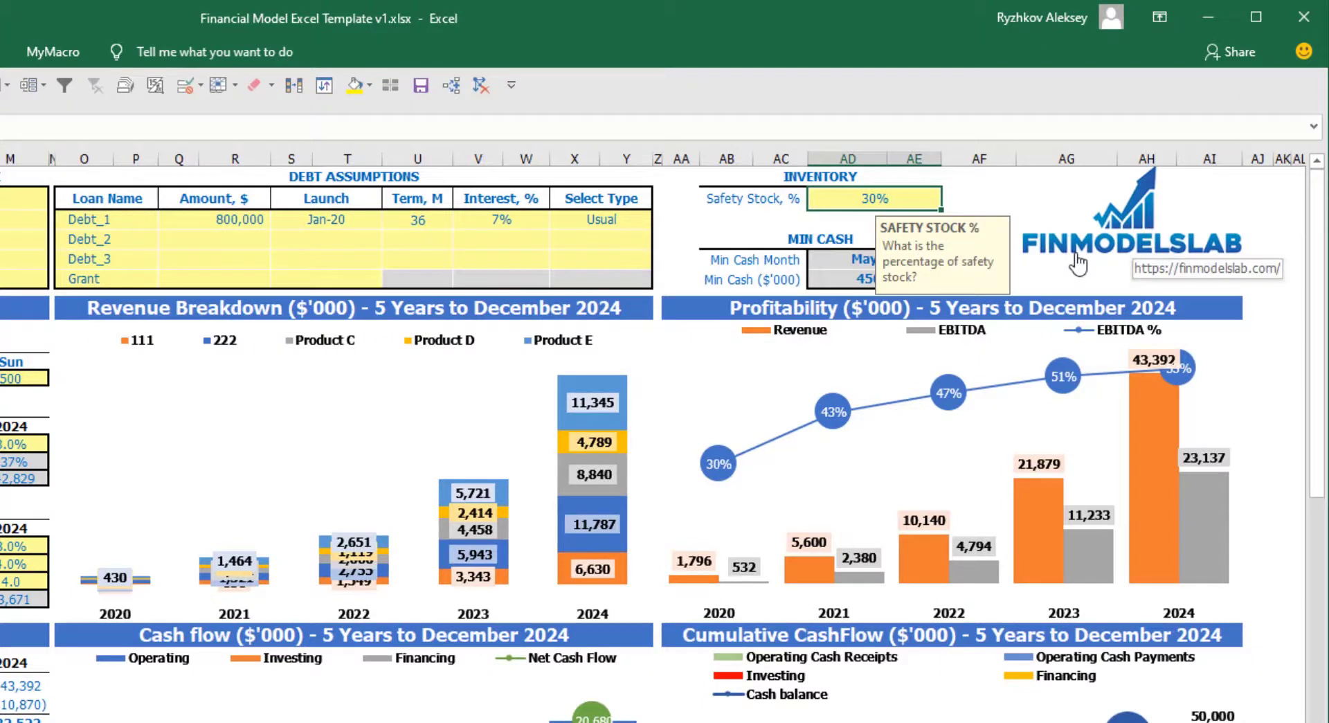
{"action": "left_click_drag", "start_coordinate": [782, 180], "coordinate": [803, 197]}
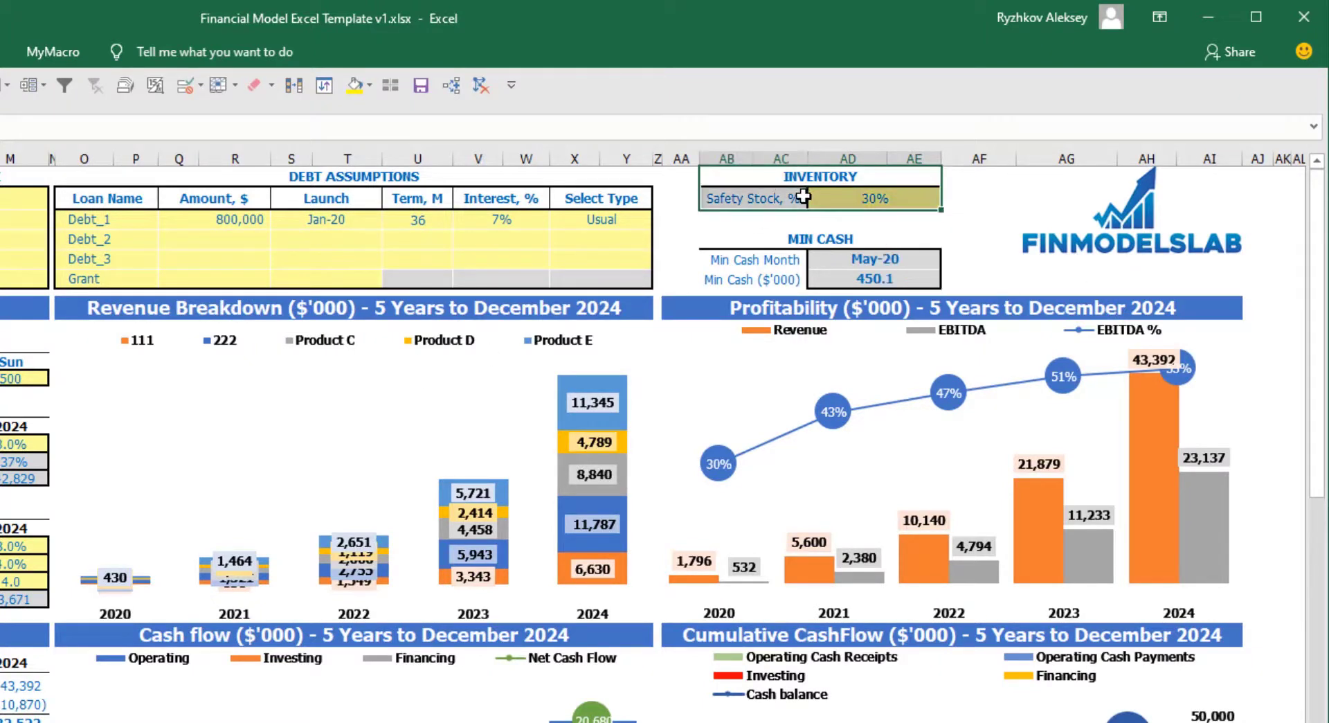
{"action": "left_click", "coordinate": [874, 199]}
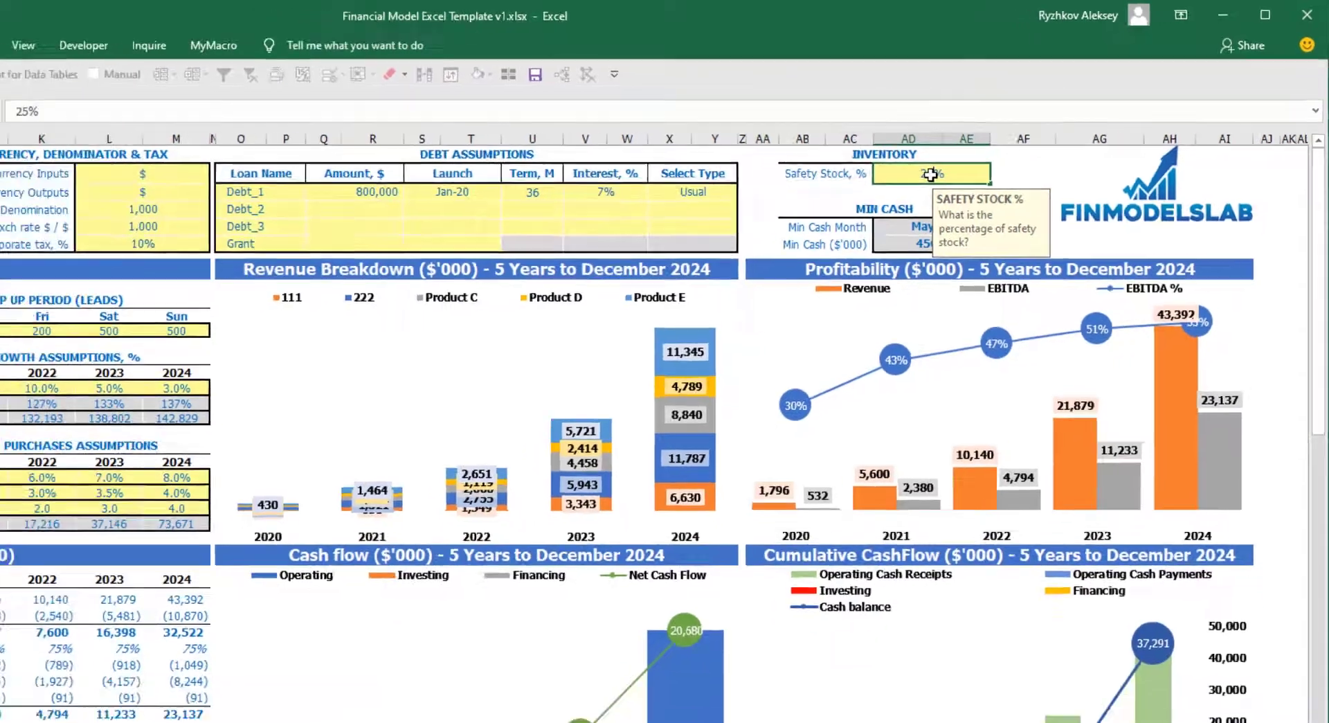
{"action": "type", "text": "25"}
{"action": "key", "text": "Return"}
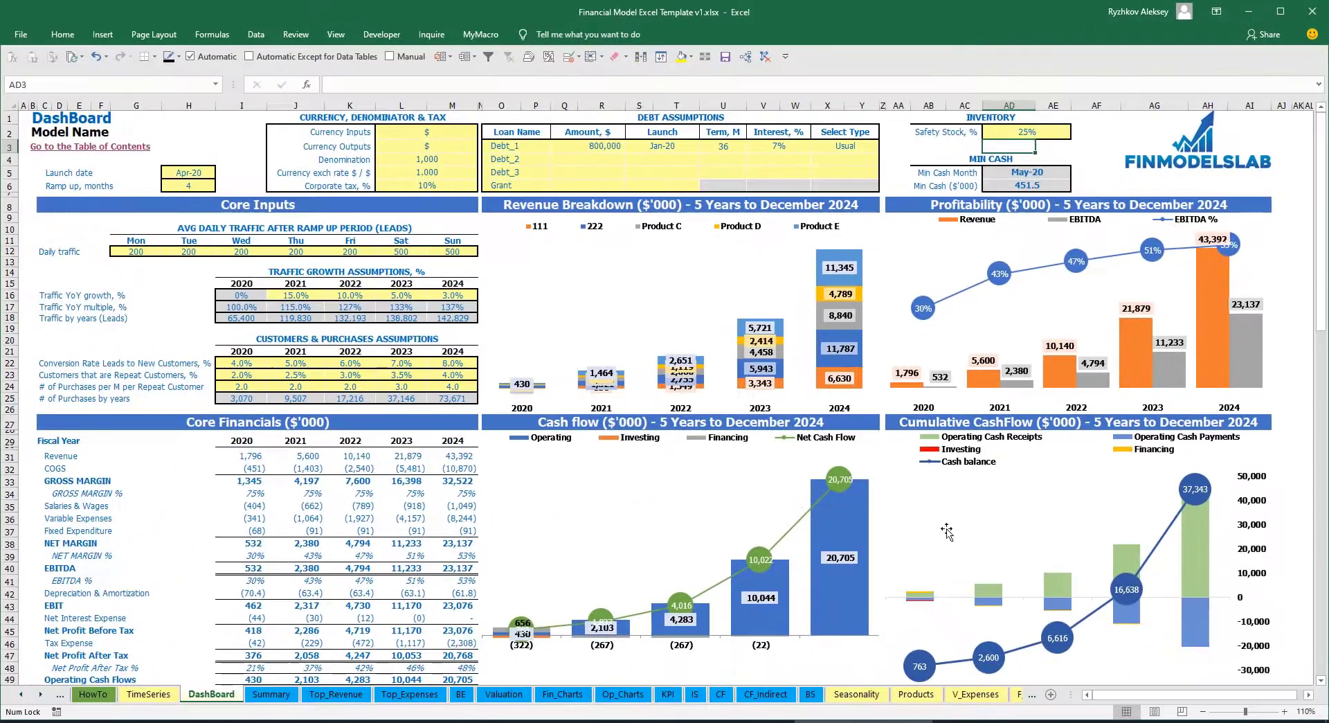
{"action": "left_click", "coordinate": [810, 694]}
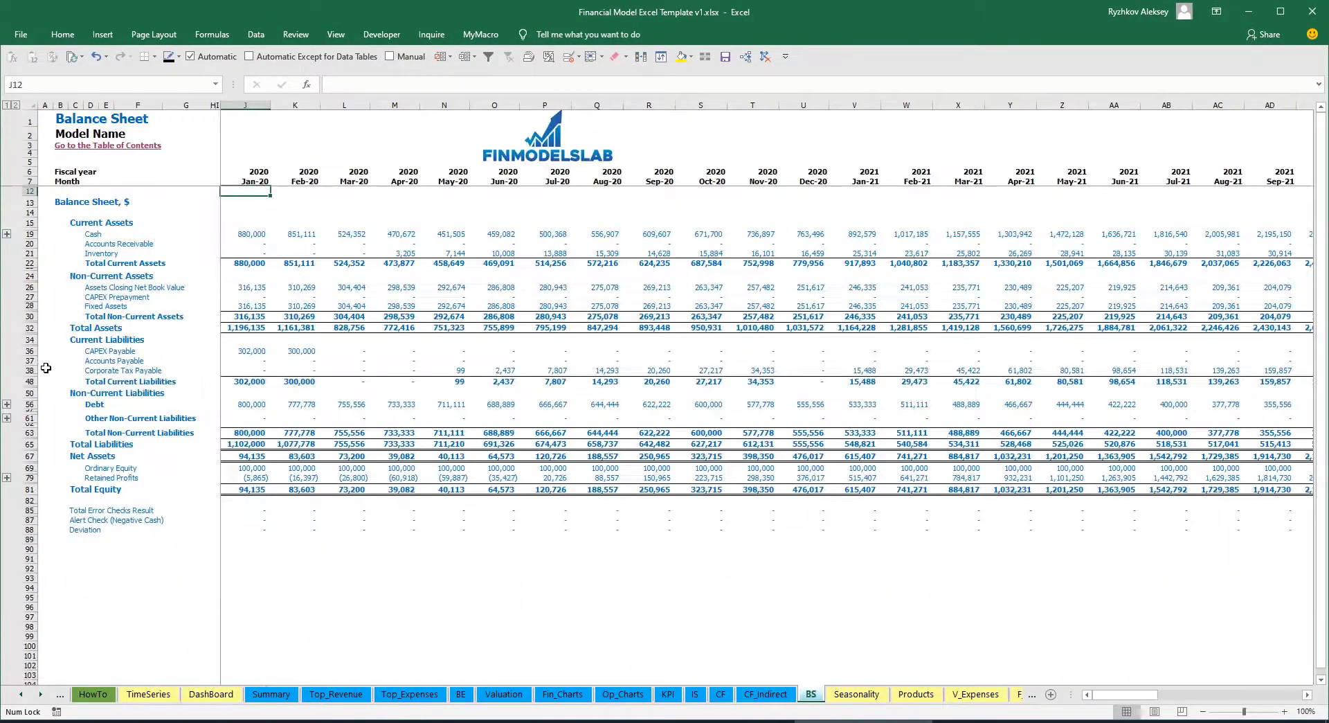
{"action": "left_click", "coordinate": [29, 254]}
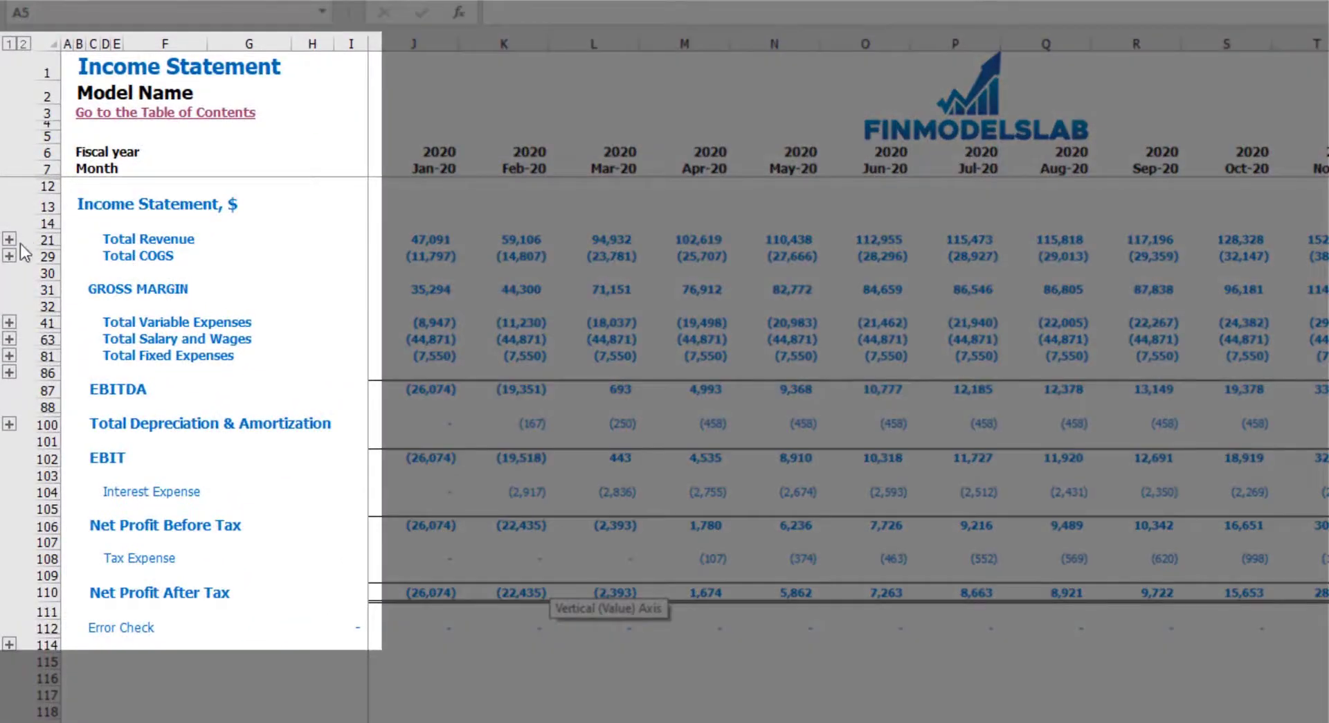
Expand and collapse the Total Revenue and Total COGS row groups on the income statement to view their details.
{"action": "left_click", "coordinate": [9, 240]}
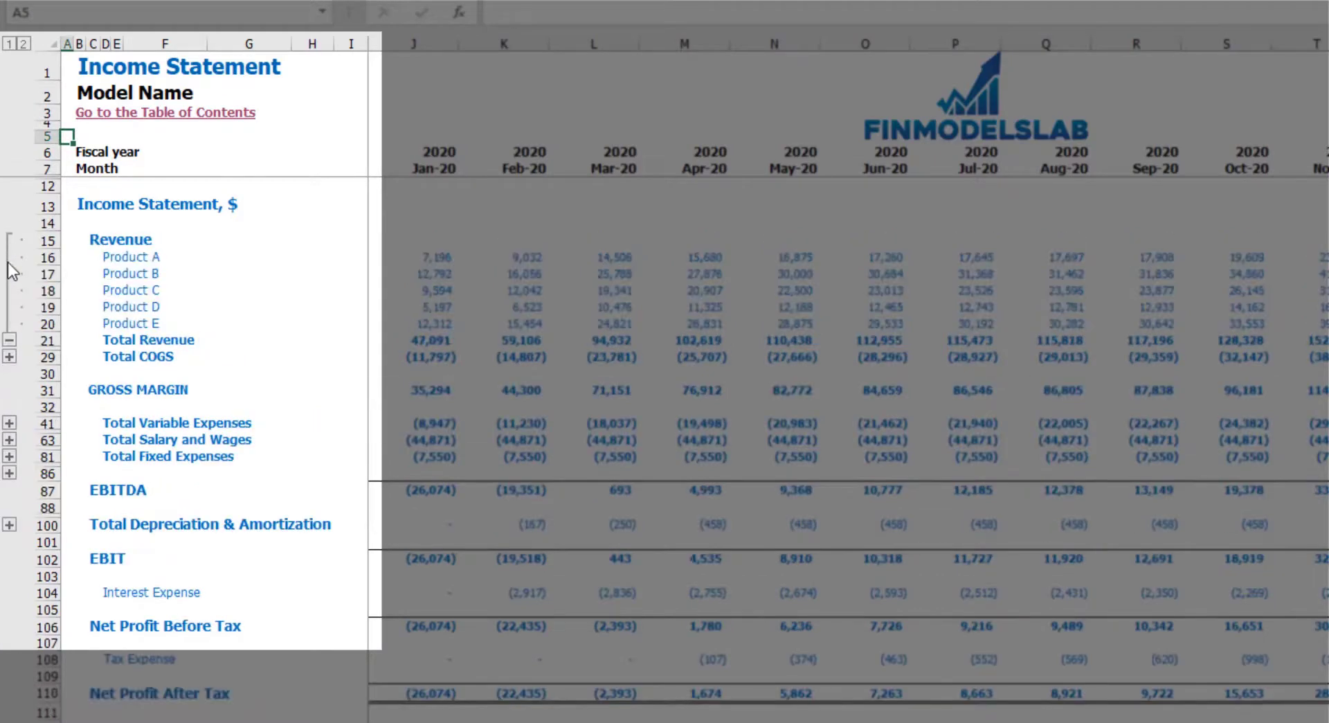
{"action": "left_click", "coordinate": [10, 272]}
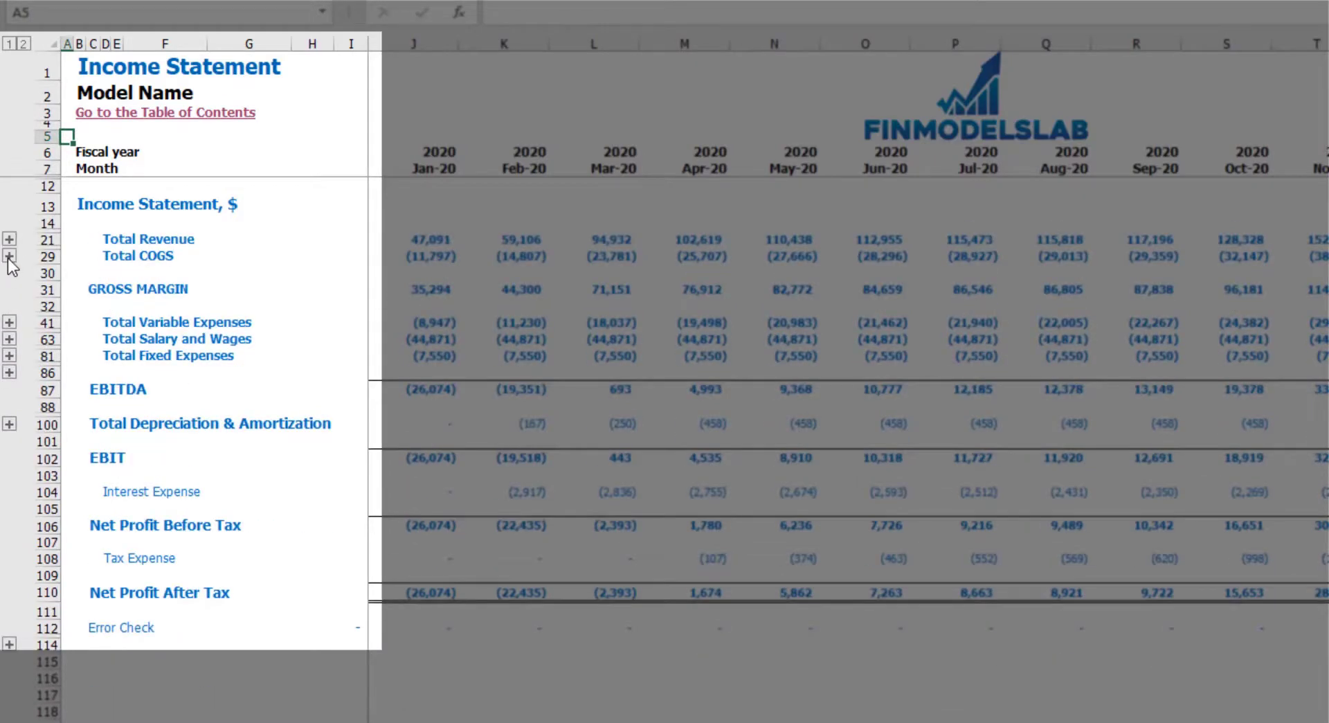
{"action": "left_click", "coordinate": [9, 257]}
{"action": "left_click", "coordinate": [9, 263]}
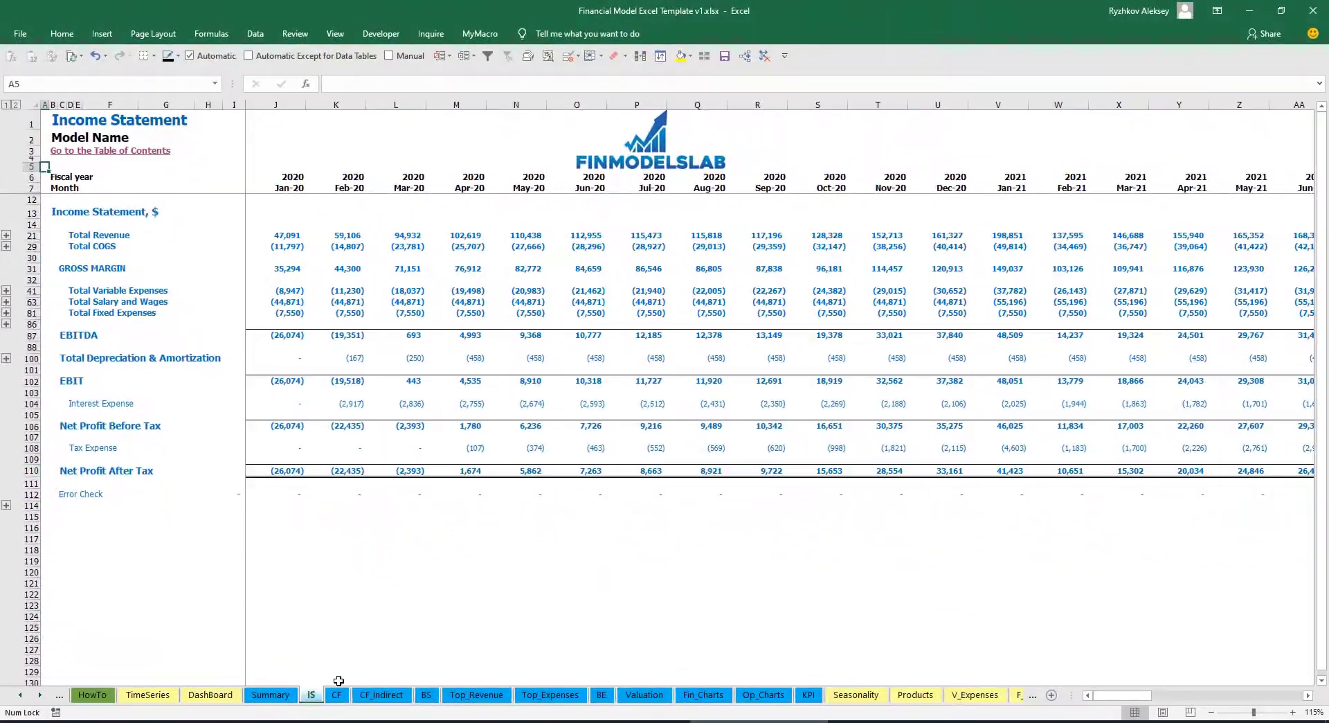
Review the monthly cash flow statement, the indirect-method cash flow statement and the balance sheet.
{"action": "left_click", "coordinate": [337, 695]}
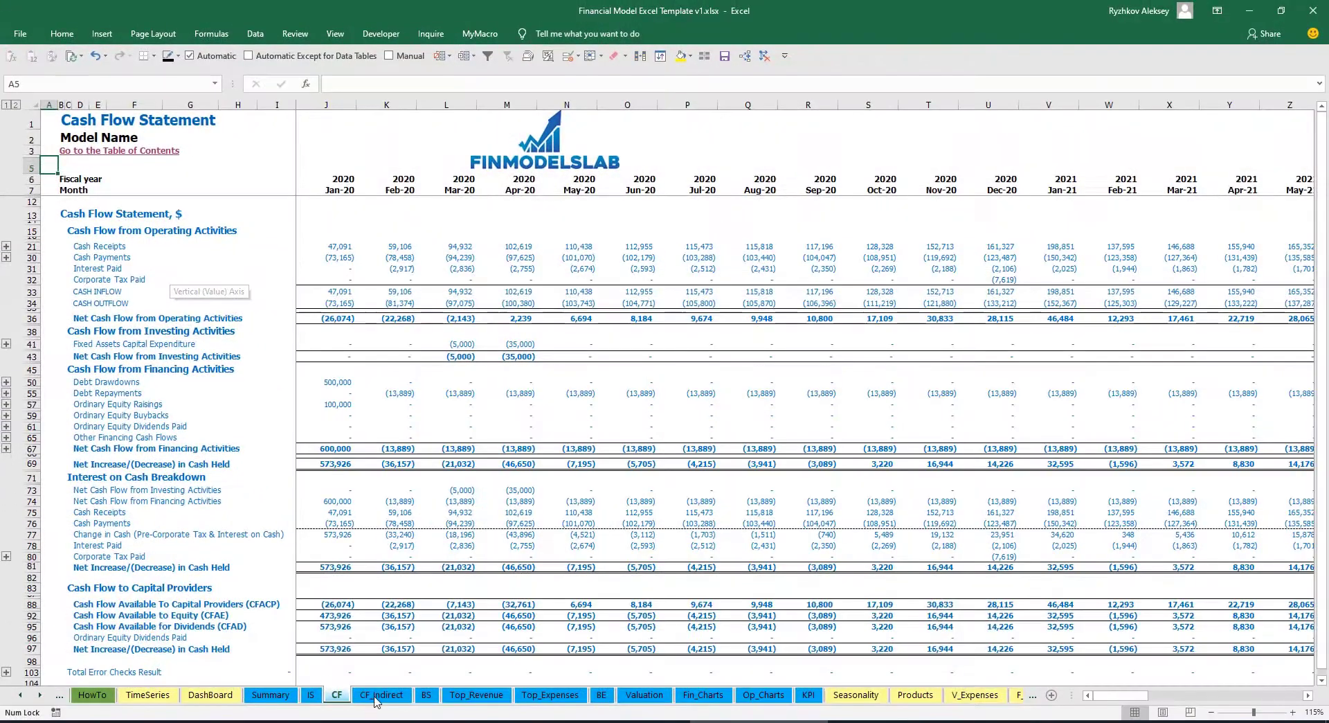
{"action": "left_click", "coordinate": [376, 700]}
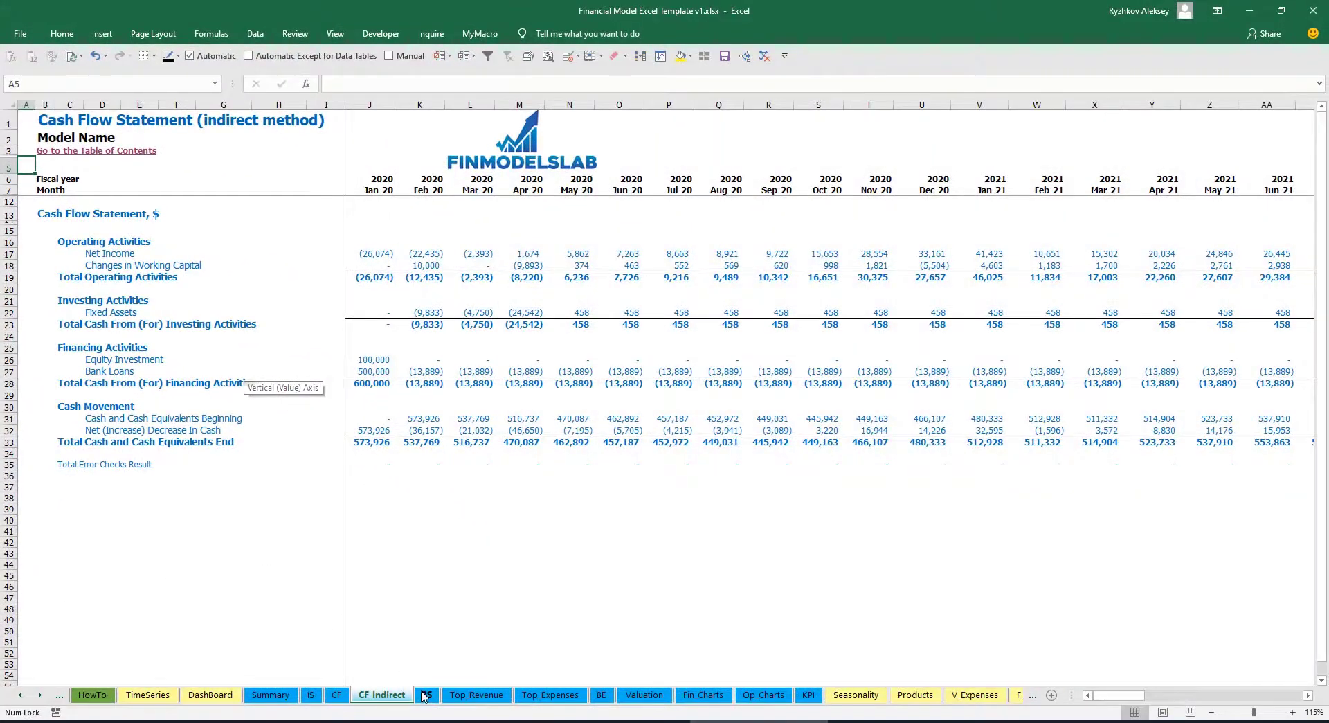
{"action": "left_click", "coordinate": [426, 694]}
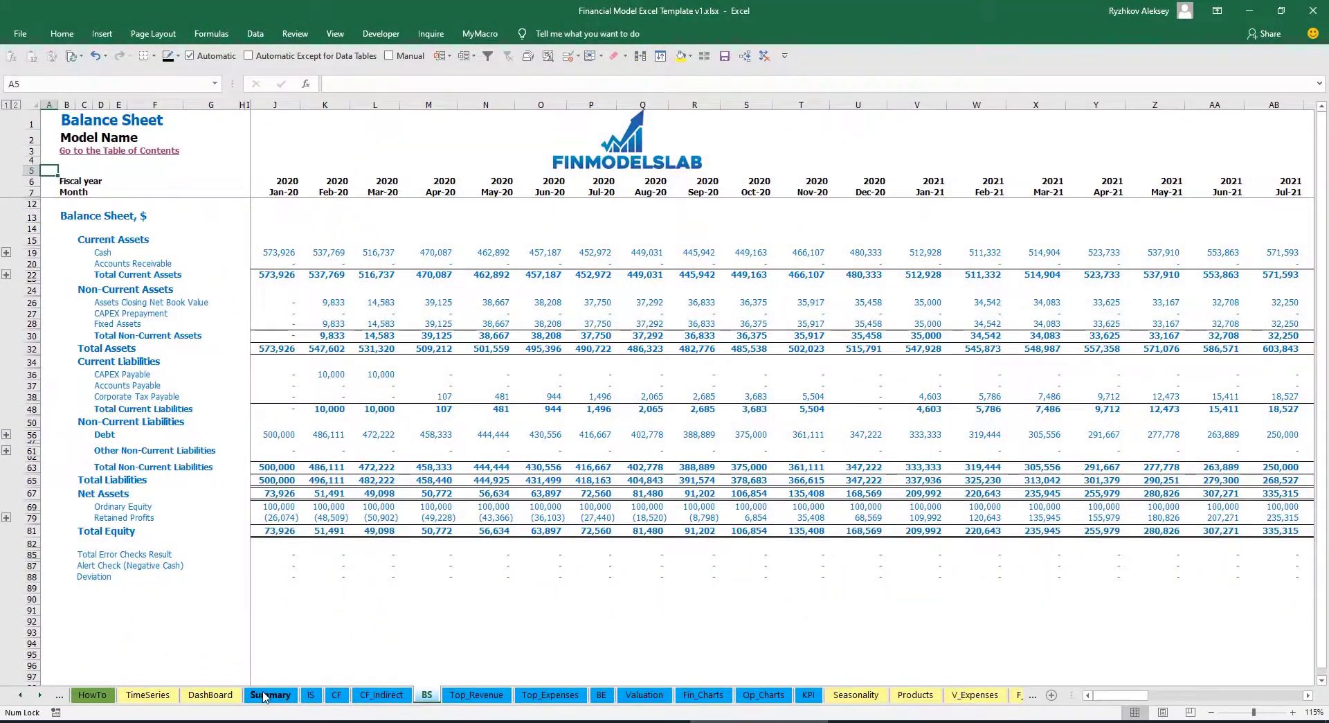
Examine the five-year income statement and its line items on the Summary sheet.
{"action": "left_click", "coordinate": [263, 695]}
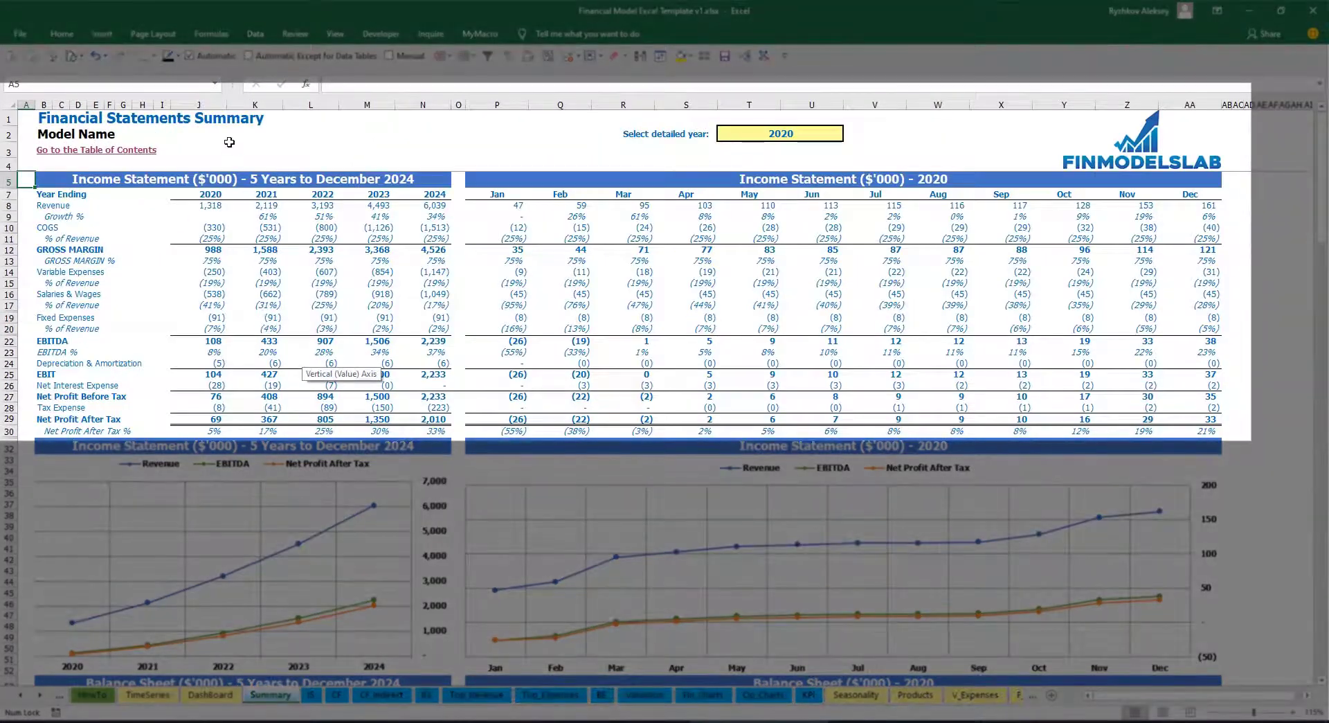
{"action": "left_click", "coordinate": [212, 103]}
{"action": "left_click_drag", "start_coordinate": [206, 198], "coordinate": [423, 432]}
{"action": "left_click_drag", "start_coordinate": [49, 205], "coordinate": [45, 431]}
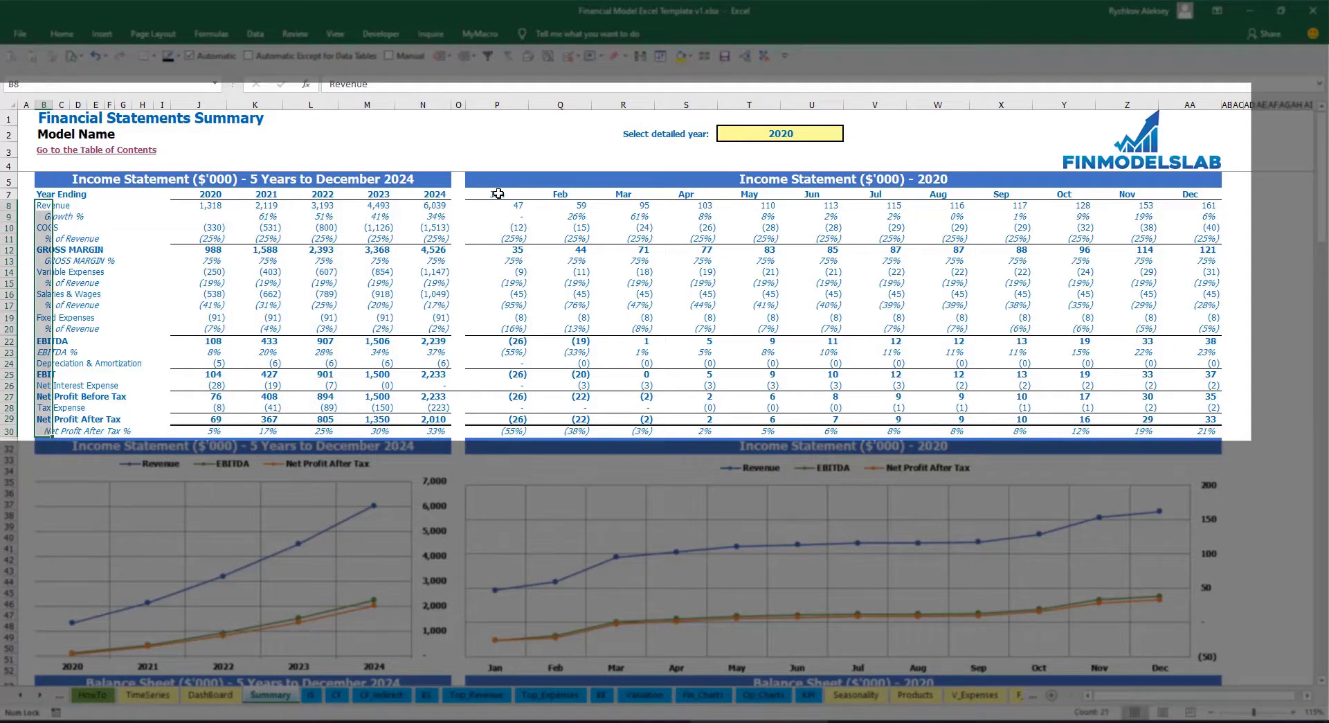
Set the detailed year of the financial statements summary to 2021.
{"action": "left_click", "coordinate": [810, 138]}
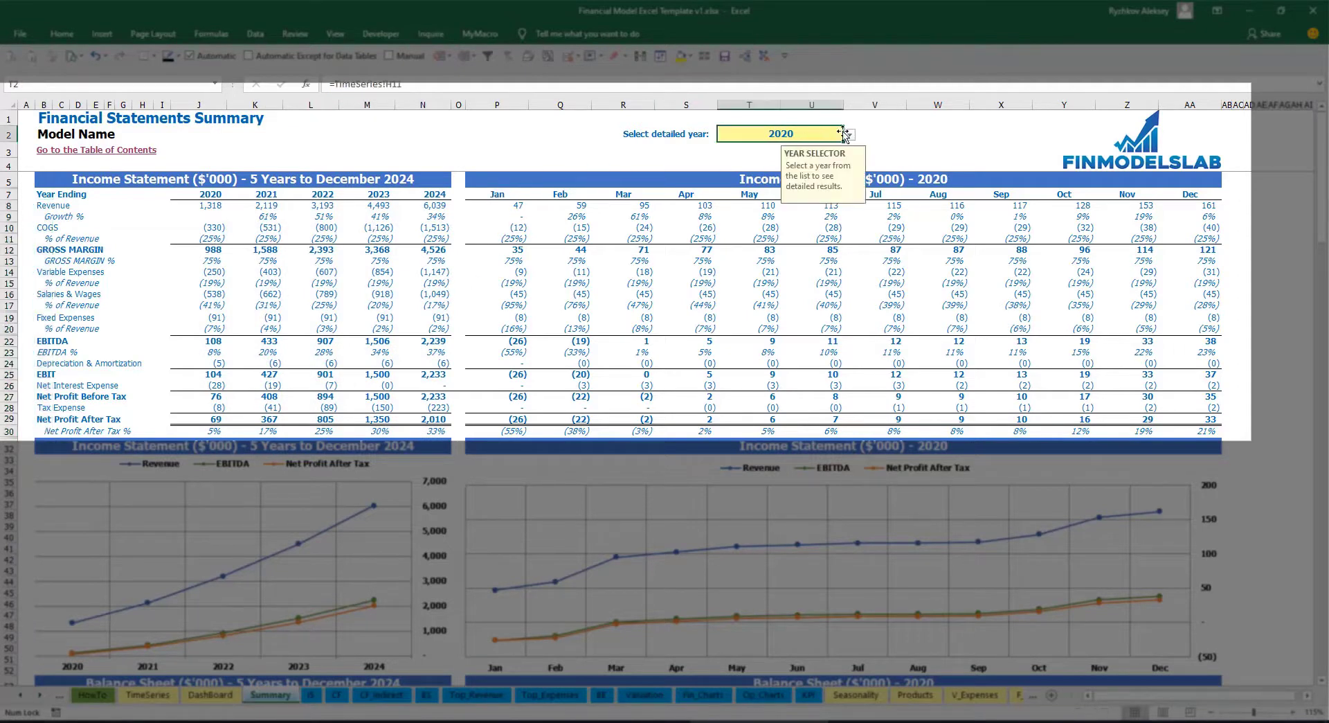
{"action": "left_click", "coordinate": [849, 136]}
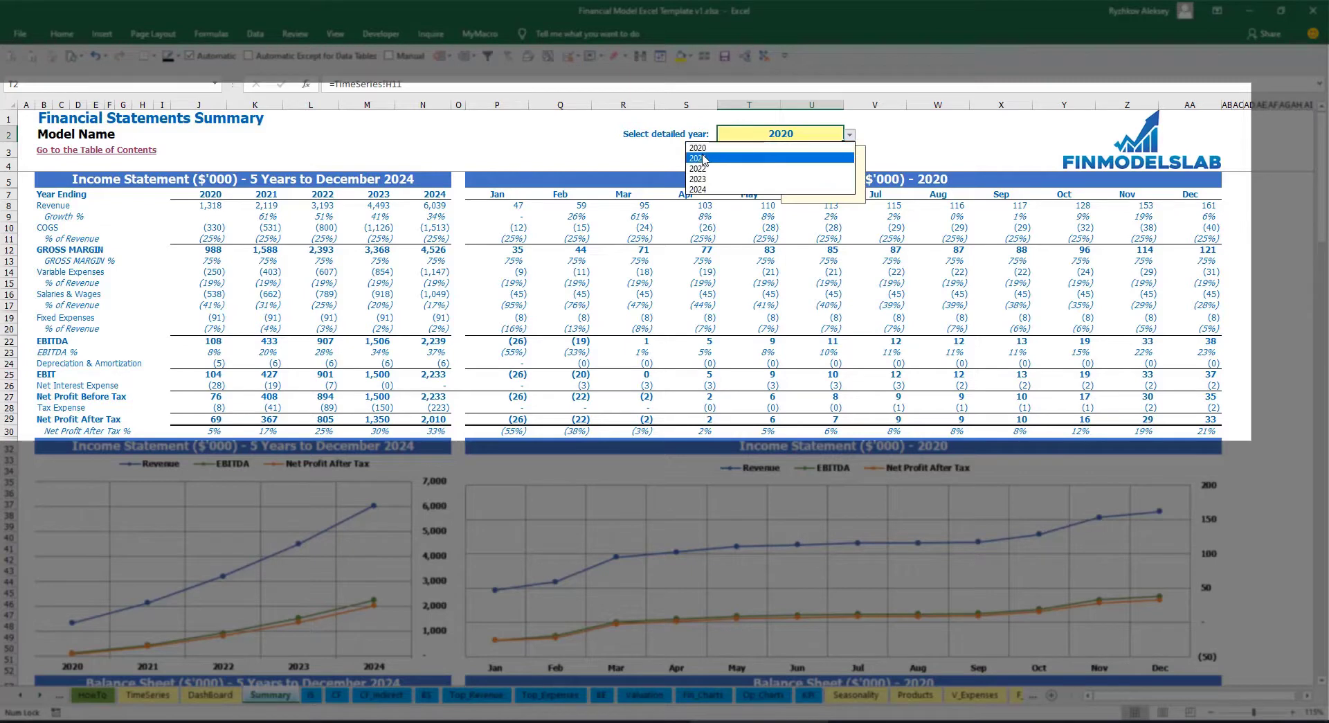
{"action": "left_click", "coordinate": [701, 159]}
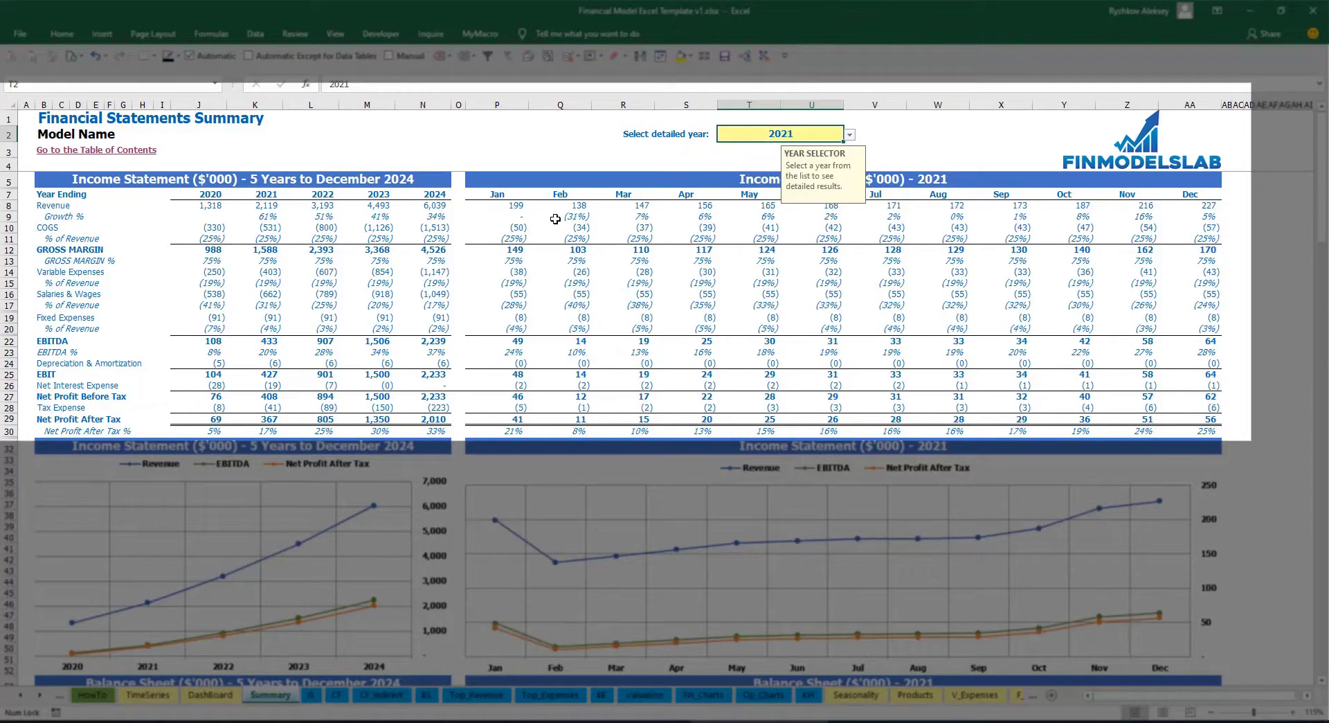
{"action": "left_click", "coordinate": [511, 144]}
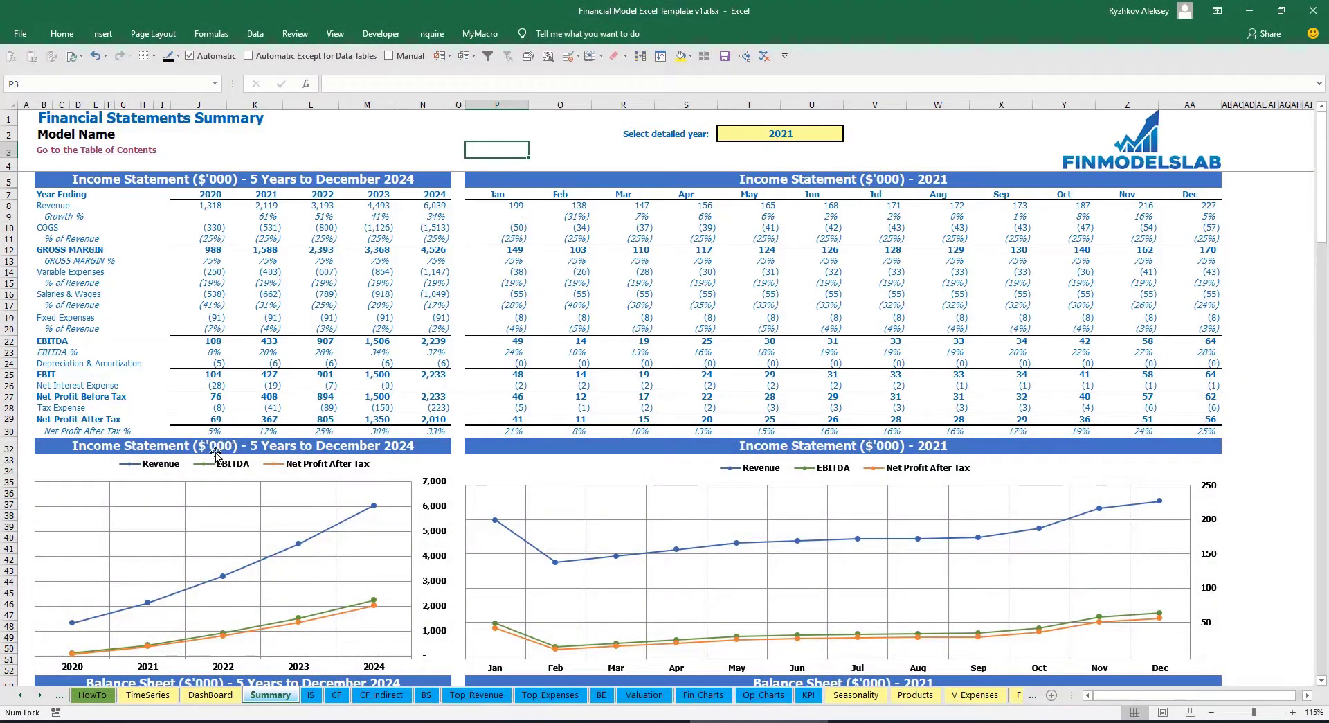
Review the summary's income statement charts, balance sheet tables and charts, and cash flow section.
{"action": "scroll", "coordinate": [216, 454], "scroll_direction": "down", "scroll_amount": 3}
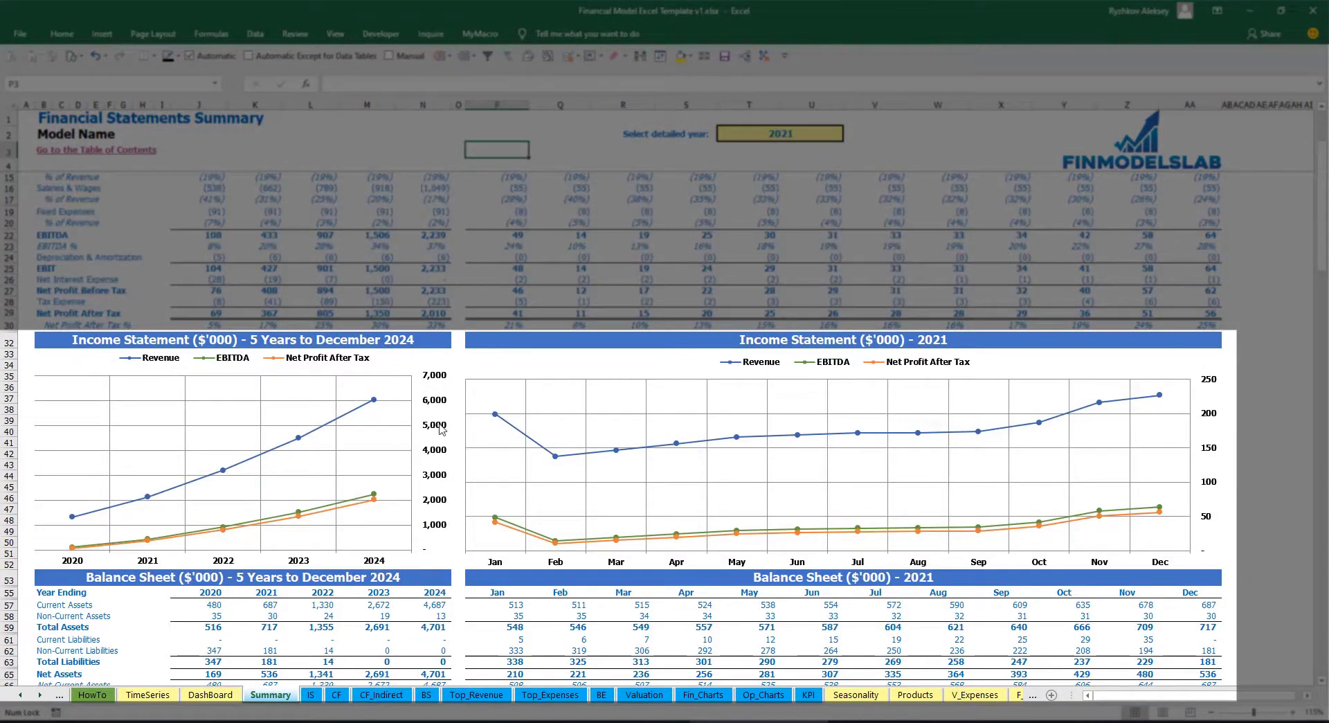
{"action": "scroll", "coordinate": [223, 400], "scroll_direction": "down", "scroll_amount": 6}
{"action": "scroll", "coordinate": [224, 399], "scroll_direction": "down", "scroll_amount": 6}
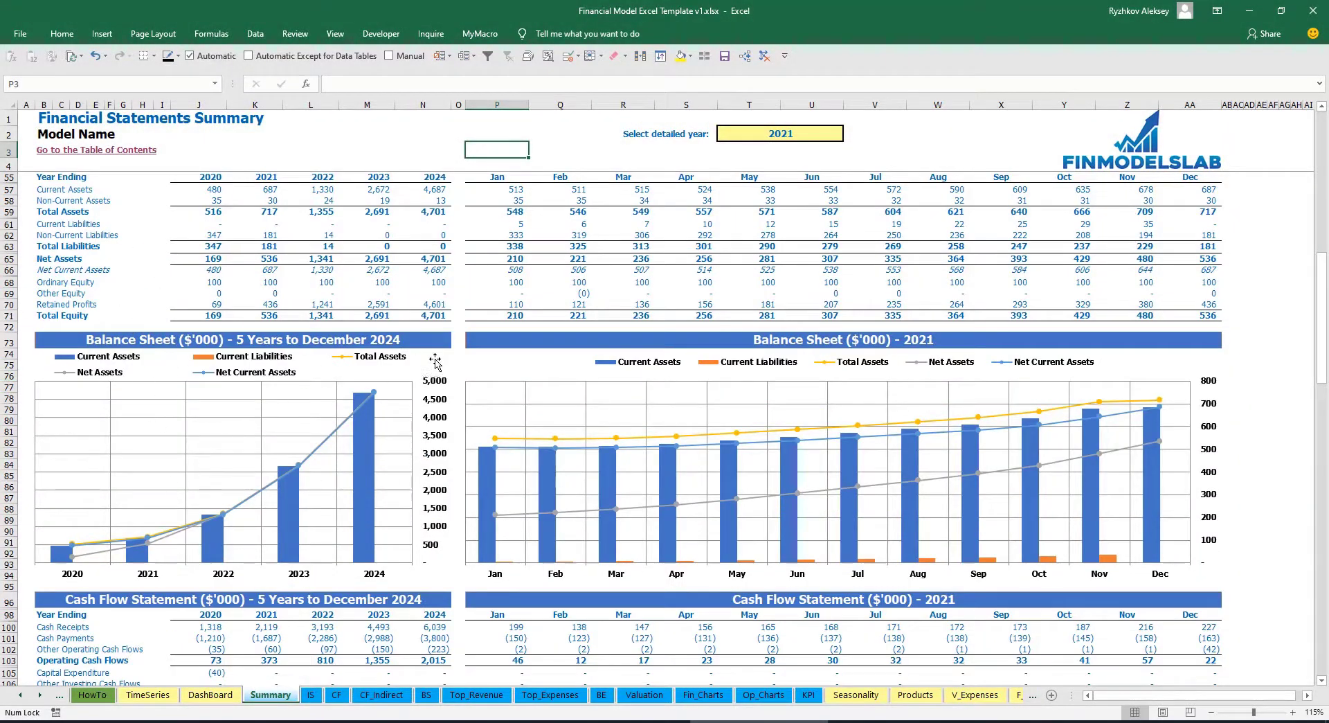
{"action": "scroll", "coordinate": [391, 468], "scroll_direction": "up", "scroll_amount": 3}
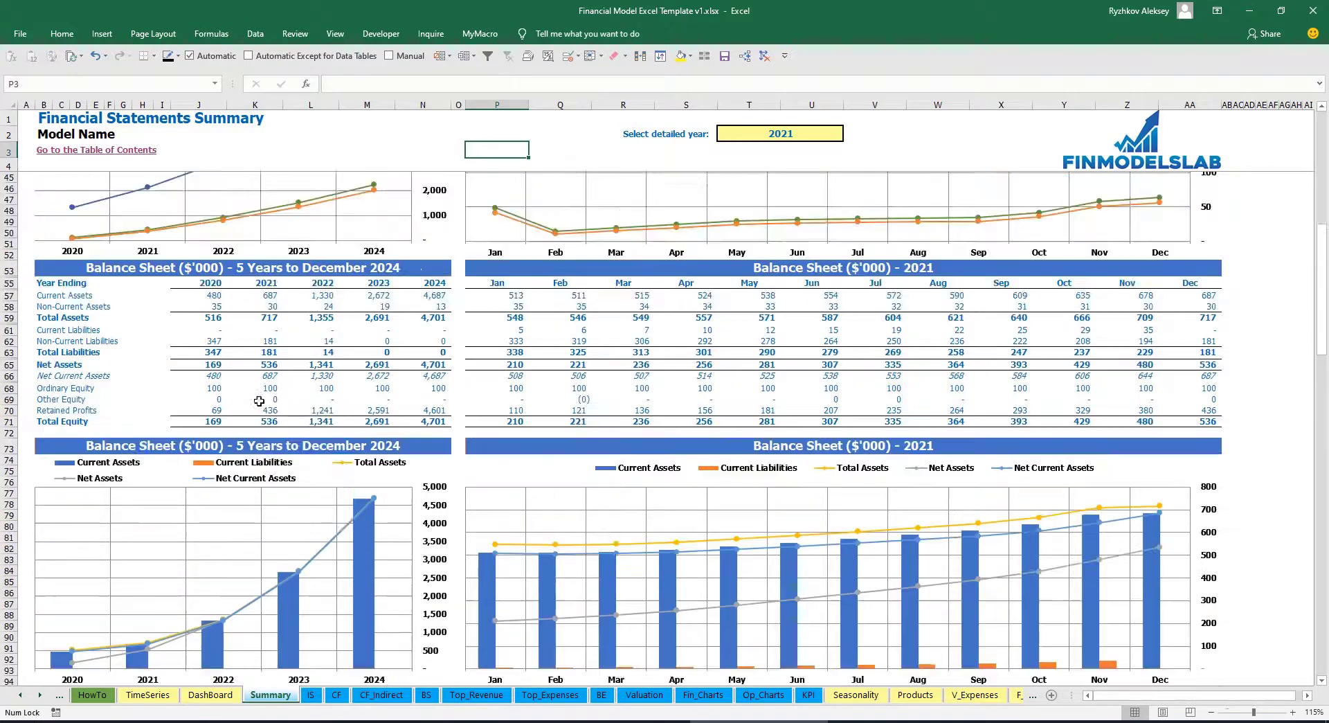
{"action": "left_click_drag", "start_coordinate": [39, 295], "coordinate": [43, 424]}
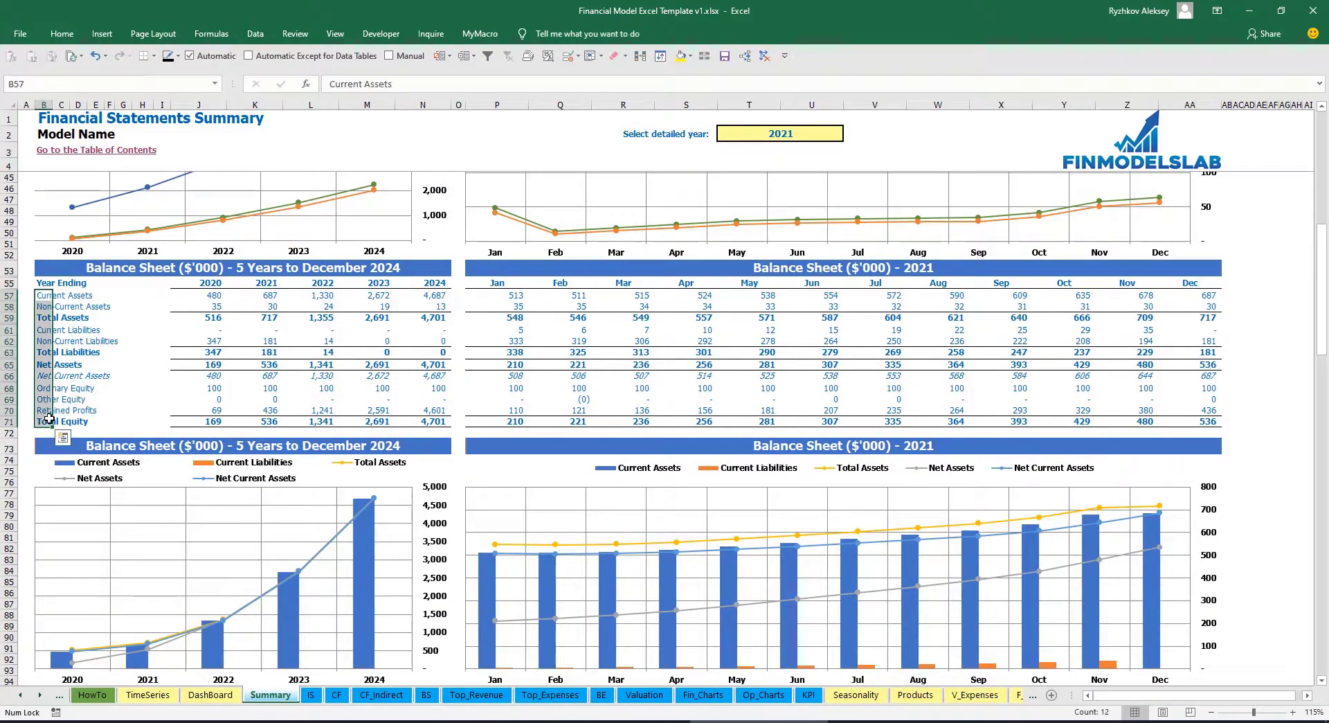
{"action": "scroll", "coordinate": [409, 442], "scroll_direction": "down", "scroll_amount": 15}
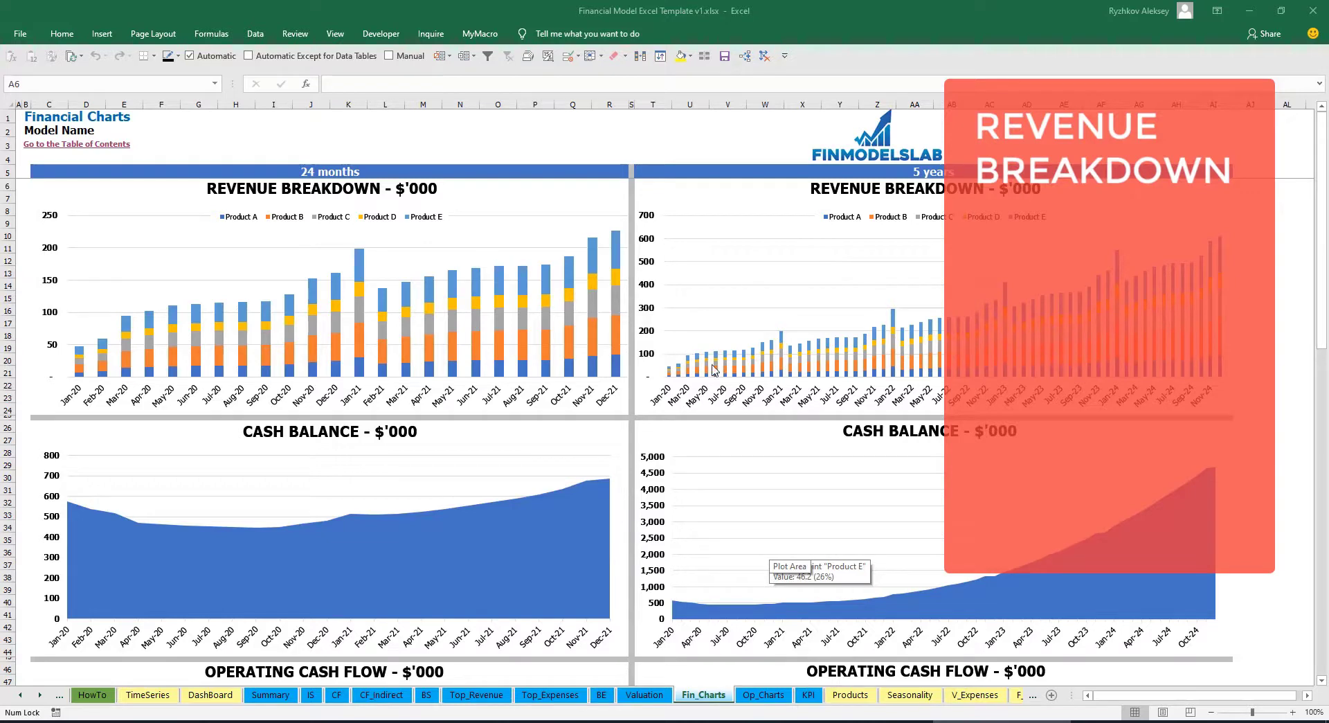
Review the 24-month and five-year financial charts from revenue breakdown through cash balance, operating cash flow, EBITDA and EBIT.
{"action": "scroll", "coordinate": [424, 340], "scroll_direction": "down", "scroll_amount": 3}
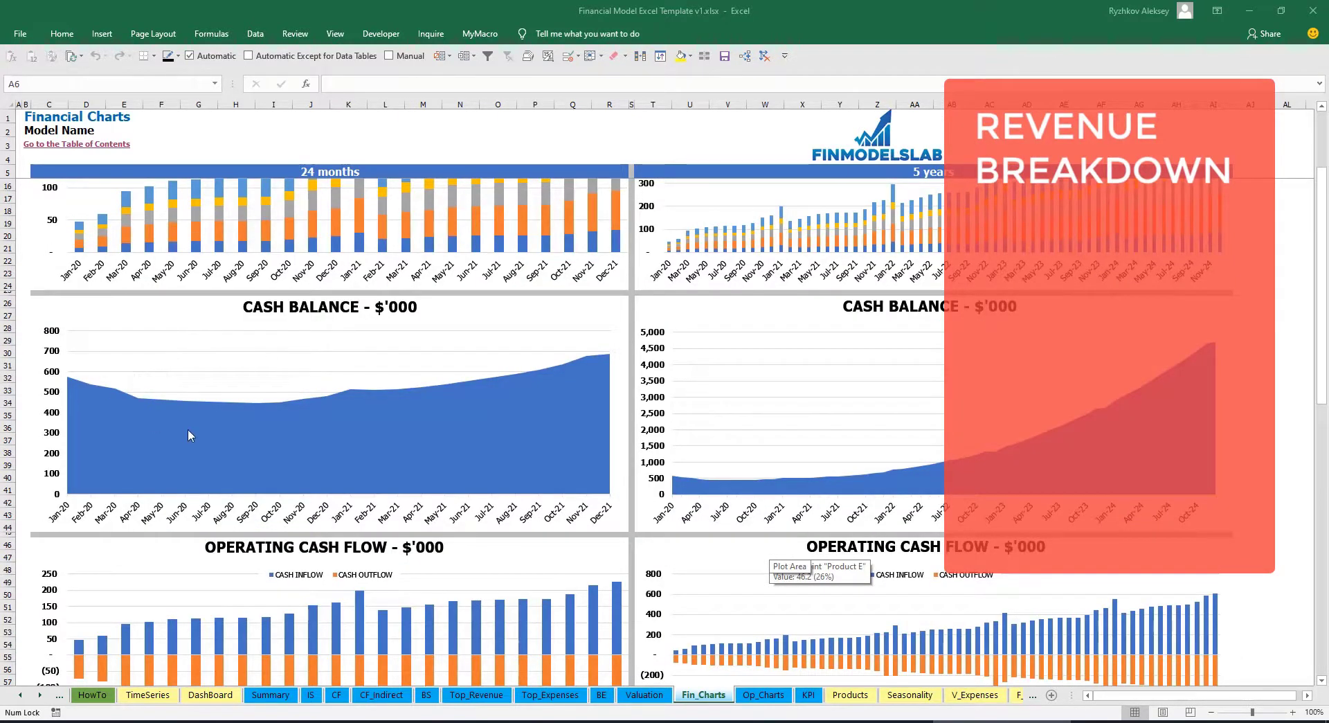
{"action": "scroll", "coordinate": [471, 436], "scroll_direction": "down", "scroll_amount": 3}
{"action": "scroll", "coordinate": [413, 441], "scroll_direction": "down", "scroll_amount": 3}
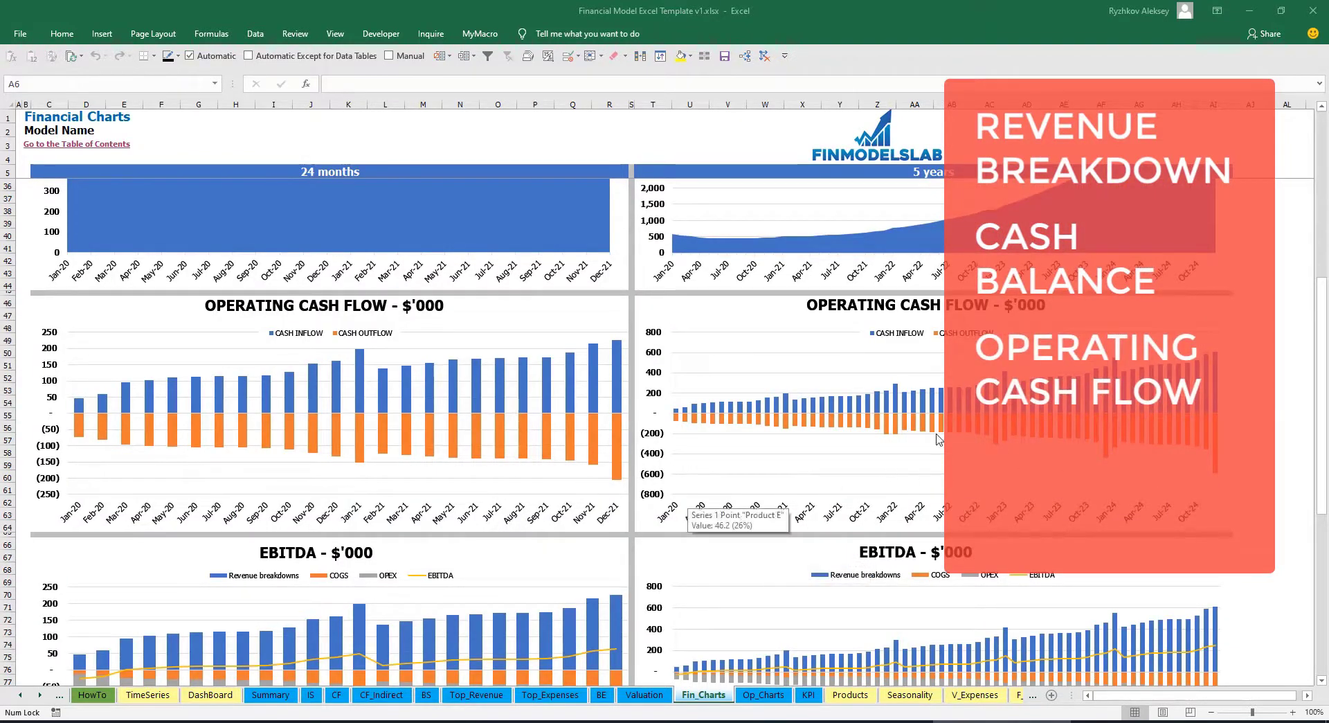
{"action": "scroll", "coordinate": [944, 435], "scroll_direction": "down", "scroll_amount": 3}
{"action": "scroll", "coordinate": [946, 437], "scroll_direction": "down", "scroll_amount": 3}
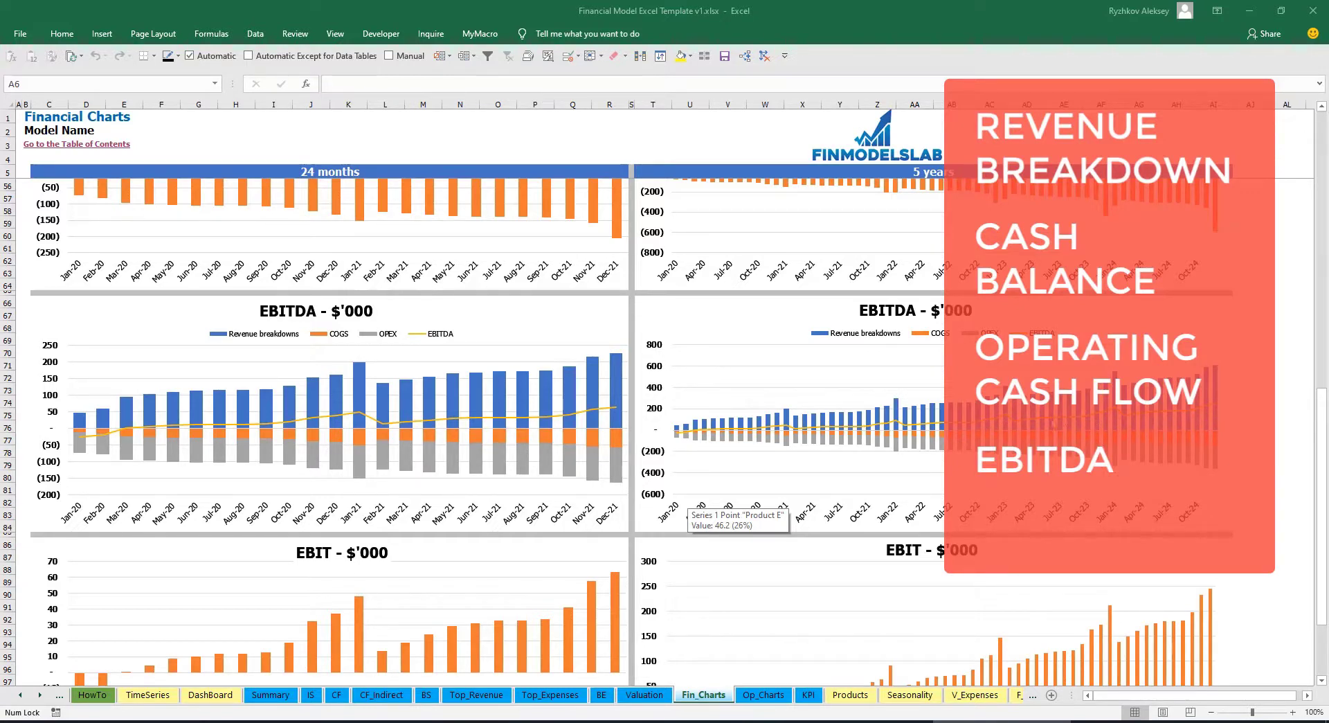
{"action": "scroll", "coordinate": [651, 483], "scroll_direction": "down", "scroll_amount": 7}
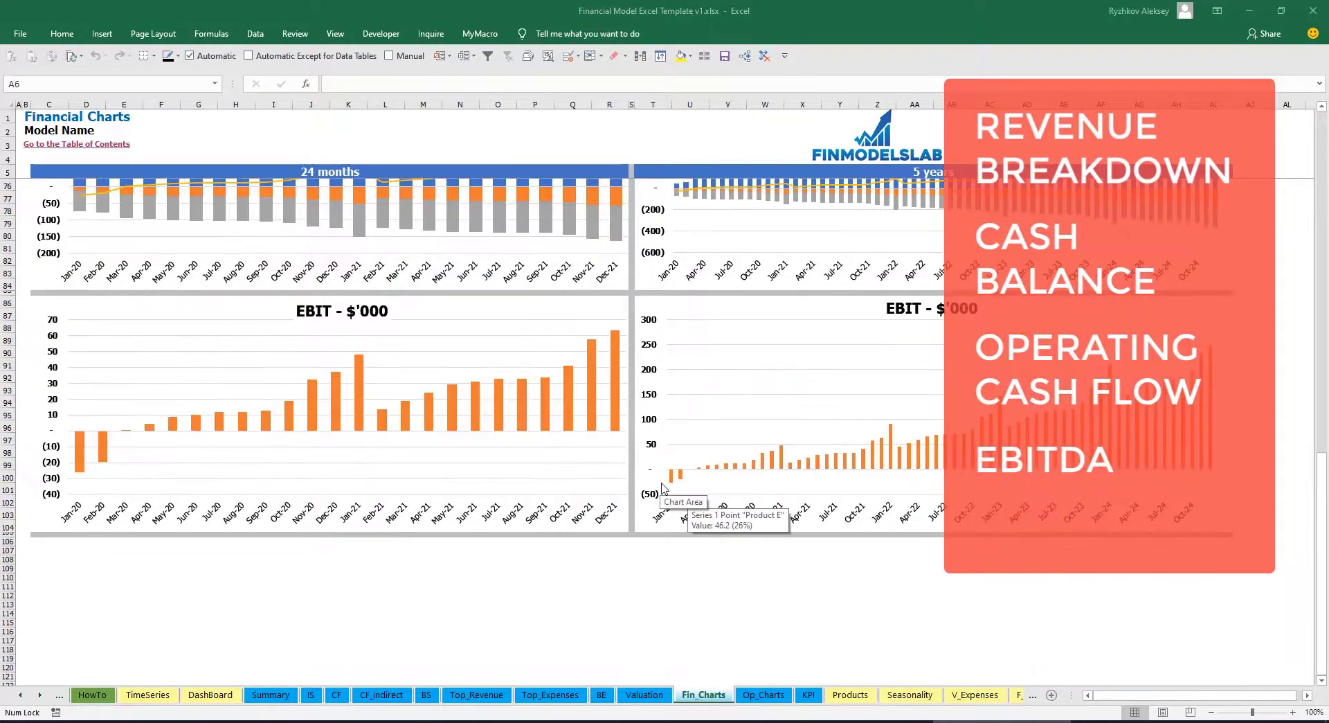
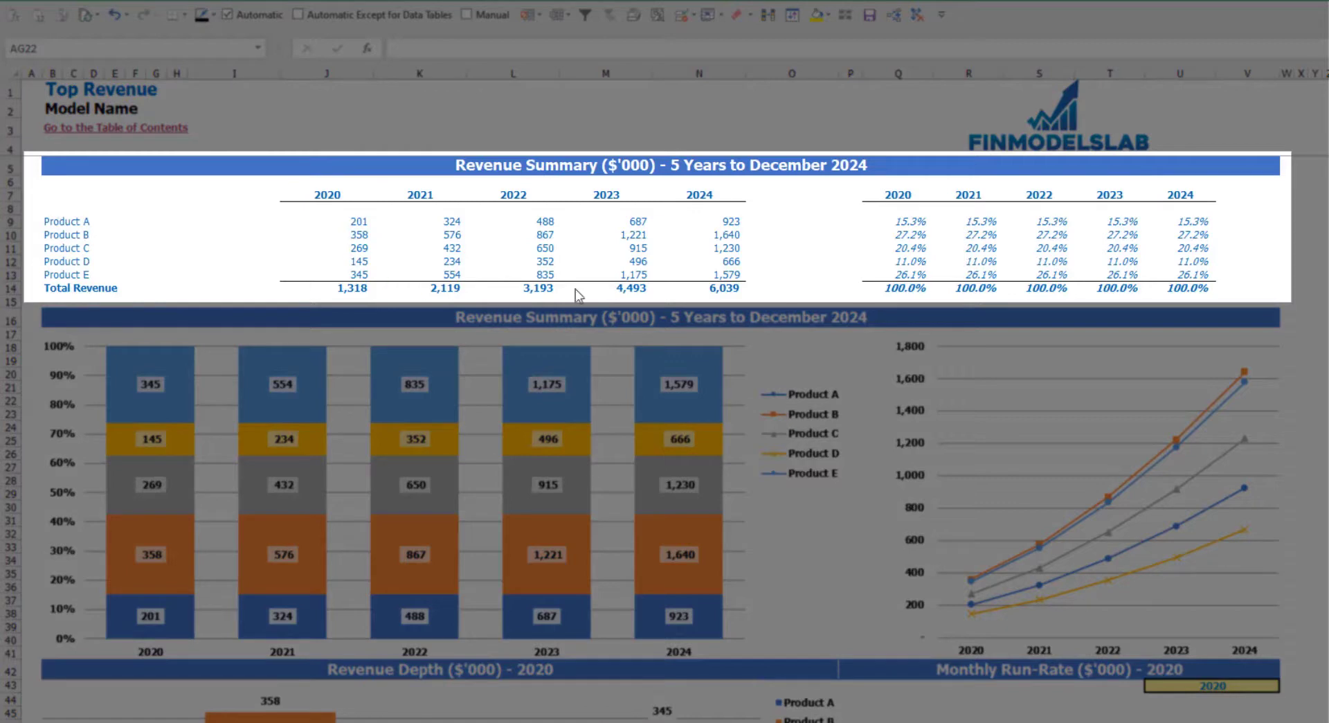
Examine the five-year revenue amounts and percentage shares by product on the Top Revenue sheet.
{"action": "left_click_drag", "start_coordinate": [358, 222], "coordinate": [683, 288]}
{"action": "left_click", "coordinate": [924, 221]}
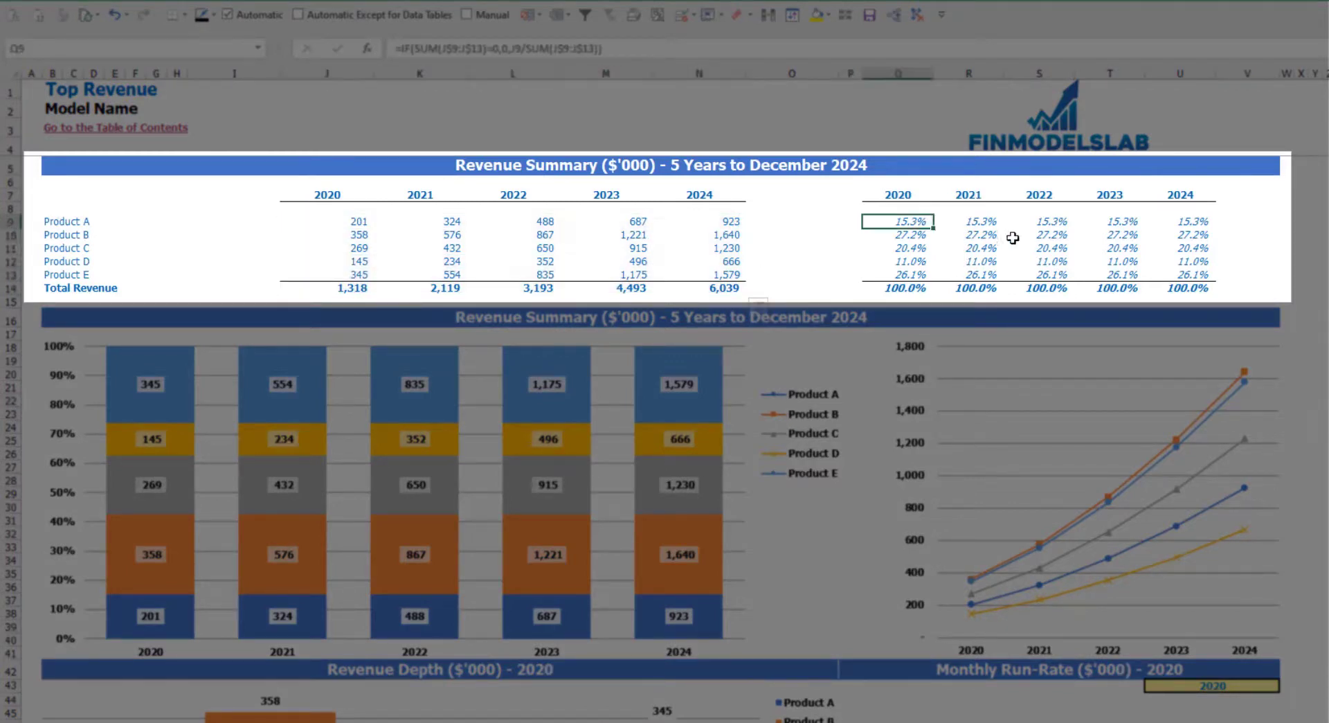
{"action": "left_click_drag", "start_coordinate": [950, 222], "coordinate": [1169, 287]}
{"action": "left_click", "coordinate": [1322, 262]}
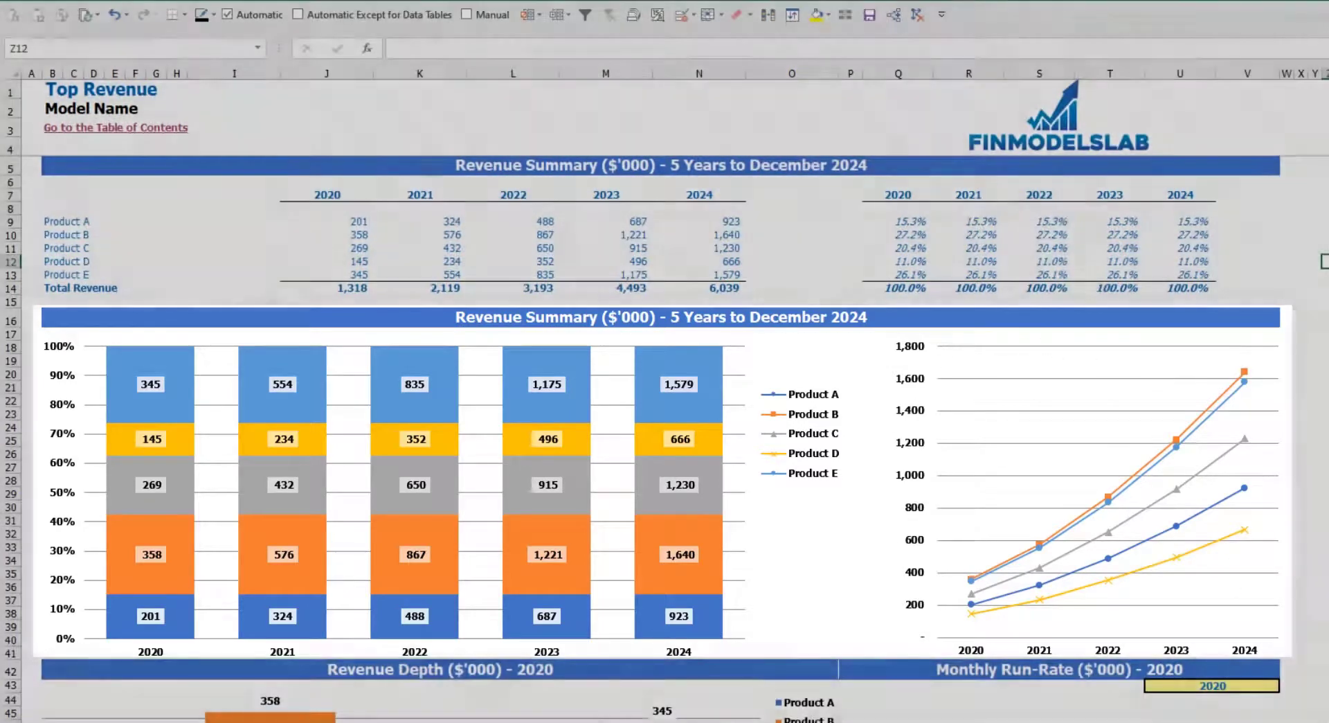
Set the year of the Revenue Depth and Monthly Run-Rate charts on the Top Revenue sheet to 2021.
{"action": "scroll", "coordinate": [538, 407], "scroll_direction": "down", "scroll_amount": 10}
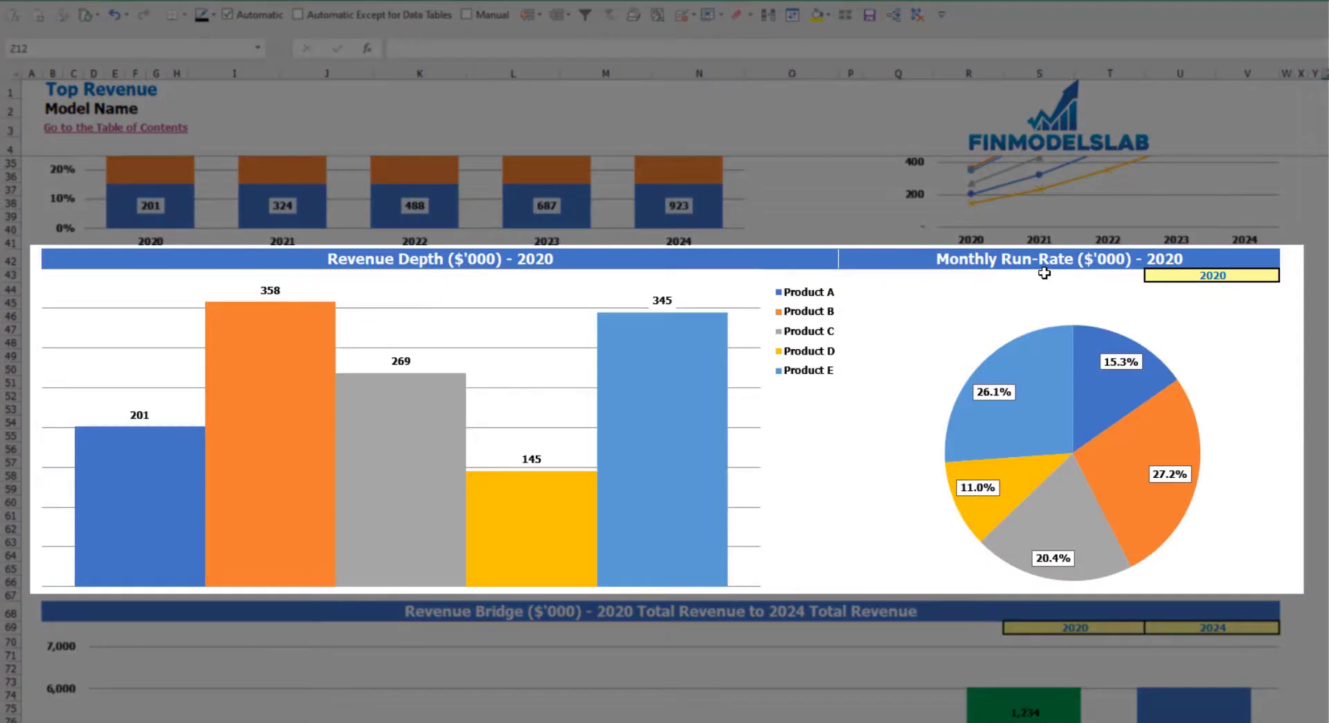
{"action": "left_click", "coordinate": [1265, 276]}
{"action": "left_click", "coordinate": [1285, 276]}
{"action": "left_click", "coordinate": [1246, 297]}
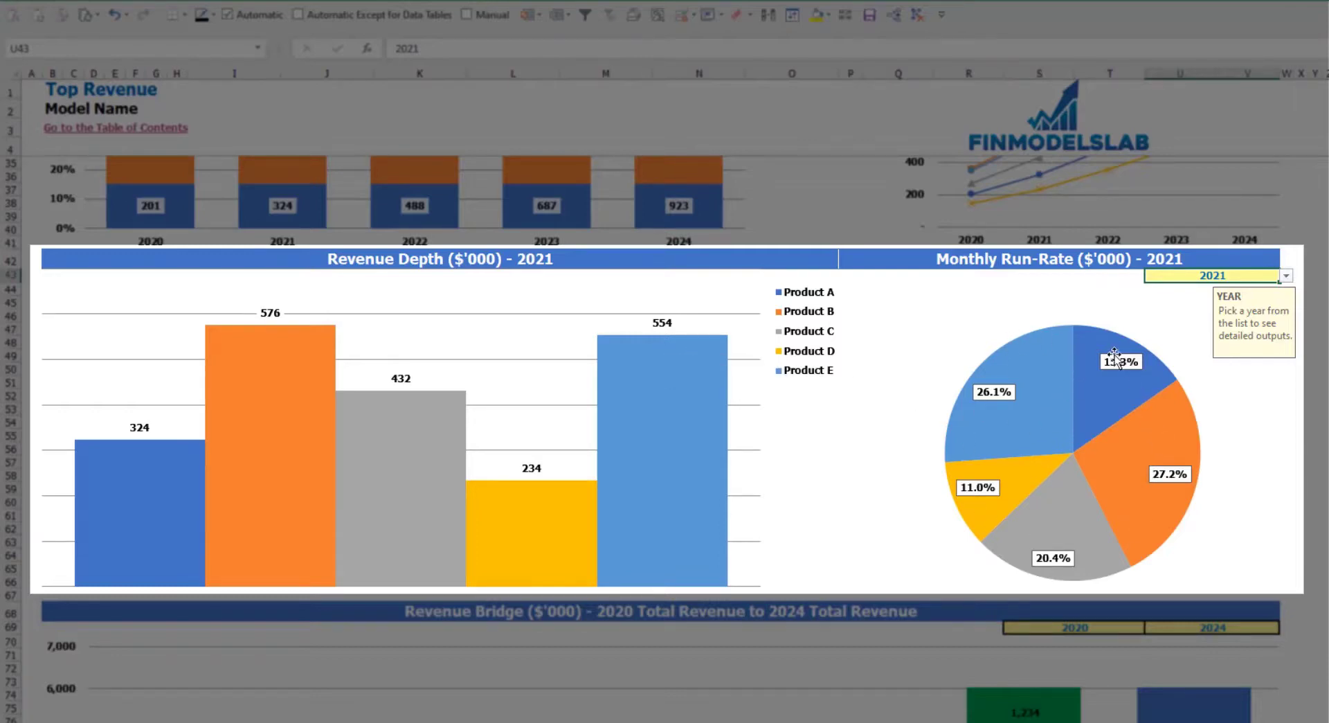
Review the Revenue Bridge chart and the year choices for its first and last year.
{"action": "scroll", "coordinate": [1077, 510], "scroll_direction": "down", "scroll_amount": 3}
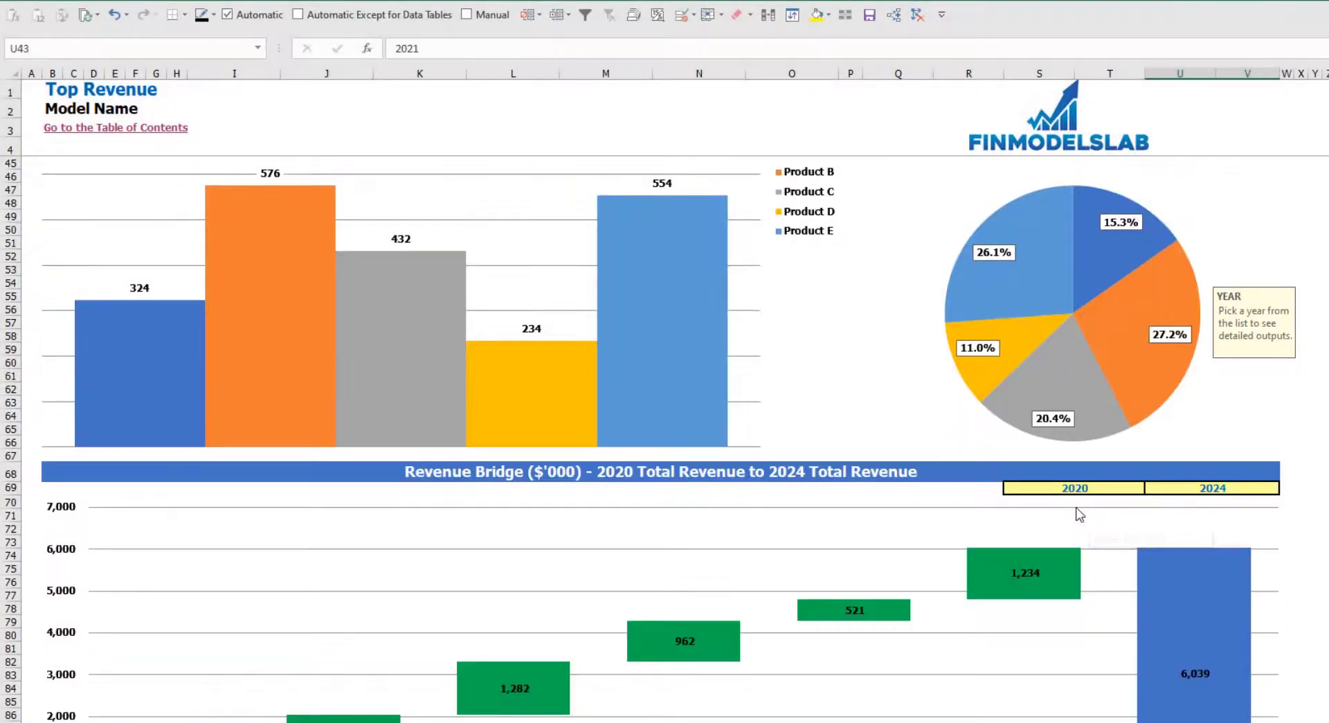
{"action": "scroll", "coordinate": [1078, 510], "scroll_direction": "down", "scroll_amount": 3}
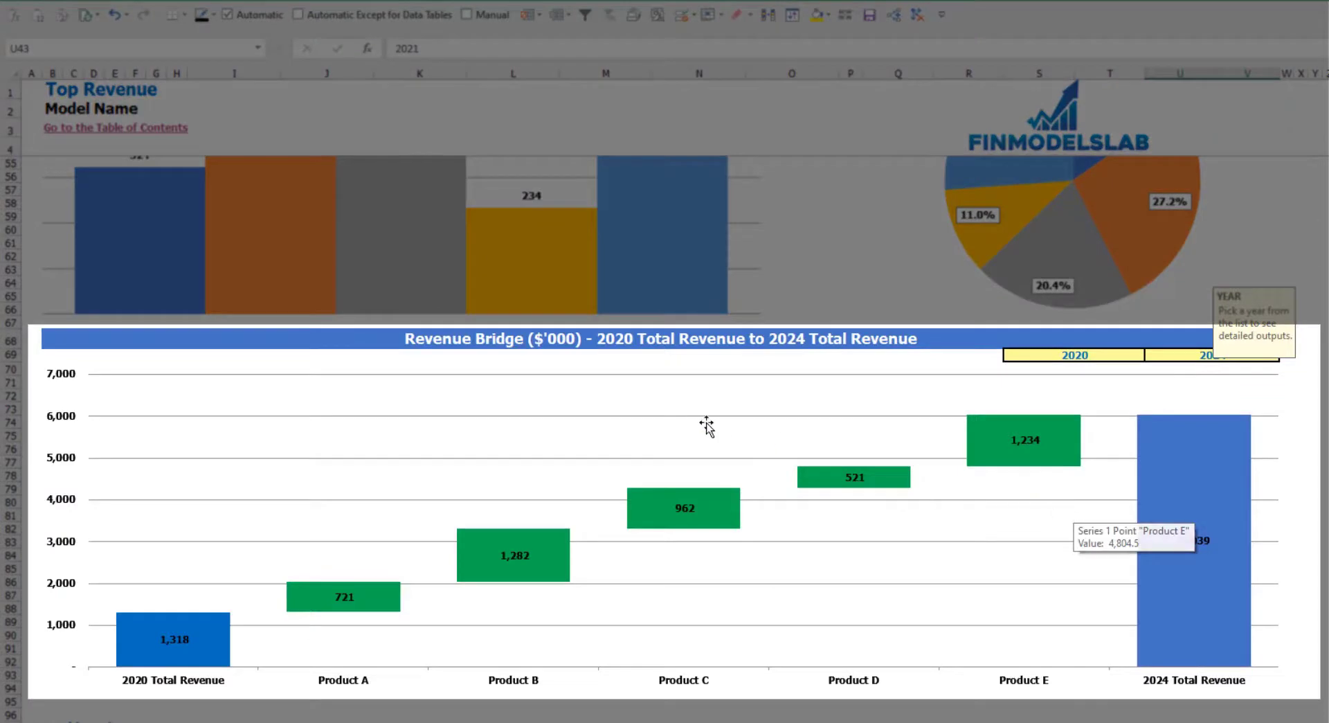
{"action": "left_click", "coordinate": [413, 649]}
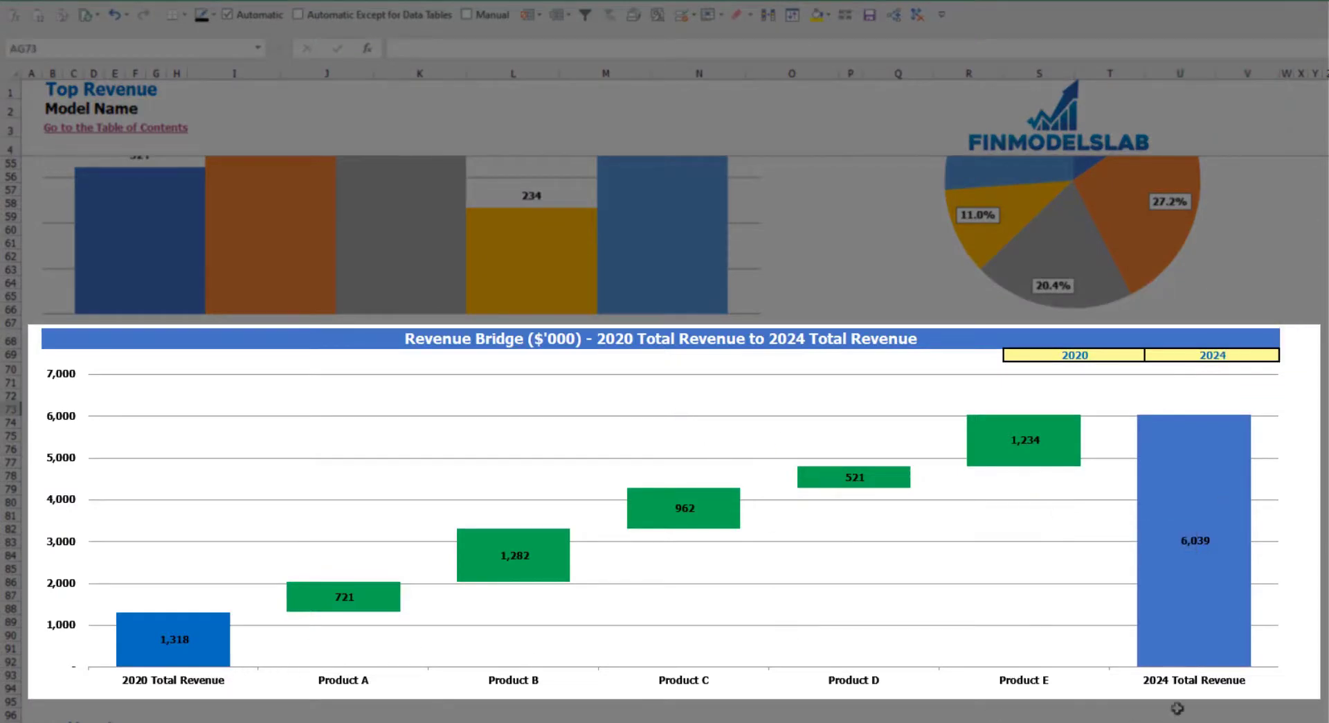
{"action": "left_click", "coordinate": [1094, 355]}
{"action": "left_click", "coordinate": [1150, 356]}
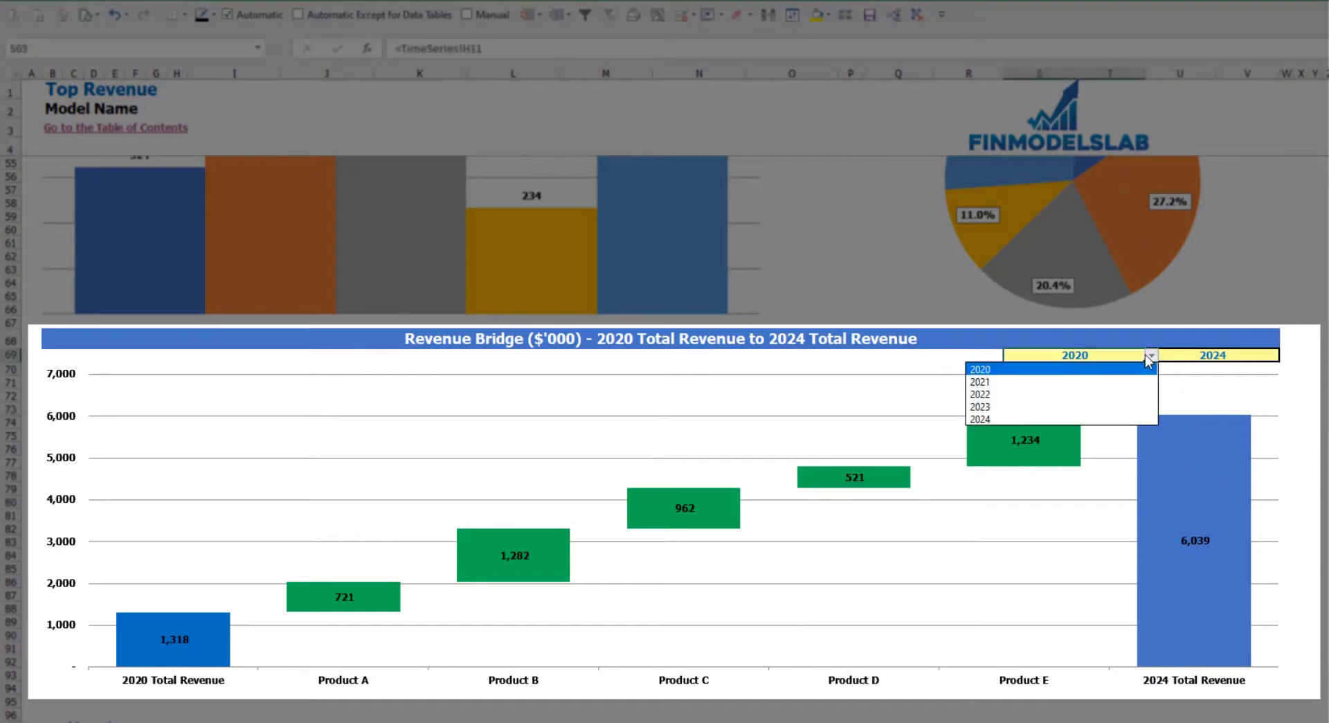
{"action": "left_click", "coordinate": [1253, 360]}
{"action": "left_click", "coordinate": [1286, 355]}
{"action": "left_click", "coordinate": [1286, 355]}
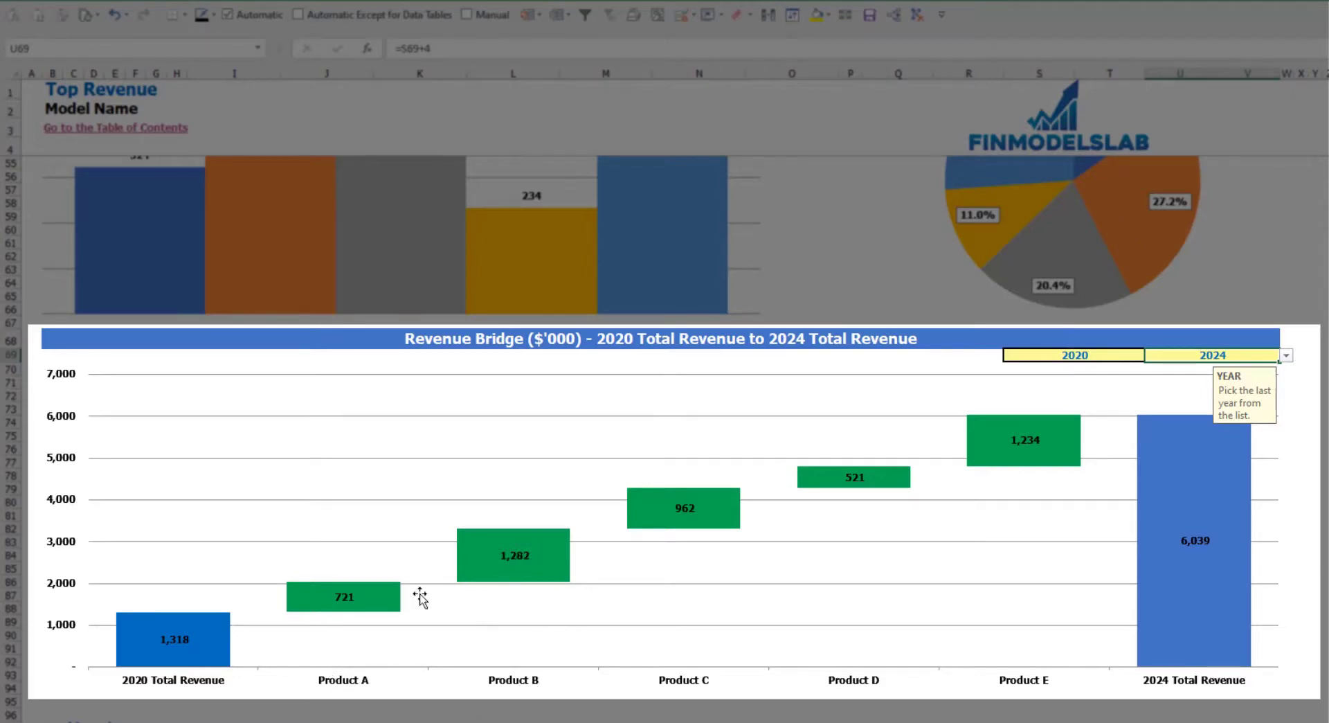
{"action": "mouse_move", "coordinate": [378, 617]}
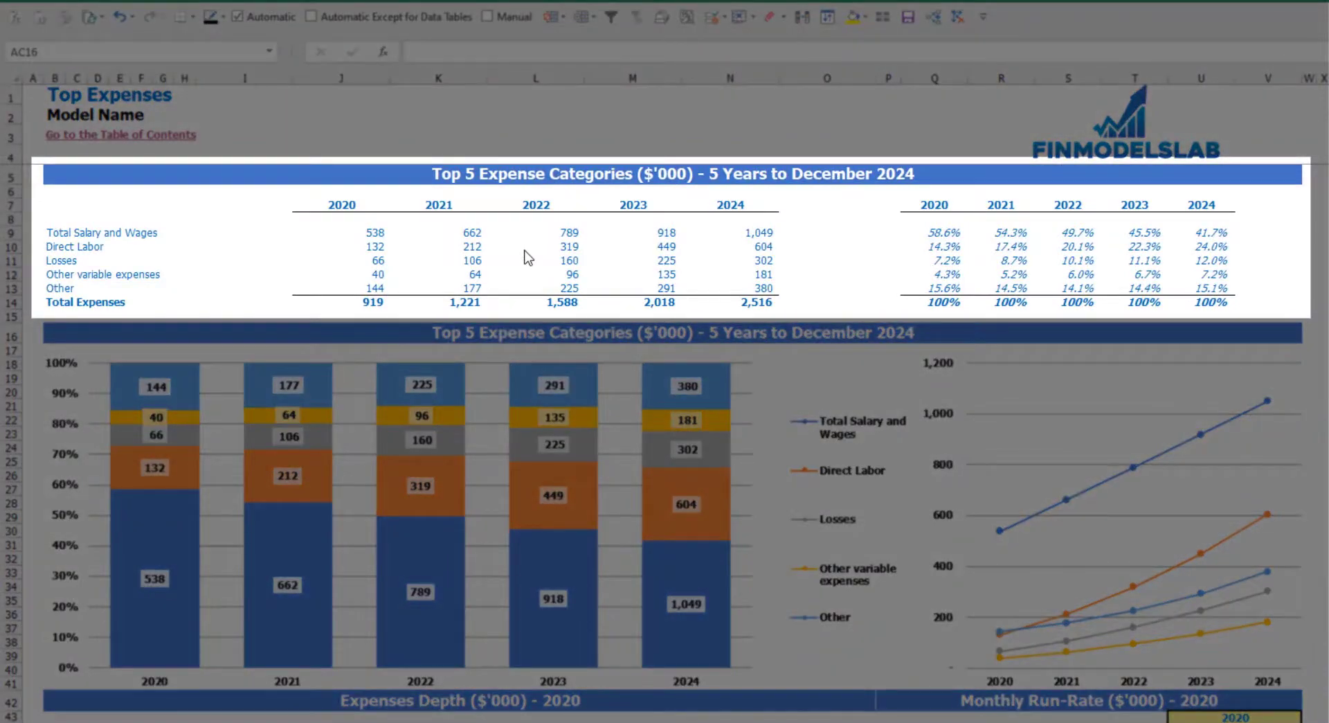
Examine the top five expense categories on the Top Expenses sheet, with their yearly amounts, totals and percentage shares.
{"action": "left_click_drag", "start_coordinate": [54, 235], "coordinate": [54, 271]}
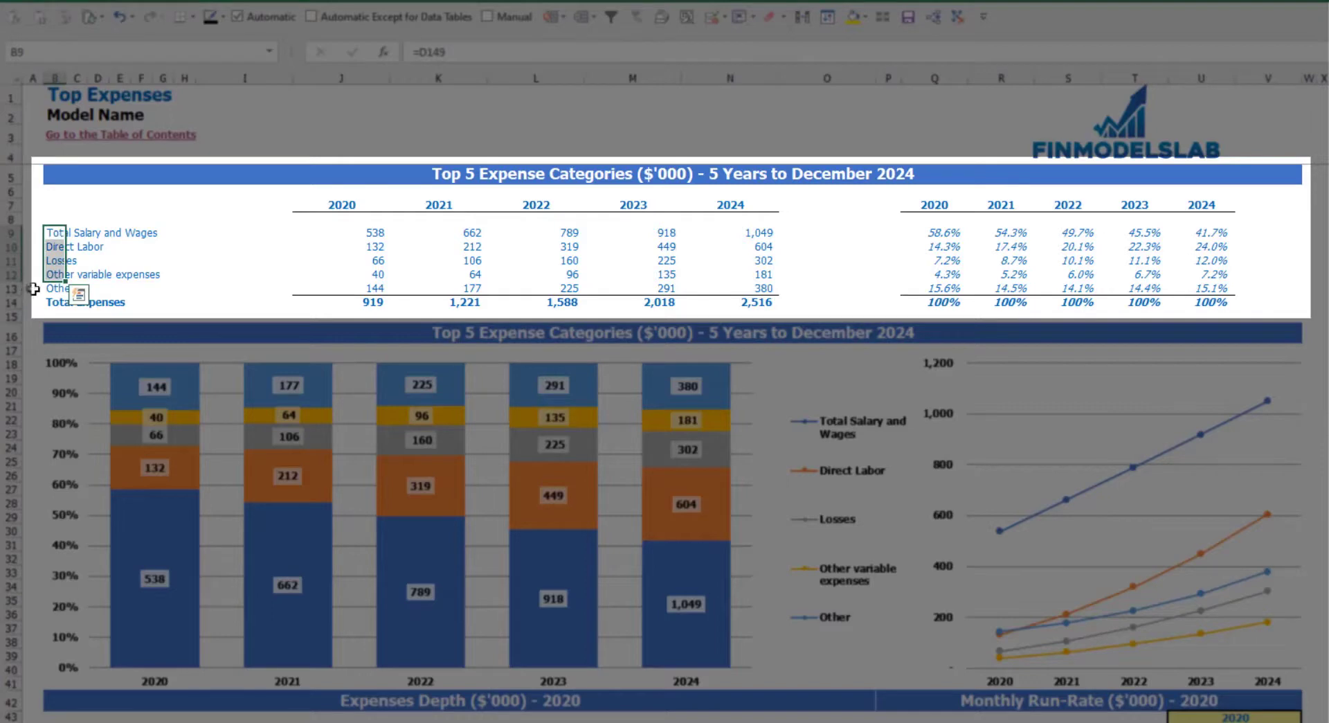
{"action": "left_click", "coordinate": [48, 288]}
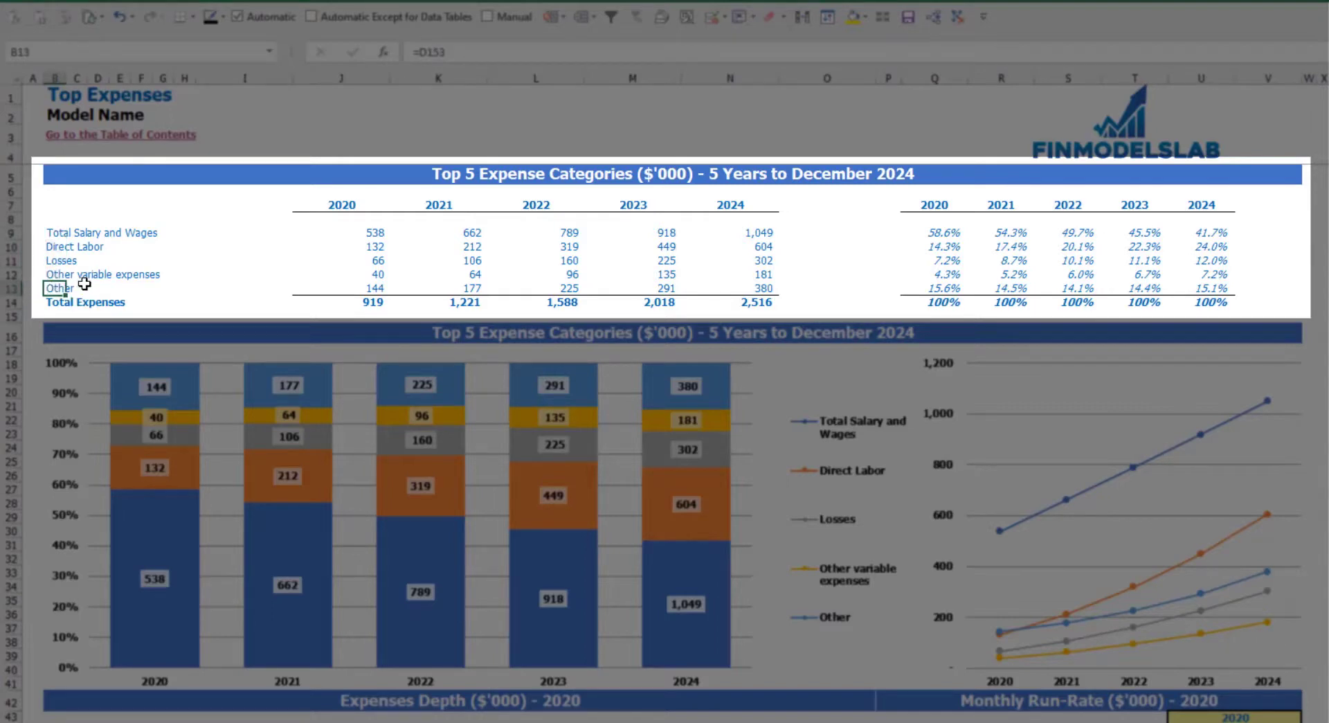
{"action": "left_click_drag", "start_coordinate": [341, 207], "coordinate": [712, 299]}
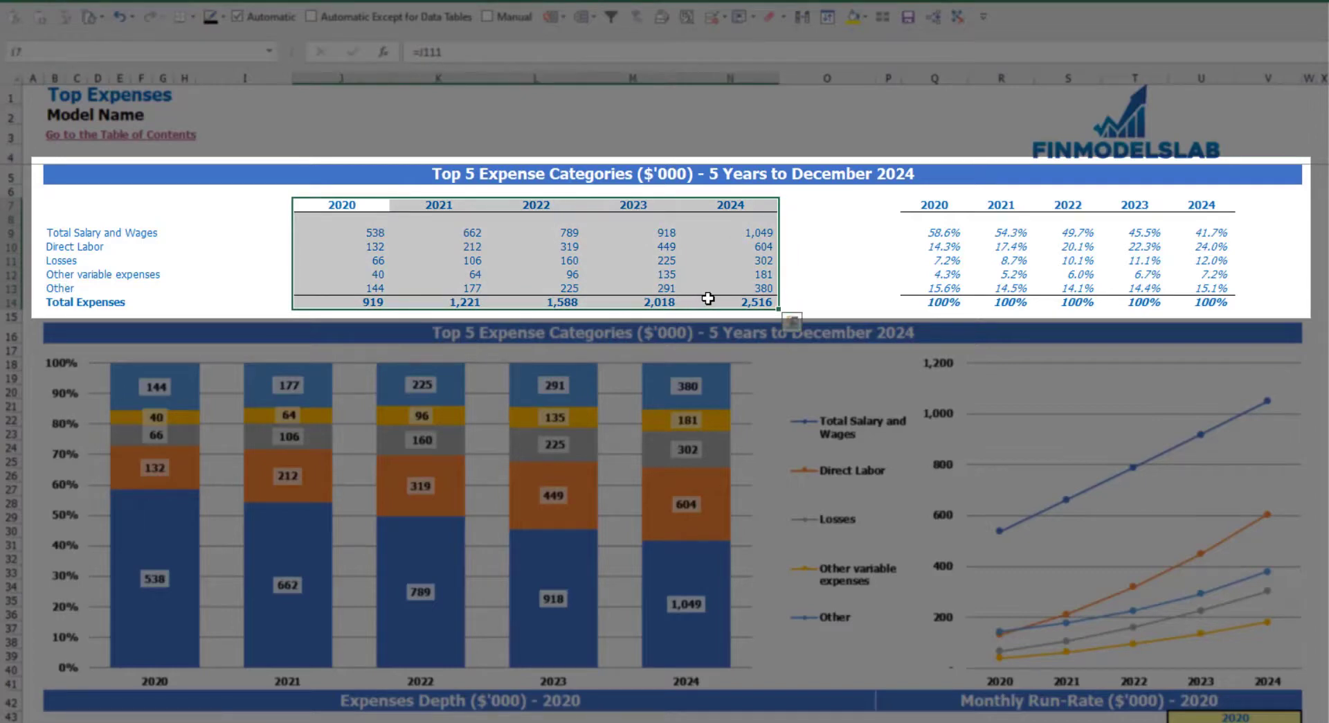
{"action": "left_click_drag", "start_coordinate": [367, 300], "coordinate": [725, 303]}
{"action": "left_click_drag", "start_coordinate": [935, 208], "coordinate": [1223, 291]}
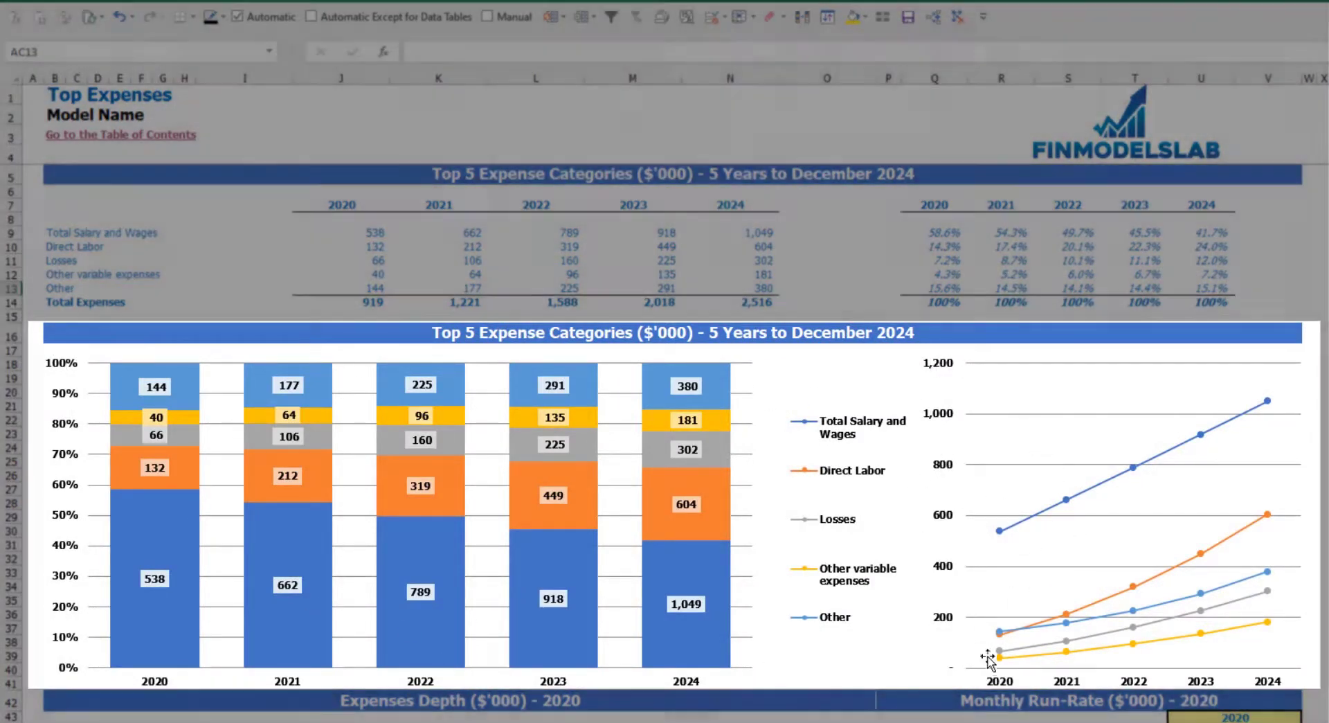
Set the year of the Expenses Depth and Monthly Run-Rate charts on the Top Expenses sheet to 2021.
{"action": "scroll", "coordinate": [665, 443], "scroll_direction": "down", "scroll_amount": 3}
{"action": "scroll", "coordinate": [554, 416], "scroll_direction": "down", "scroll_amount": 7}
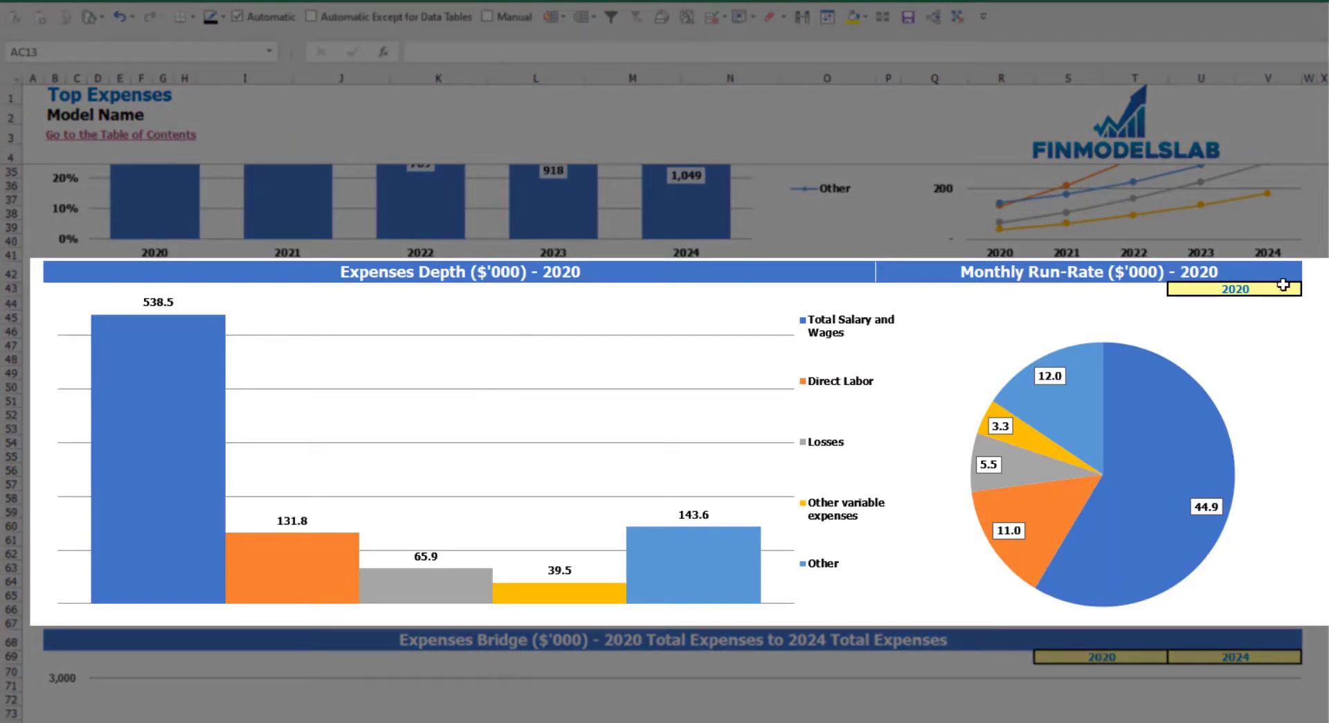
{"action": "left_click", "coordinate": [1297, 288]}
{"action": "left_click", "coordinate": [1310, 290]}
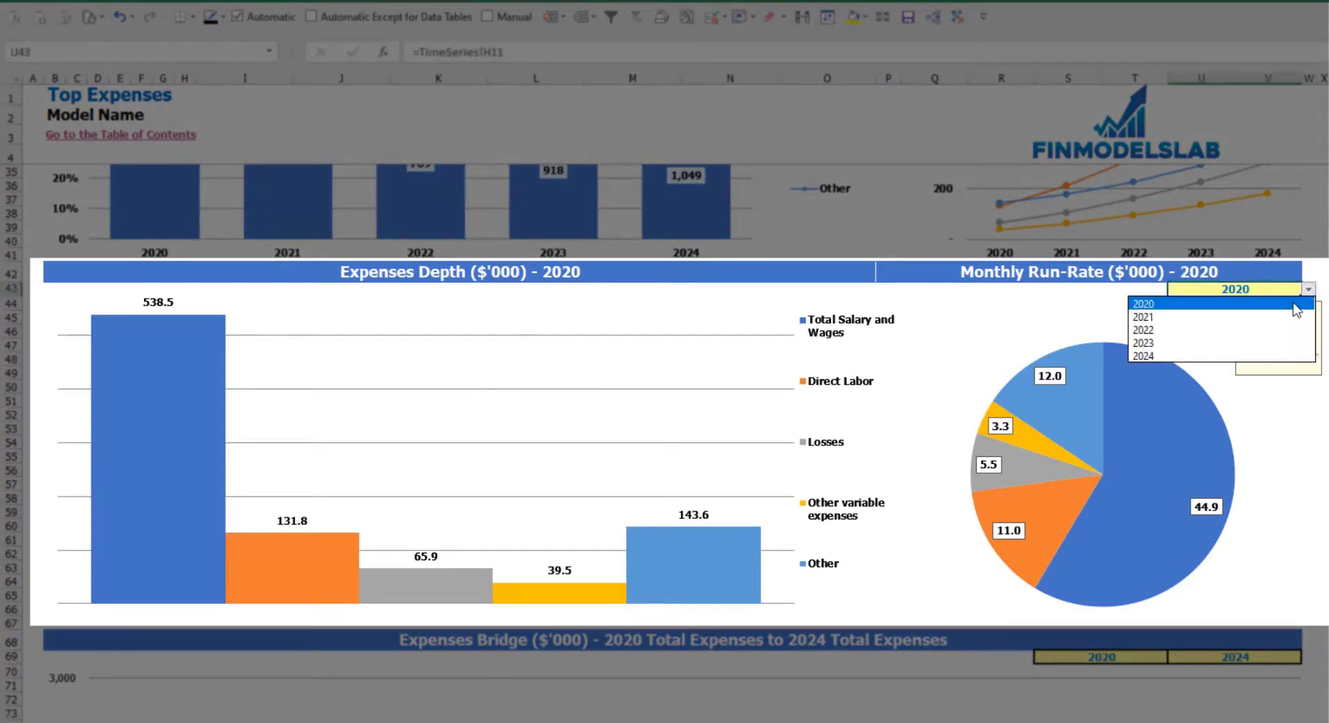
{"action": "left_click", "coordinate": [1188, 318]}
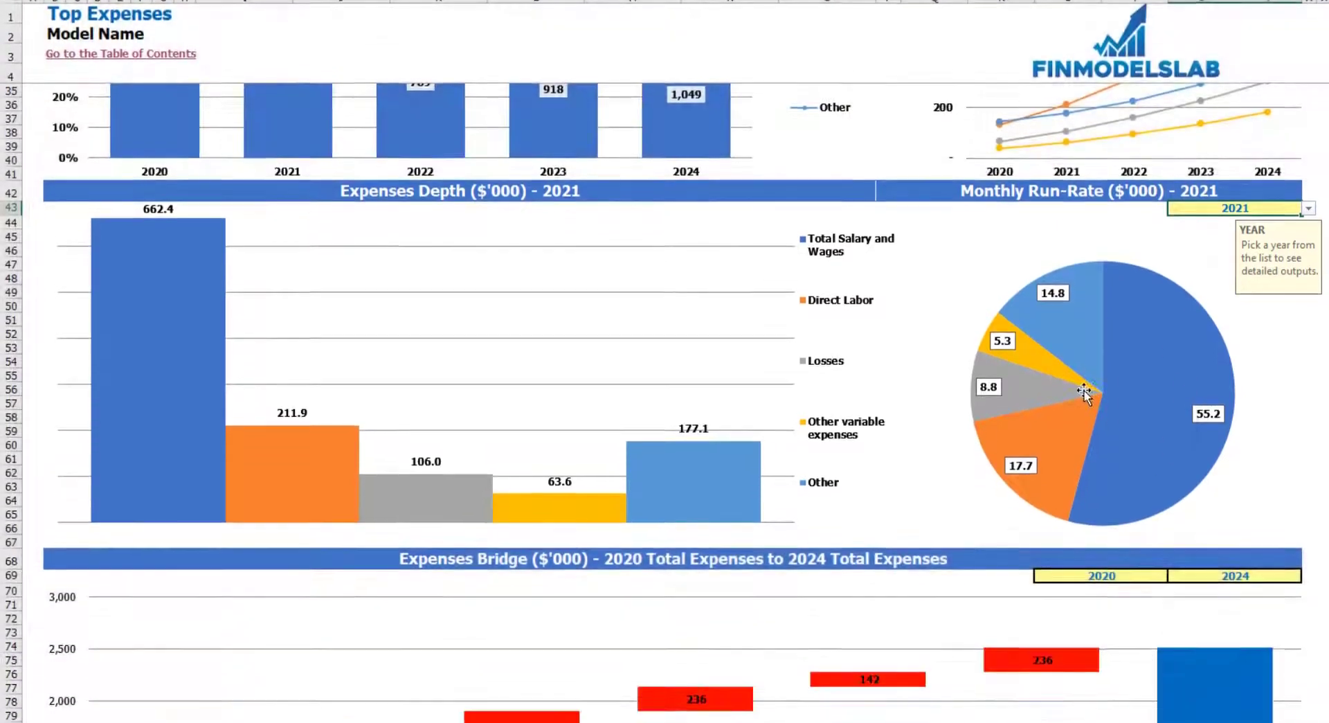
Review the Expenses Bridge chart and the year choices for its first and last year.
{"action": "scroll", "coordinate": [1084, 400], "scroll_direction": "down", "scroll_amount": 7}
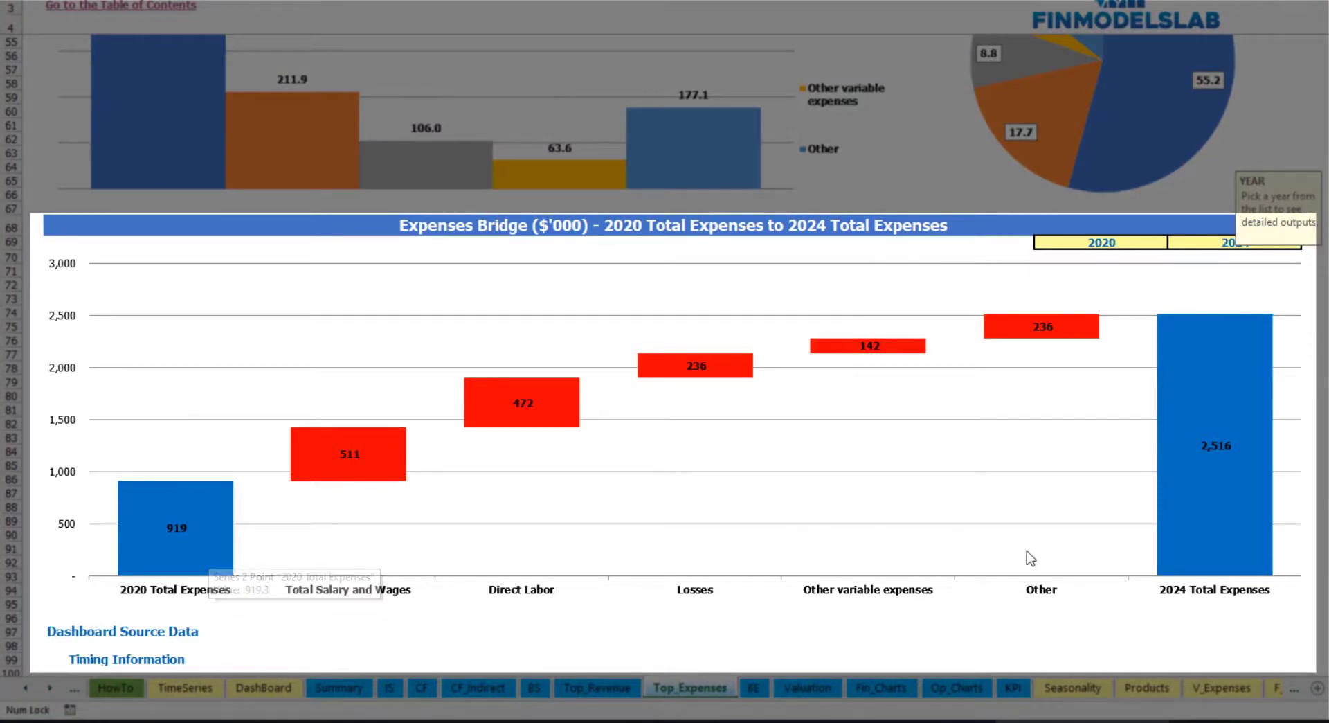
{"action": "left_click", "coordinate": [1153, 242]}
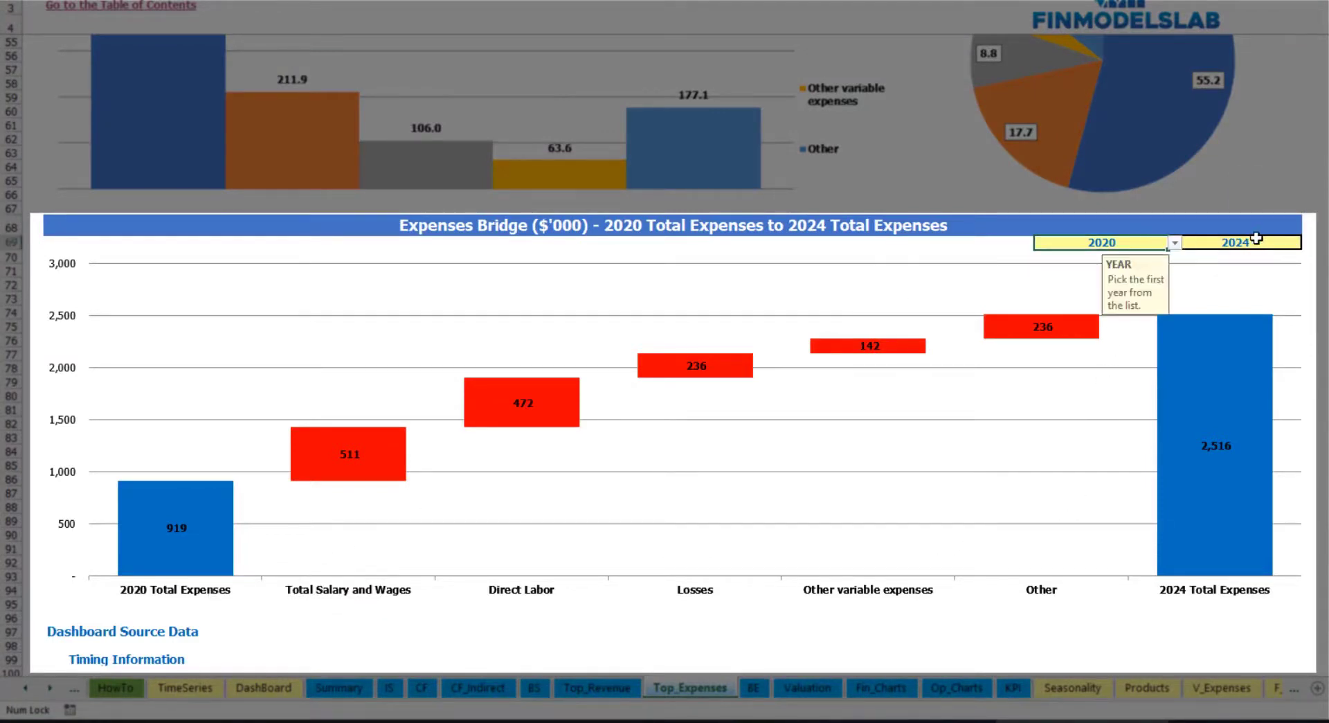
{"action": "left_click", "coordinate": [1267, 243]}
{"action": "left_click", "coordinate": [1149, 239]}
{"action": "left_click", "coordinate": [1175, 243]}
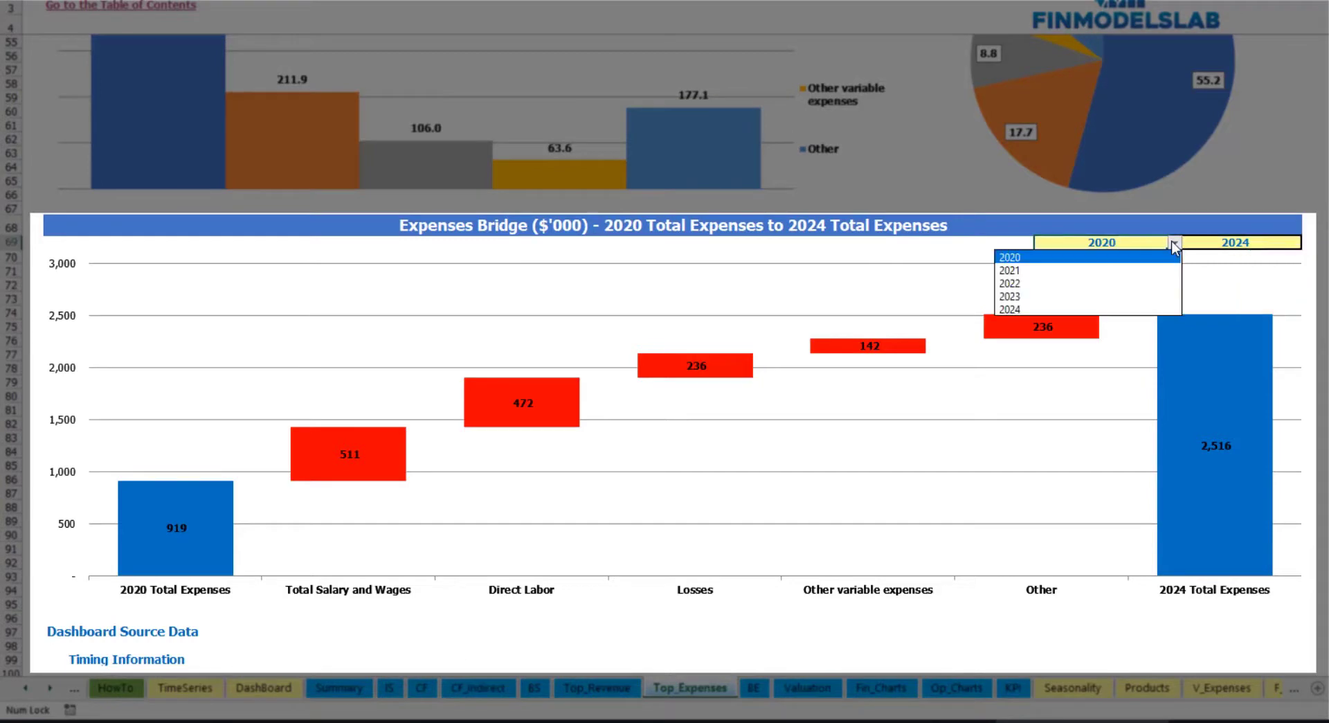
{"action": "key", "text": "Escape"}
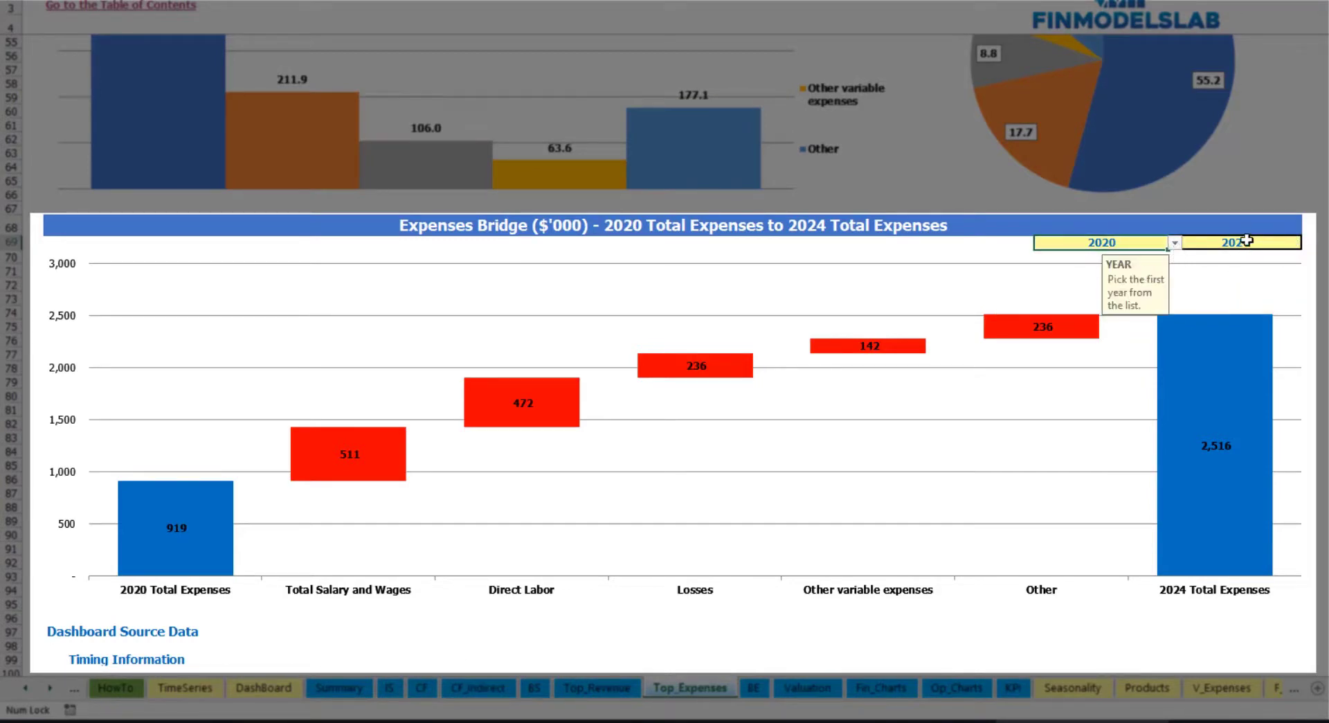
{"action": "left_click", "coordinate": [1282, 241]}
{"action": "left_click", "coordinate": [1309, 244]}
{"action": "key", "text": "Escape"}
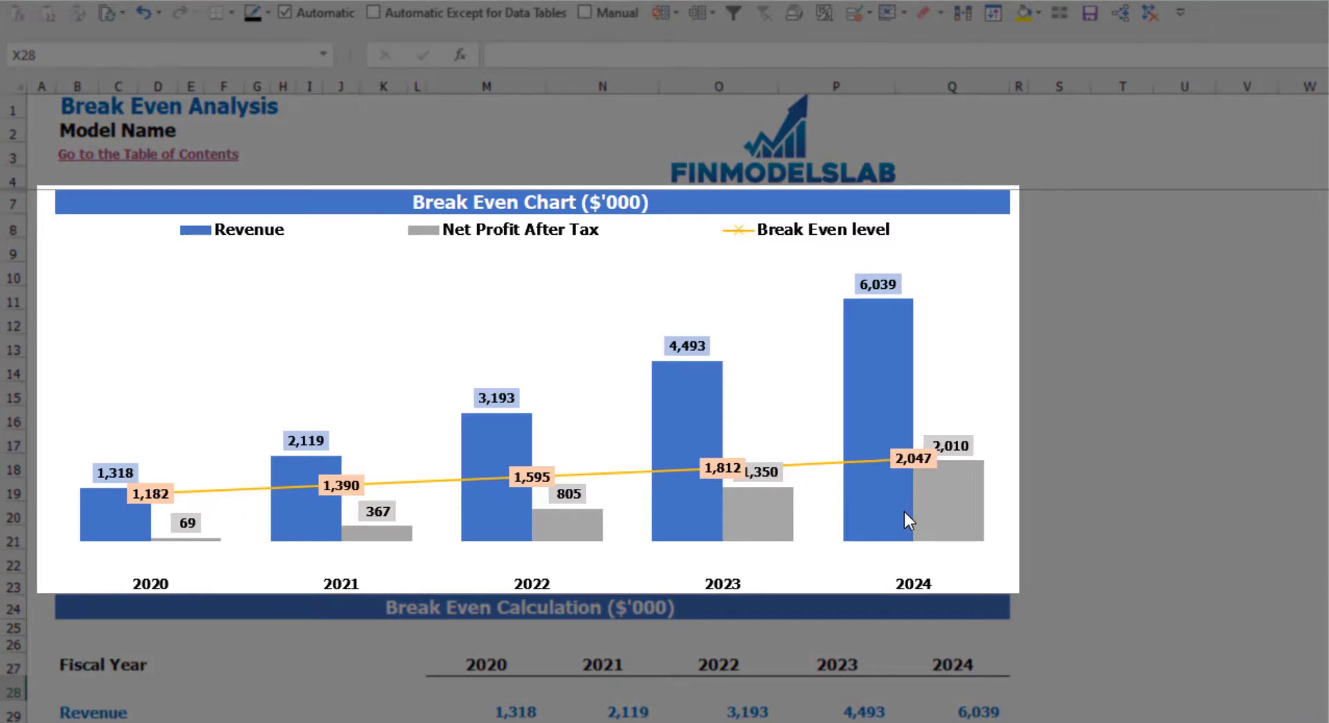
Compare yearly revenue with the break-even level in the Break Even Chart for 2020 through 2022.
{"action": "mouse_move", "coordinate": [142, 519]}
{"action": "mouse_move", "coordinate": [310, 471]}
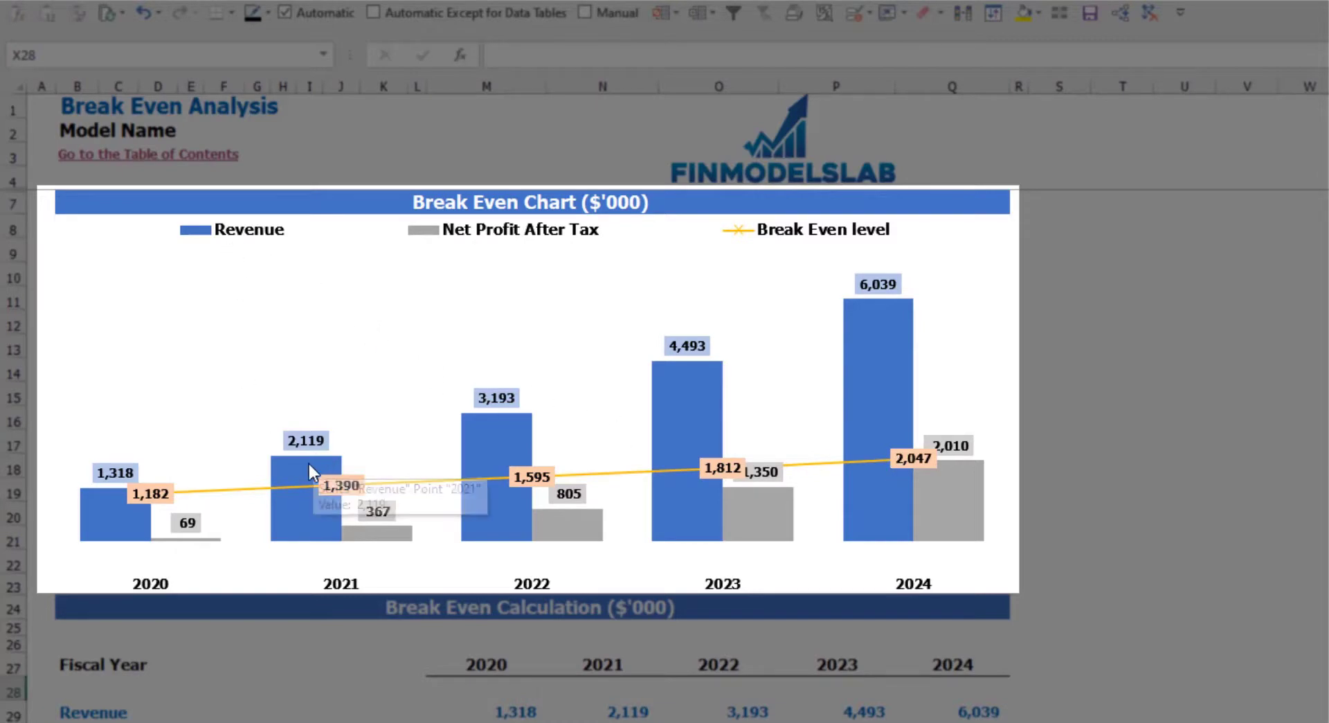
{"action": "mouse_move", "coordinate": [493, 452]}
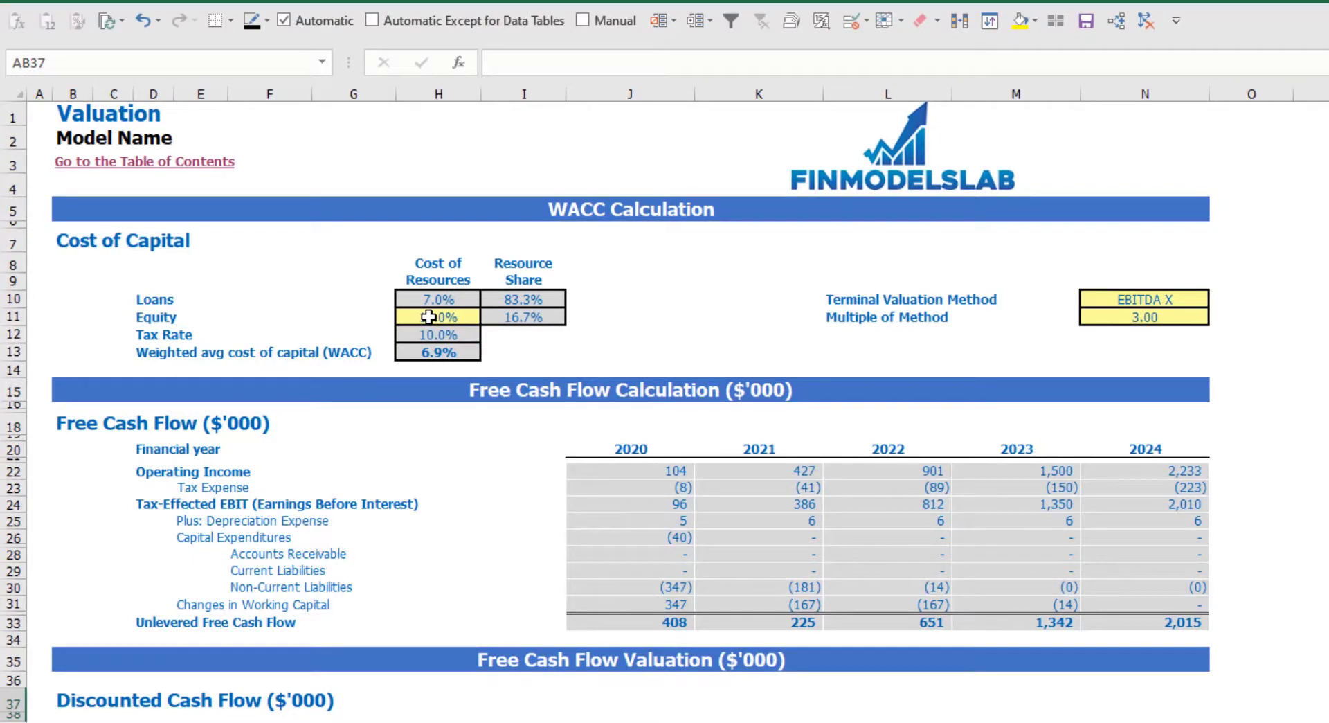
Examine the WACC calculation on the Valuation sheet: cost of equity and loans, resource shares and weighted average cost of capital.
{"action": "left_click", "coordinate": [429, 317]}
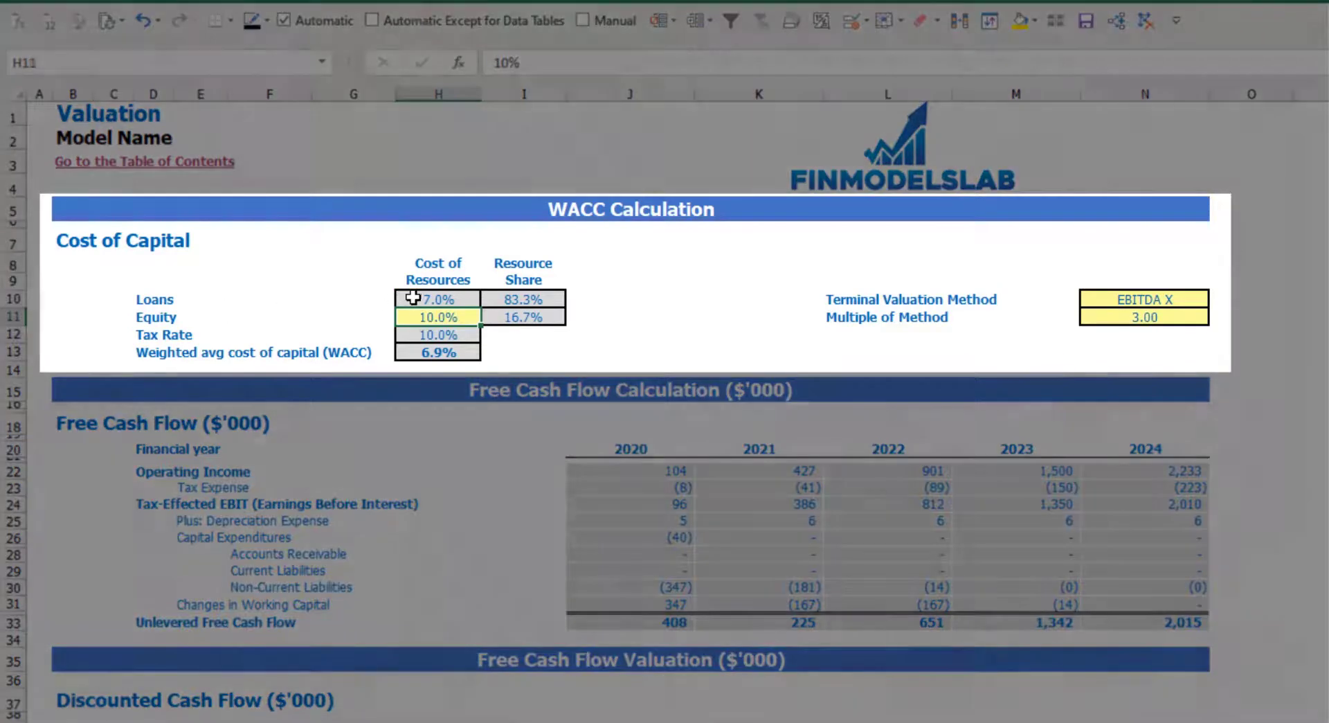
{"action": "left_click", "coordinate": [410, 298]}
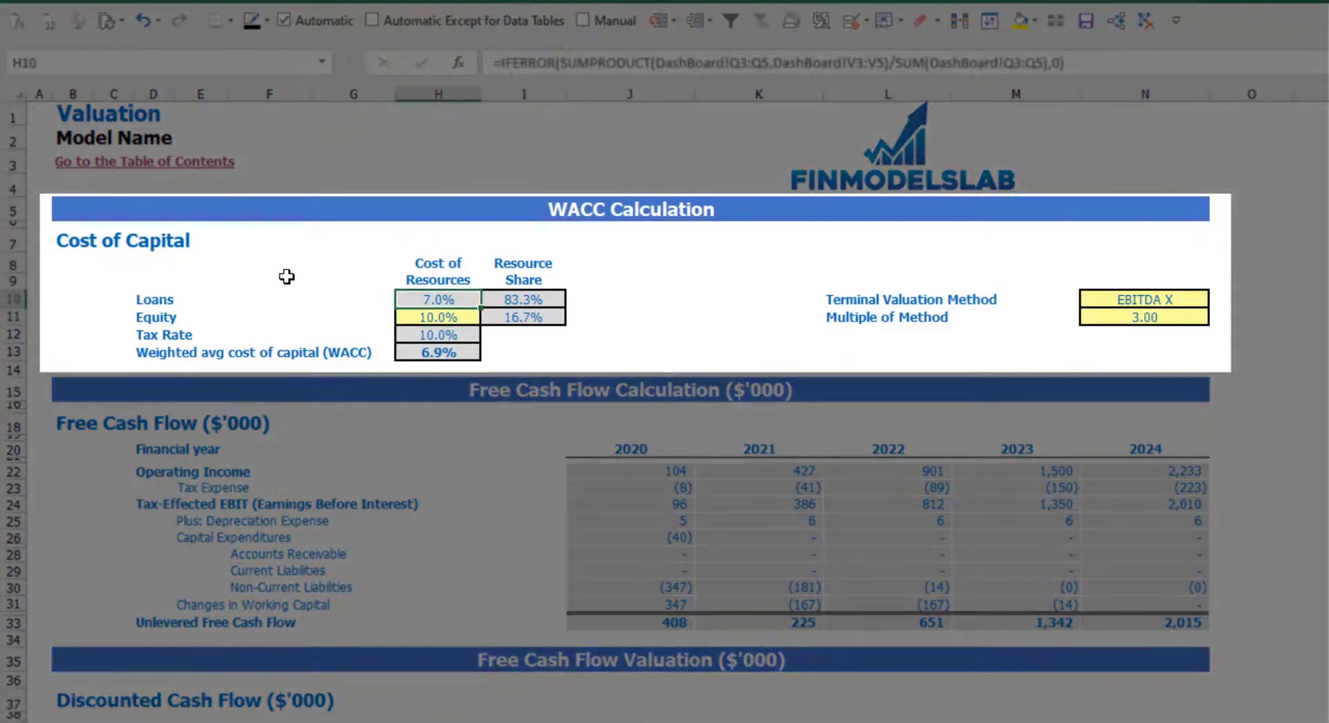
{"action": "left_click", "coordinate": [522, 306]}
{"action": "left_click_drag", "start_coordinate": [522, 305], "coordinate": [524, 316]}
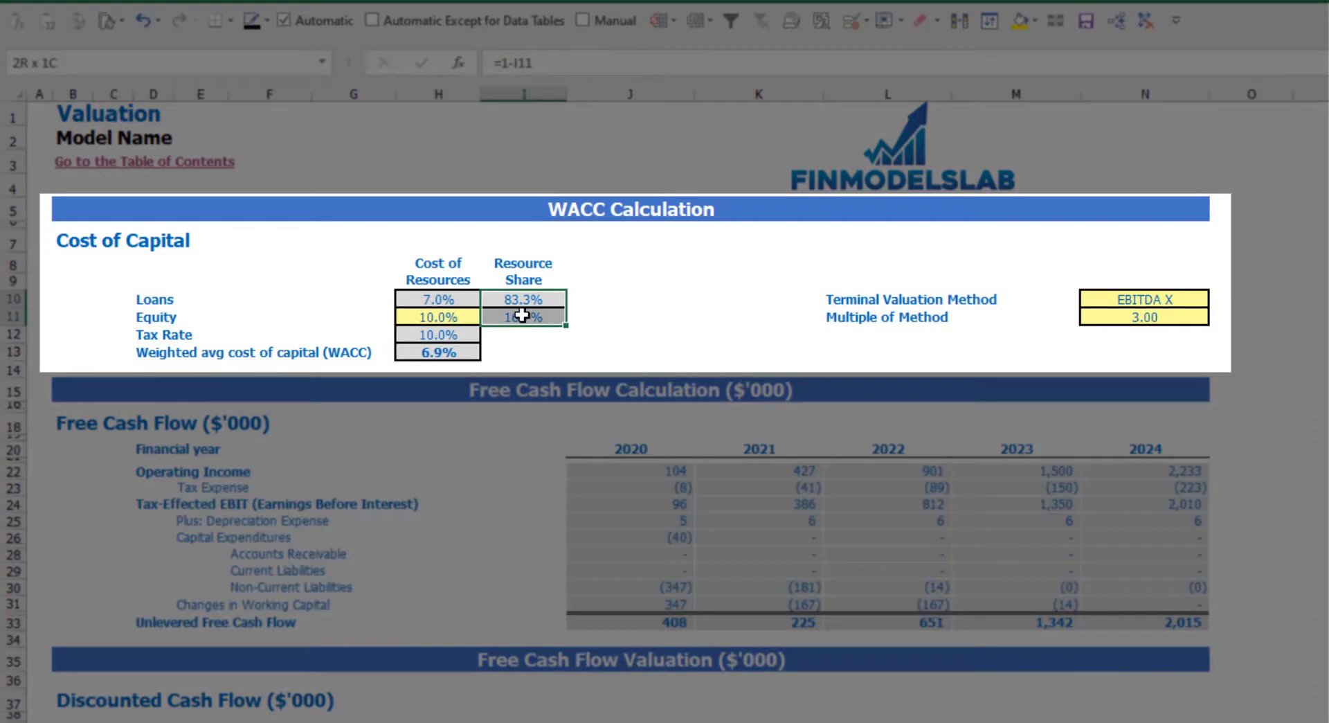
{"action": "left_click", "coordinate": [455, 353]}
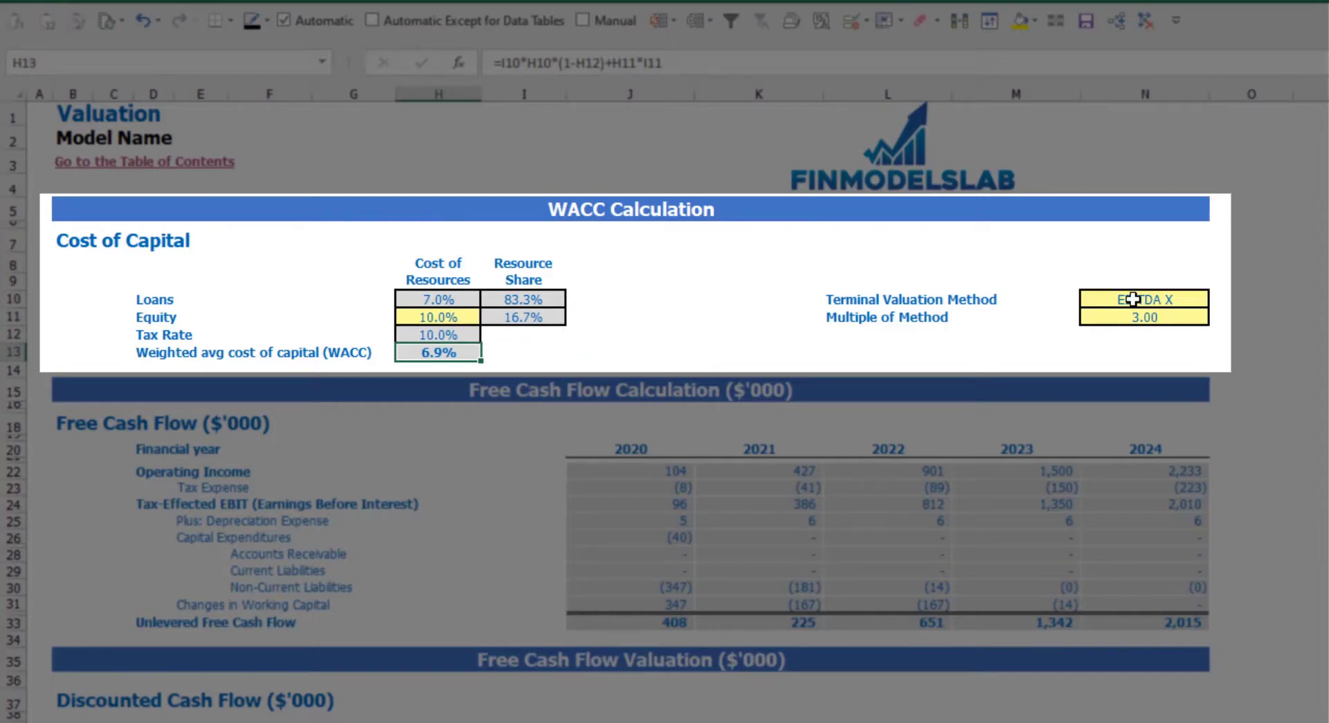
Set the Terminal Valuation Method on the Valuation sheet to Revenue X.
{"action": "left_click", "coordinate": [1167, 302]}
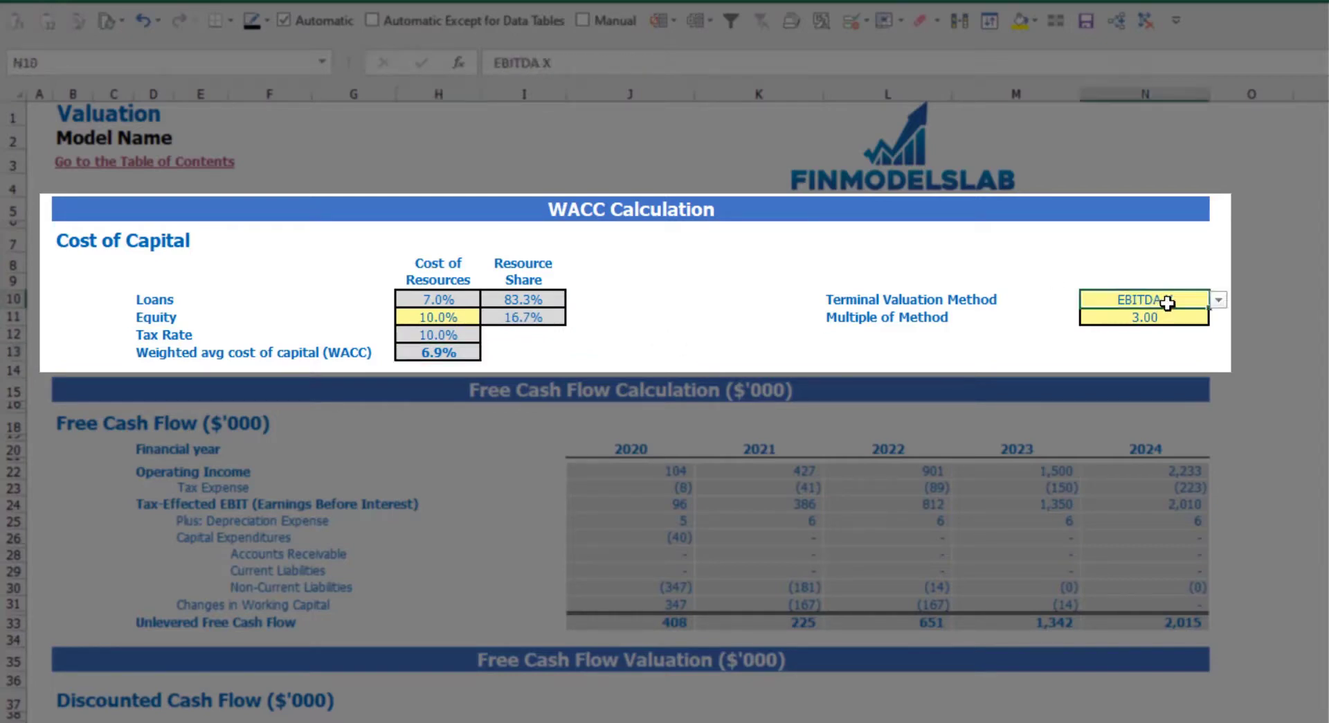
{"action": "left_click", "coordinate": [1219, 301]}
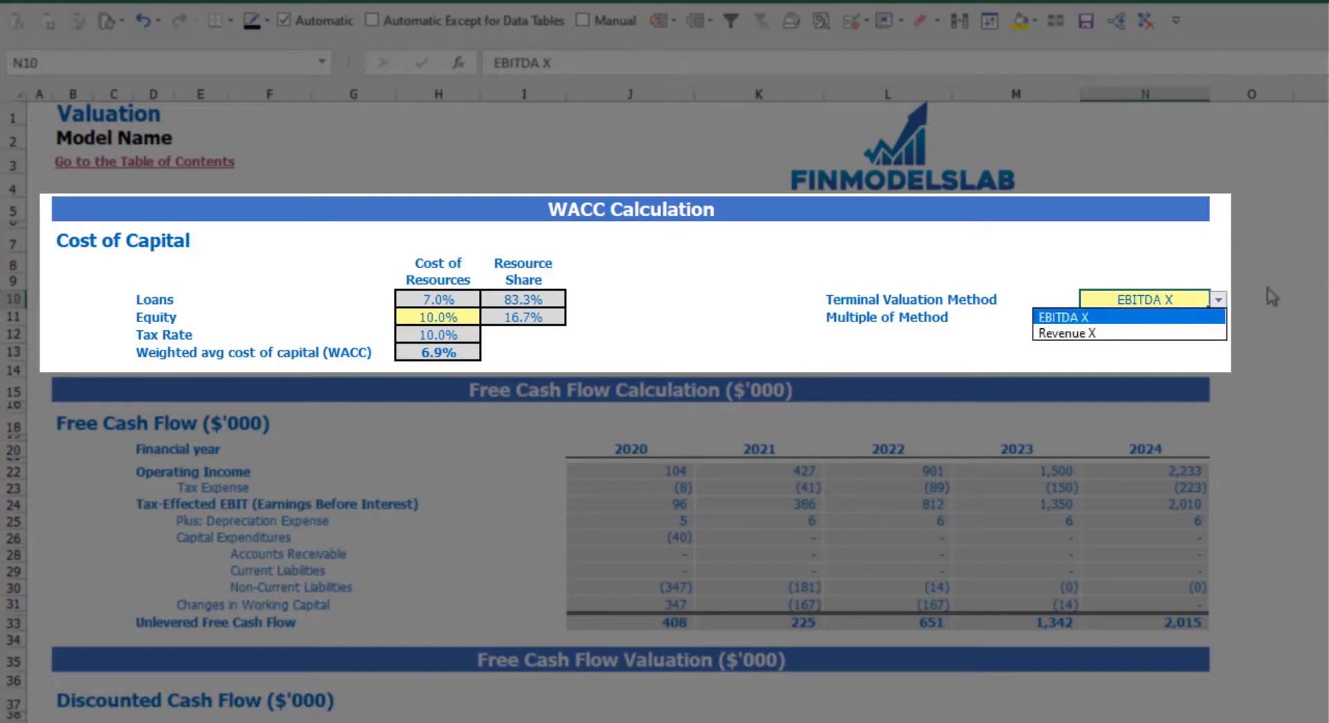
{"action": "left_click", "coordinate": [1204, 333]}
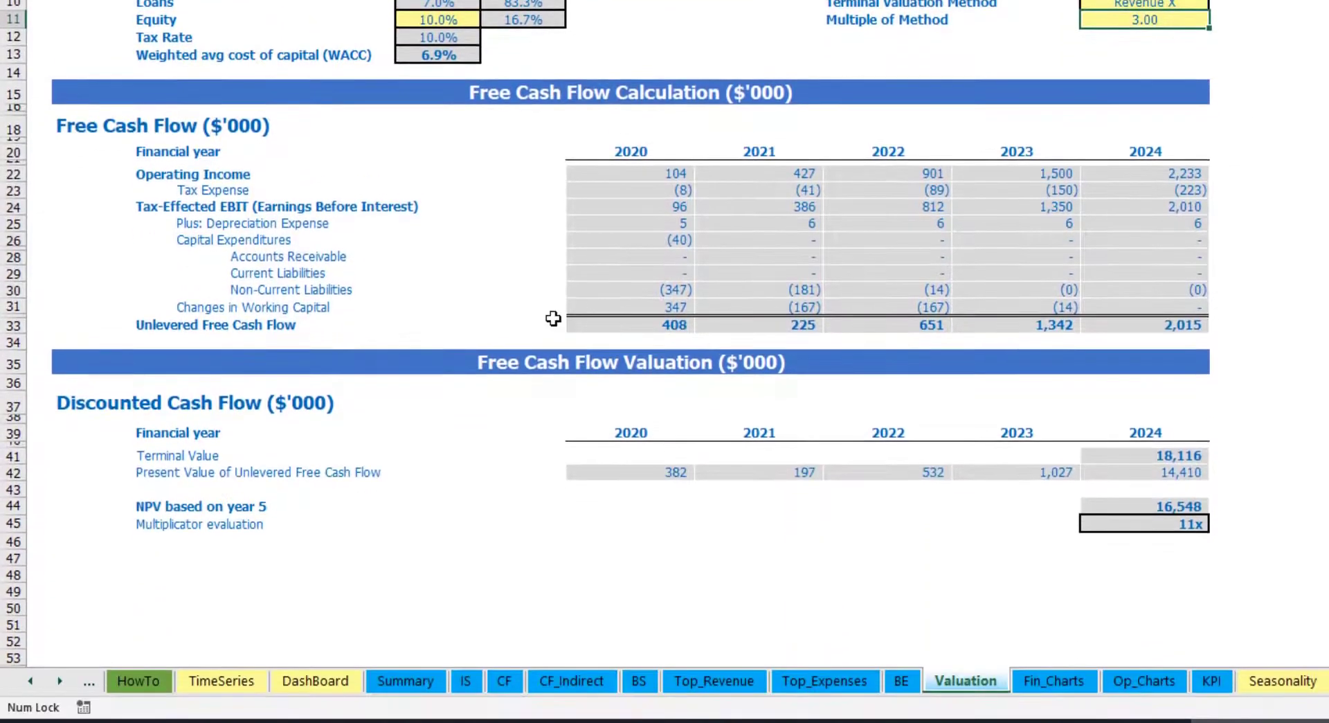
Examine the terminal value, the unlevered free cash flow for all five years and the multiplicator evaluation.
{"action": "left_click", "coordinate": [1113, 457]}
{"action": "left_click_drag", "start_coordinate": [604, 326], "coordinate": [1141, 326]}
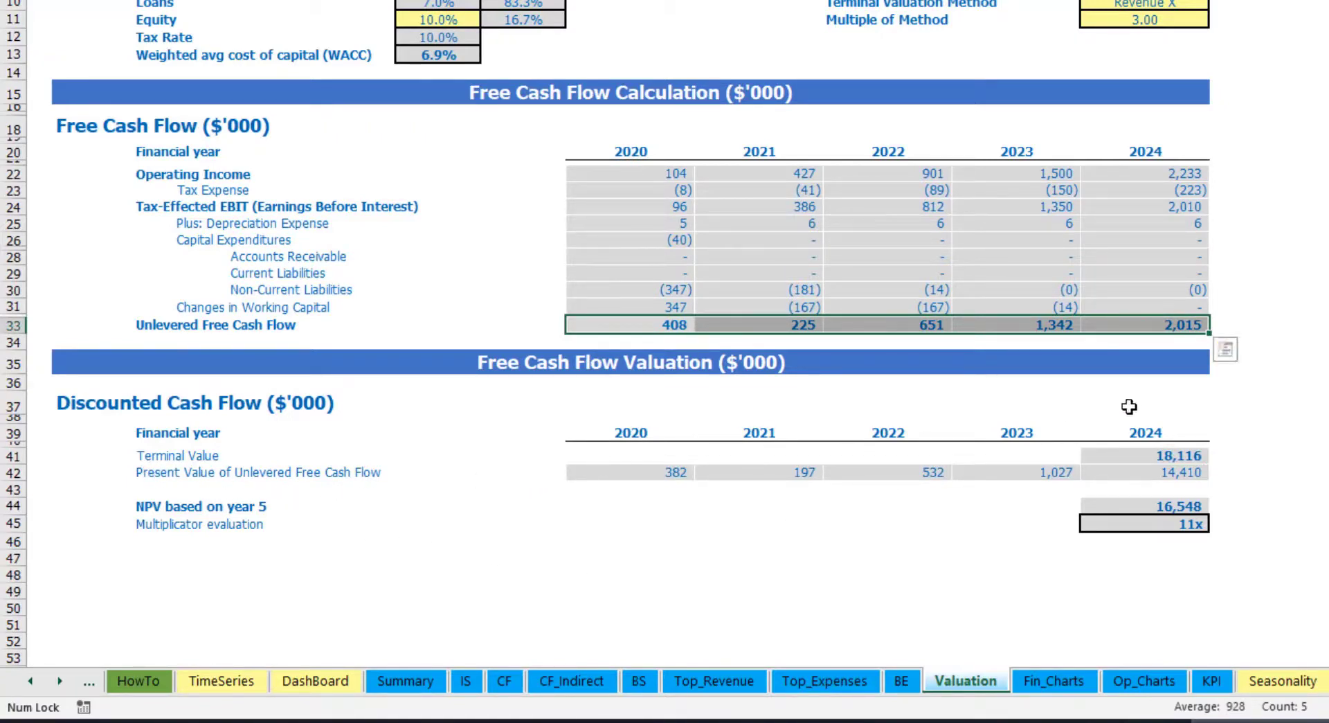
{"action": "left_click", "coordinate": [1179, 522]}
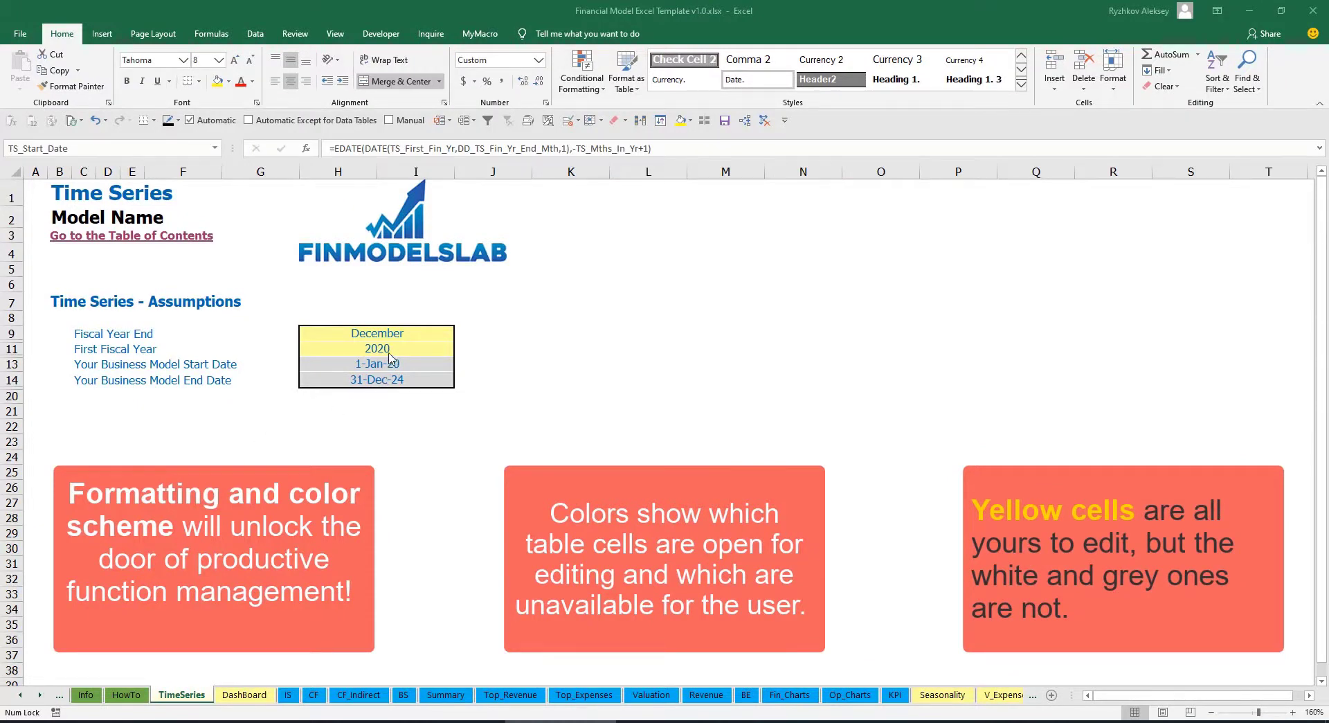
Look through the workbook's color-coded sheets, from the inputs and reports to the calculation sheets and back to the instructions.
{"action": "left_click", "coordinate": [40, 695]}
{"action": "left_click", "coordinate": [41, 695]}
{"action": "left_click", "coordinate": [40, 695]}
{"action": "left_click", "coordinate": [40, 695]}
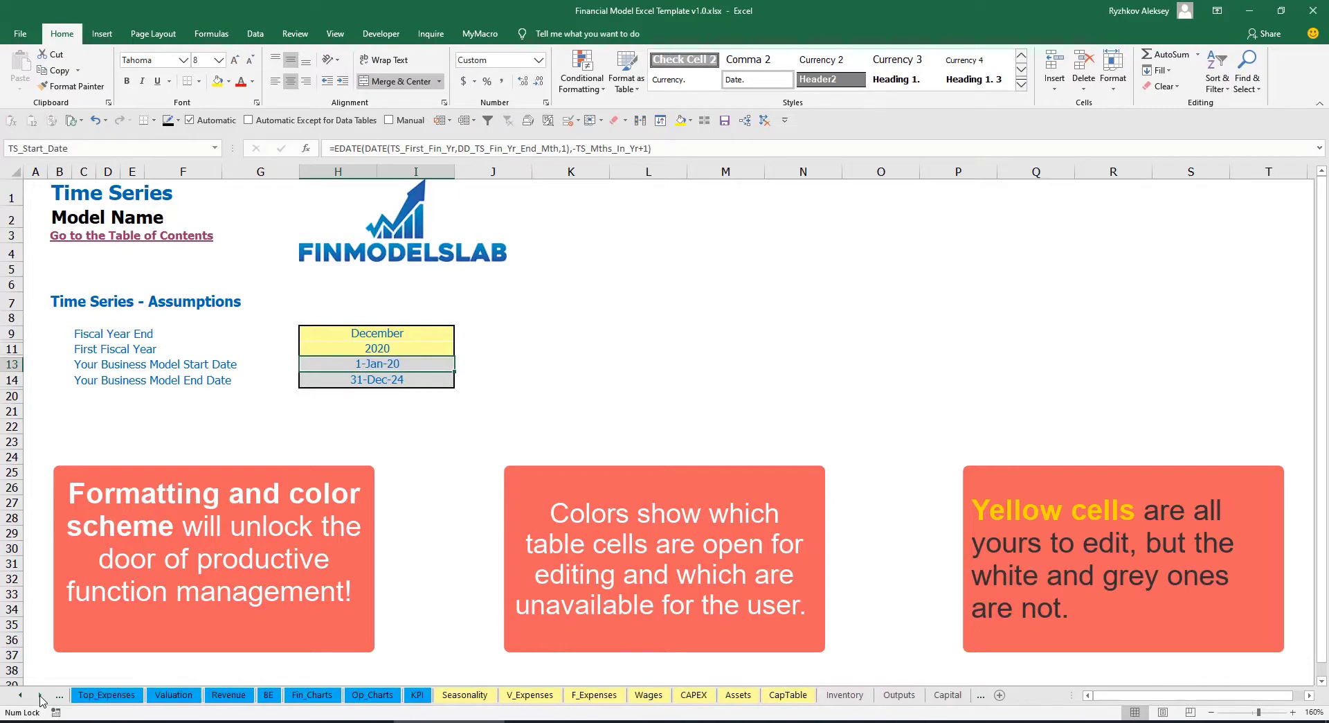
{"action": "left_click", "coordinate": [21, 695]}
{"action": "left_click", "coordinate": [21, 695]}
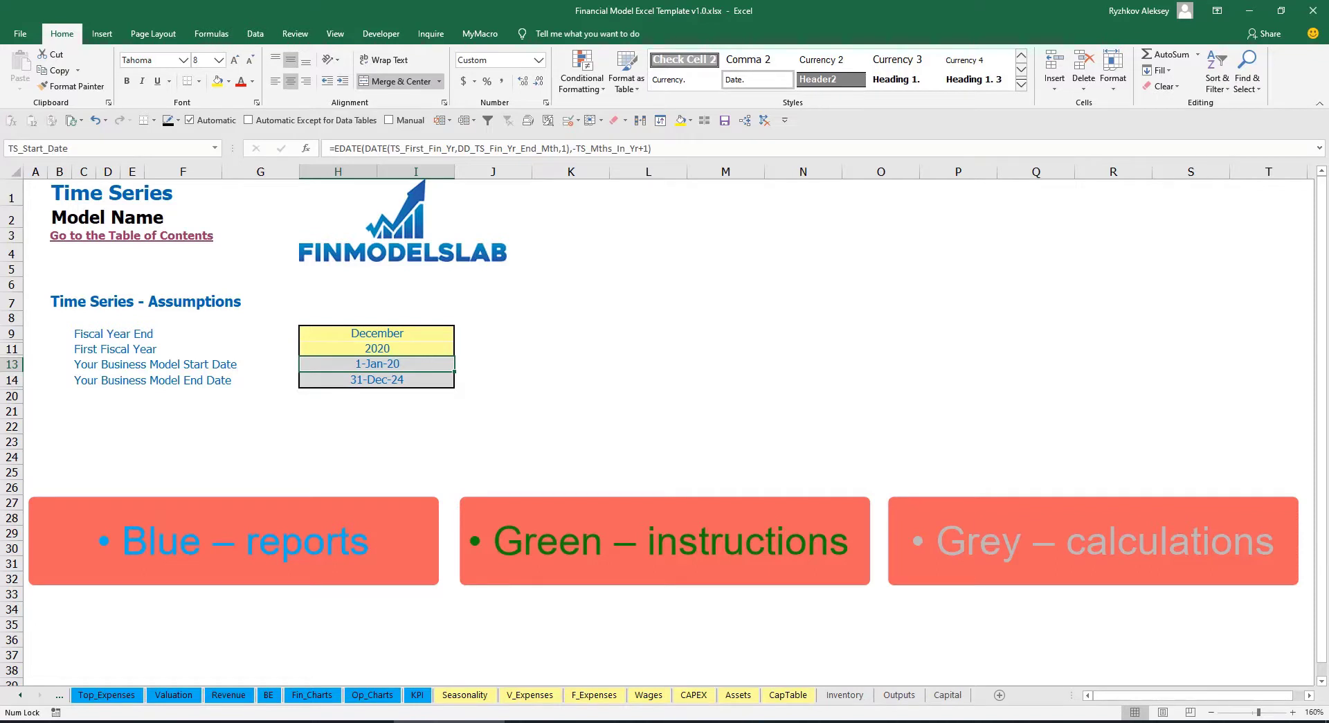
{"action": "left_click", "coordinate": [20, 704]}
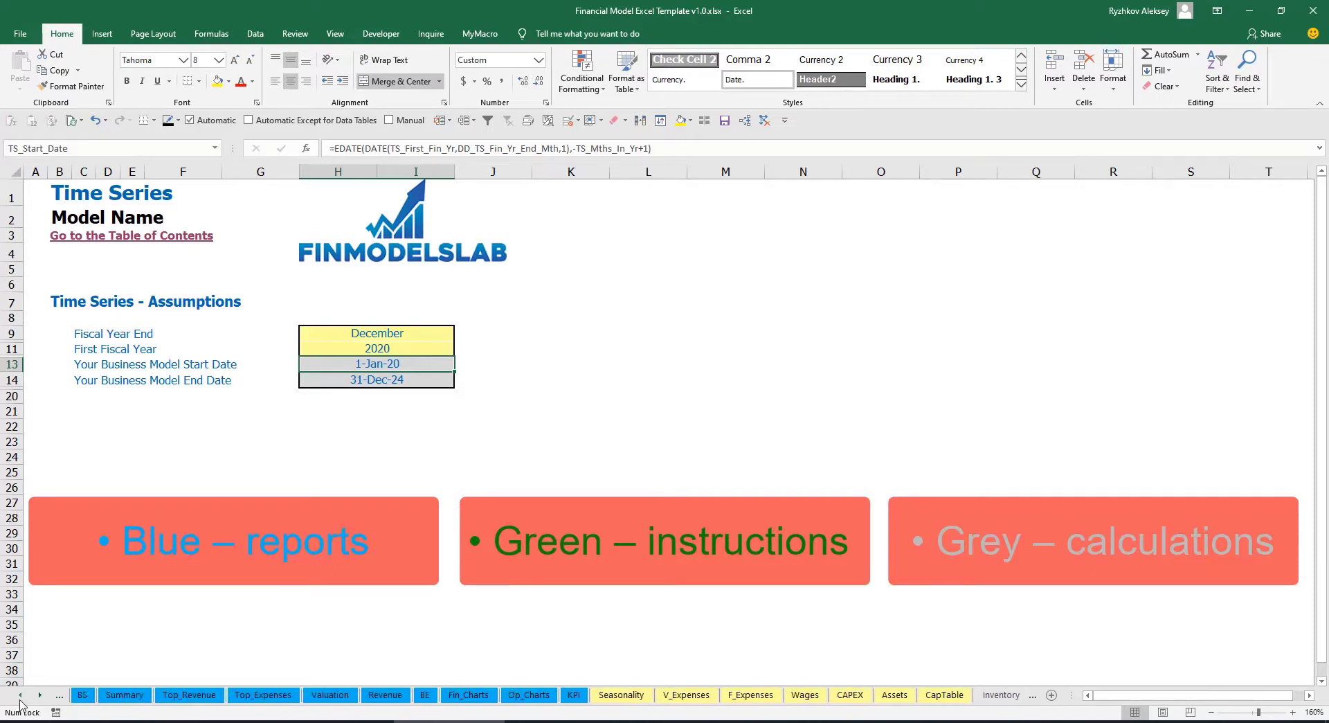
{"action": "left_click", "coordinate": [21, 704]}
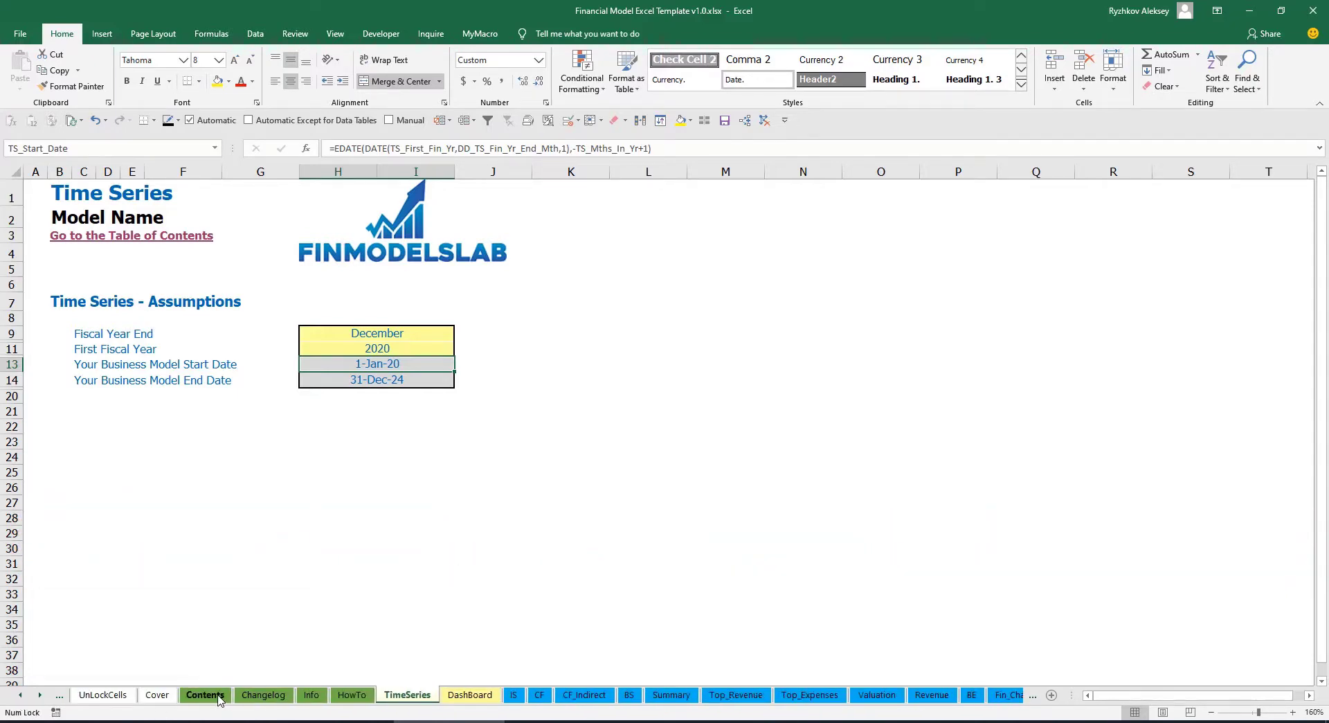
Examine the Table of Contents sheet, with its report, assumption, statement and setup sections and their tab descriptions.
{"action": "left_click", "coordinate": [220, 700]}
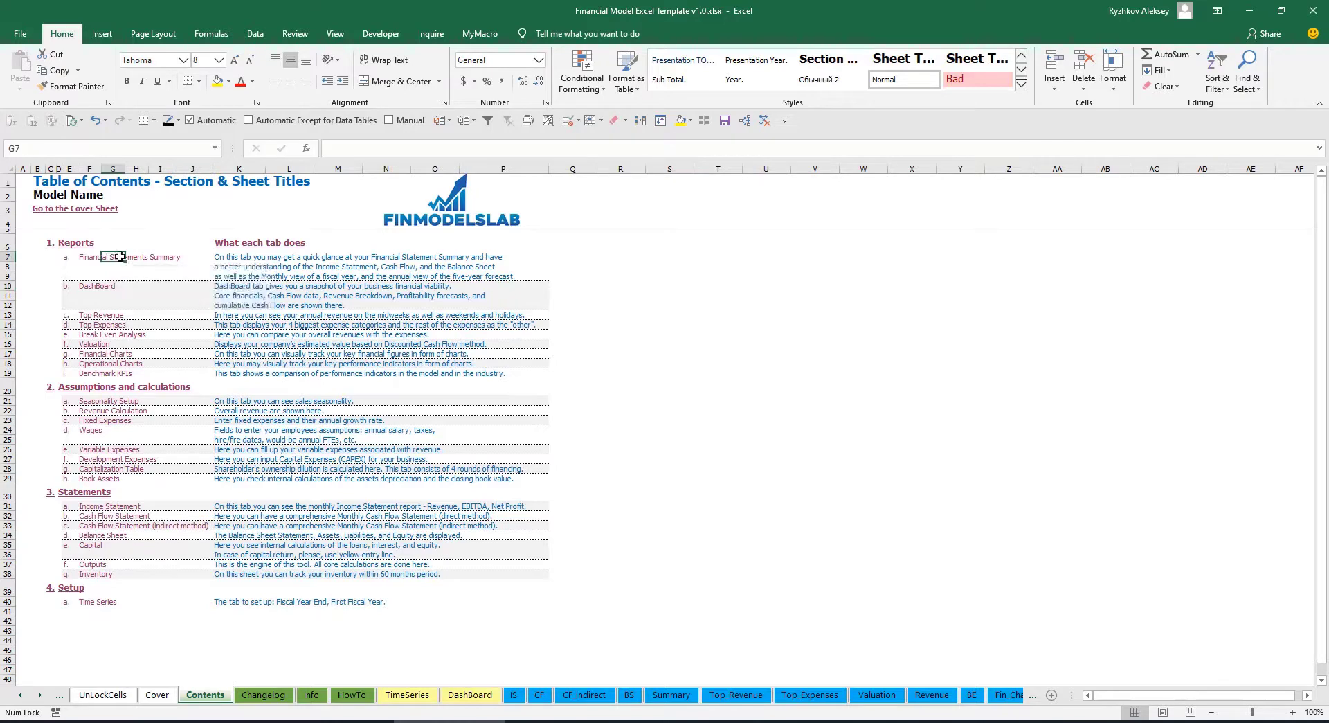
{"action": "left_click", "coordinate": [121, 263]}
{"action": "left_click", "coordinate": [42, 216]}
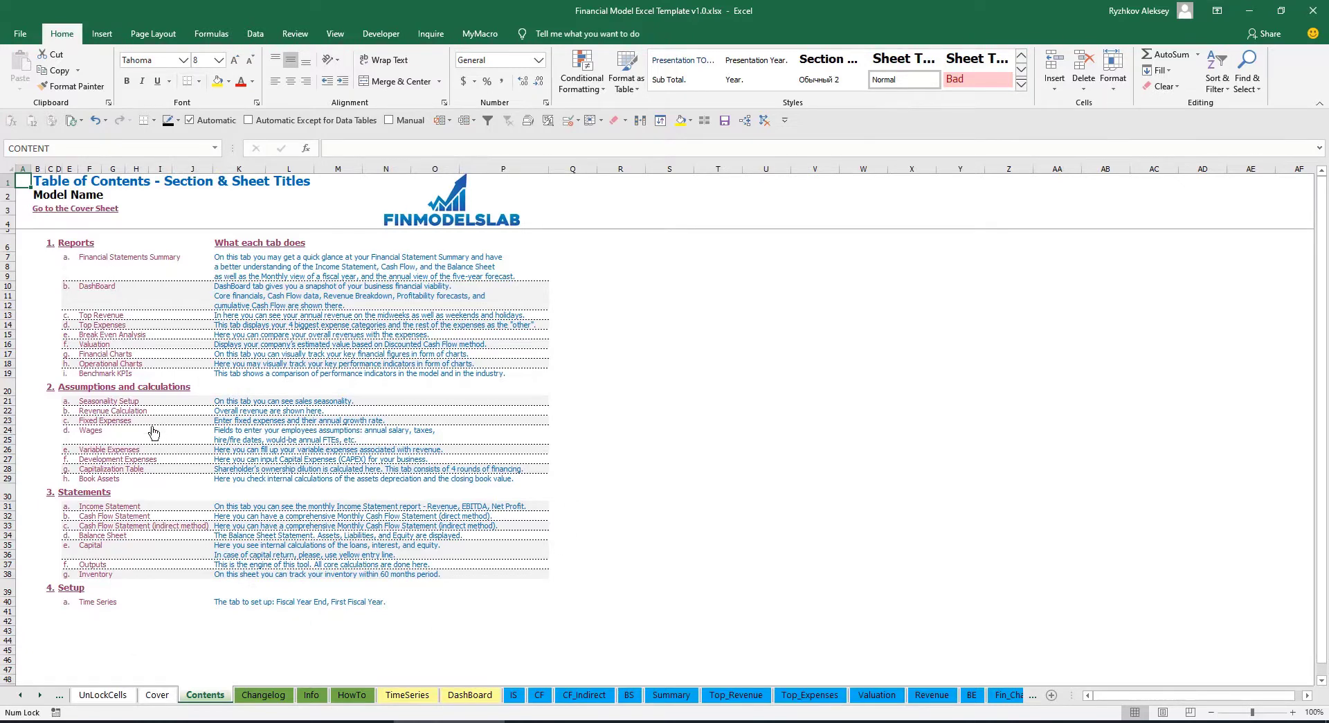
Read through the HowTo sheet's guidance for each sheet, from the overall business model principles to the report sections.
{"action": "left_click", "coordinate": [349, 695]}
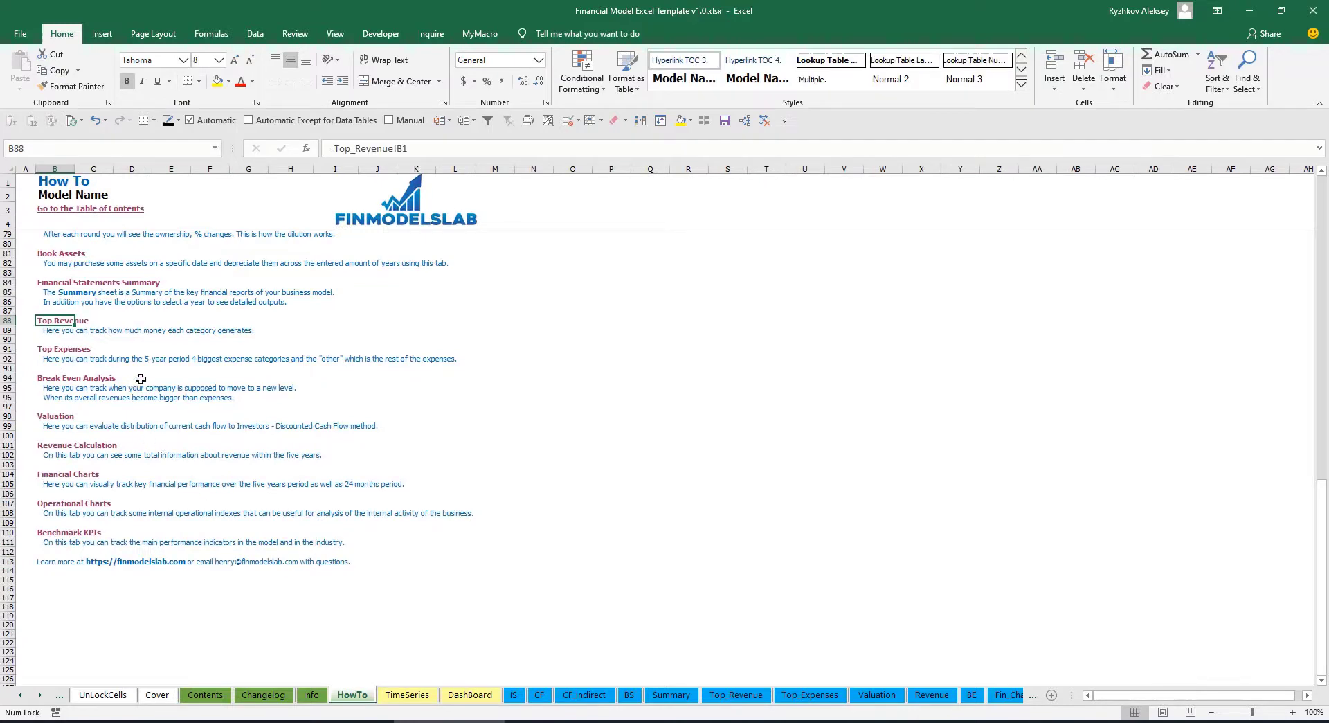
{"action": "scroll", "coordinate": [125, 363], "scroll_direction": "up", "scroll_amount": 20}
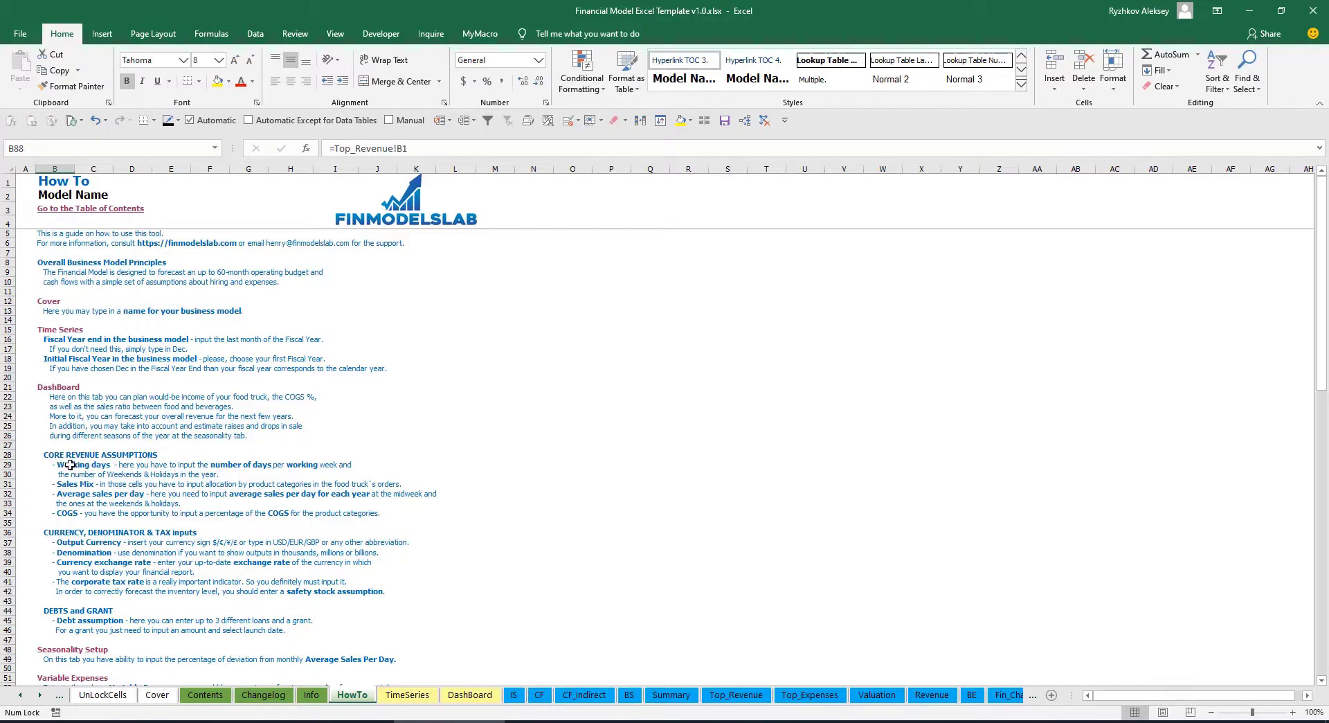
{"action": "scroll", "coordinate": [70, 464], "scroll_direction": "down", "scroll_amount": 3}
{"action": "scroll", "coordinate": [78, 510], "scroll_direction": "down", "scroll_amount": 3}
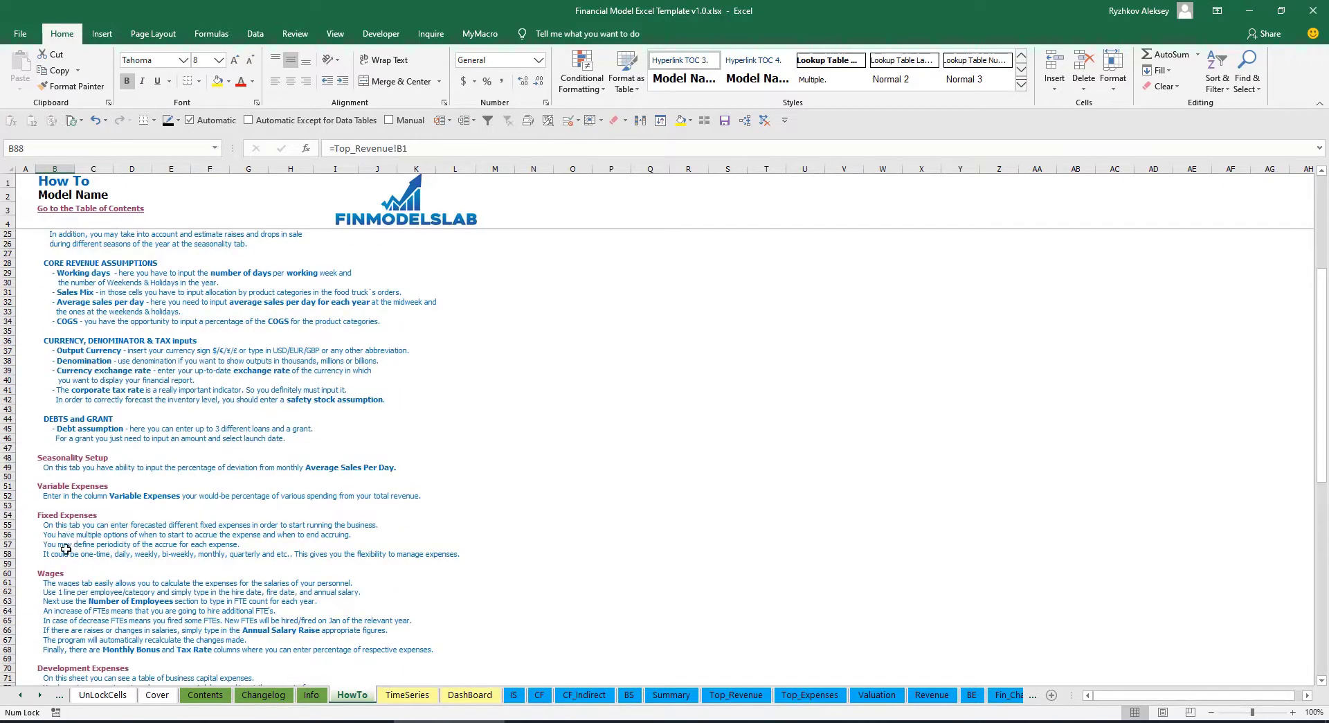
{"action": "scroll", "coordinate": [66, 549], "scroll_direction": "down", "scroll_amount": 3}
{"action": "scroll", "coordinate": [64, 548], "scroll_direction": "down", "scroll_amount": 3}
{"action": "scroll", "coordinate": [81, 499], "scroll_direction": "up", "scroll_amount": 13}
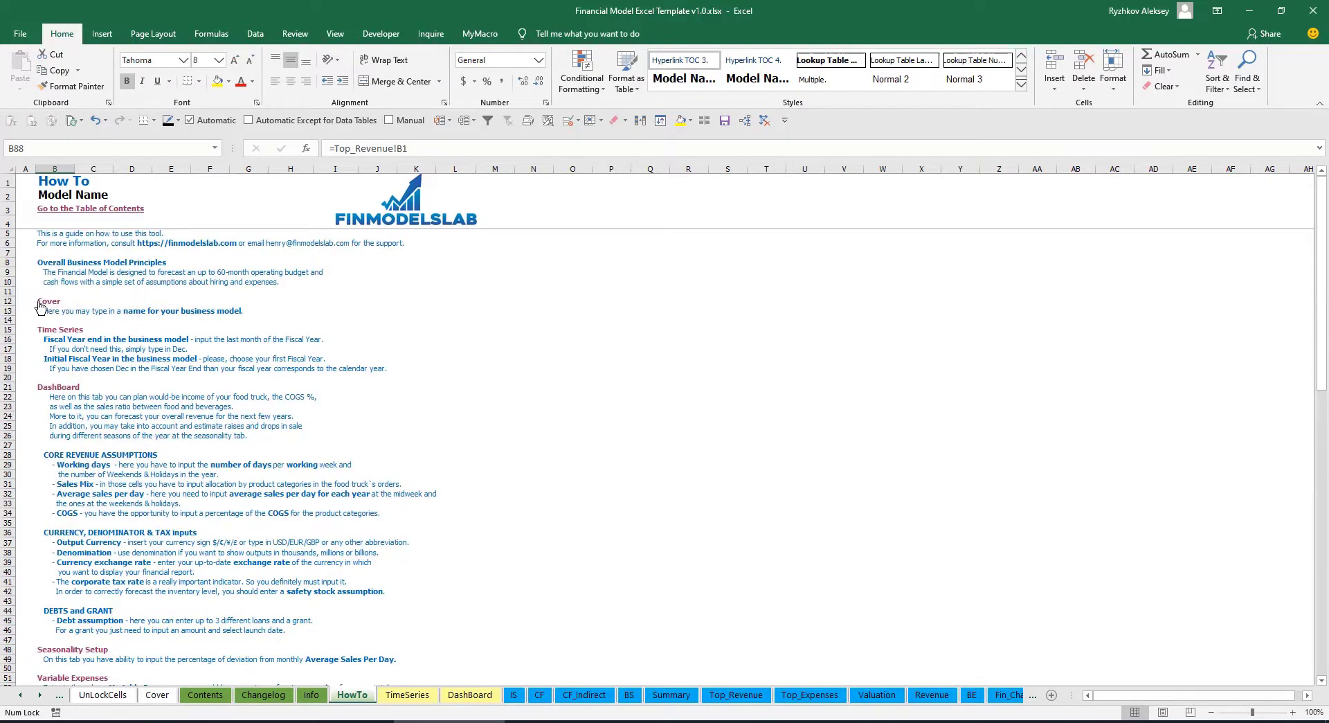
{"action": "scroll", "coordinate": [63, 396], "scroll_direction": "down", "scroll_amount": 9}
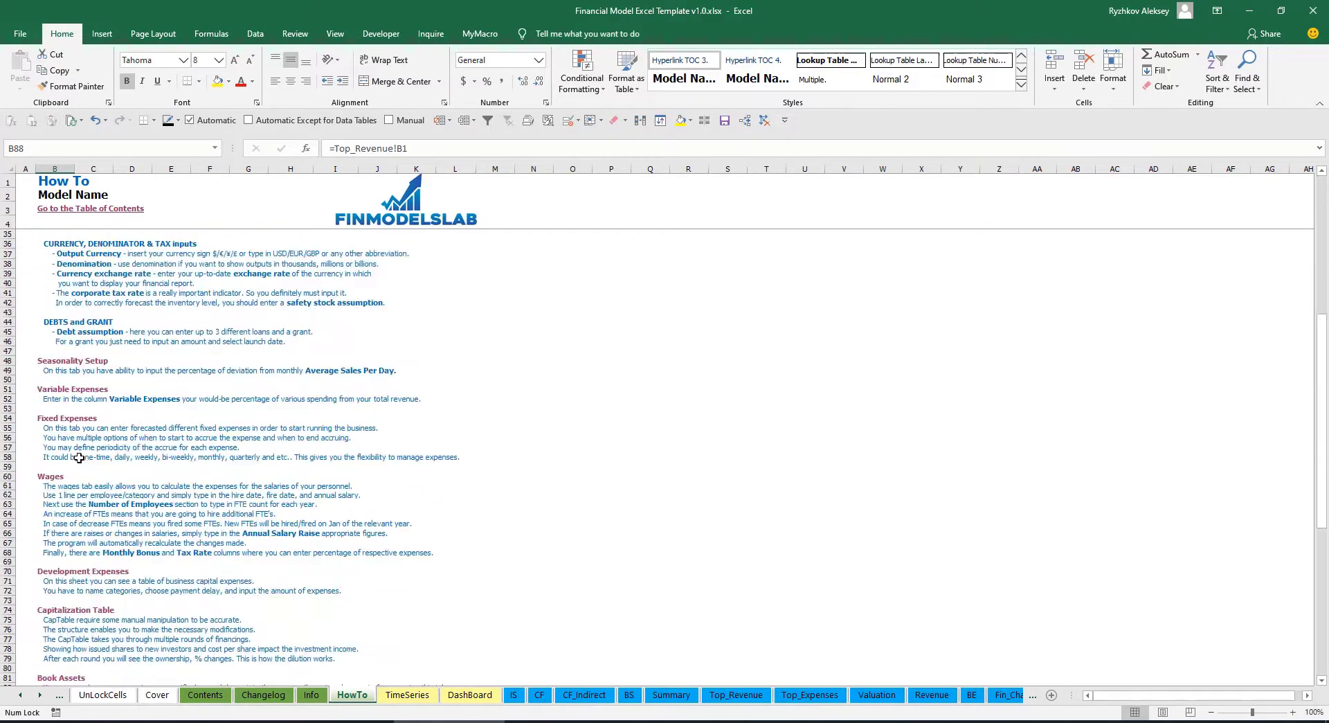
{"action": "scroll", "coordinate": [62, 392], "scroll_direction": "down", "scroll_amount": 3}
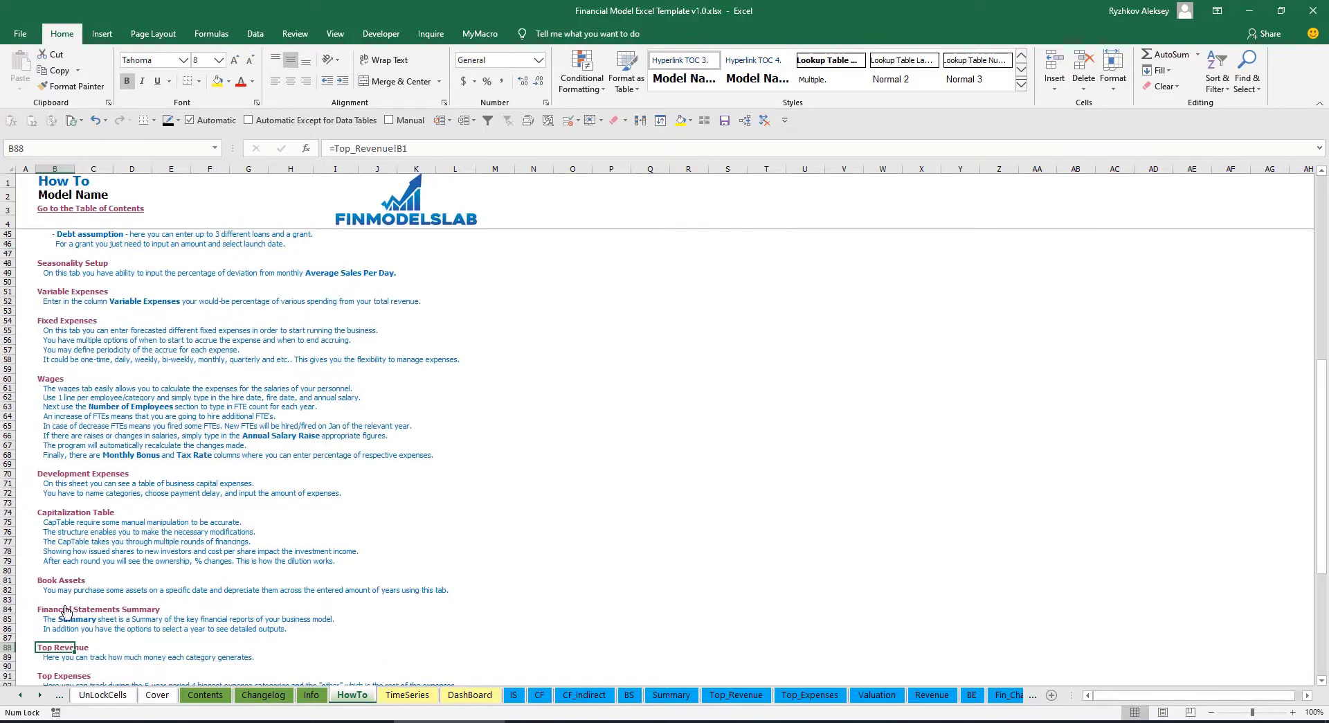
{"action": "left_click", "coordinate": [49, 586]}
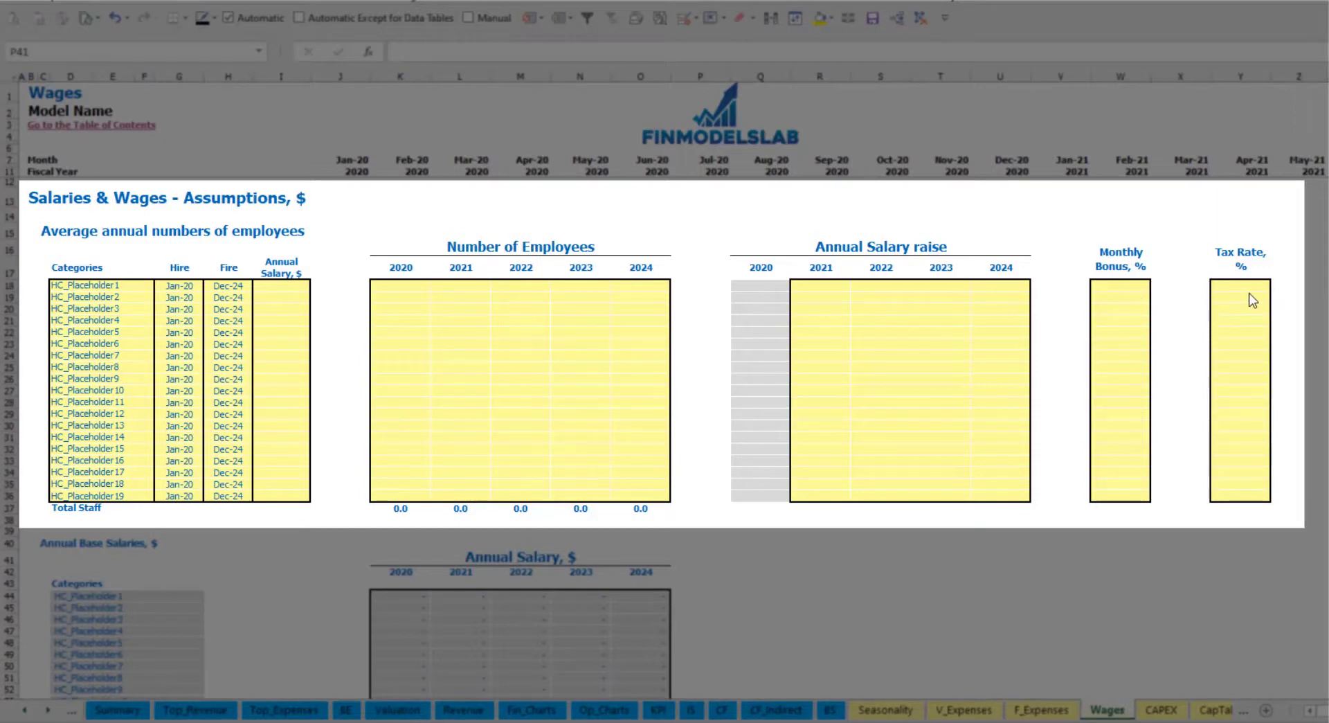
Name the first staff category on the Wages sheet CFO and set its hire date to Mar-20.
{"action": "left_click", "coordinate": [135, 286]}
{"action": "type", "text": "CF"}
{"action": "key", "text": "Return"}
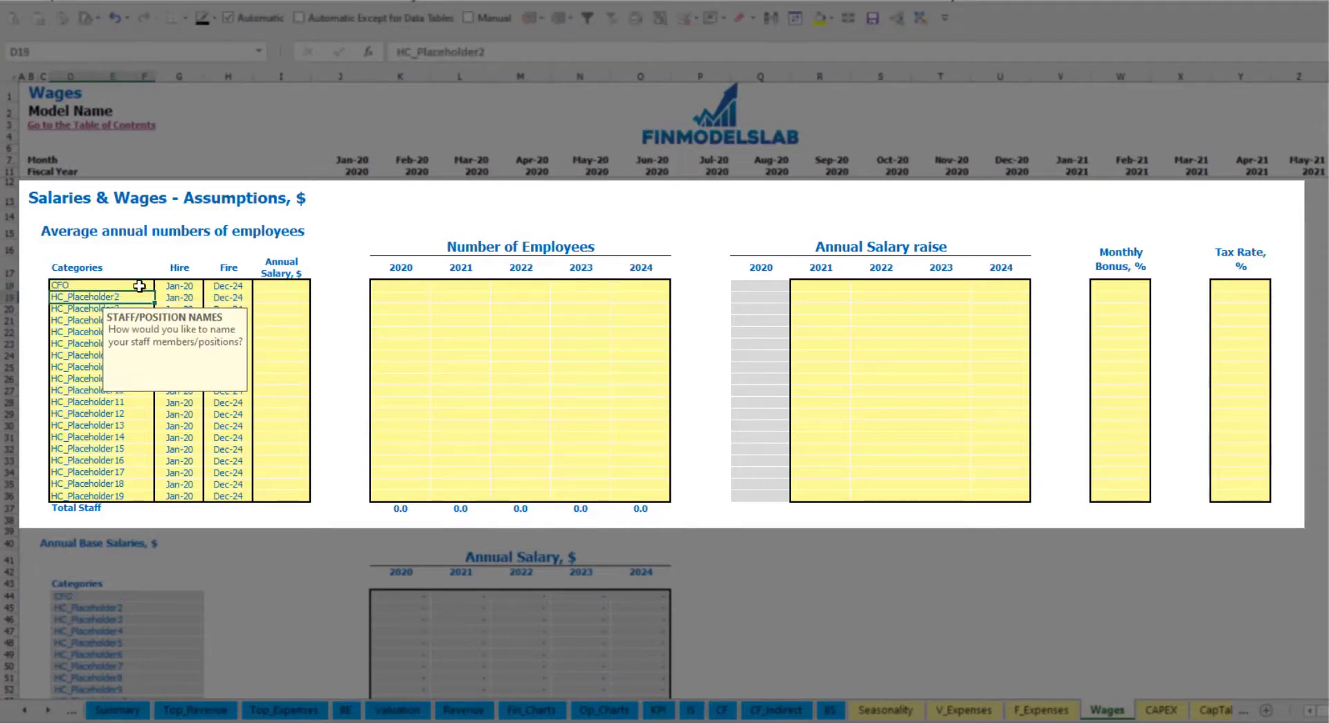
{"action": "left_click", "coordinate": [182, 286]}
{"action": "left_click", "coordinate": [209, 285]}
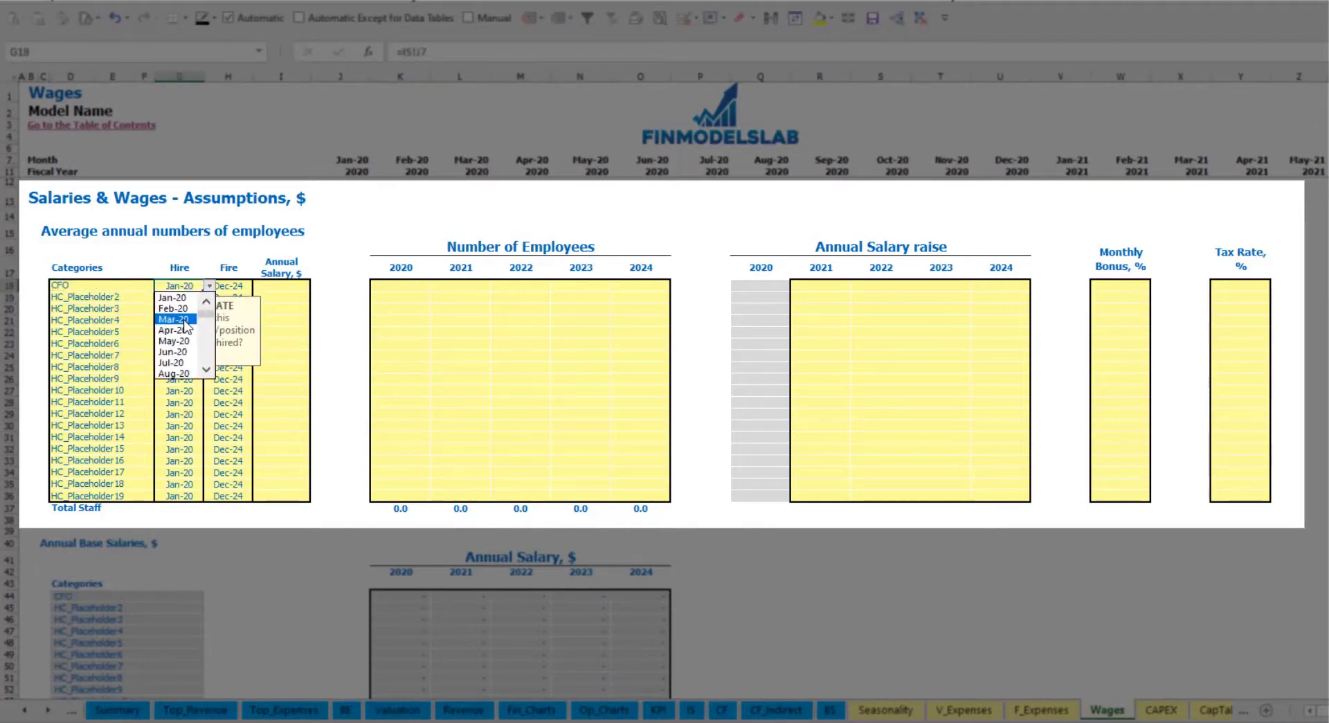
{"action": "left_click", "coordinate": [185, 319]}
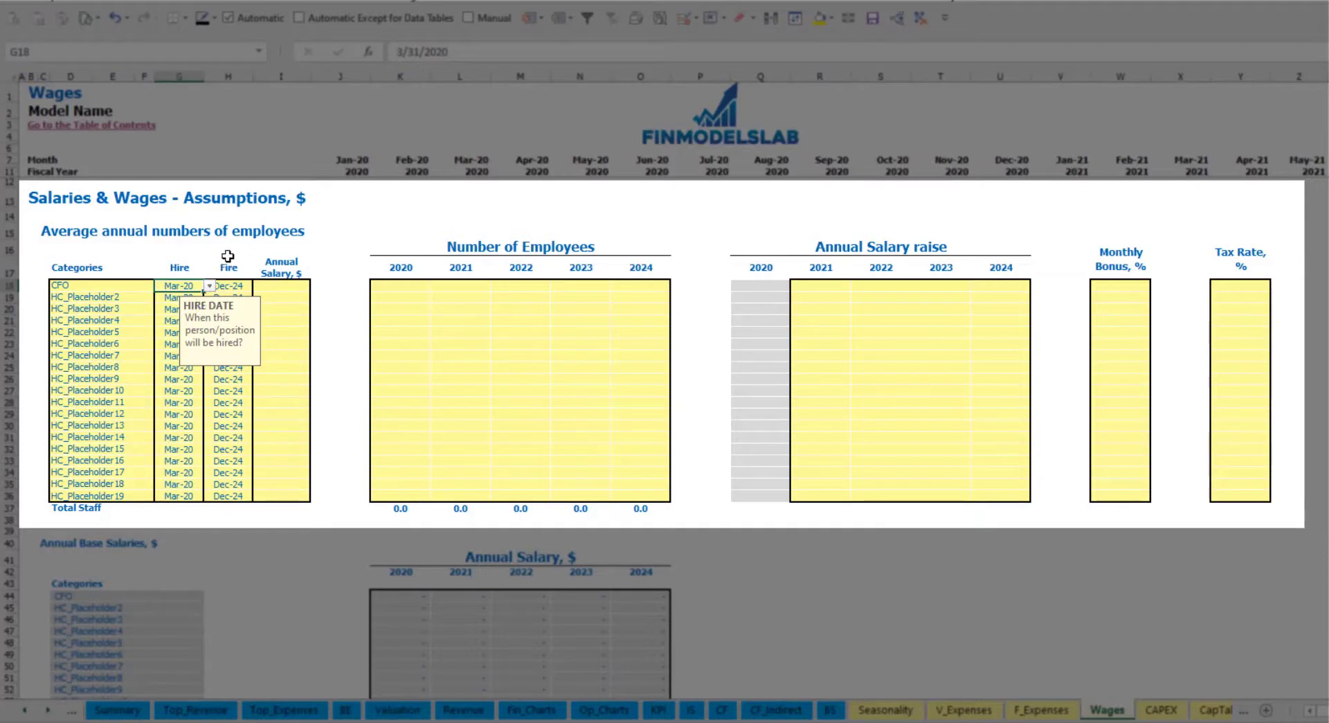
Check the CFO's fire date and set the annual salary to 50,000.
{"action": "left_click", "coordinate": [228, 286]}
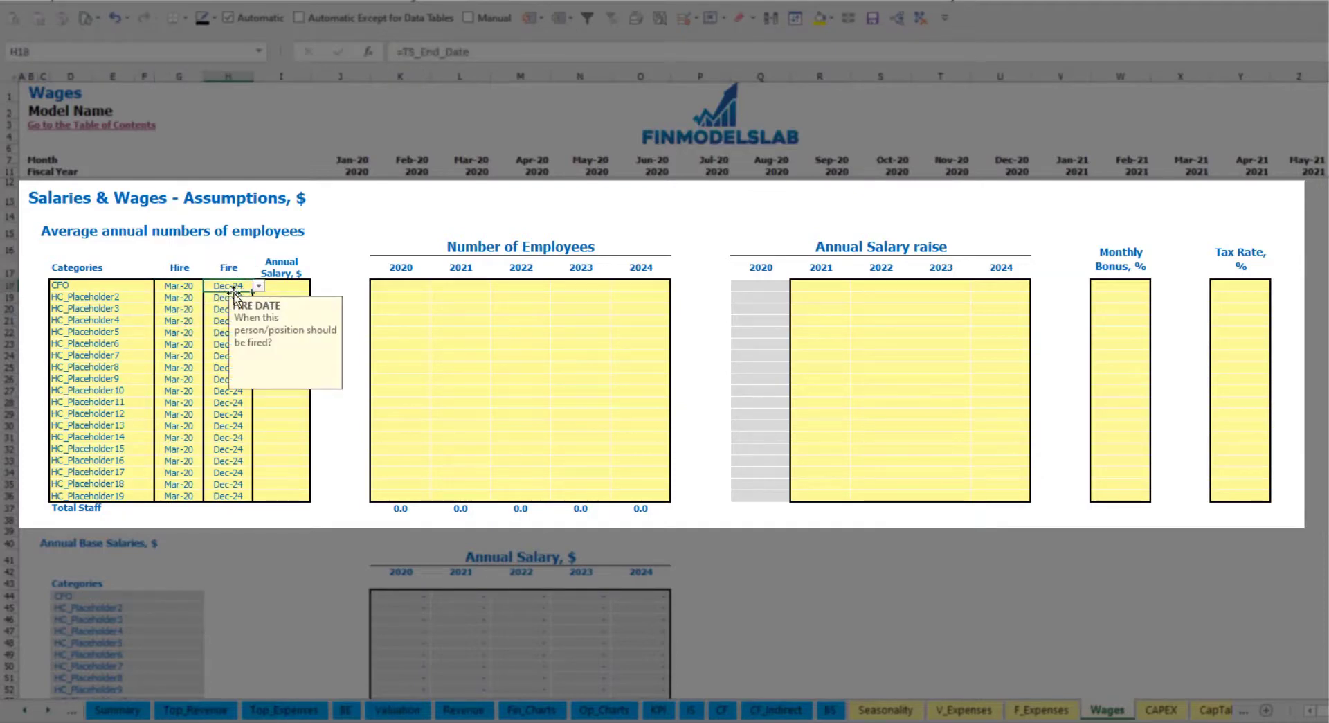
{"action": "left_click", "coordinate": [286, 288]}
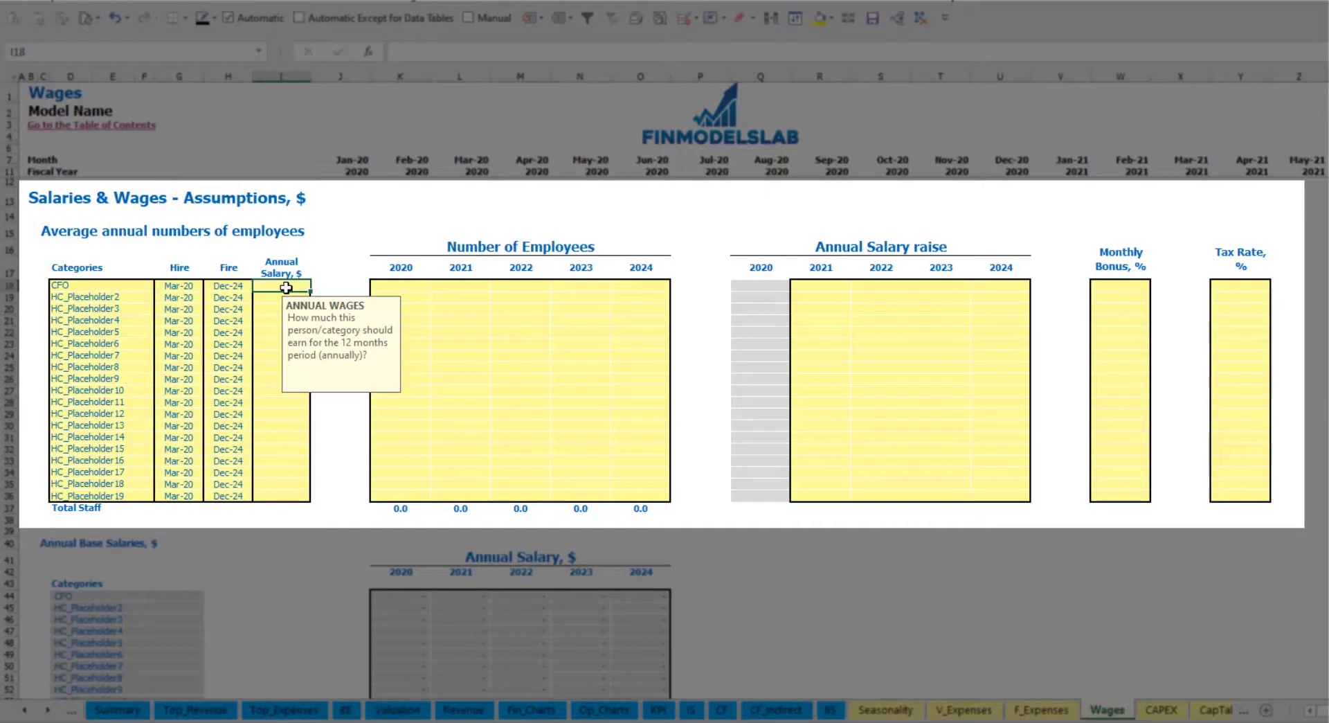
{"action": "type", "text": "5"}
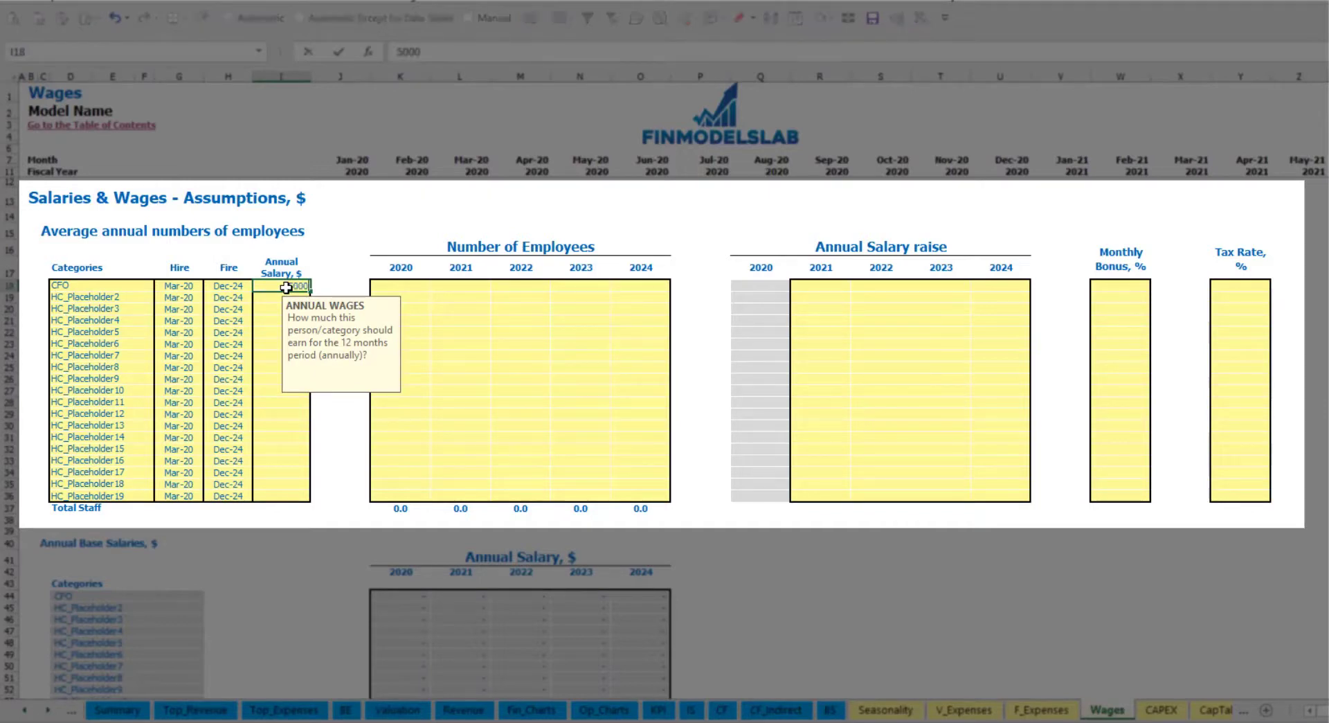
{"action": "type", "text": "0,000"}
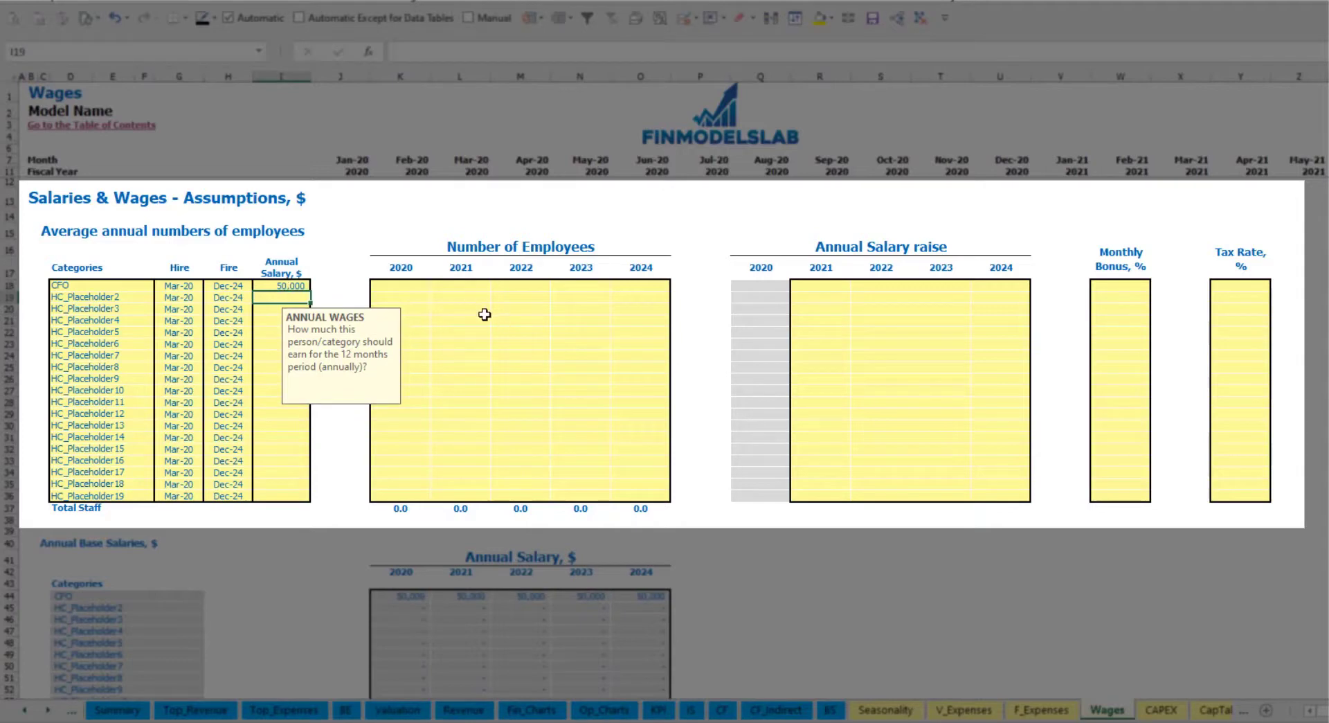
Set the CFO's number of employees to 1 for each year from 2020 to 2024.
{"action": "left_click", "coordinate": [417, 289]}
{"action": "type", "text": "1"}
{"action": "key", "text": "Tab"}
{"action": "type", "text": "1"}
{"action": "key", "text": "Tab"}
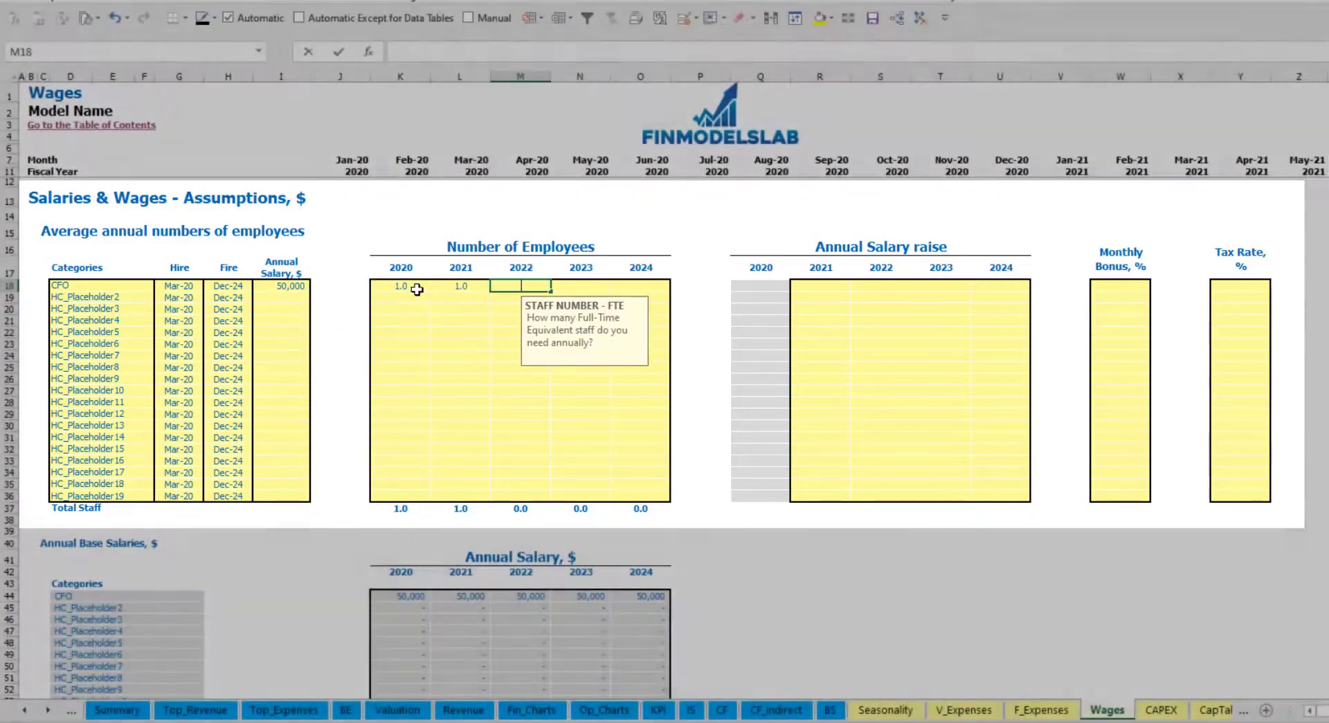
{"action": "type", "text": "1\t1"}
{"action": "key", "text": "Tab"}
{"action": "type", "text": "1"}
{"action": "key", "text": "Tab"}
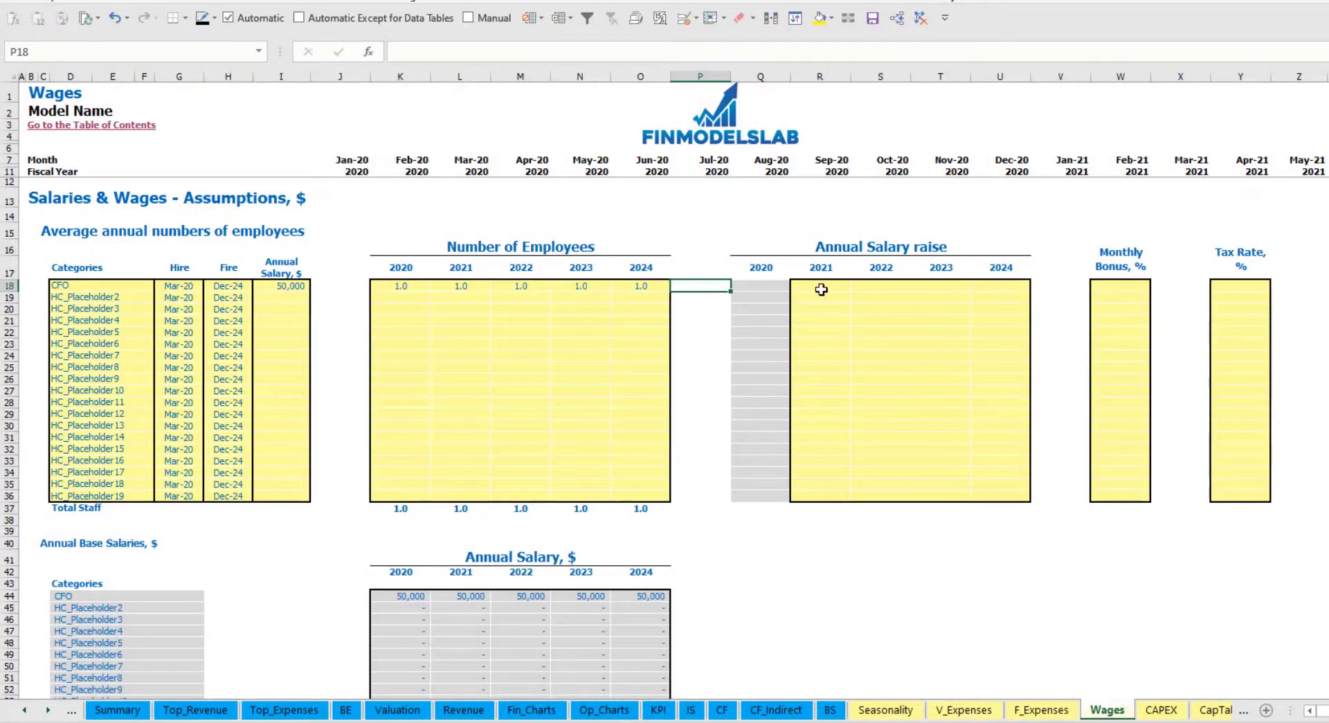
Examine the CFO's monthly headcount in the Total Staff Numbers table across the full forecast period.
{"action": "scroll", "coordinate": [703, 400], "scroll_direction": "down", "scroll_amount": 3}
{"action": "scroll", "coordinate": [698, 405], "scroll_direction": "up", "scroll_amount": 3}
{"action": "scroll", "coordinate": [547, 481], "scroll_direction": "down", "scroll_amount": 13}
{"action": "left_click", "coordinate": [479, 371]}
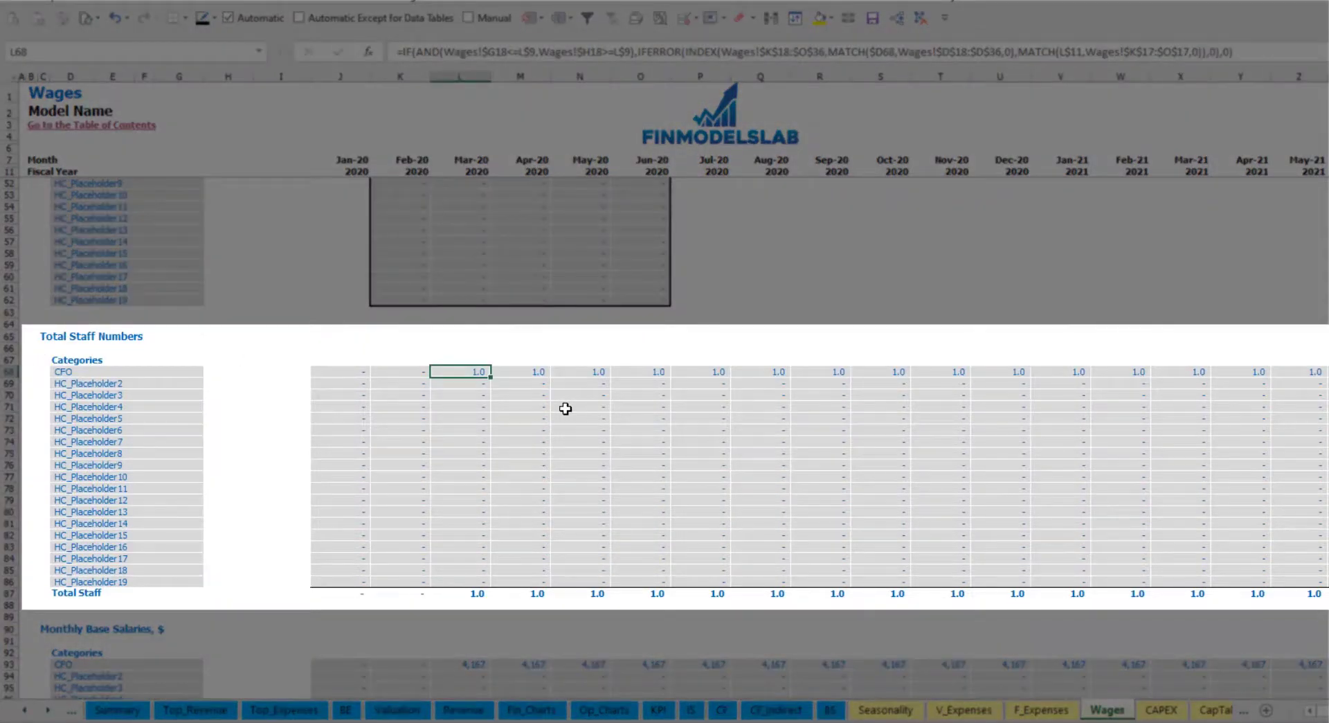
{"action": "key", "text": "ctrl+Right"}
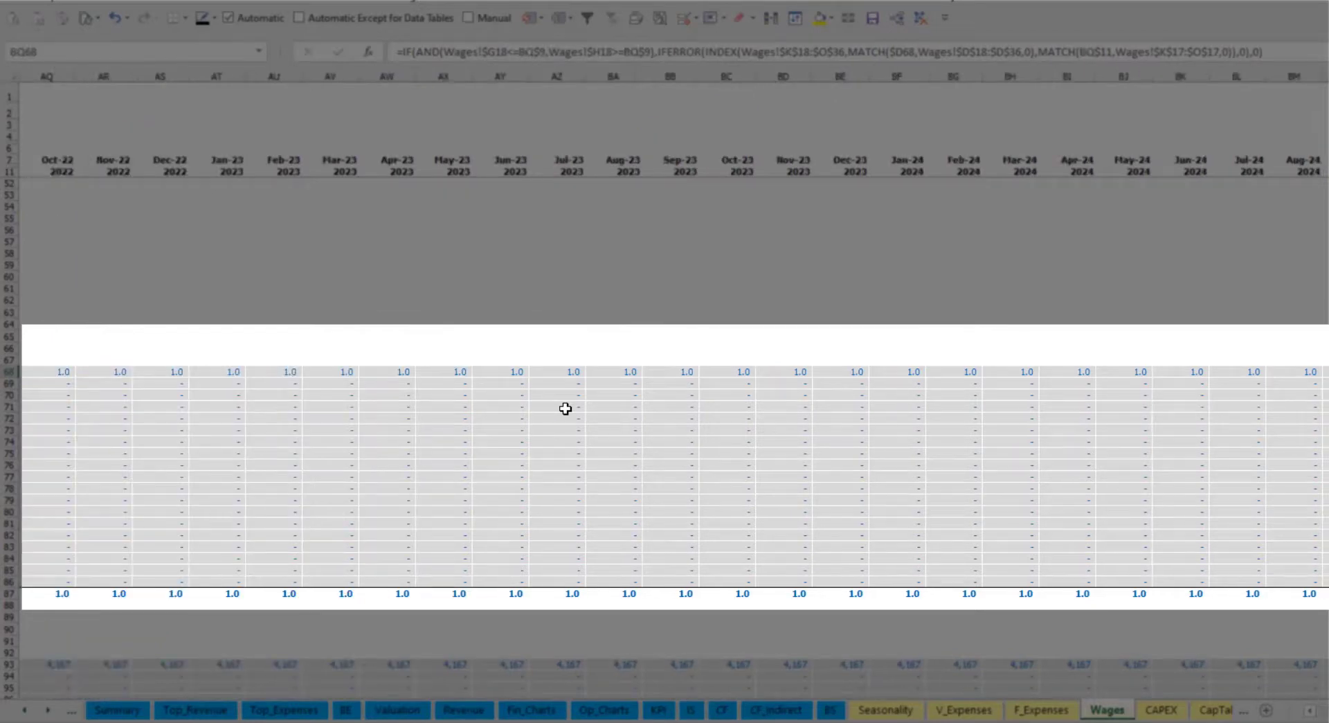
{"action": "key", "text": "ctrl+Left"}
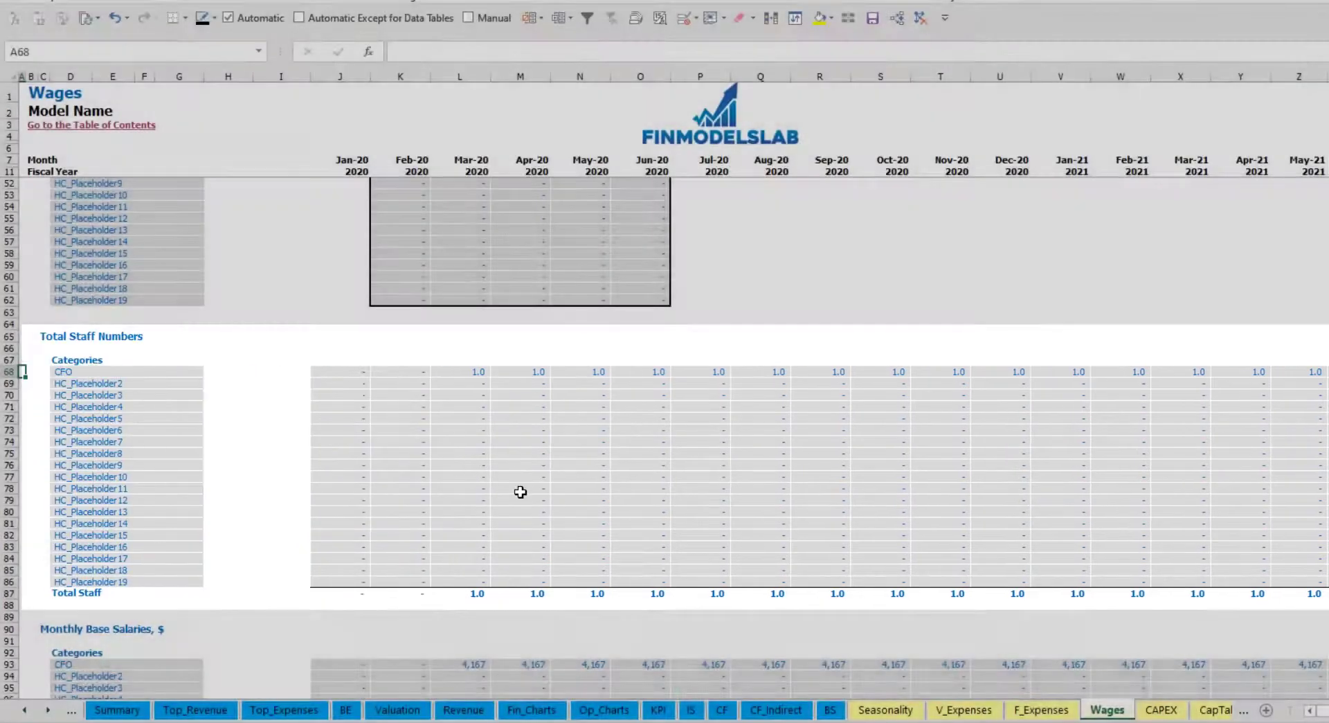
Set the CFO's annual salary raise to 5% for 2021 and copy it across 2022 to 2024.
{"action": "scroll", "coordinate": [581, 374], "scroll_direction": "up", "scroll_amount": 13}
{"action": "left_click", "coordinate": [827, 288]}
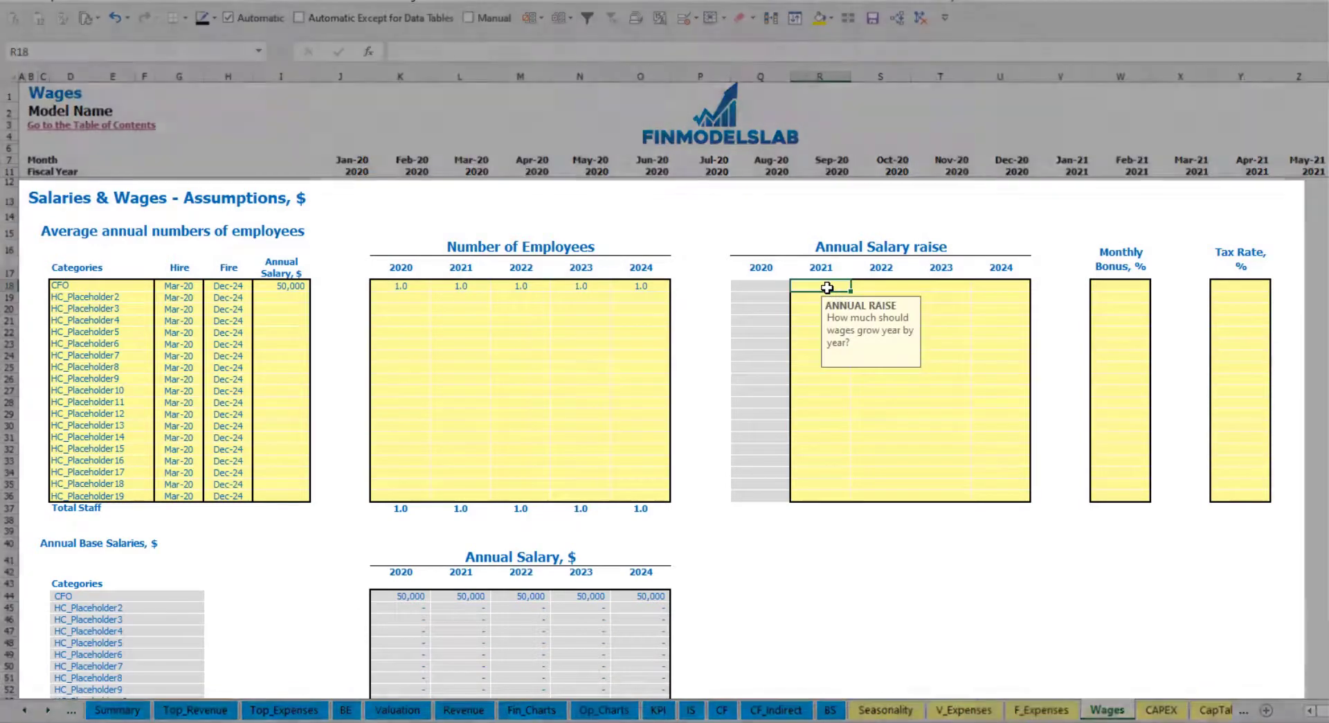
{"action": "type", "text": "5%"}
{"action": "key", "text": "Return"}
{"action": "key", "text": "Up"}
{"action": "key", "text": "ctrl+c"}
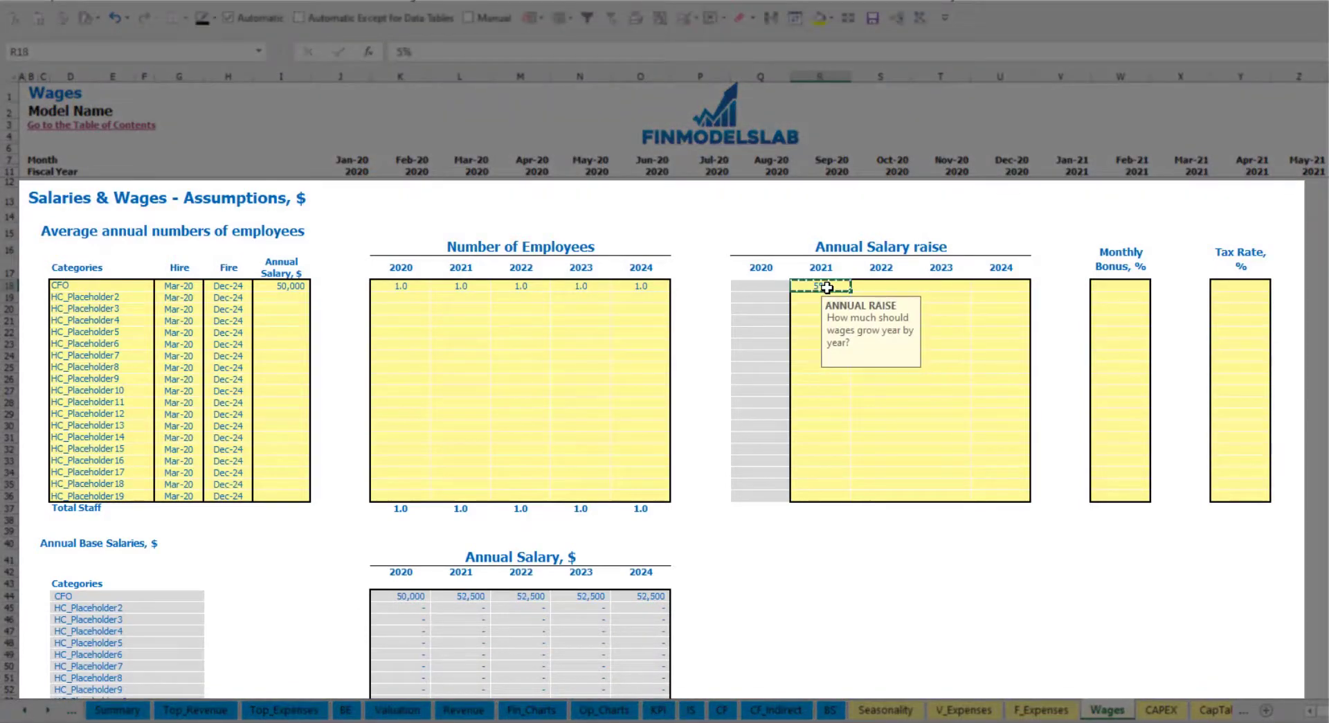
{"action": "key", "text": "Right"}
{"action": "key", "text": "shift+Right"}
{"action": "key", "text": "shift+Right"}
{"action": "key", "text": "ctrl+v"}
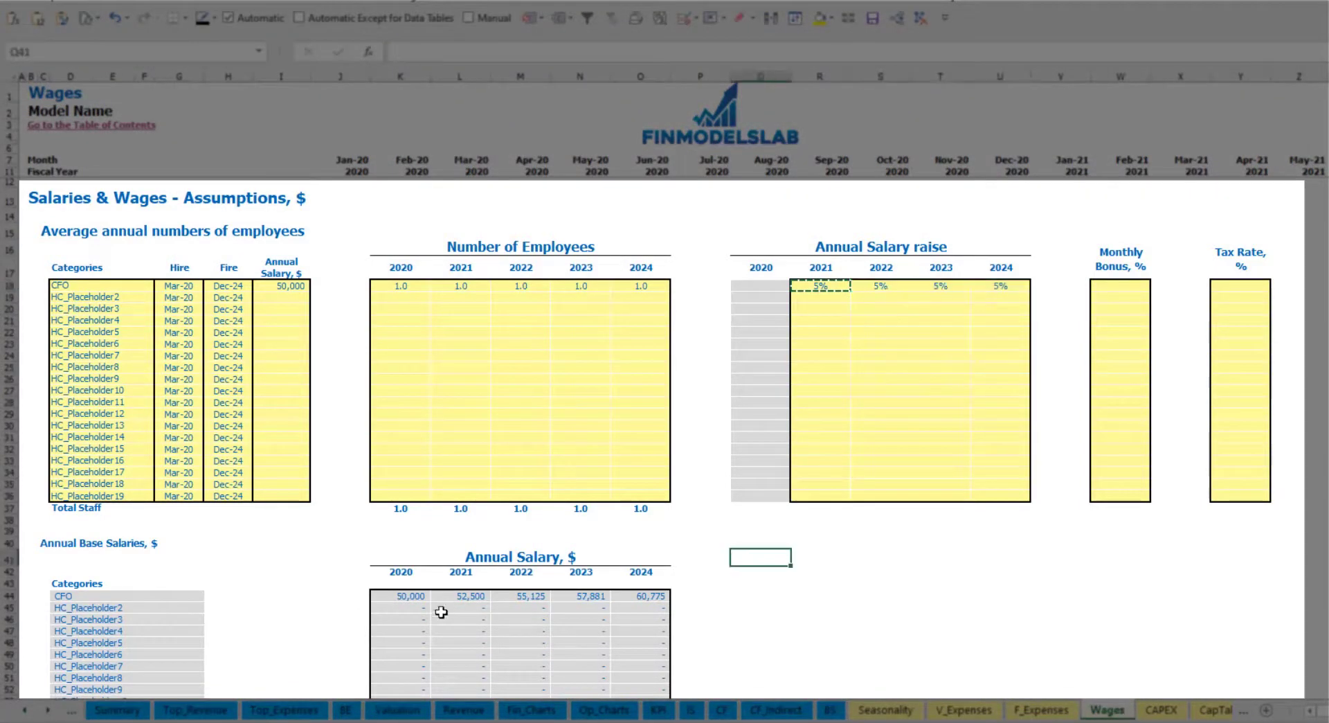
Examine how the CFO's annual base salaries derive from the annual salary and the yearly raise percentages.
{"action": "left_click_drag", "start_coordinate": [418, 598], "coordinate": [637, 594]}
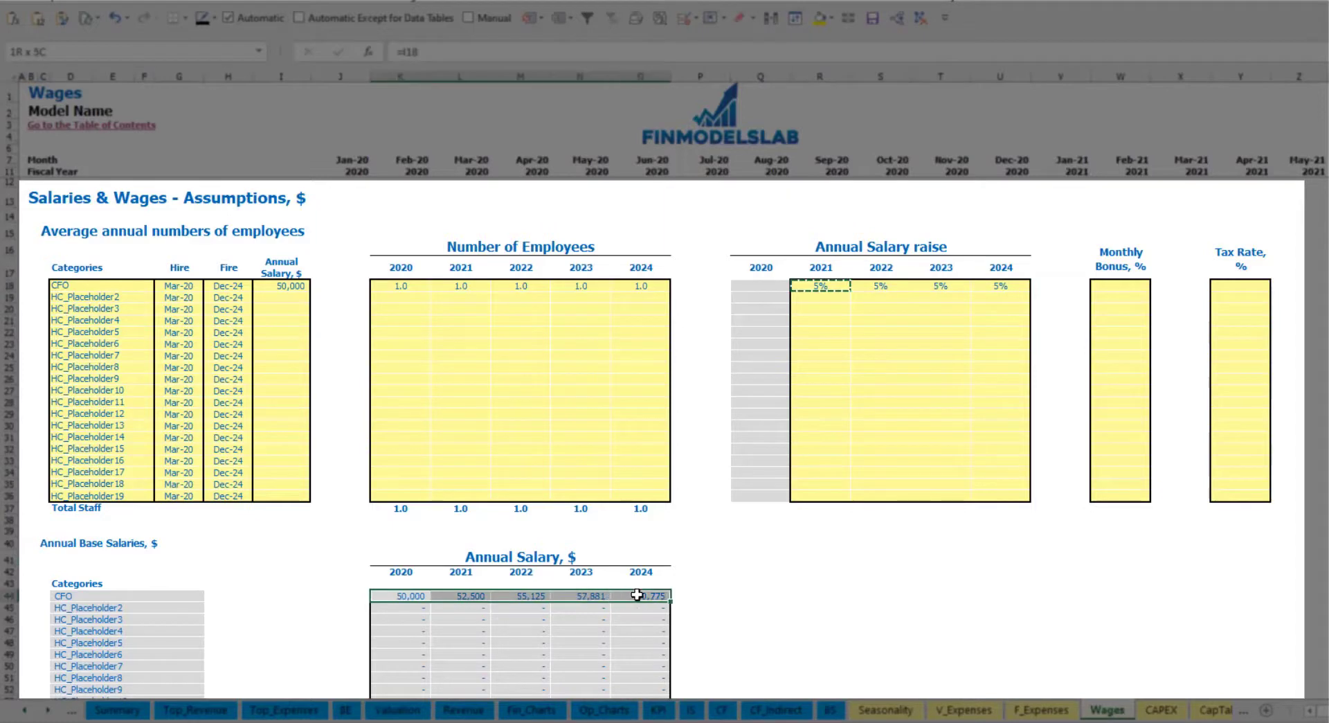
{"action": "left_click", "coordinate": [468, 608]}
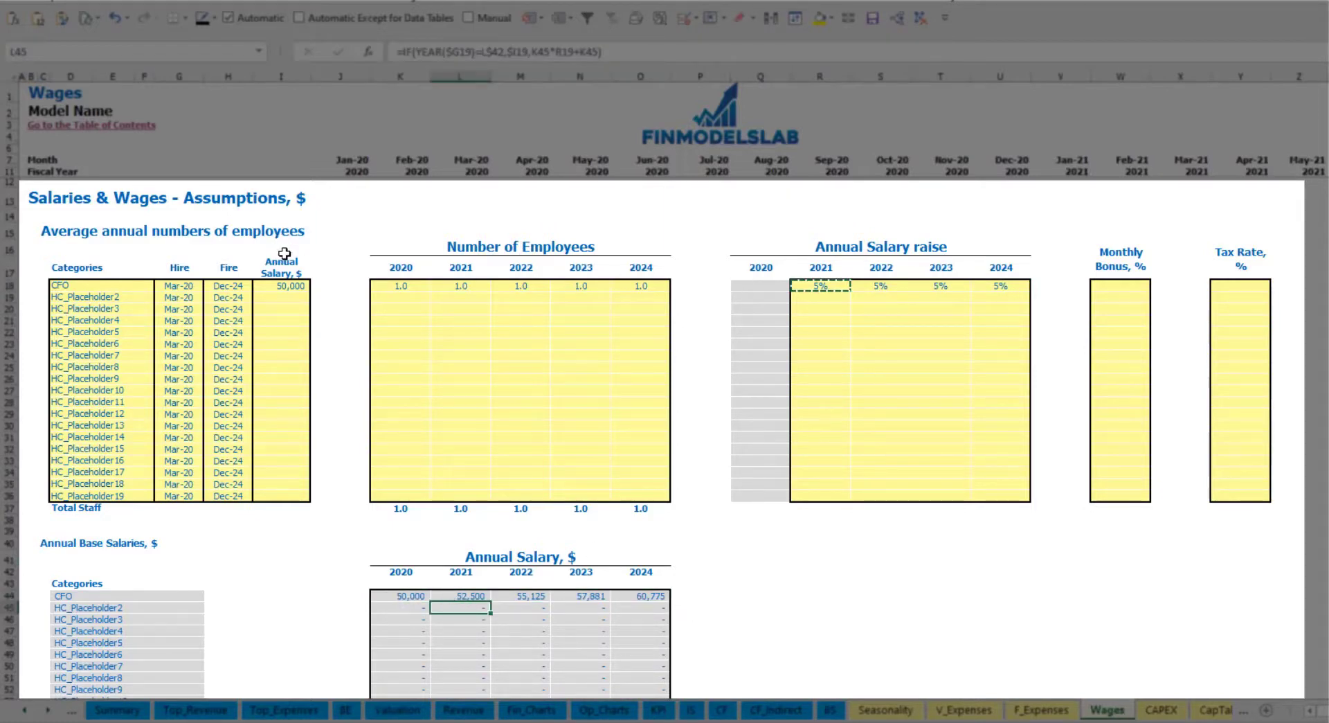
{"action": "left_click", "coordinate": [291, 286]}
{"action": "left_click_drag", "start_coordinate": [840, 286], "coordinate": [991, 288]}
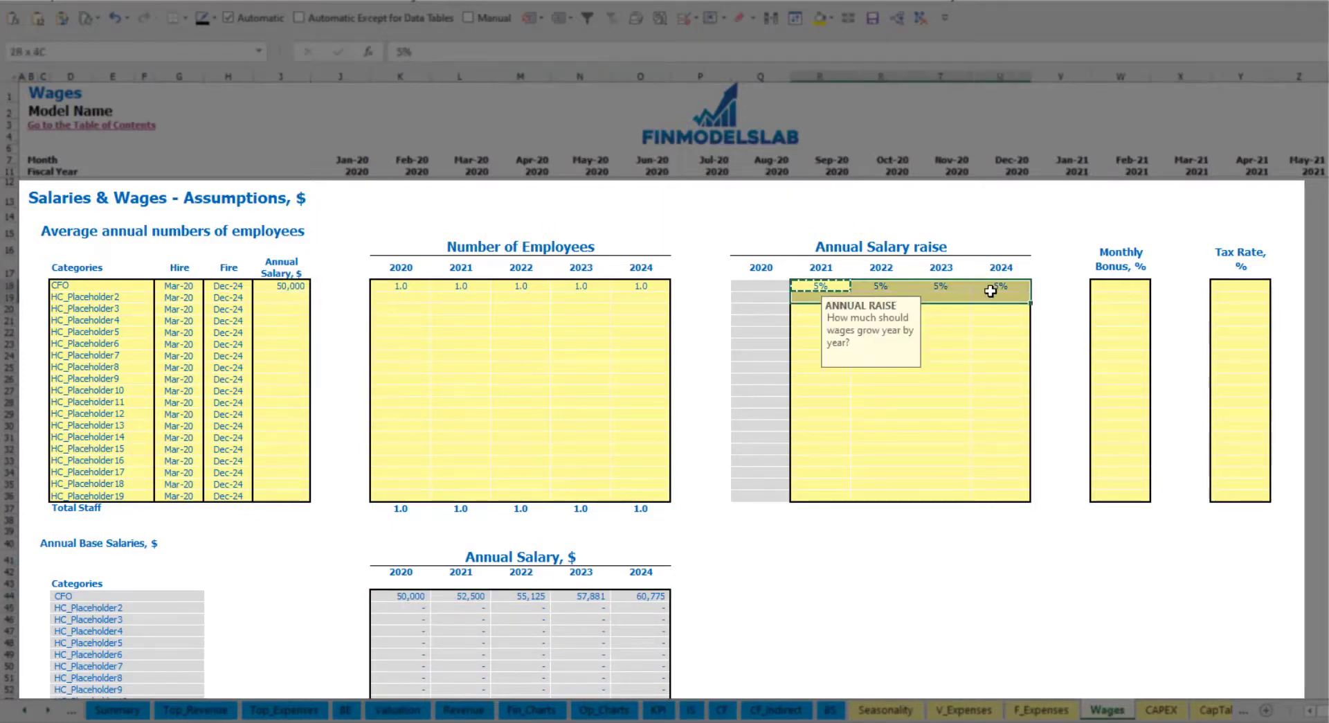
{"action": "left_click", "coordinate": [459, 596]}
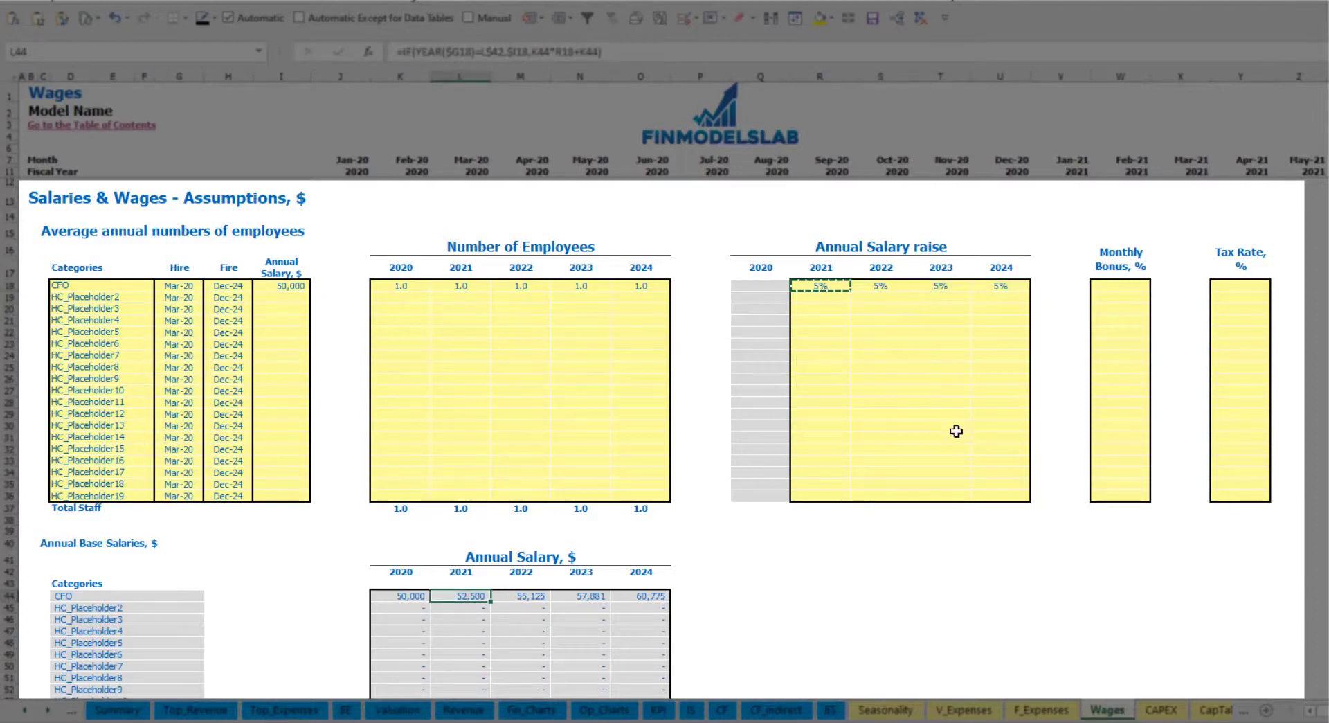
Set the CFO's monthly bonus to 10% and tax rate to 5%.
{"action": "left_click", "coordinate": [1126, 285]}
{"action": "type", "text": "10%"}
{"action": "key", "text": "Return"}
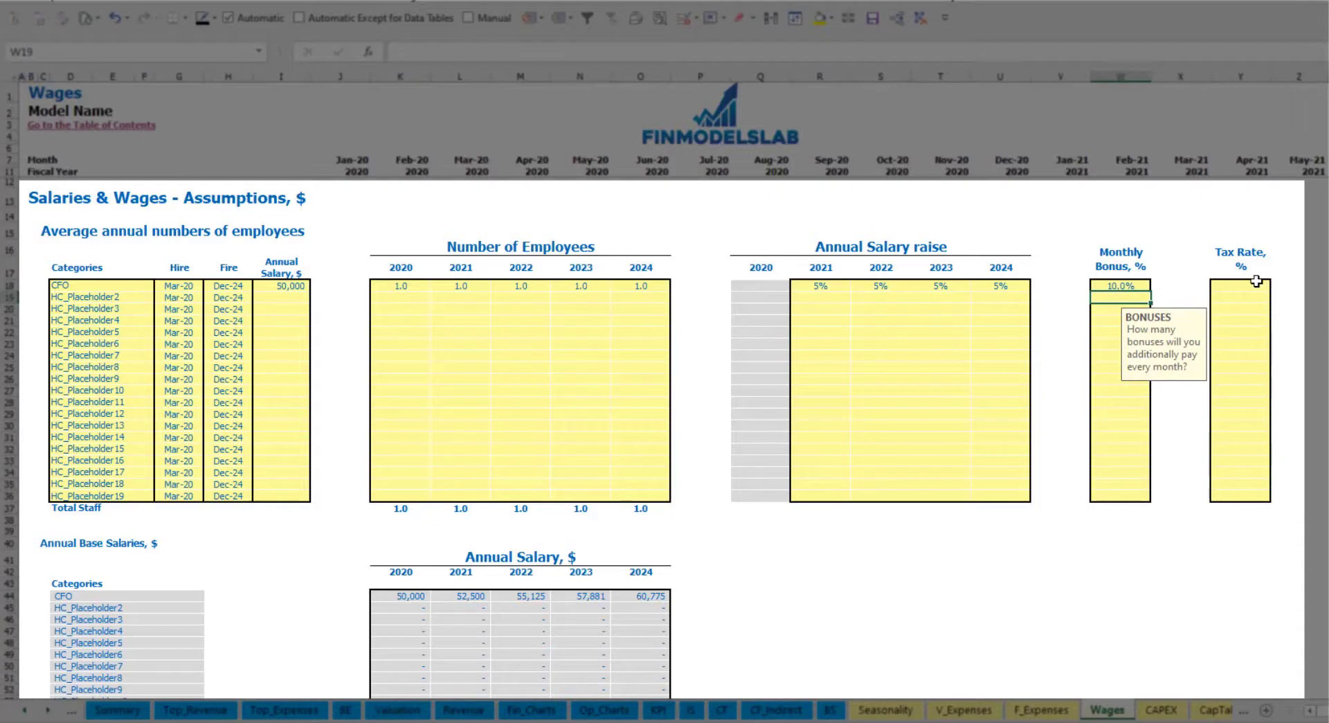
{"action": "left_click", "coordinate": [1253, 283]}
{"action": "key", "text": "Return"}
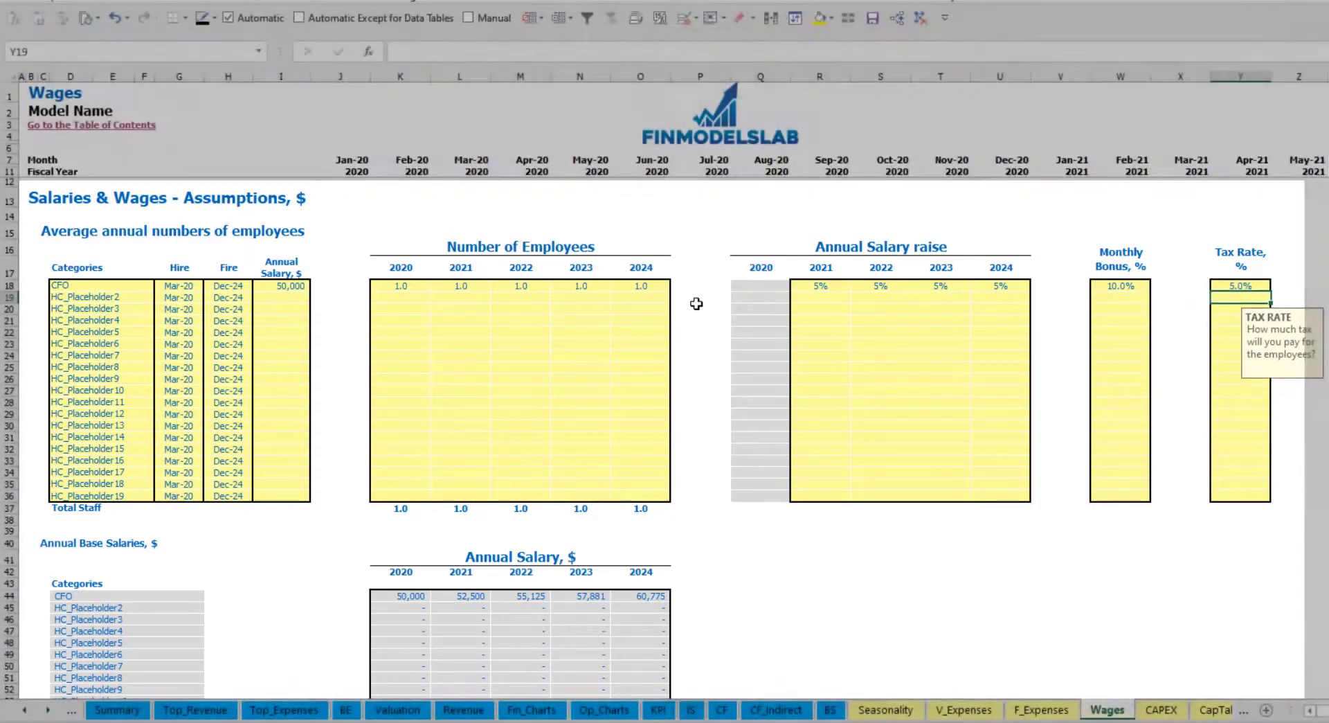
Examine how the CFO's monthly base salary, monthly bonus and monthly base taxes are calculated below the wage assumptions.
{"action": "scroll", "coordinate": [522, 438], "scroll_direction": "down", "scroll_amount": 13}
{"action": "scroll", "coordinate": [505, 457], "scroll_direction": "down", "scroll_amount": 6}
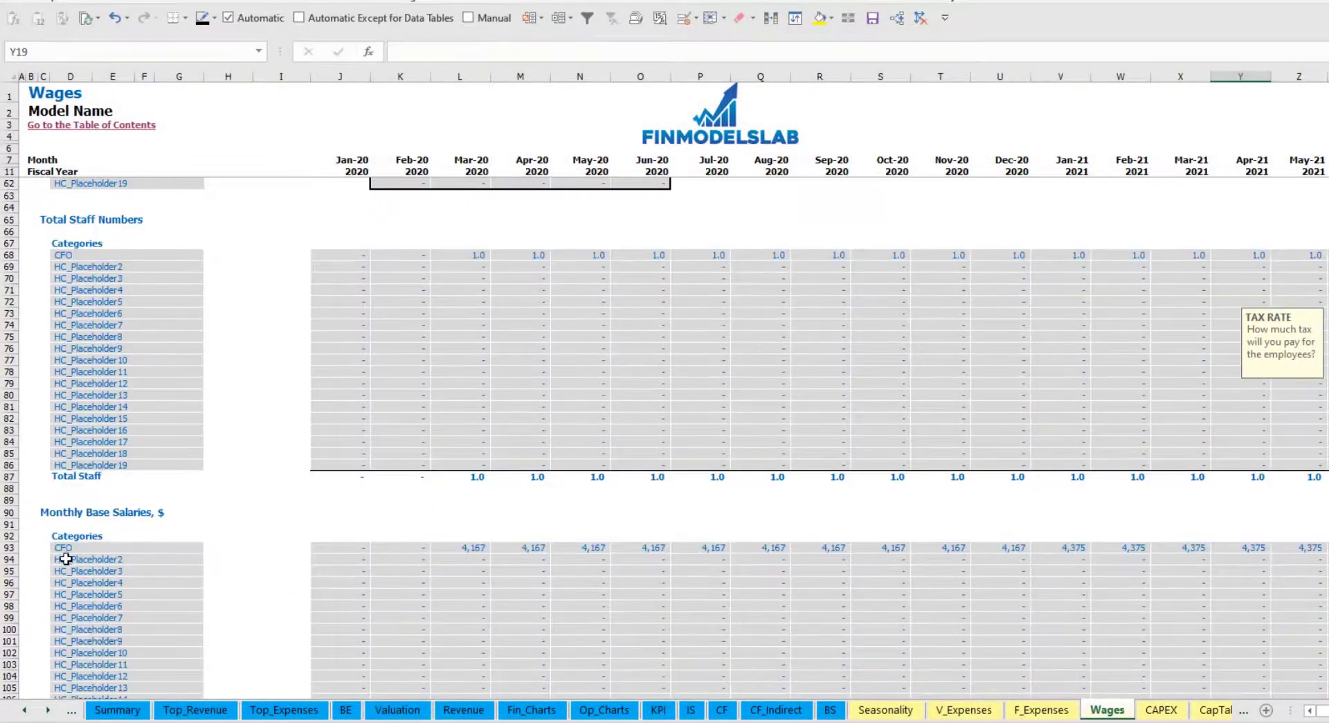
{"action": "scroll", "coordinate": [7, 550], "scroll_direction": "down", "scroll_amount": 1}
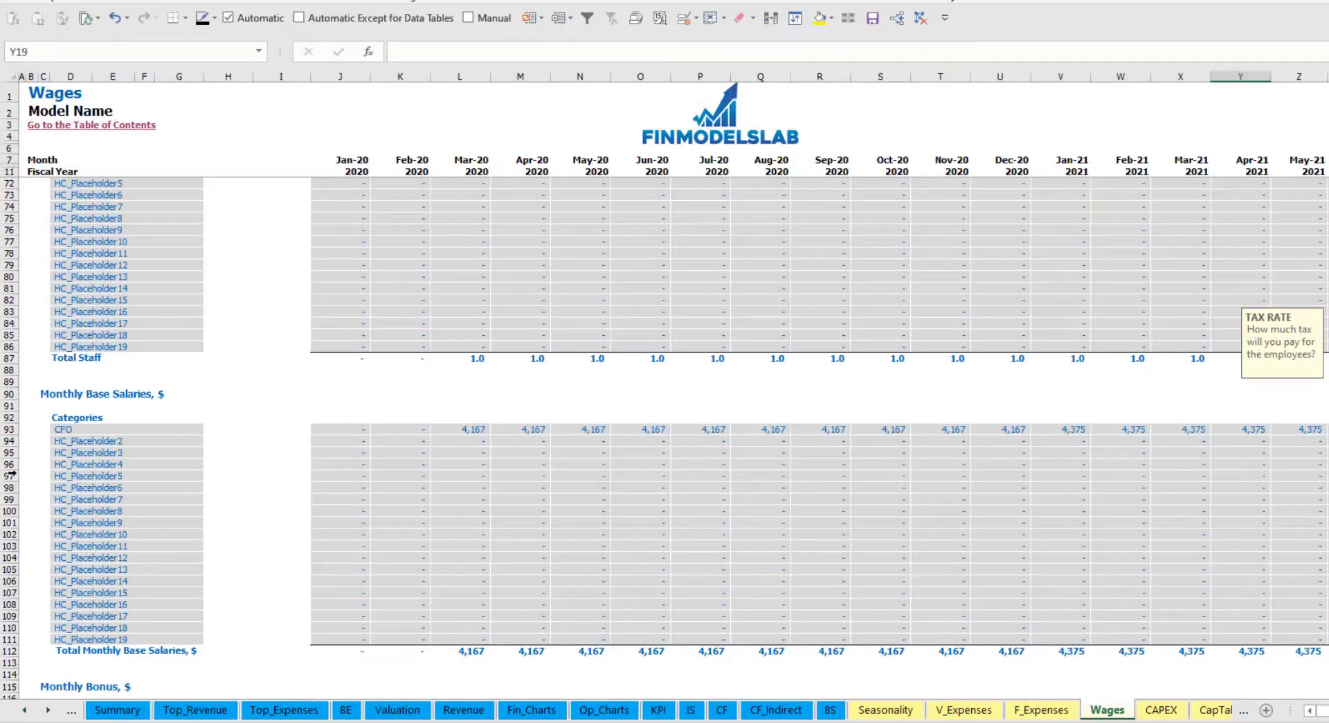
{"action": "left_click", "coordinate": [9, 430]}
{"action": "left_click", "coordinate": [478, 430]}
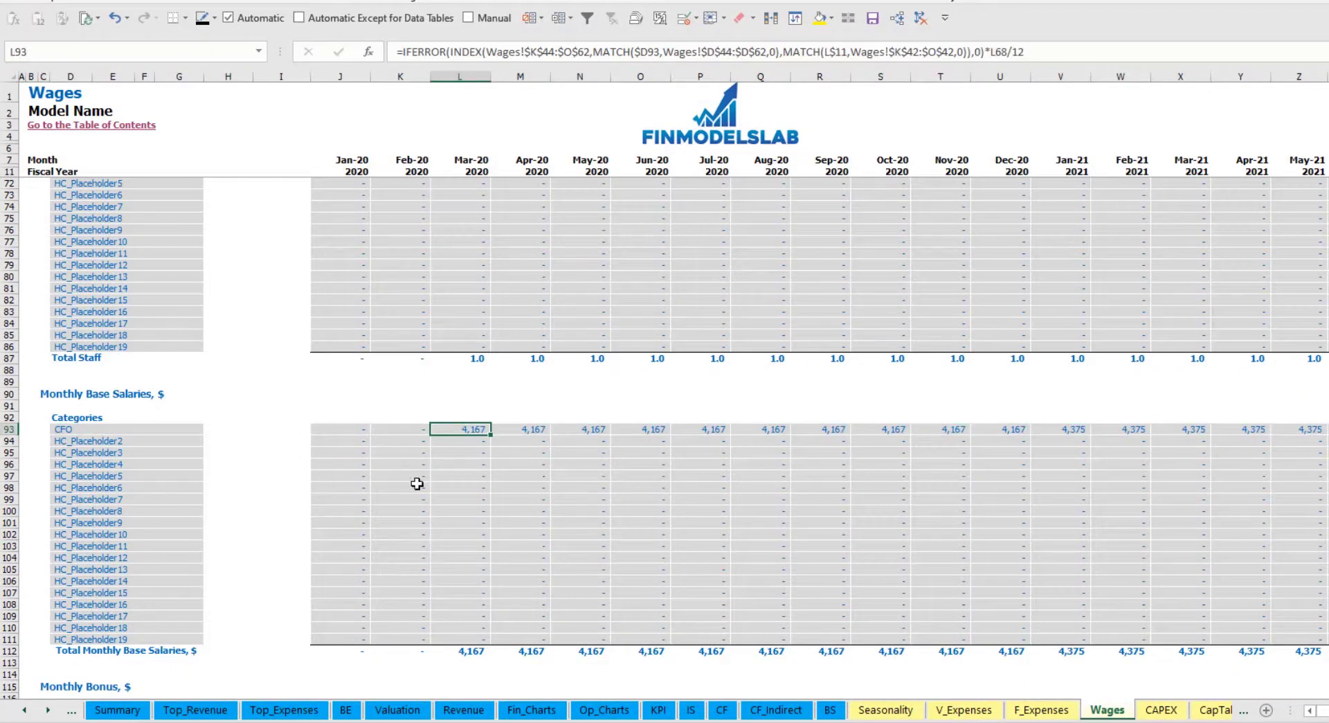
{"action": "scroll", "coordinate": [192, 518], "scroll_direction": "down", "scroll_amount": 7}
{"action": "left_click", "coordinate": [9, 487]}
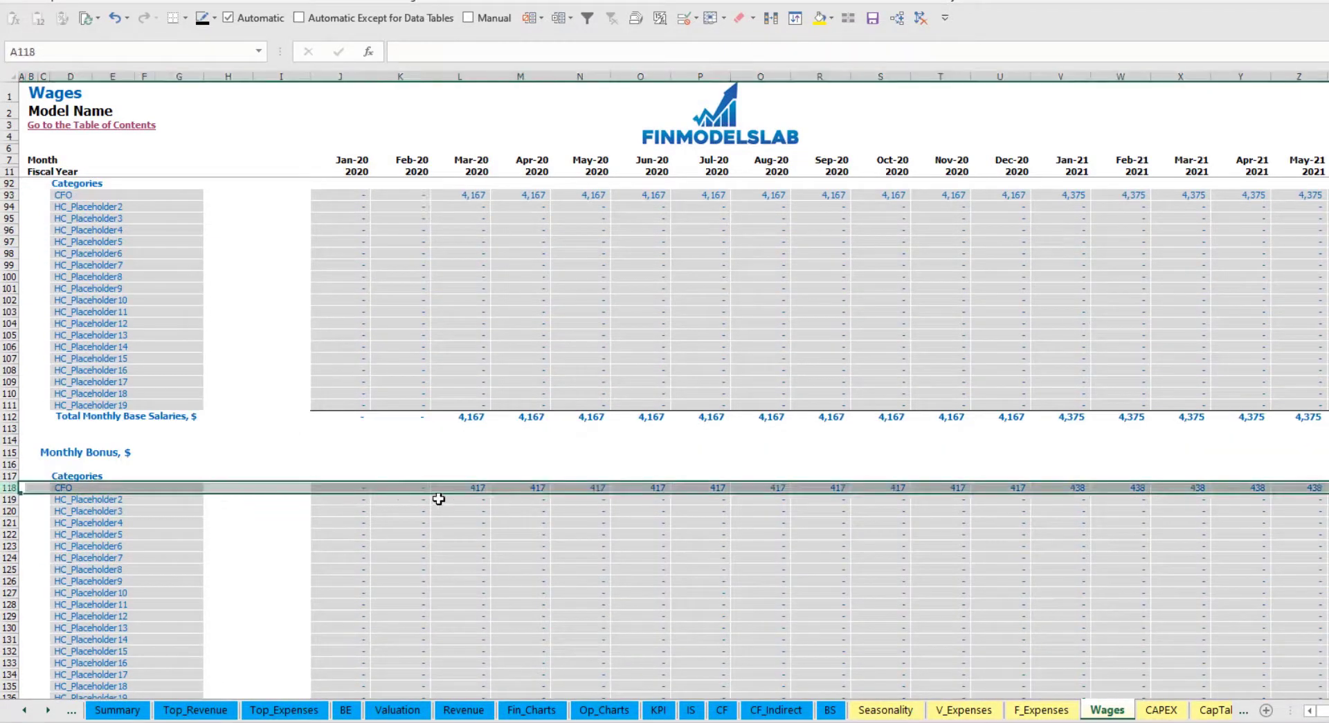
{"action": "left_click", "coordinate": [477, 487]}
{"action": "scroll", "coordinate": [83, 505], "scroll_direction": "down", "scroll_amount": 7}
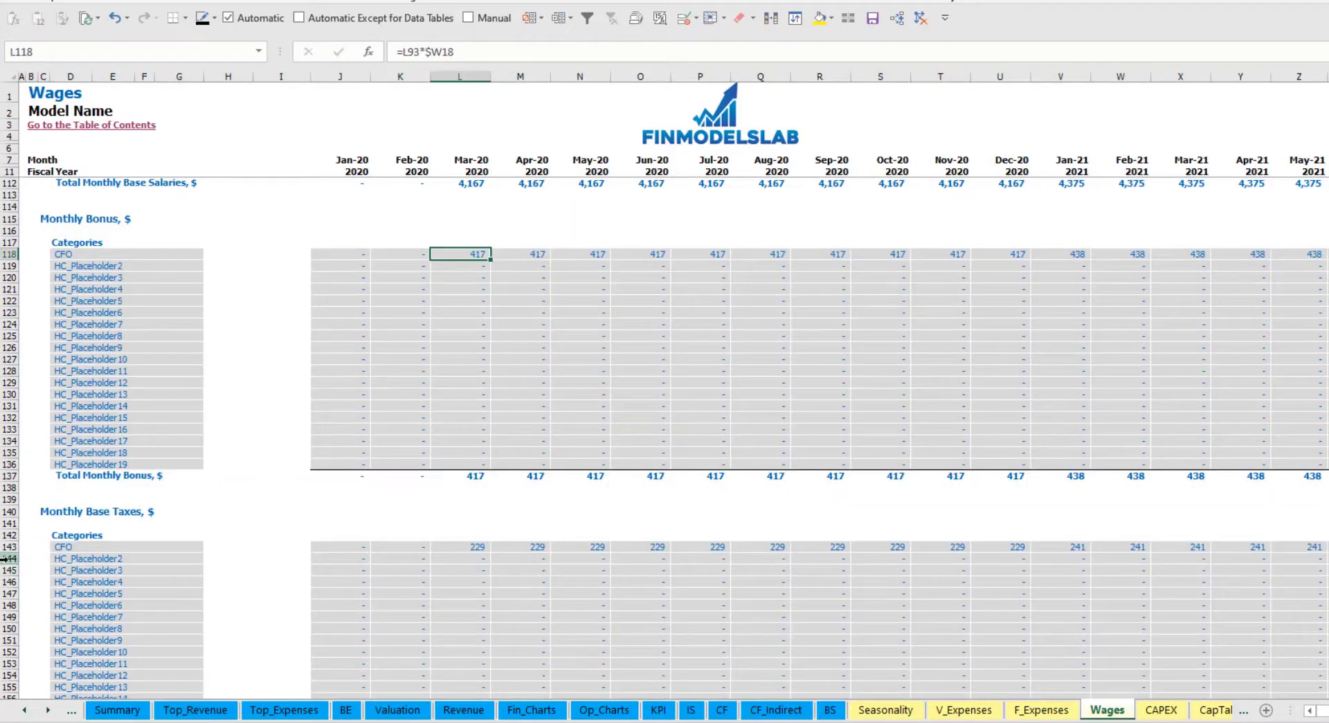
{"action": "left_click", "coordinate": [5, 546]}
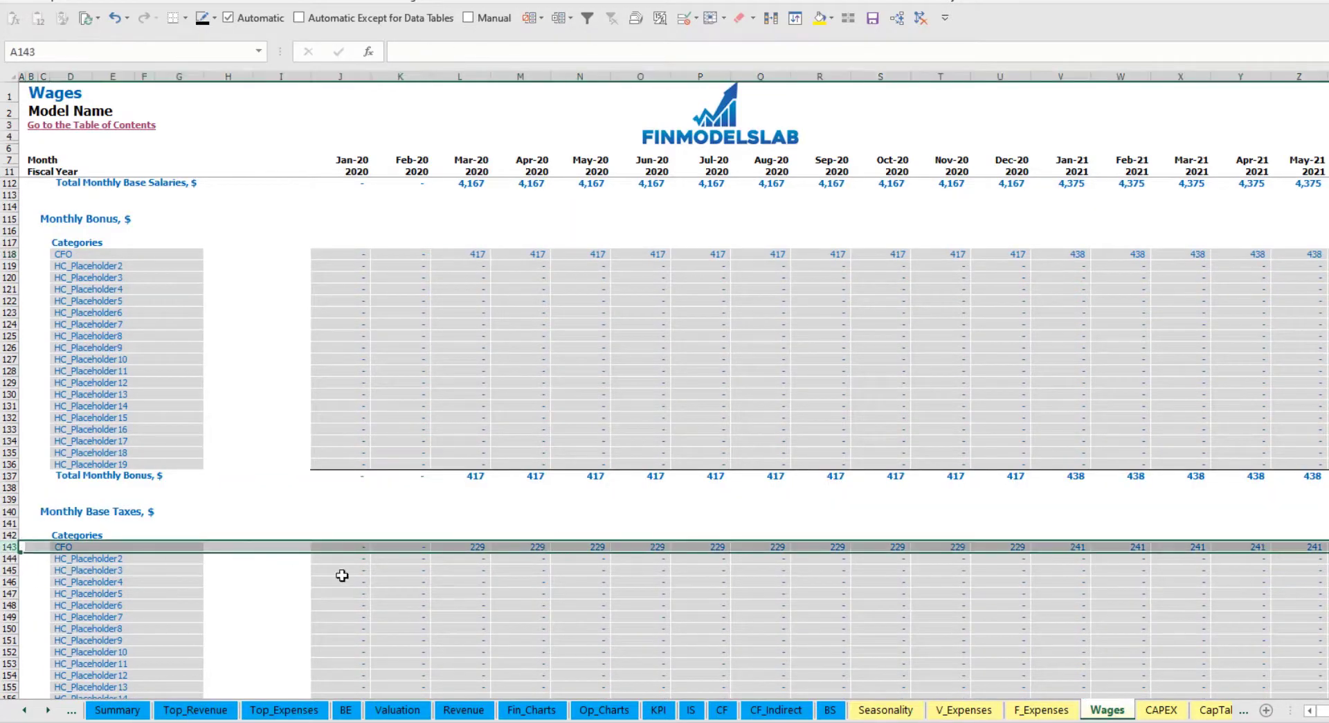
Name the second staff position Admin HC and set its hire date to Apr-20.
{"action": "scroll", "coordinate": [565, 520], "scroll_direction": "up", "scroll_amount": 20}
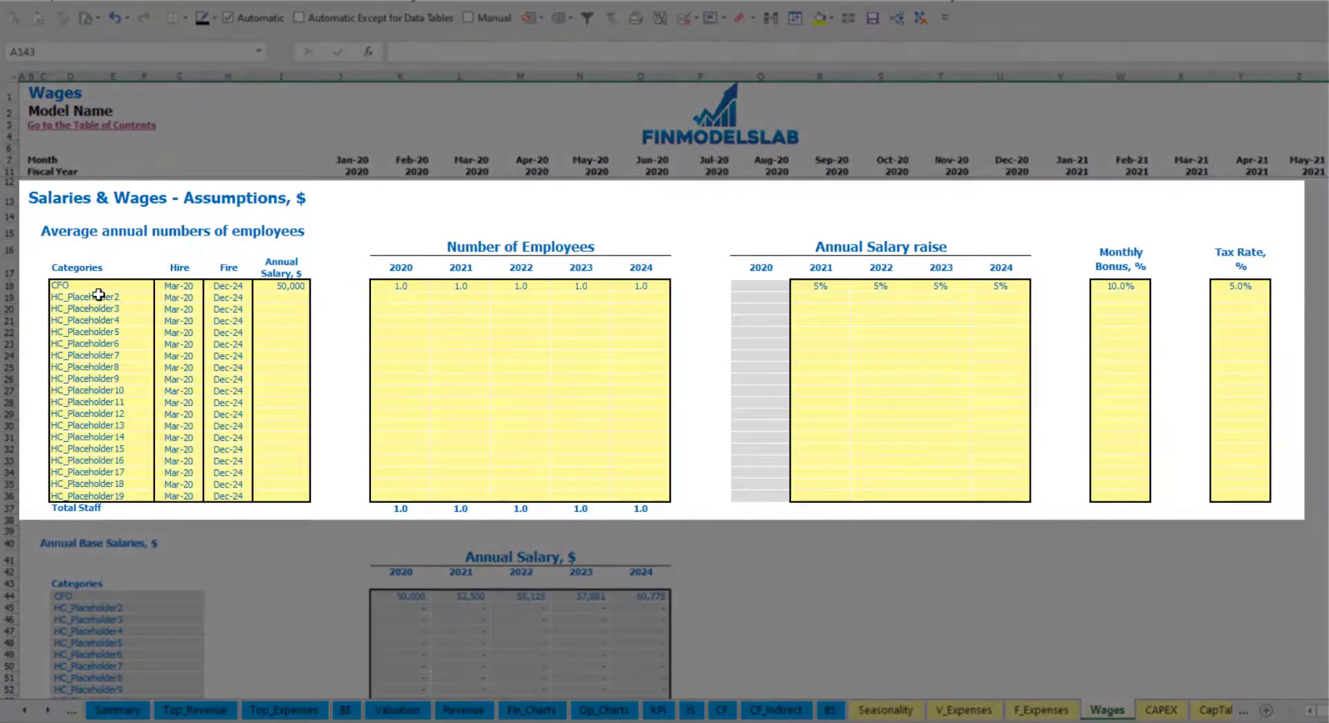
{"action": "left_click", "coordinate": [98, 297]}
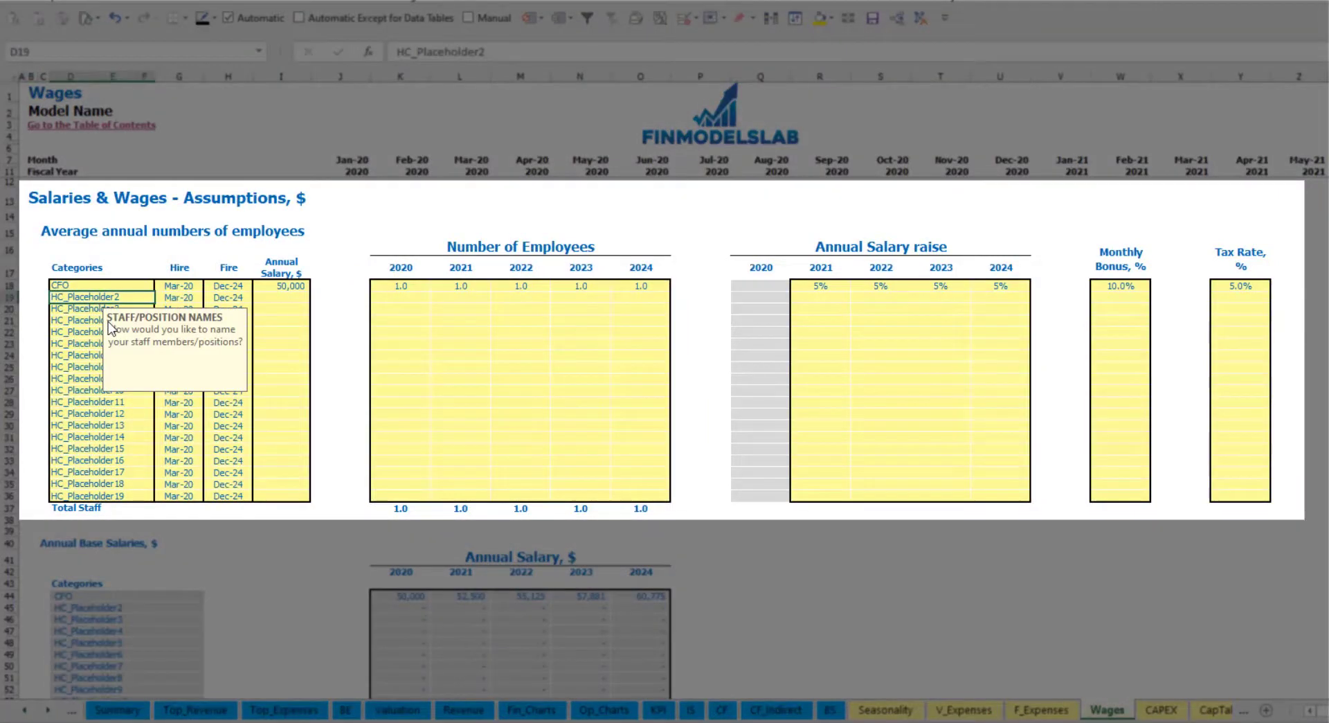
{"action": "type", "text": "Admin HC"}
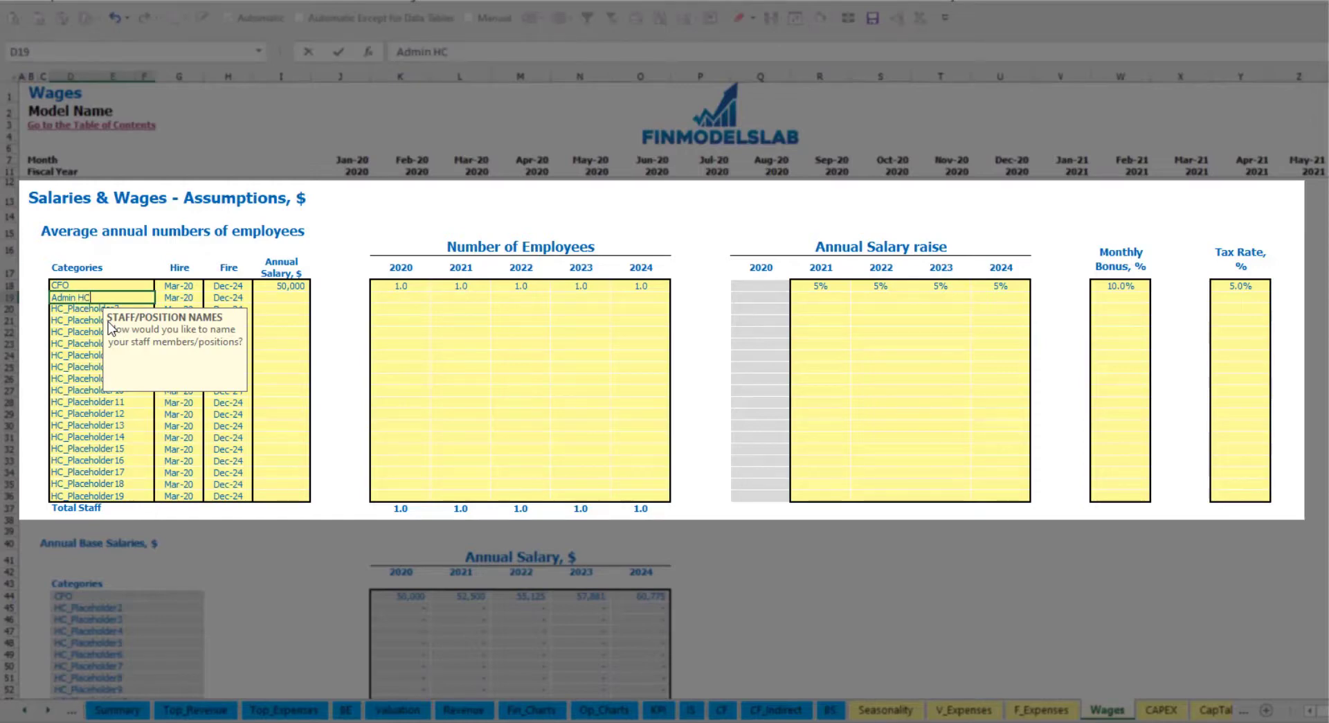
{"action": "key", "text": "Return"}
{"action": "left_click", "coordinate": [189, 298]}
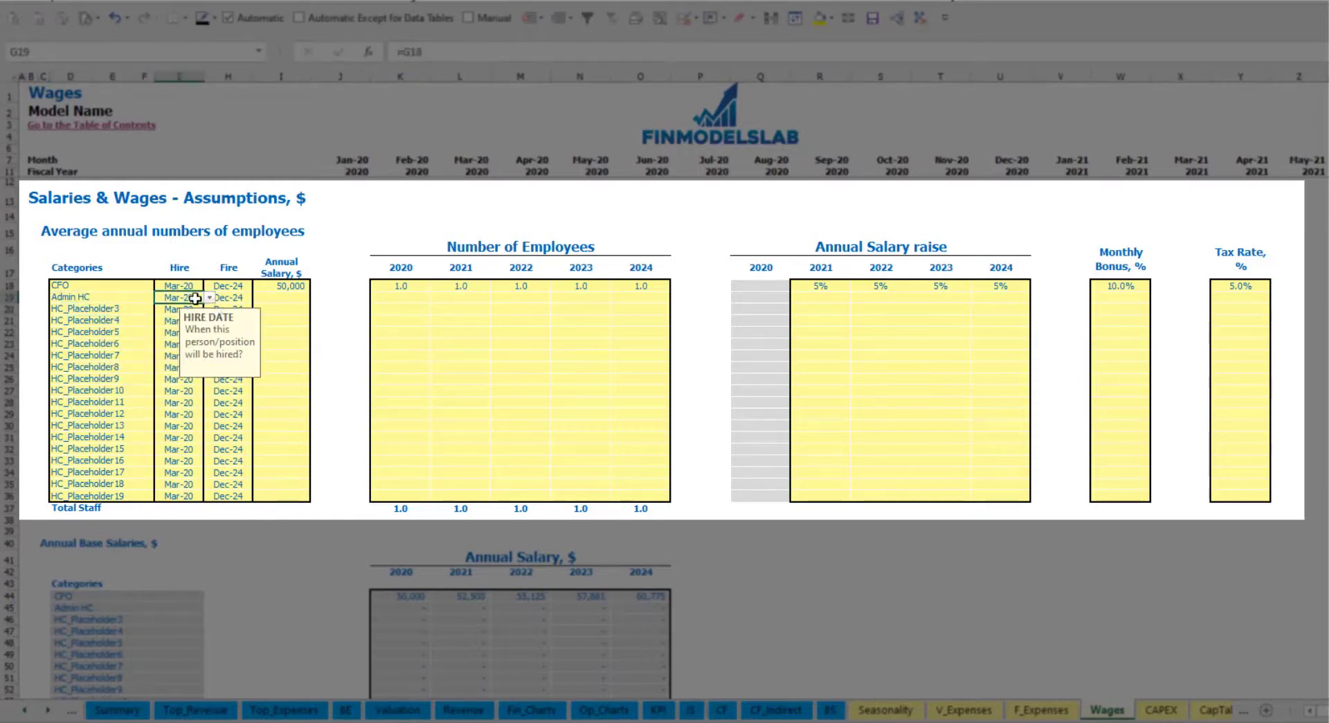
{"action": "left_click", "coordinate": [209, 297]}
{"action": "left_click", "coordinate": [191, 324]}
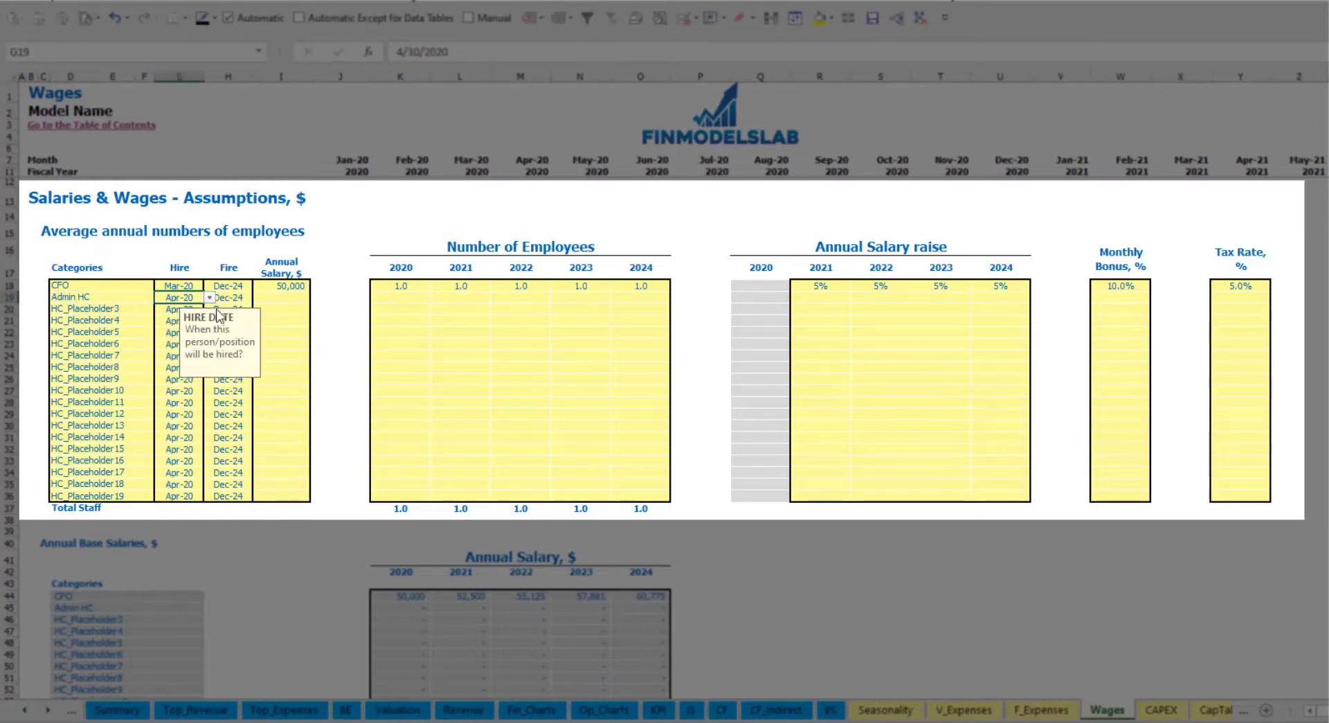
Set the Admin HC annual salary to 30,000.
{"action": "left_click", "coordinate": [243, 298]}
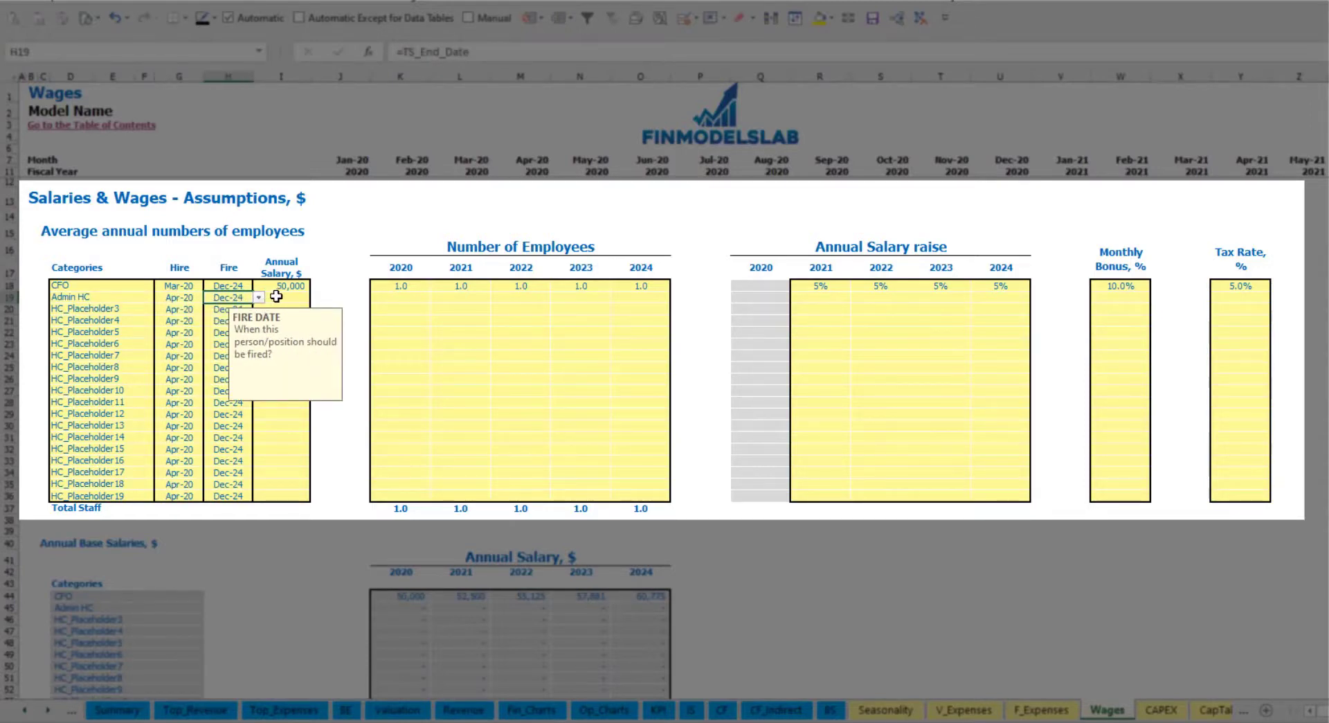
{"action": "left_click", "coordinate": [278, 296]}
{"action": "type", "text": "30,00"}
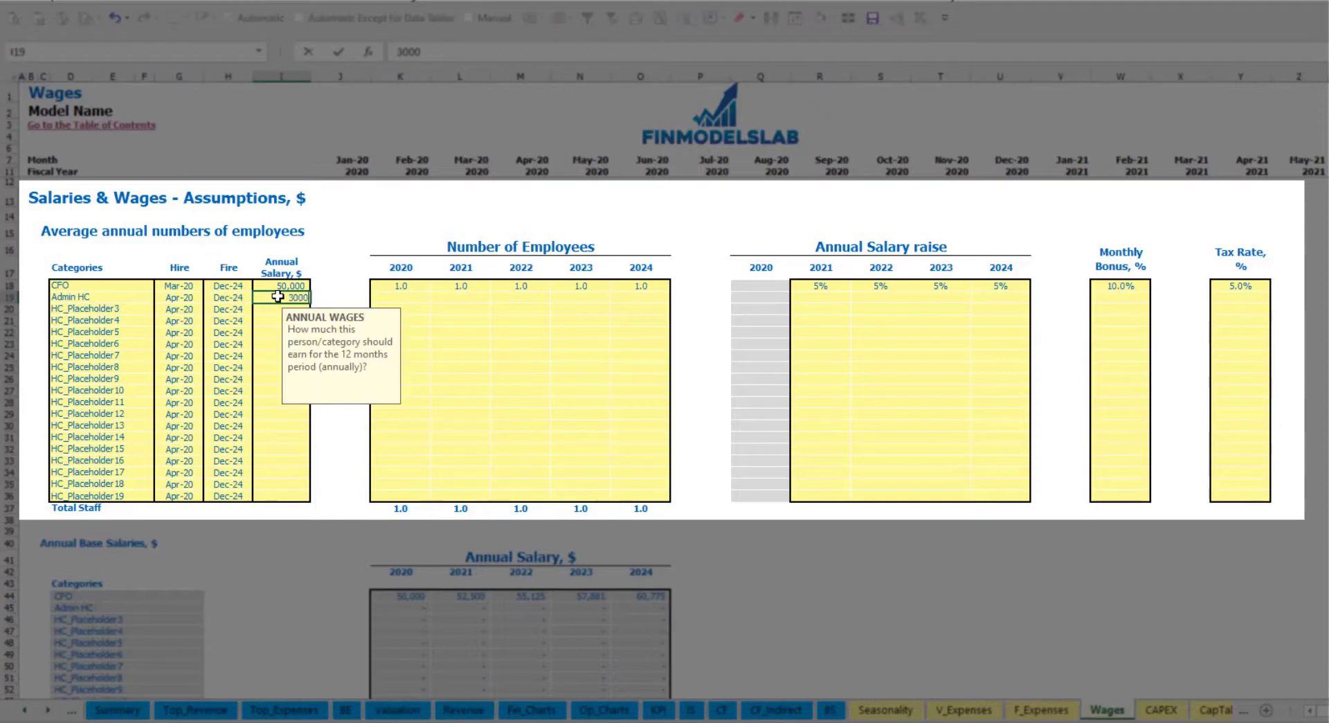
{"action": "type", "text": "0"}
Set the Admin HC number of employees to 2, 4, 6, 8 and 10 for 2020 through 2024.
{"action": "left_click", "coordinate": [412, 296]}
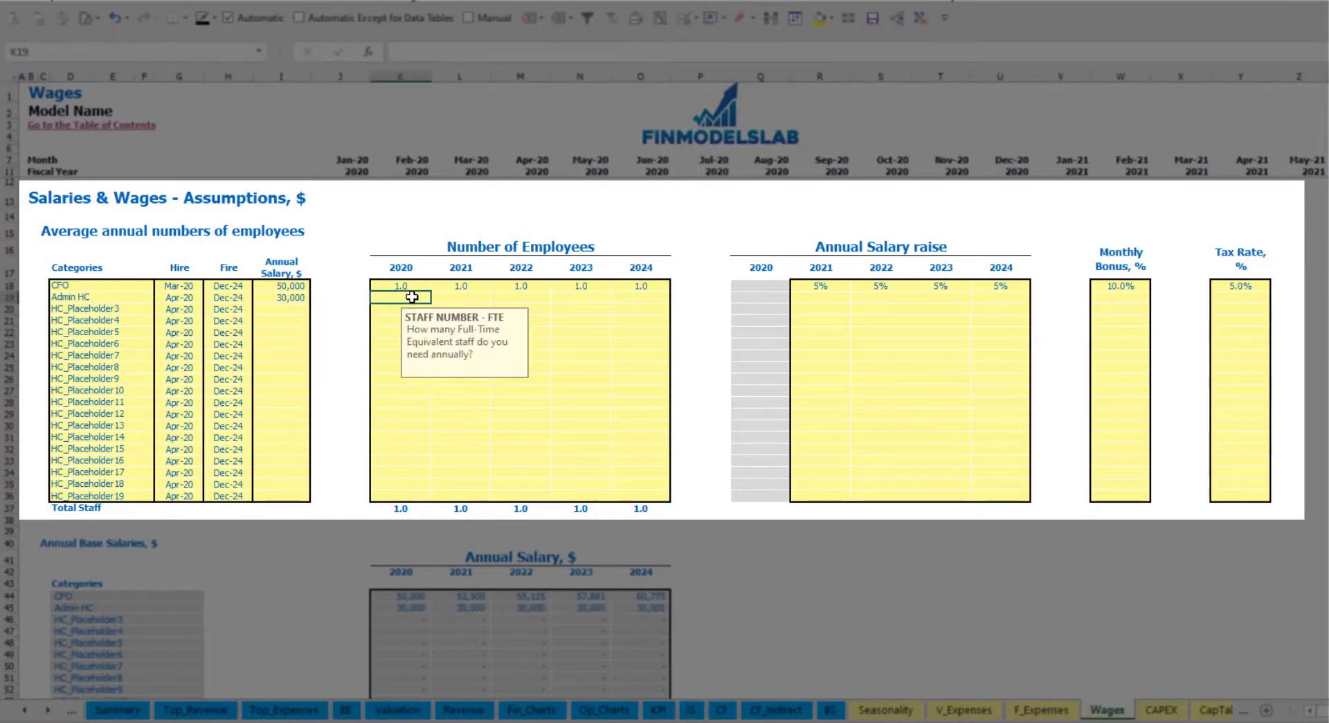
{"action": "key", "text": "Tab"}
{"action": "type", "text": "4"}
{"action": "key", "text": "Tab"}
{"action": "type", "text": "6"}
{"action": "key", "text": "Tab"}
{"action": "type", "text": "8"}
{"action": "key", "text": "Tab"}
{"action": "type", "text": "10"}
{"action": "key", "text": "Tab"}
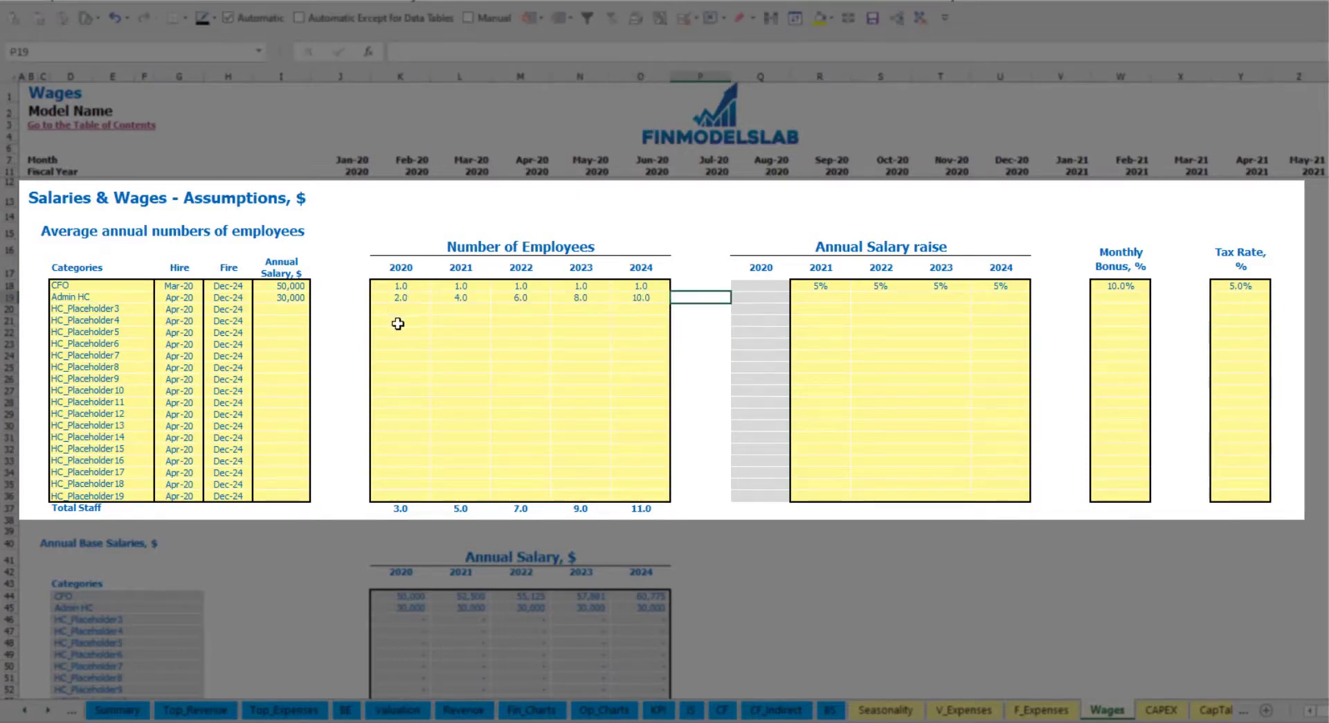
Set the Admin HC annual salary raise to 3% for 2021 and copy it across 2022 to 2024.
{"action": "left_click", "coordinate": [817, 297]}
{"action": "type", "text": "5"}
{"action": "key", "text": "ctrl+Return"}
{"action": "key", "text": "ctrl+c"}
{"action": "key", "text": "Right"}
{"action": "key", "text": "shift+Right"}
{"action": "key", "text": "shift+Right"}
{"action": "key", "text": "ctrl+v"}
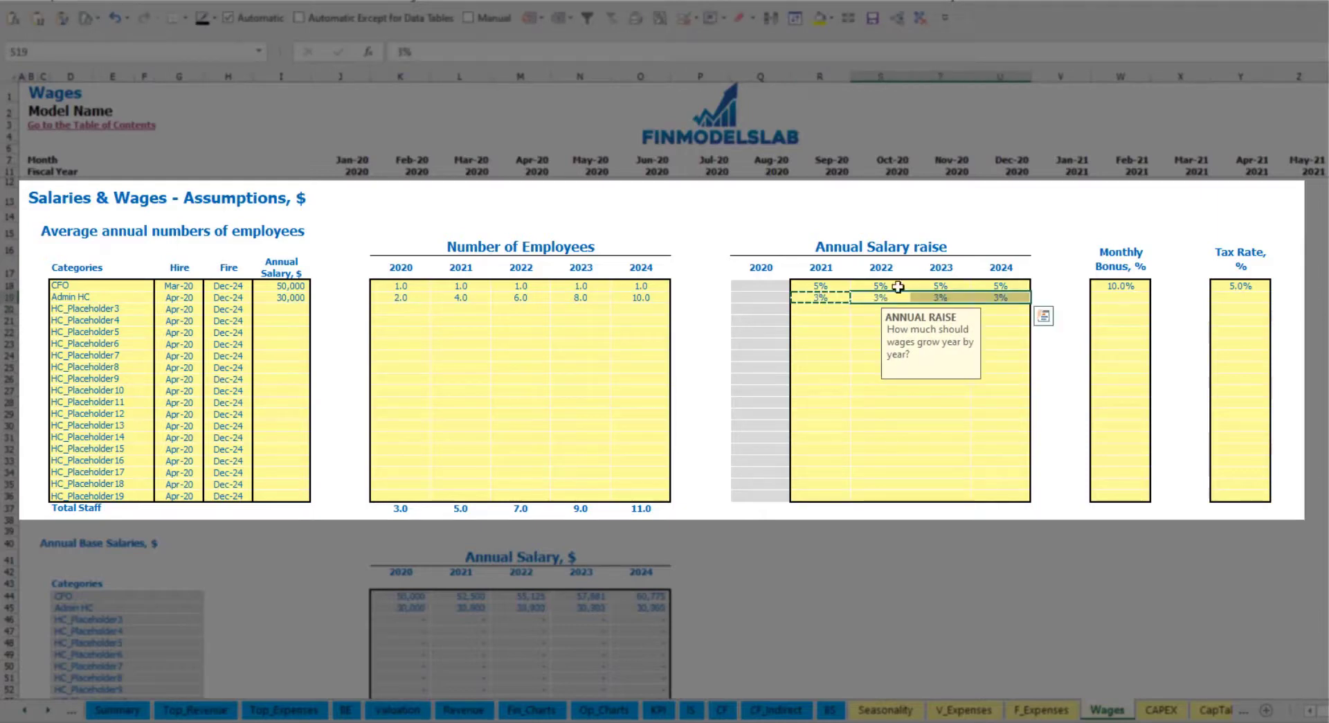
Set the Admin HC monthly bonus to 5% and tax rate to 5%.
{"action": "left_click", "coordinate": [1139, 302]}
{"action": "type", "text": "5"}
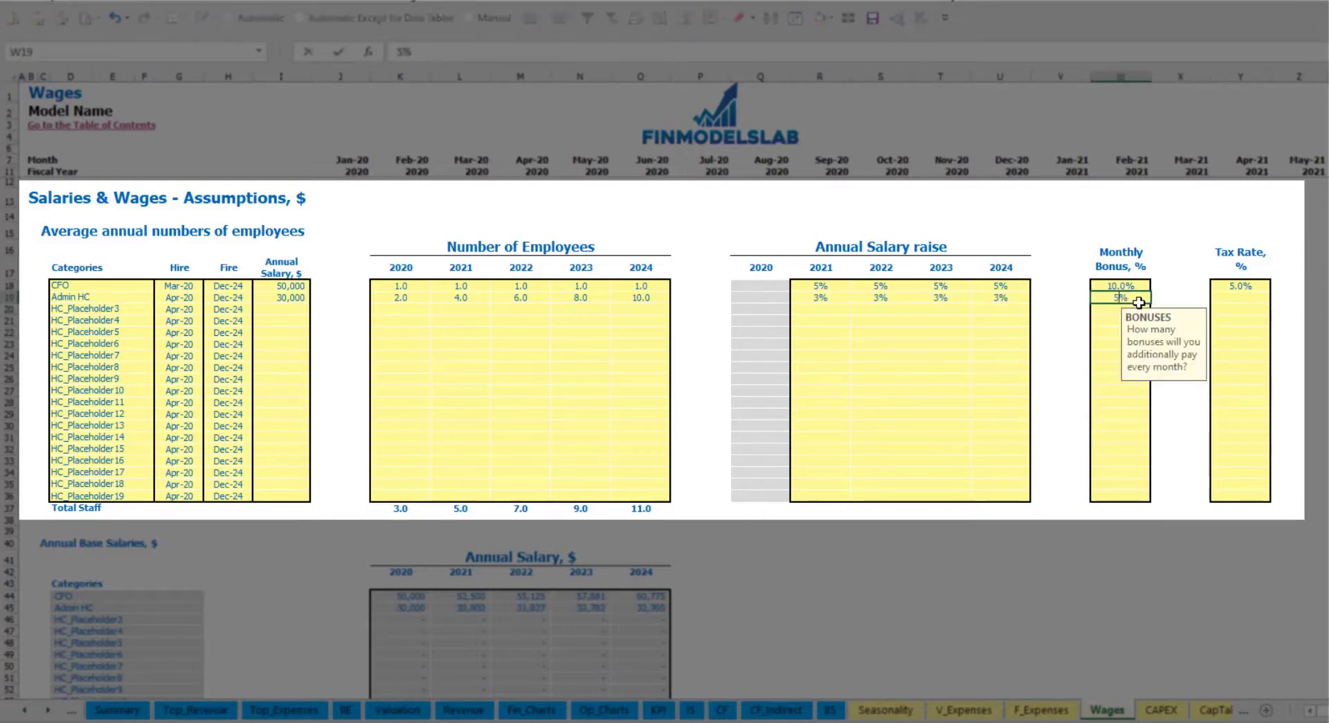
{"action": "key", "text": "Tab"}
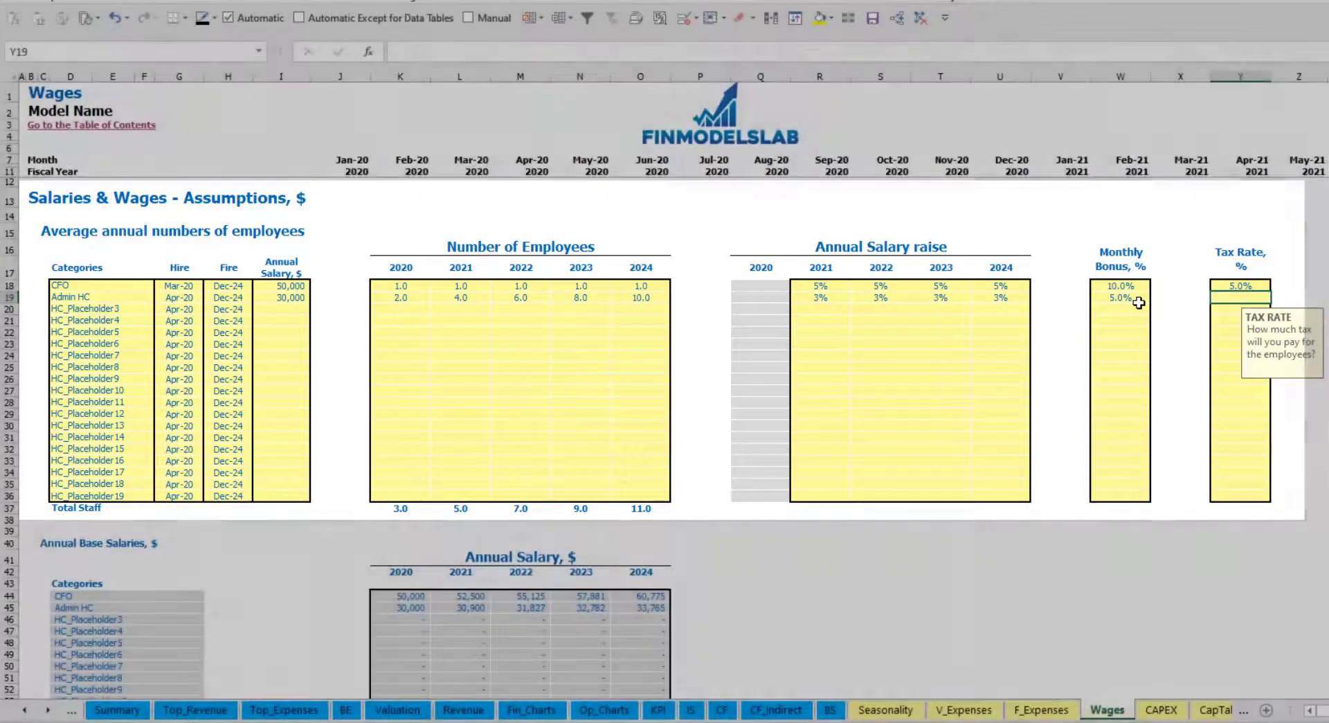
{"action": "type", "text": "5"}
{"action": "key", "text": "Return"}
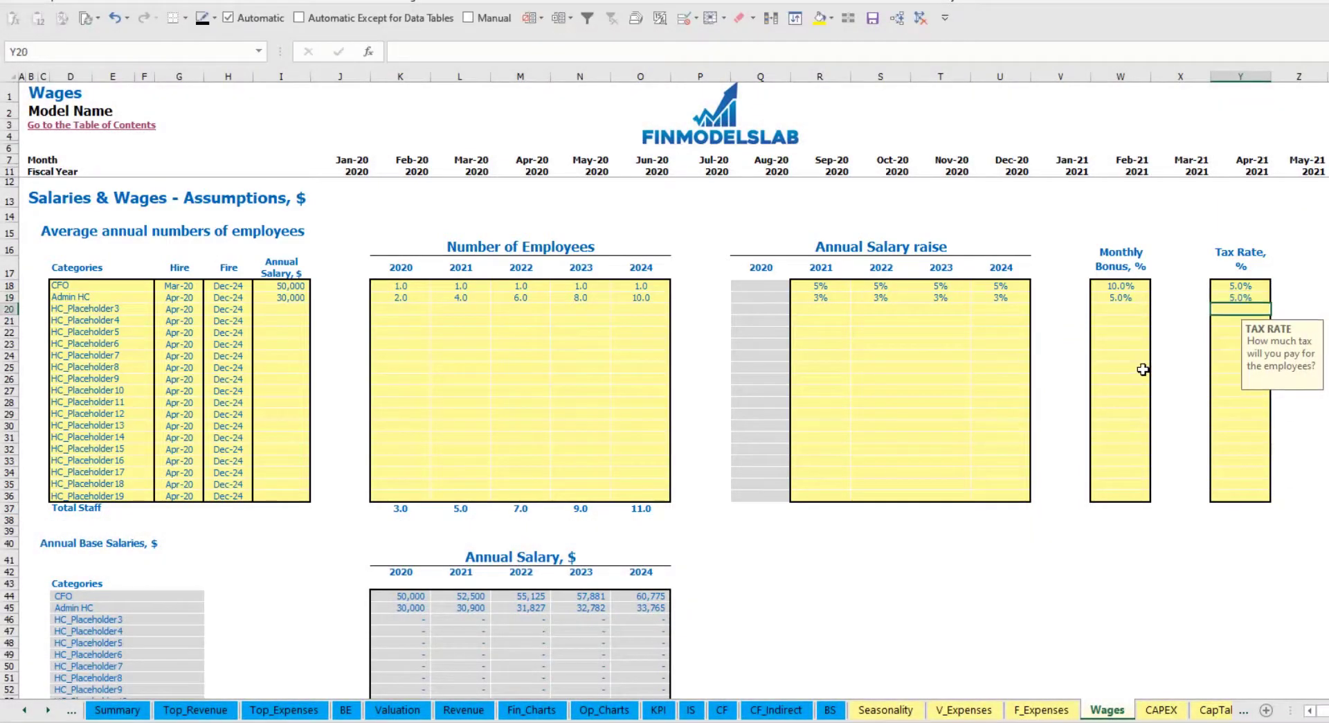
Examine the Admin HC monthly headcount in the Total Staff Numbers table across the forecast years.
{"action": "scroll", "coordinate": [508, 431], "scroll_direction": "down", "scroll_amount": 13}
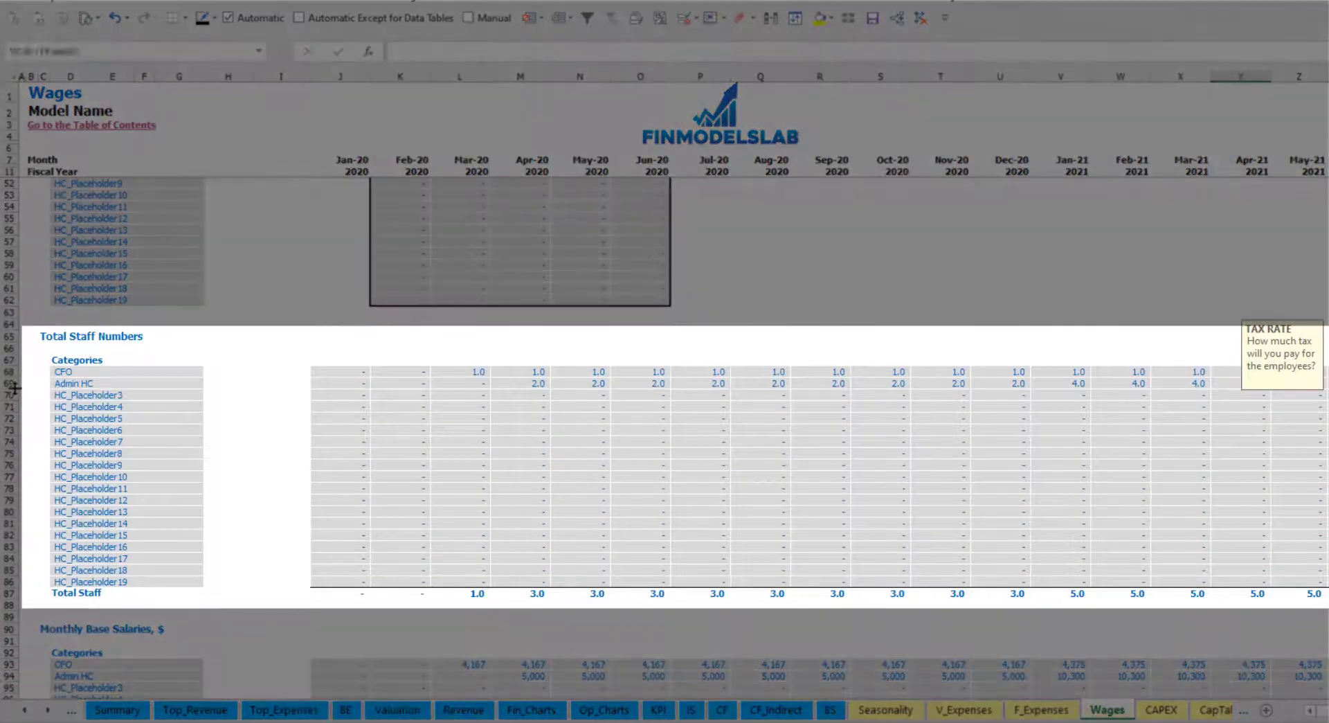
{"action": "left_click", "coordinate": [13, 383]}
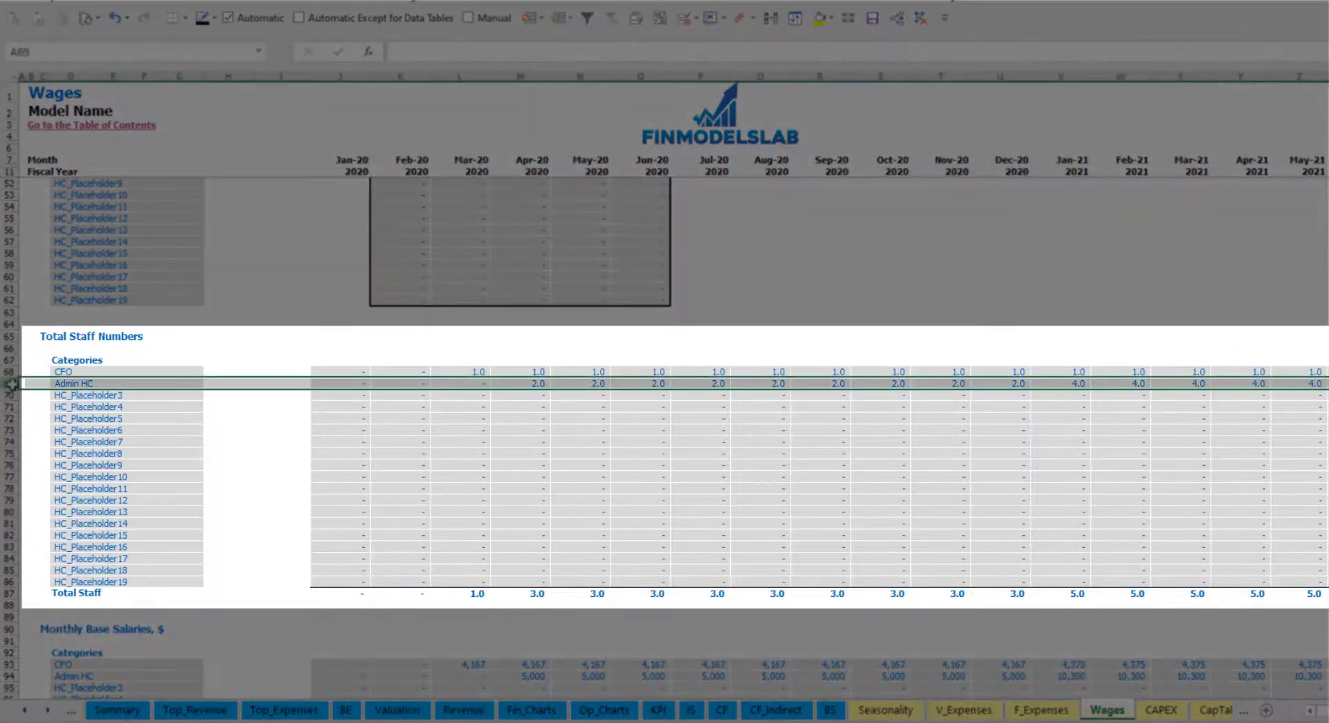
{"action": "left_click", "coordinate": [537, 383]}
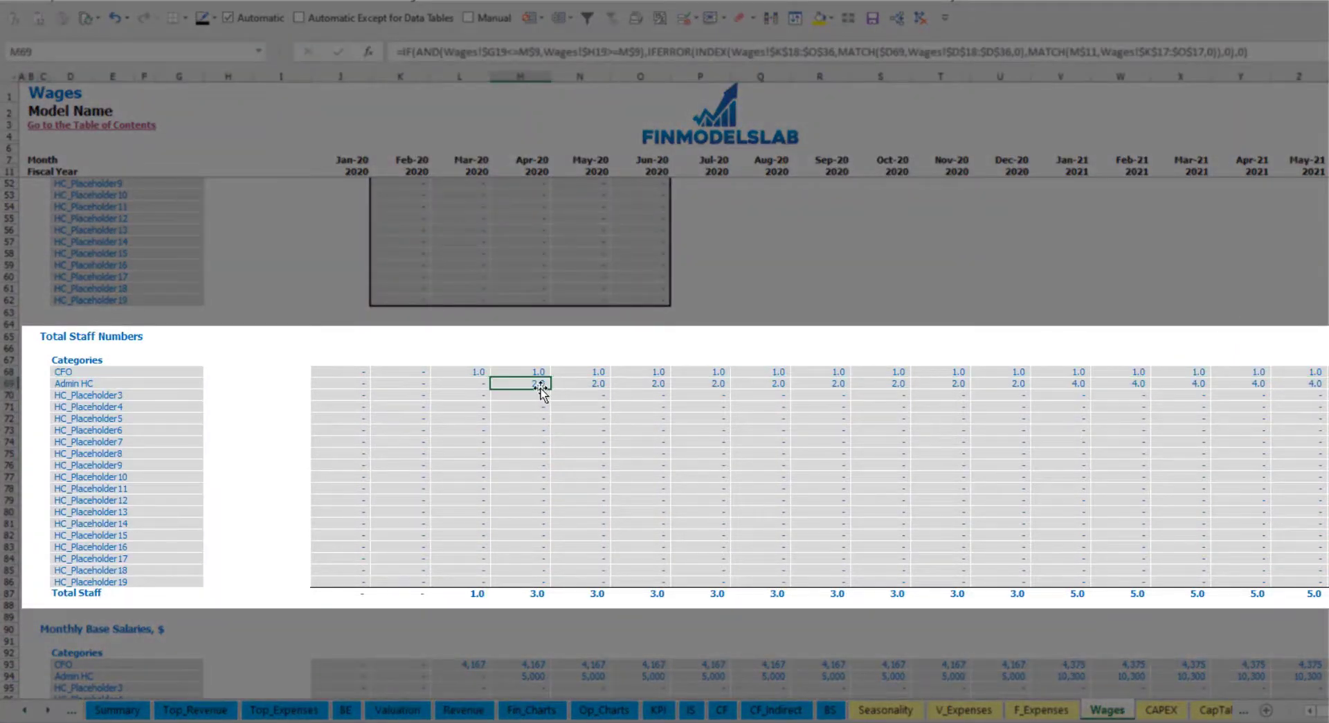
{"action": "left_click_drag", "start_coordinate": [535, 381], "coordinate": [1018, 382]}
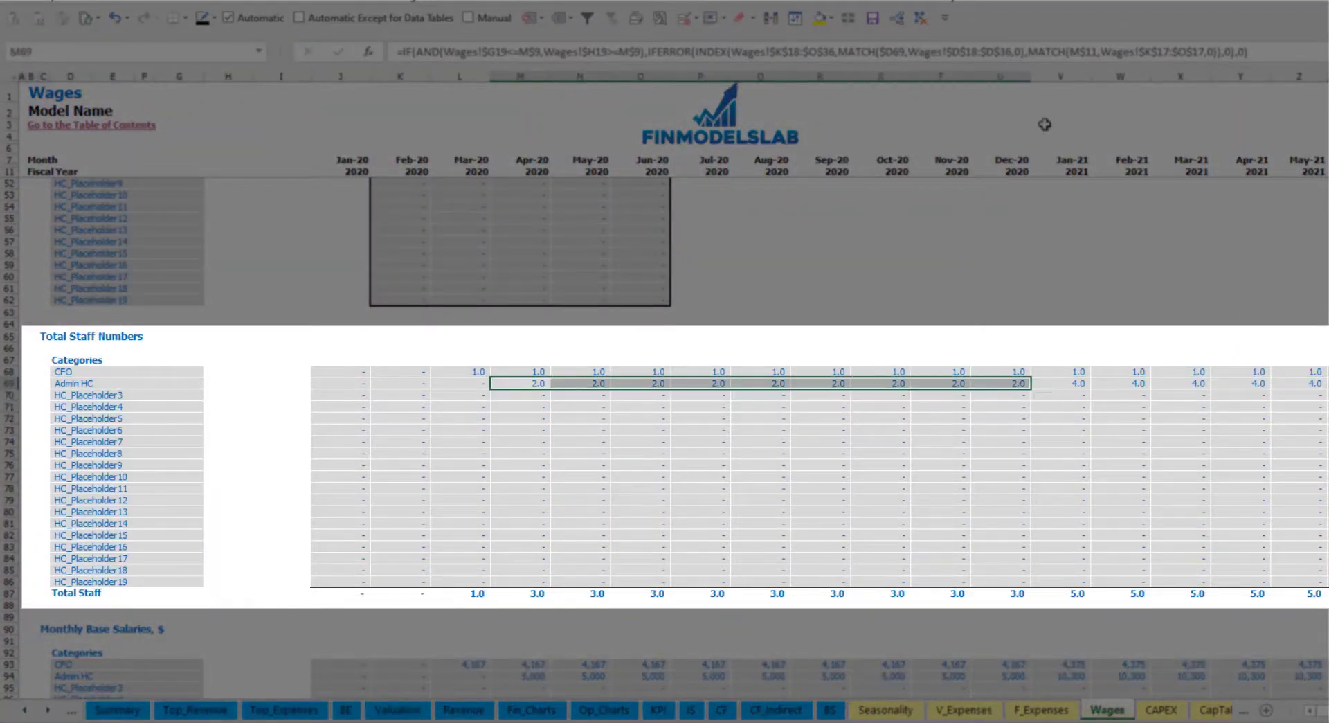
{"action": "left_click", "coordinate": [1087, 384]}
{"action": "left_click_drag", "start_coordinate": [1083, 380], "coordinate": [1326, 383]}
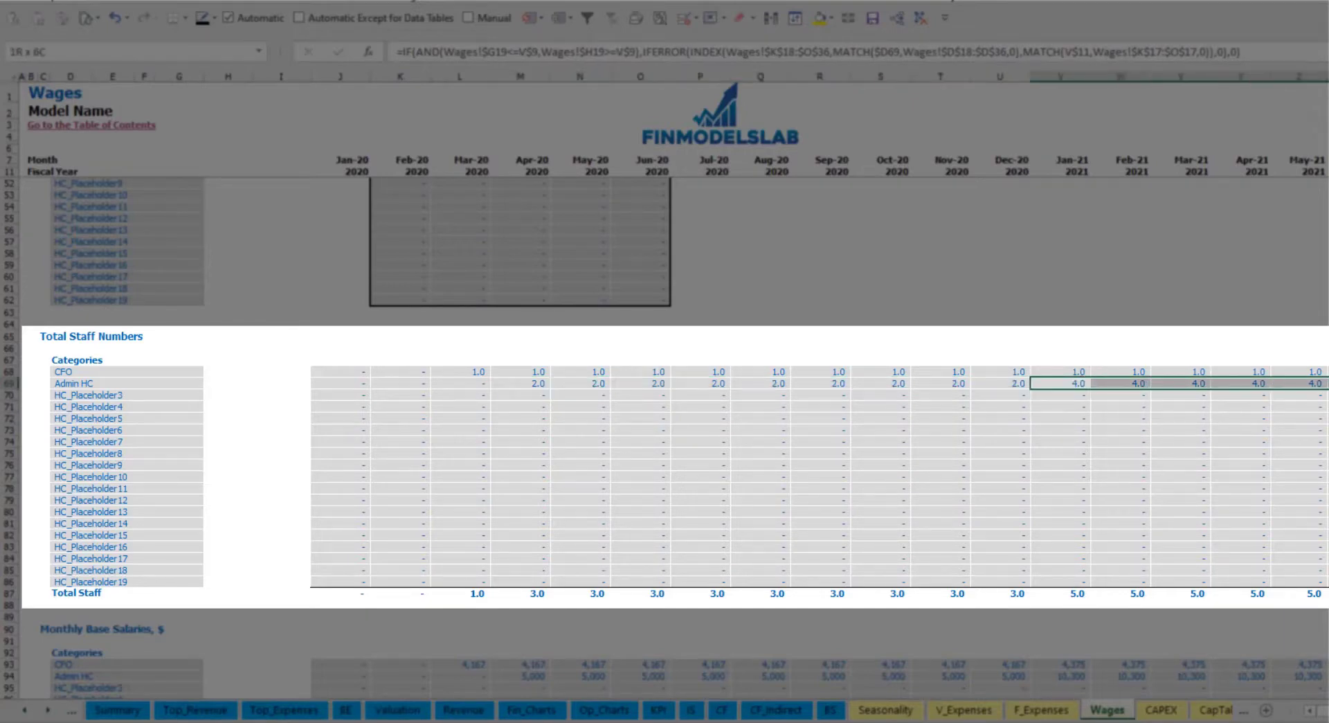
{"action": "scroll", "coordinate": [664, 387], "scroll_direction": "right", "scroll_amount": 10}
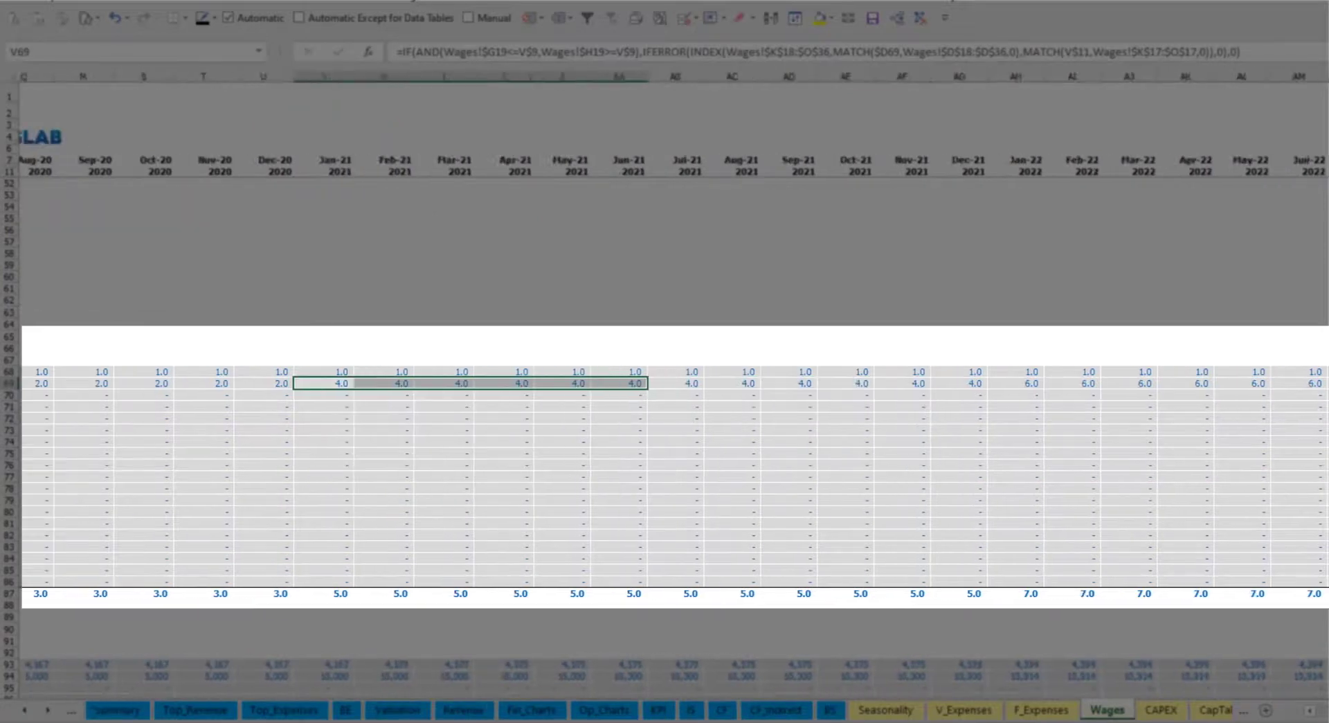
{"action": "left_click", "coordinate": [1213, 383]}
{"action": "scroll", "coordinate": [1108, 381], "scroll_direction": "right", "scroll_amount": 8}
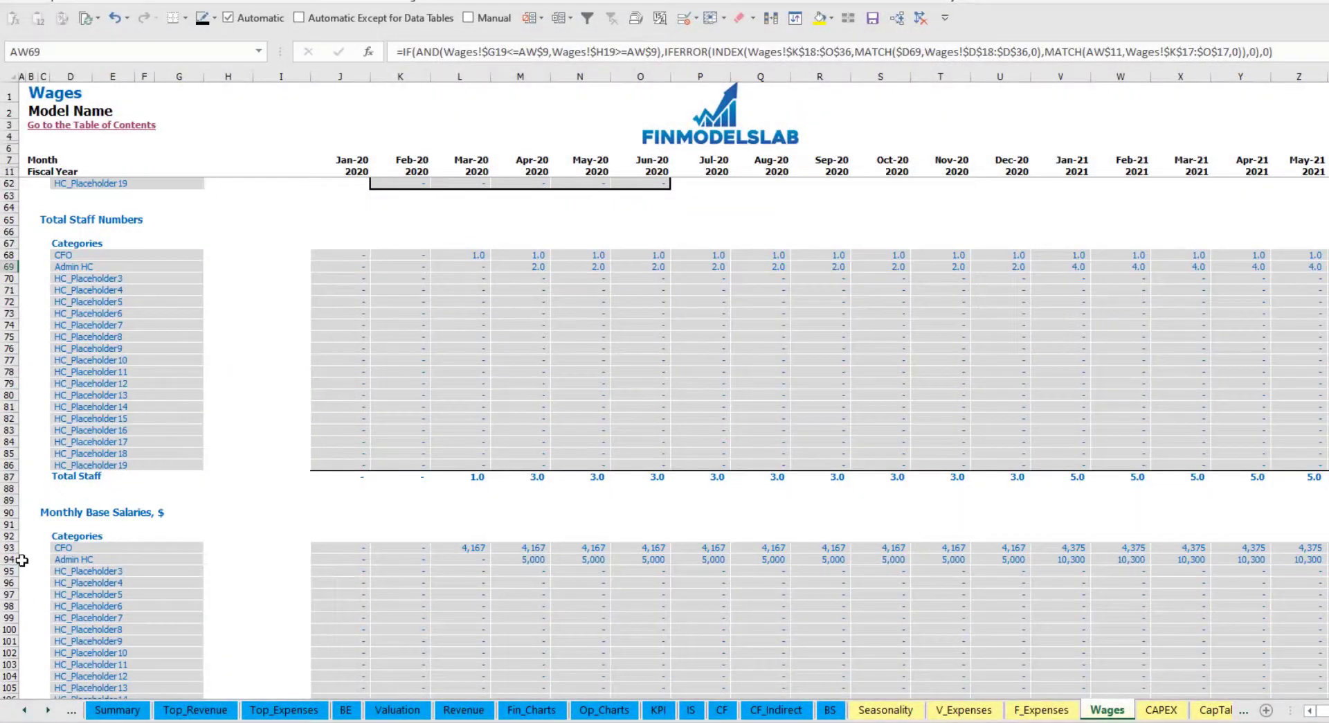
Examine how the Admin HC monthly base salaries follow from headcount, and review the monthly bonus and base tax tables.
{"action": "left_click", "coordinate": [10, 559]}
{"action": "left_click", "coordinate": [528, 558]}
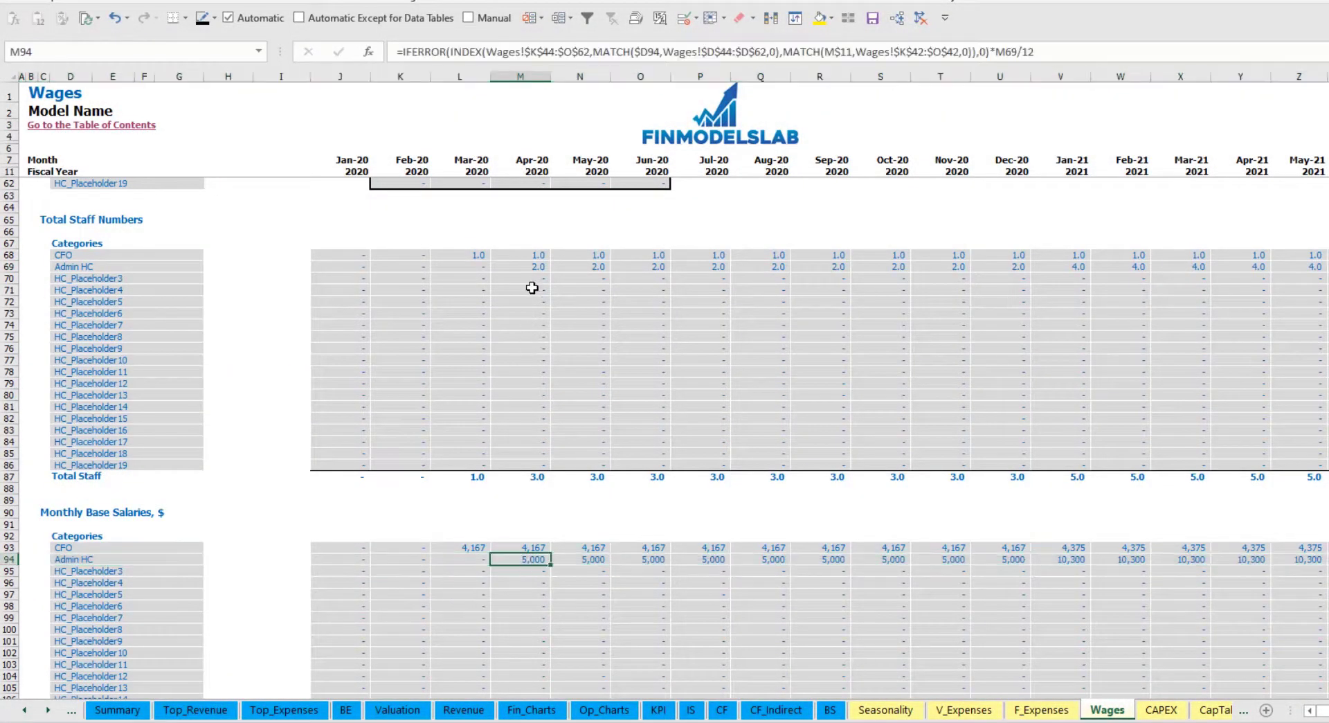
{"action": "left_click", "coordinate": [531, 267]}
{"action": "left_click", "coordinate": [1301, 270]}
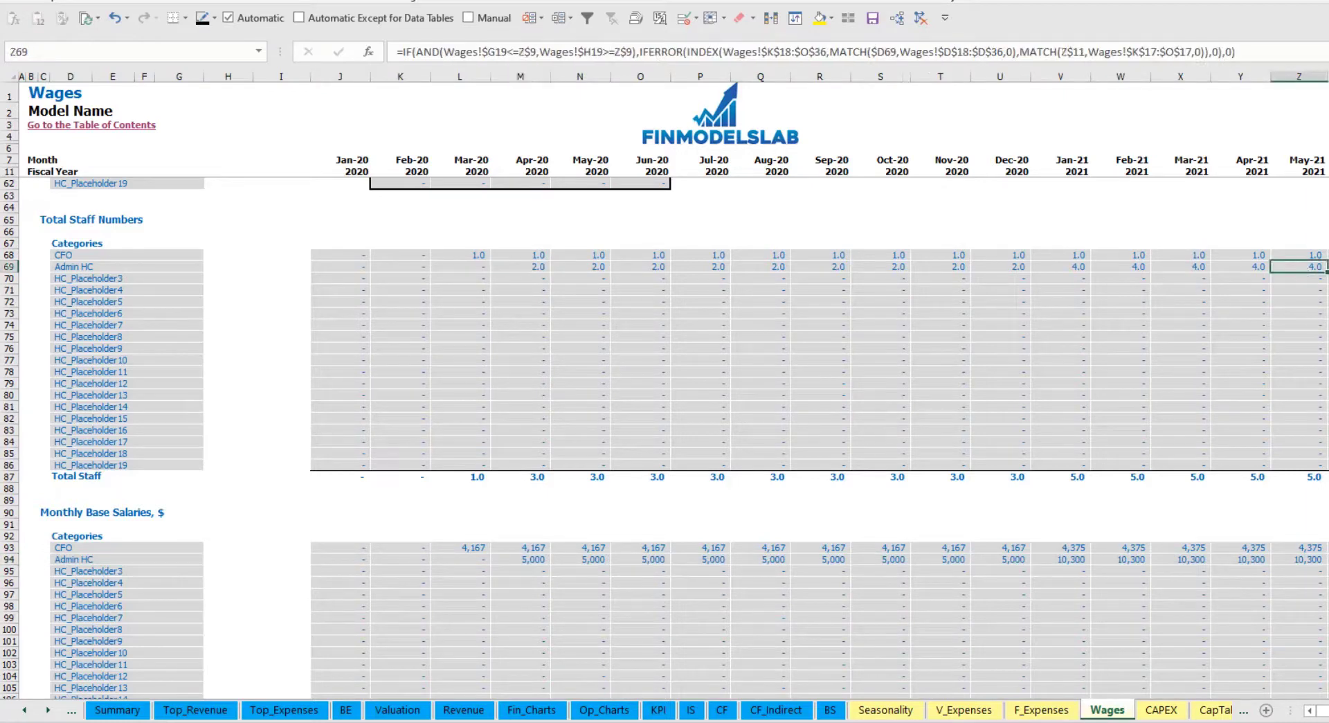
{"action": "left_click", "coordinate": [1319, 560]}
{"action": "scroll", "coordinate": [593, 584], "scroll_direction": "down", "scroll_amount": 10}
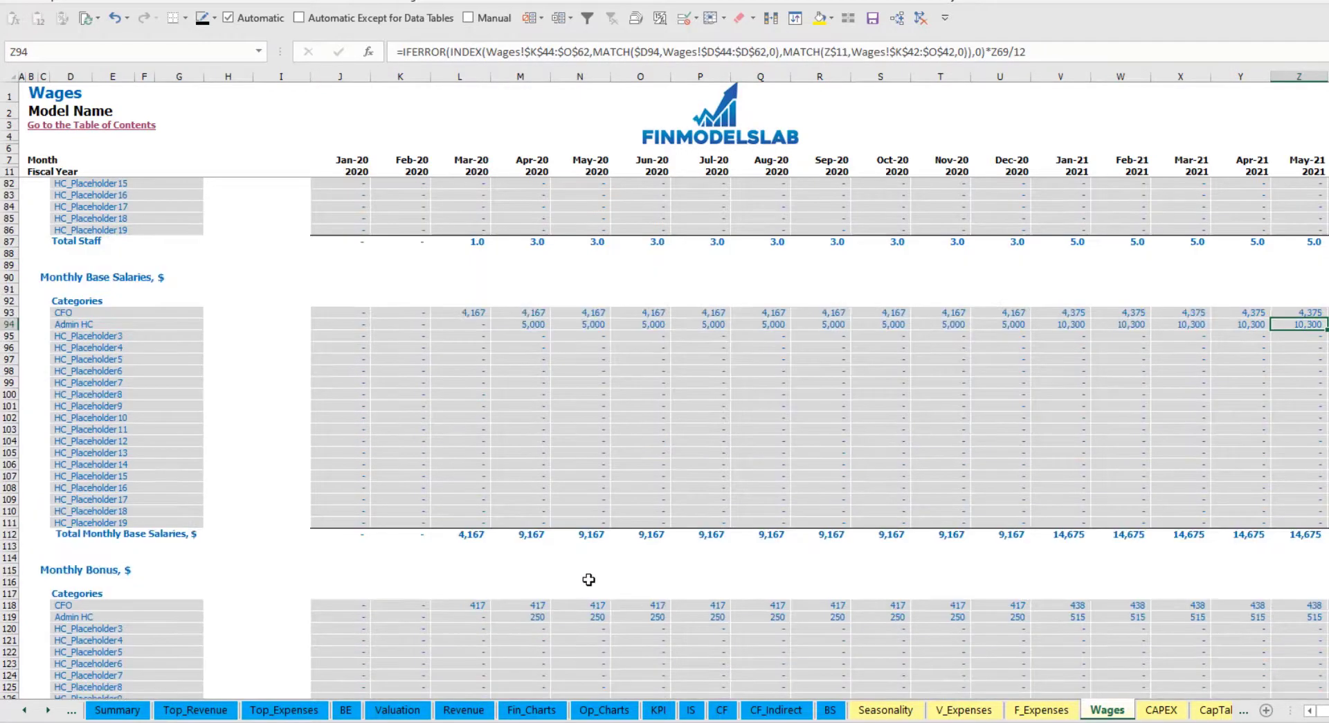
{"action": "scroll", "coordinate": [460, 514], "scroll_direction": "down", "scroll_amount": 7}
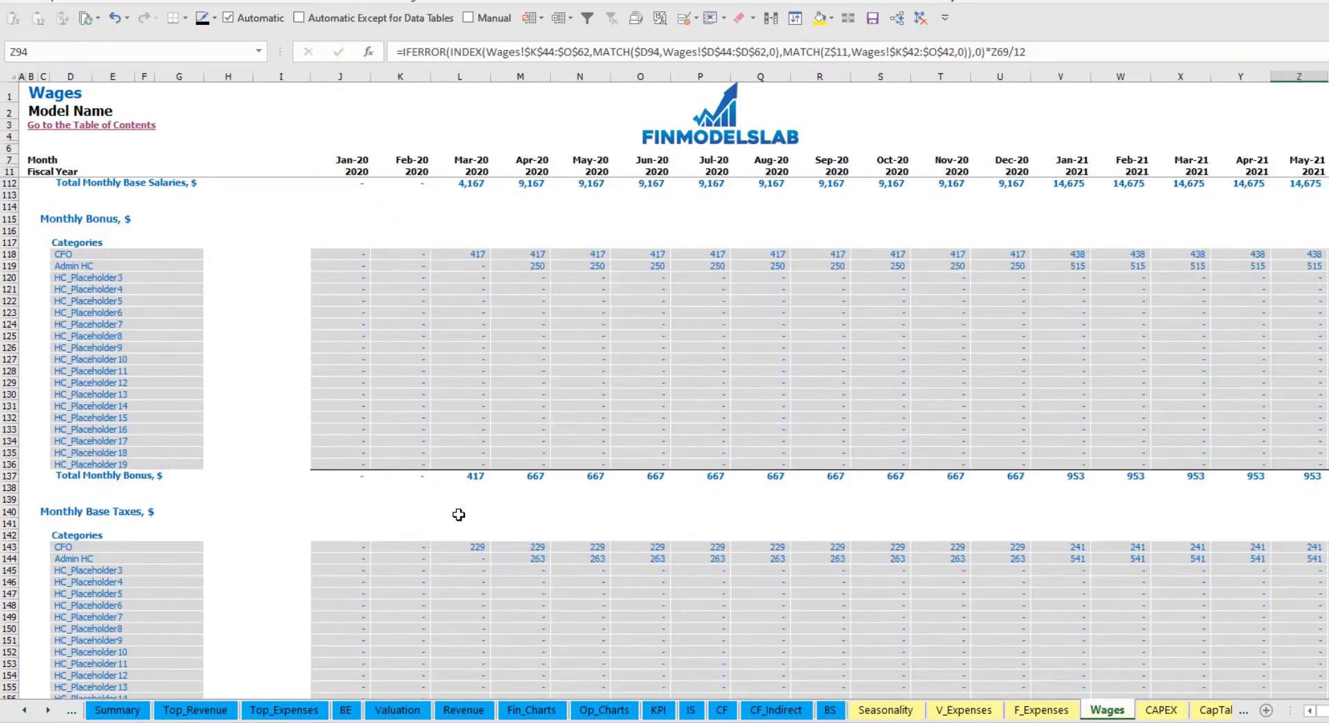
{"action": "scroll", "coordinate": [313, 542], "scroll_direction": "down", "scroll_amount": 3}
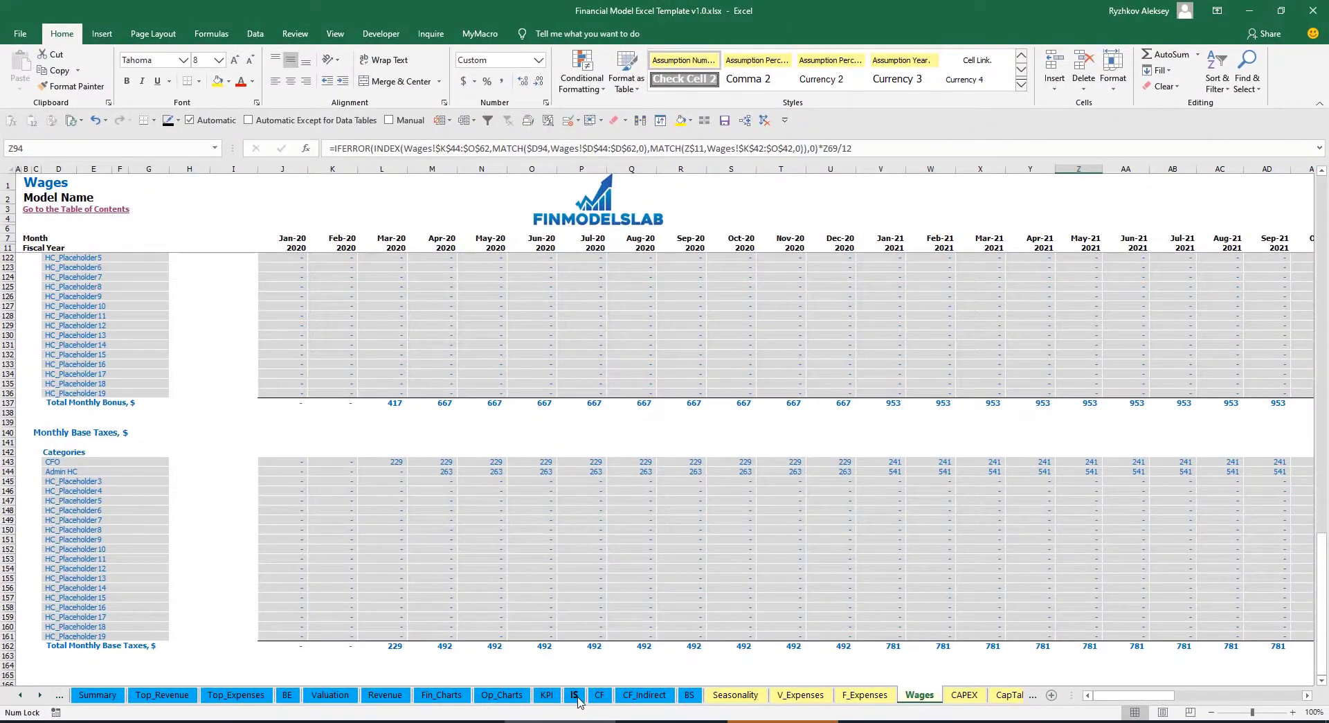
Expand the Salary and Wages group in the income statement and review the CFO and Admin HC lines.
{"action": "left_click", "coordinate": [577, 697]}
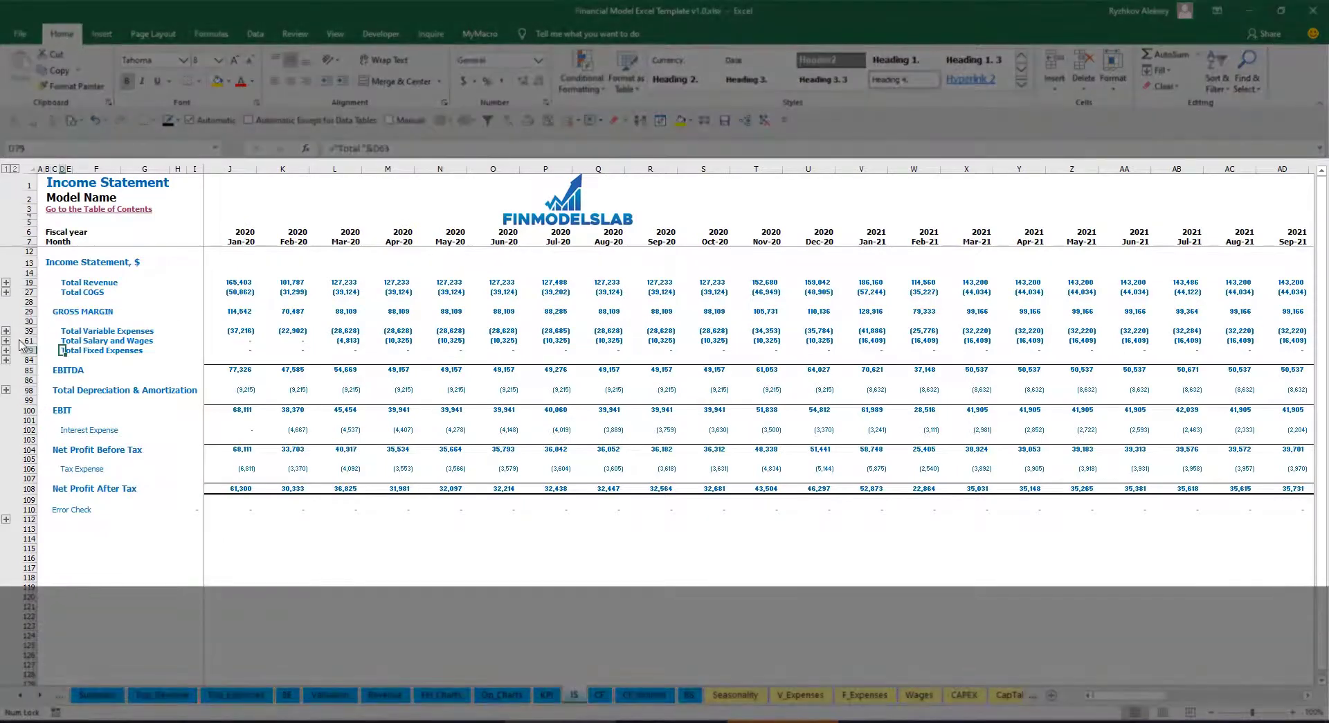
{"action": "left_click", "coordinate": [7, 340]}
{"action": "left_click", "coordinate": [221, 359]}
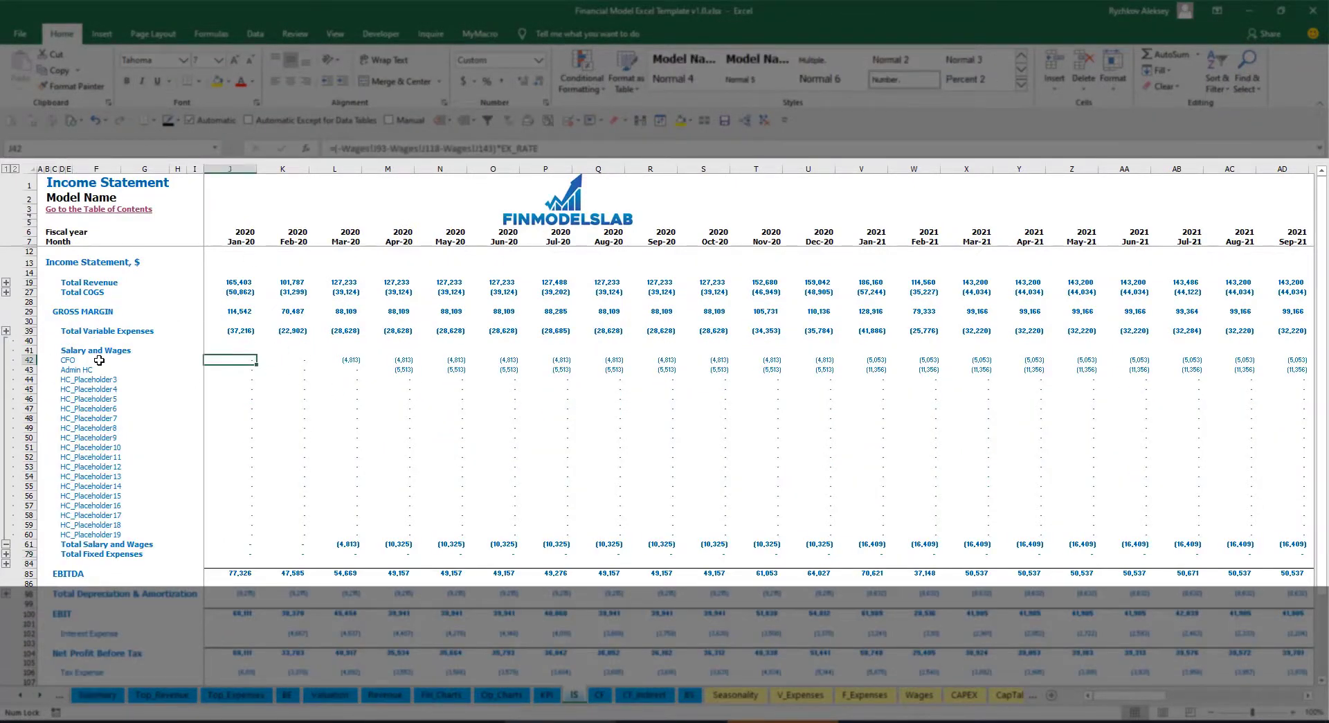
{"action": "left_click_drag", "start_coordinate": [69, 357], "coordinate": [67, 534]}
{"action": "left_click", "coordinate": [119, 369]}
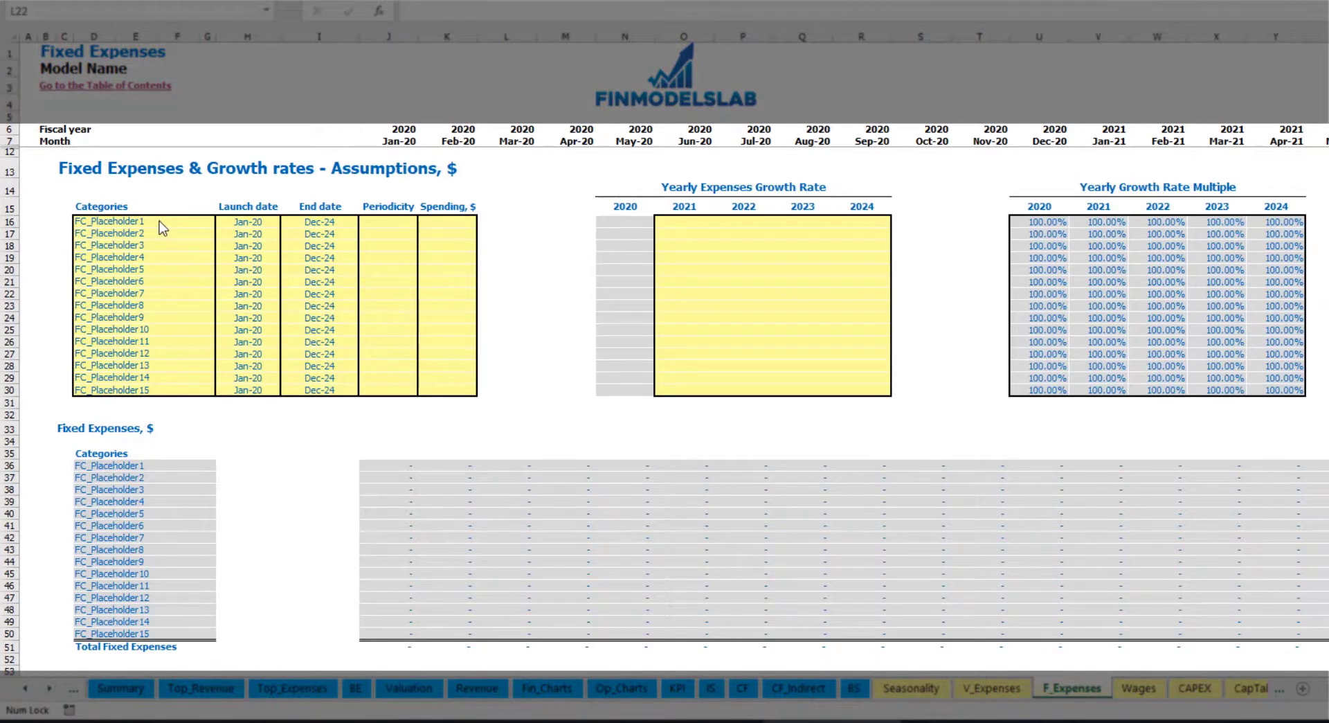
Name the first fixed expense category Utilities in the fixed expenses assumptions.
{"action": "left_click", "coordinate": [146, 220]}
{"action": "type", "text": "Utilities"}
{"action": "key", "text": "Return"}
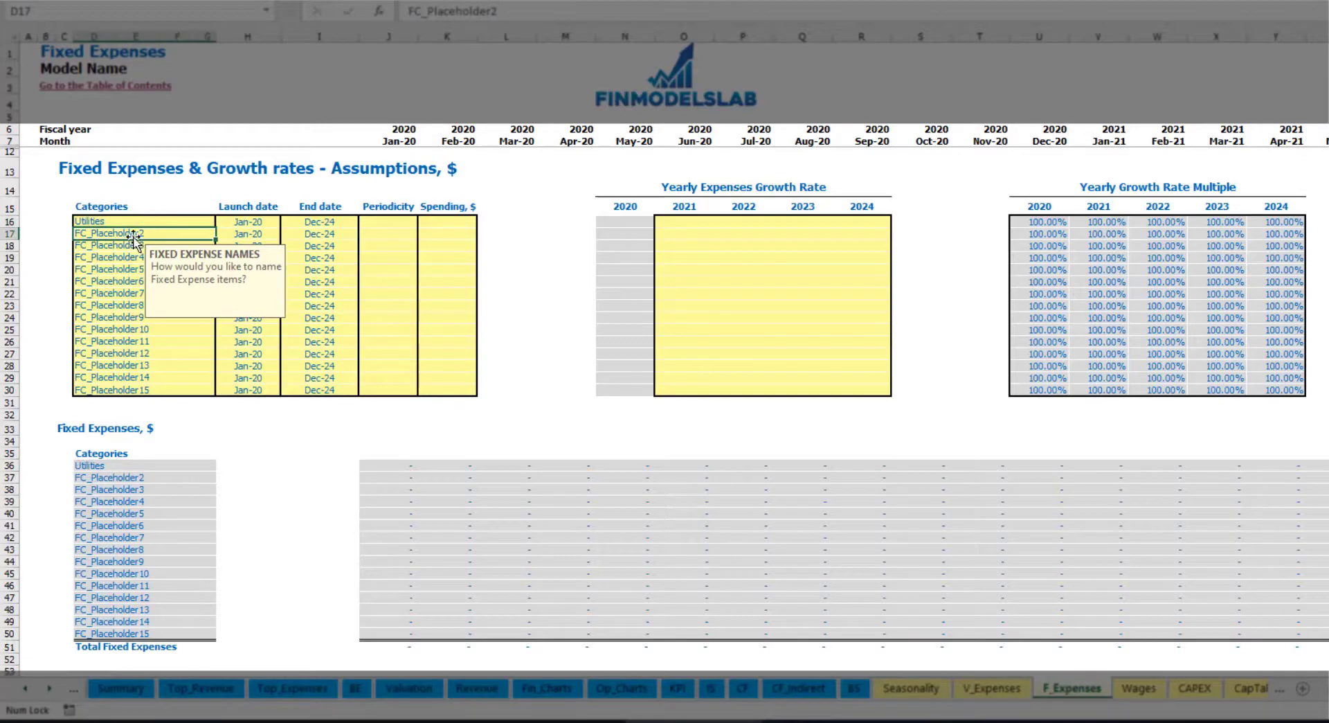
Set the Utilities launch date to Mar-20 and check its end date against the monthly timeline.
{"action": "left_click", "coordinate": [250, 222]}
{"action": "left_click", "coordinate": [287, 222]}
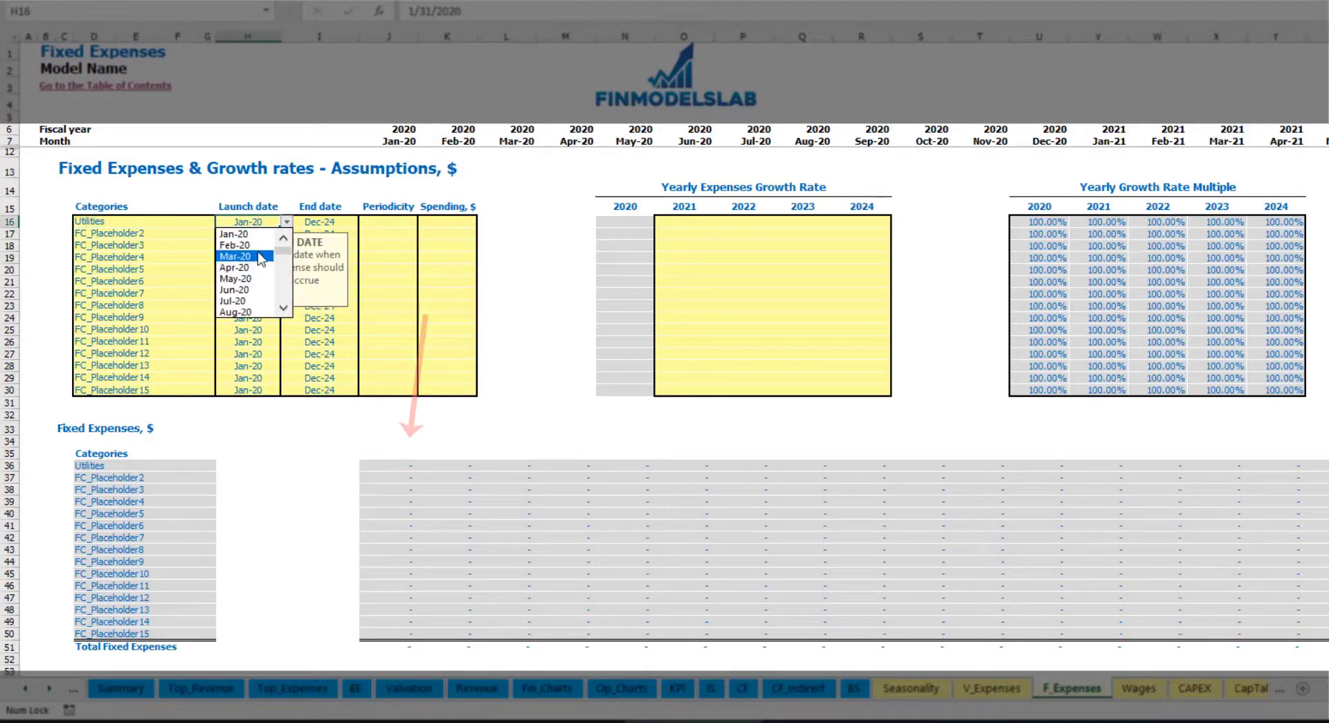
{"action": "left_click", "coordinate": [261, 257]}
{"action": "left_click", "coordinate": [334, 220]}
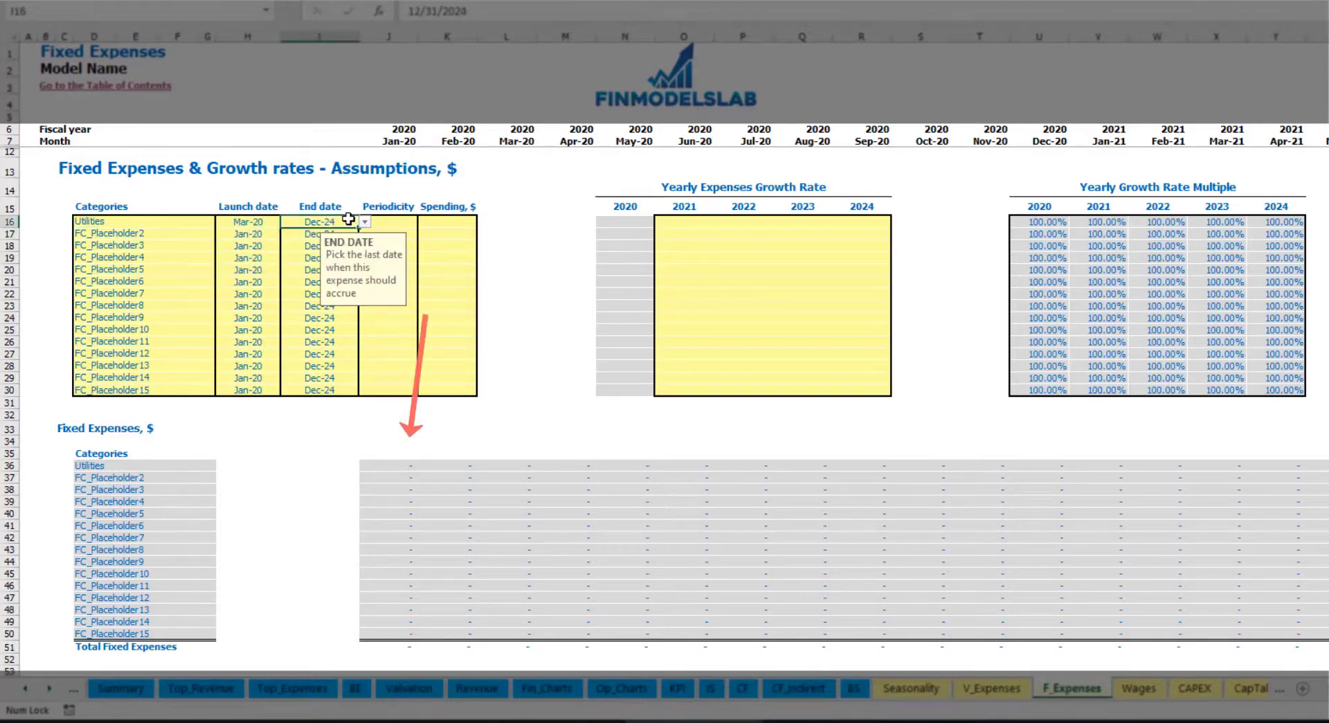
{"action": "left_click", "coordinate": [396, 141]}
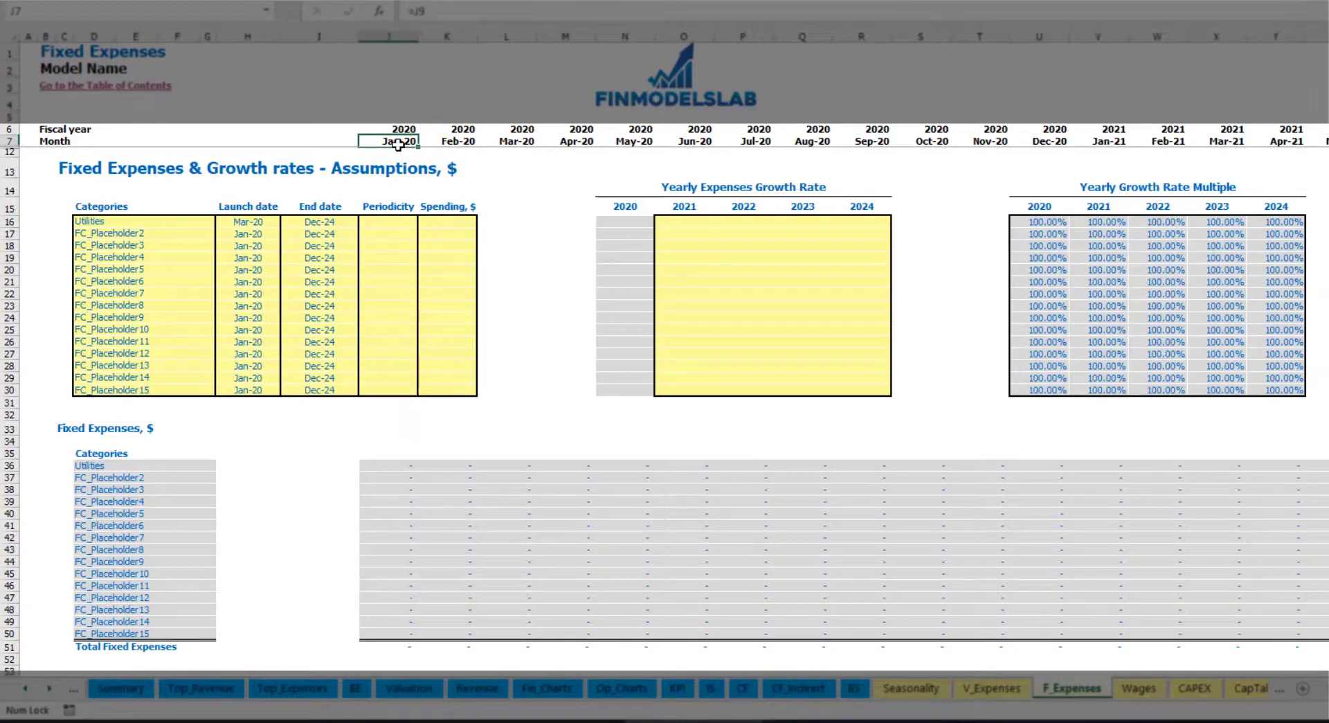
{"action": "key", "text": "ctrl+Right"}
{"action": "key", "text": "ctrl+Left"}
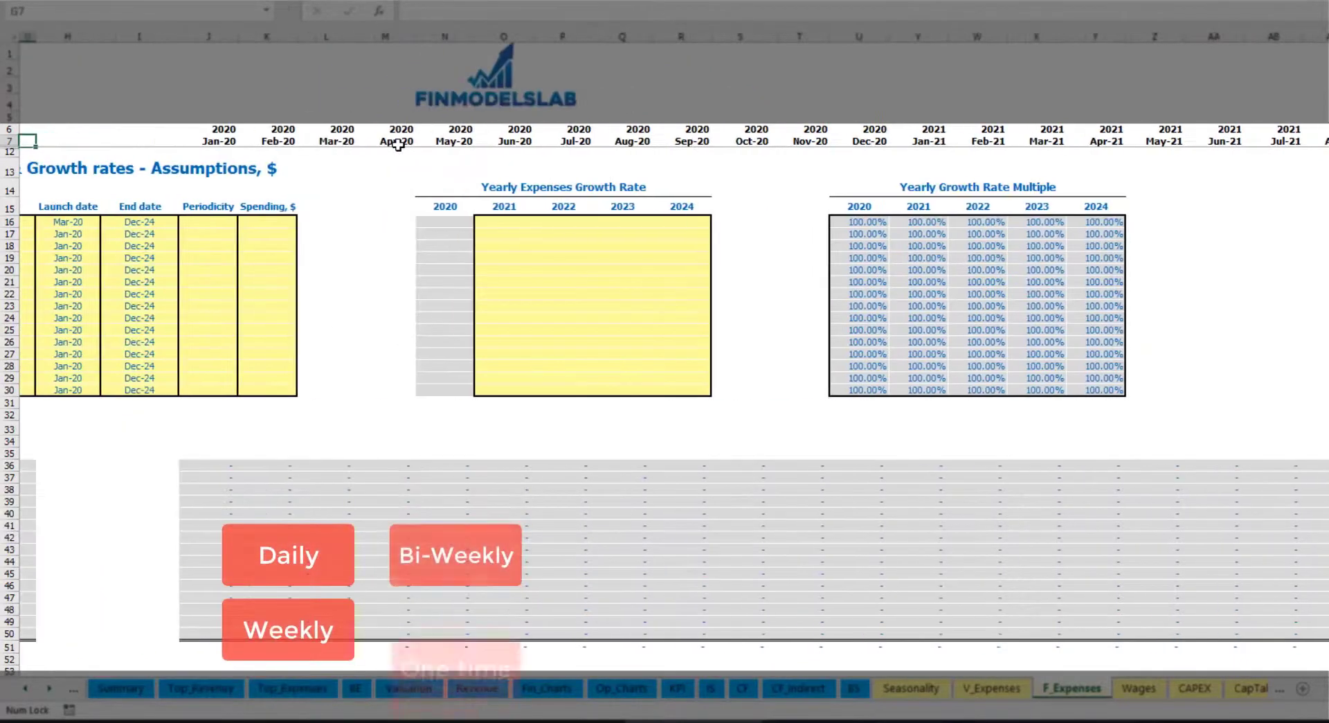
Set the Utilities periodicity to Daily with spending of $50.
{"action": "left_click", "coordinate": [399, 222]}
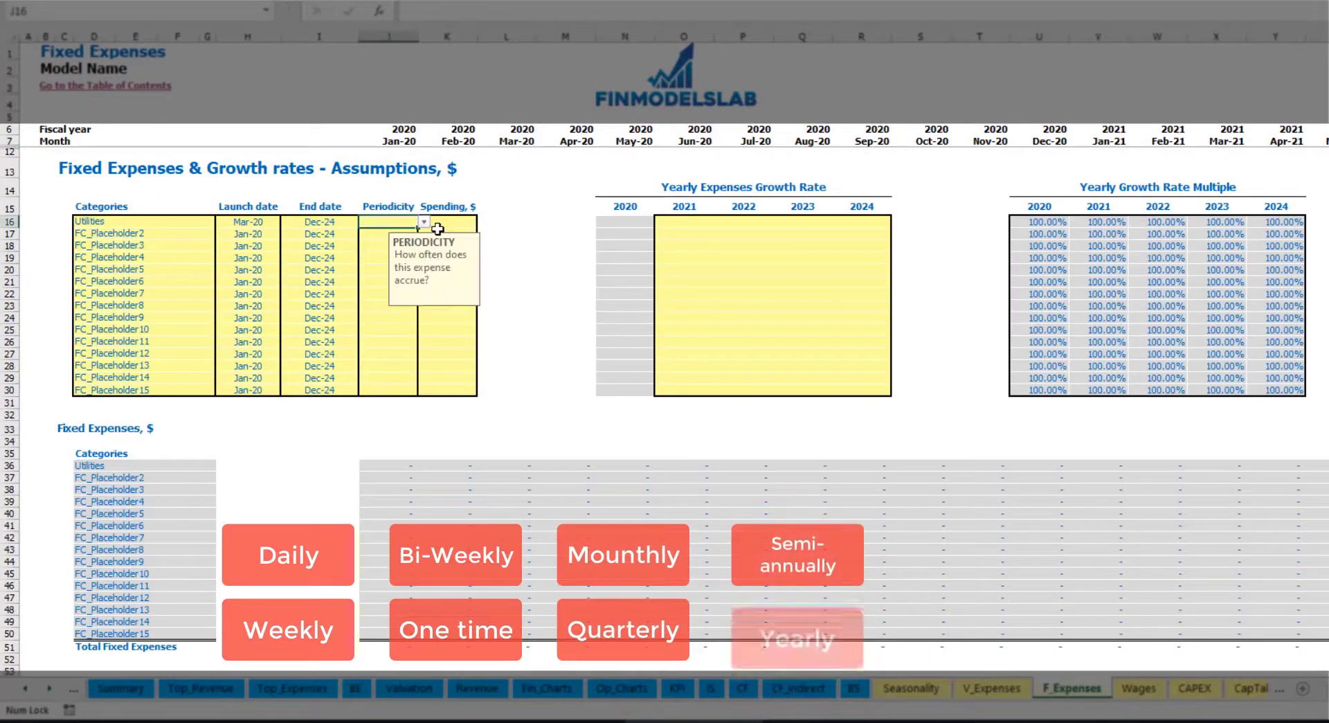
{"action": "left_click", "coordinate": [423, 222]}
{"action": "left_click", "coordinate": [407, 244]}
{"action": "key", "text": "Tab"}
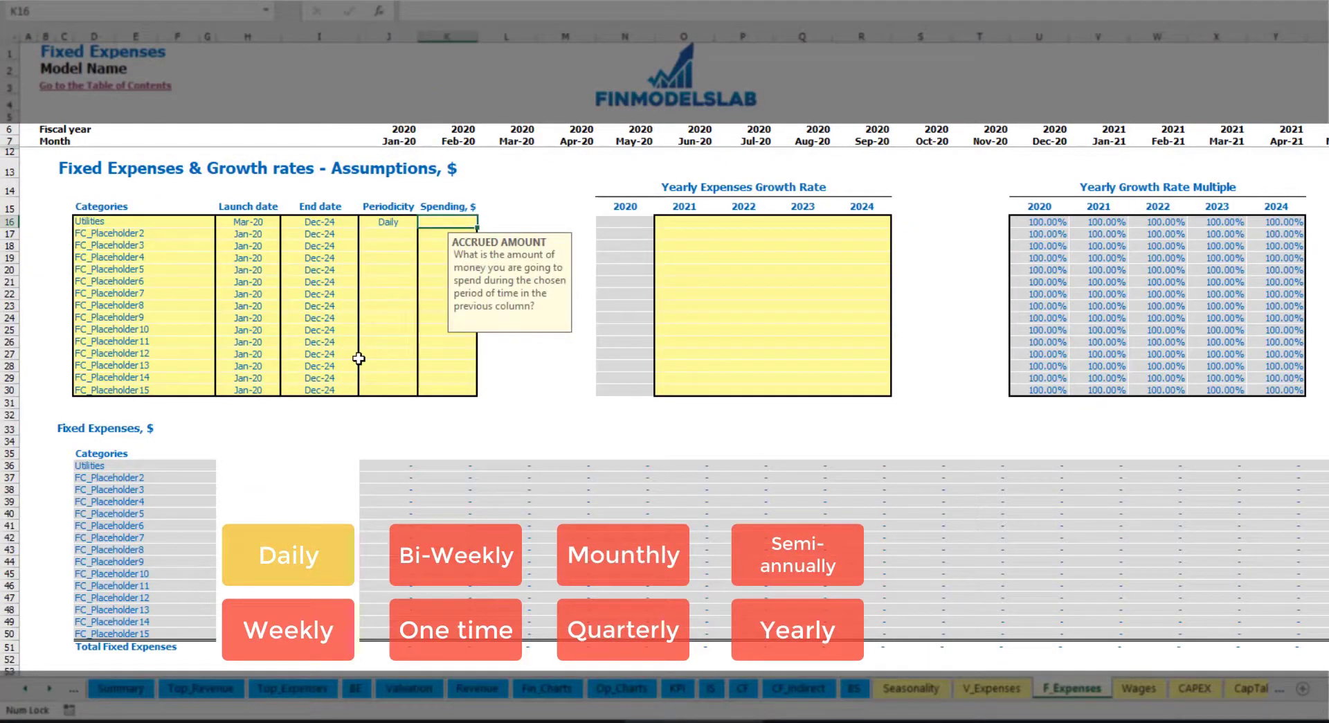
{"action": "type", "text": "50"}
{"action": "key", "text": "Return"}
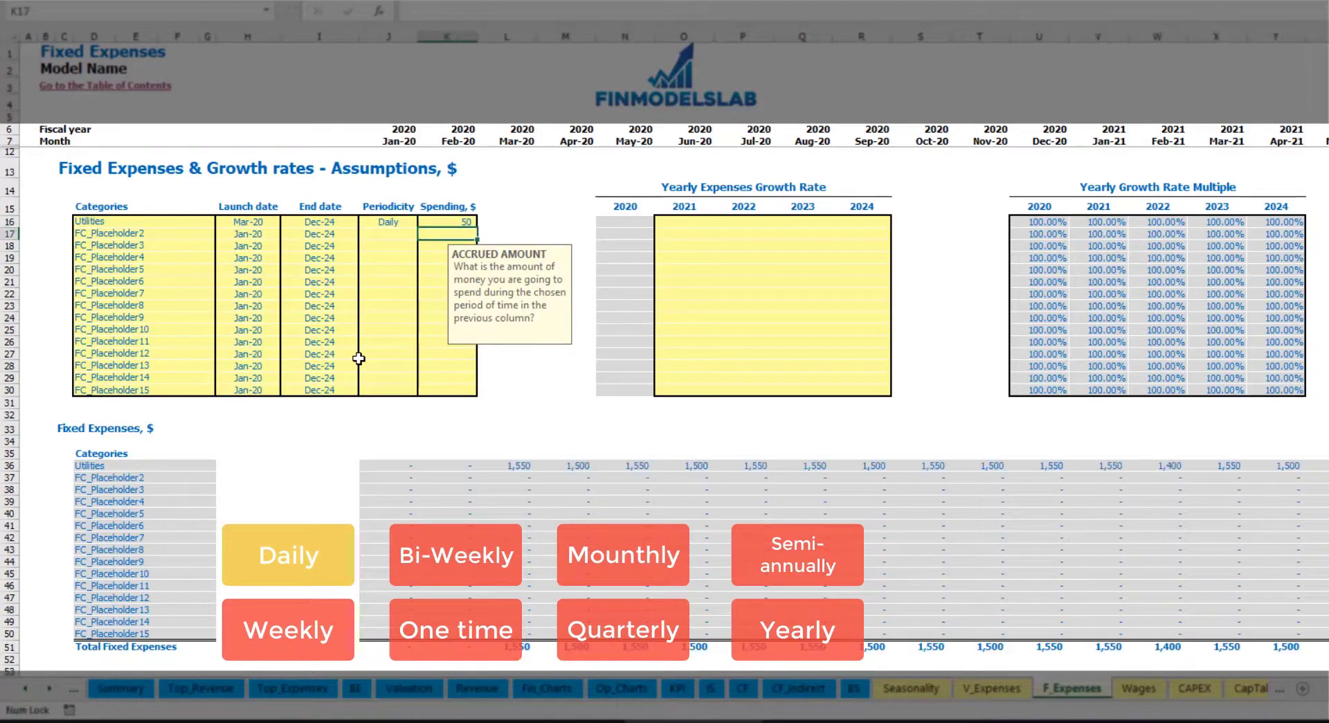
Examine the calculated monthly Utilities expenses for March to May 2020 in the Fixed Expenses table.
{"action": "left_click", "coordinate": [516, 470]}
{"action": "left_click", "coordinate": [574, 473]}
{"action": "left_click", "coordinate": [637, 471]}
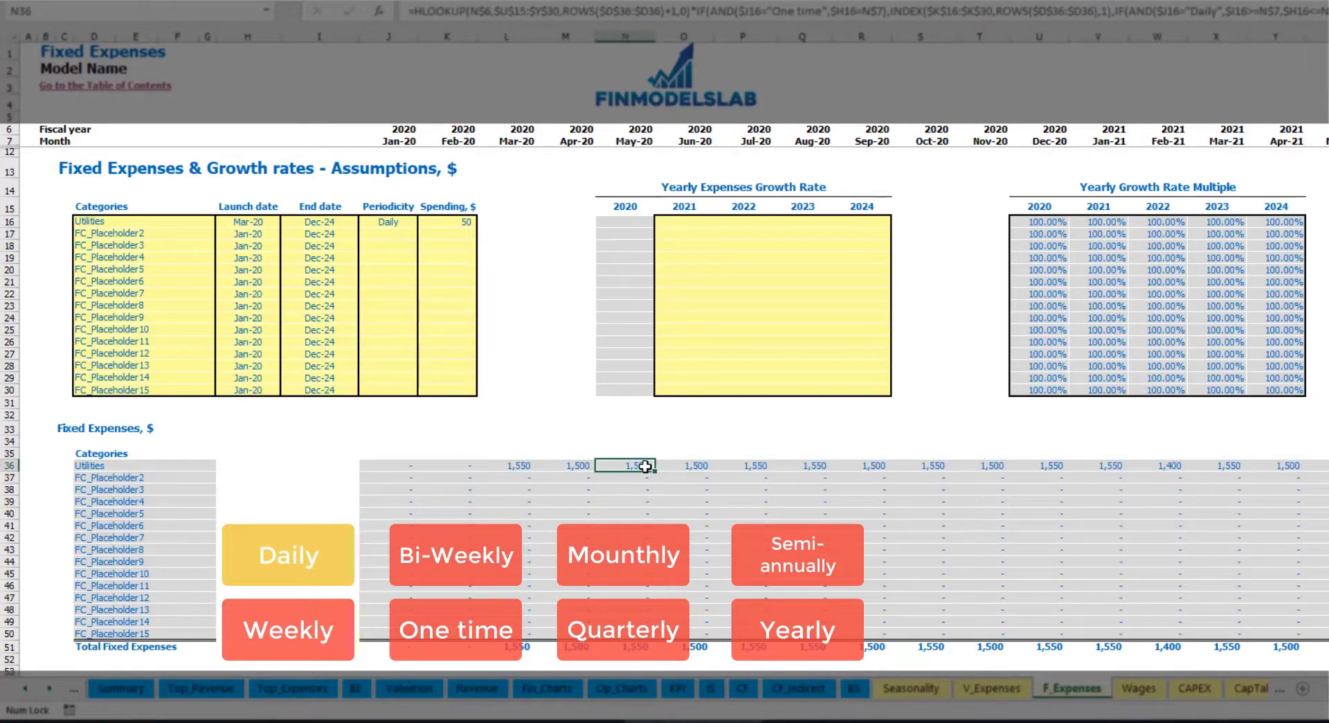
{"action": "left_click", "coordinate": [519, 455]}
{"action": "left_click", "coordinate": [532, 469]}
{"action": "left_click", "coordinate": [554, 465]}
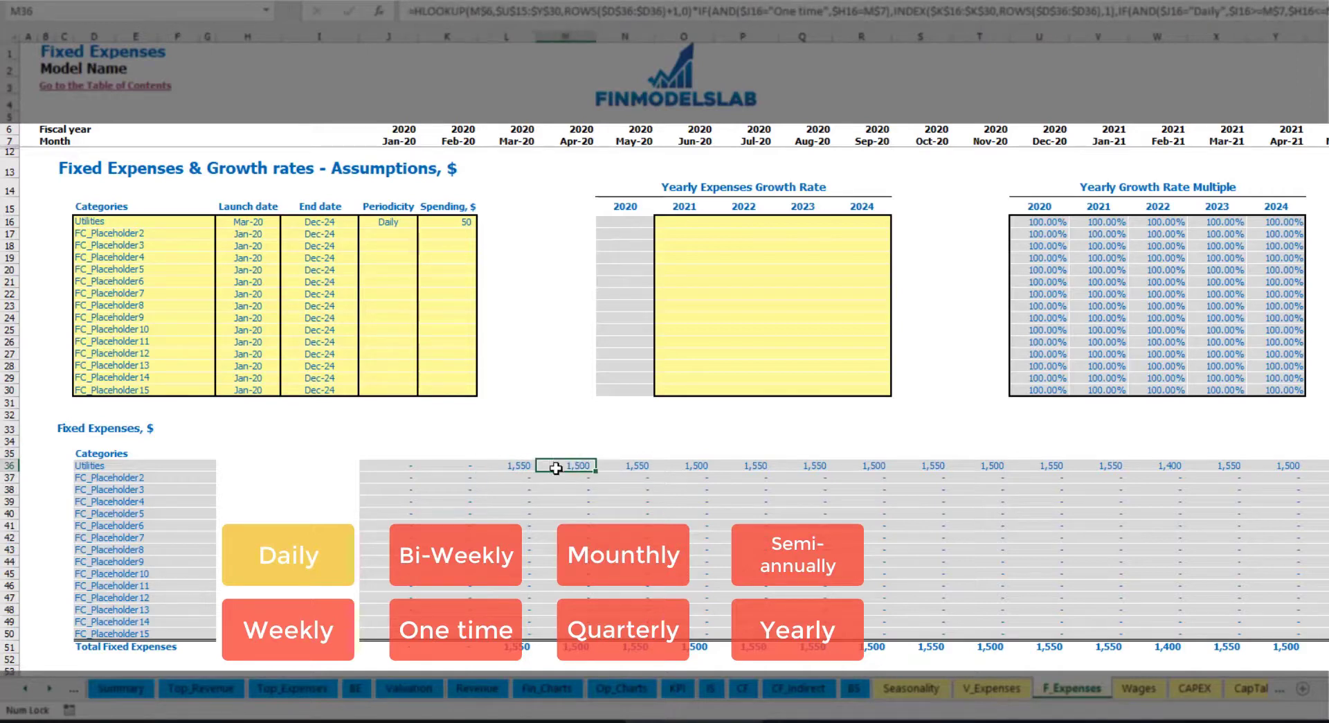
{"action": "left_click", "coordinate": [514, 141]}
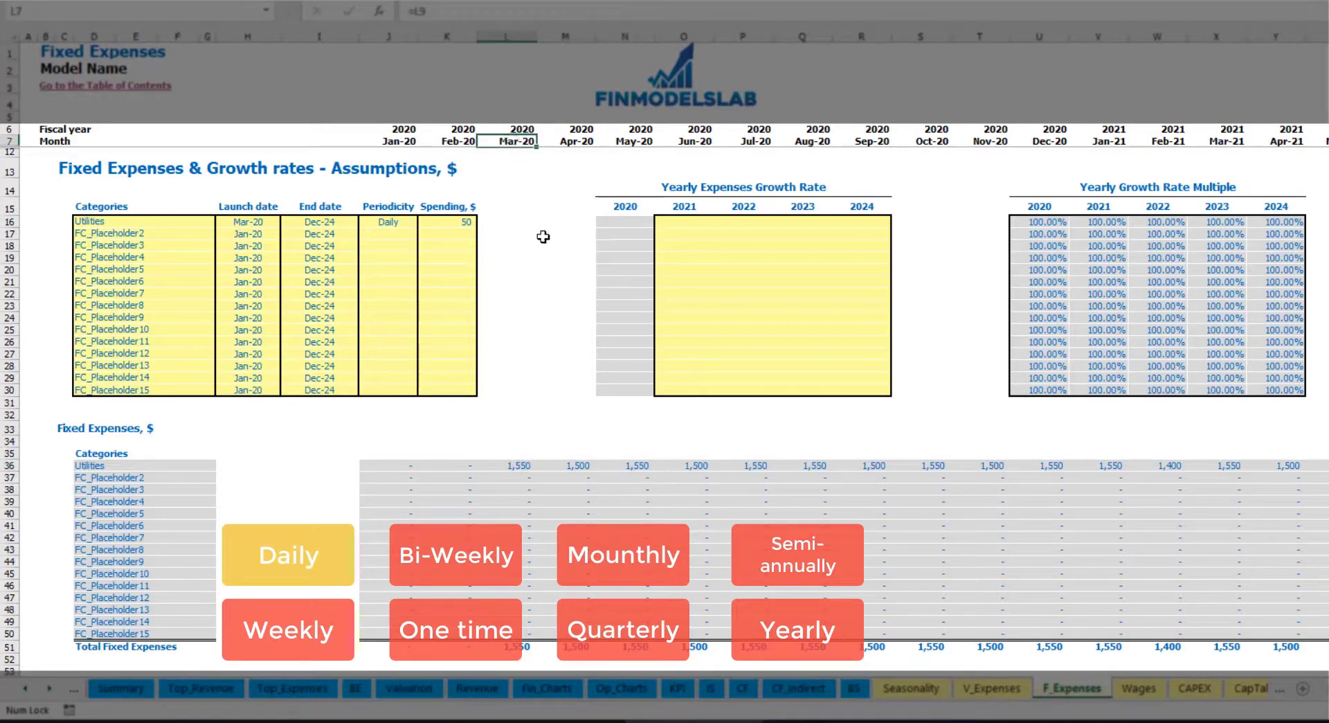
{"action": "left_click", "coordinate": [522, 467]}
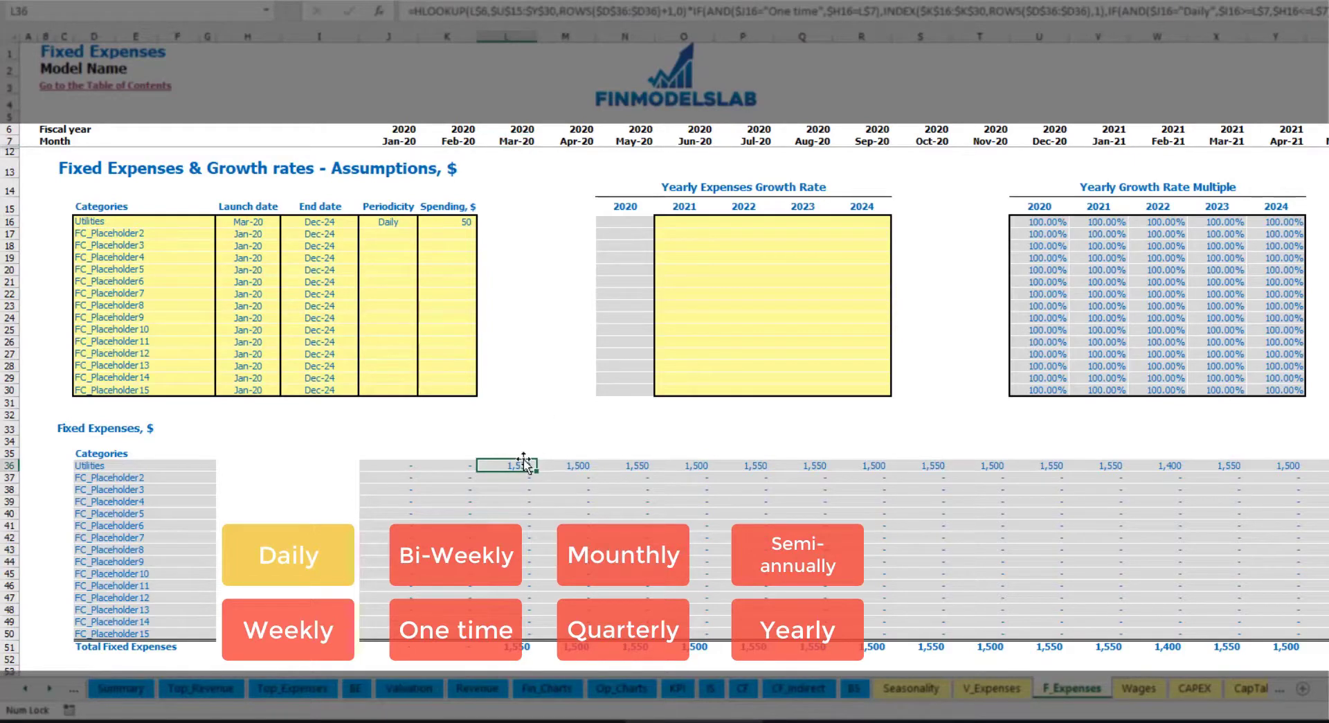
{"action": "left_click", "coordinate": [578, 467]}
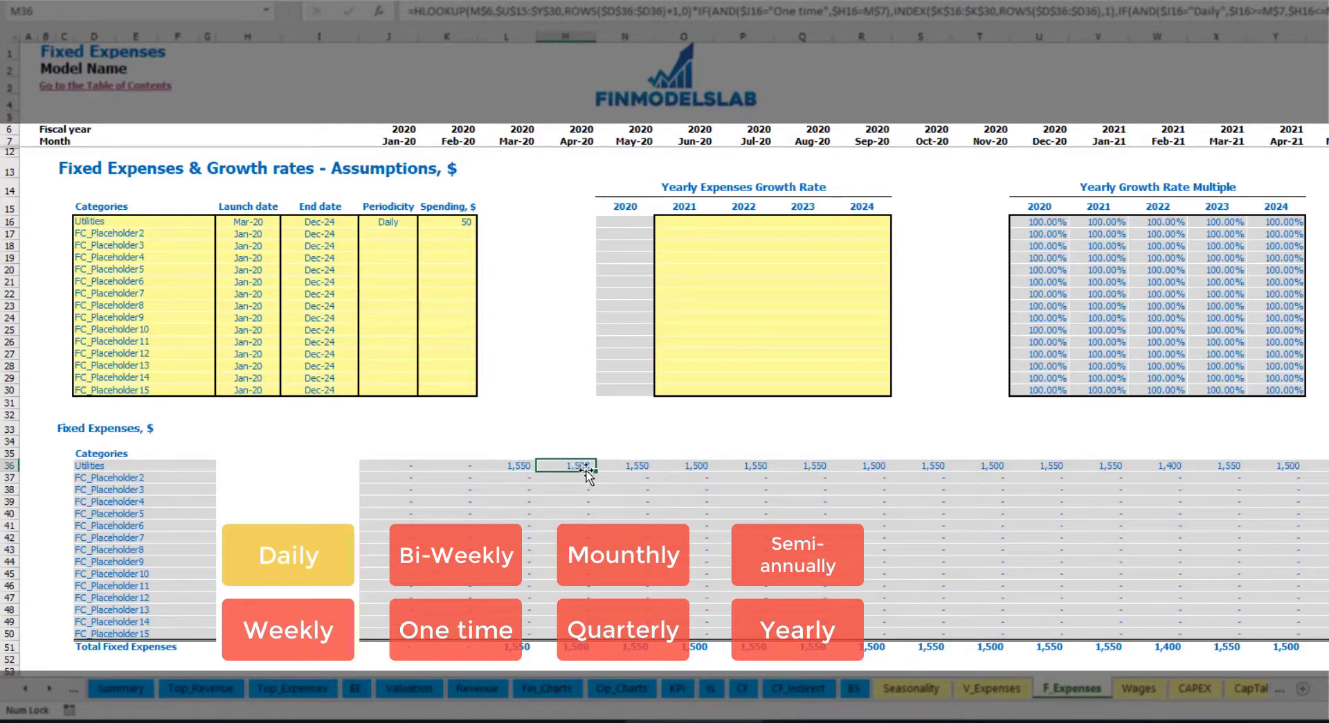
Set the Utilities yearly expense growth rate to 5% for 2021 and copy it across 2022 to 2024.
{"action": "left_click", "coordinate": [692, 224]}
{"action": "type", "text": "5%"}
{"action": "key", "text": "Return"}
{"action": "key", "text": "Up"}
{"action": "key", "text": "ctrl+c"}
{"action": "key", "text": "Right"}
{"action": "key", "text": "shift+Right"}
{"action": "key", "text": "shift+Right"}
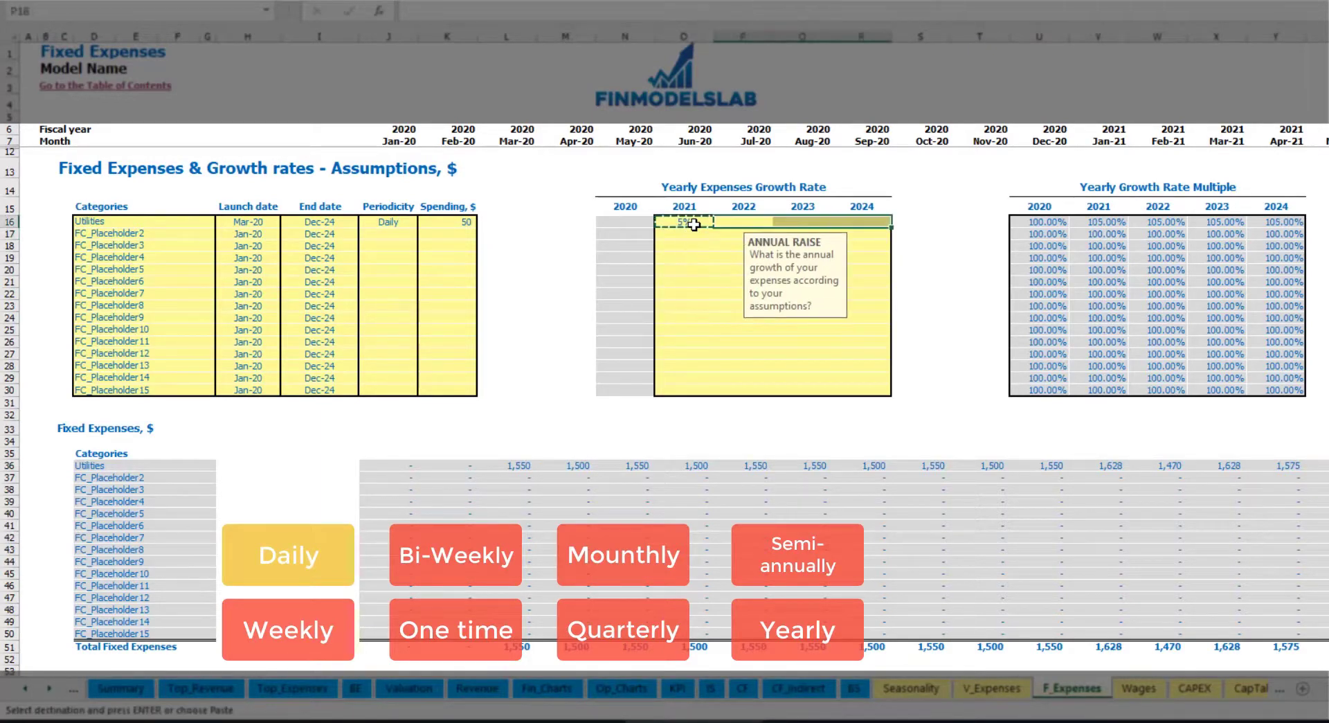
Fill the Utilities yearly growth rate for 2022 through 2024 with the 5% copied from 2021.
{"action": "key", "text": "ctrl+v"}
{"action": "left_click_drag", "start_coordinate": [694, 222], "coordinate": [862, 222]}
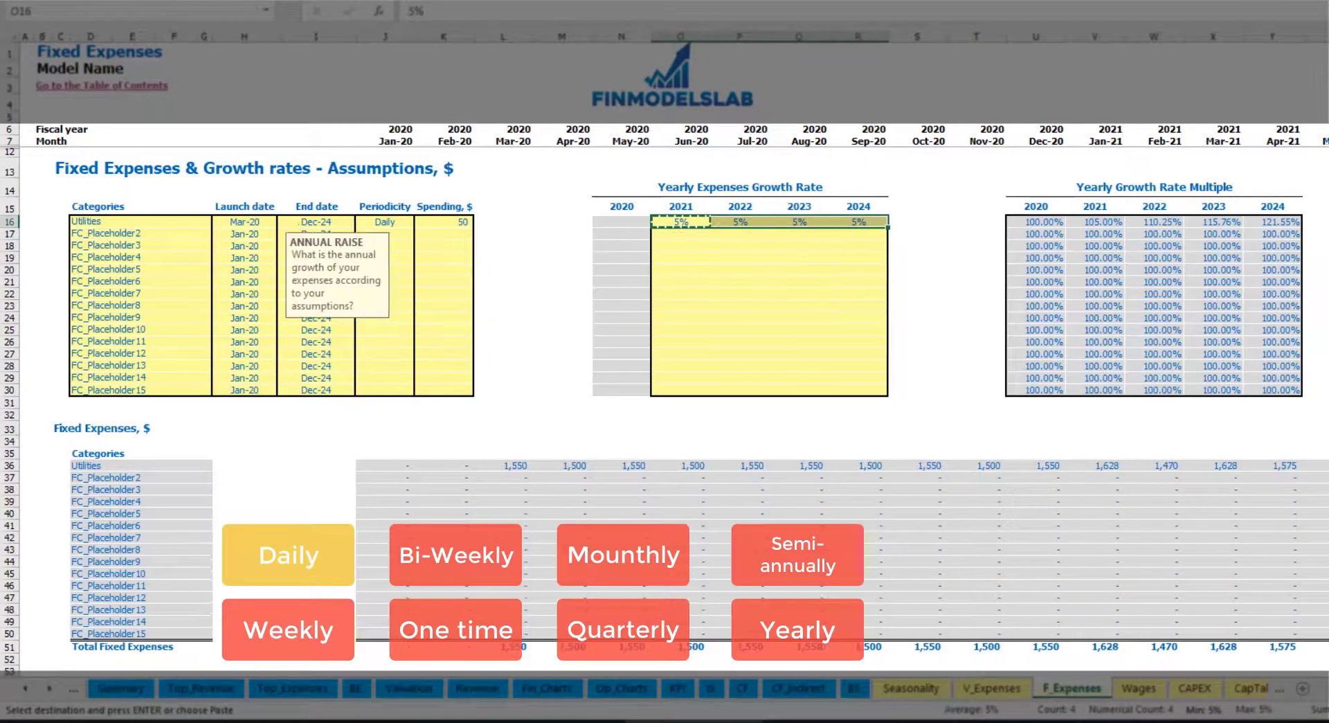
{"action": "scroll", "coordinate": [1233, 669], "scroll_direction": "right", "scroll_amount": 10}
{"action": "scroll", "coordinate": [1234, 669], "scroll_direction": "left", "scroll_amount": 15}
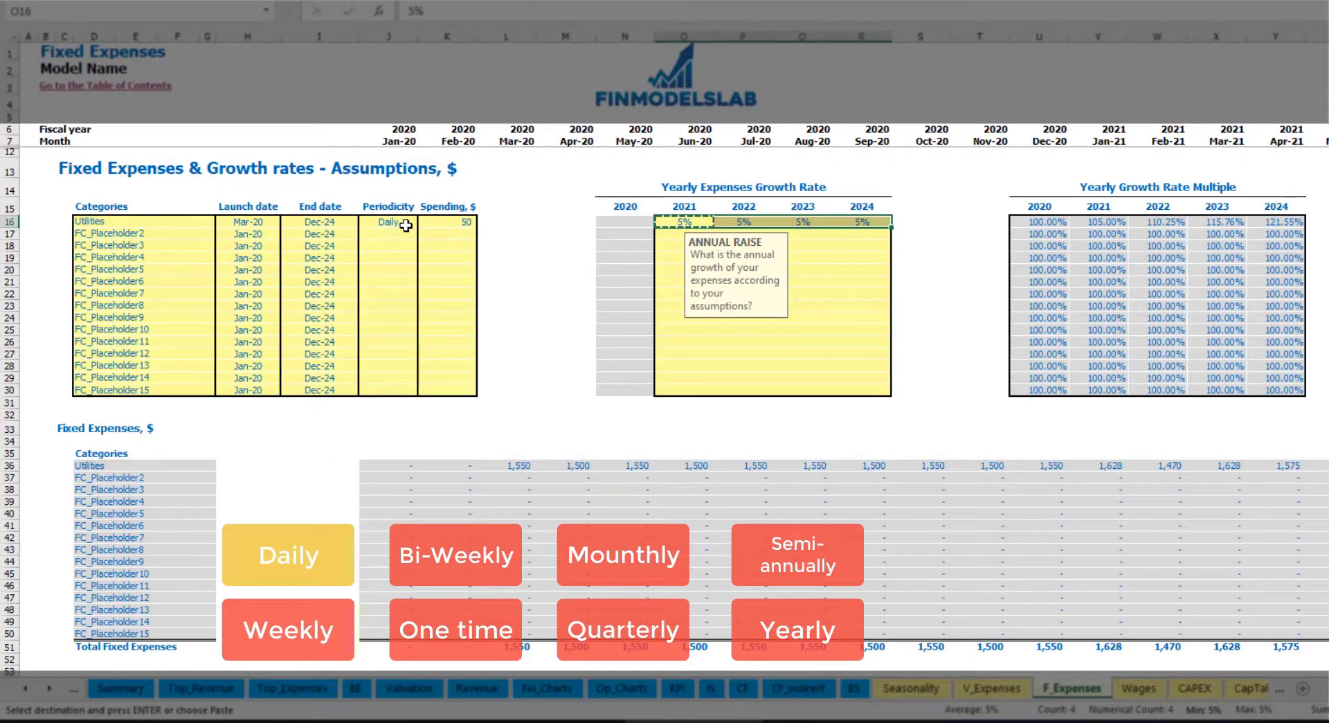
Rename the second expense category as Advertising, with launch date Mar-20 and end date Aug-24.
{"action": "left_click", "coordinate": [157, 230]}
{"action": "key", "text": "Escape"}
{"action": "type", "text": "Advertising"}
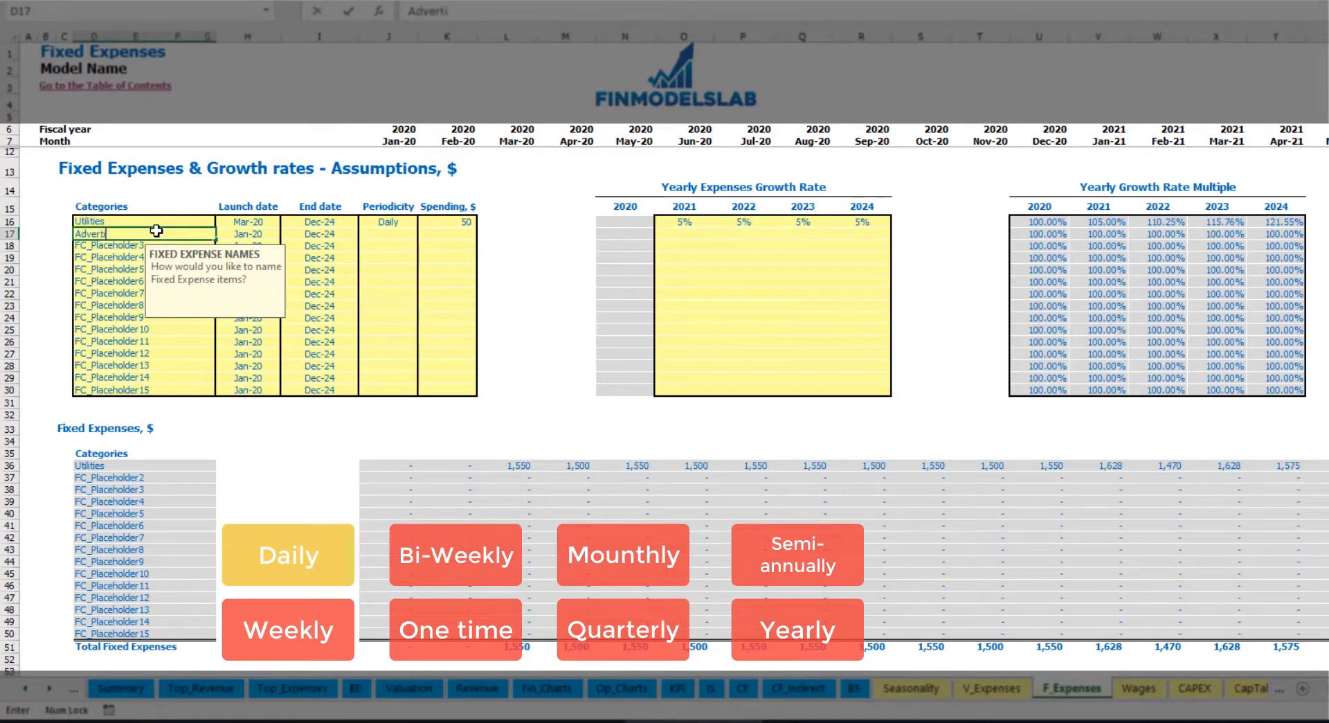
{"action": "left_click", "coordinate": [248, 236]}
{"action": "left_click", "coordinate": [288, 236]}
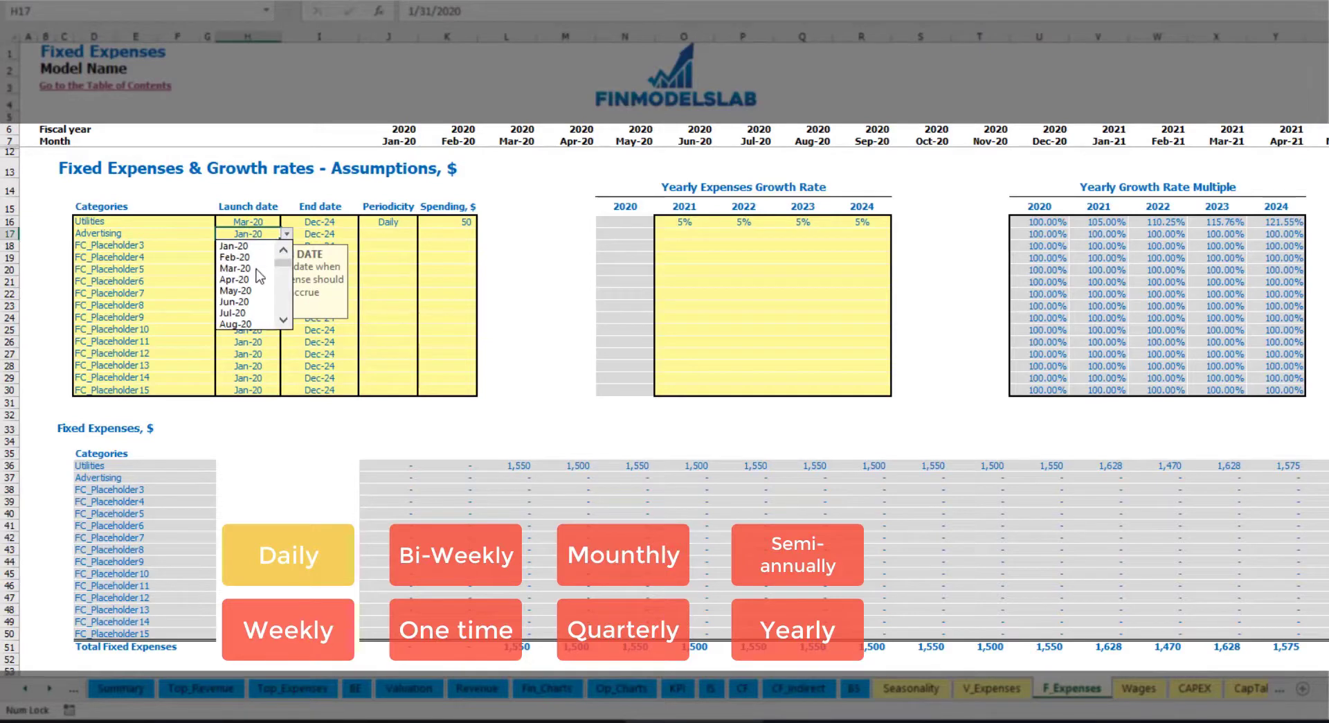
{"action": "left_click", "coordinate": [242, 269]}
{"action": "left_click", "coordinate": [331, 234]}
{"action": "left_click", "coordinate": [364, 234]}
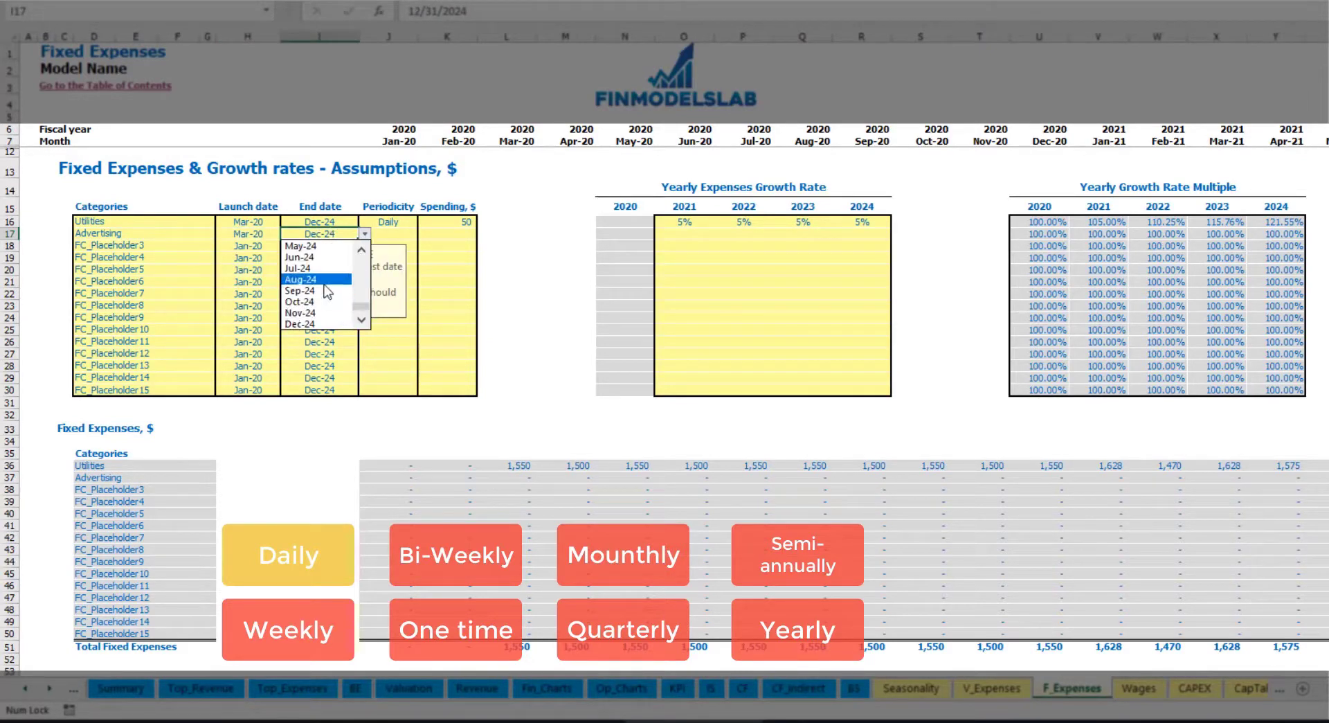
{"action": "left_click", "coordinate": [324, 280]}
Set the Advertising periodicity to Weekly and its spending to 100.
{"action": "left_click", "coordinate": [389, 234]}
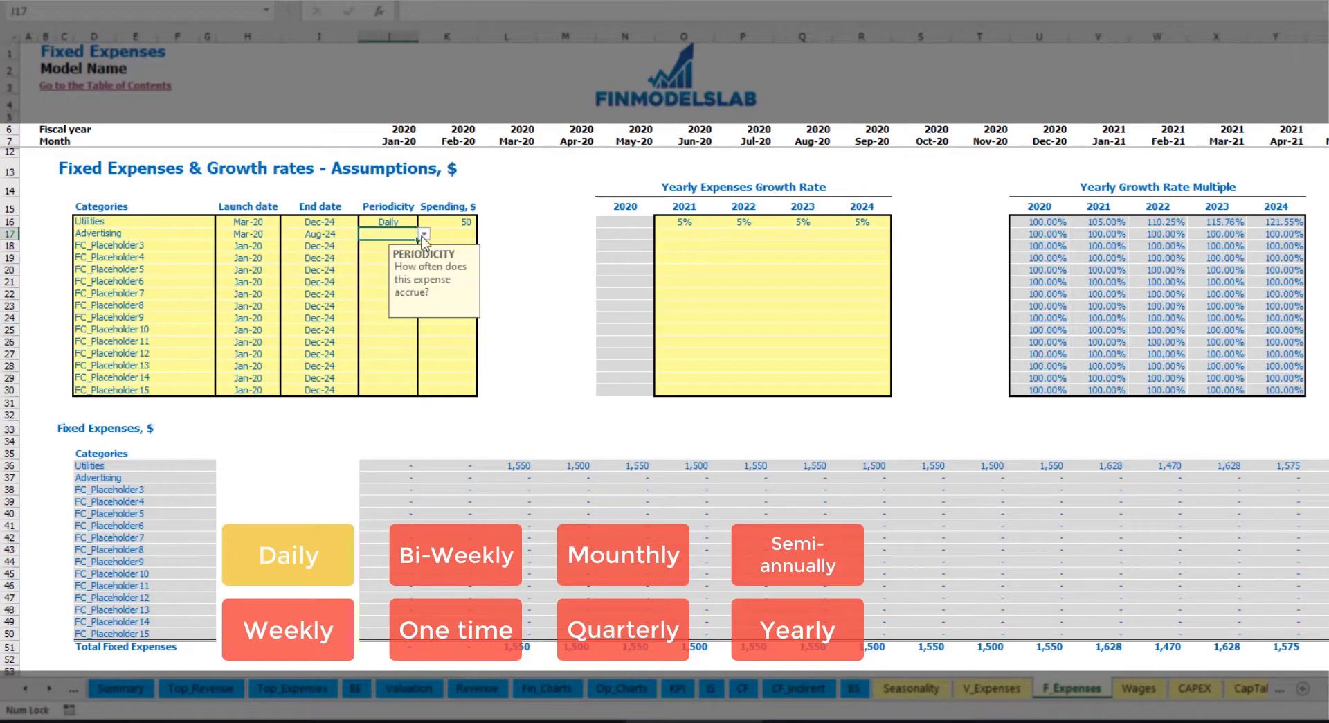
{"action": "left_click", "coordinate": [423, 236]}
{"action": "left_click", "coordinate": [398, 262]}
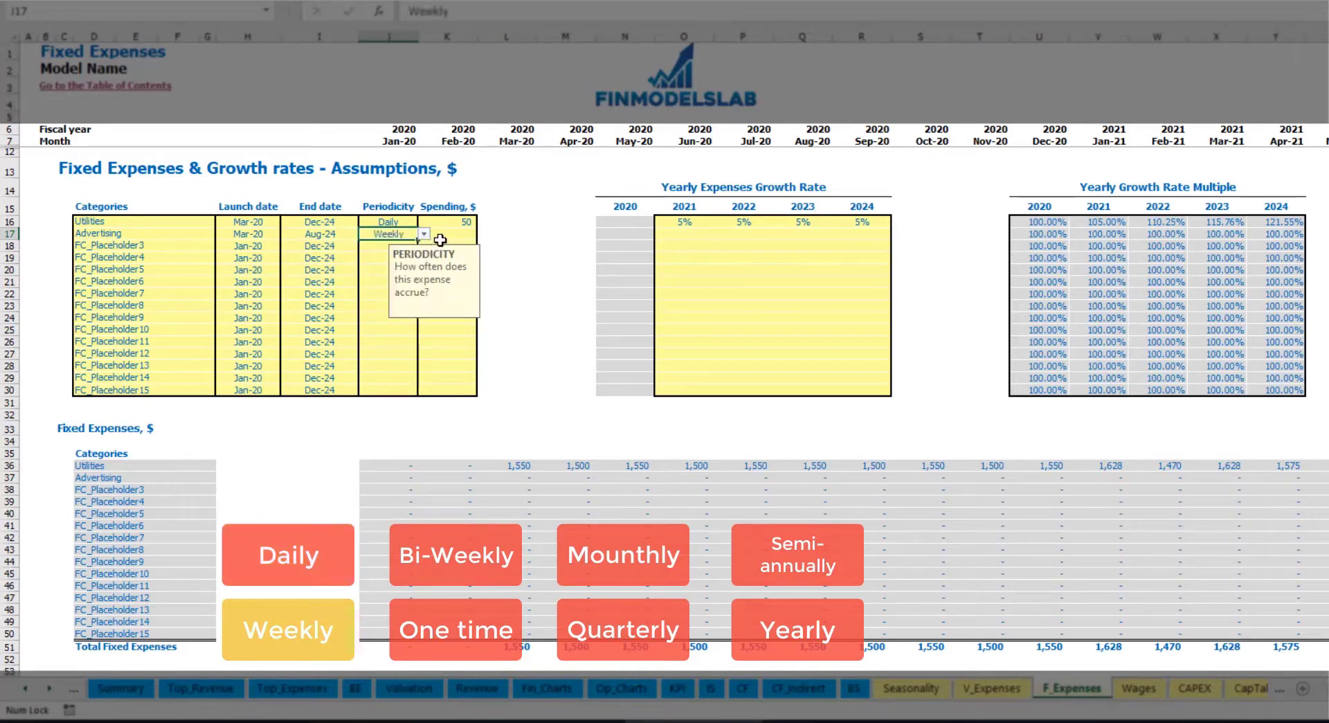
{"action": "left_click", "coordinate": [443, 237]}
{"action": "type", "text": "100"}
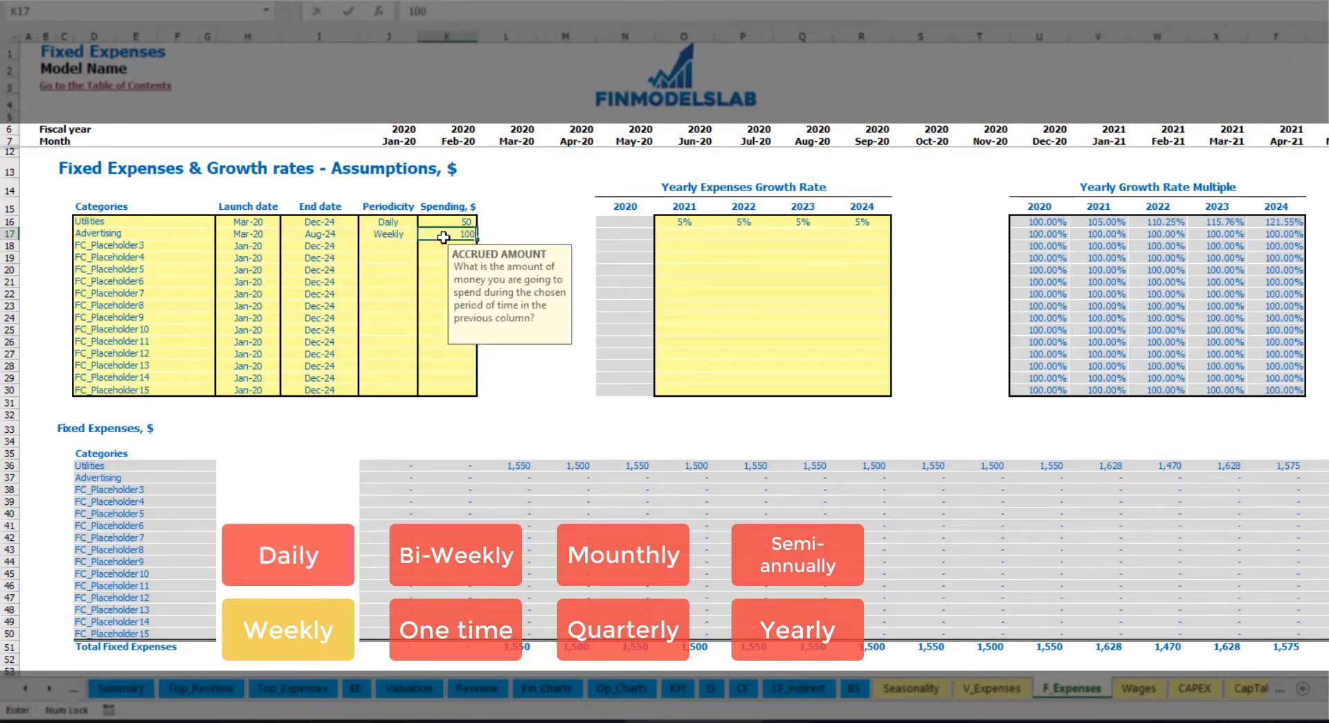
{"action": "key", "text": "Return"}
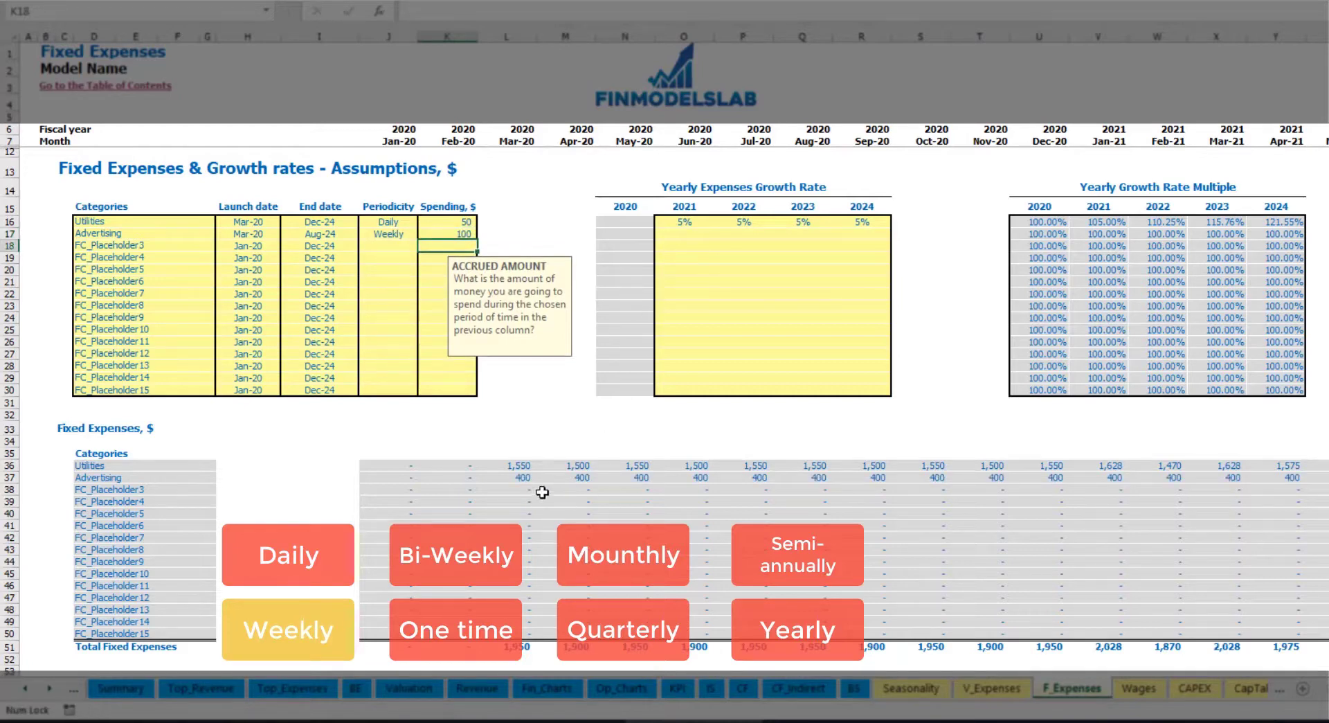
Examine the monthly Advertising amounts in the Fixed Expenses table from Mar-20 to the end date in 2024.
{"action": "left_click", "coordinate": [526, 478]}
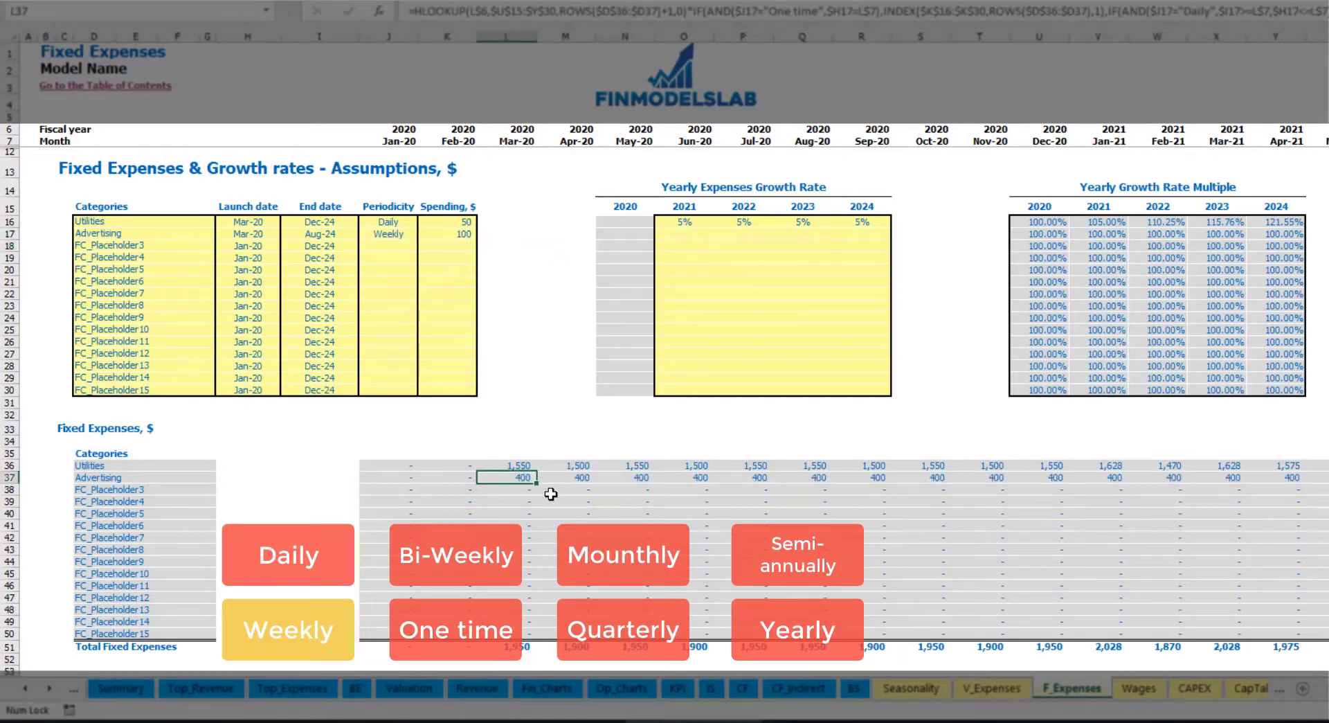
{"action": "scroll", "coordinate": [674, 341], "scroll_direction": "right", "scroll_amount": 10}
{"action": "scroll", "coordinate": [673, 341], "scroll_direction": "right", "scroll_amount": 2}
{"action": "key", "text": "ctrl+a"}
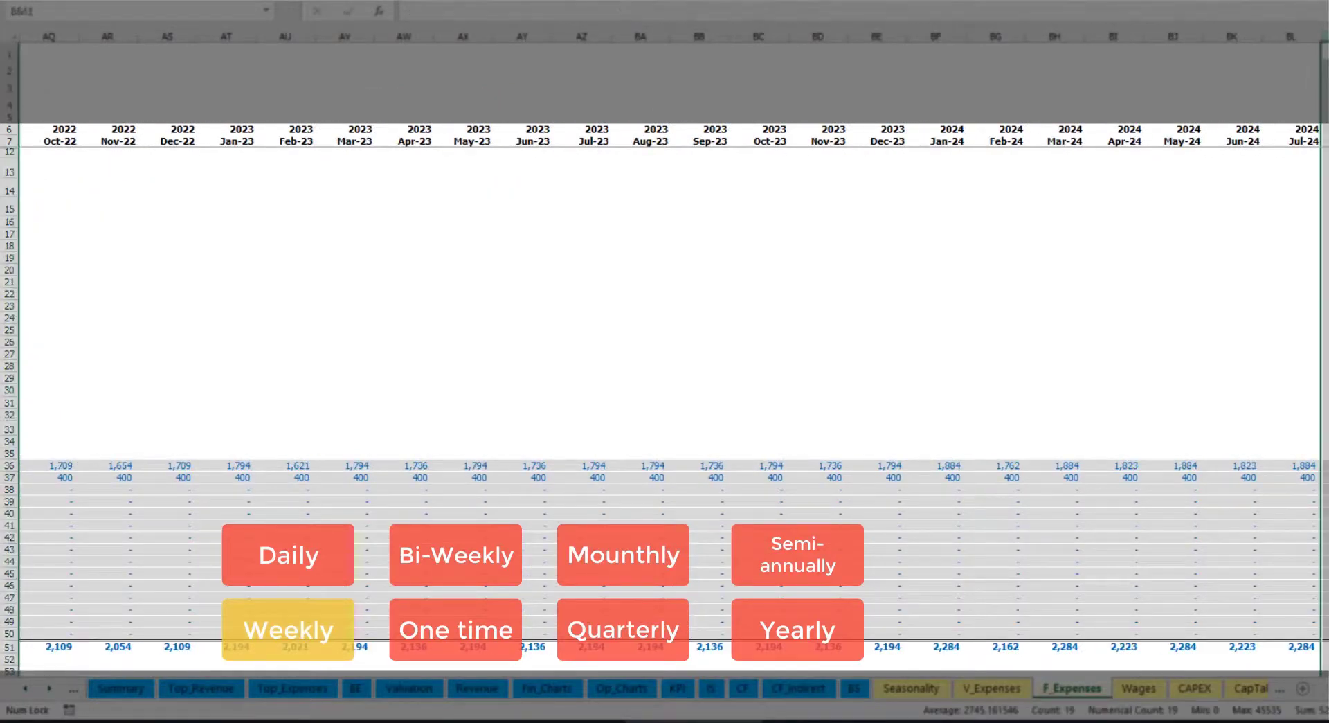
{"action": "left_click", "coordinate": [1324, 477]}
{"action": "scroll", "coordinate": [1075, 716], "scroll_direction": "left", "scroll_amount": 15}
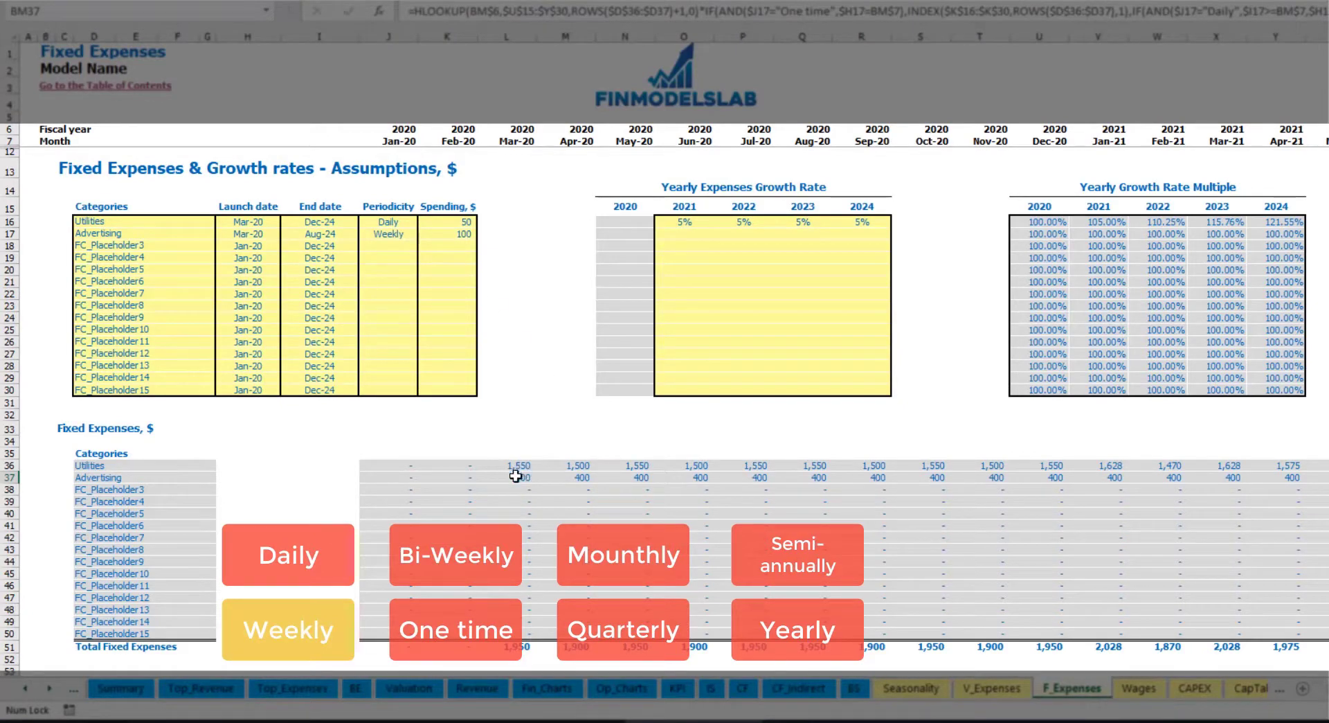
Change the Advertising periodicity to Bi-Weekly and its spending to 500.
{"action": "left_click", "coordinate": [389, 234]}
{"action": "left_click", "coordinate": [423, 233]}
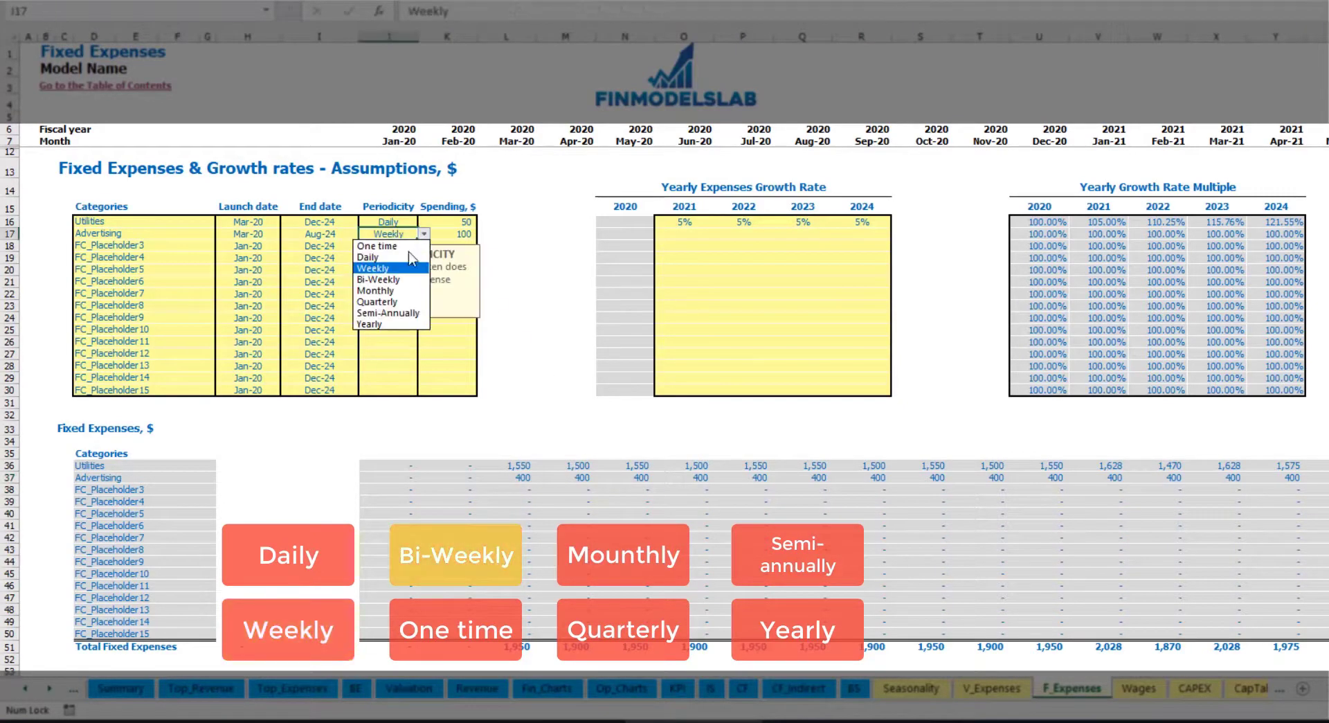
{"action": "left_click", "coordinate": [406, 279]}
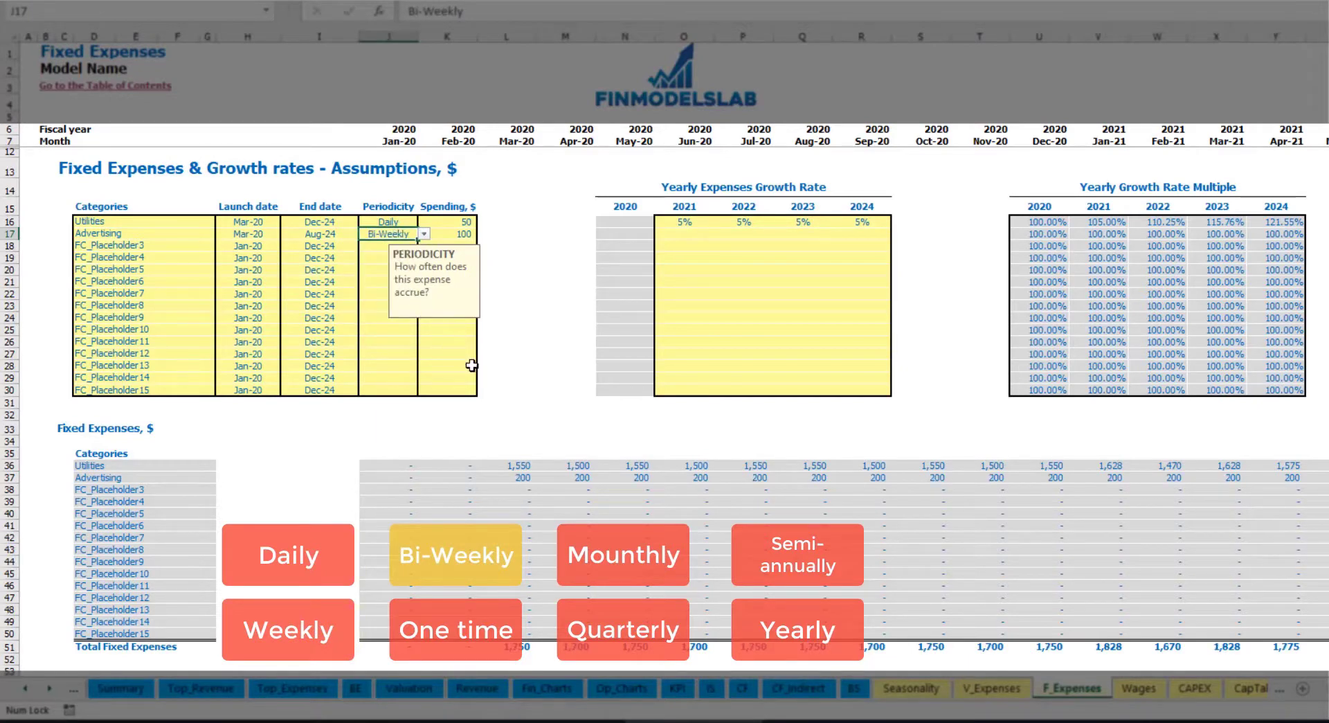
{"action": "left_click", "coordinate": [445, 235]}
{"action": "type", "text": "50"}
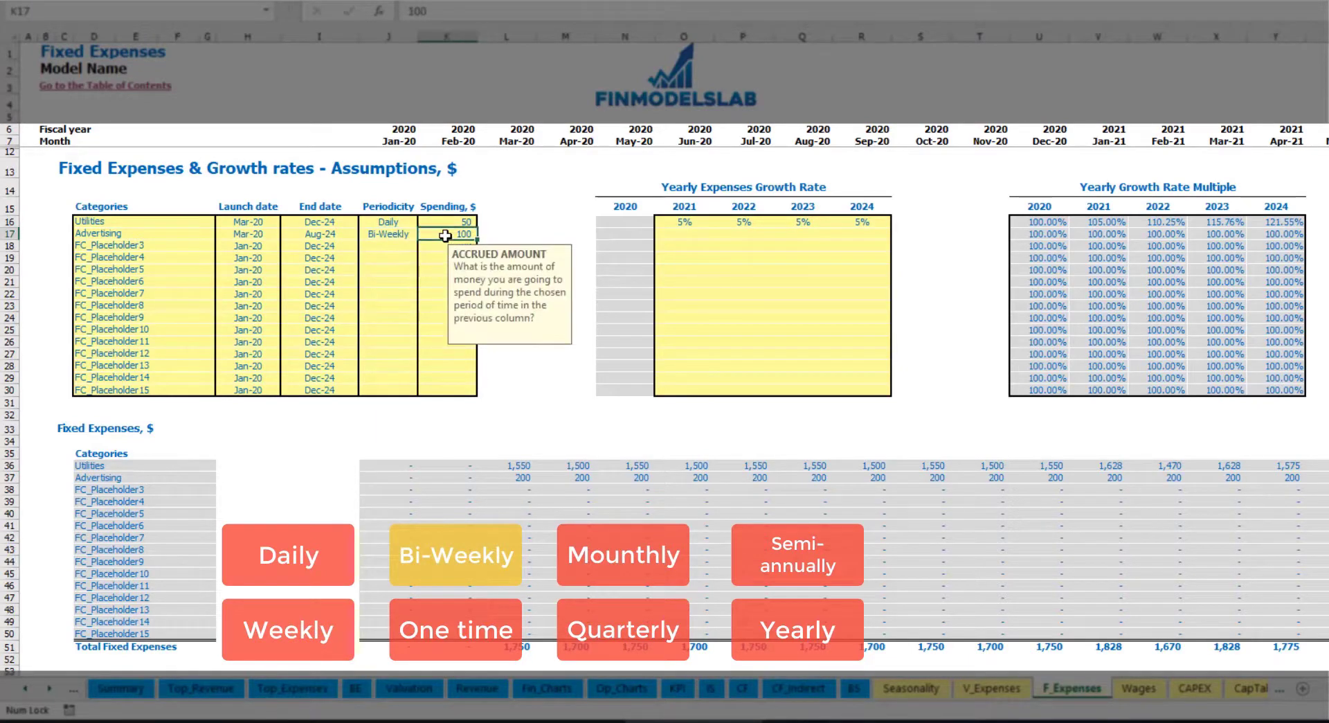
{"action": "type", "text": "0"}
{"action": "key", "text": "Return"}
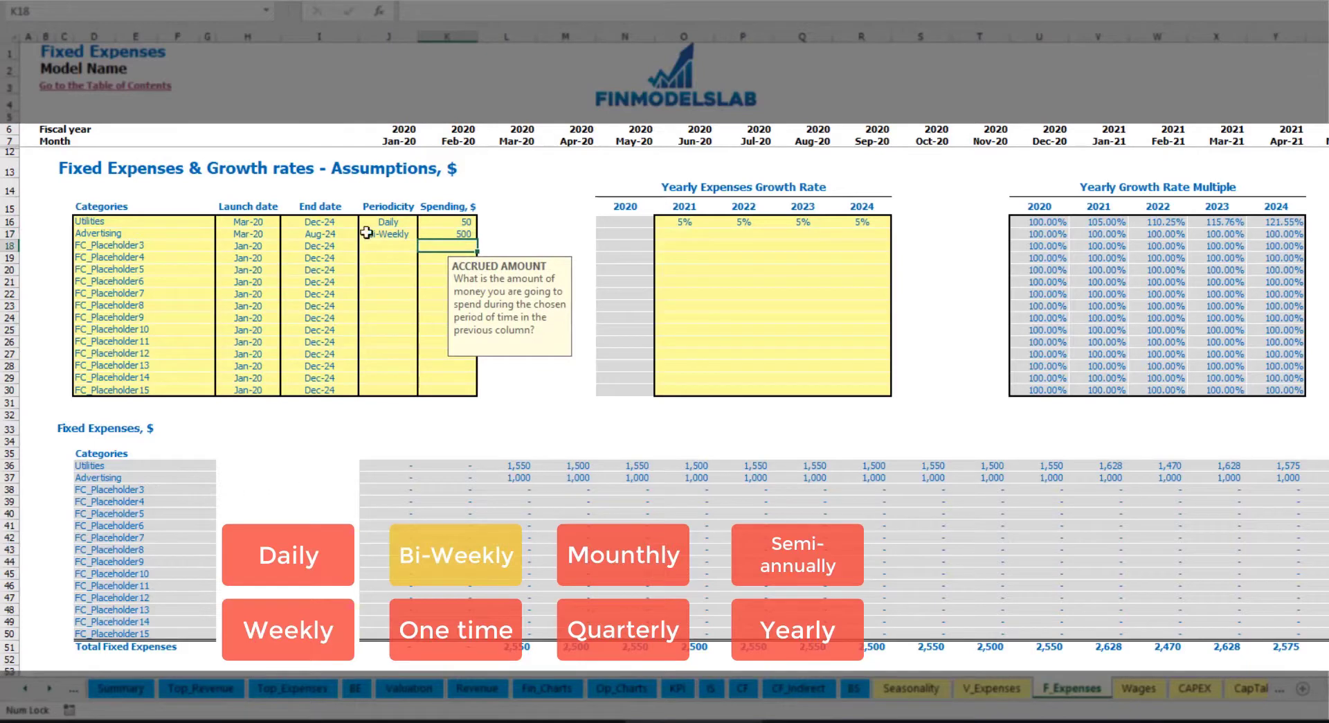
Set the Advertising launch date to Jul-20.
{"action": "left_click", "coordinate": [258, 227]}
{"action": "left_click", "coordinate": [267, 235]}
{"action": "left_click", "coordinate": [294, 236]}
{"action": "left_click", "coordinate": [279, 236]}
{"action": "left_click", "coordinate": [285, 237]}
{"action": "left_click", "coordinate": [277, 294]}
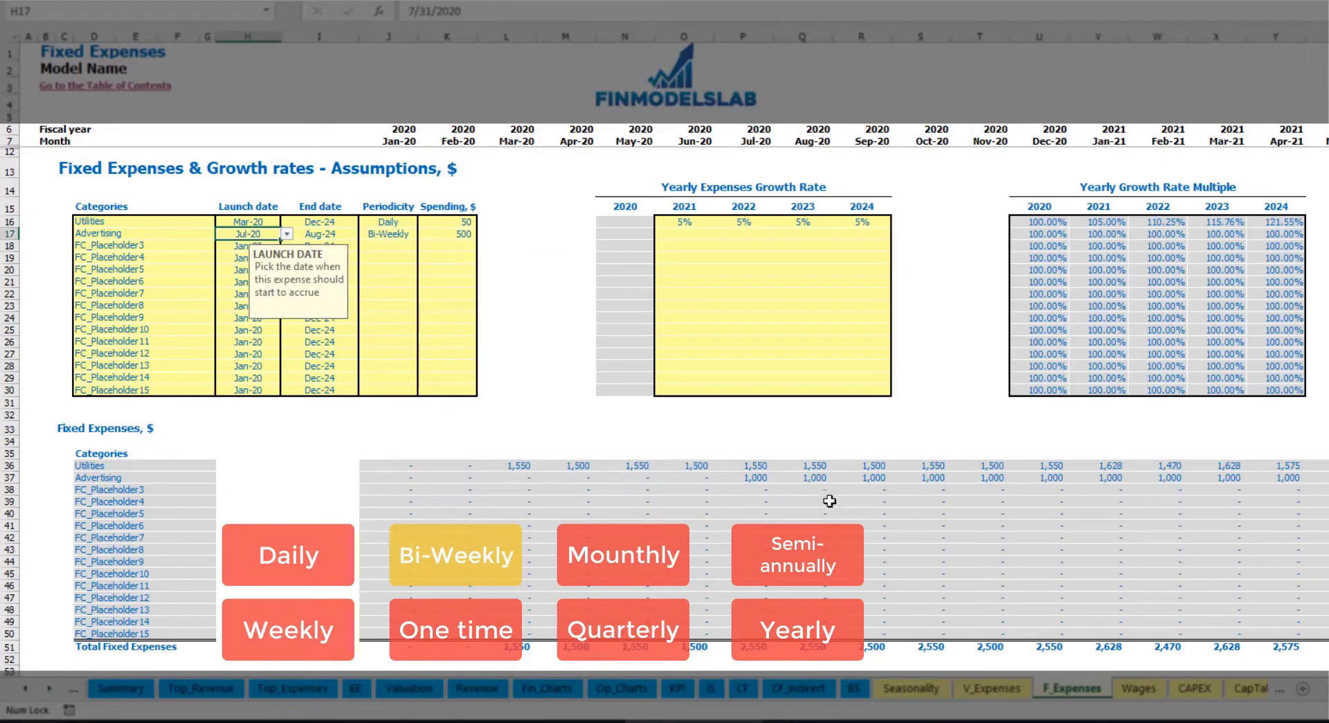
Examine the monthly Advertising amounts in the Fixed Expenses table from Jul-20 onward.
{"action": "left_click", "coordinate": [758, 478]}
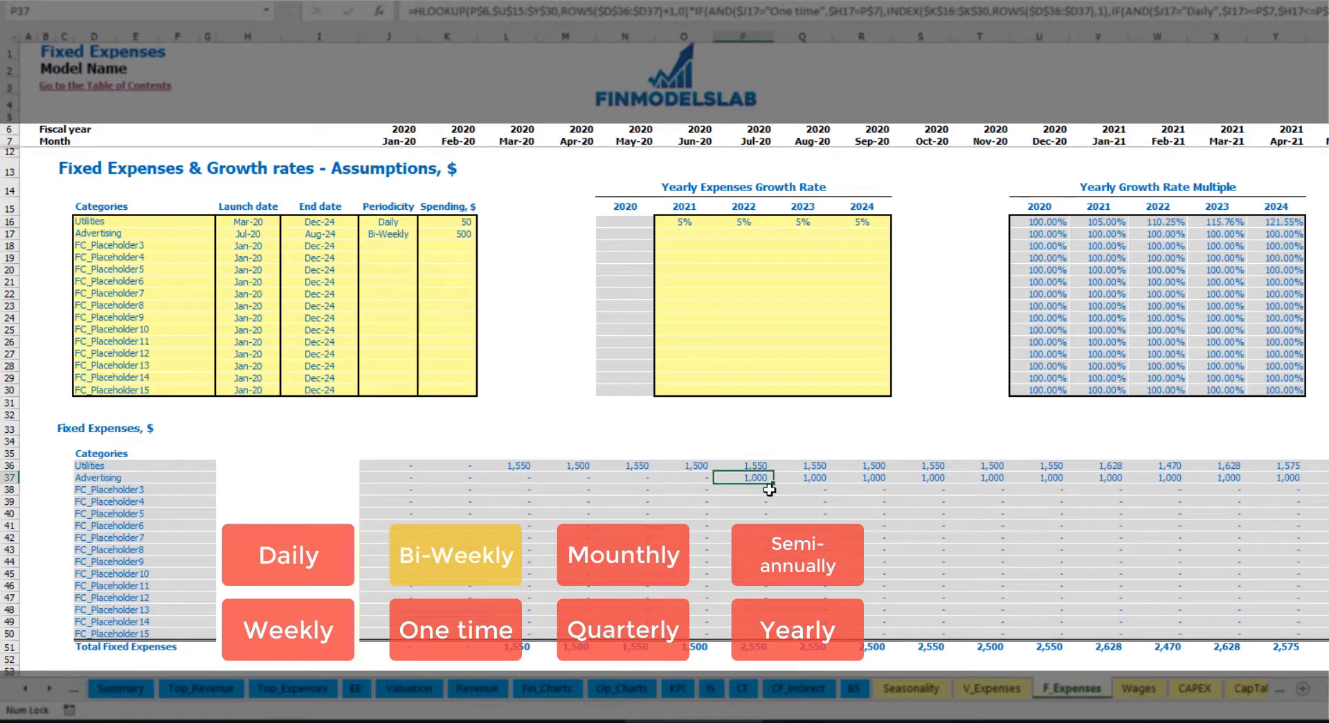
{"action": "key", "text": "Right"}
{"action": "key", "text": "Right"}
{"action": "key", "text": "Right"}
{"action": "key", "text": "Right"}
{"action": "key", "text": "Right"}
{"action": "key", "text": "Right"}
{"action": "key", "text": "Right"}
{"action": "key", "text": "Right"}
{"action": "key", "text": "Right"}
{"action": "key", "text": "Right"}
{"action": "key", "text": "Right"}
{"action": "key", "text": "Right"}
{"action": "key", "text": "Right"}
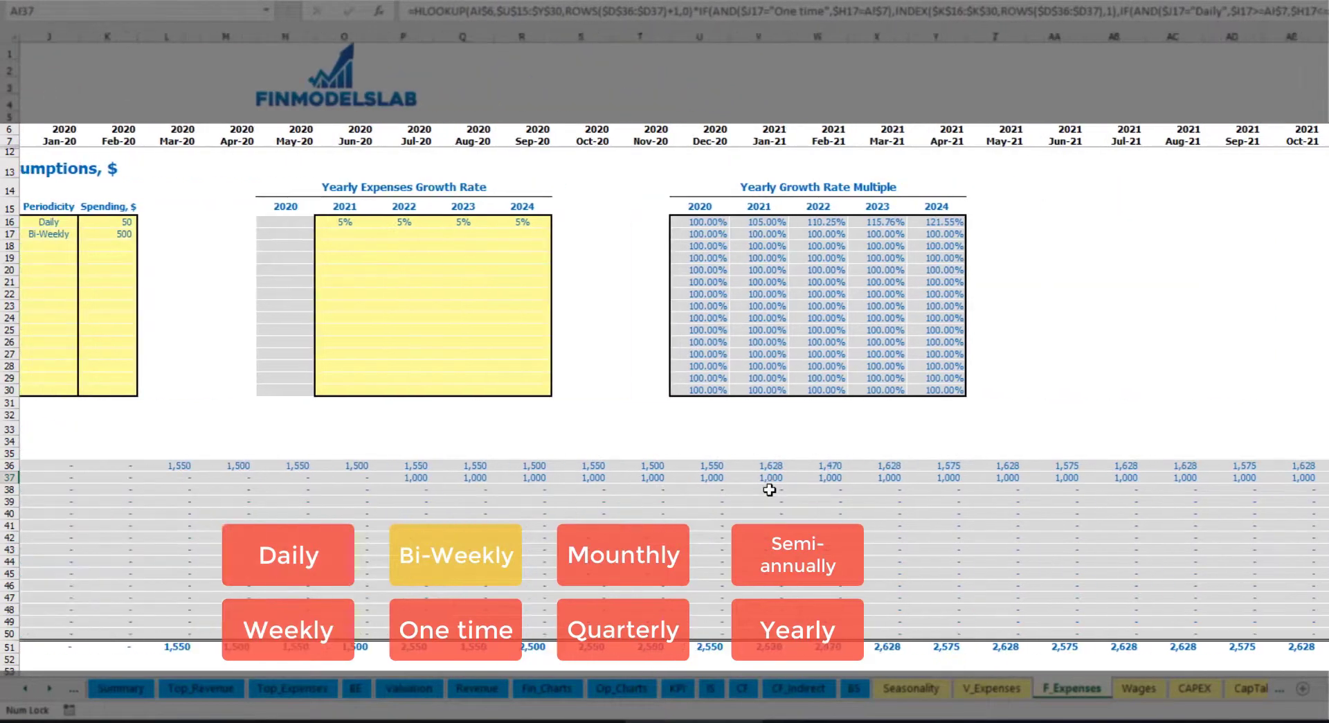
{"action": "key", "text": "Home"}
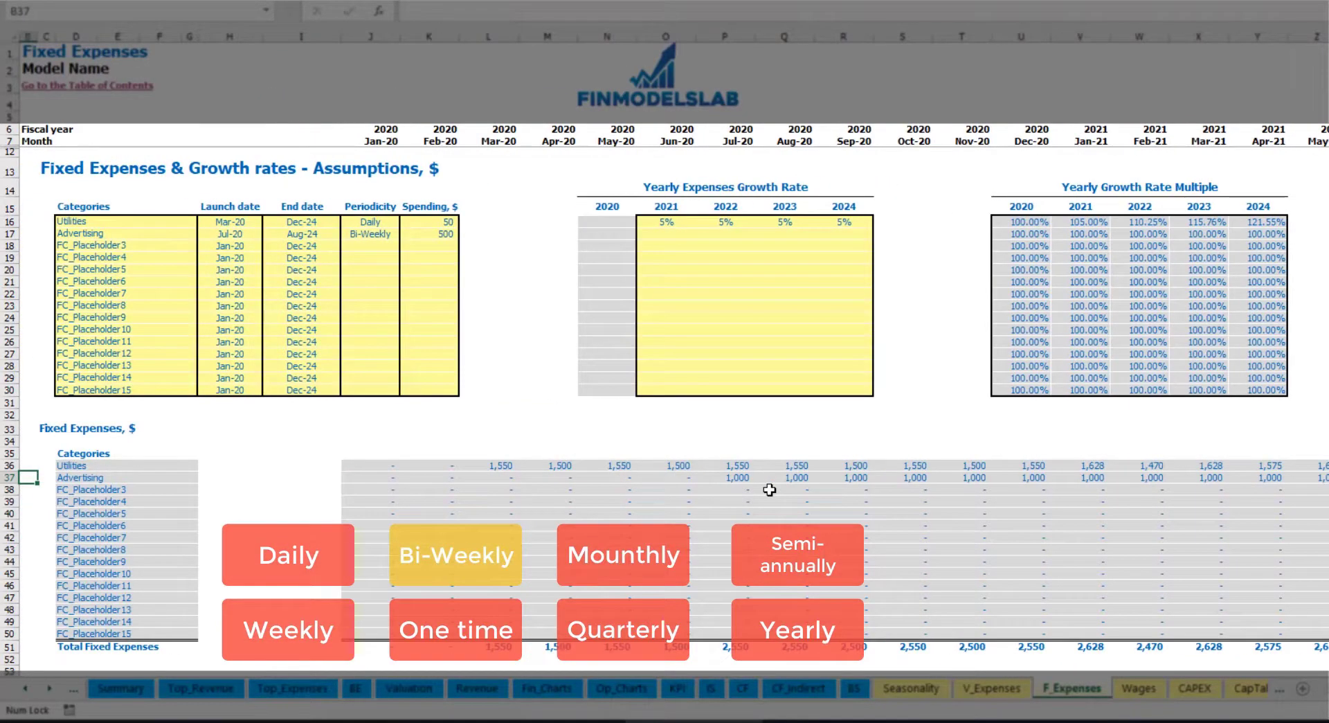
{"action": "left_click", "coordinate": [727, 479]}
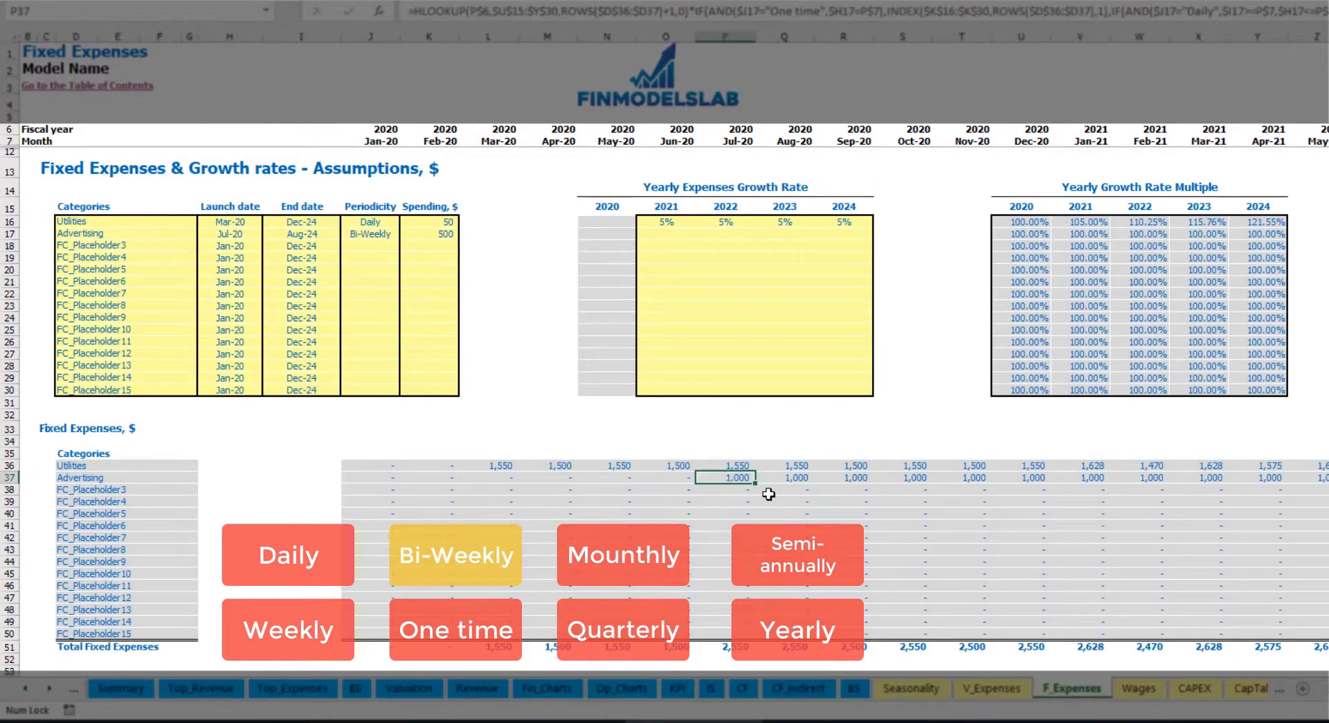
Enter a 3% yearly growth rate for Advertising in 2021 and copy it to 2022 through 2024.
{"action": "left_click", "coordinate": [665, 237]}
{"action": "type", "text": "3%"}
{"action": "key", "text": "ctrl+Return"}
{"action": "key", "text": "ctrl+c"}
{"action": "key", "text": "Right"}
{"action": "key", "text": "shift+Right"}
{"action": "key", "text": "shift+Right"}
{"action": "key", "text": "ctrl+v"}
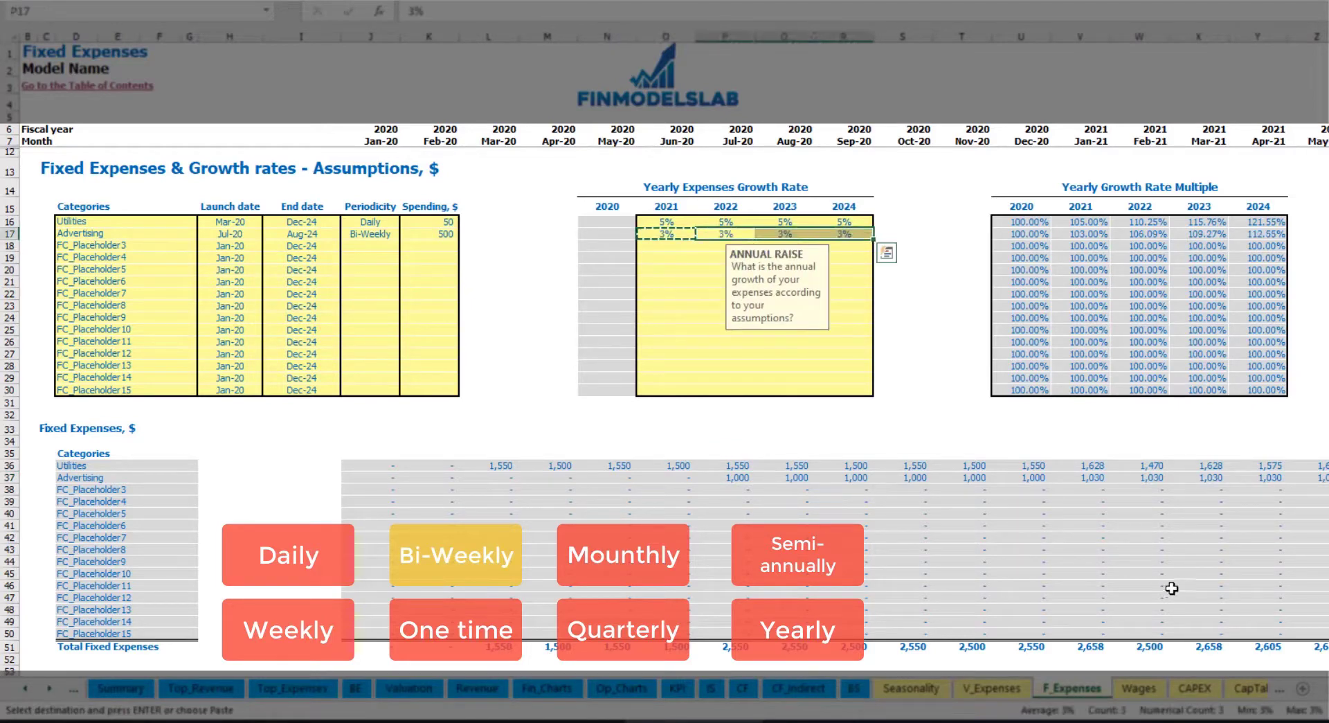
Check how yearly growth affects the Advertising amounts from Jan-21 through 2024, and compare them with its end date.
{"action": "left_click", "coordinate": [1326, 490]}
{"action": "left_click", "coordinate": [1280, 477]}
{"action": "left_click", "coordinate": [1138, 477]}
{"action": "left_click", "coordinate": [1081, 477]}
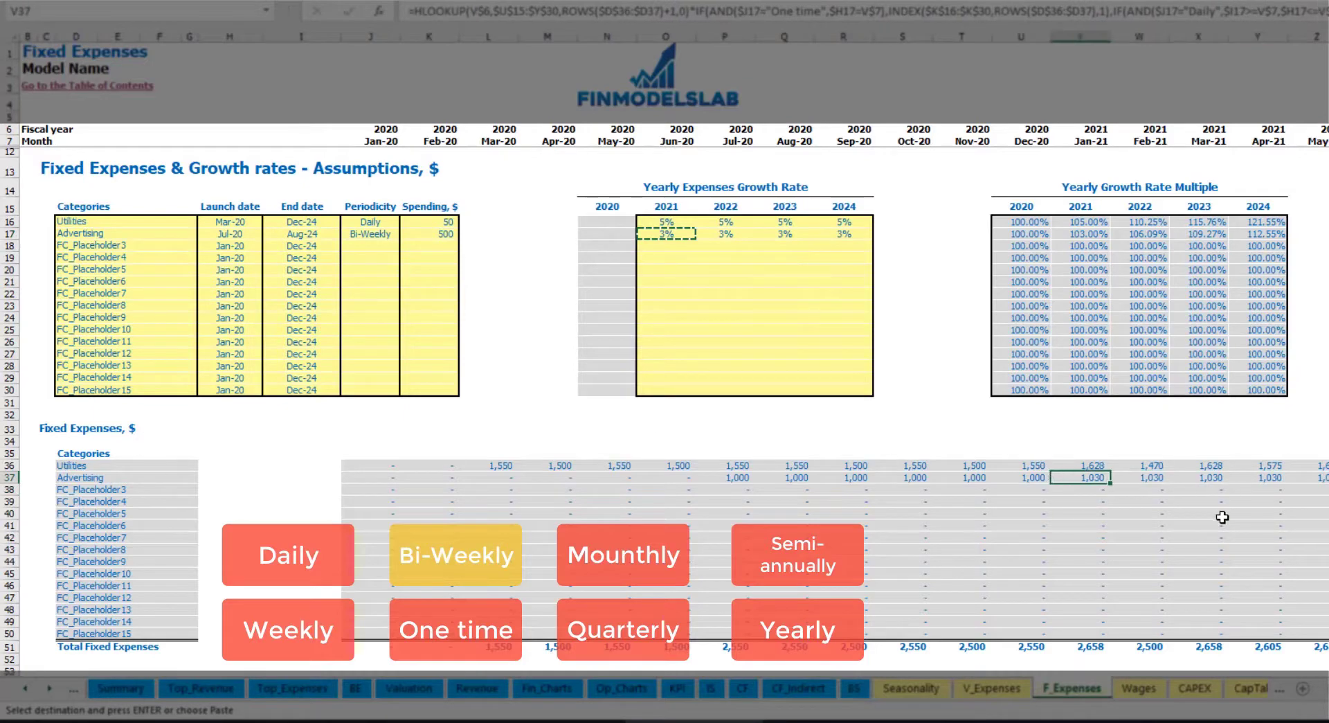
{"action": "scroll", "coordinate": [664, 346], "scroll_direction": "right", "scroll_amount": 10}
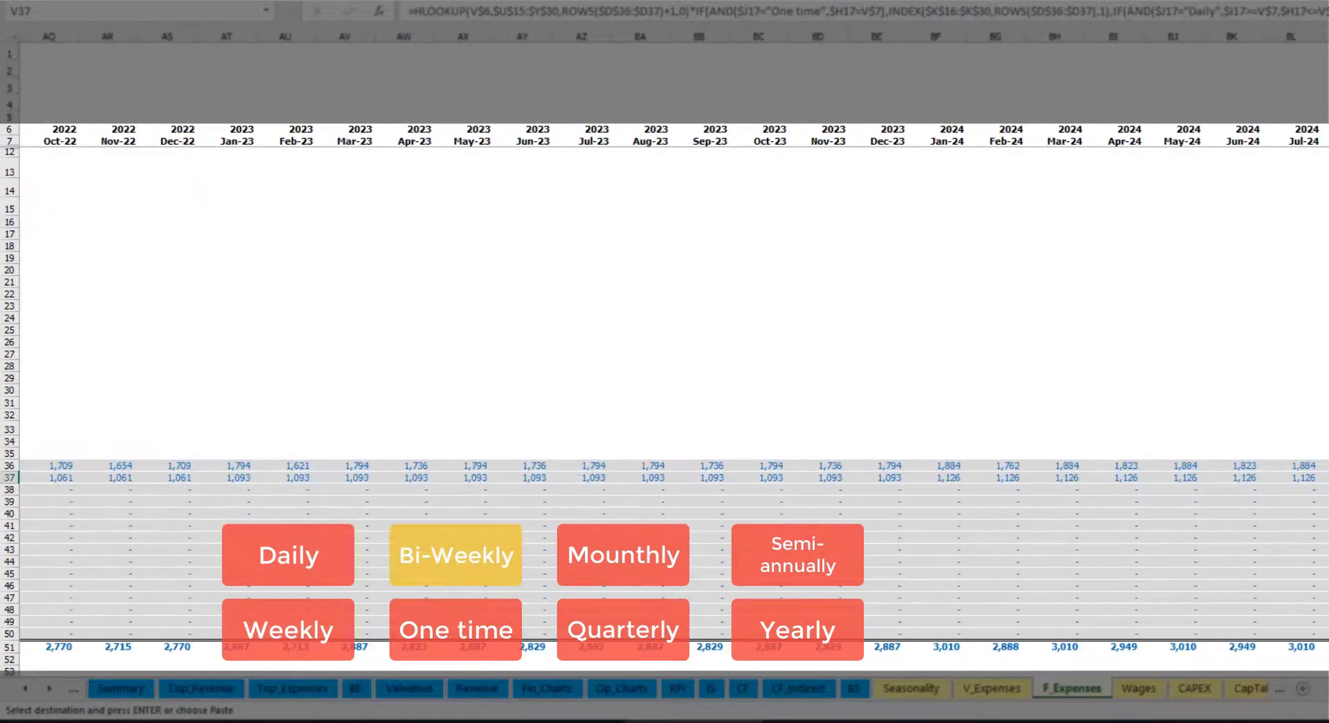
{"action": "key", "text": "ctrl+shift+Right"}
{"action": "key", "text": "ctrl+shift+Up"}
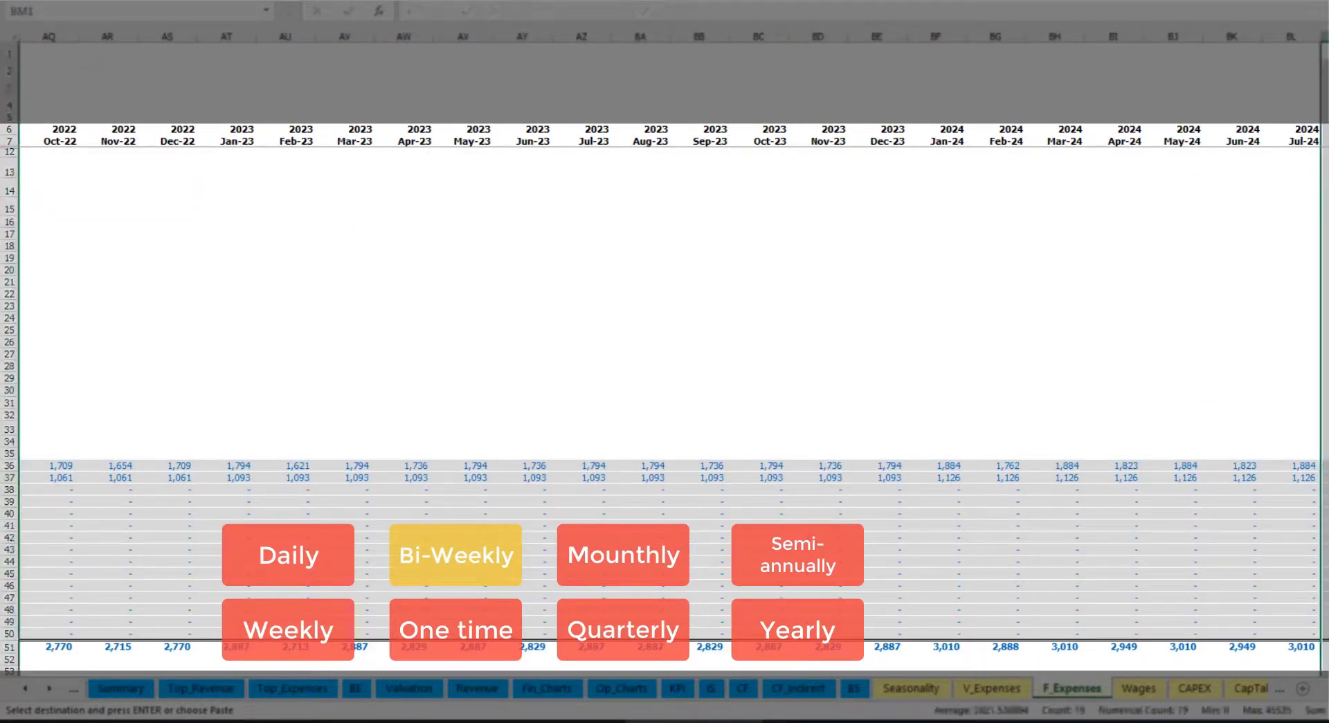
{"action": "scroll", "coordinate": [1158, 626], "scroll_direction": "left", "scroll_amount": 10}
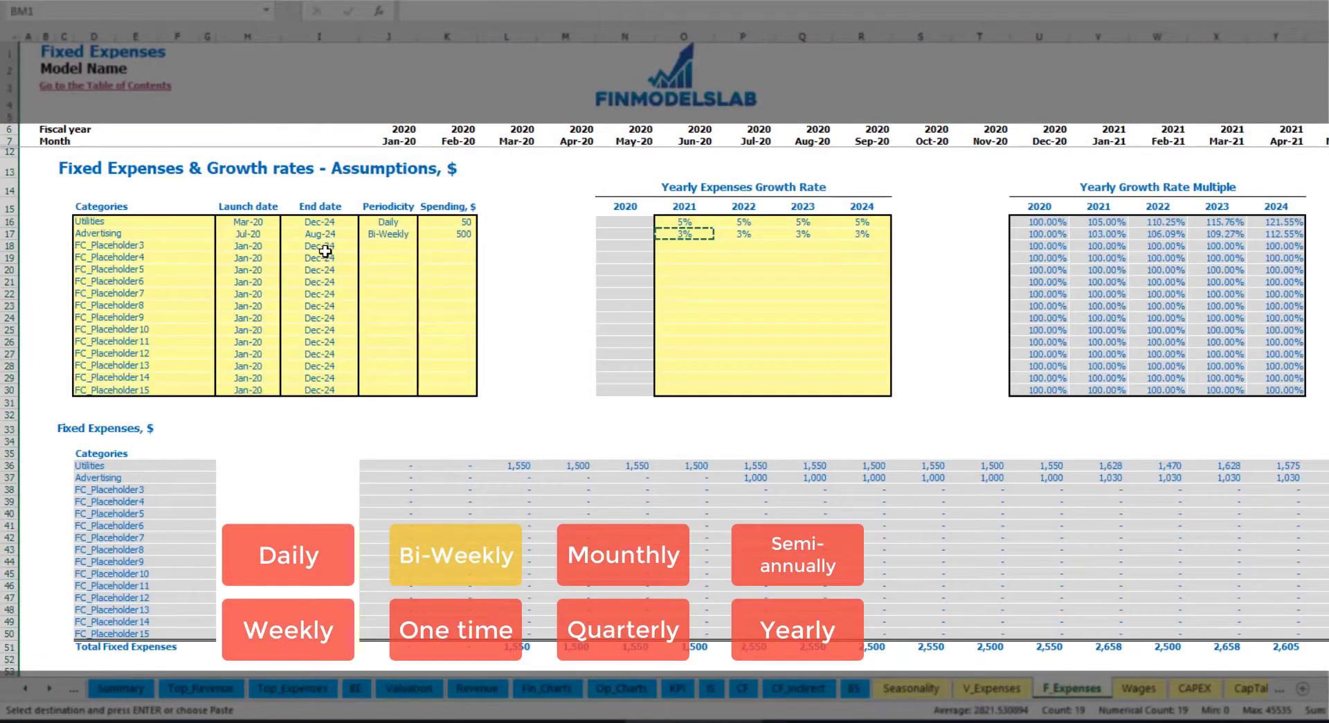
{"action": "left_click", "coordinate": [328, 234]}
Rename the third expense category as Office Setup and set its periodicity to One time.
{"action": "left_click", "coordinate": [116, 244]}
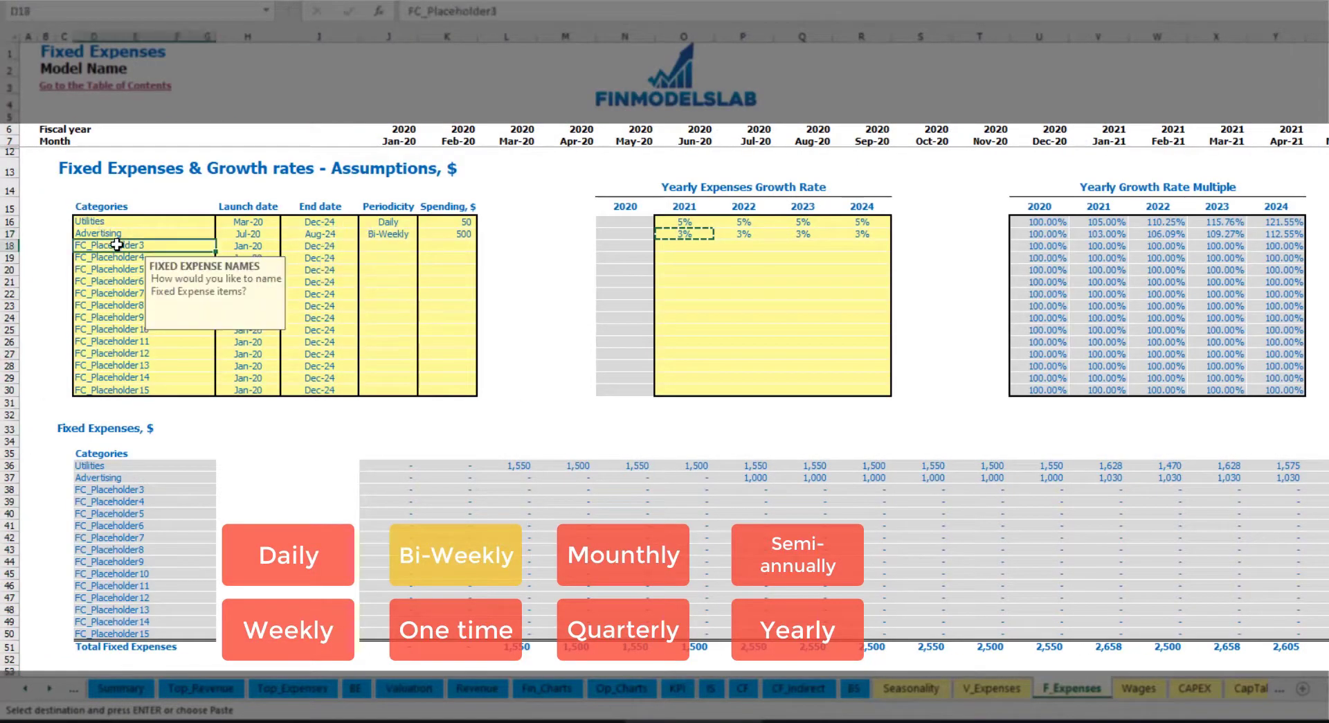
{"action": "type", "text": "Setup"}
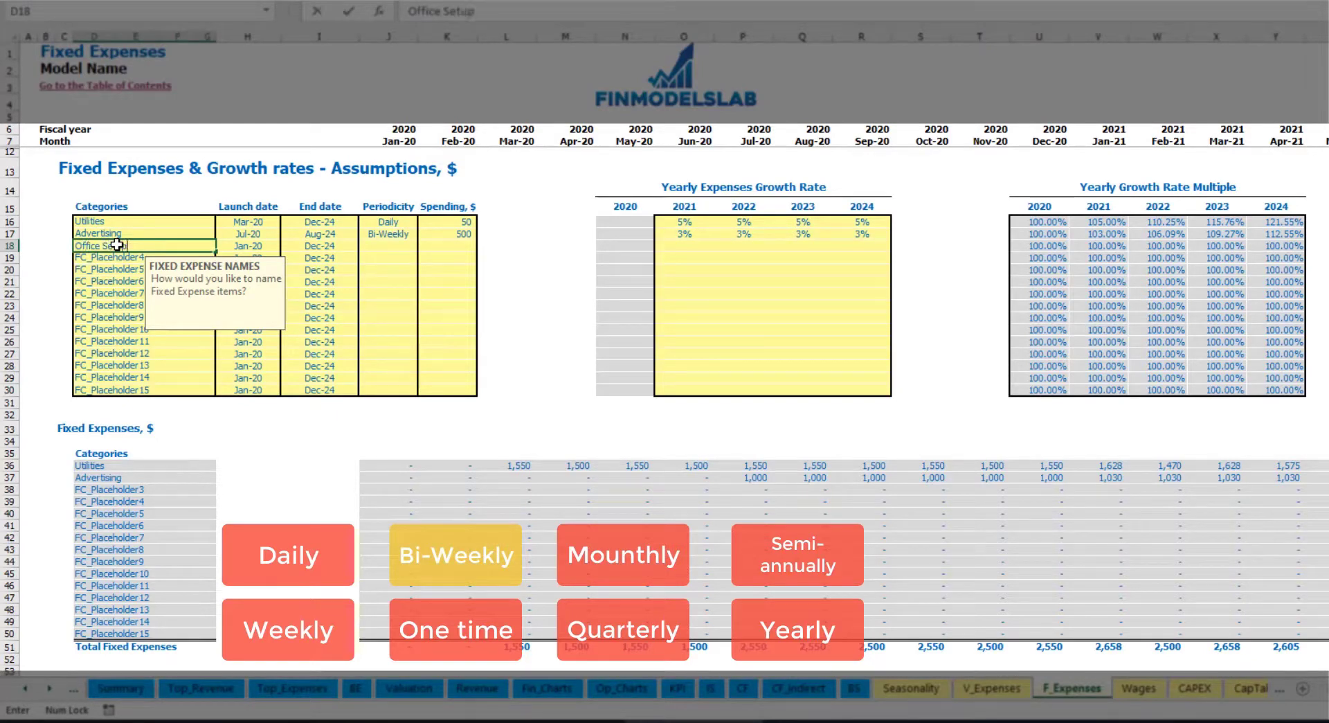
{"action": "key", "text": "Return"}
{"action": "left_click", "coordinate": [391, 249]}
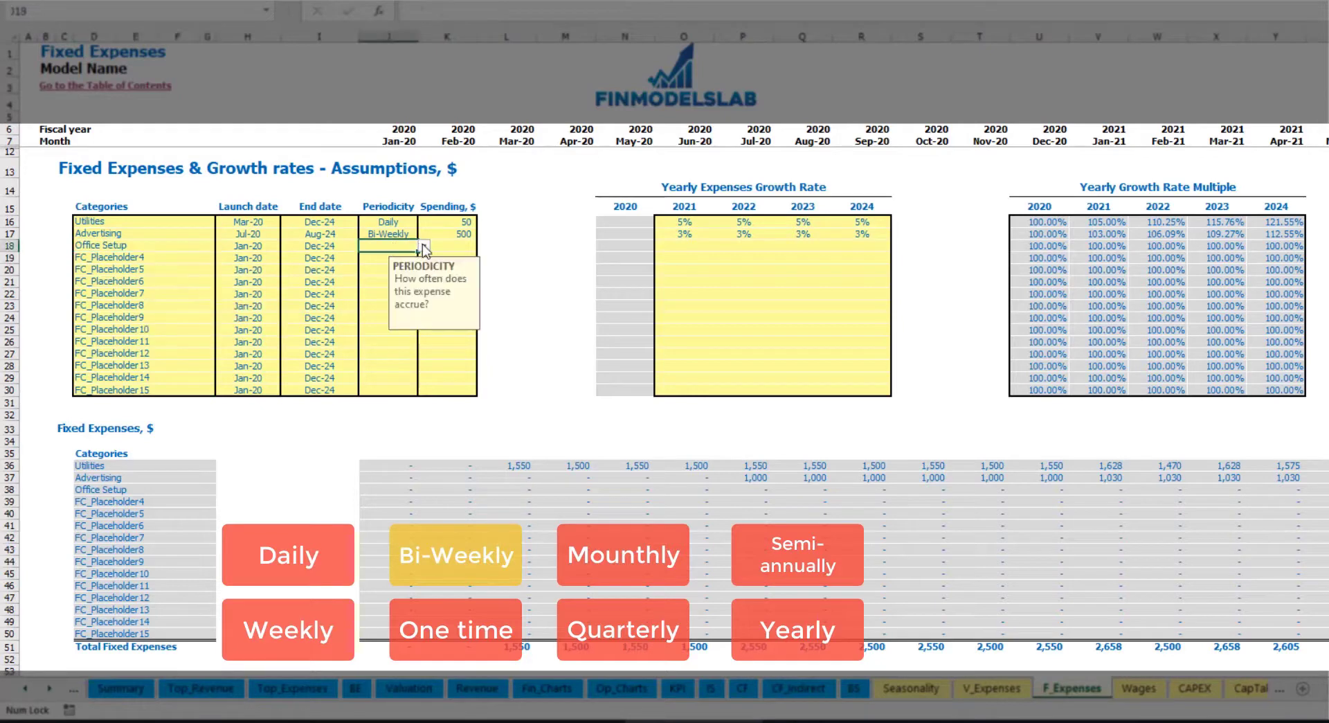
{"action": "left_click", "coordinate": [423, 246]}
{"action": "left_click", "coordinate": [377, 257]}
Set the Office Setup launch date to Feb-20 and spending to 5000, and check its Feb-20 expense.
{"action": "left_click", "coordinate": [269, 245]}
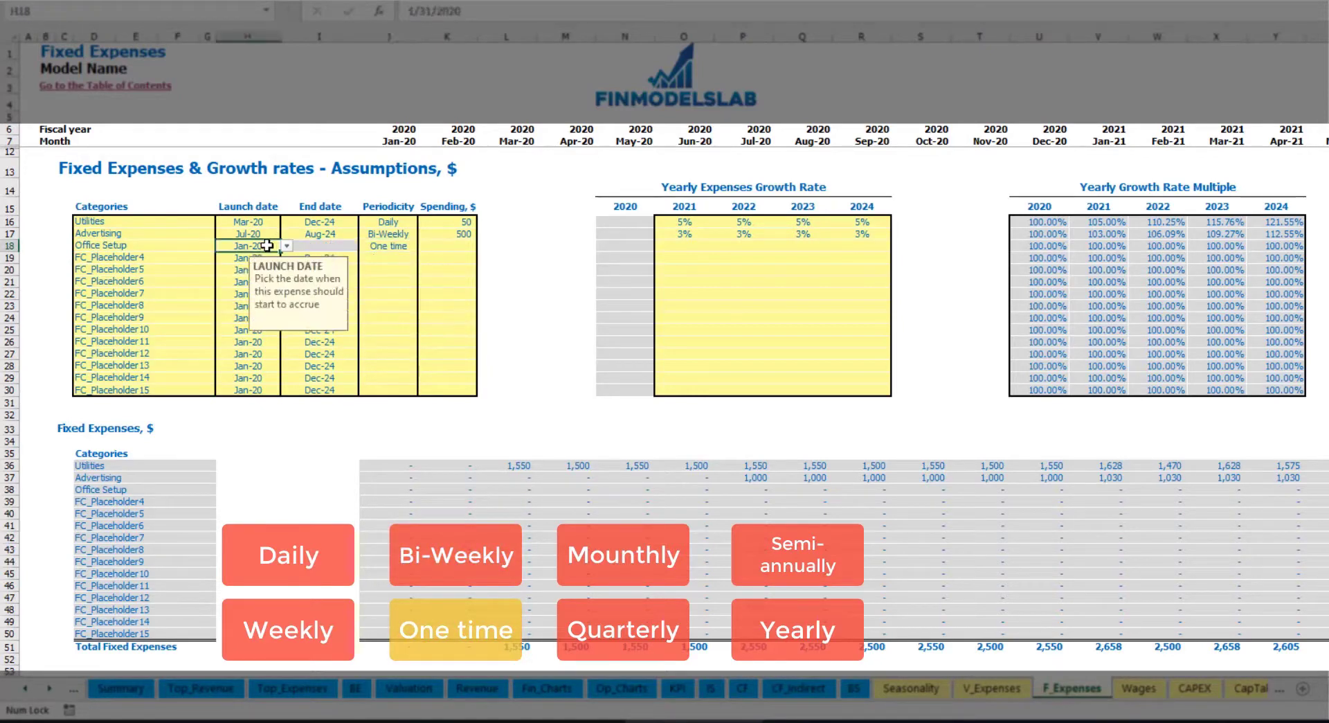
{"action": "left_click", "coordinate": [287, 245]}
{"action": "key", "text": "Escape"}
{"action": "left_click", "coordinate": [437, 246]}
{"action": "type", "text": "5000"}
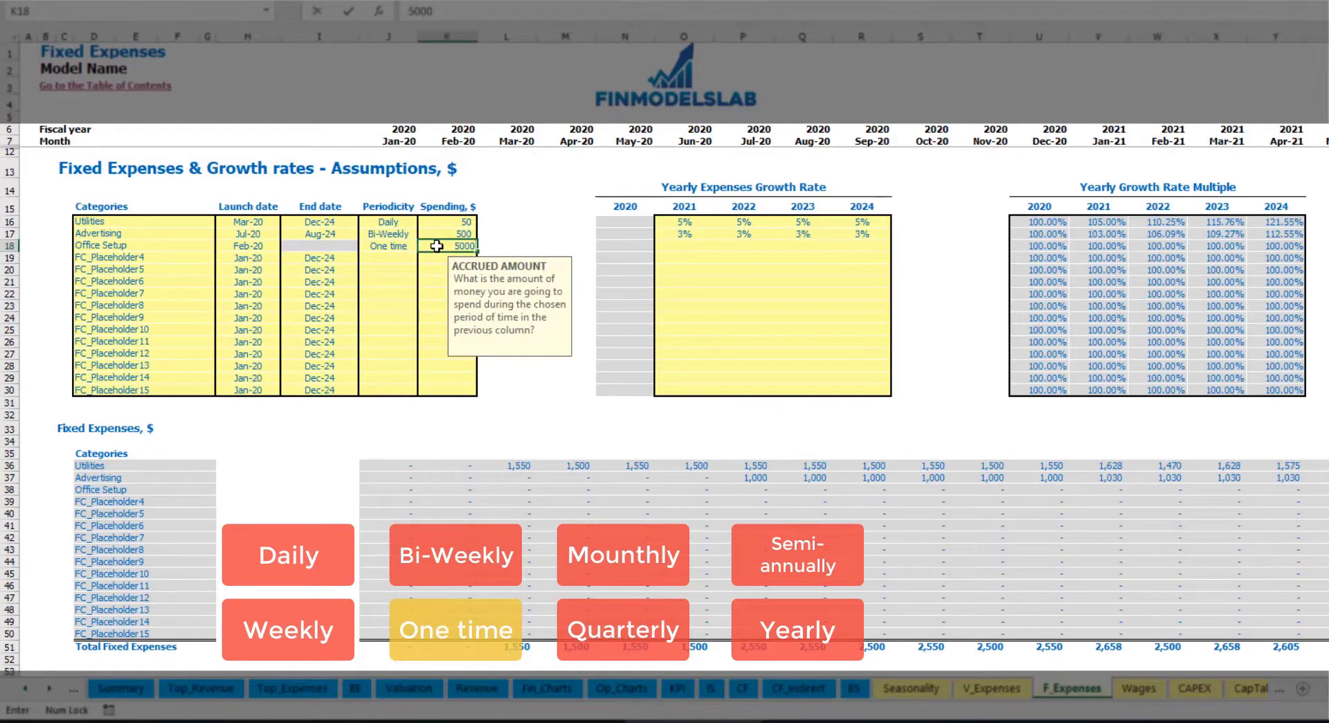
{"action": "key", "text": "Return"}
{"action": "left_click_drag", "start_coordinate": [684, 247], "coordinate": [858, 247]}
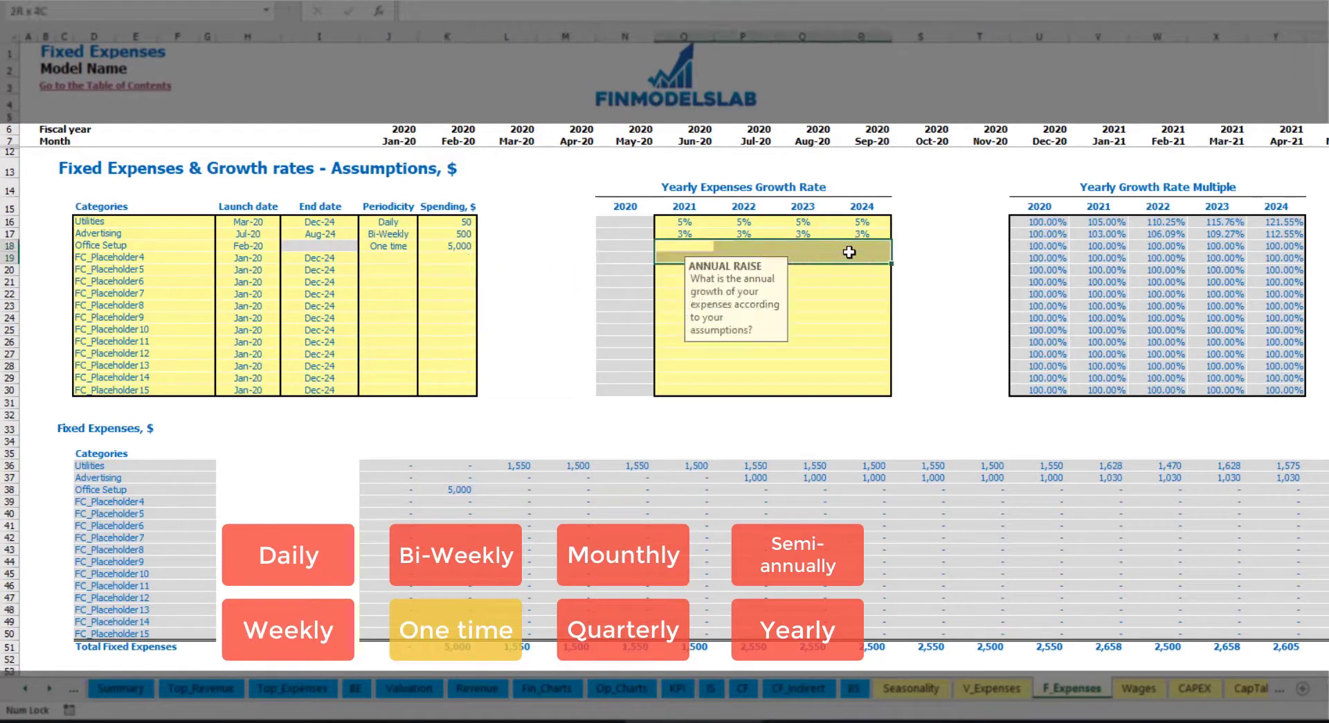
{"action": "left_click", "coordinate": [469, 489]}
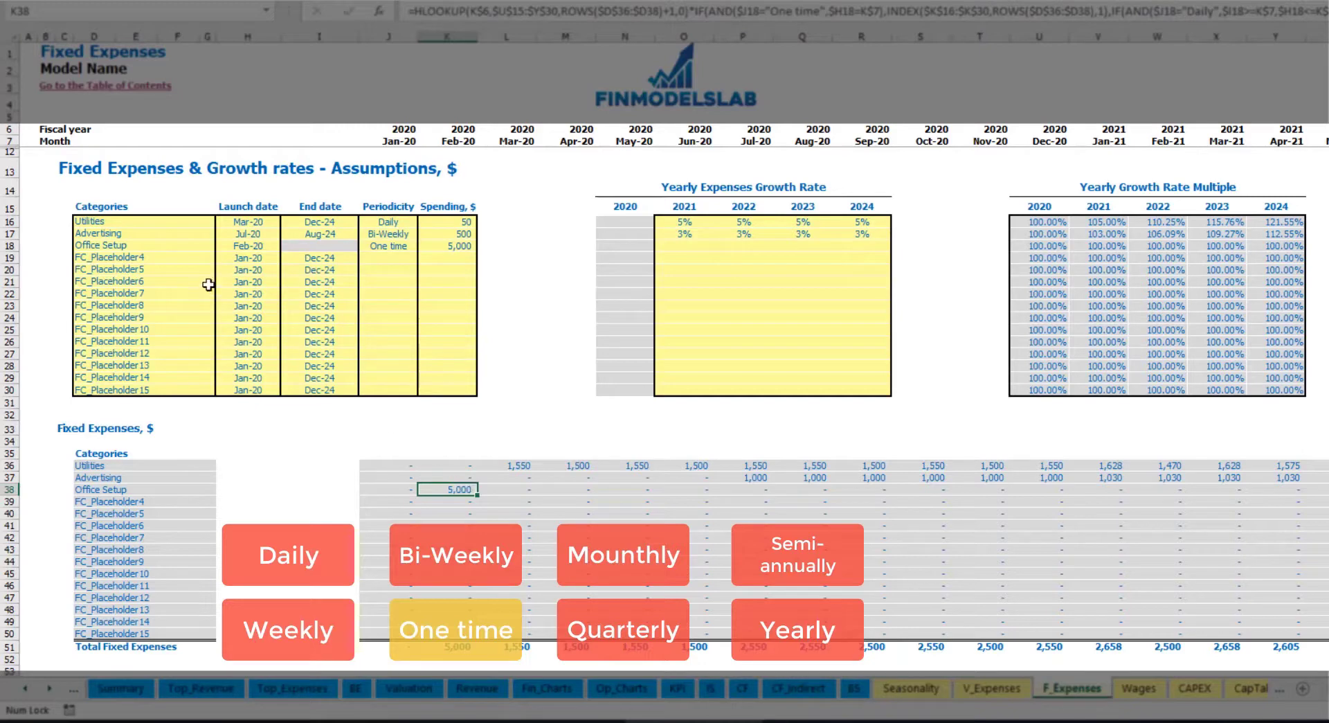
Rename the fourth expense category as Insurance.
{"action": "left_click", "coordinate": [184, 261]}
{"action": "type", "text": "Insurance"}
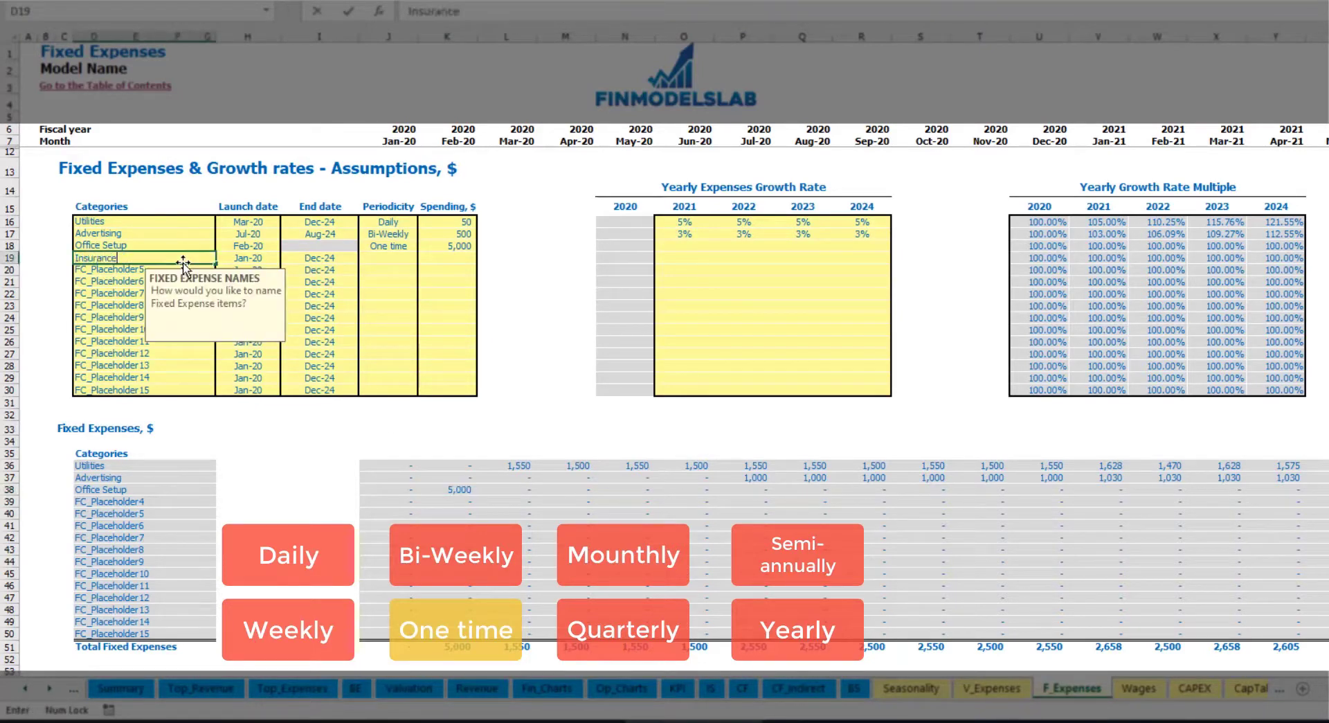
{"action": "key", "text": "Return"}
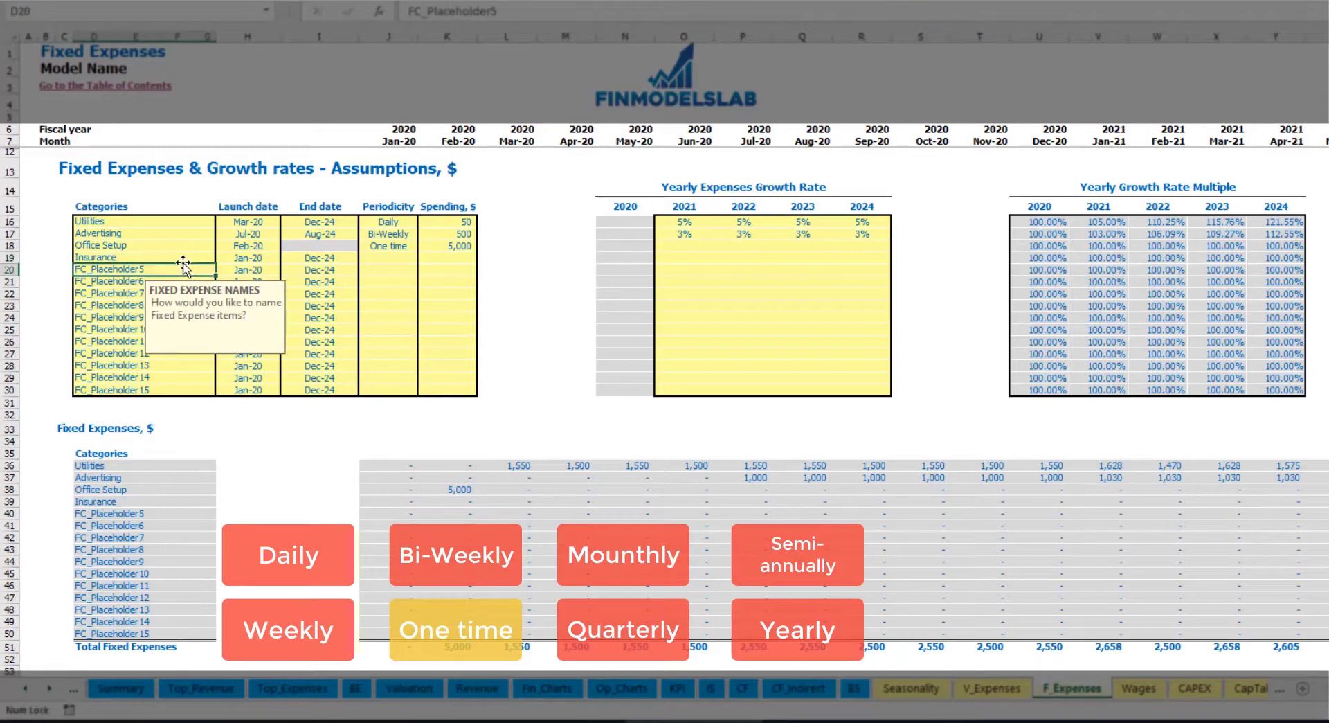
Set the Insurance periodicity to Monthly and its spending to 1000.
{"action": "left_click", "coordinate": [249, 260]}
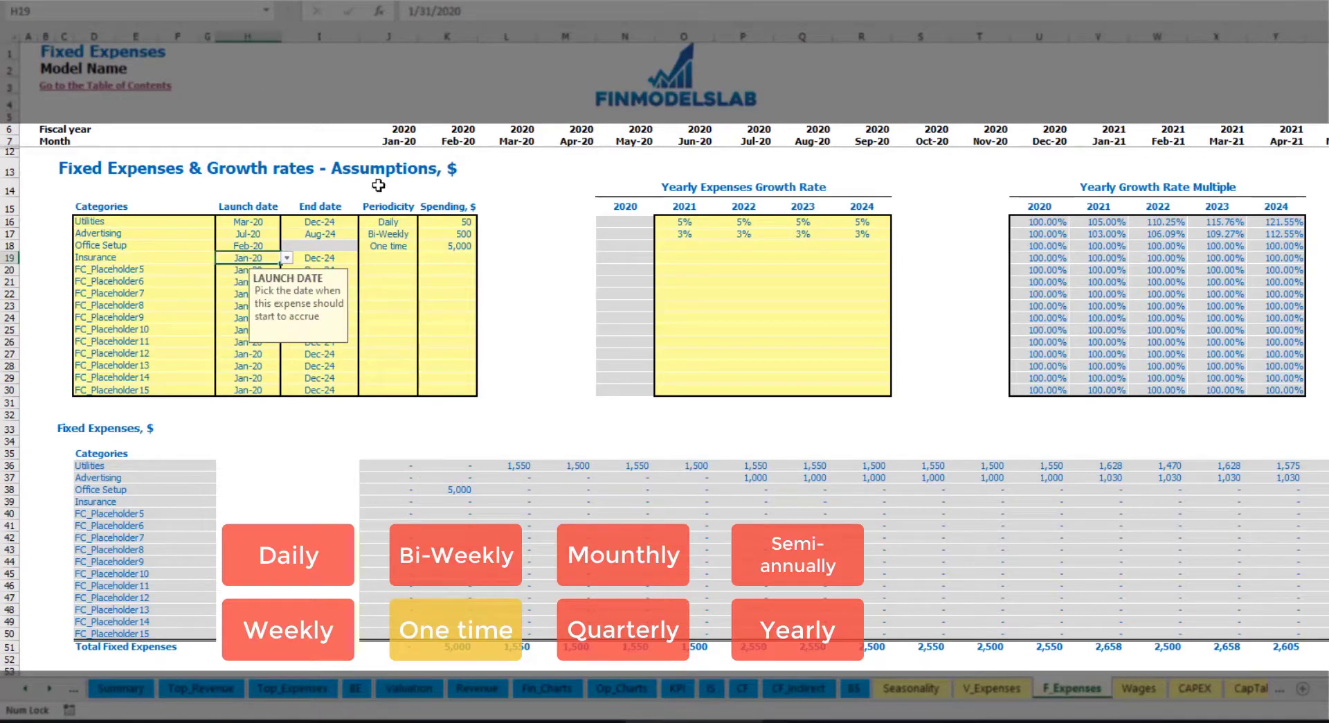
{"action": "left_click", "coordinate": [336, 260]}
{"action": "left_click", "coordinate": [400, 260]}
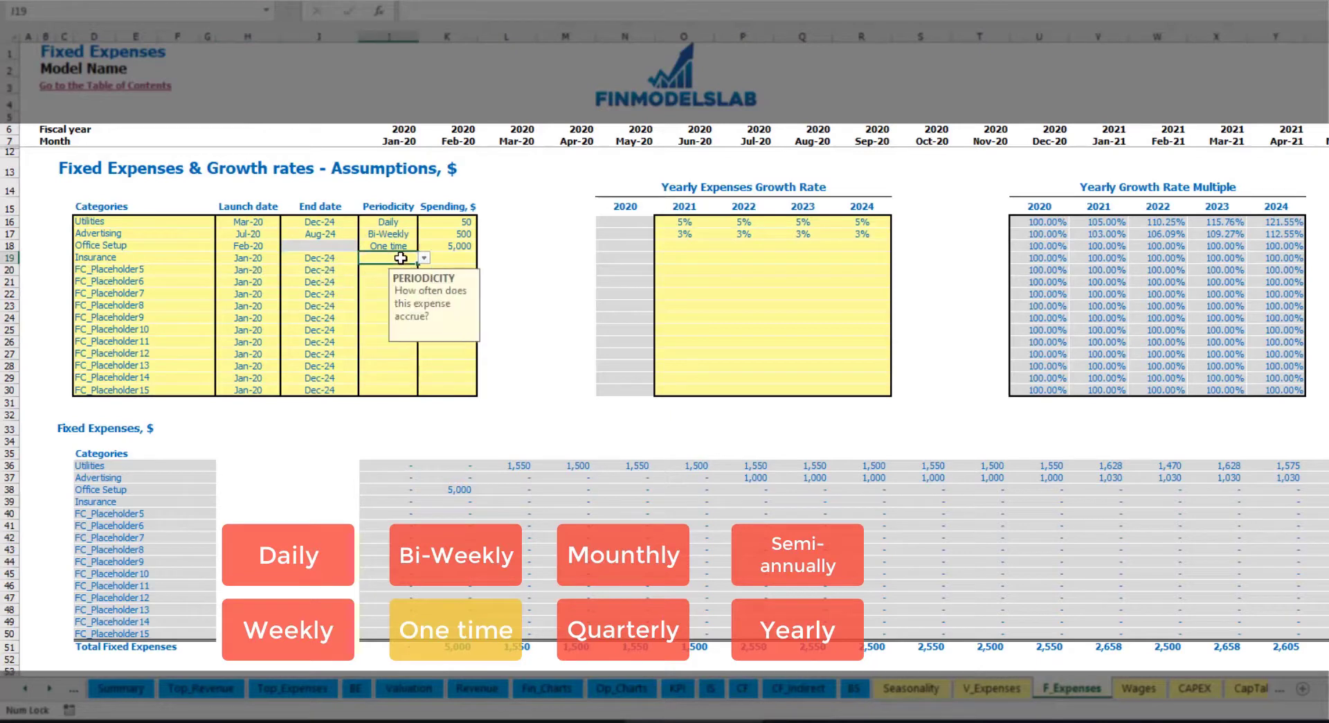
{"action": "left_click", "coordinate": [423, 258]}
{"action": "left_click", "coordinate": [377, 314]}
{"action": "left_click", "coordinate": [456, 258]}
{"action": "type", "text": "1000"}
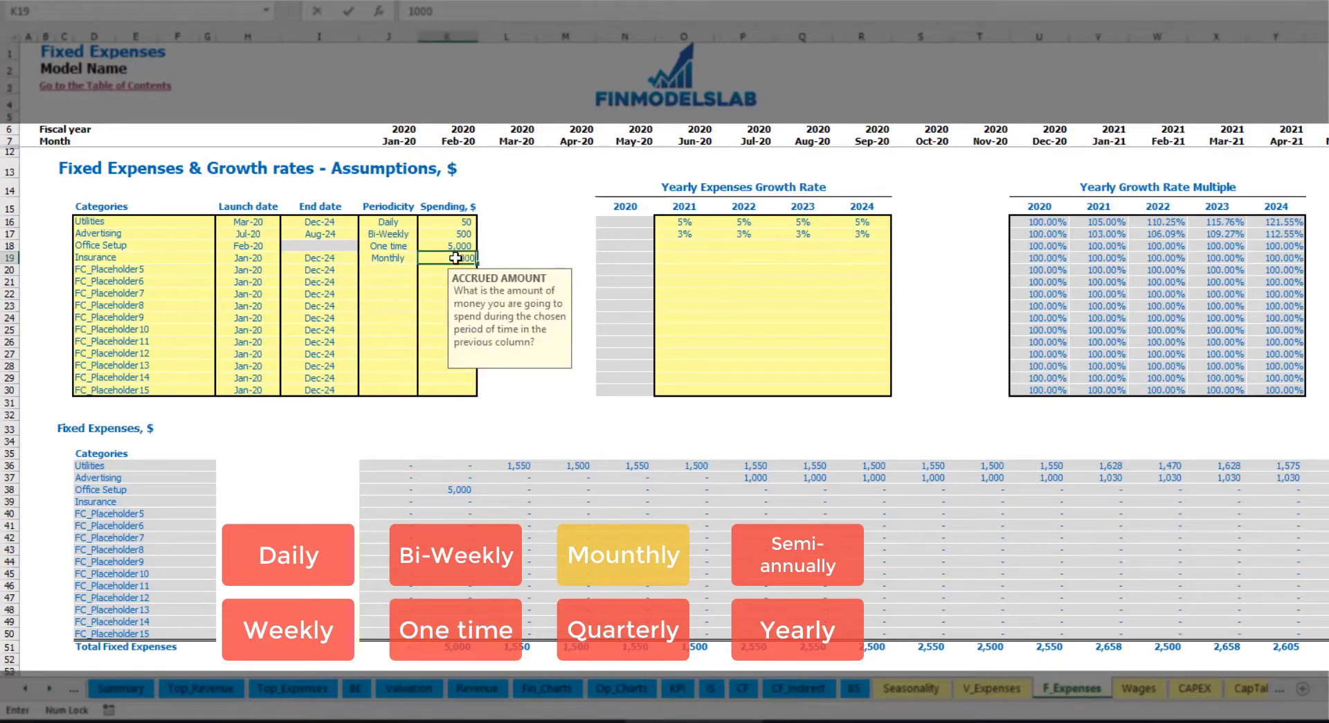
Enter Insurance yearly growth rates of 5% for 2021, 3% for 2022, 2% for 2023 and 1% for 2024.
{"action": "left_click", "coordinate": [685, 262]}
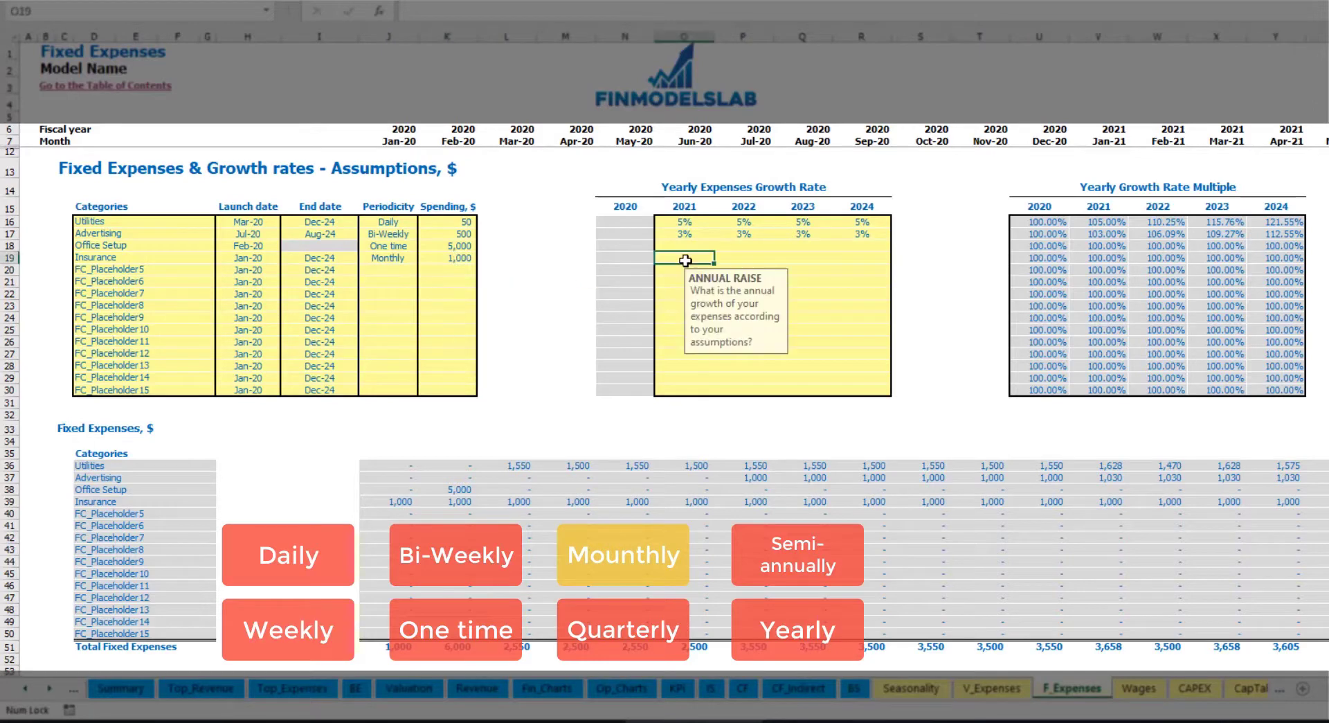
{"action": "left_click", "coordinate": [686, 259]}
{"action": "type", "text": "5"}
{"action": "key", "text": "Tab"}
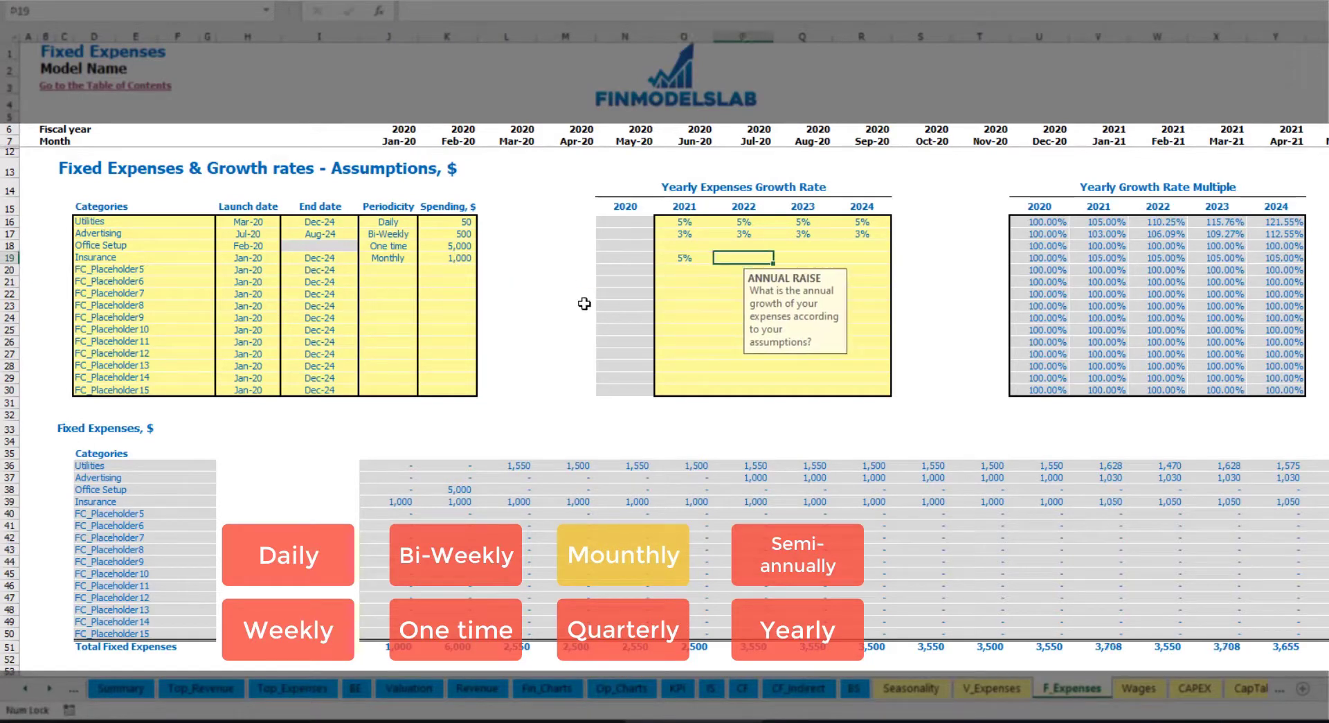
{"action": "type", "text": "3"}
{"action": "key", "text": "Tab"}
{"action": "type", "text": "2"}
{"action": "key", "text": "Down"}
{"action": "key", "text": "Up"}
{"action": "key", "text": "Right"}
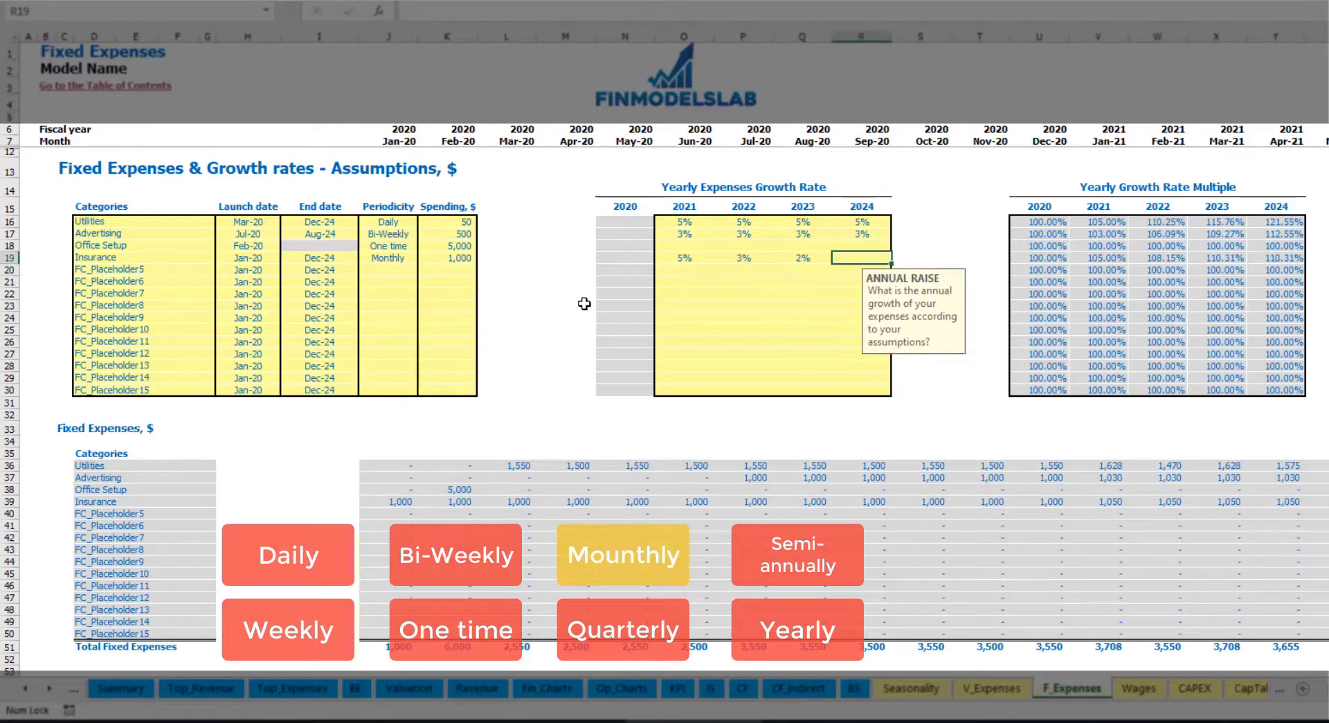
{"action": "type", "text": "1"}
{"action": "key", "text": "Return"}
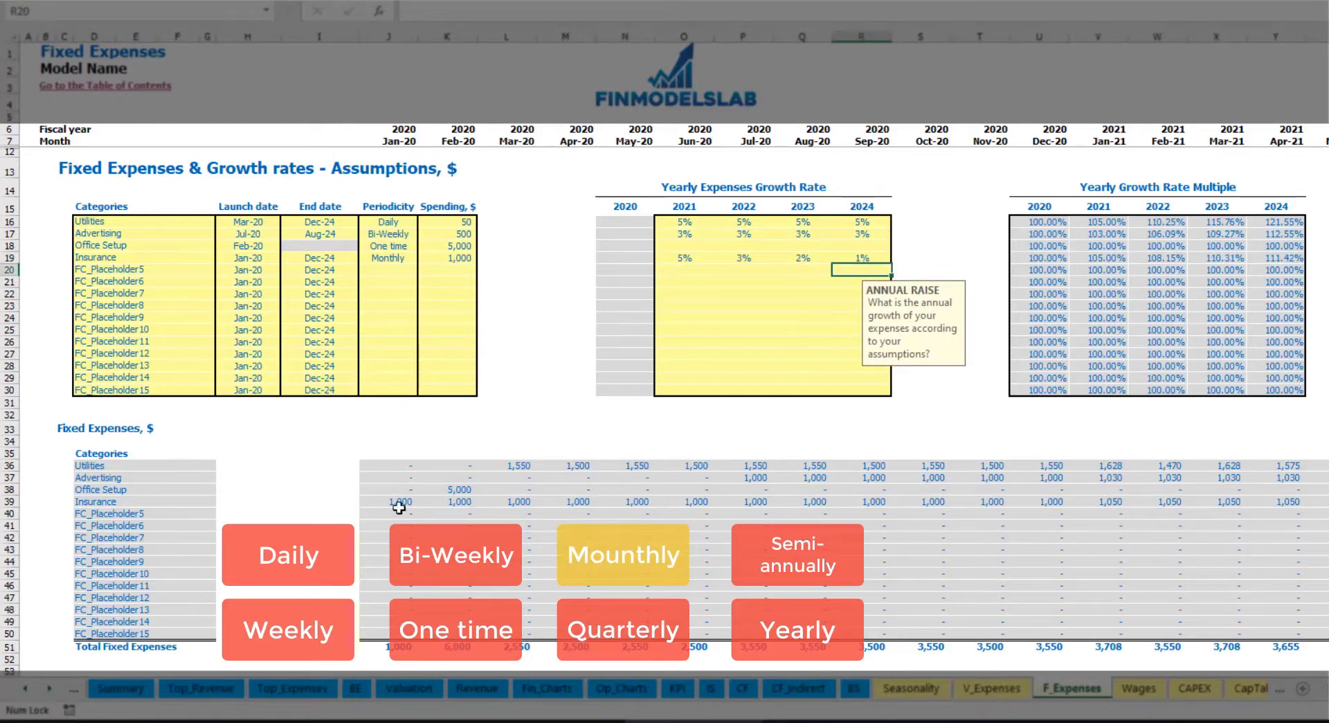
Check the monthly Insurance amounts from Jan-20 through 2021 to see where yearly growth applies.
{"action": "left_click_drag", "start_coordinate": [400, 502], "coordinate": [1108, 504]}
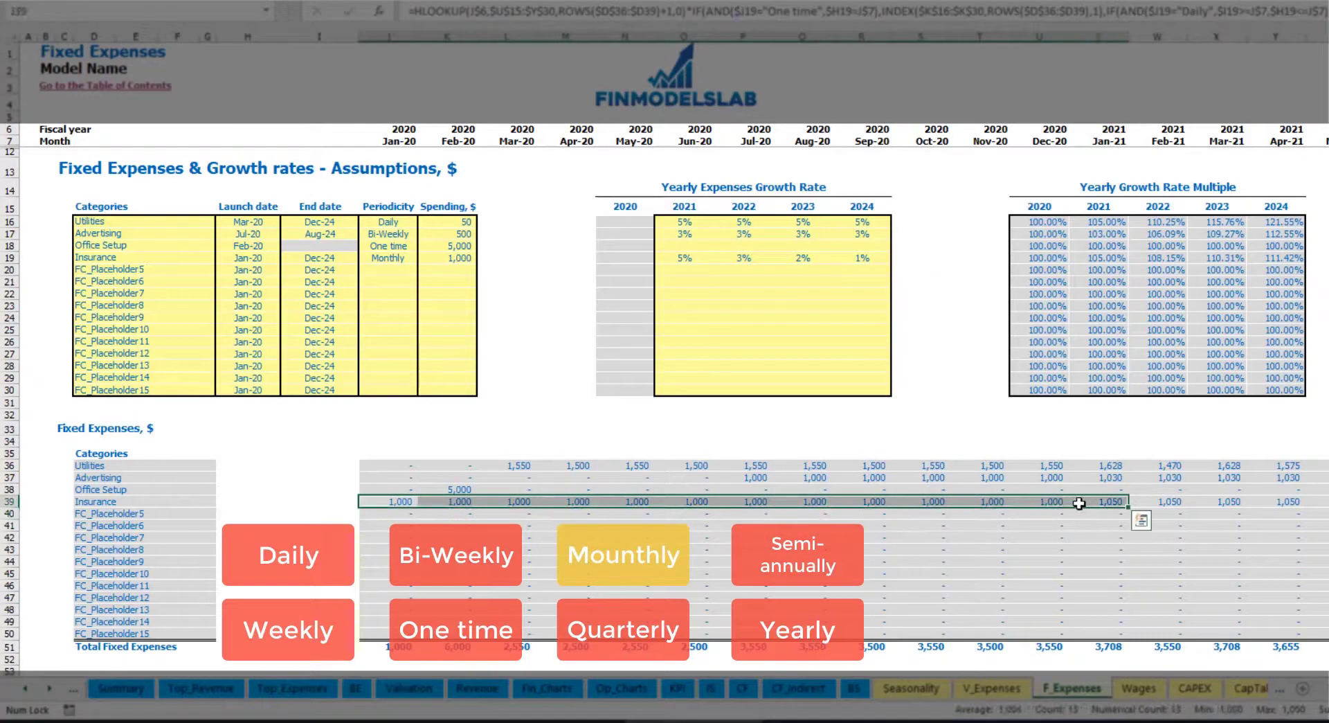
{"action": "left_click", "coordinate": [1108, 502]}
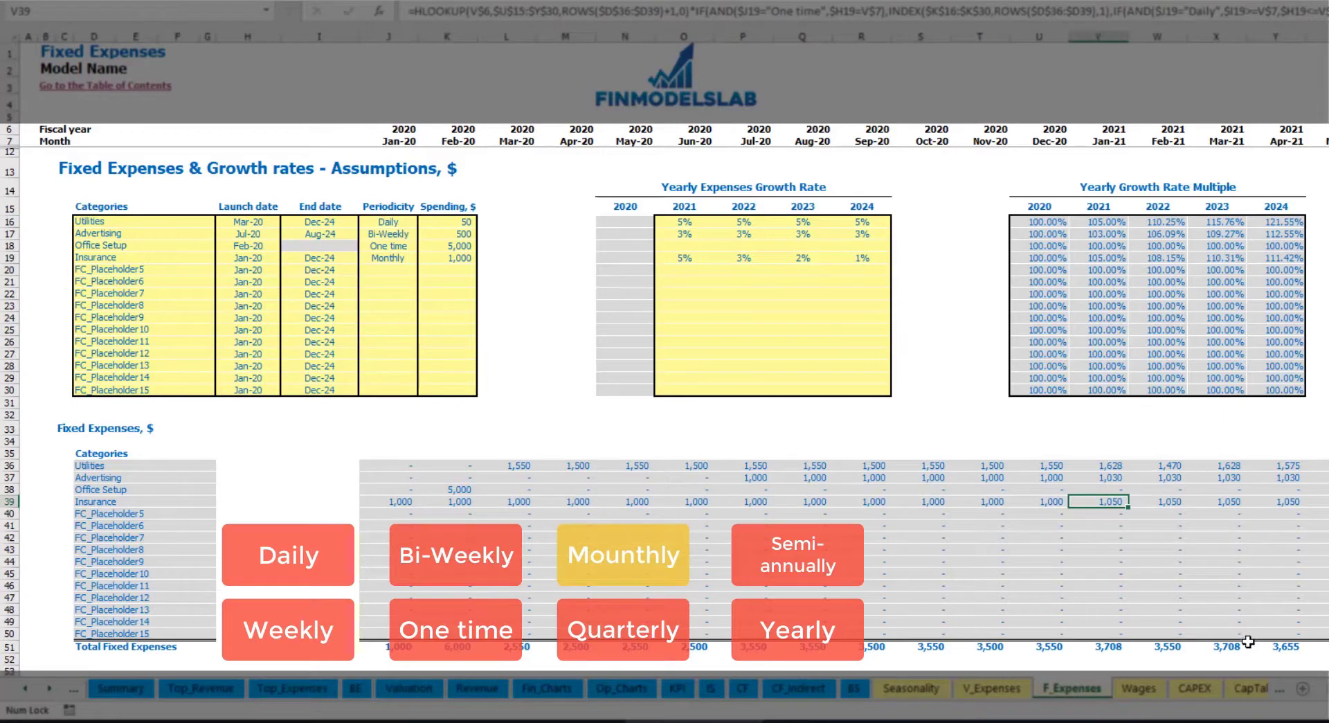
{"action": "scroll", "coordinate": [673, 339], "scroll_direction": "right", "scroll_amount": 6}
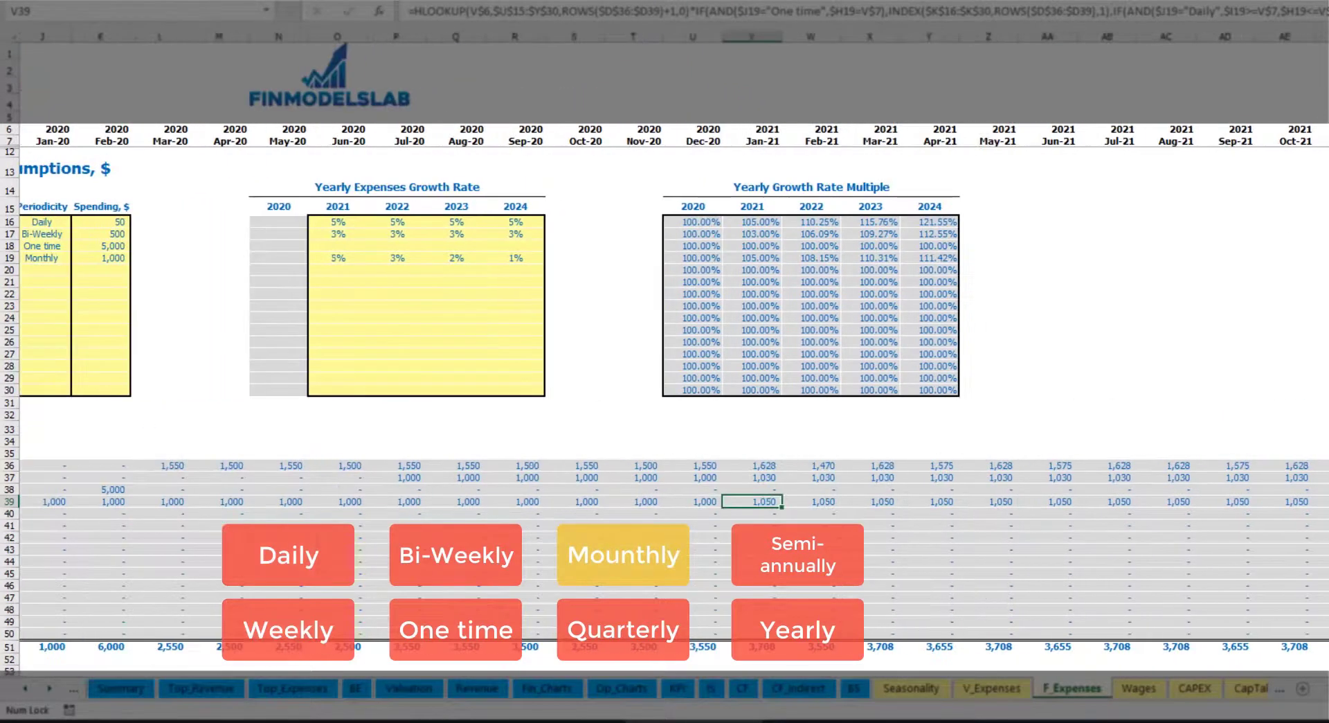
{"action": "scroll", "coordinate": [674, 340], "scroll_direction": "left", "scroll_amount": 1}
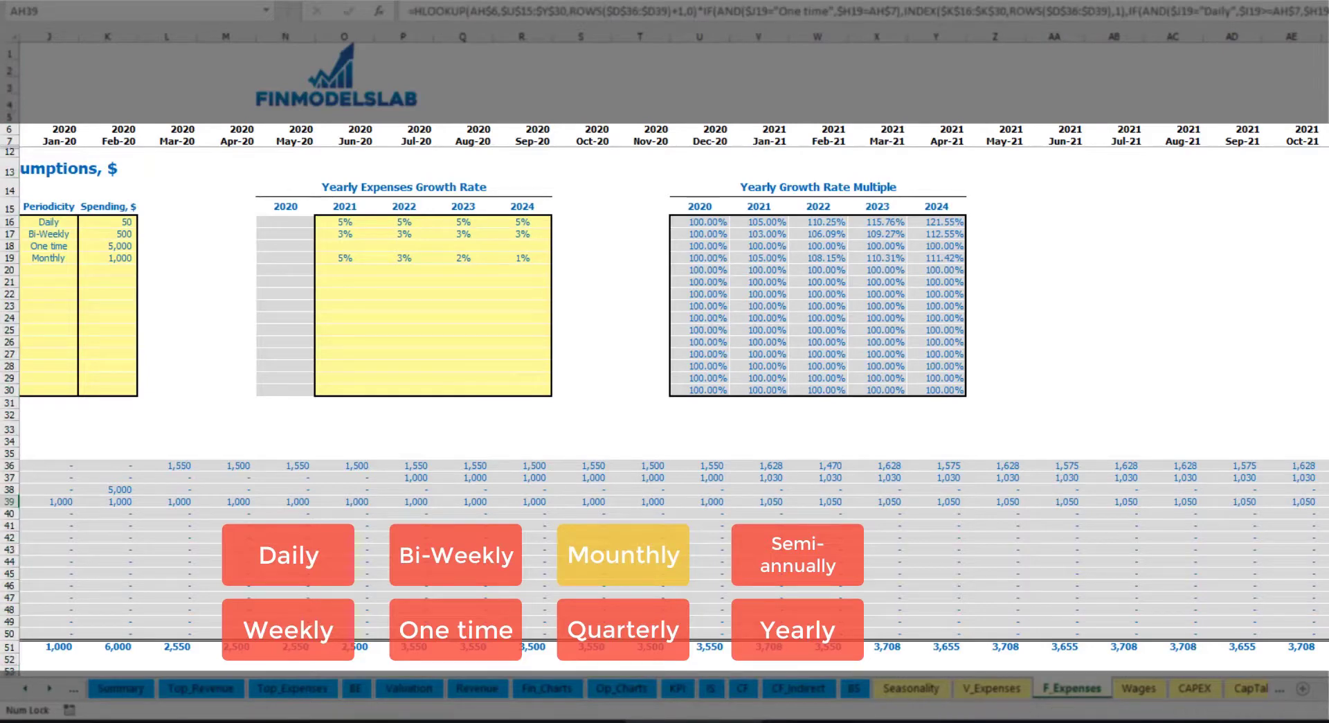
{"action": "scroll", "coordinate": [662, 449], "scroll_direction": "left", "scroll_amount": 5}
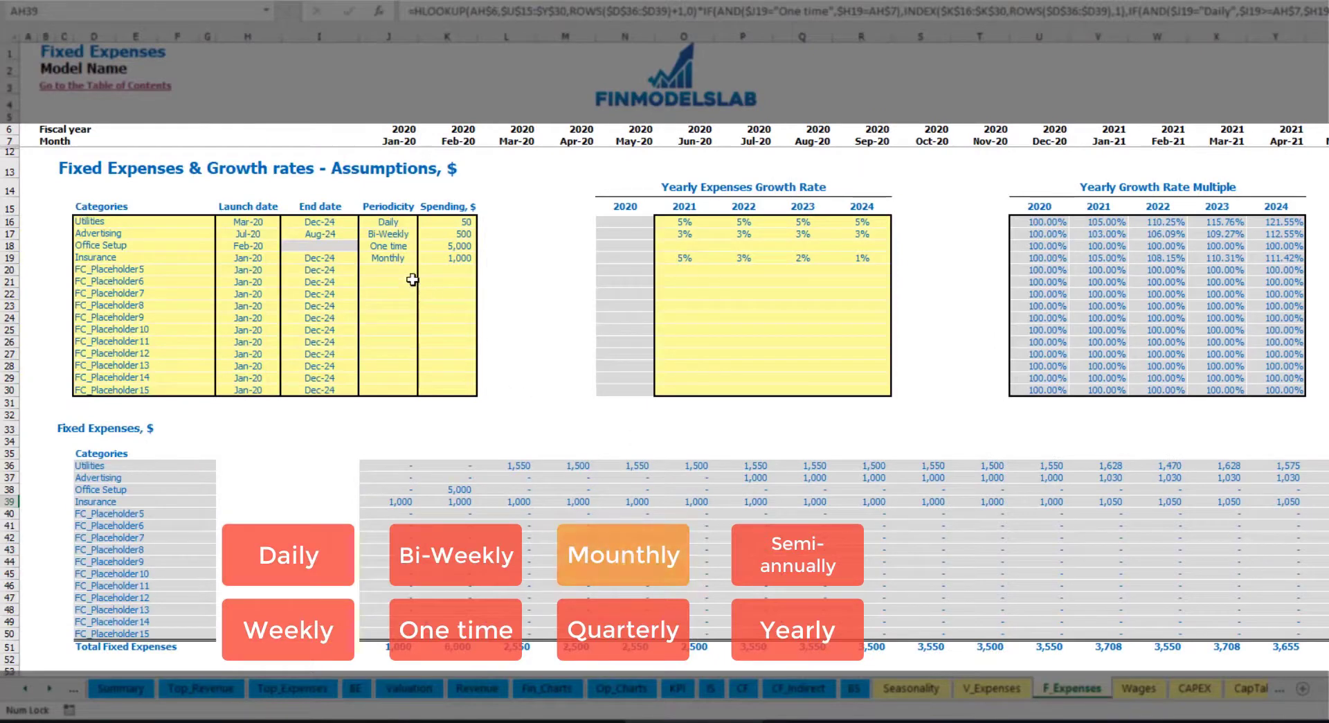
Change the Insurance periodicity to Quarterly and check in which 2020 months the expense accrues.
{"action": "left_click", "coordinate": [402, 259]}
{"action": "left_click", "coordinate": [424, 258]}
{"action": "key", "text": "Escape"}
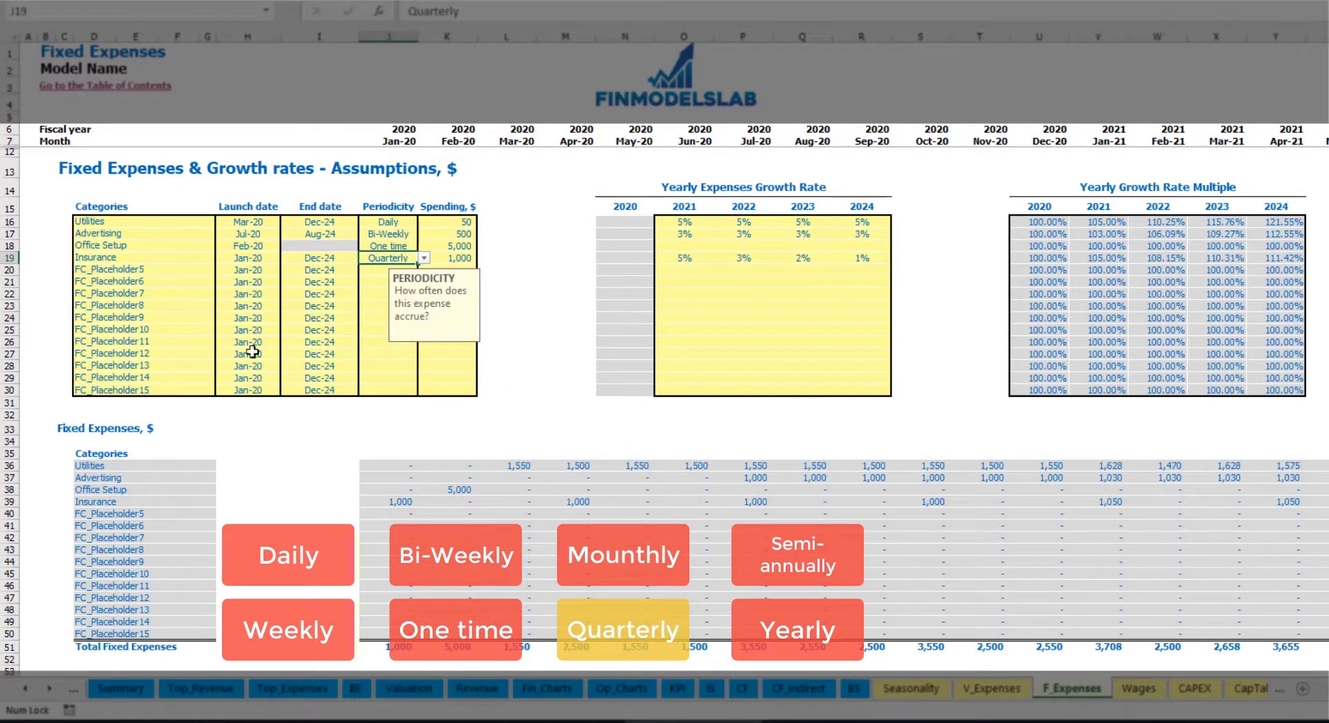
{"action": "left_click", "coordinate": [573, 498]}
{"action": "left_click", "coordinate": [739, 505]}
Set the Insurance launch date to Feb-20 and check its quarterly amounts in Feb-20, May-20 and Aug-20.
{"action": "left_click", "coordinate": [269, 255]}
{"action": "left_click", "coordinate": [287, 257]}
{"action": "left_click", "coordinate": [253, 278]}
{"action": "left_click", "coordinate": [462, 500]}
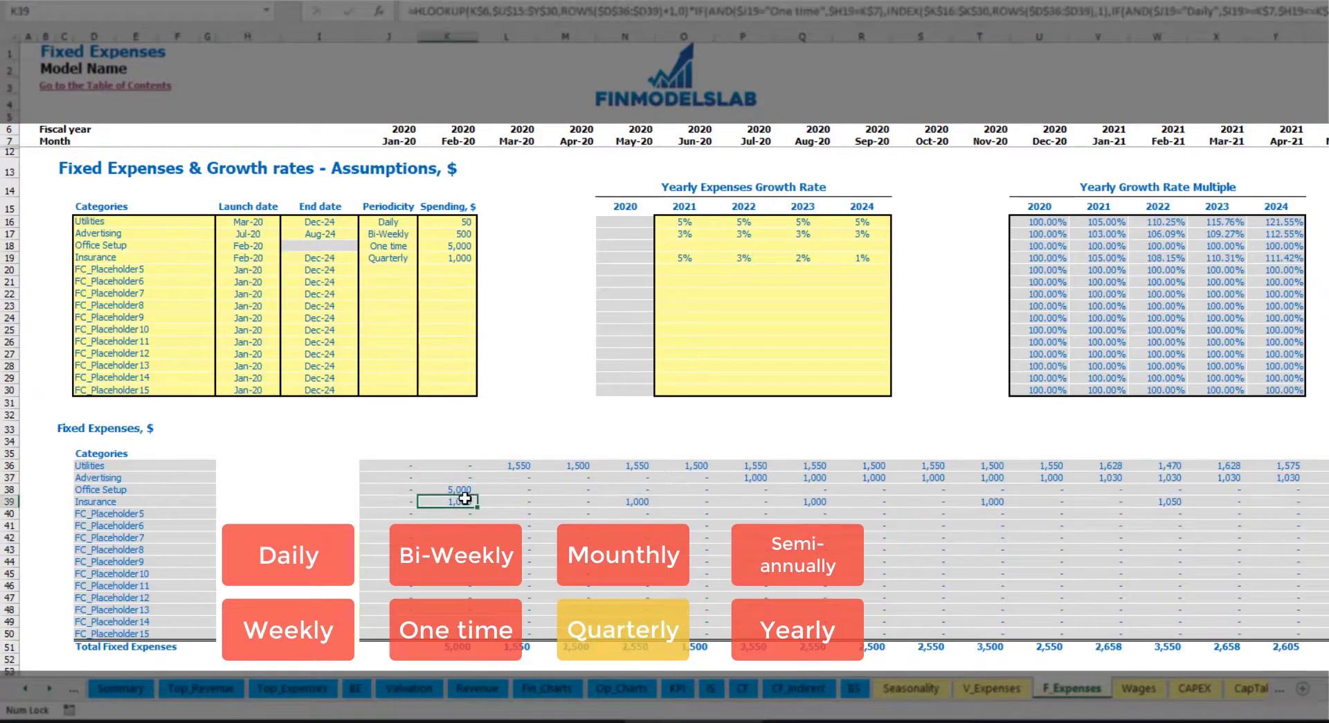
{"action": "left_click", "coordinate": [637, 503]}
{"action": "left_click", "coordinate": [458, 501]}
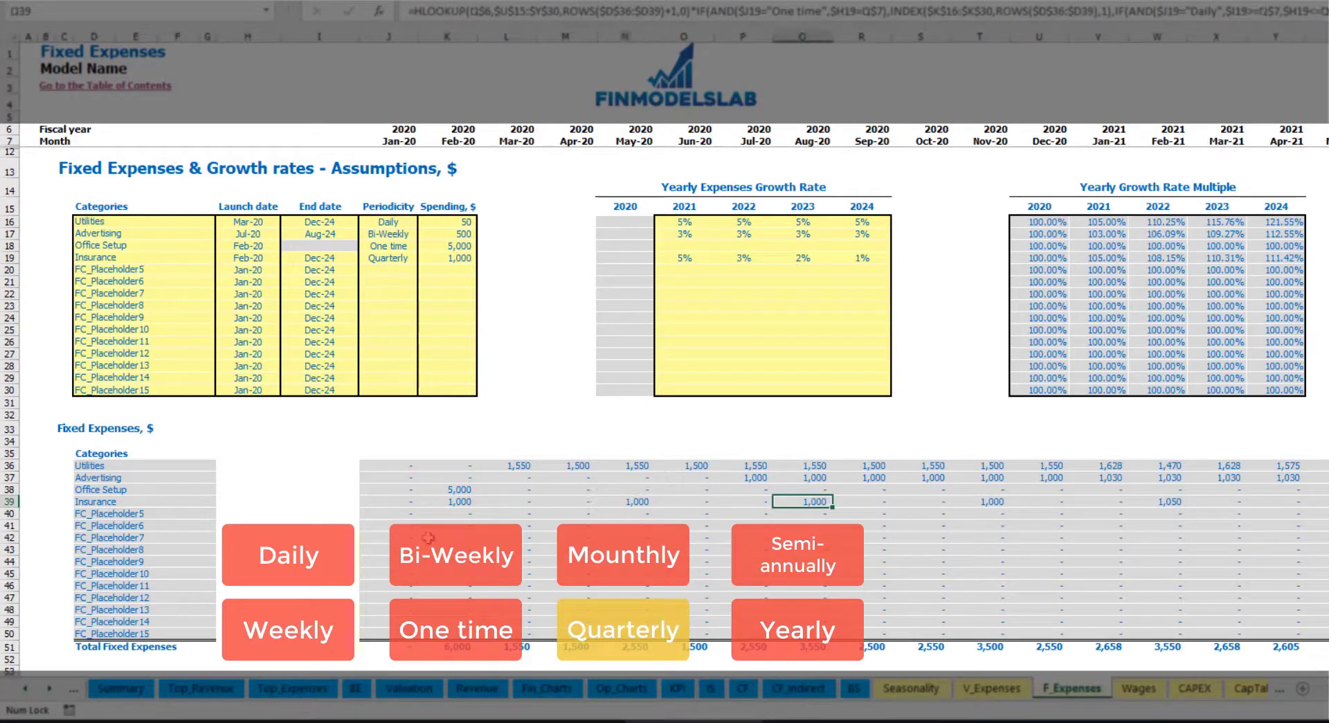
{"action": "left_click", "coordinate": [642, 502]}
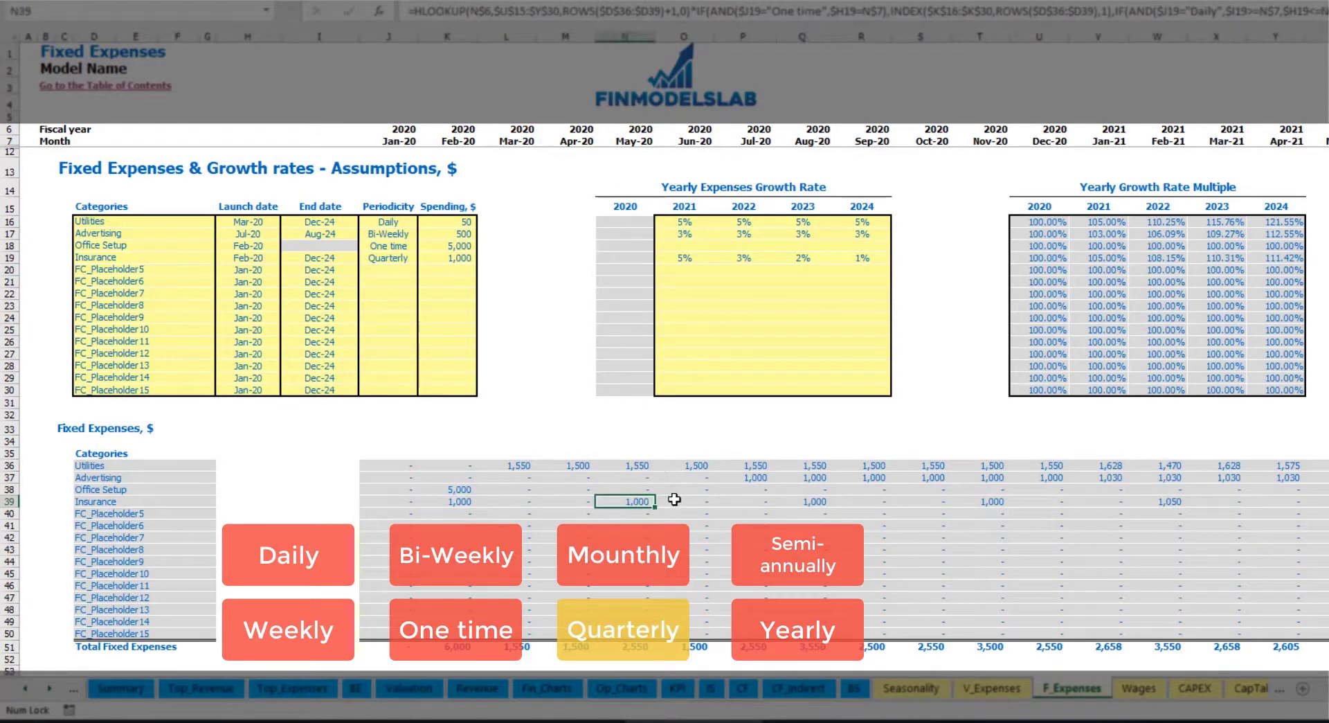
Change the Insurance periodicity to Semi-Annually and check its amounts from Feb-20 to Feb-21.
{"action": "left_click", "coordinate": [410, 258]}
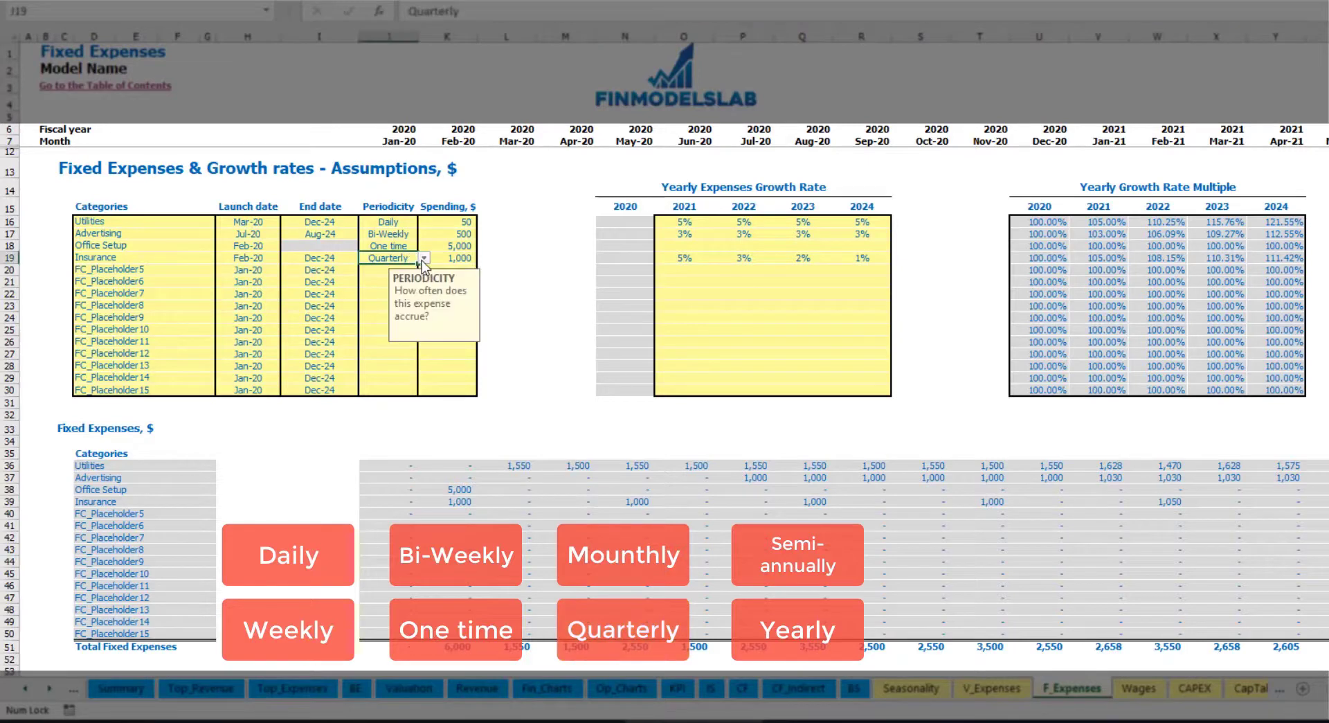
{"action": "left_click", "coordinate": [423, 258]}
{"action": "left_click", "coordinate": [407, 337]}
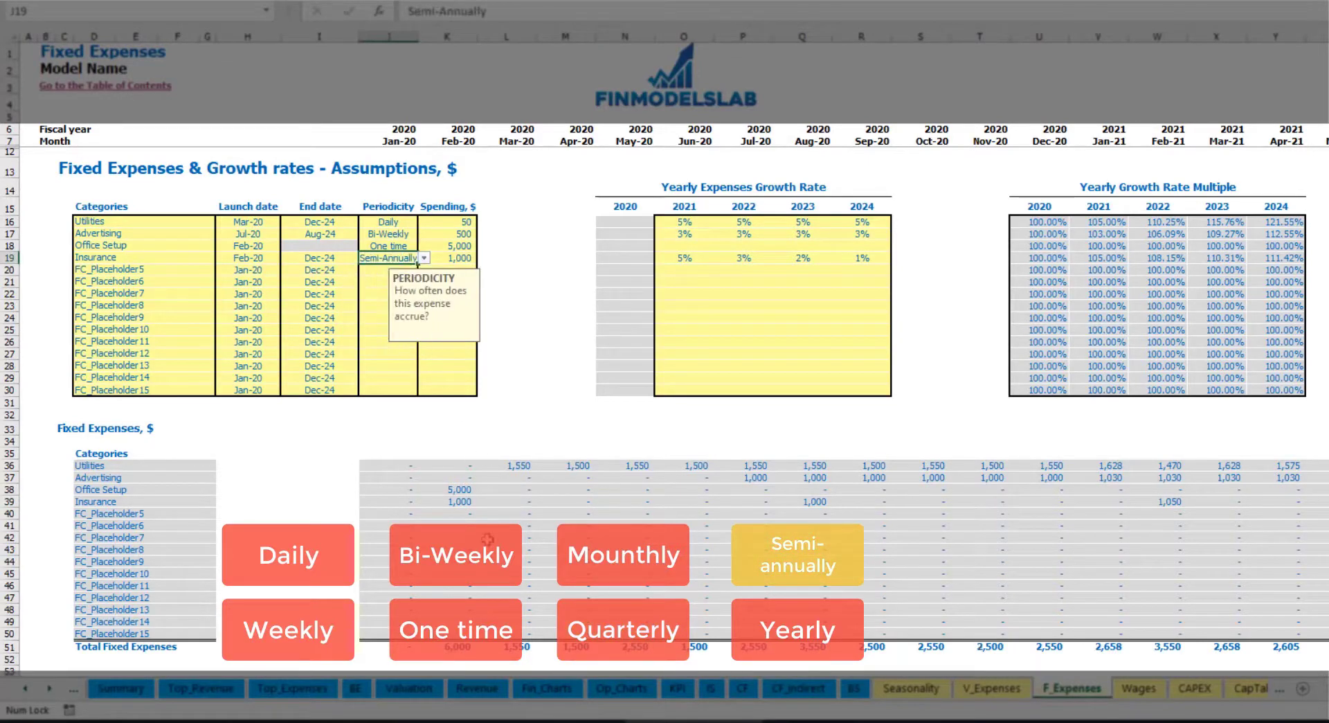
{"action": "left_click_drag", "start_coordinate": [458, 503], "coordinate": [1109, 502]}
{"action": "left_click", "coordinate": [1157, 513]}
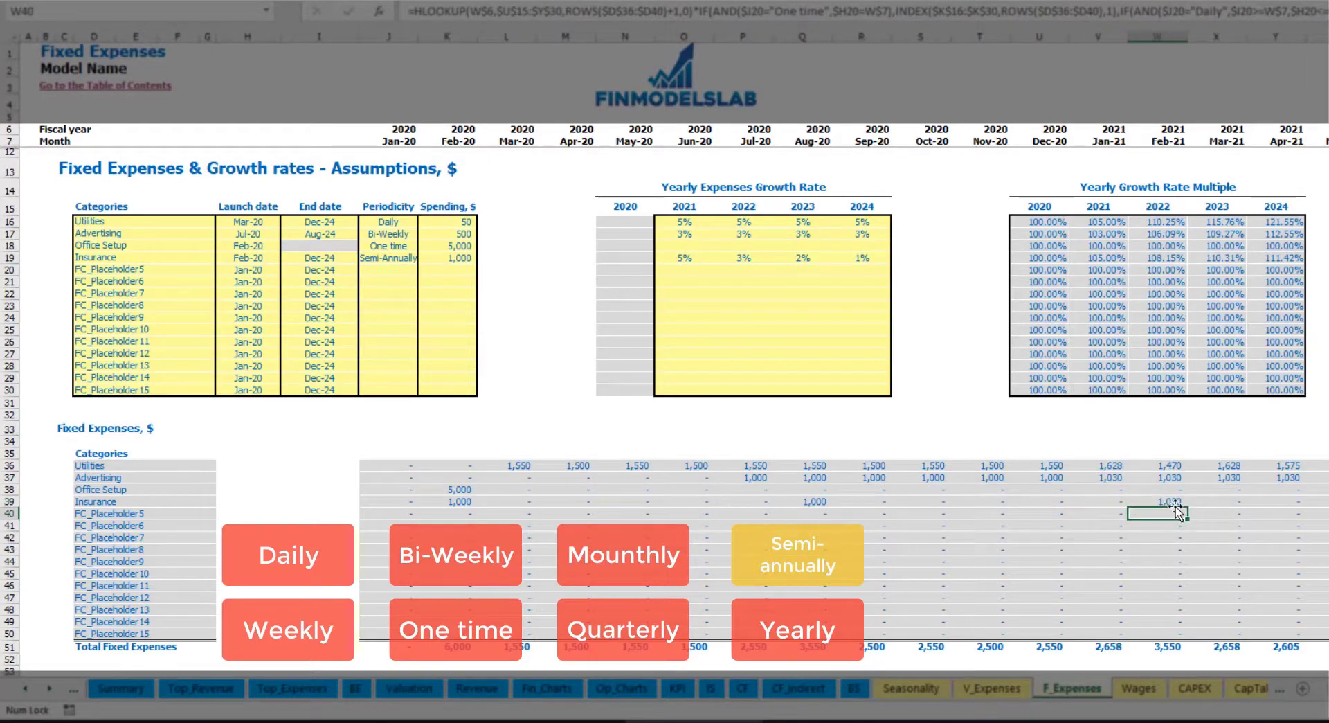
Set the Insurance periodicity to Yearly and compare its monthly amounts with the launch and end dates.
{"action": "left_click", "coordinate": [400, 257]}
{"action": "left_click", "coordinate": [424, 258]}
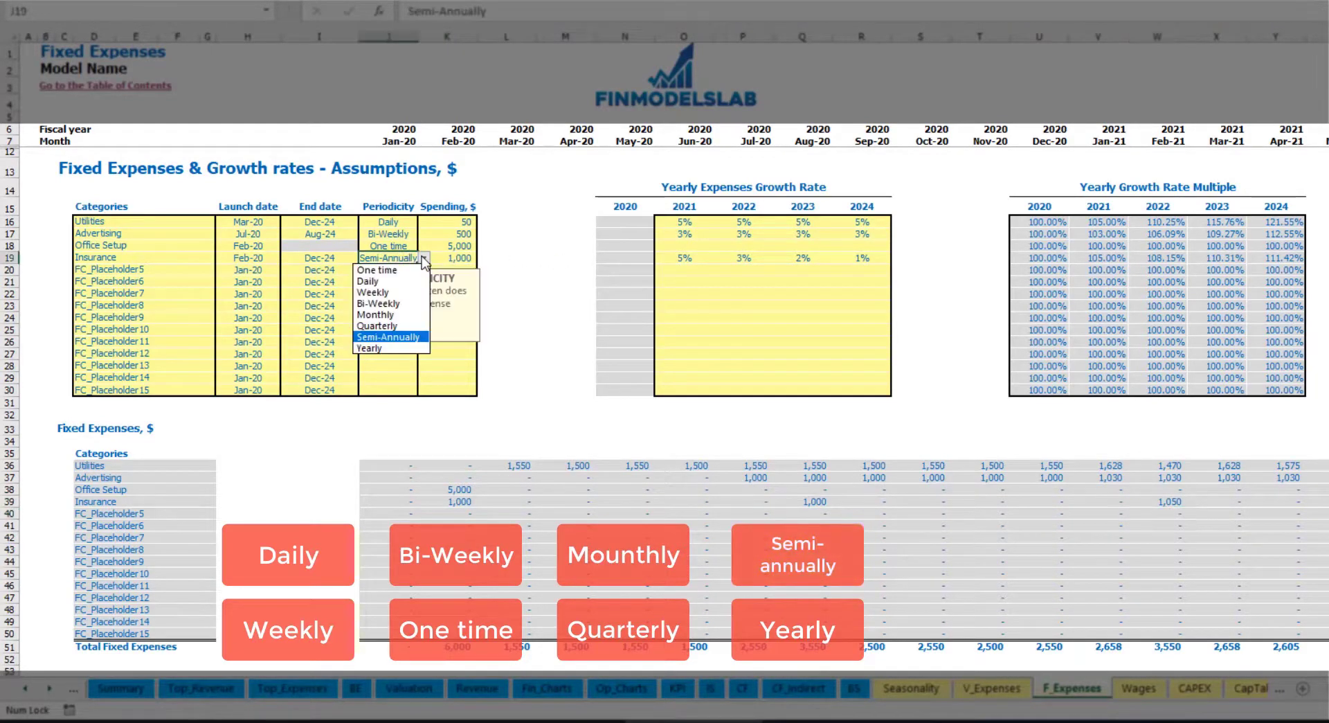
{"action": "left_click", "coordinate": [379, 347]}
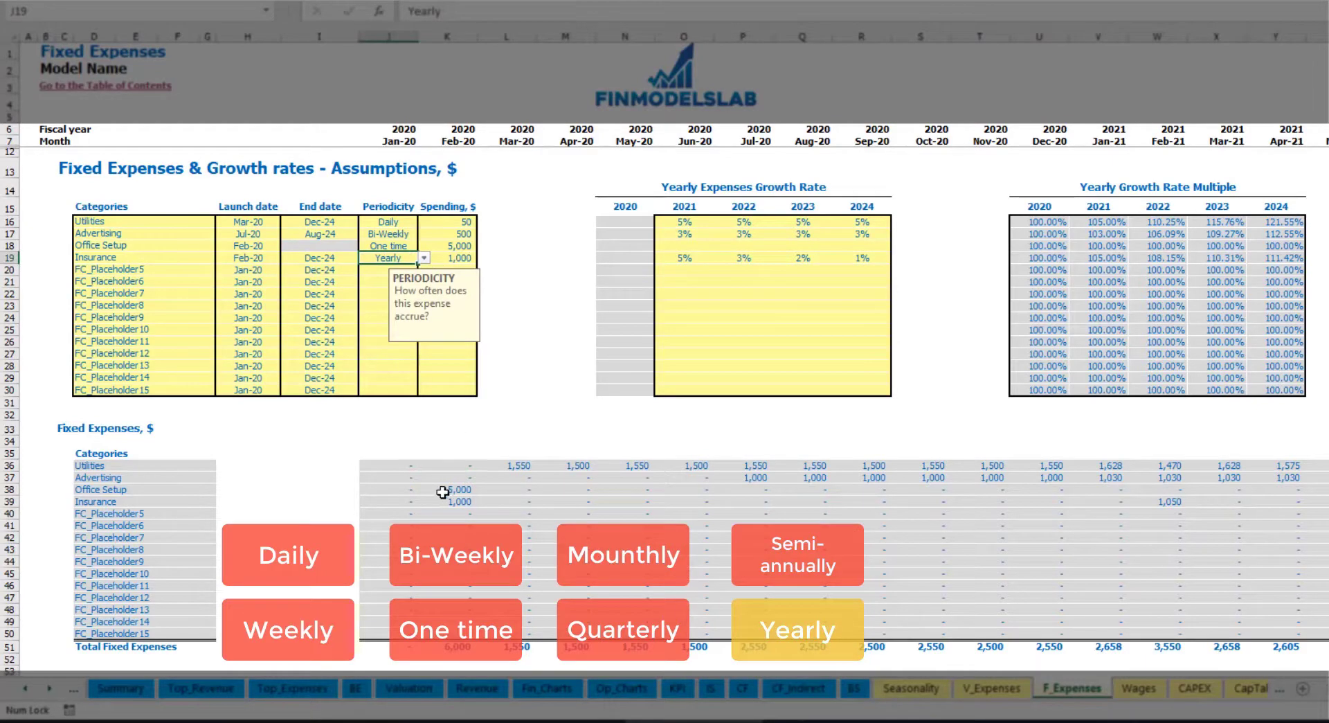
{"action": "left_click_drag", "start_coordinate": [450, 504], "coordinate": [1318, 503]}
{"action": "left_click", "coordinate": [263, 261]}
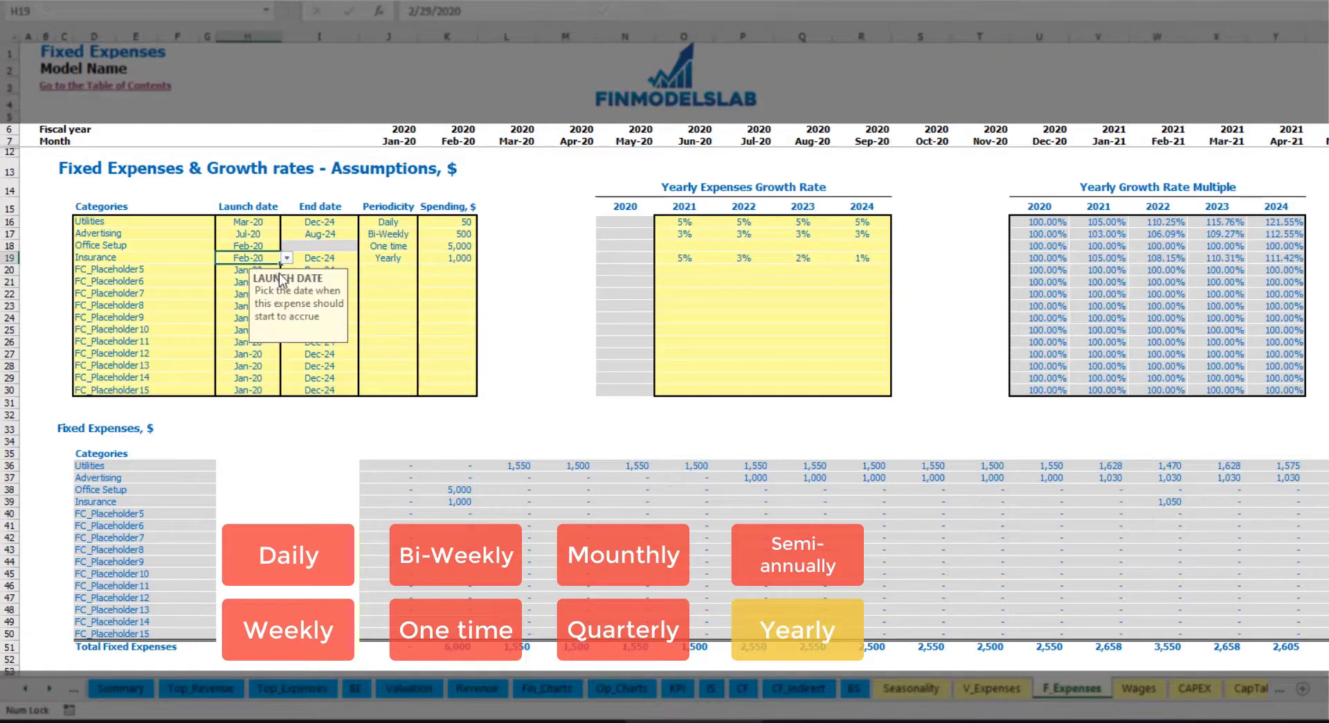
{"action": "left_click", "coordinate": [319, 254]}
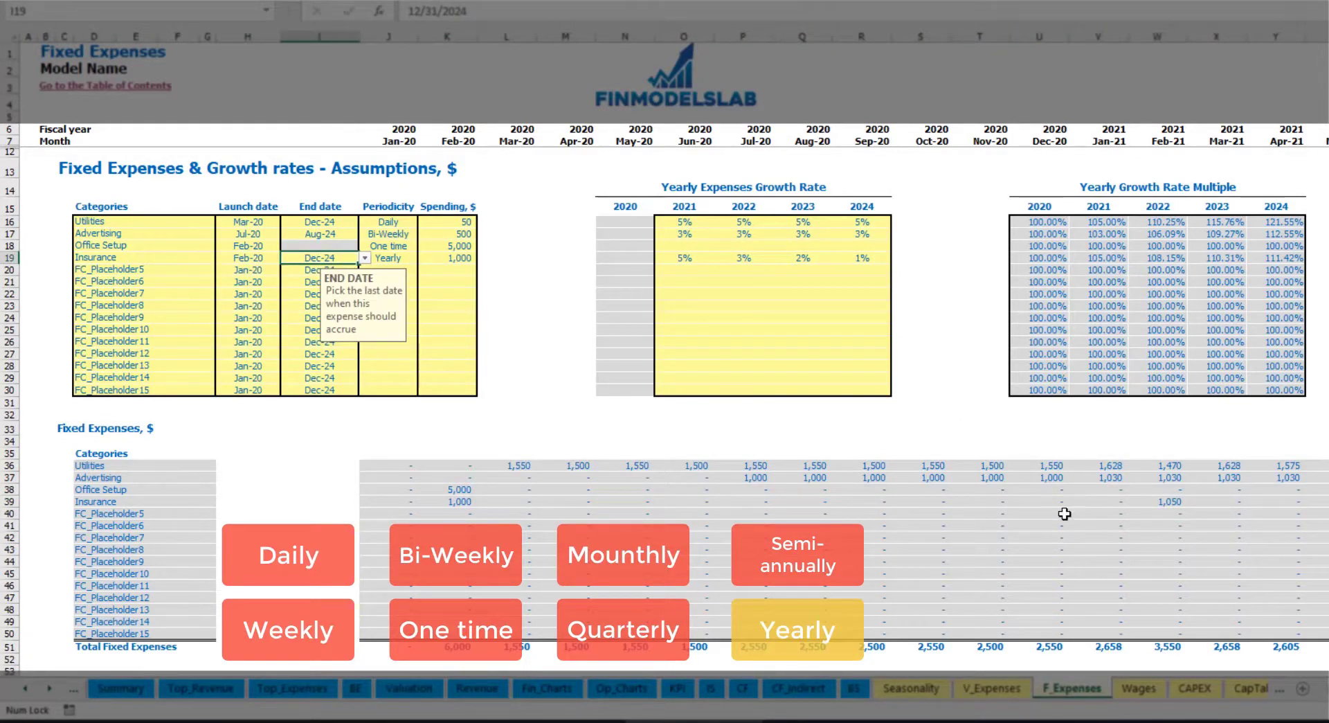
Review the monthly fixed expenses block, and expand Total Fixed Expenses in the IS sheet to inspect its categories.
{"action": "left_click", "coordinate": [926, 391]}
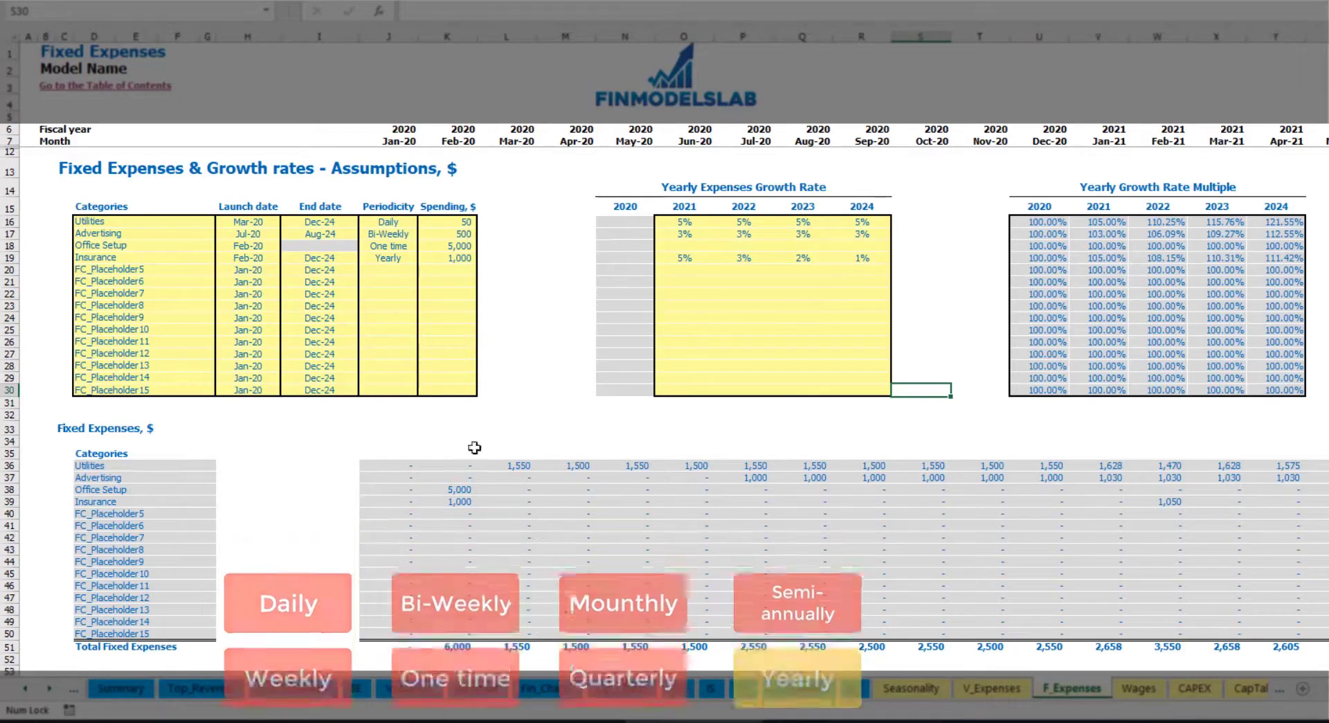
{"action": "left_click_drag", "start_coordinate": [386, 465], "coordinate": [1218, 633]}
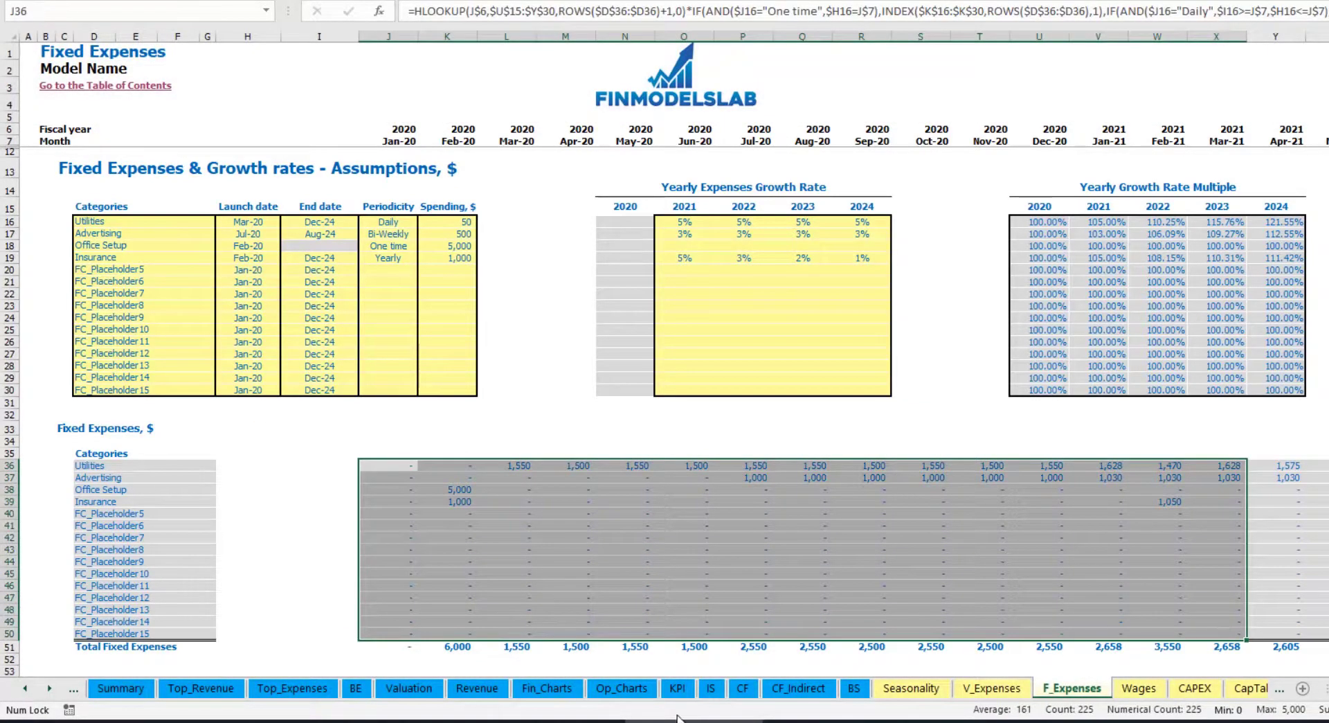
{"action": "left_click", "coordinate": [706, 692]}
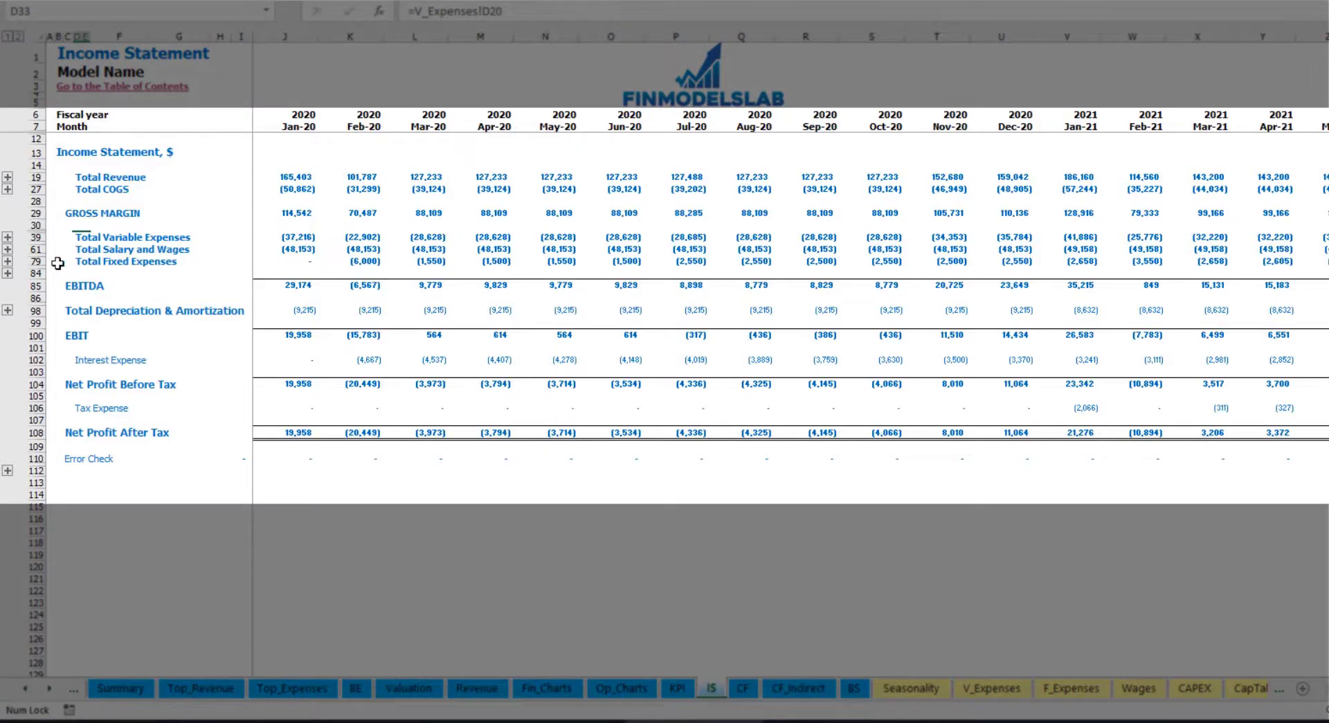
{"action": "left_click", "coordinate": [79, 261]}
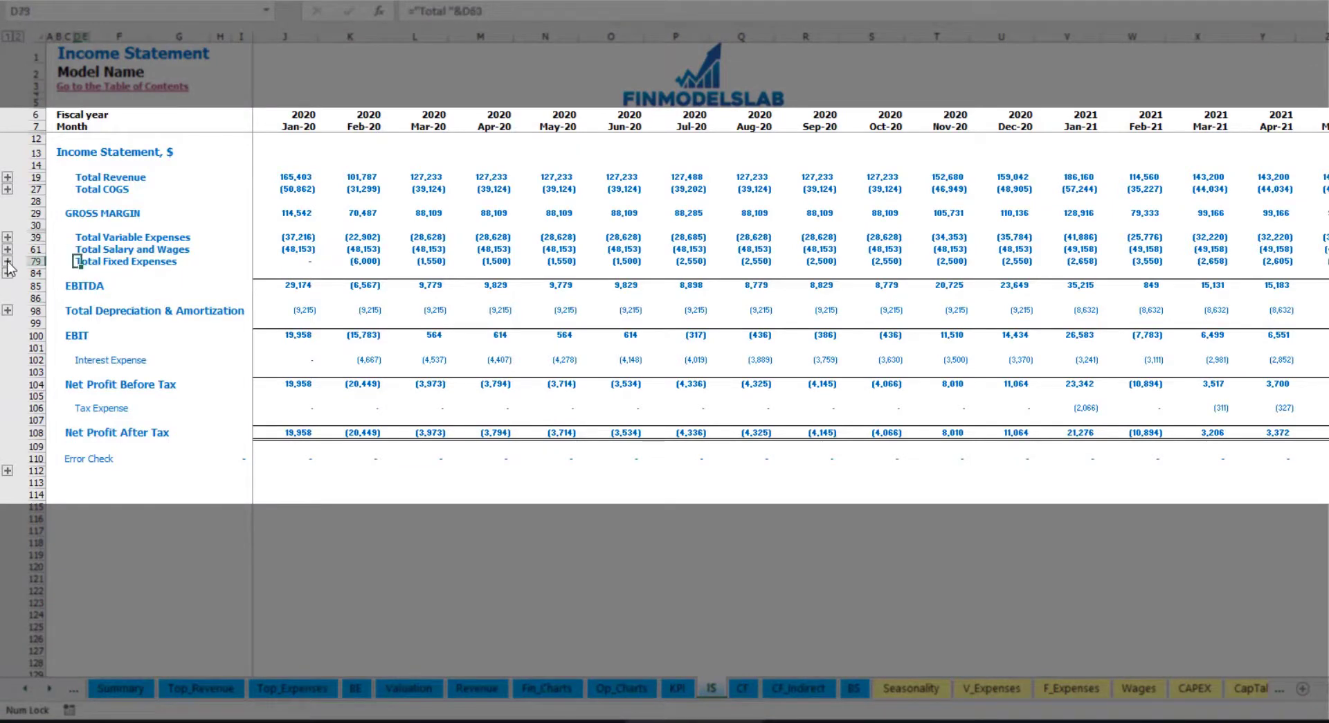
{"action": "left_click", "coordinate": [7, 262]}
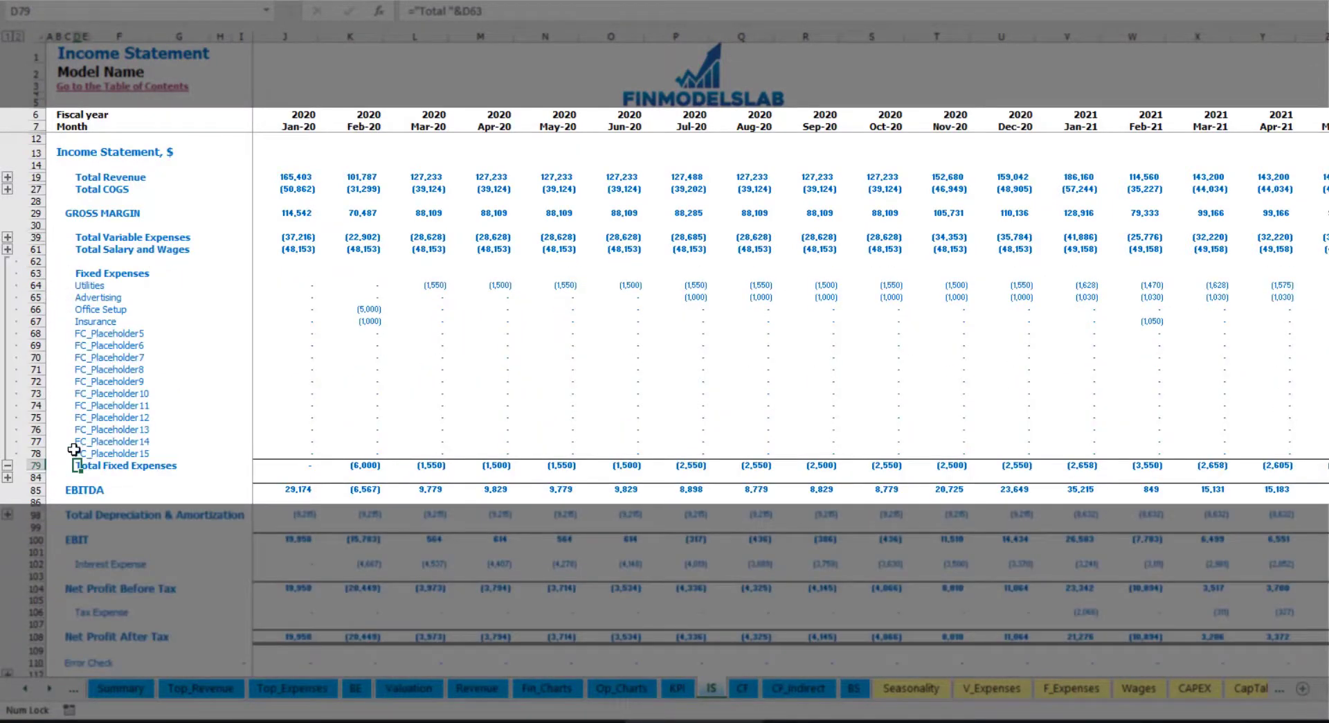
{"action": "left_click_drag", "start_coordinate": [36, 285], "coordinate": [39, 323]}
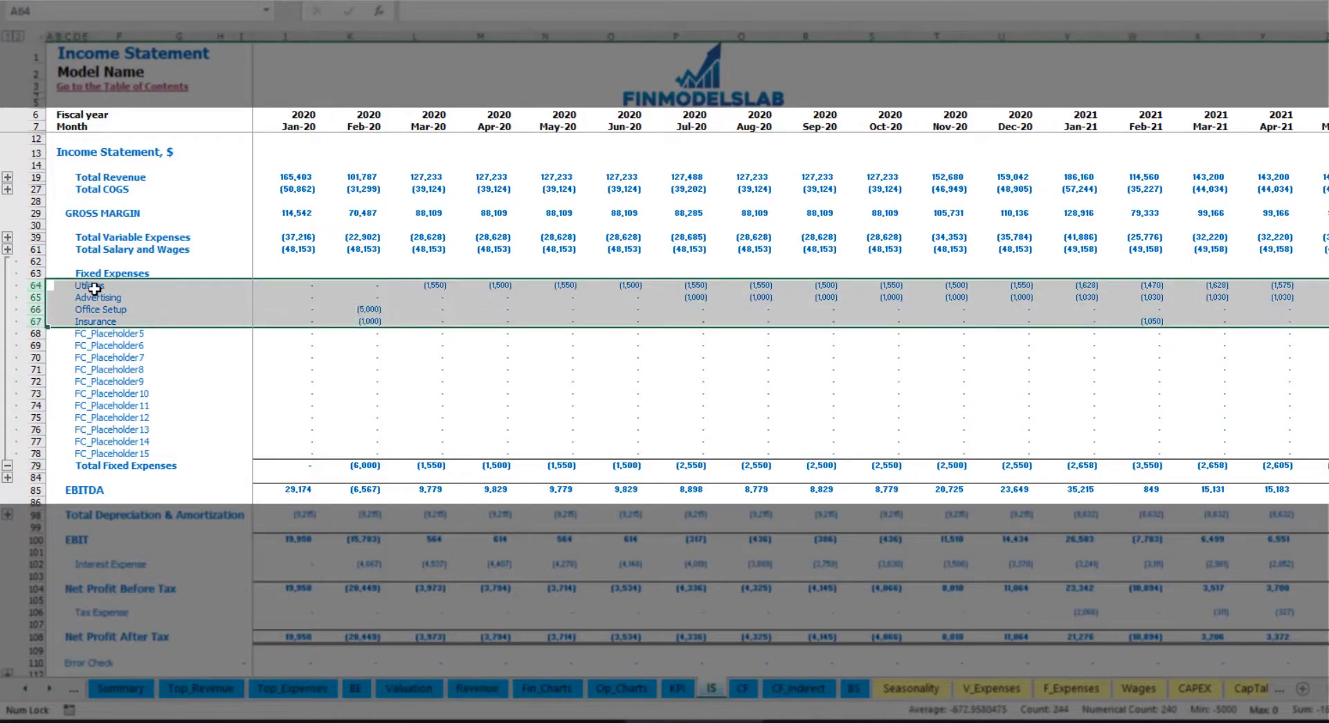
{"action": "left_click_drag", "start_coordinate": [82, 286], "coordinate": [88, 453]}
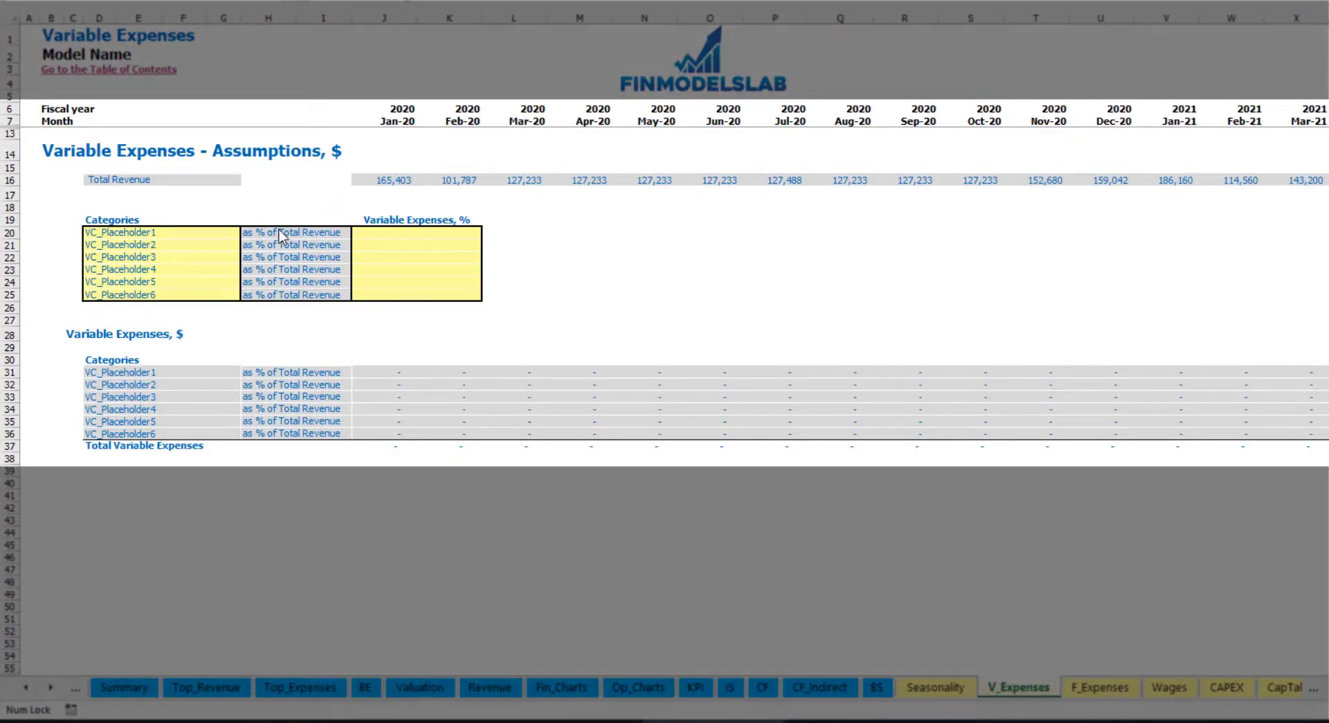
Rename the first variable expense category in the V_Expenses sheet as Bank fees.
{"action": "left_click", "coordinate": [646, 244]}
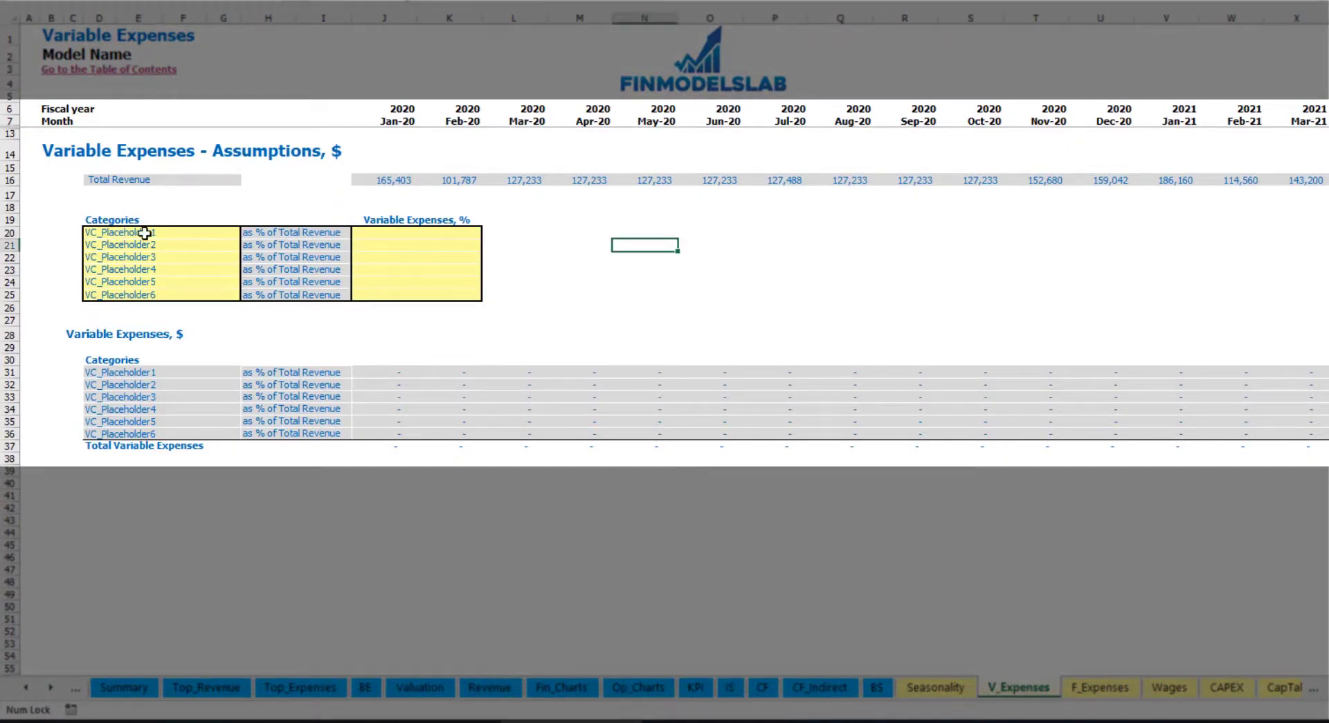
{"action": "left_click", "coordinate": [144, 233]}
{"action": "type", "text": "Ba"}
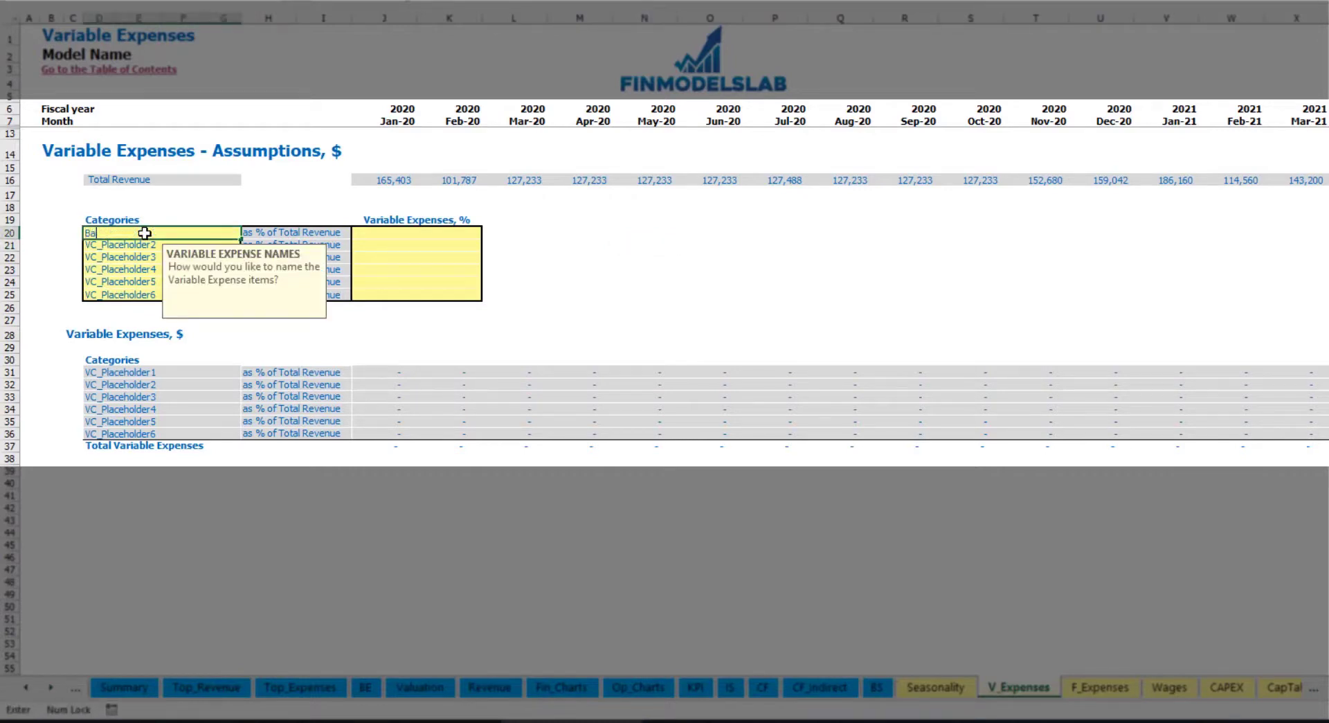
{"action": "type", "text": "nk fees"}
{"action": "key", "text": "Return"}
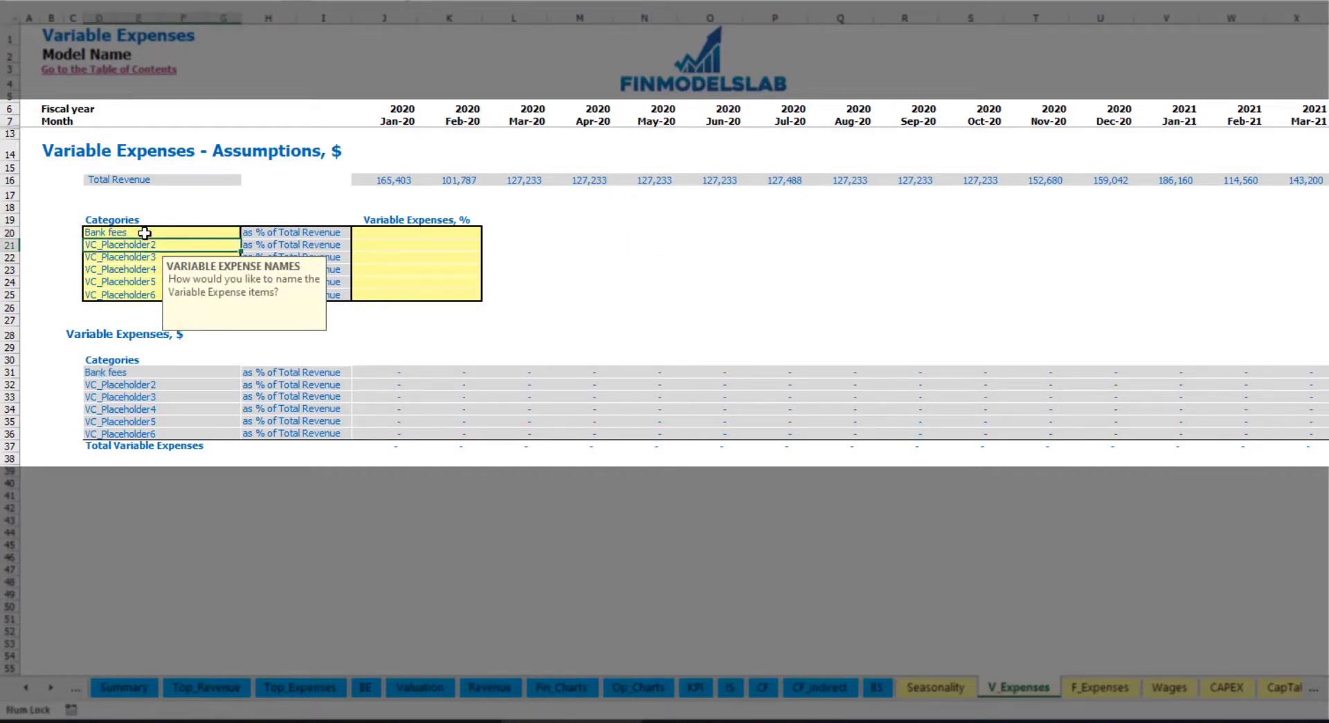
Set the Bank fees variable expense to 2.5% of total revenue.
{"action": "left_click", "coordinate": [390, 232]}
{"action": "type", "text": "2"}
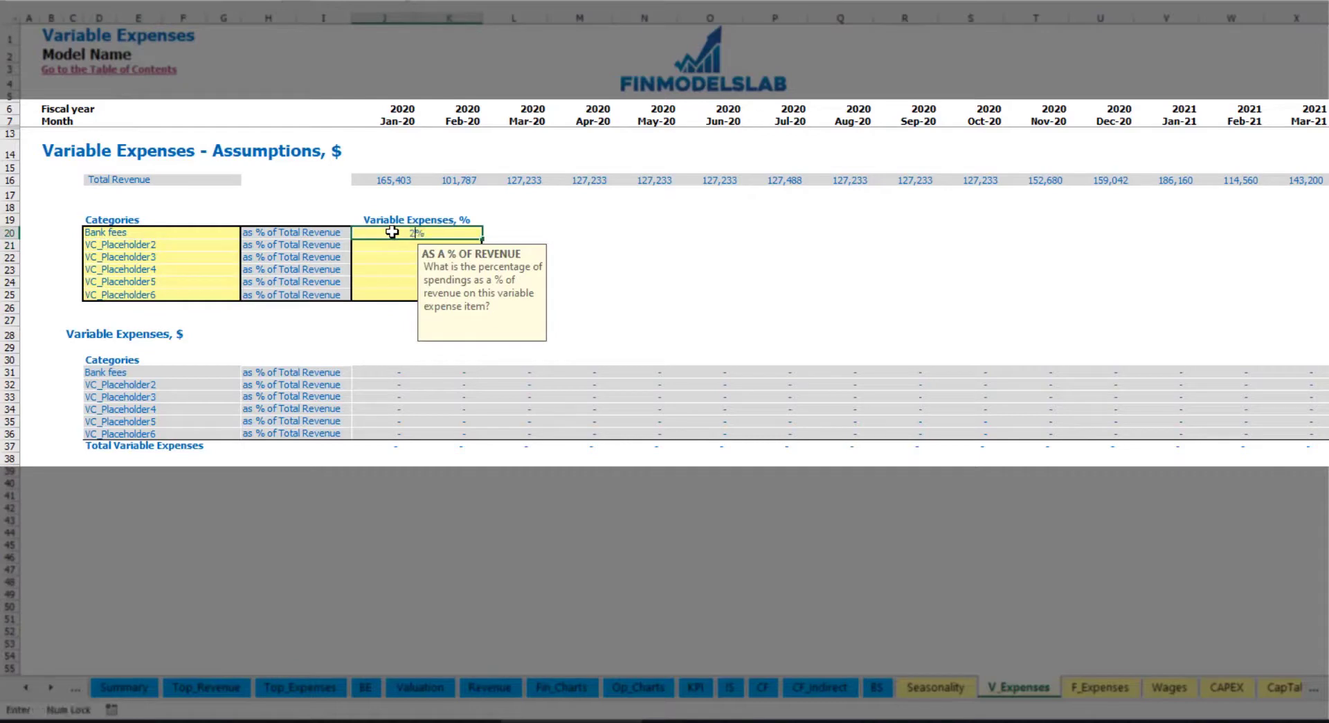
{"action": "type", "text": ".5"}
{"action": "key", "text": "Return"}
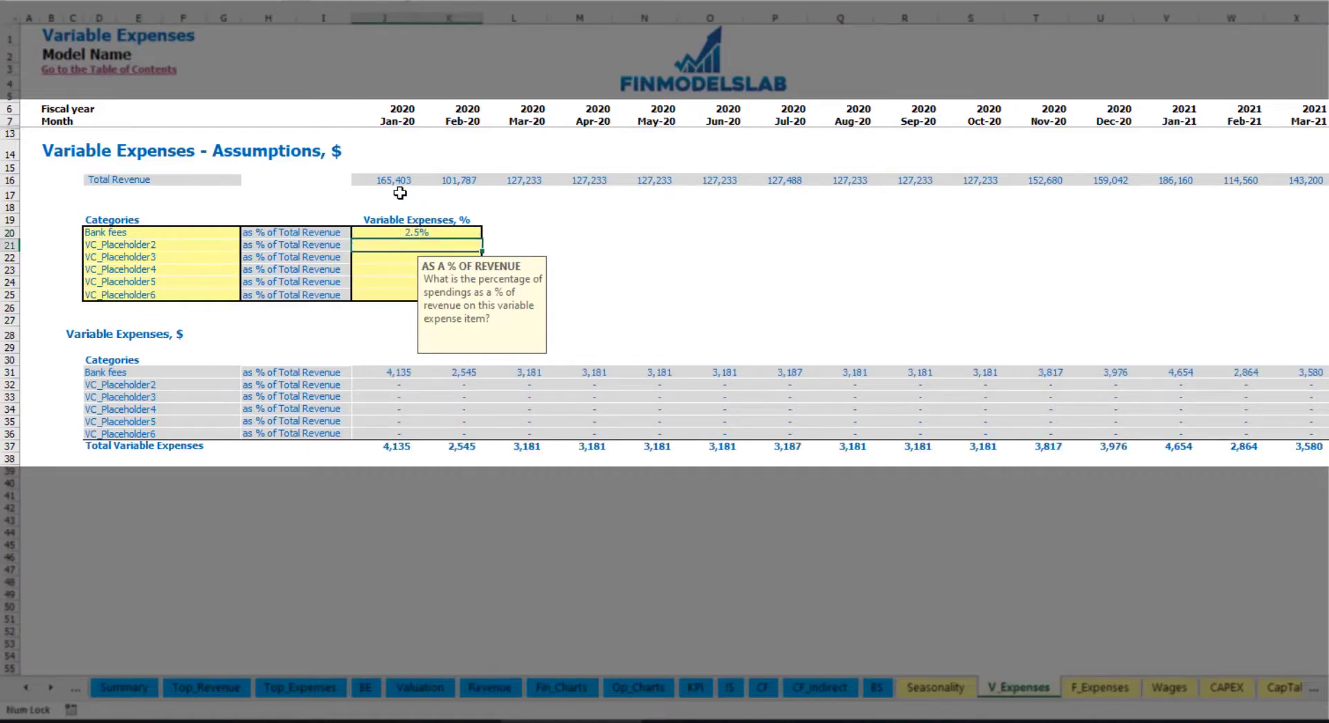
Compare the monthly Total Revenue row with the monthly Bank fees amounts in the variable expenses block.
{"action": "left_click_drag", "start_coordinate": [392, 181], "coordinate": [1042, 183]}
{"action": "scroll", "coordinate": [665, 312], "scroll_direction": "right", "scroll_amount": 15}
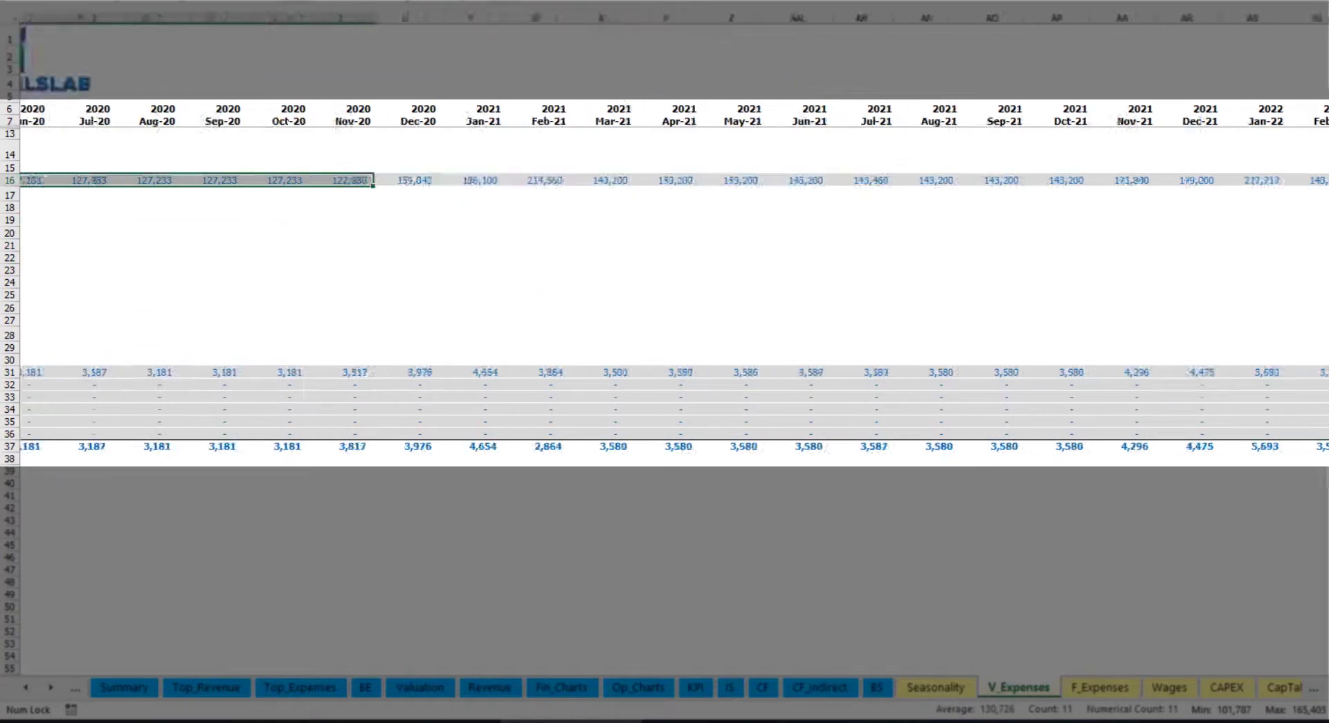
{"action": "scroll", "coordinate": [366, 373], "scroll_direction": "left", "scroll_amount": 15}
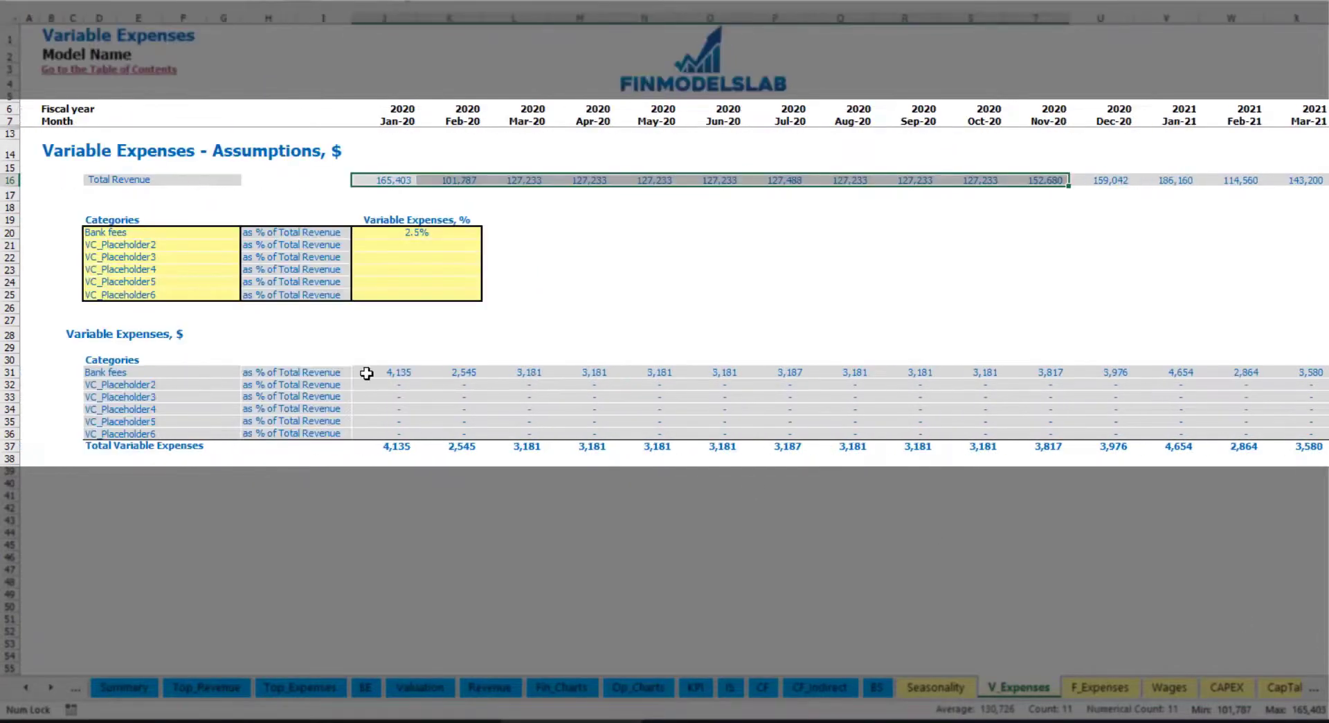
{"action": "left_click", "coordinate": [407, 374]}
{"action": "left_click", "coordinate": [514, 374]}
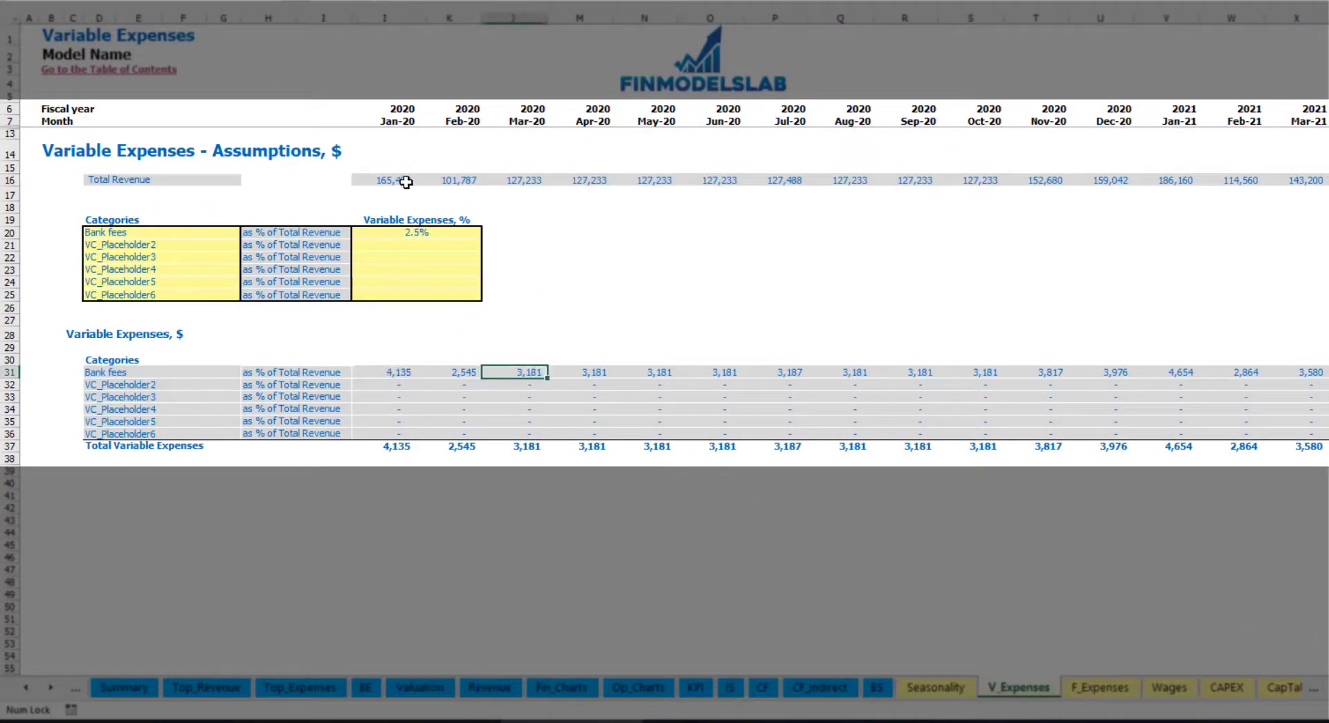
Rename the second variable expense category as Other Var Exp and set it to 5.0% of total revenue.
{"action": "left_click", "coordinate": [167, 247]}
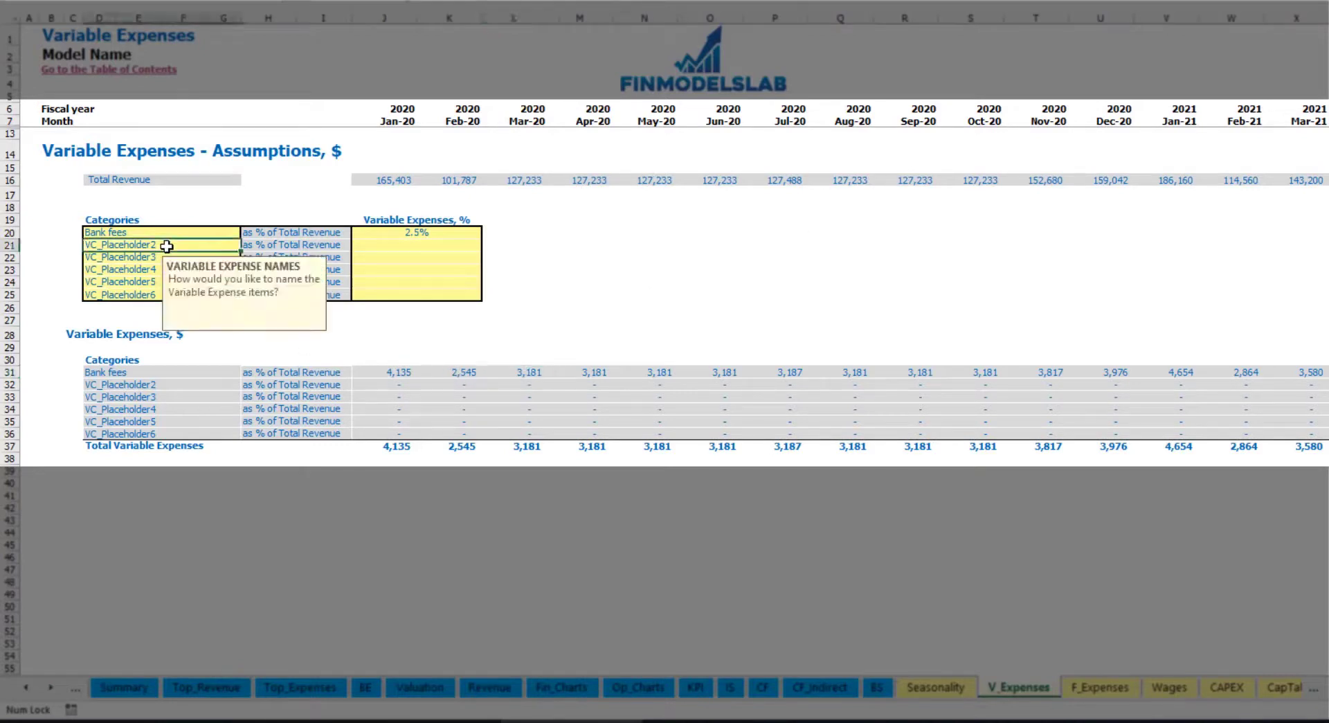
{"action": "type", "text": "Other Var E"}
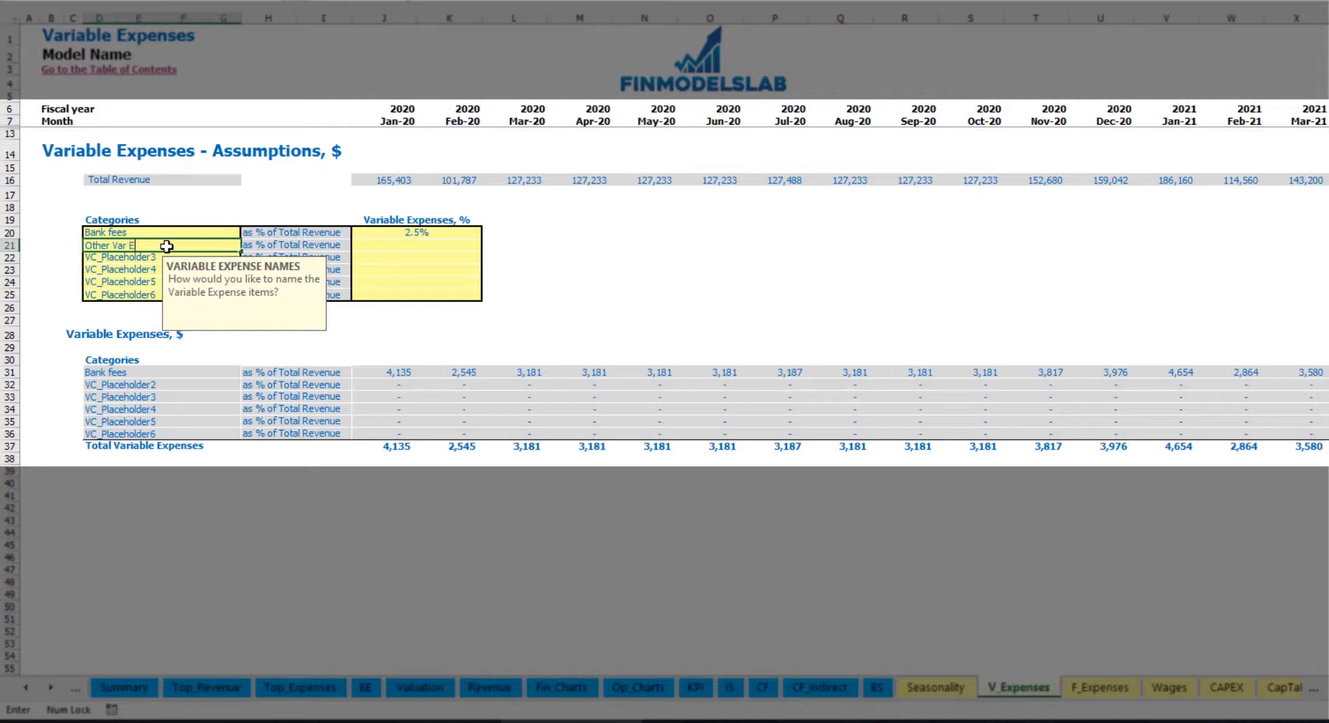
{"action": "type", "text": "xp"}
{"action": "key", "text": "Return"}
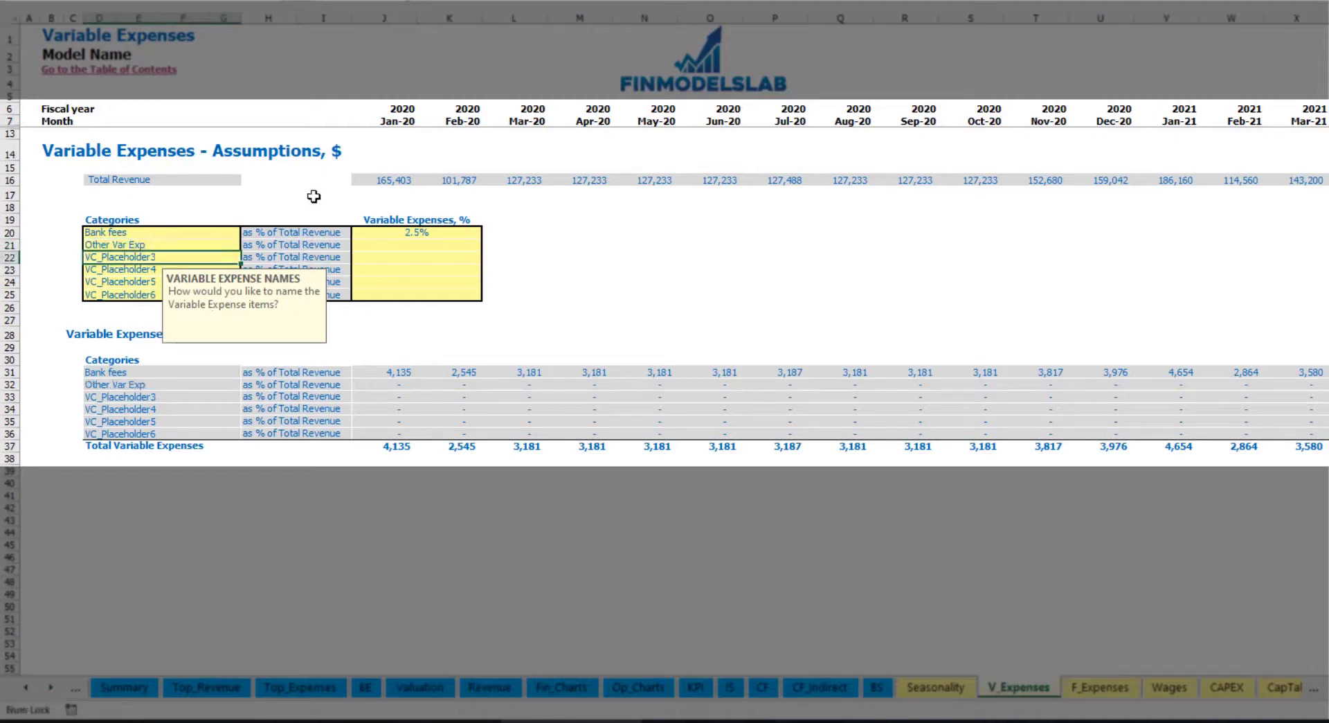
{"action": "left_click", "coordinate": [404, 245]}
{"action": "key", "text": "Return"}
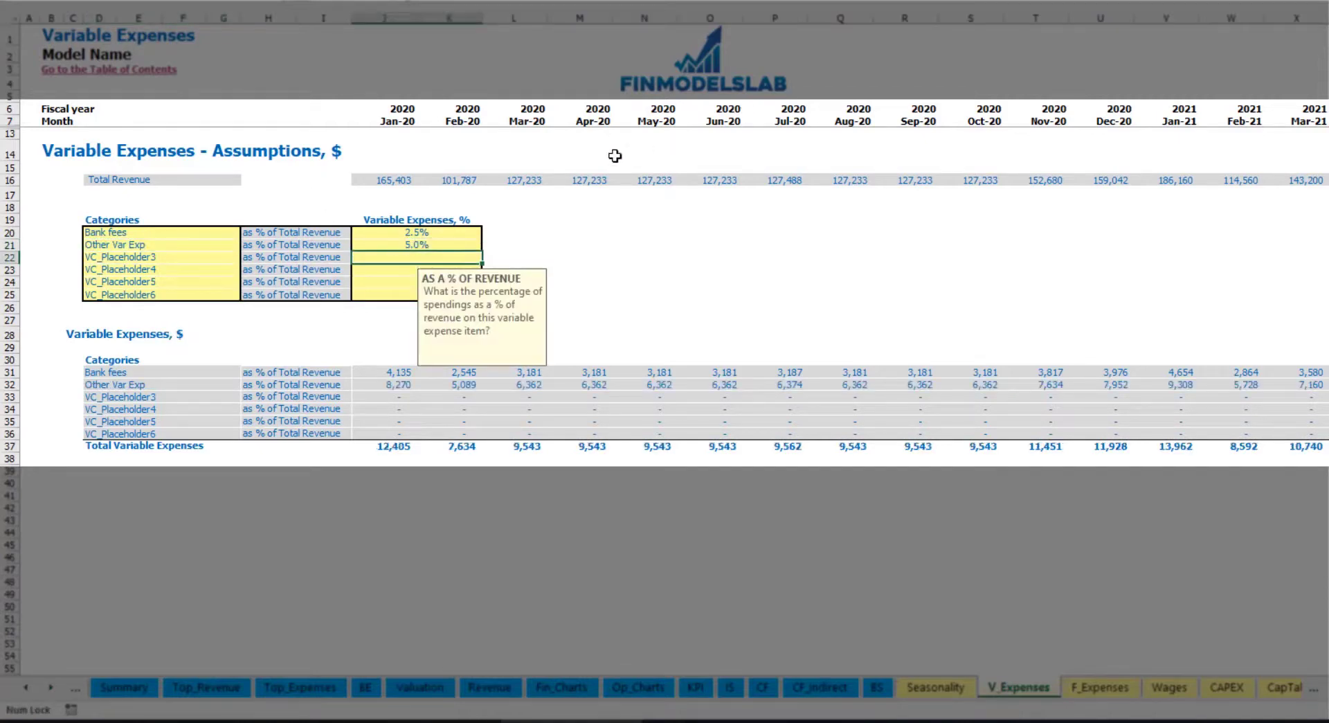
Rename the third variable expense category as Direct Labor and set it to 15.0% of total revenue.
{"action": "left_click", "coordinate": [210, 258]}
{"action": "type", "text": "D"}
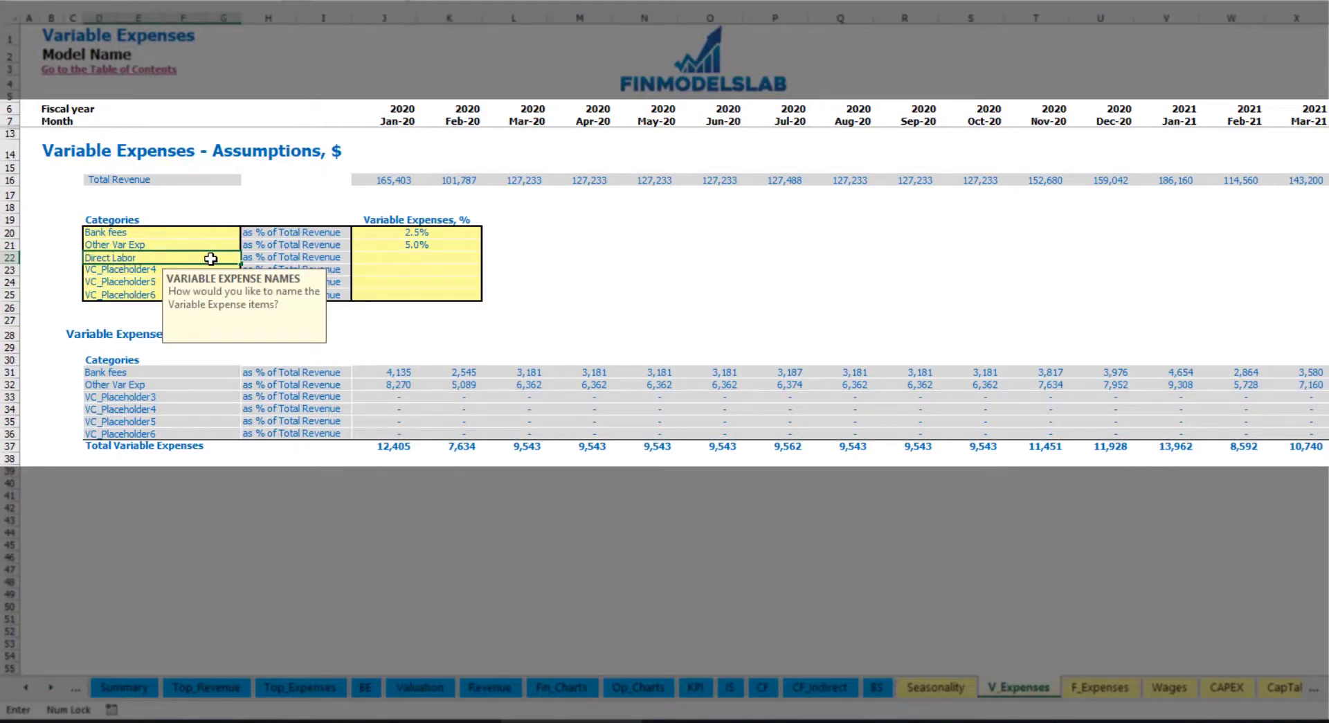
{"action": "type", "text": "irect Labor"}
{"action": "key", "text": "Return"}
{"action": "left_click", "coordinate": [391, 259]}
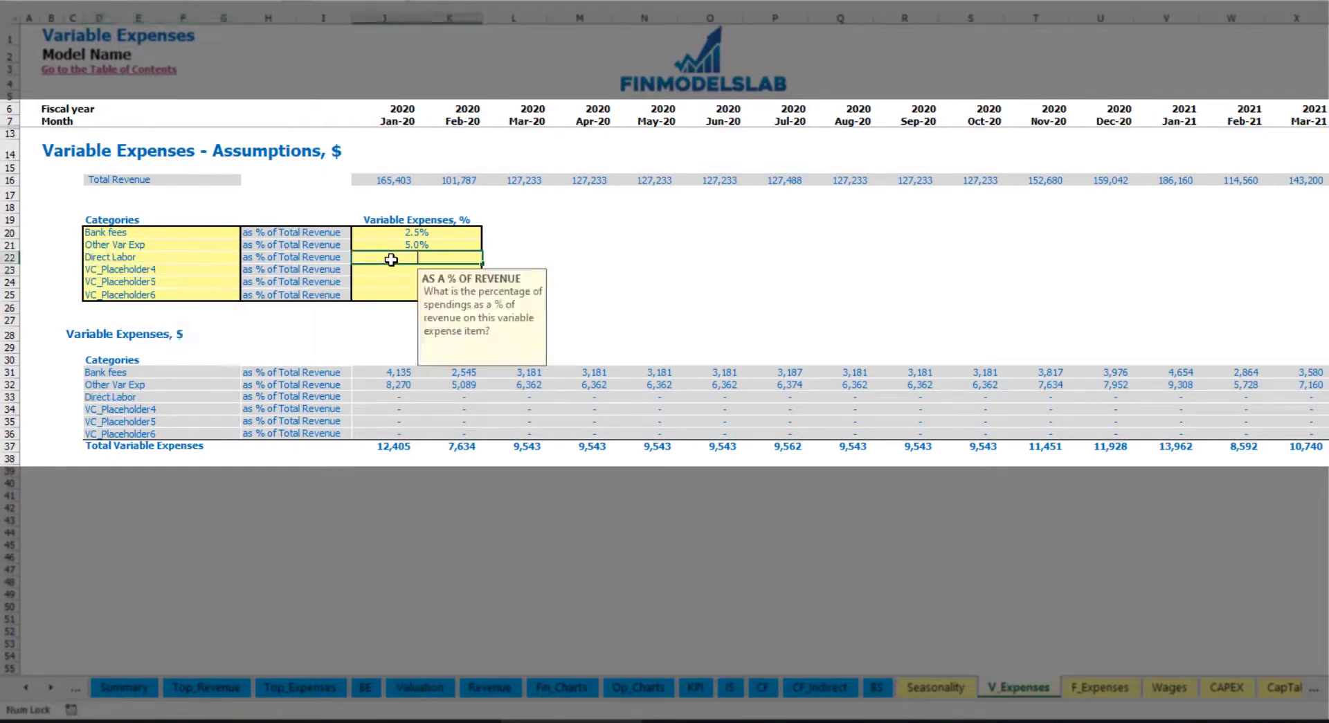
{"action": "type", "text": "15"}
{"action": "left_click", "coordinate": [386, 369]}
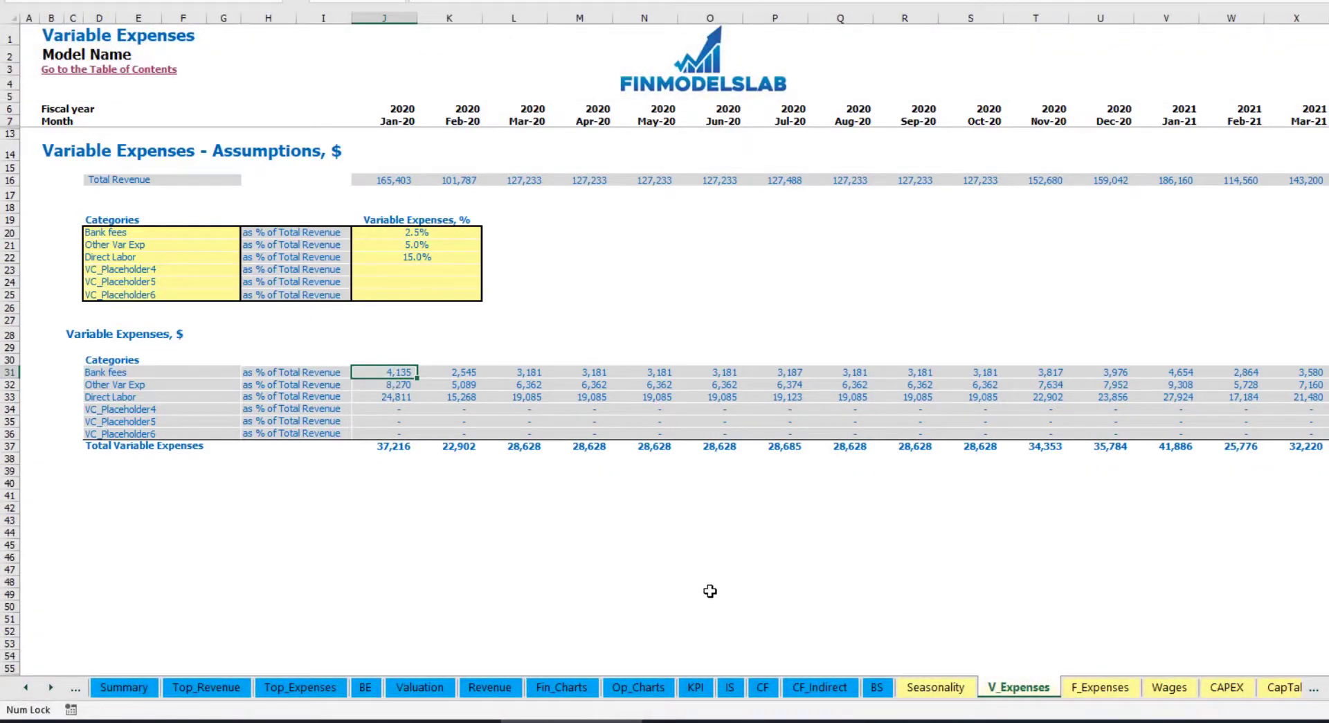
Expand Total Variable Expenses in the IS sheet and inspect its categories and their monthly amounts.
{"action": "left_click", "coordinate": [733, 687]}
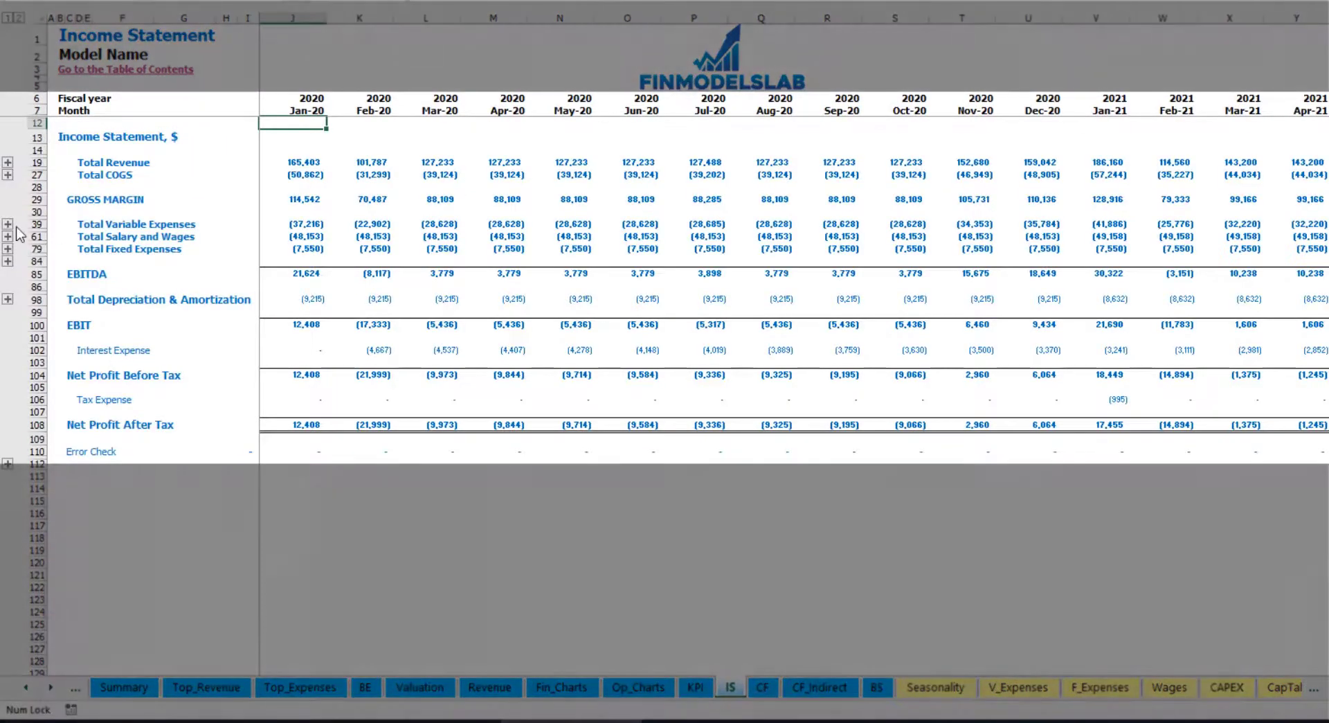
{"action": "left_click", "coordinate": [198, 222]}
{"action": "key", "text": "shift+space"}
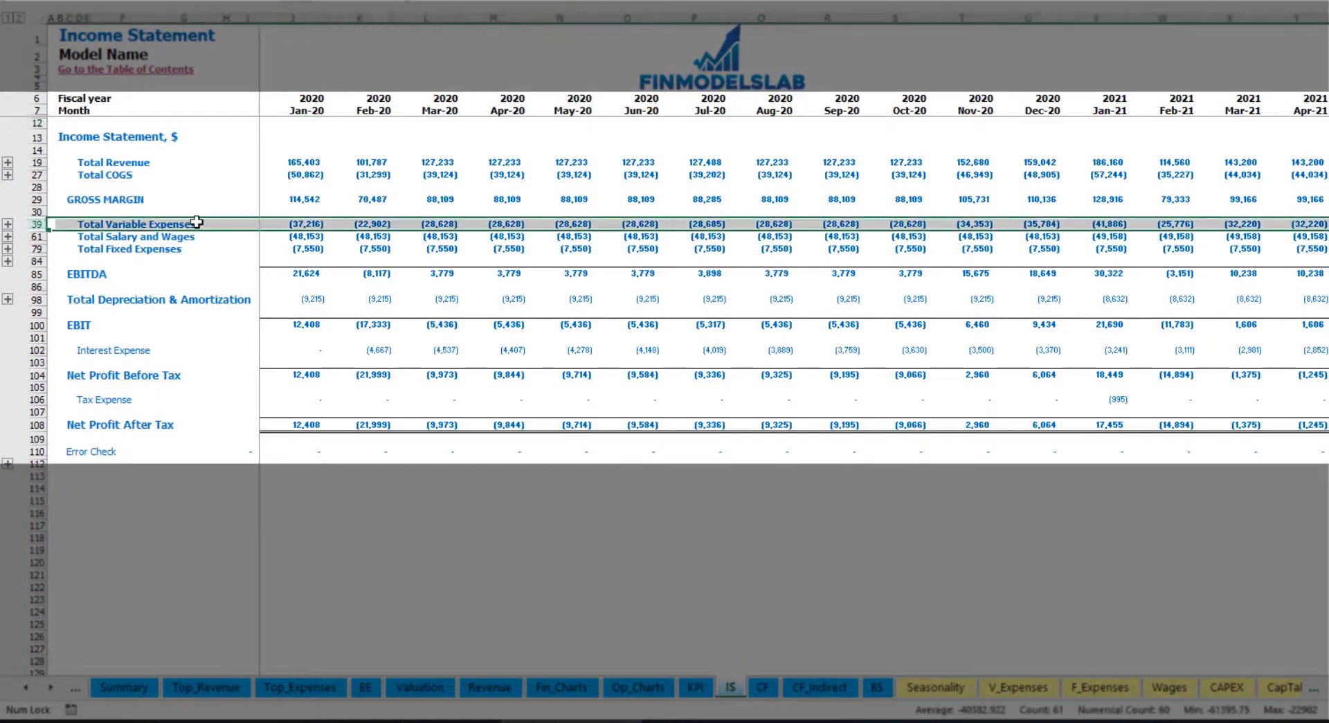
{"action": "left_click", "coordinate": [8, 224]}
{"action": "left_click_drag", "start_coordinate": [53, 249], "coordinate": [52, 303]}
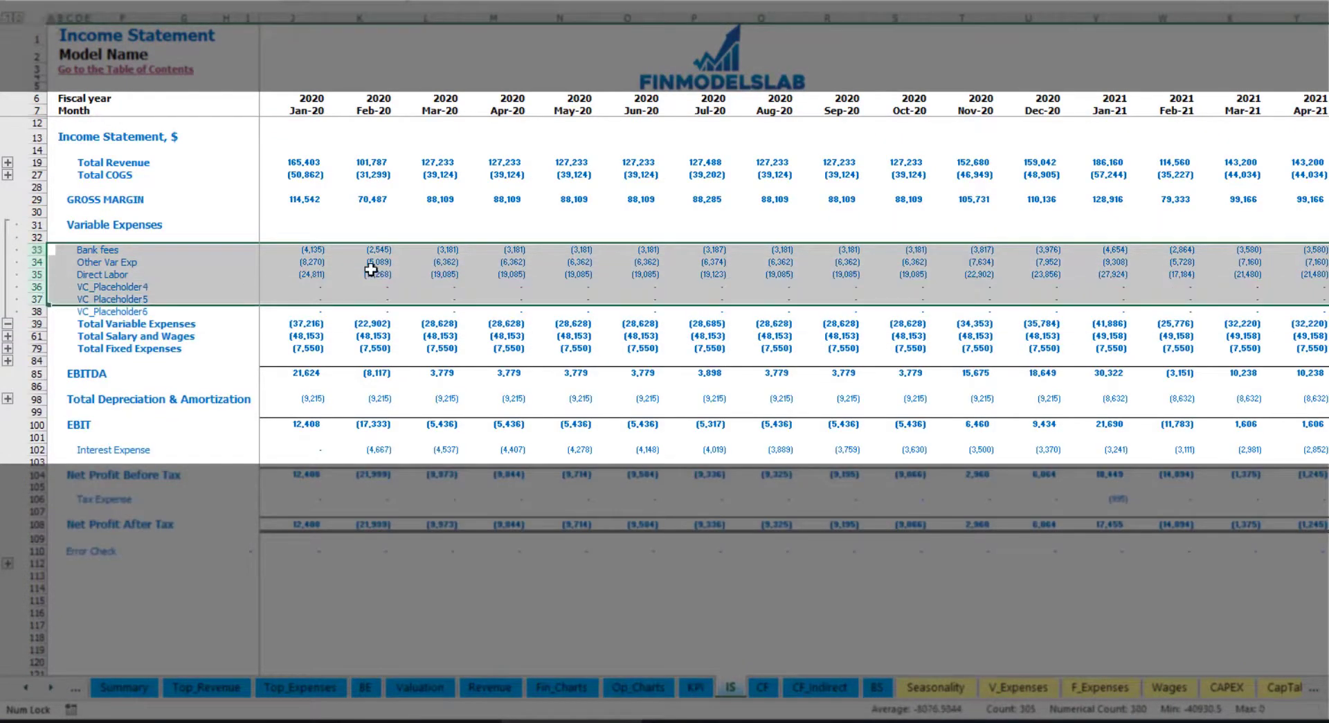
{"action": "left_click", "coordinate": [322, 248]}
{"action": "left_click", "coordinate": [471, 248]}
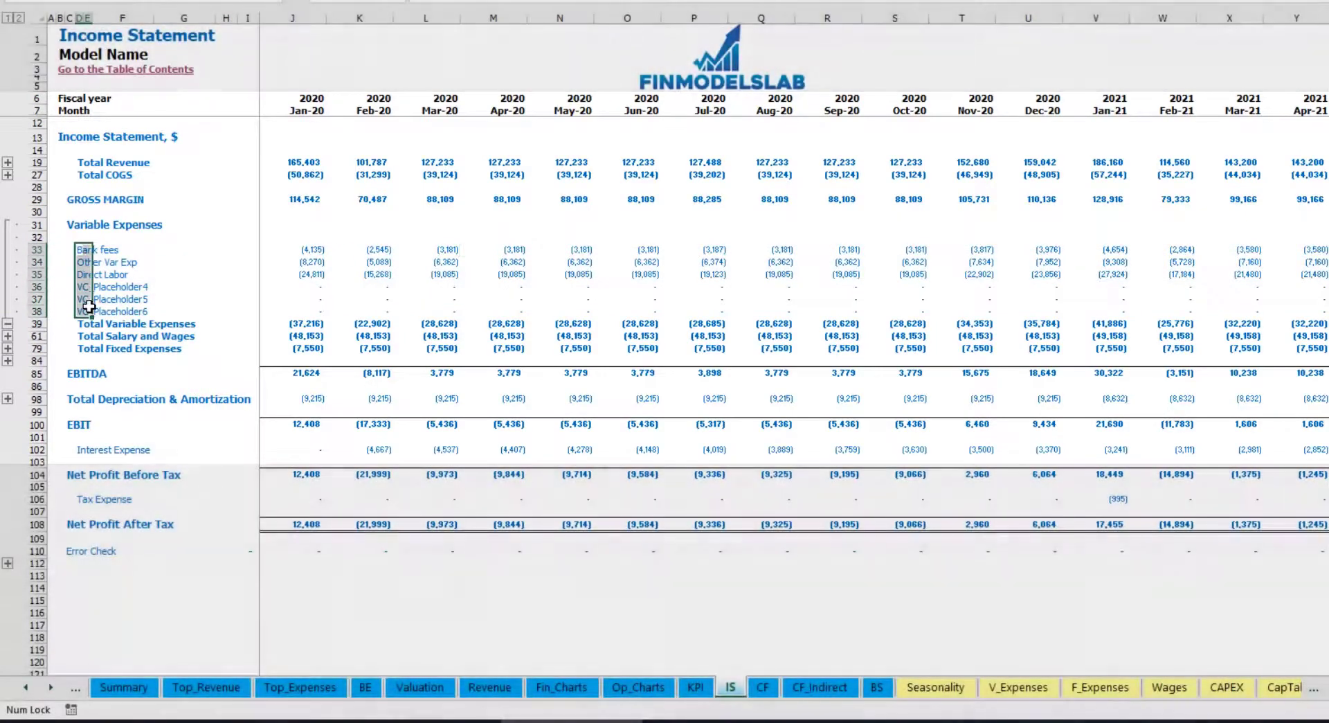
{"action": "left_click_drag", "start_coordinate": [77, 249], "coordinate": [87, 312]}
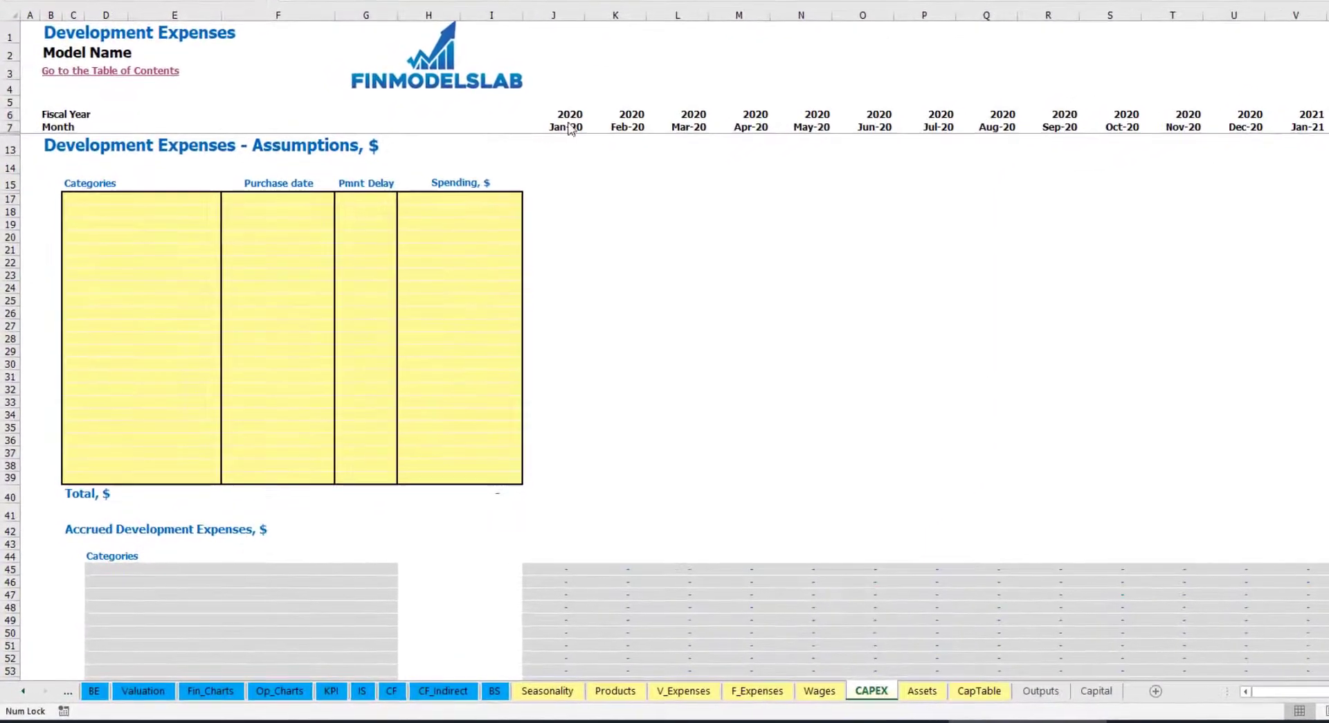
Add an Office dev category as the first development expense in the CAPEX sheet, with purchase date Feb-20.
{"action": "left_click", "coordinate": [180, 199]}
{"action": "type", "text": "Office dev"}
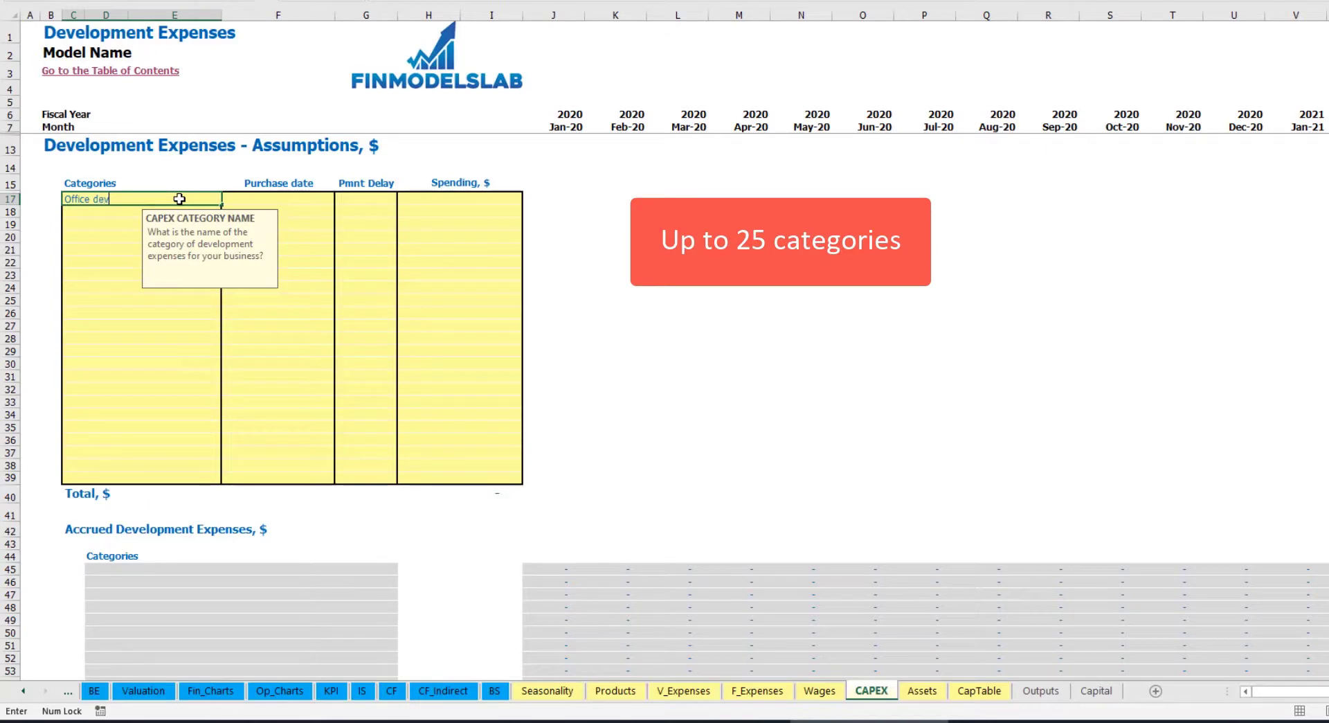
{"action": "left_click", "coordinate": [279, 198]}
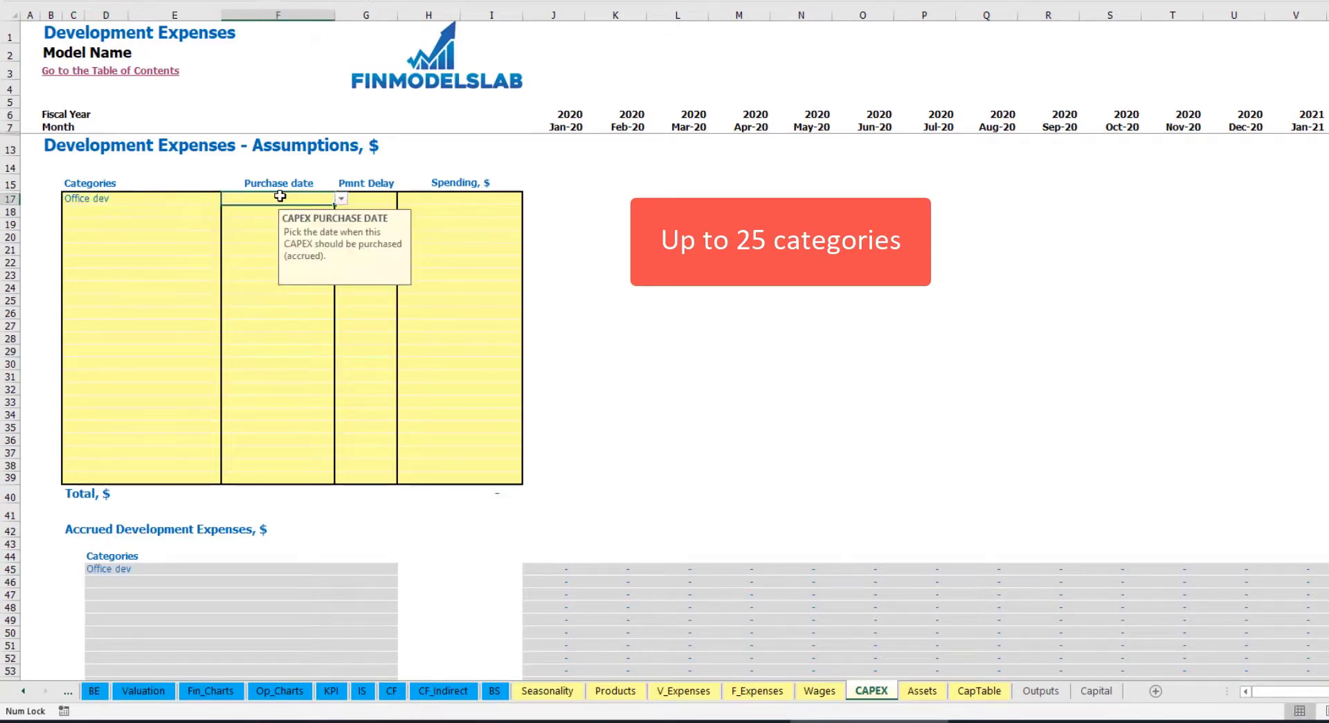
{"action": "left_click", "coordinate": [341, 198]}
{"action": "left_click", "coordinate": [208, 225]}
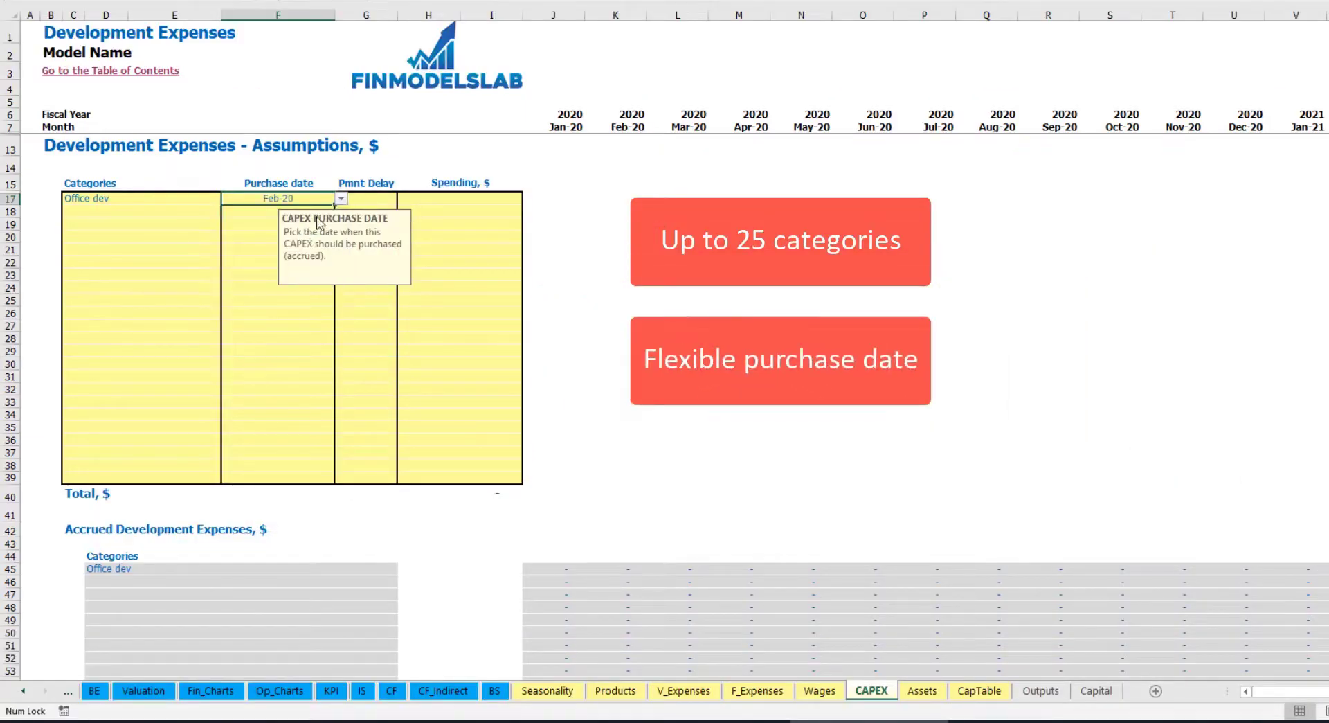
Set the Office dev spending to 10,000 and its payment delay to 2M.
{"action": "left_click", "coordinate": [441, 196]}
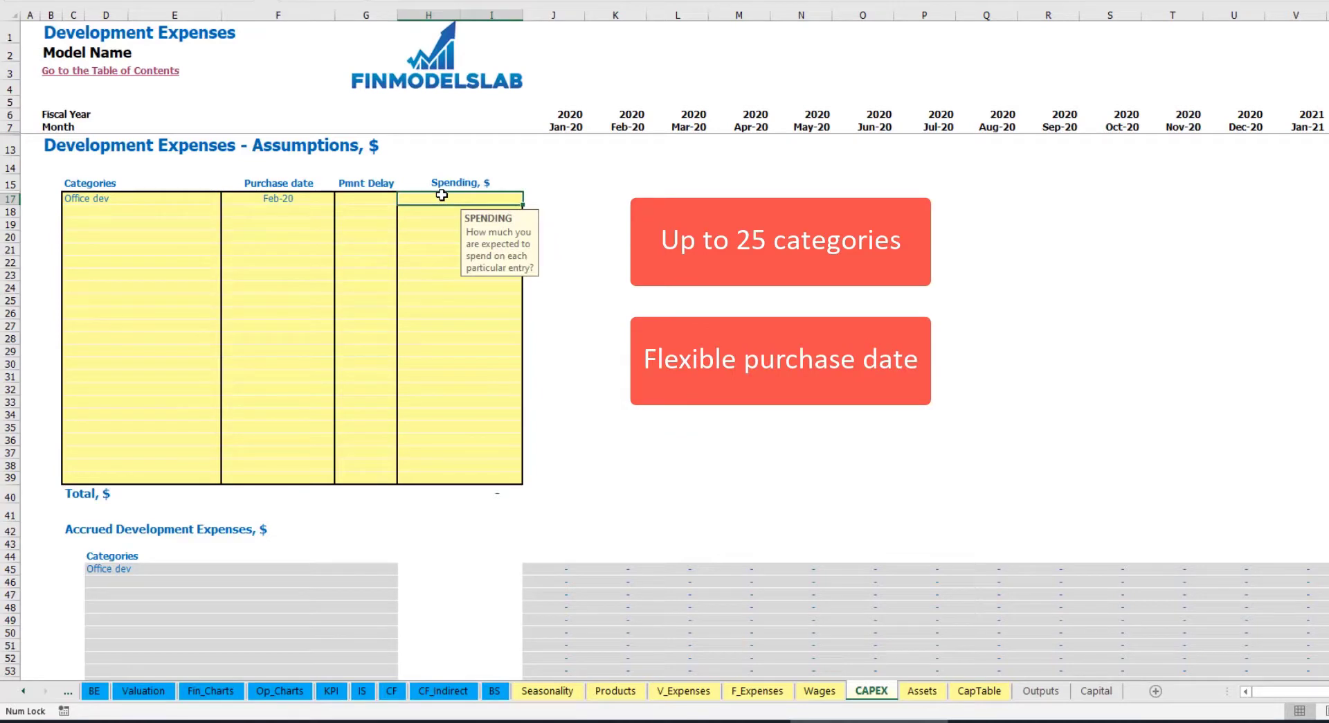
{"action": "type", "text": "10000"}
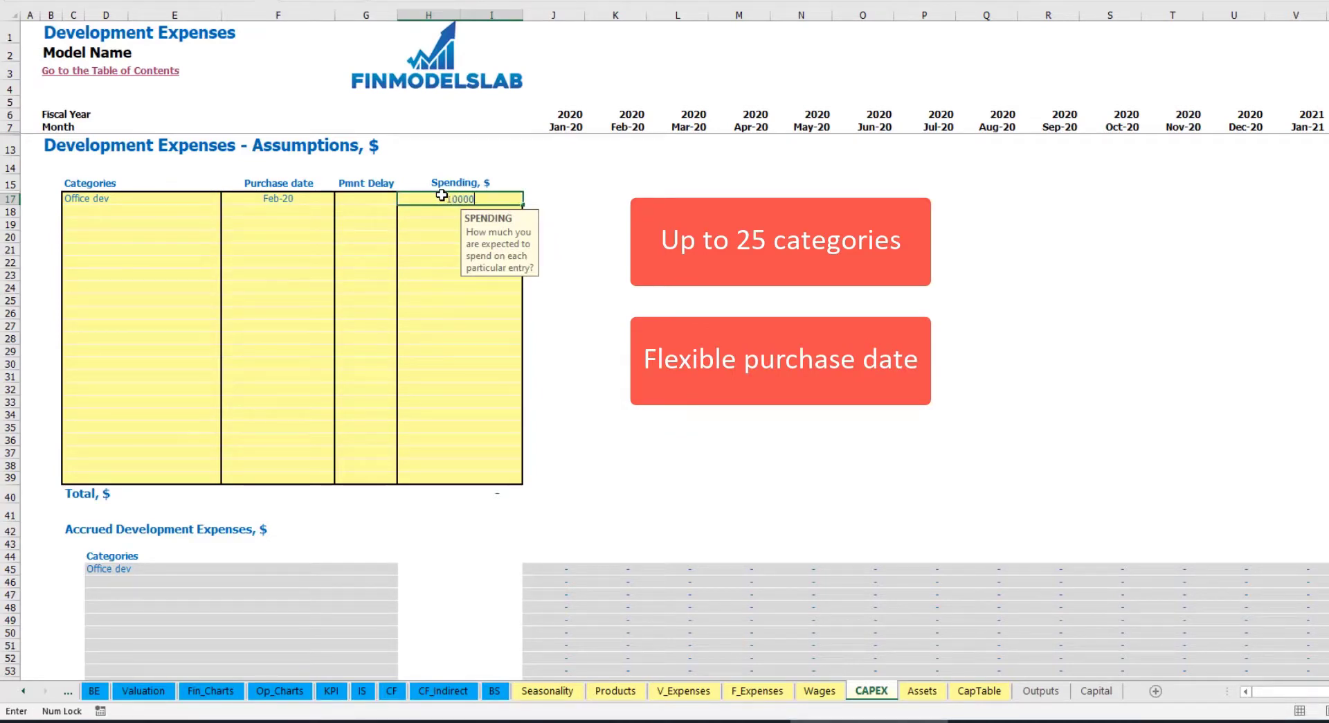
{"action": "key", "text": "Return"}
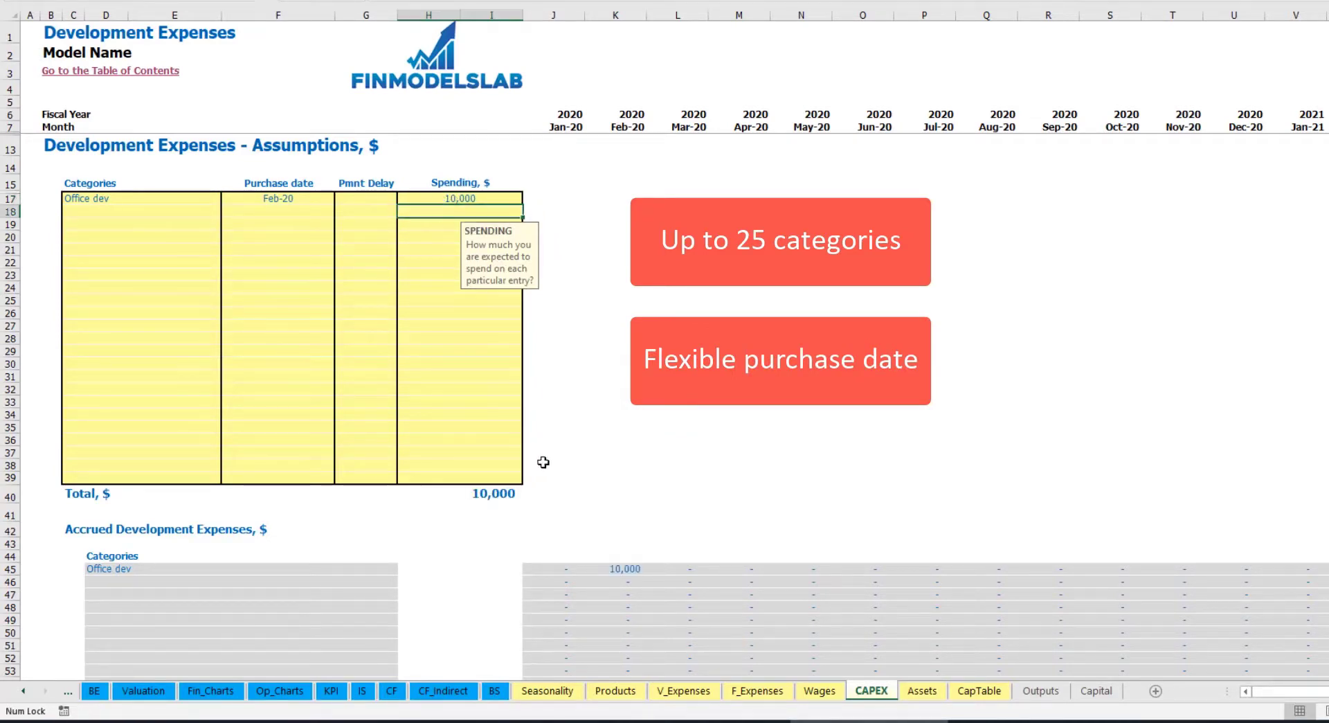
{"action": "left_click", "coordinate": [373, 200]}
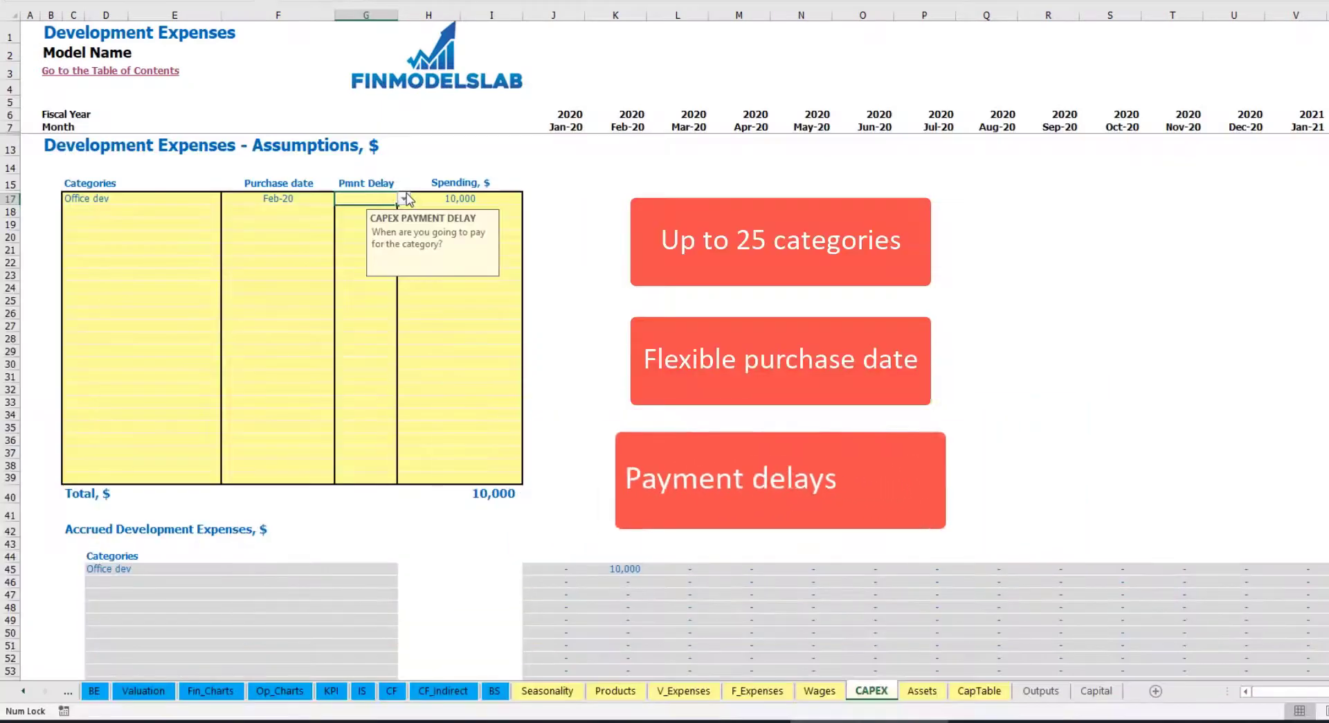
{"action": "left_click", "coordinate": [404, 199]}
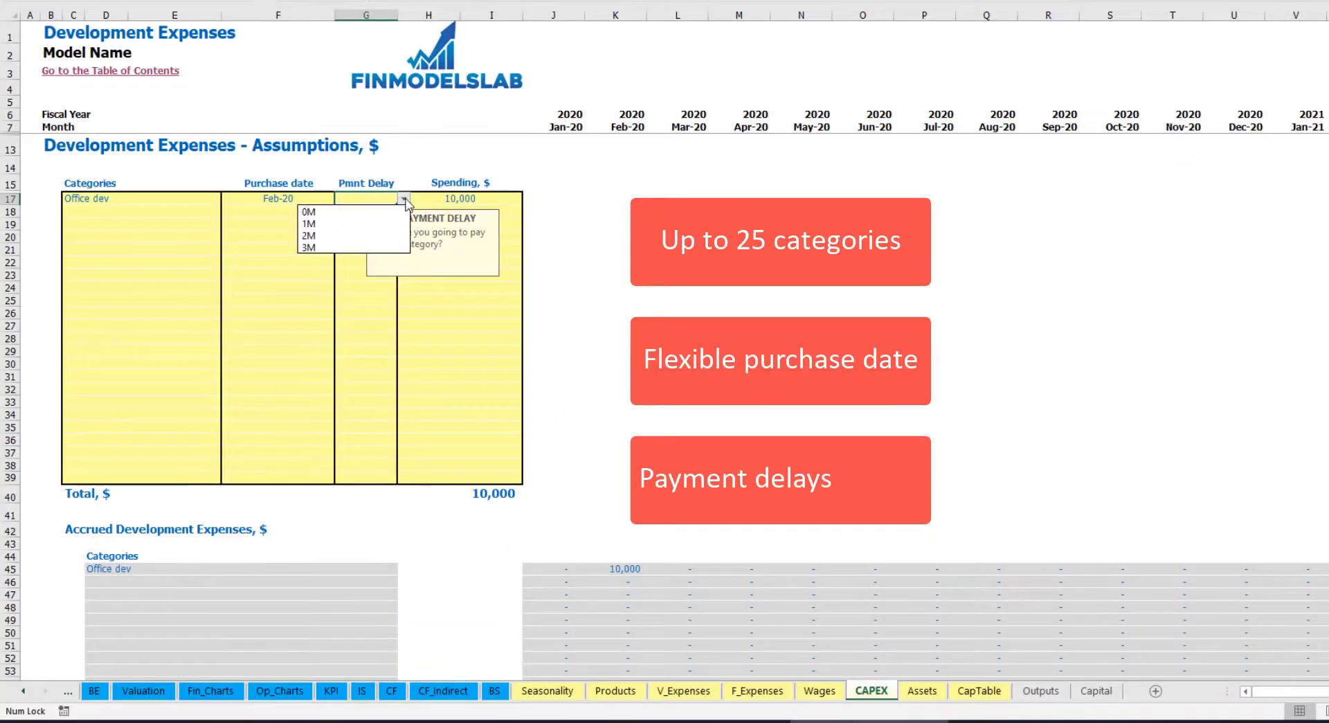
{"action": "left_click", "coordinate": [358, 236]}
{"action": "left_click", "coordinate": [651, 236]}
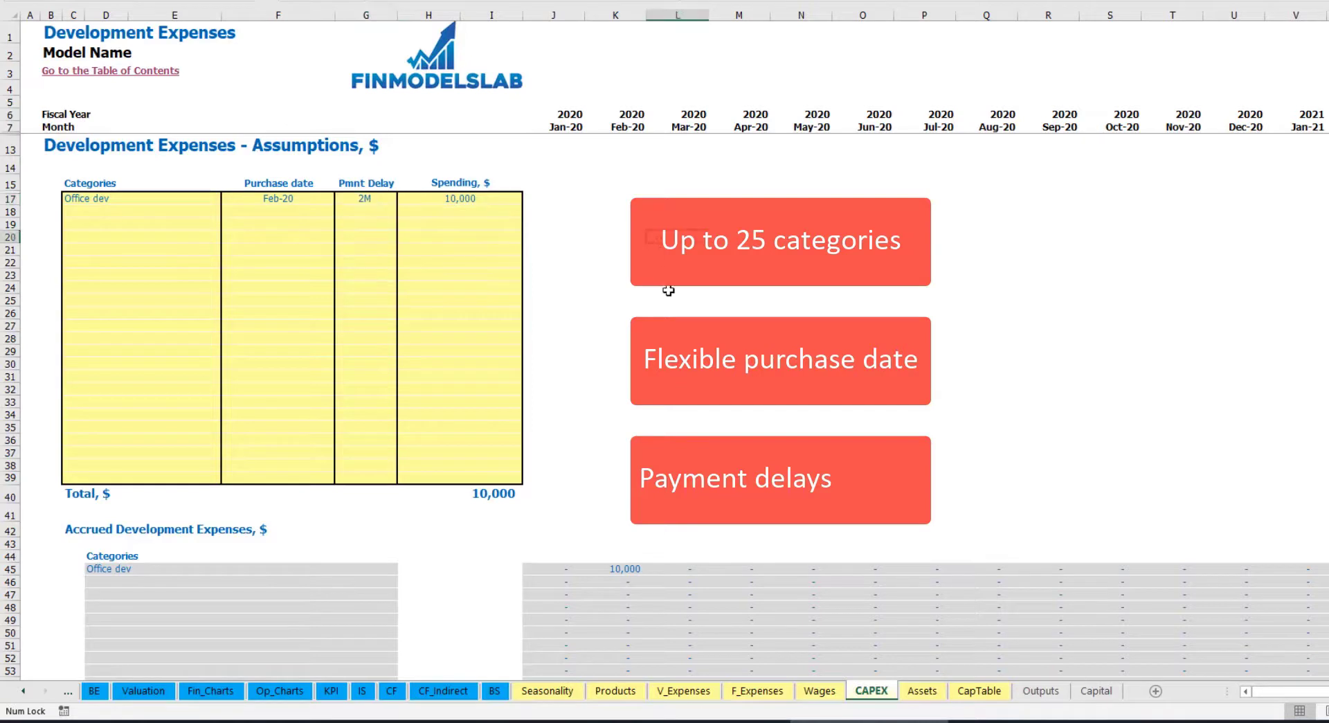
Check the Office dev amount in the accrued and paid development expenses blocks and in the CAPEX summary.
{"action": "left_click", "coordinate": [627, 571]}
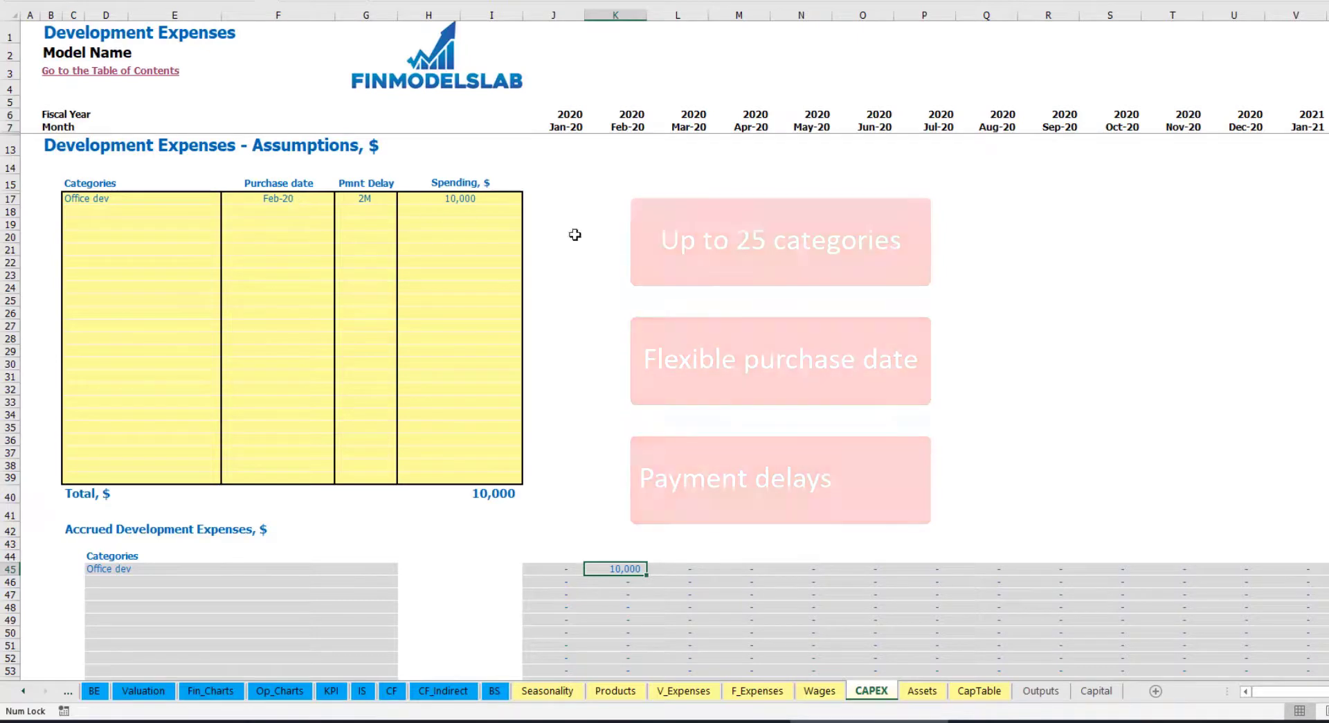
{"action": "scroll", "coordinate": [625, 304], "scroll_direction": "down", "scroll_amount": 7}
{"action": "scroll", "coordinate": [625, 303], "scroll_direction": "down", "scroll_amount": 3}
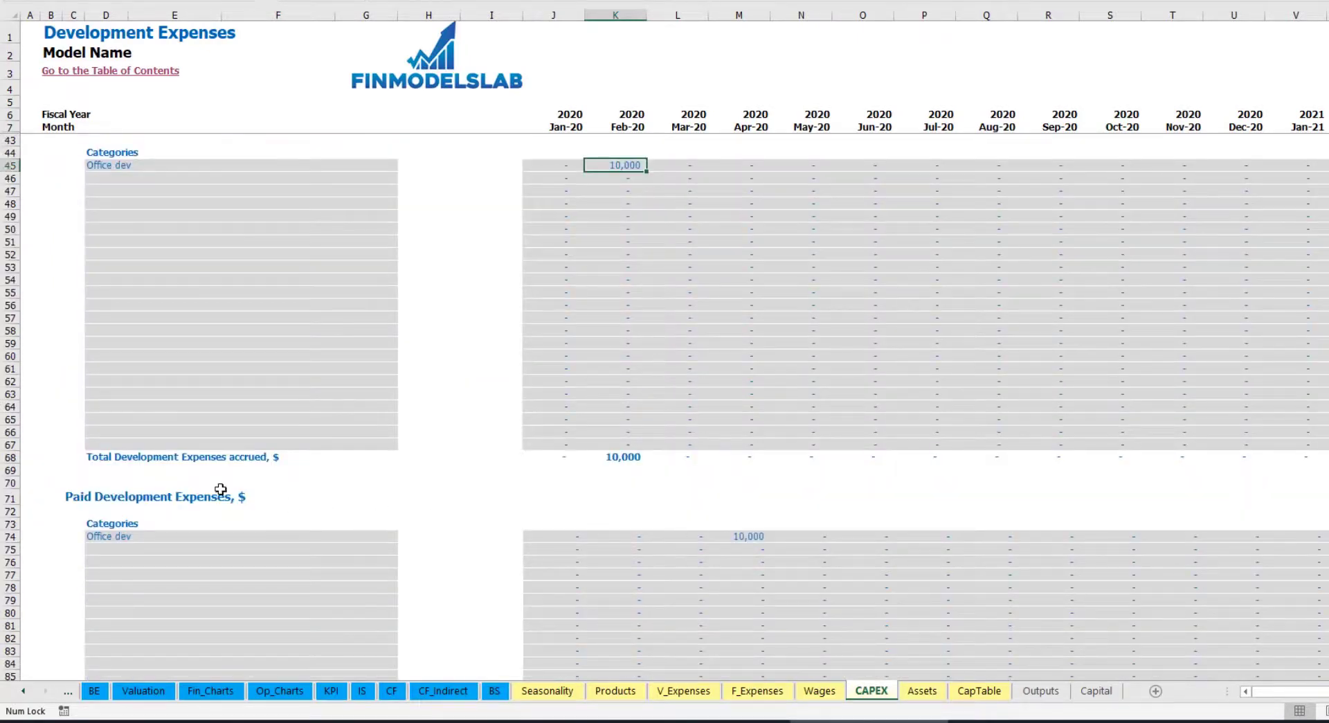
{"action": "left_click", "coordinate": [739, 537]}
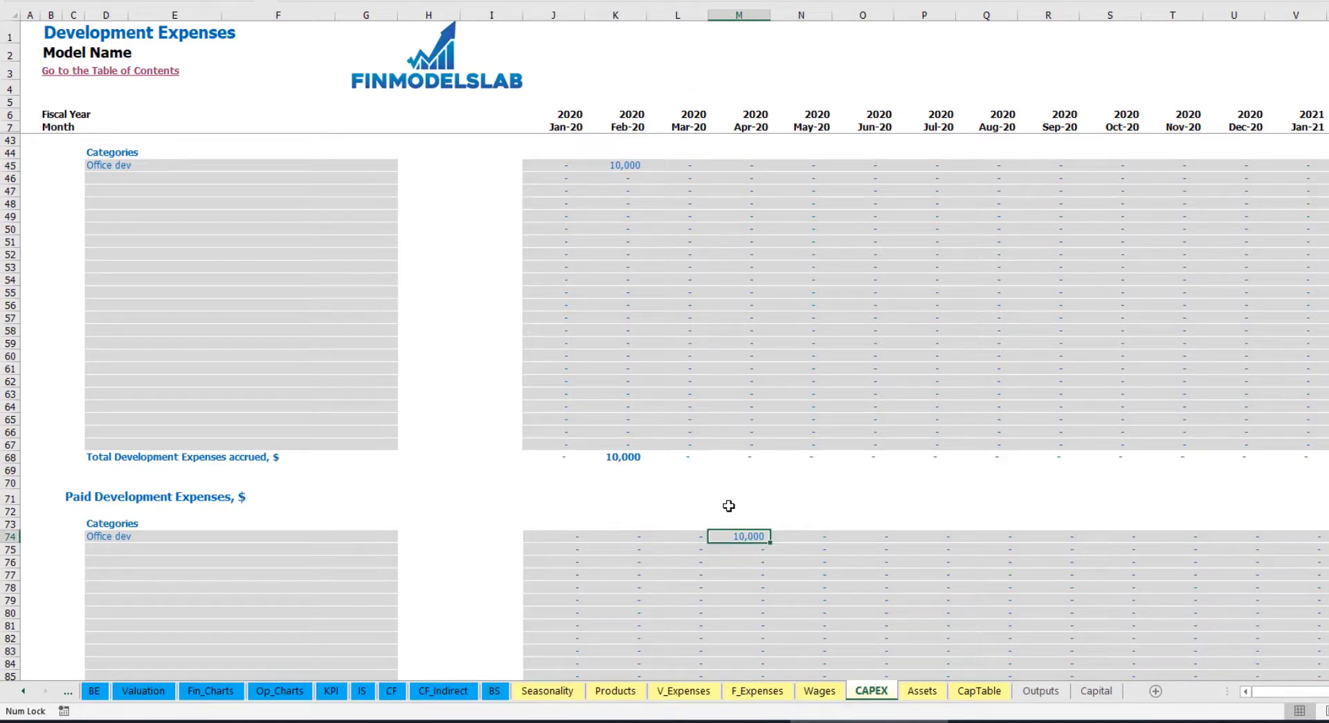
{"action": "scroll", "coordinate": [715, 534], "scroll_direction": "down", "scroll_amount": 13}
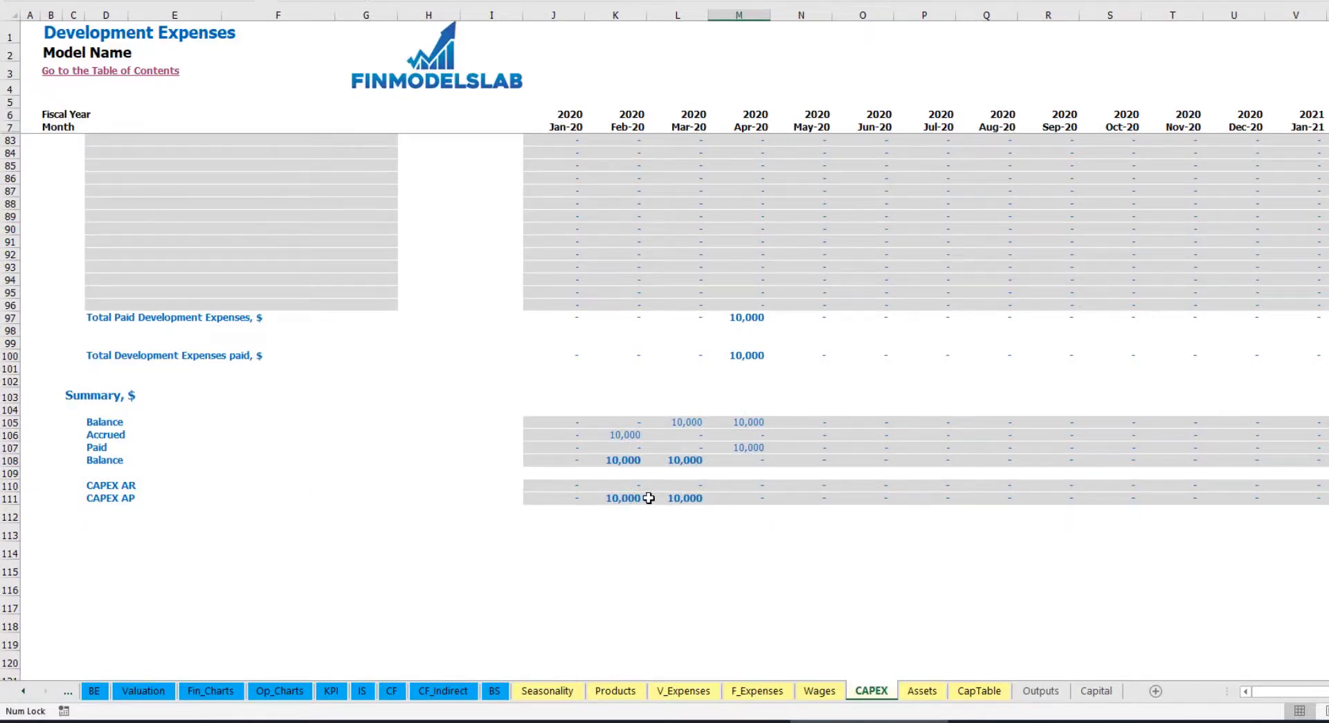
{"action": "scroll", "coordinate": [682, 404], "scroll_direction": "up", "scroll_amount": 20}
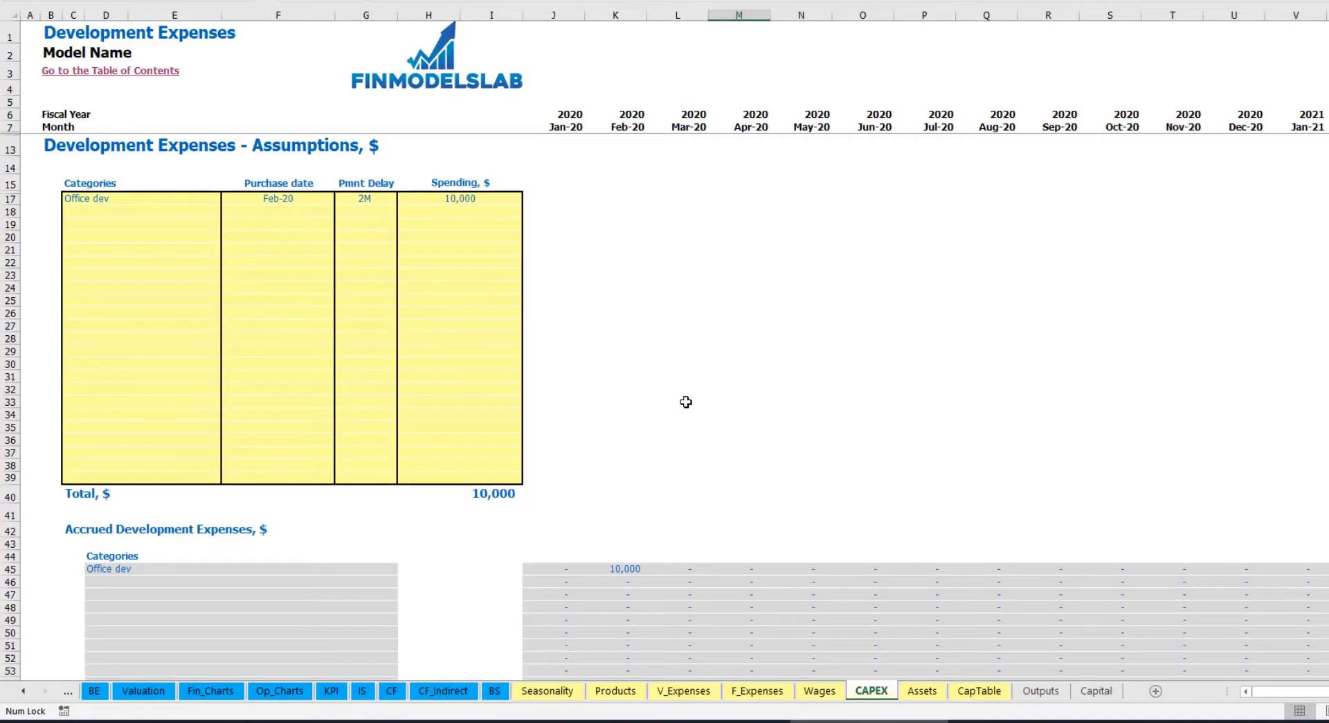
Add an Other dev exp category as the second development expense, with purchase date Mar-20.
{"action": "left_click", "coordinate": [118, 209]}
{"action": "type", "text": "Other dev"}
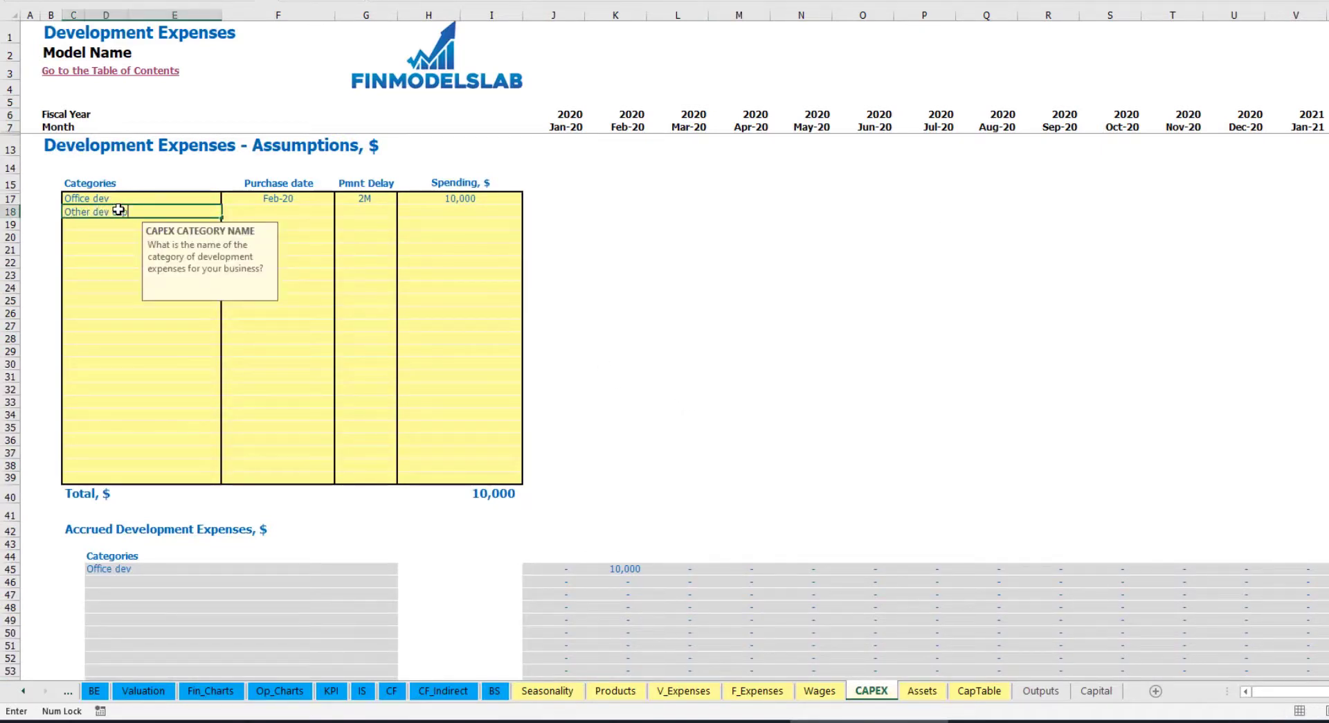
{"action": "type", "text": " exp"}
{"action": "left_click", "coordinate": [315, 208]}
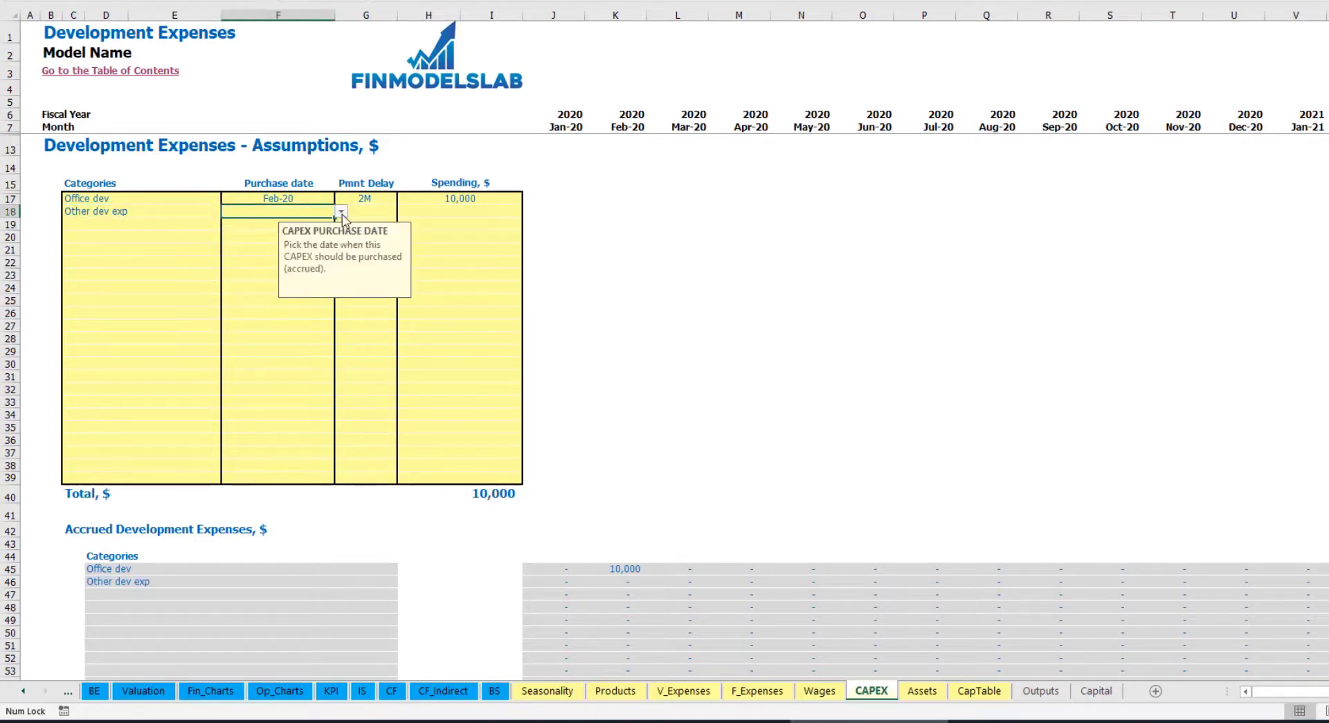
{"action": "left_click", "coordinate": [341, 211]}
{"action": "left_click", "coordinate": [277, 248]}
Set the Other dev exp spending to 5,000 and choose its payment delay.
{"action": "left_click", "coordinate": [441, 215]}
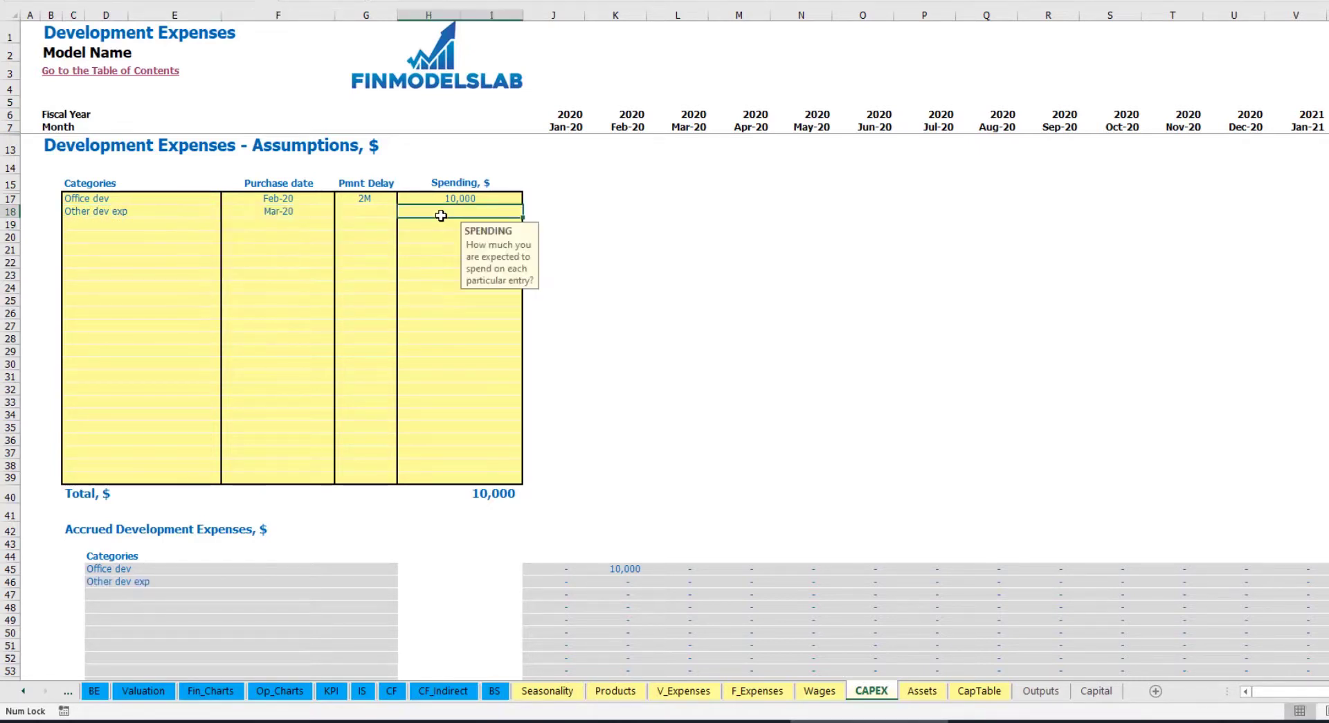
{"action": "type", "text": "5000"}
{"action": "key", "text": "Return"}
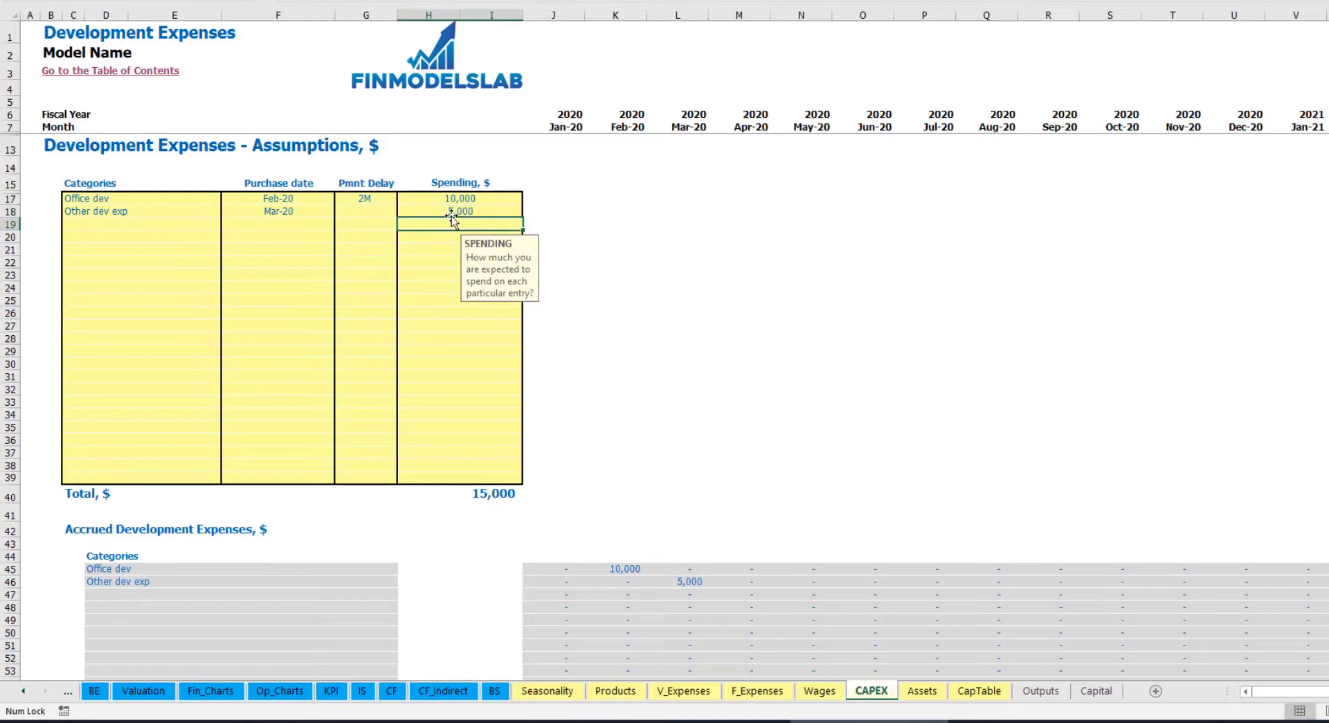
{"action": "left_click", "coordinate": [380, 216]}
{"action": "left_click", "coordinate": [404, 211]}
{"action": "left_click", "coordinate": [374, 226]}
Check the Other dev exp amount in the accrued and paid development expenses blocks against its purchase date and payment delay.
{"action": "scroll", "coordinate": [647, 468], "scroll_direction": "down", "scroll_amount": 3}
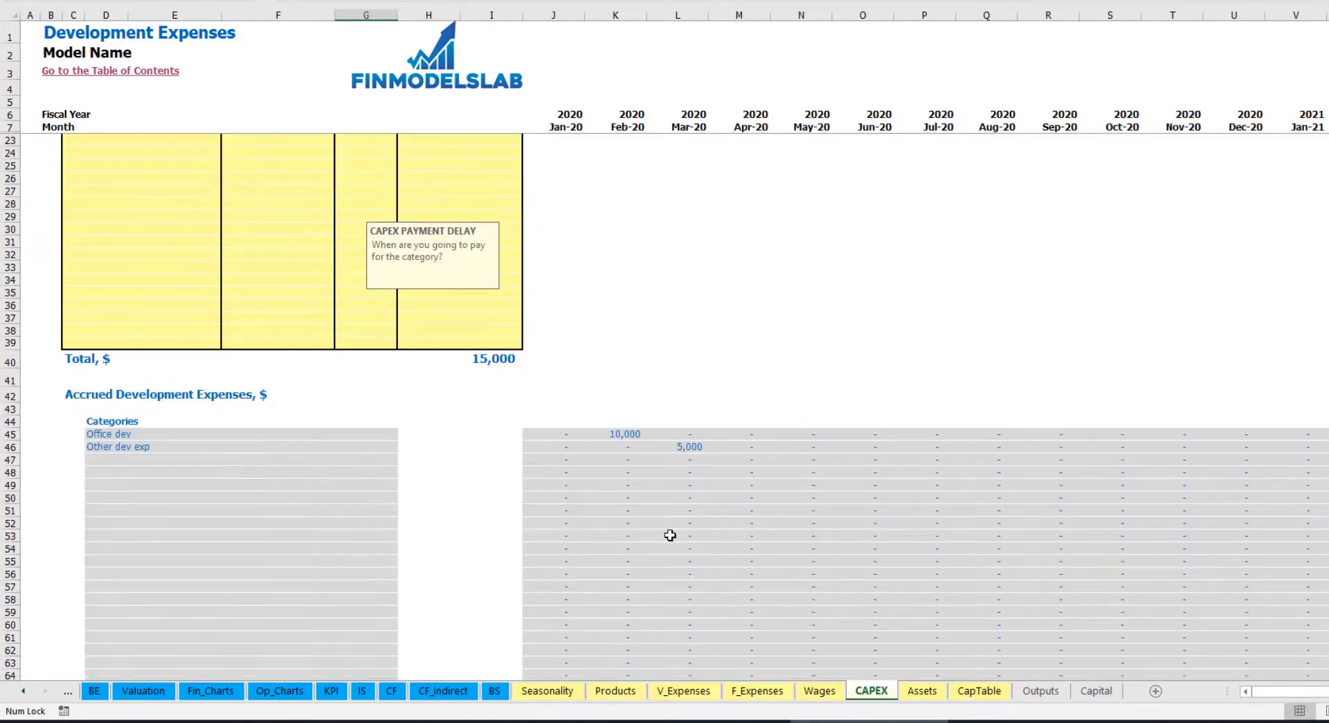
{"action": "left_click", "coordinate": [691, 449]}
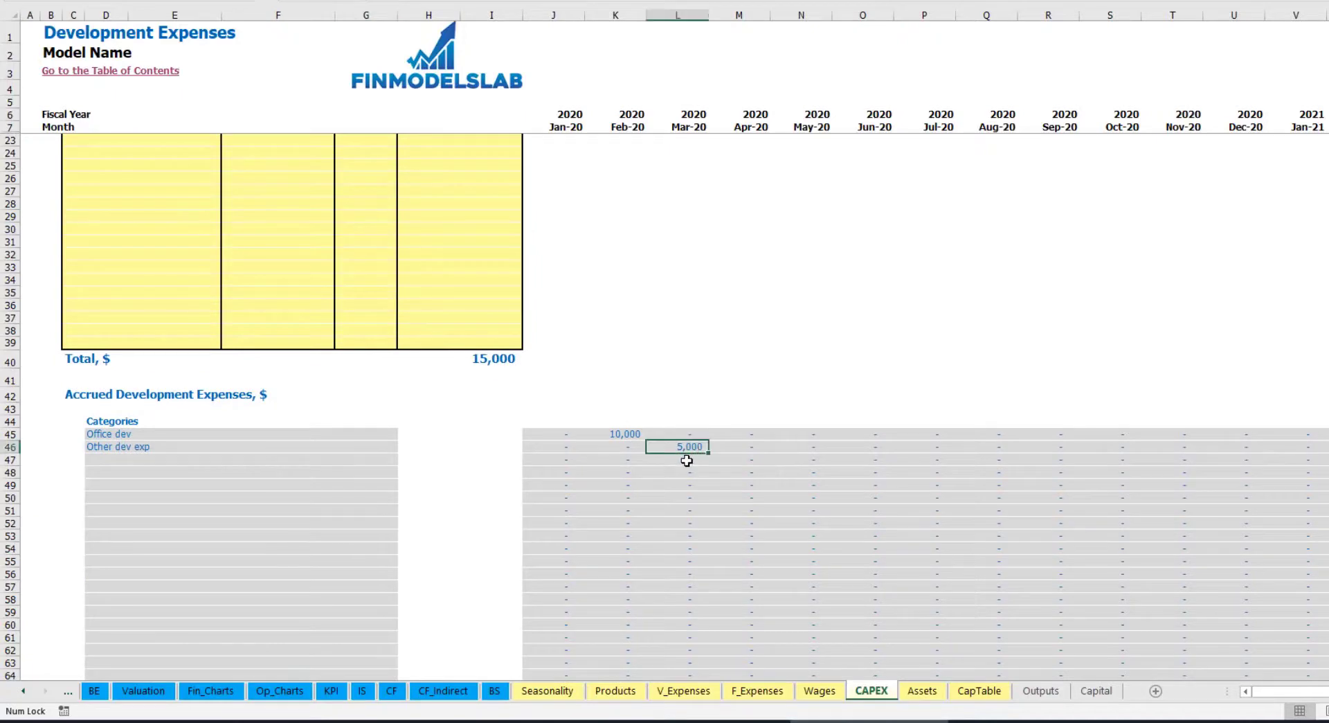
{"action": "scroll", "coordinate": [679, 454], "scroll_direction": "down", "scroll_amount": 10}
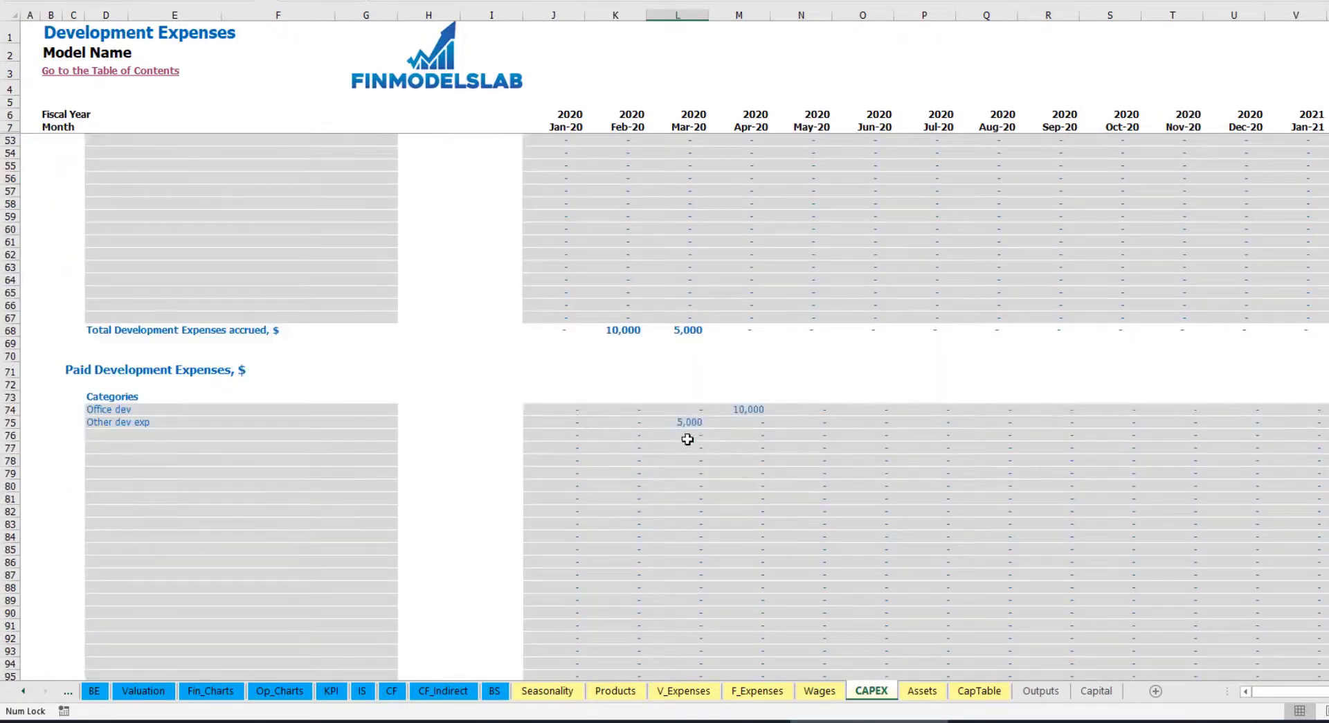
{"action": "scroll", "coordinate": [683, 423], "scroll_direction": "up", "scroll_amount": 13}
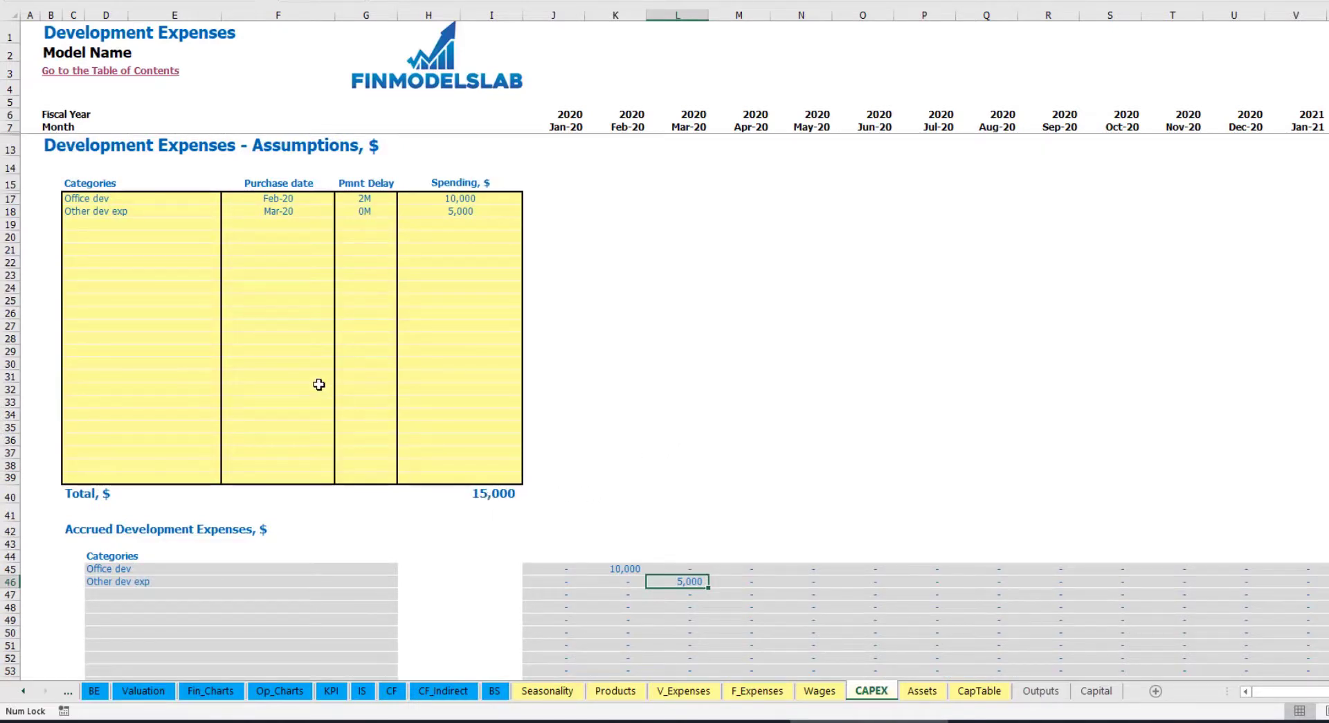
On the Assets sheet, examine the Development Expenses category's book depreciation, capital expenditure and closing net book value by month.
{"action": "left_click", "coordinate": [922, 691]}
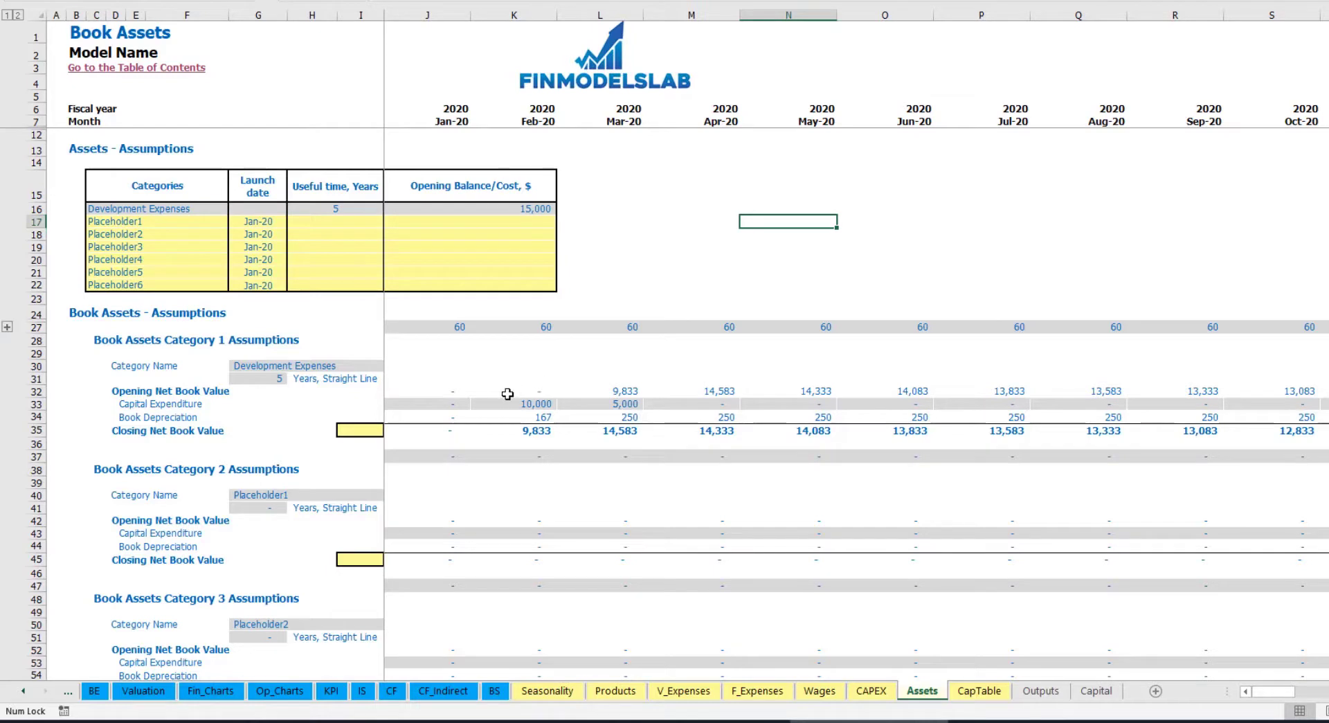
{"action": "left_click", "coordinate": [37, 417]}
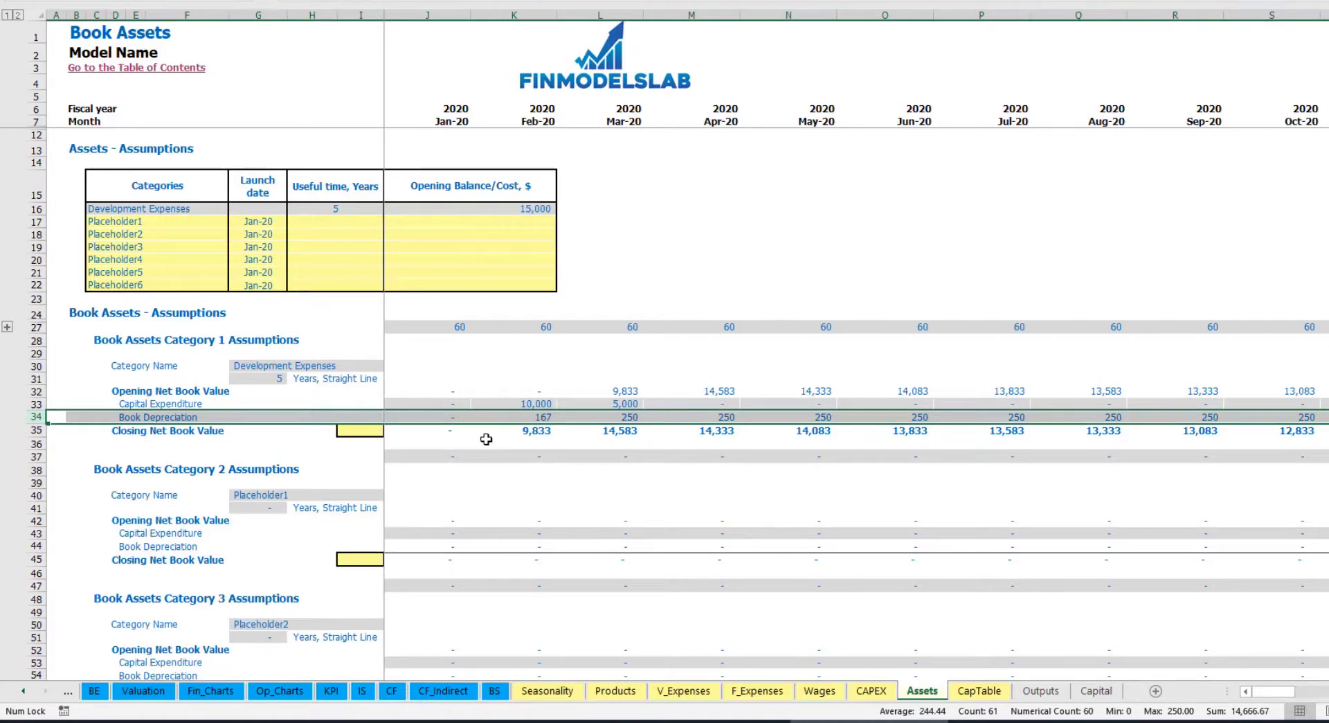
{"action": "left_click_drag", "start_coordinate": [426, 403], "coordinate": [756, 398]}
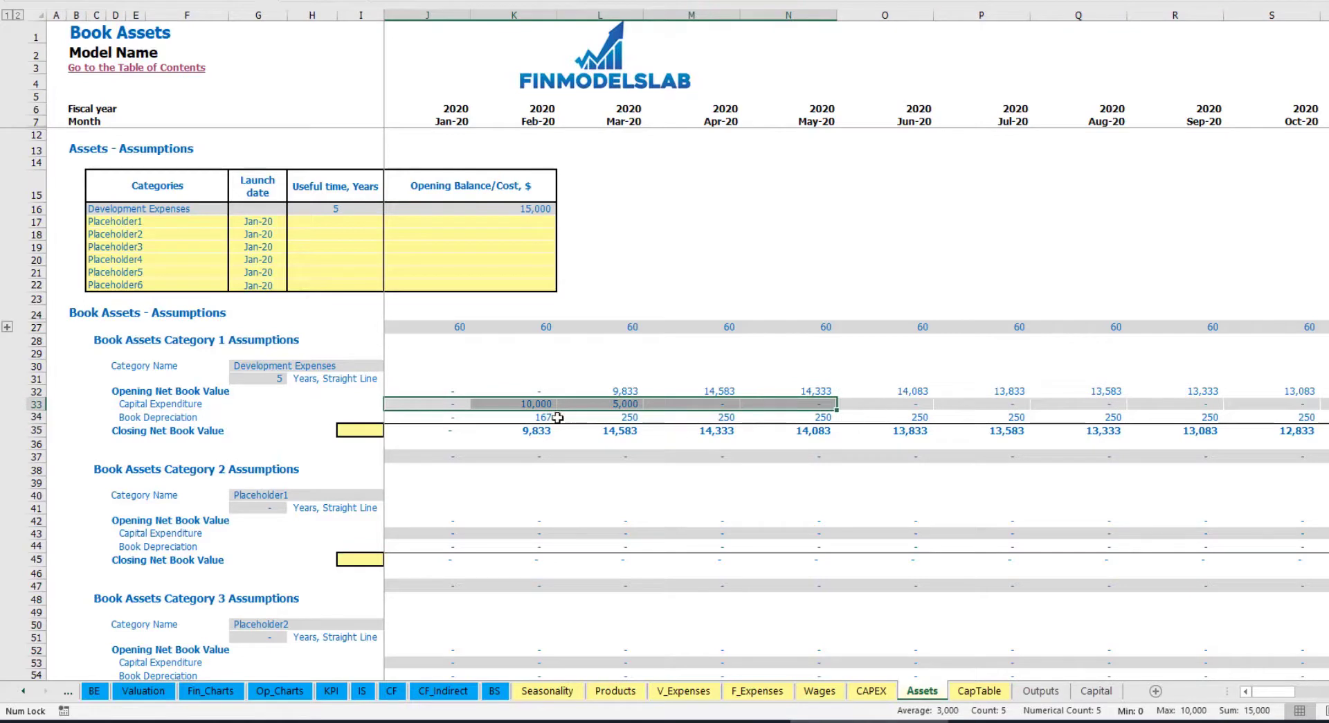
{"action": "left_click", "coordinate": [447, 431]}
{"action": "left_click_drag", "start_coordinate": [513, 431], "coordinate": [848, 431]}
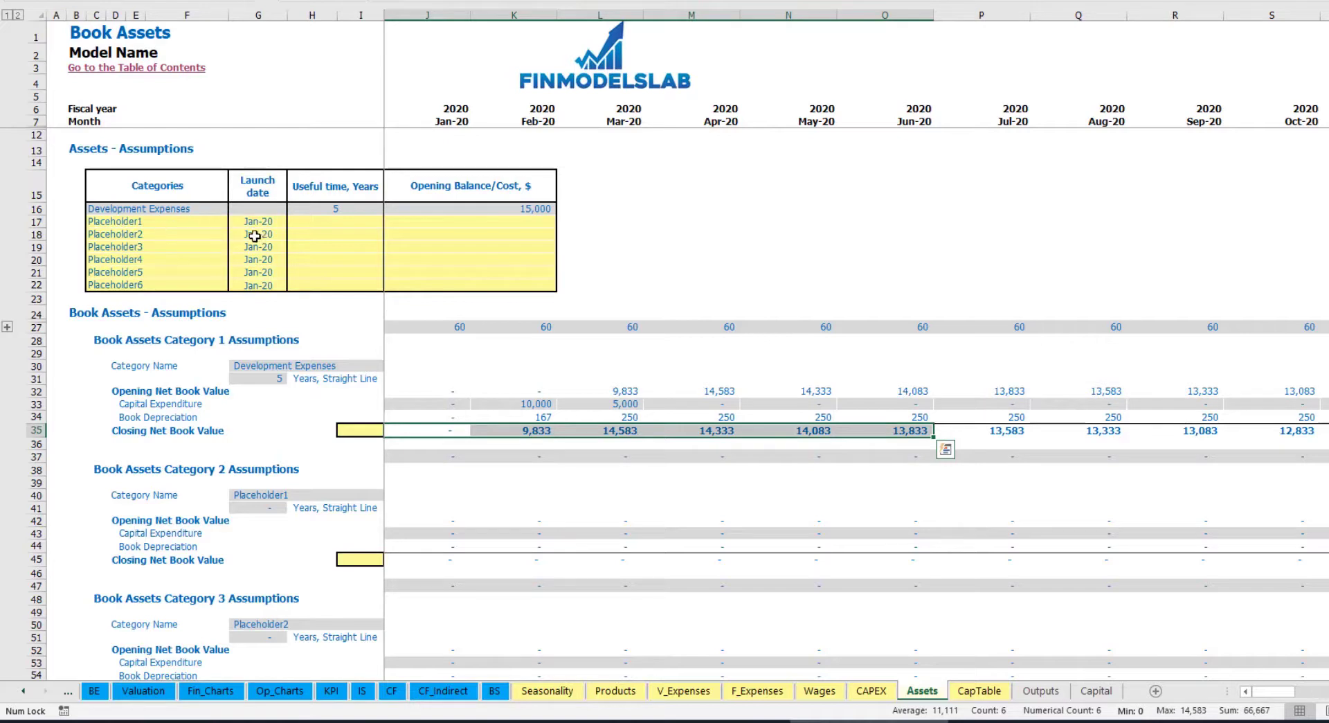
Rename the asset category Placeholder1 as Other assets and set its useful time to 10 years.
{"action": "left_click", "coordinate": [177, 217]}
{"action": "type", "text": "Other assets"}
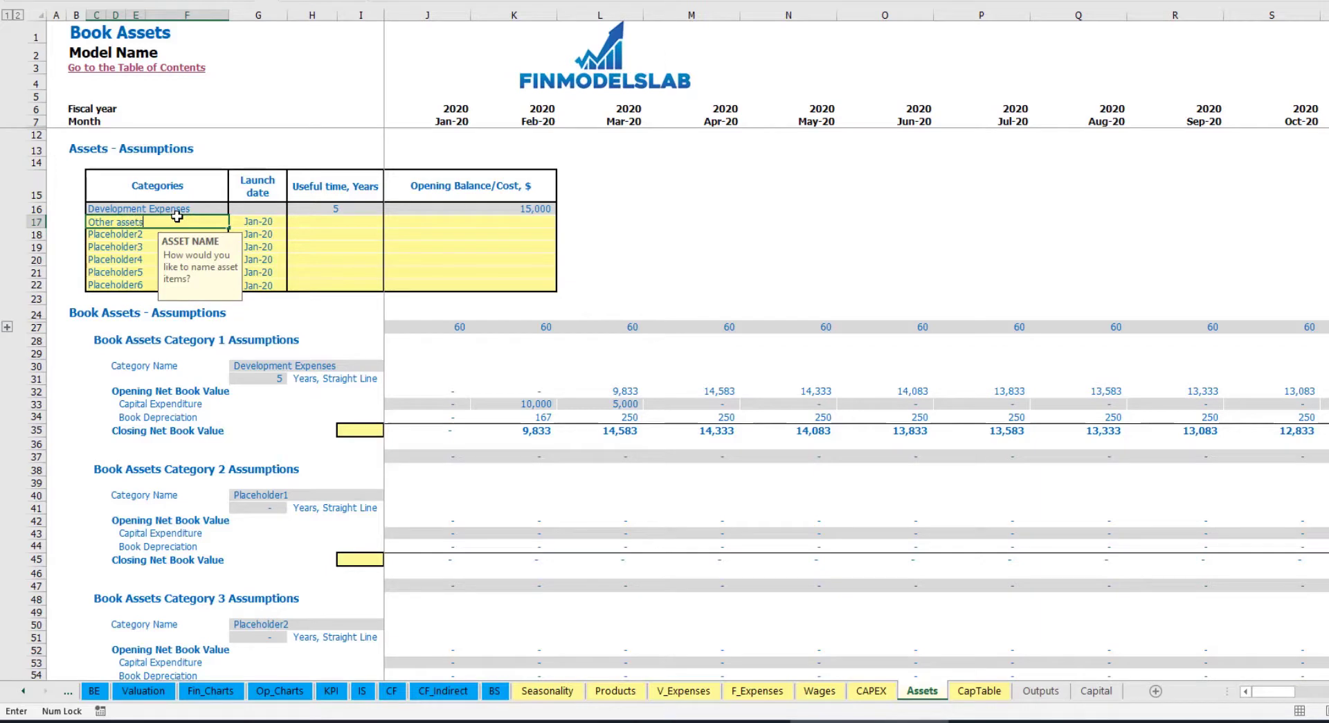
{"action": "key", "text": "Return"}
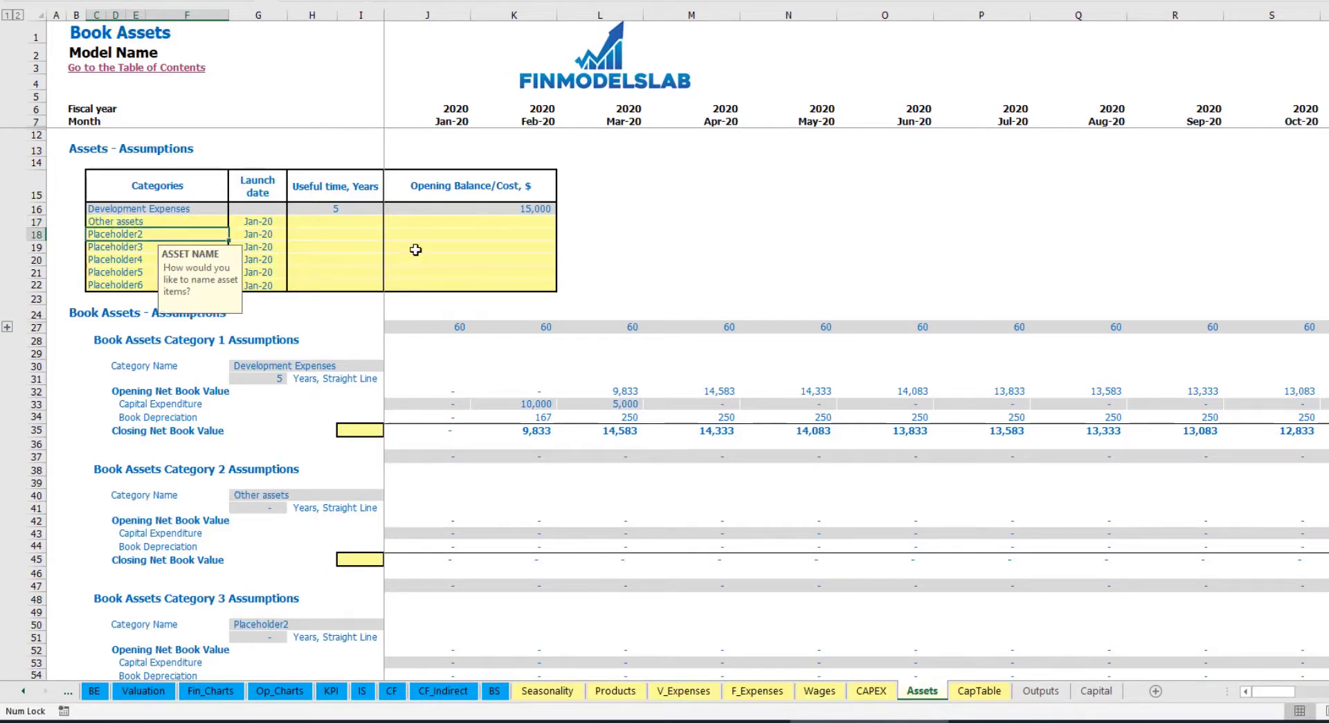
{"action": "left_click", "coordinate": [370, 220]}
{"action": "type", "text": "10"}
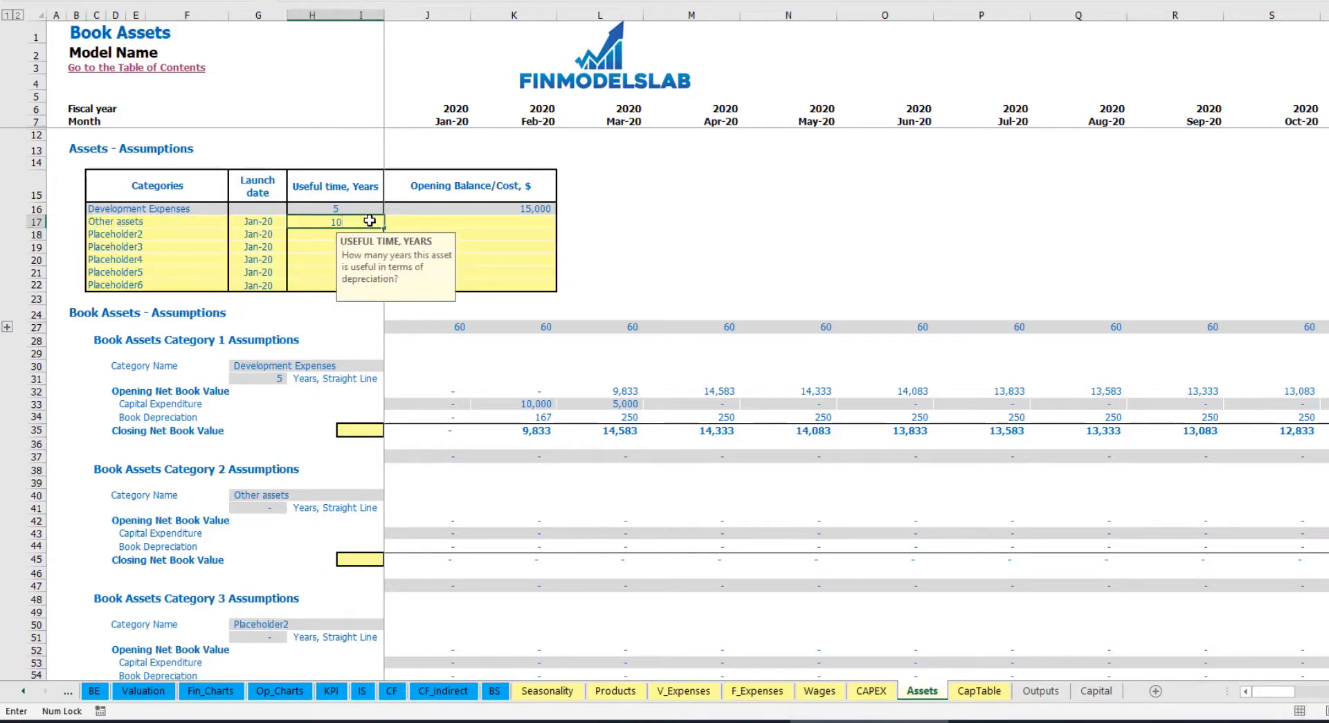
{"action": "key", "text": "Return"}
Set the Other assets opening balance/cost to 25,000 and its launch date to Apr-20.
{"action": "left_click", "coordinate": [474, 223]}
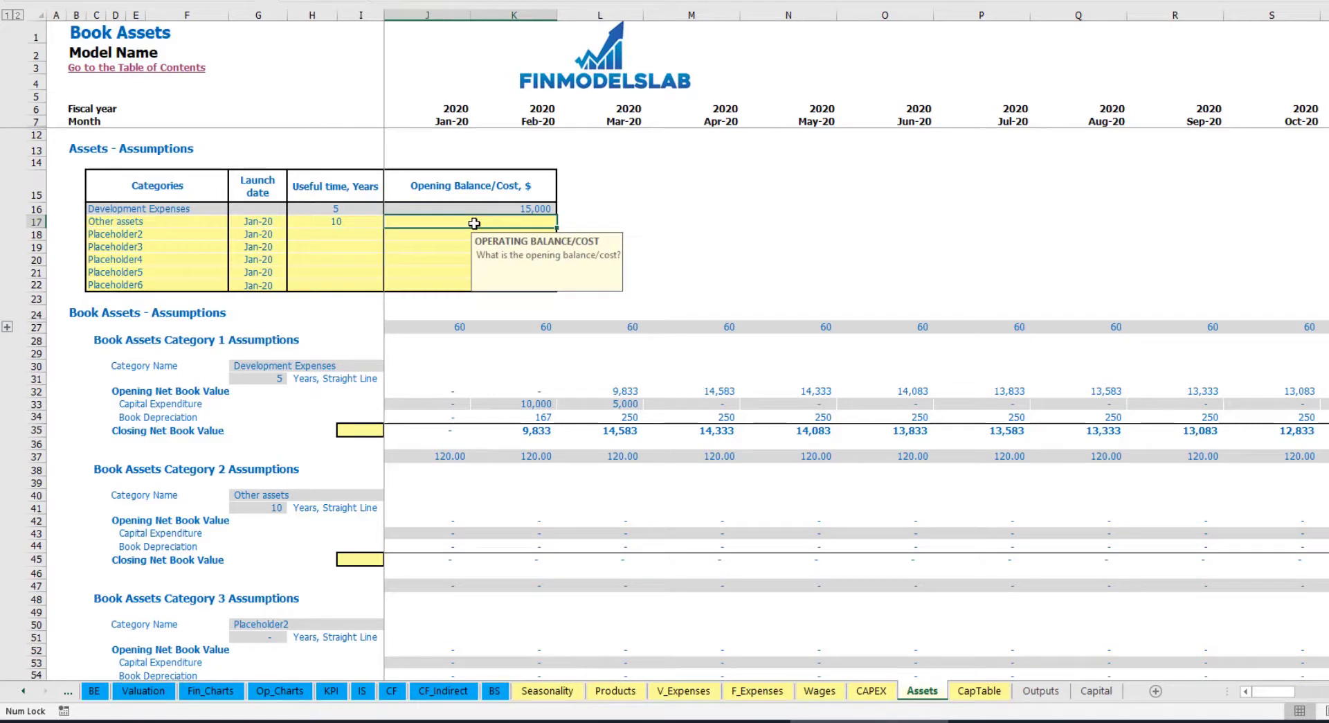
{"action": "type", "text": "25,000"}
{"action": "key", "text": "Return"}
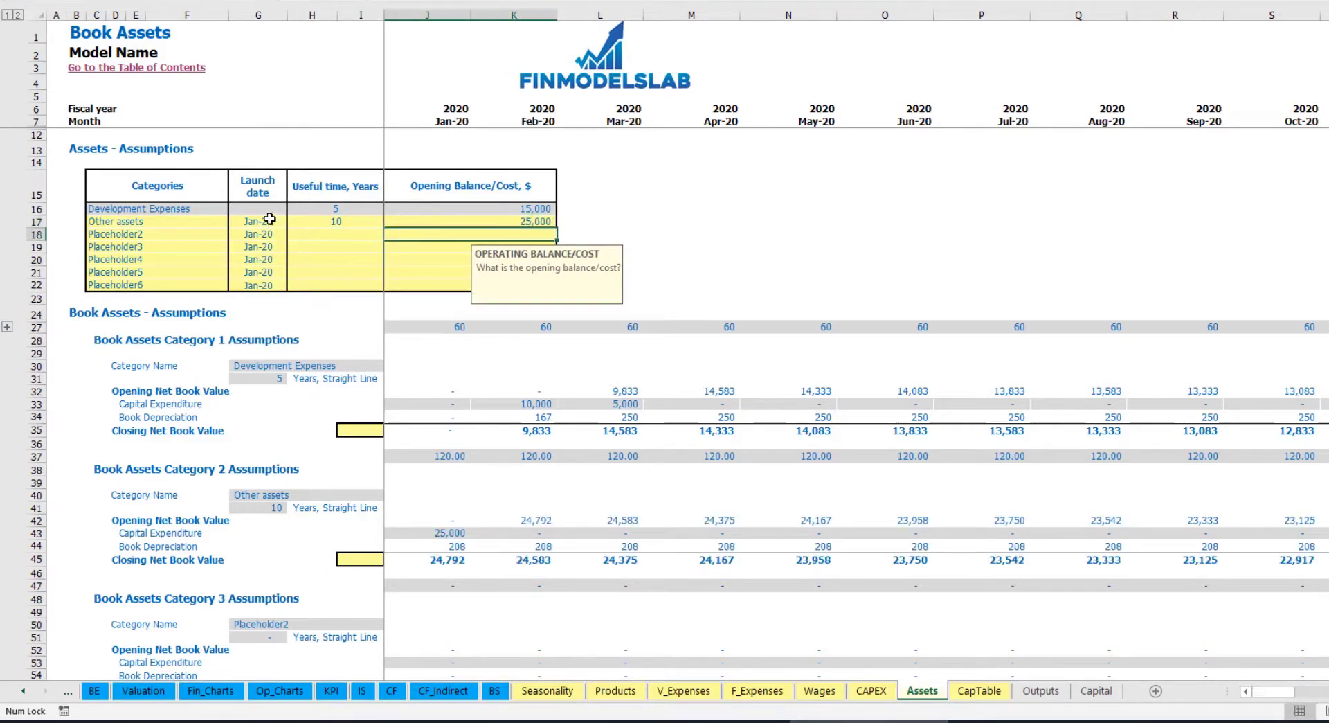
{"action": "left_click", "coordinate": [280, 221]}
{"action": "left_click", "coordinate": [292, 221]}
{"action": "left_click", "coordinate": [261, 276]}
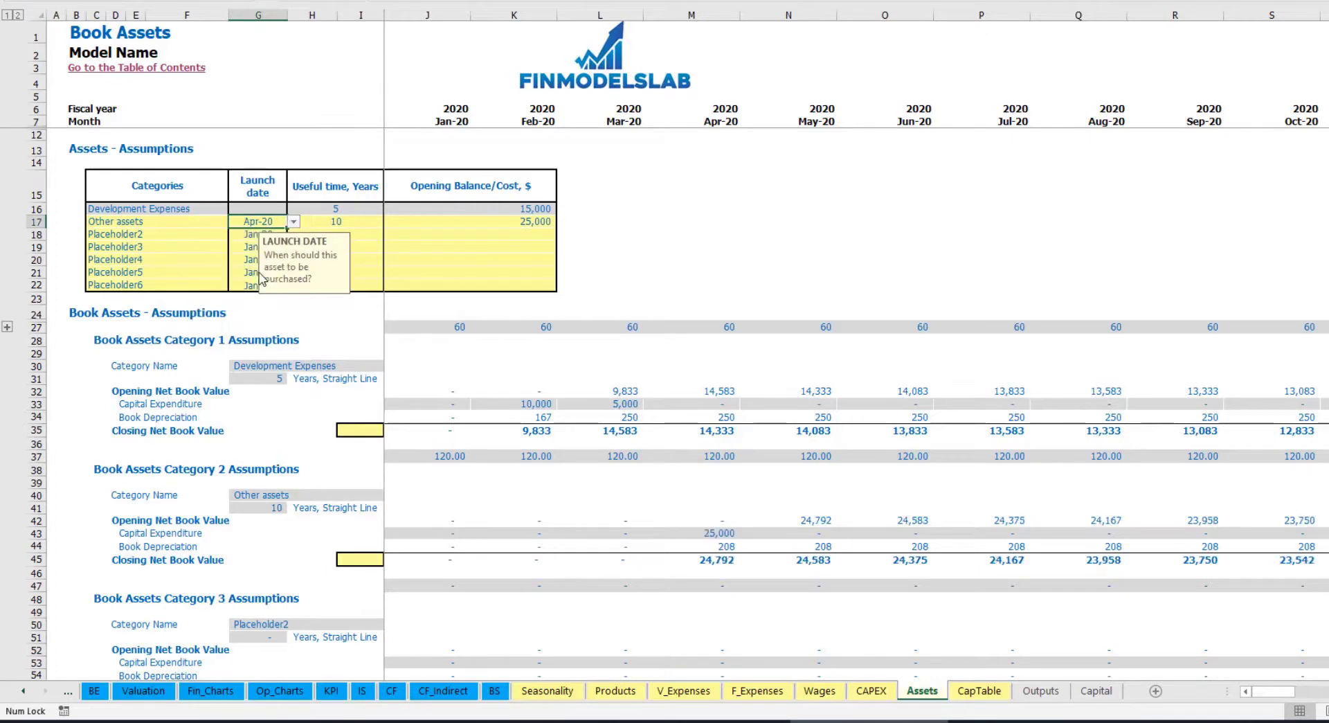
Check the Other assets capital expenditure, monthly book depreciation and closing net book value from the launch month onwards.
{"action": "left_click", "coordinate": [721, 534]}
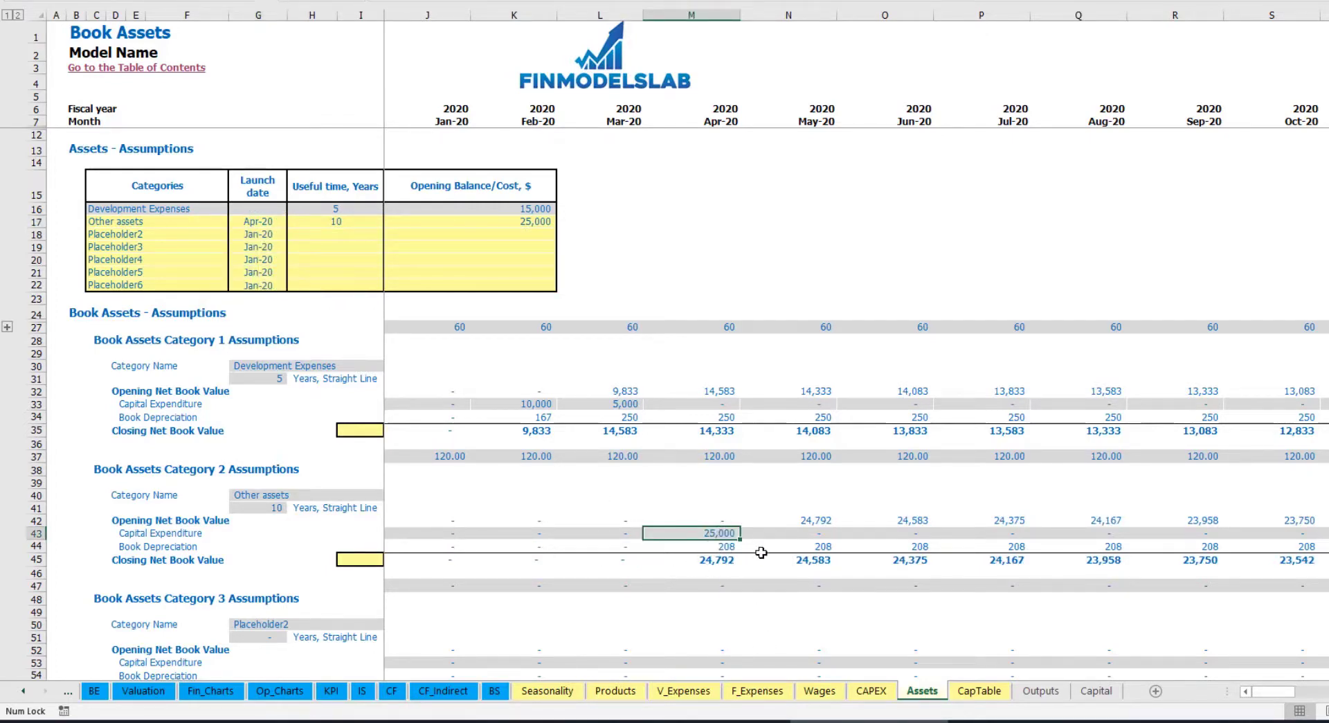
{"action": "left_click_drag", "start_coordinate": [726, 545], "coordinate": [985, 543]}
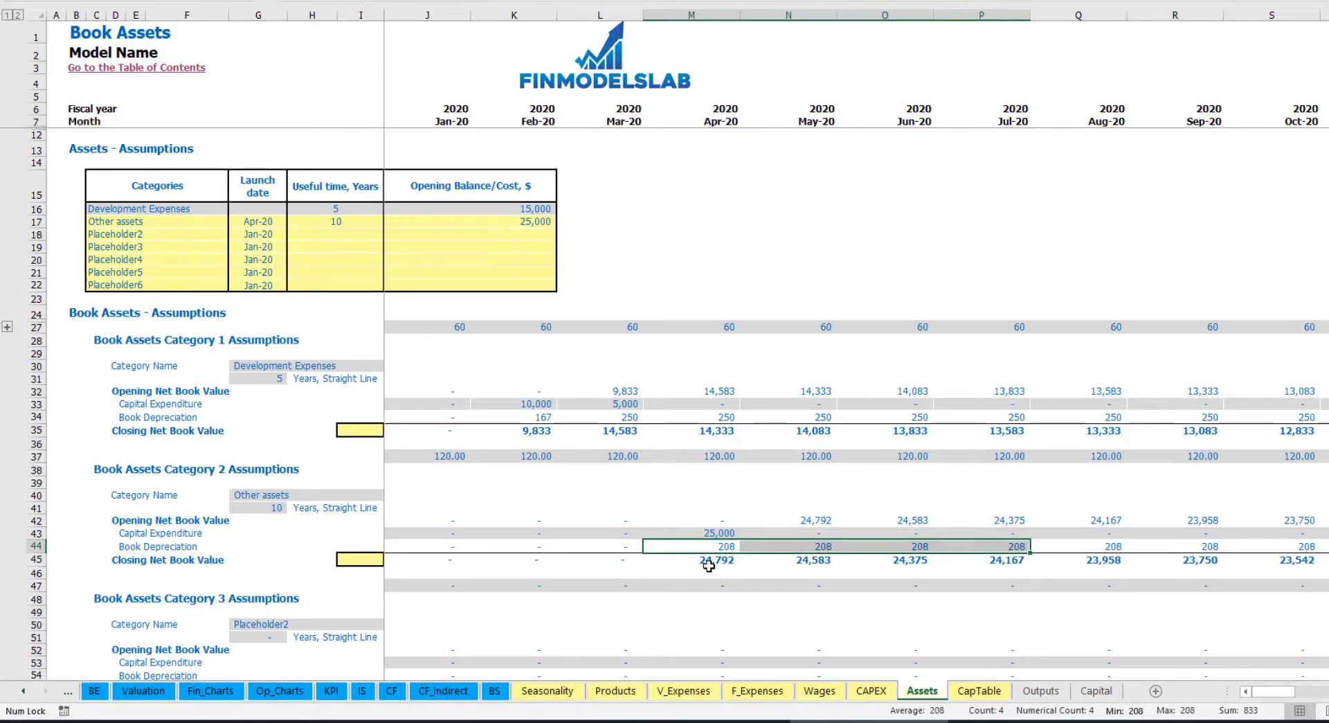
{"action": "left_click_drag", "start_coordinate": [726, 564], "coordinate": [1046, 558]}
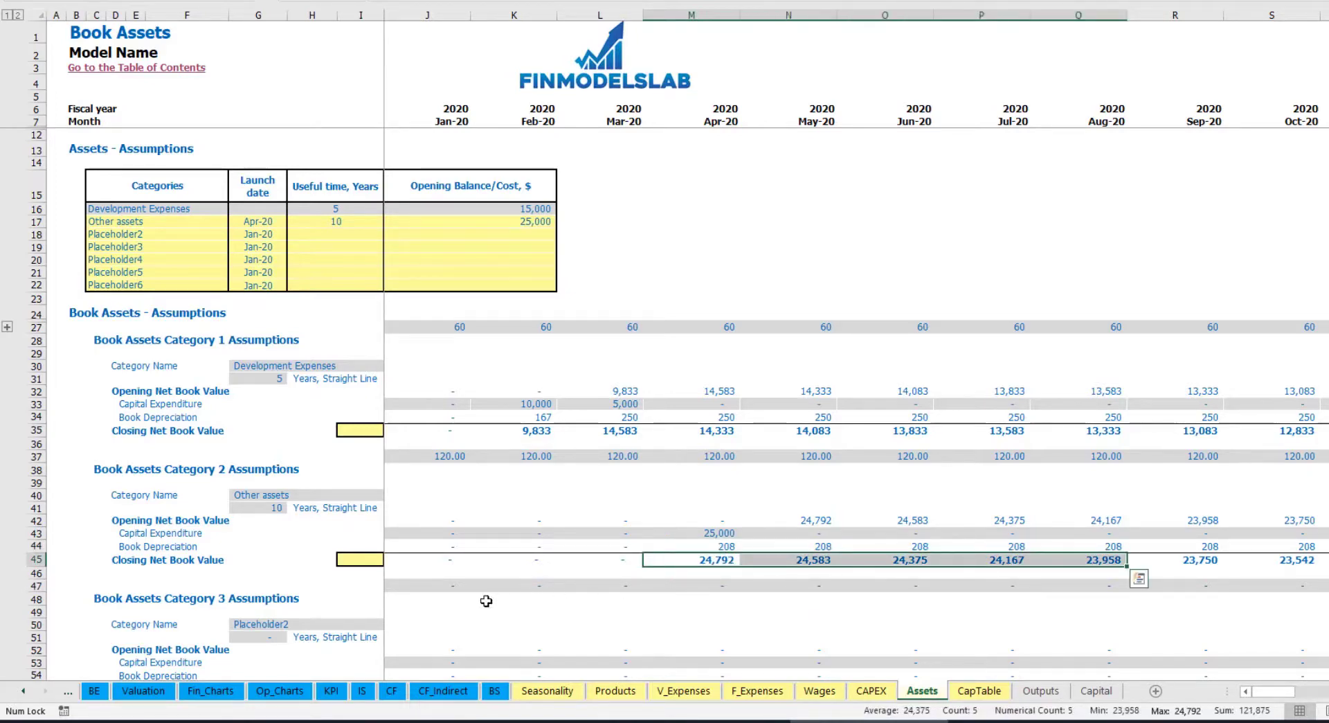
Check how the assets flow into the income statement, cash flow statement and the balance sheet's Fixed Assets, CAPEX Prepayment and CAPEX Payable rows.
{"action": "left_click", "coordinate": [363, 690]}
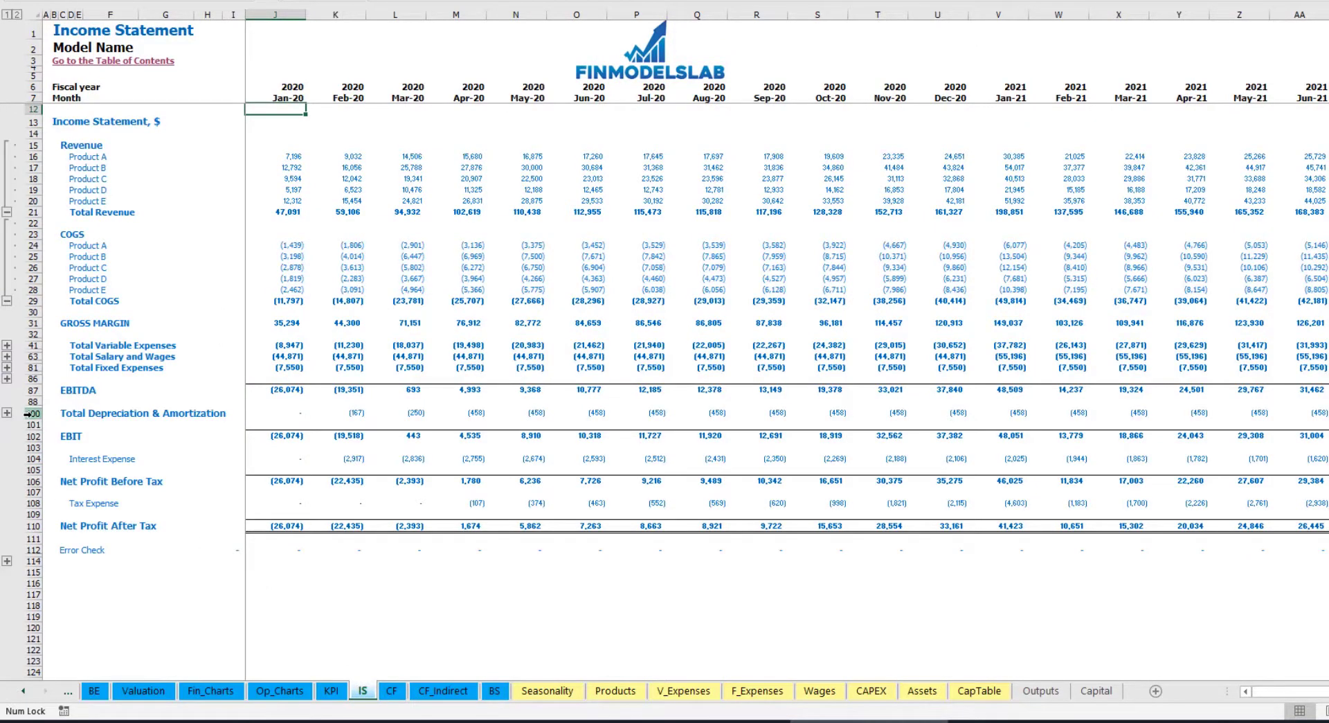
{"action": "left_click", "coordinate": [389, 691]}
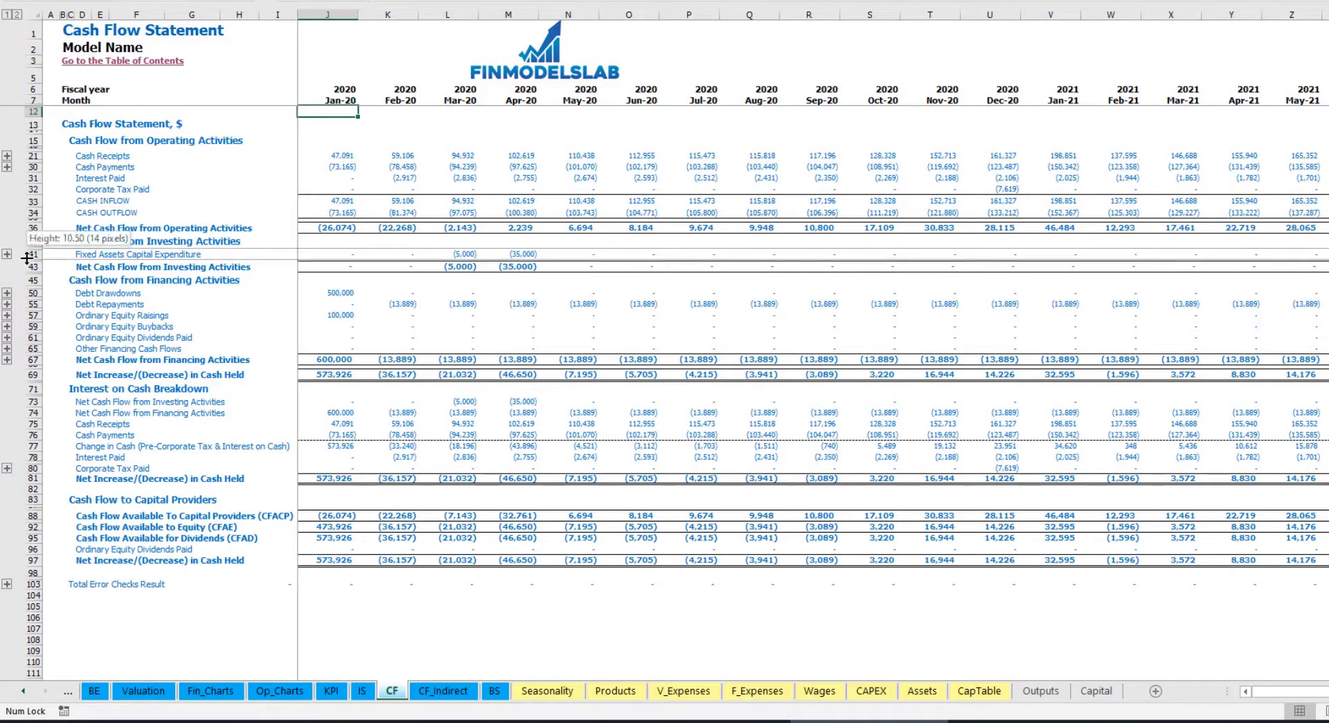
{"action": "left_click", "coordinate": [494, 691]}
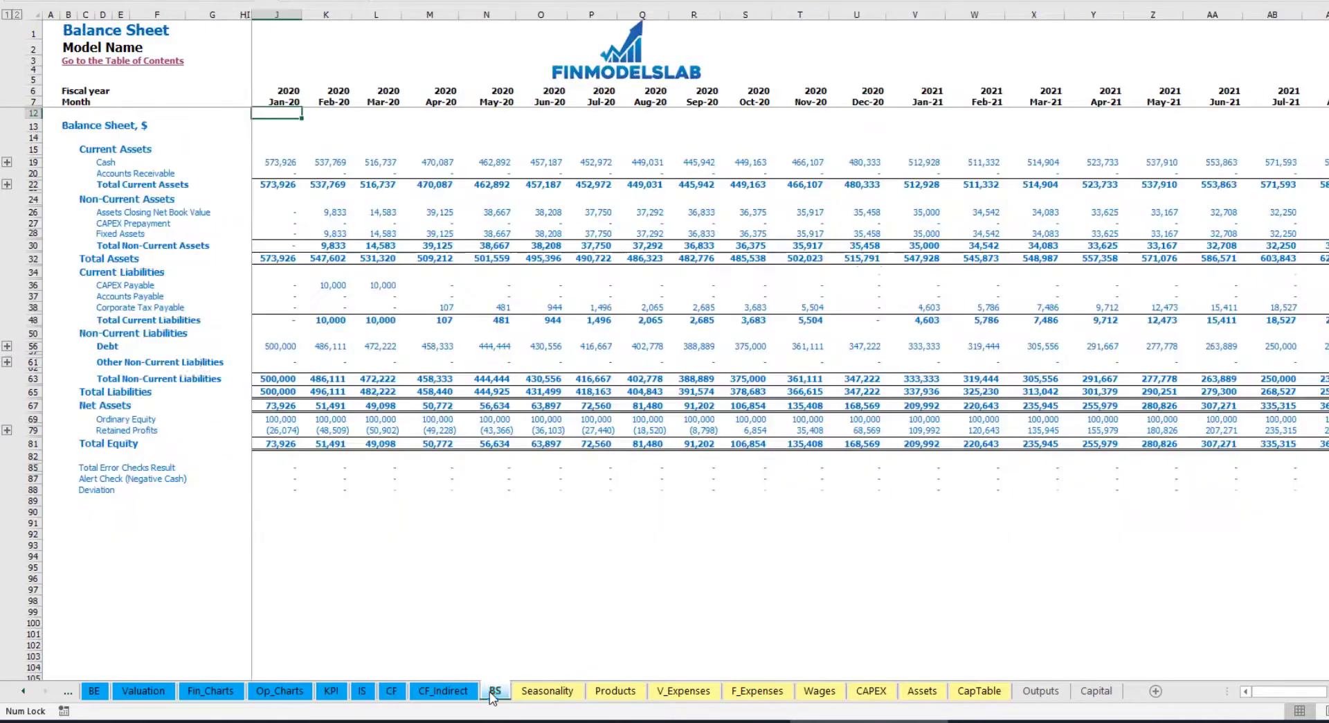
{"action": "left_click", "coordinate": [33, 233]}
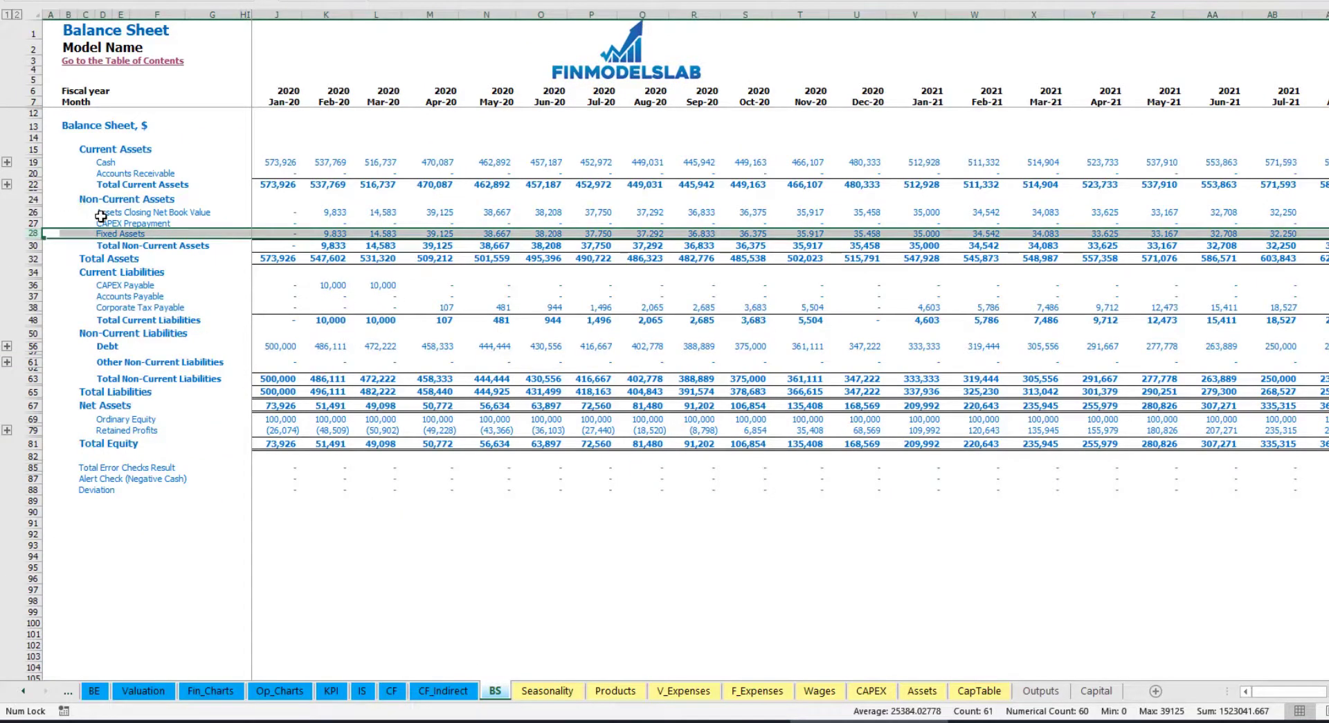
{"action": "left_click", "coordinate": [32, 223]}
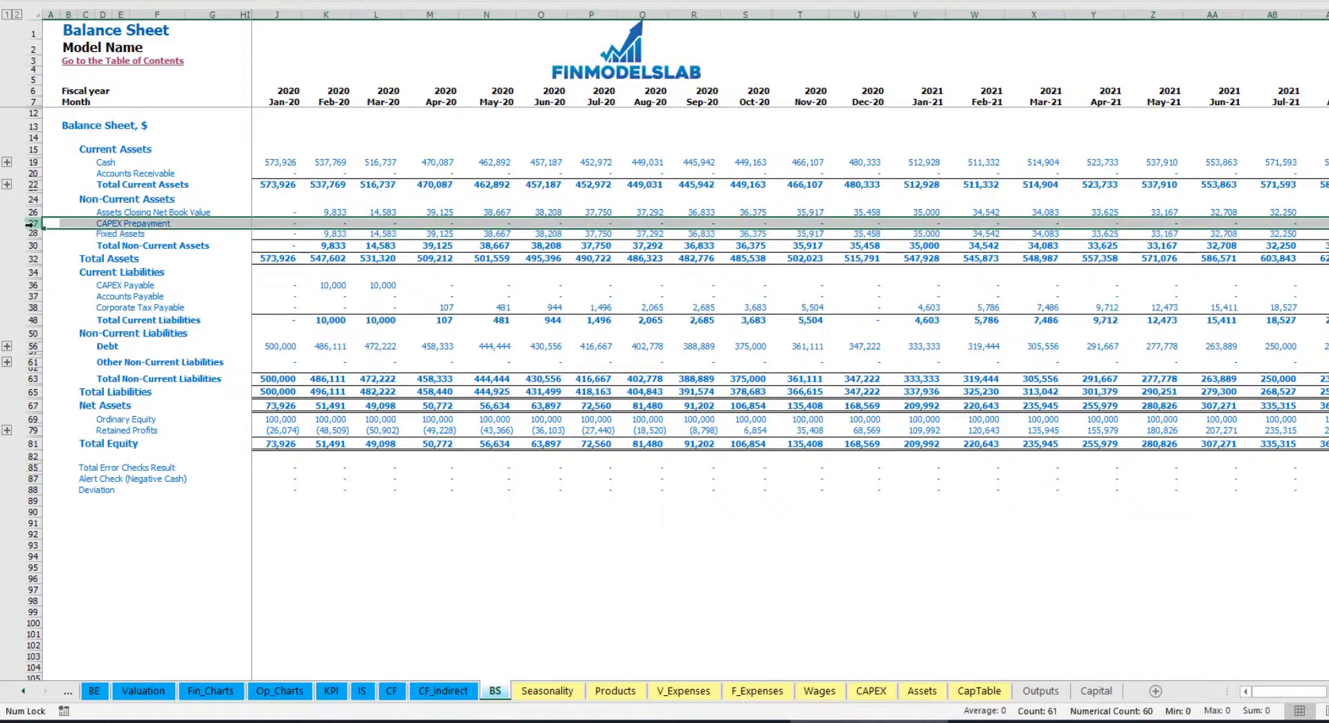
{"action": "left_click", "coordinate": [32, 285]}
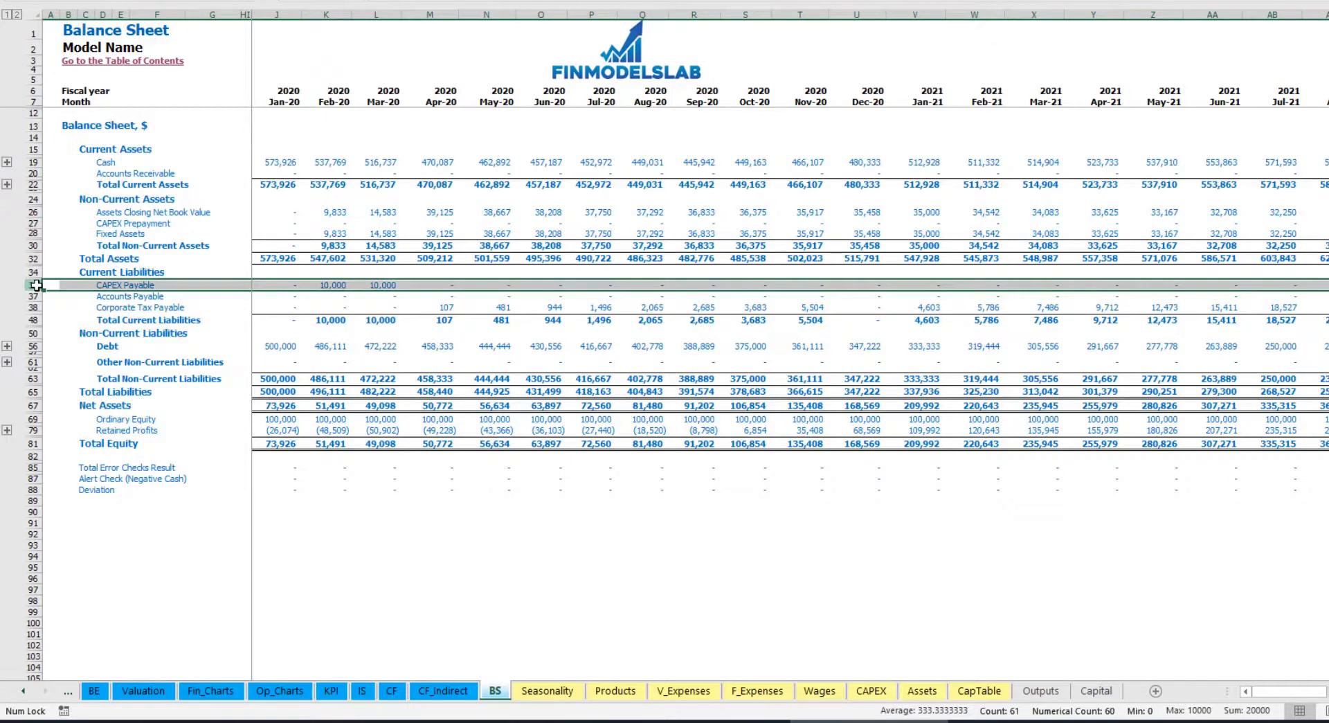
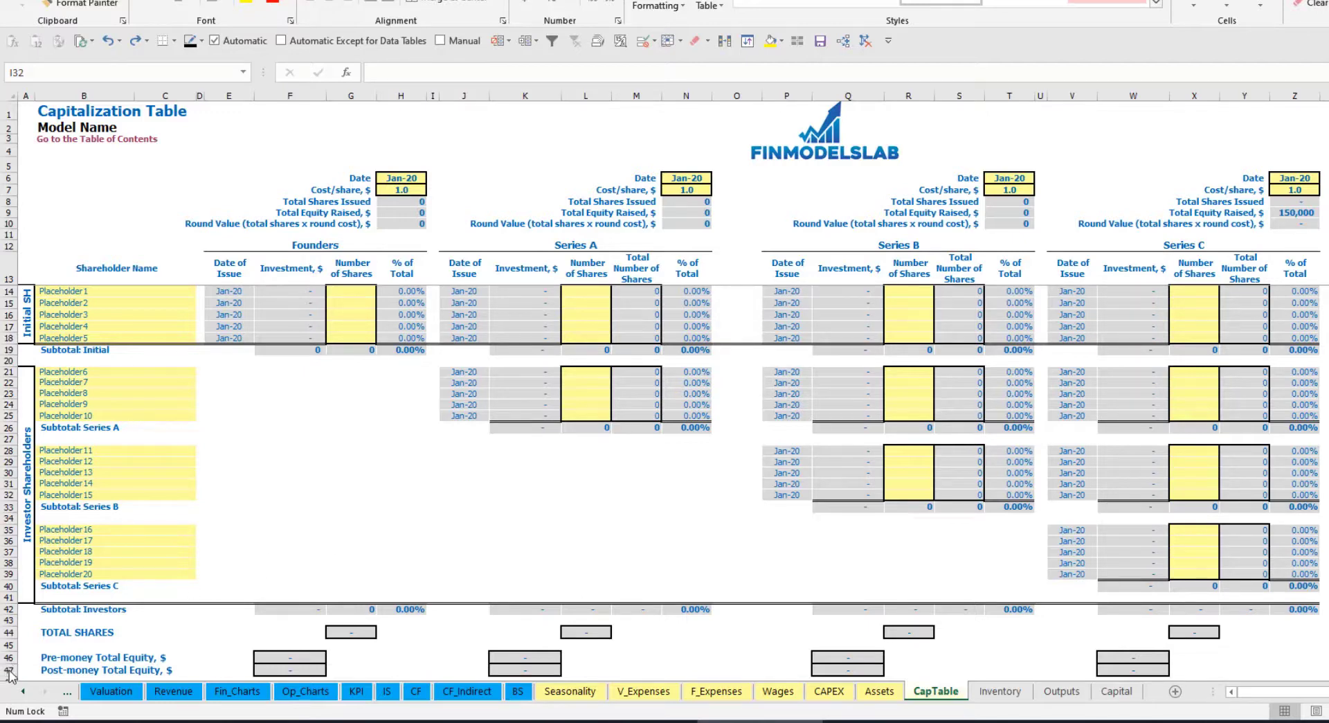
Name the first two initial shareholders in the capitalization table Founder 1 and Founder 2.
{"action": "left_click", "coordinate": [67, 290]}
{"action": "type", "text": "Founder 1"}
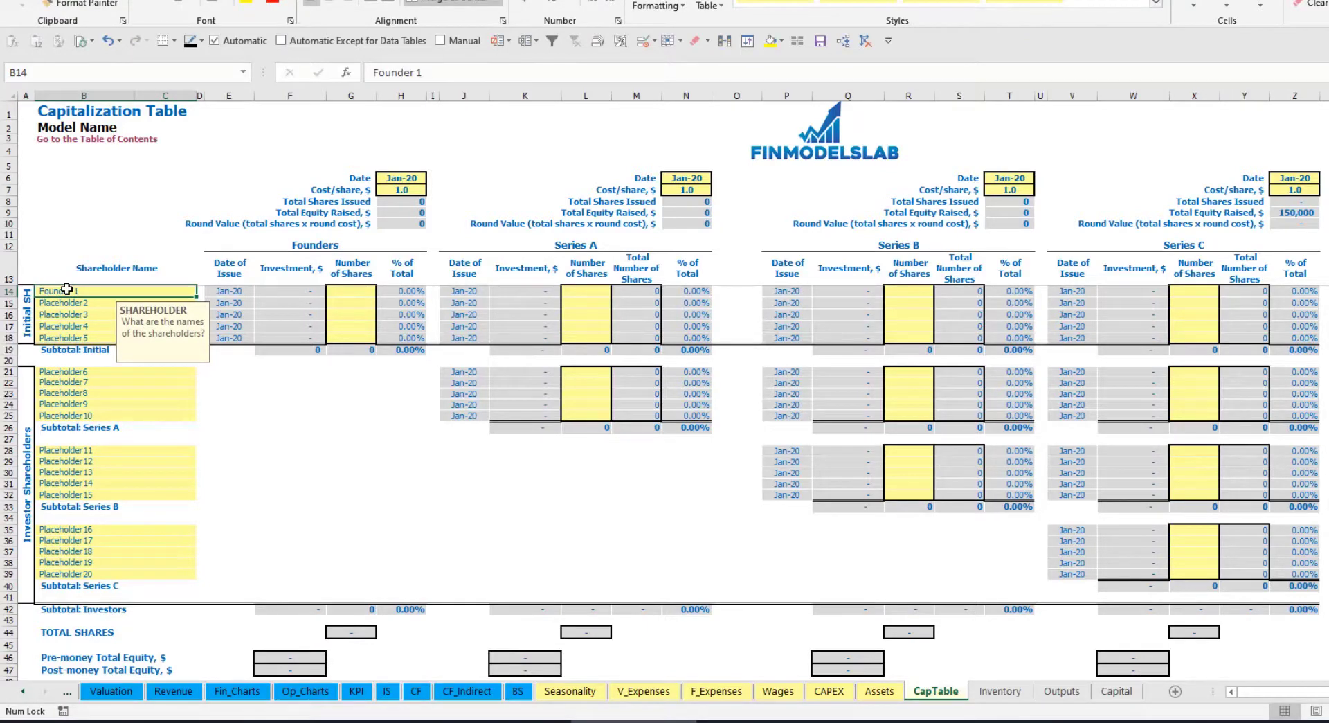
{"action": "key", "text": "ctrl+Return"}
{"action": "key", "text": "ctrl+c"}
{"action": "key", "text": "Down"}
{"action": "key", "text": "ctrl+v"}
{"action": "key", "text": "Escape"}
{"action": "left_click", "coordinate": [440, 73]}
{"action": "key", "text": "BackSpace"}
{"action": "type", "text": "2"}
{"action": "key", "text": "Return"}
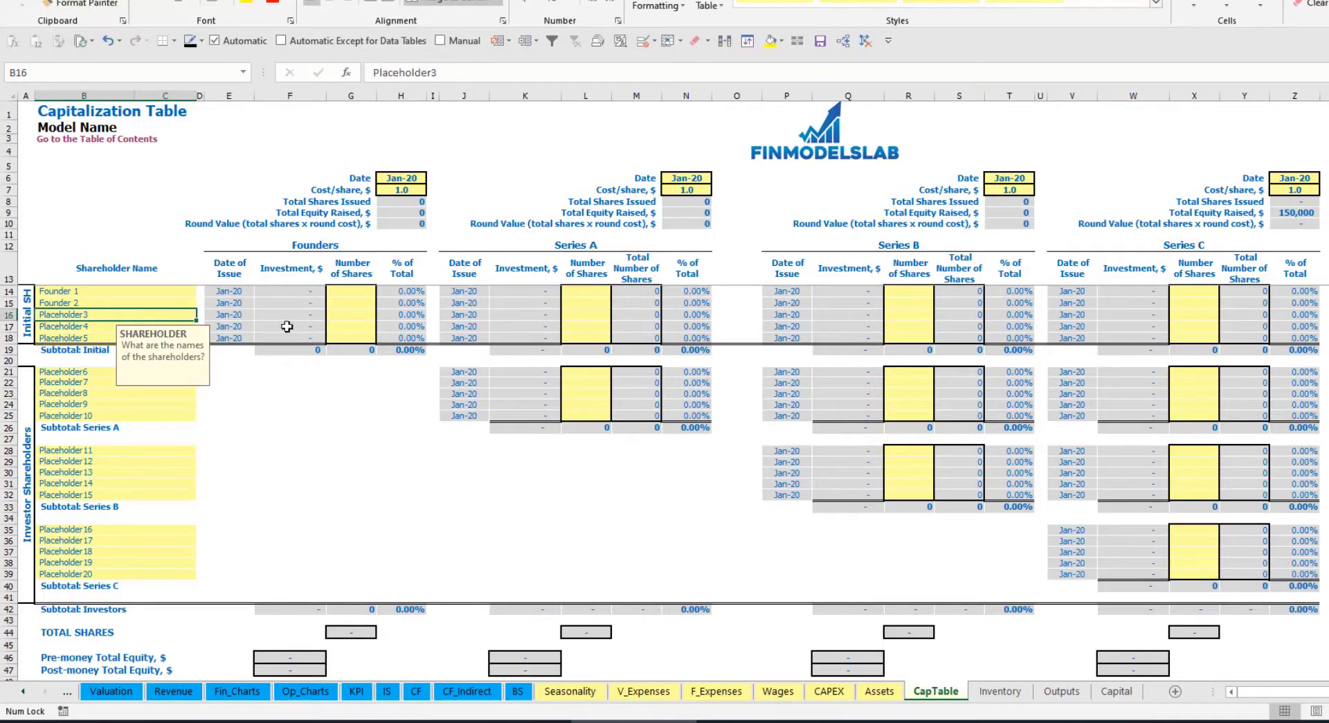
Enter the Founders round share numbers: 10,000 for Founder 1 and 20,000 for Founder 2.
{"action": "left_click", "coordinate": [140, 292]}
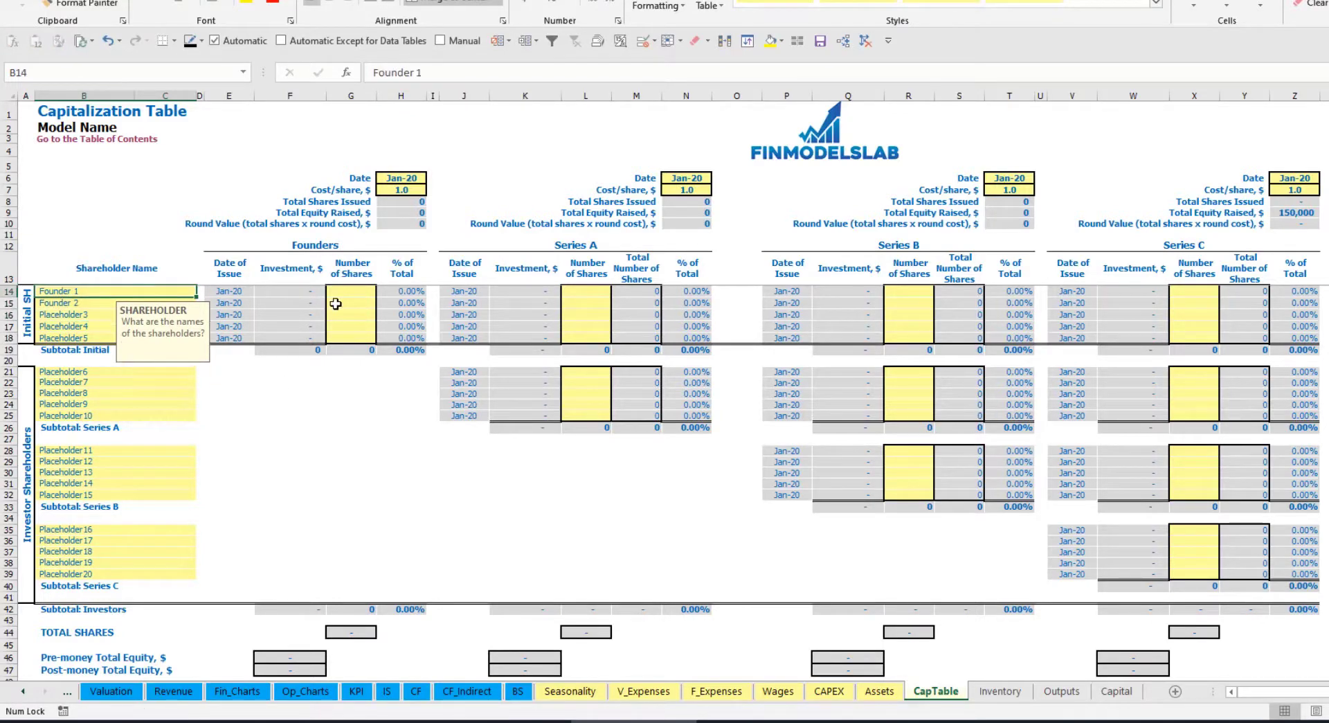
{"action": "left_click", "coordinate": [352, 290]}
{"action": "type", "text": "10000"}
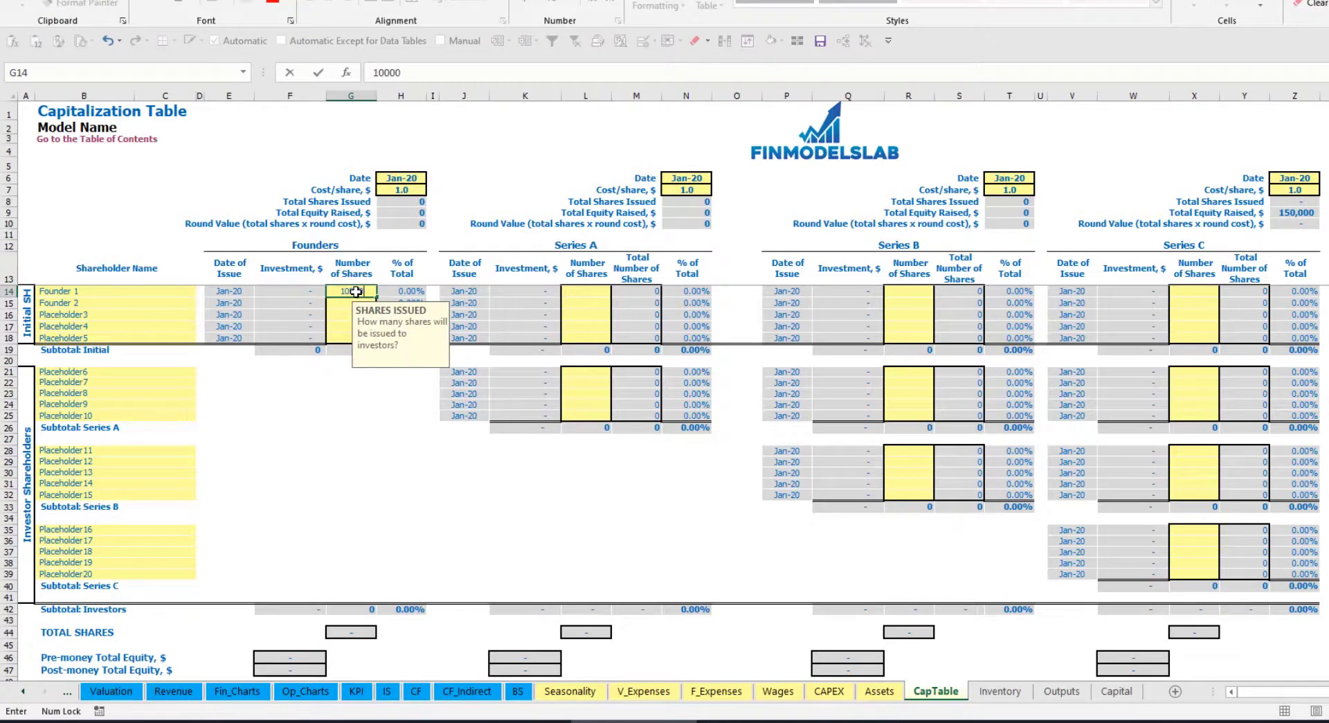
{"action": "key", "text": "Return"}
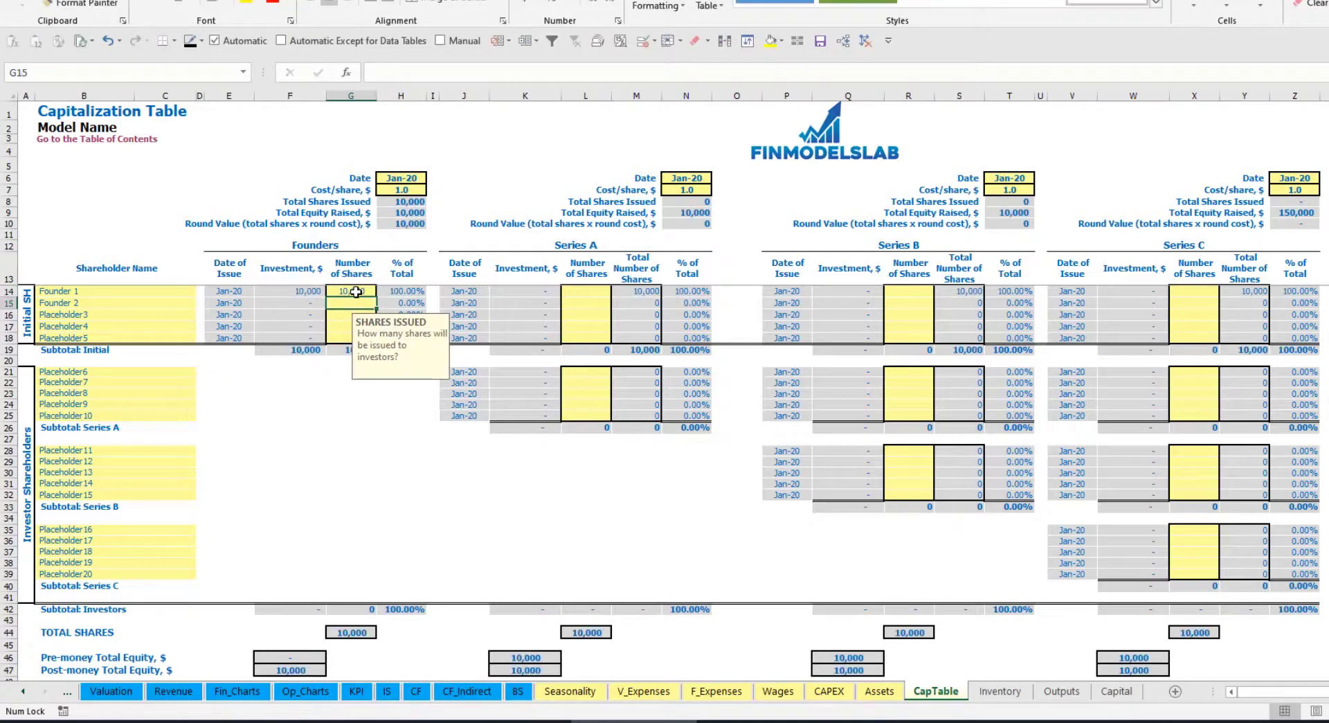
{"action": "type", "text": "20,0"}
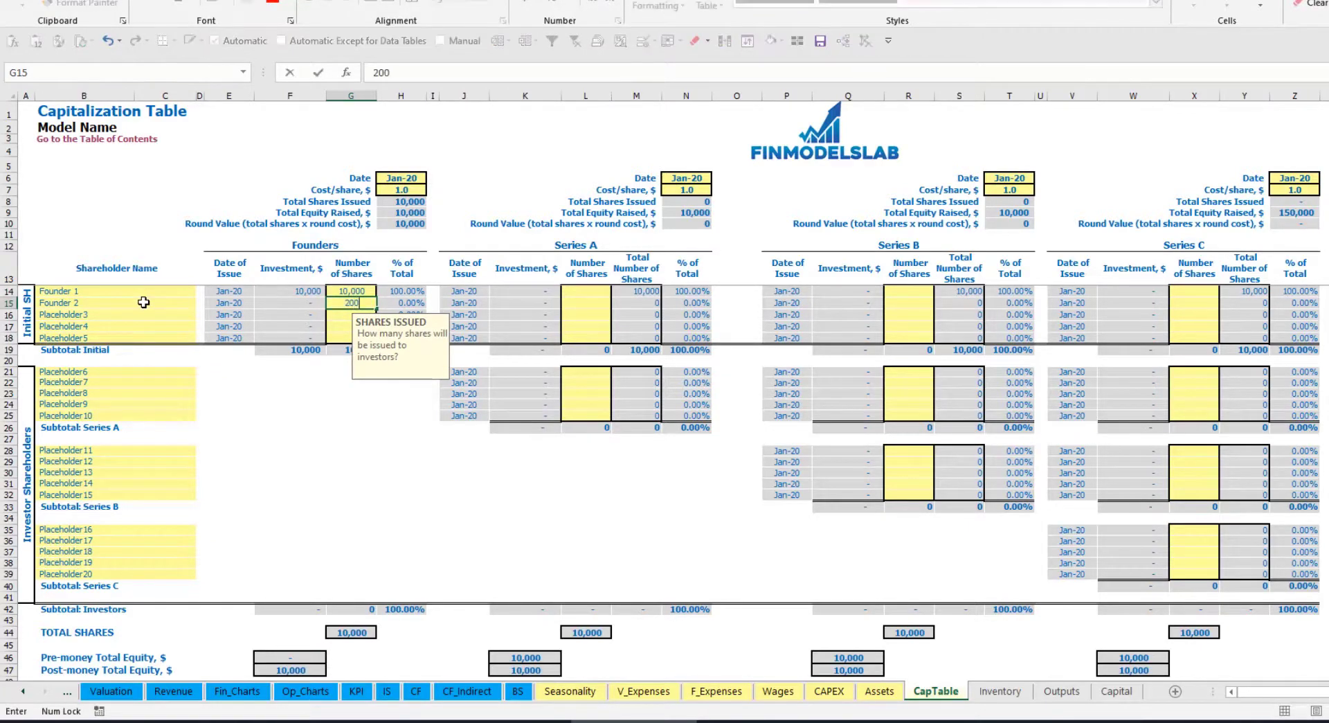
{"action": "type", "text": "00"}
{"action": "key", "text": "Return"}
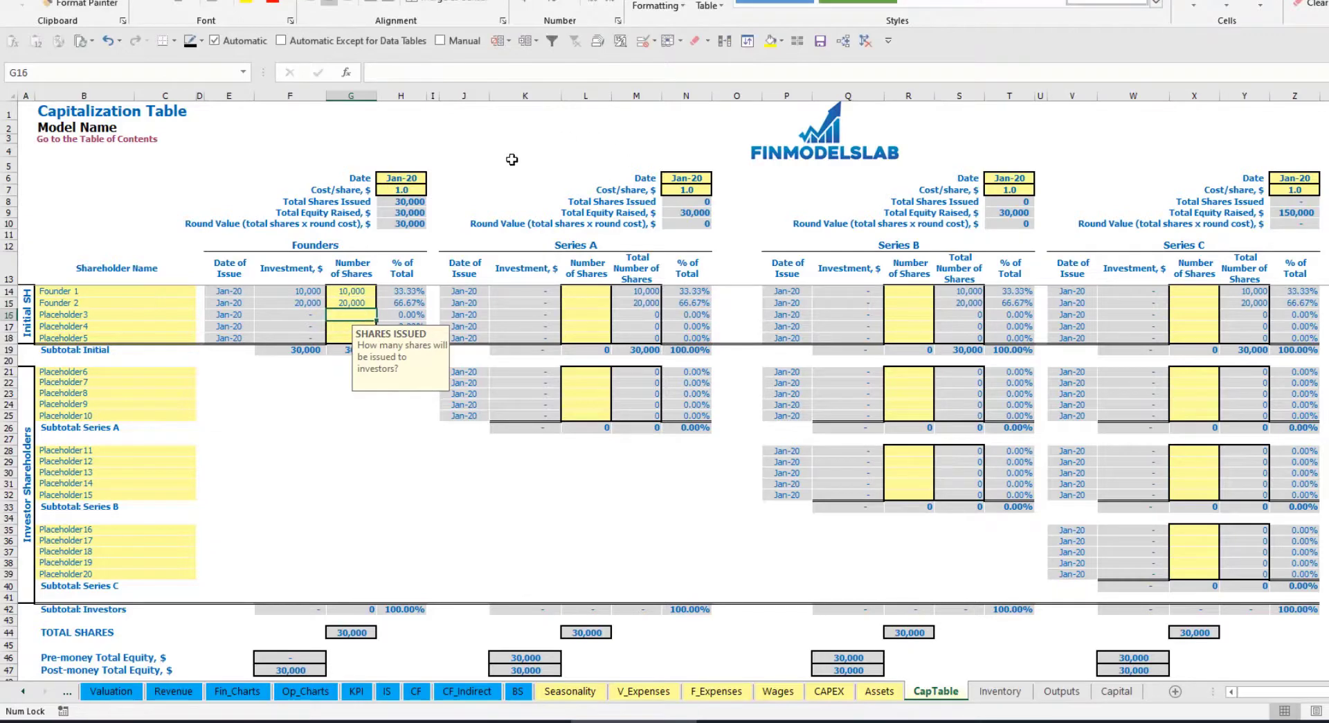
Set the Founders round's cost per share to 2 and its closing date to Feb-20.
{"action": "left_click", "coordinate": [395, 182]}
{"action": "left_click", "coordinate": [388, 192]}
{"action": "type", "text": "2"}
{"action": "key", "text": "Return"}
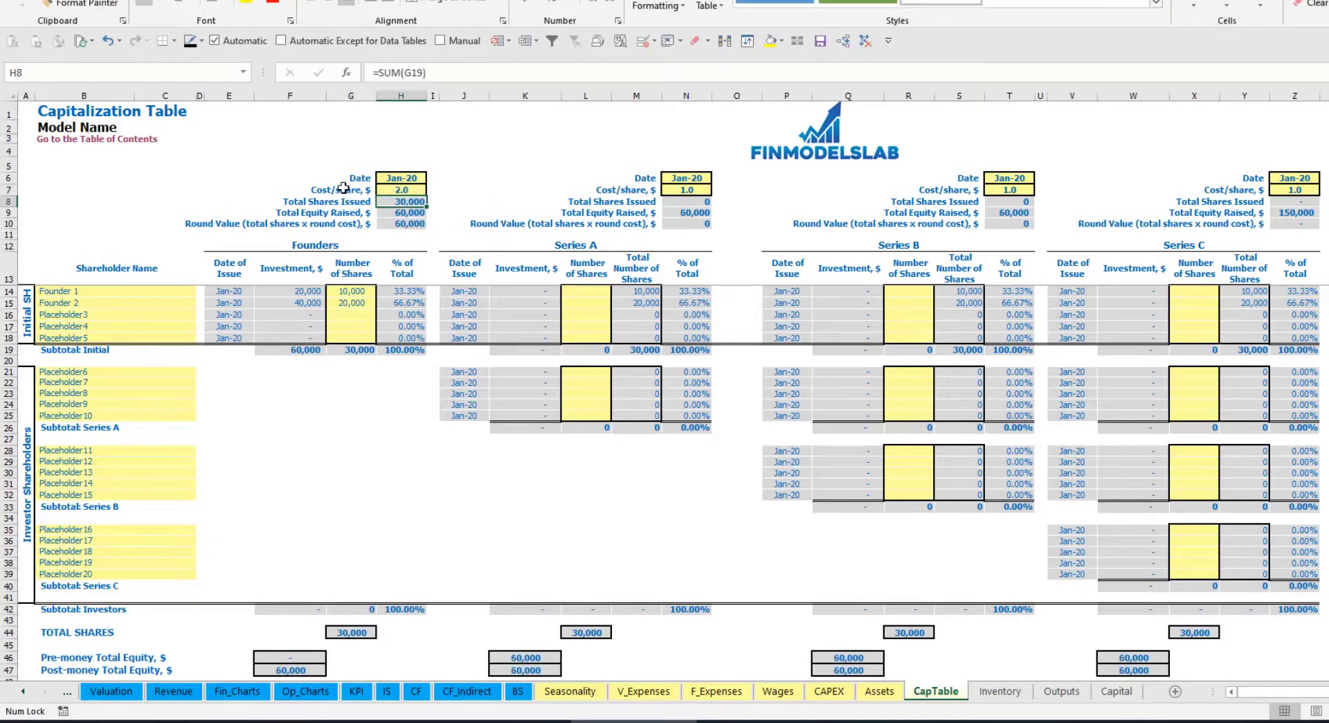
{"action": "left_click", "coordinate": [397, 181]}
{"action": "left_click", "coordinate": [432, 178]}
{"action": "left_click", "coordinate": [409, 201]}
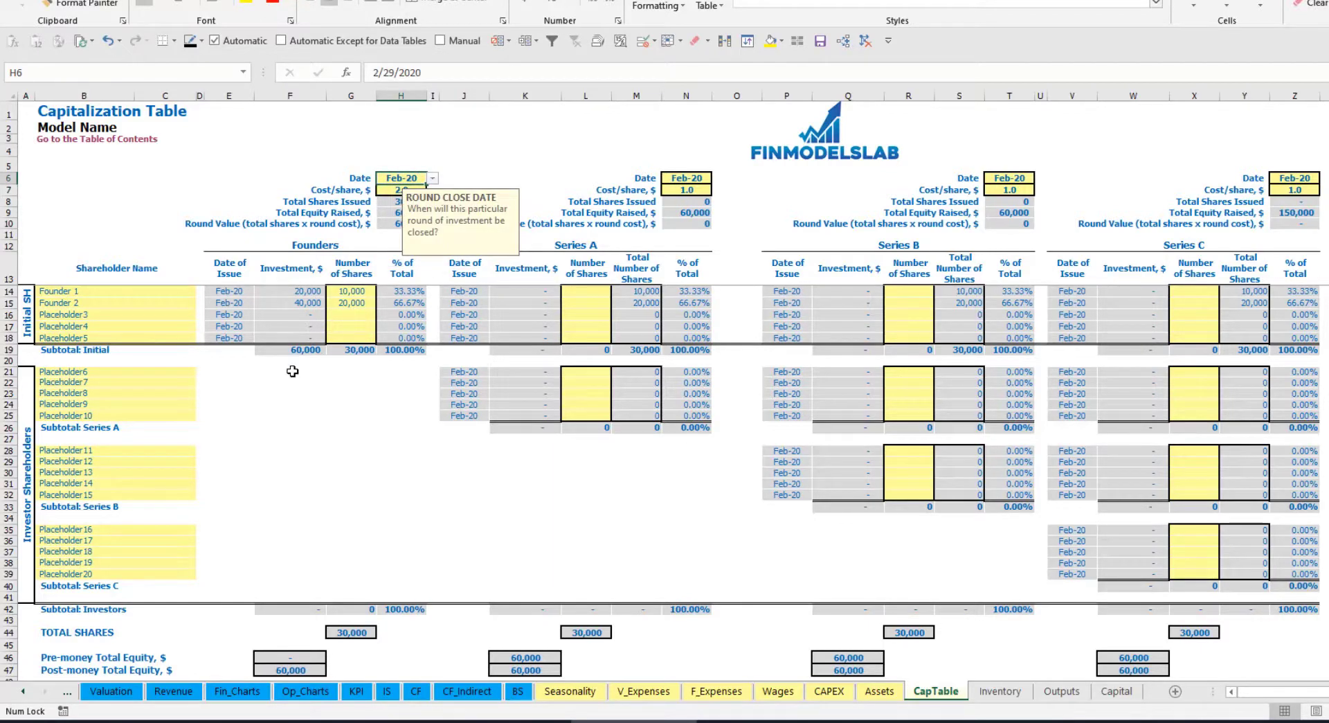
Check the calculated investments of Founder 1 and Founder 2 and the initial shareholders' investment subtotal.
{"action": "left_click", "coordinate": [297, 293]}
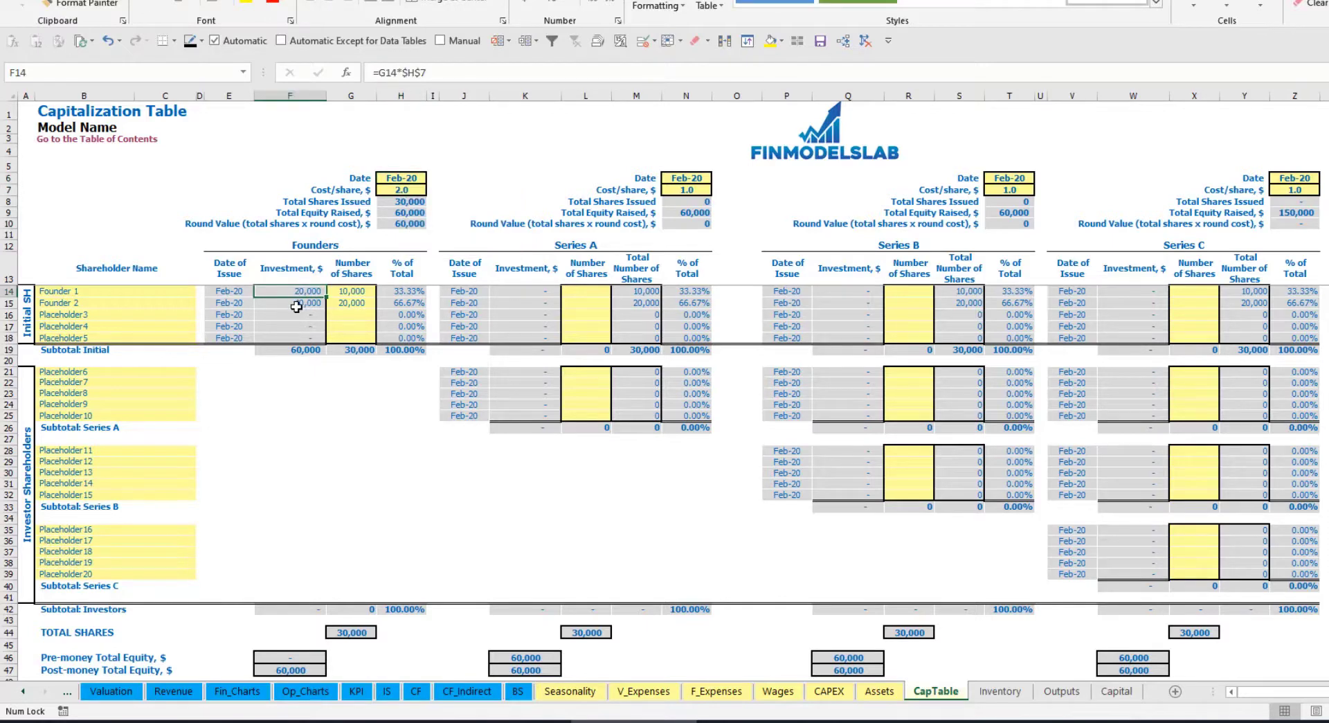
{"action": "left_click", "coordinate": [296, 303]}
{"action": "left_click", "coordinate": [297, 350]}
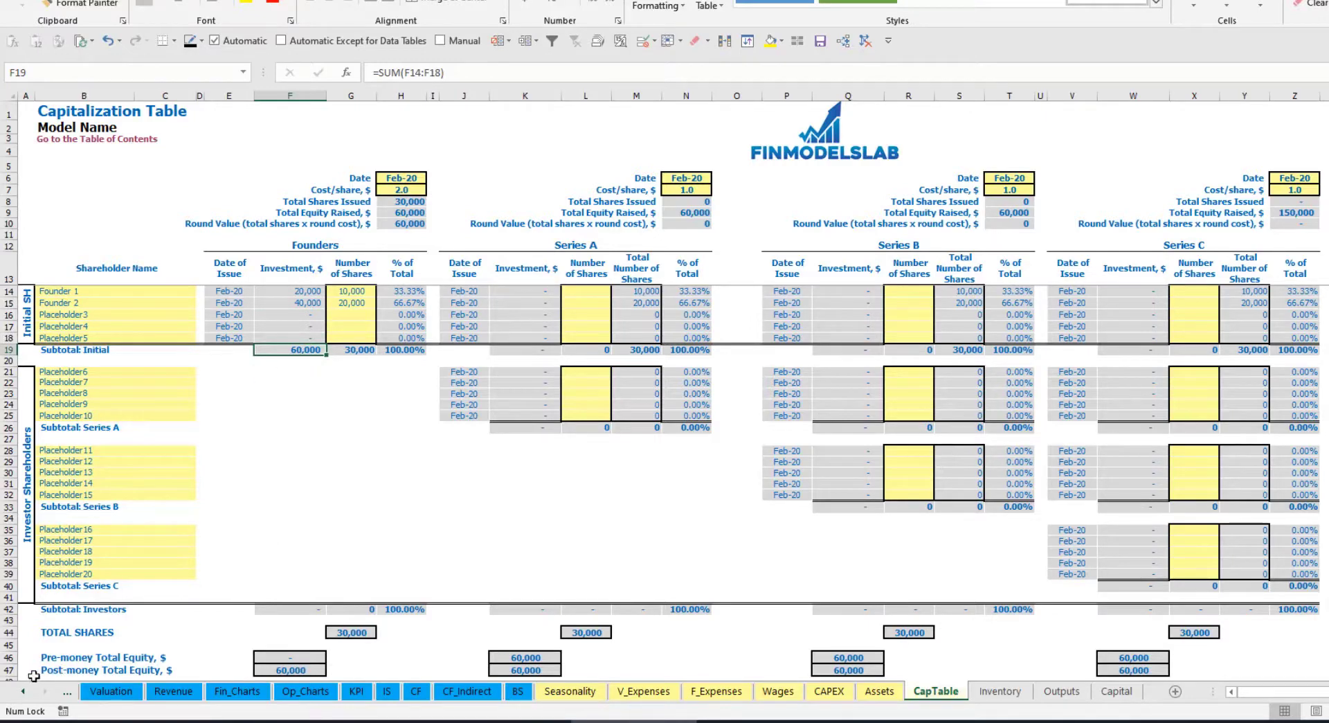
Check the post-money total equity row and Founder 1's ownership percentage in the Founders round.
{"action": "left_click", "coordinate": [9, 670]}
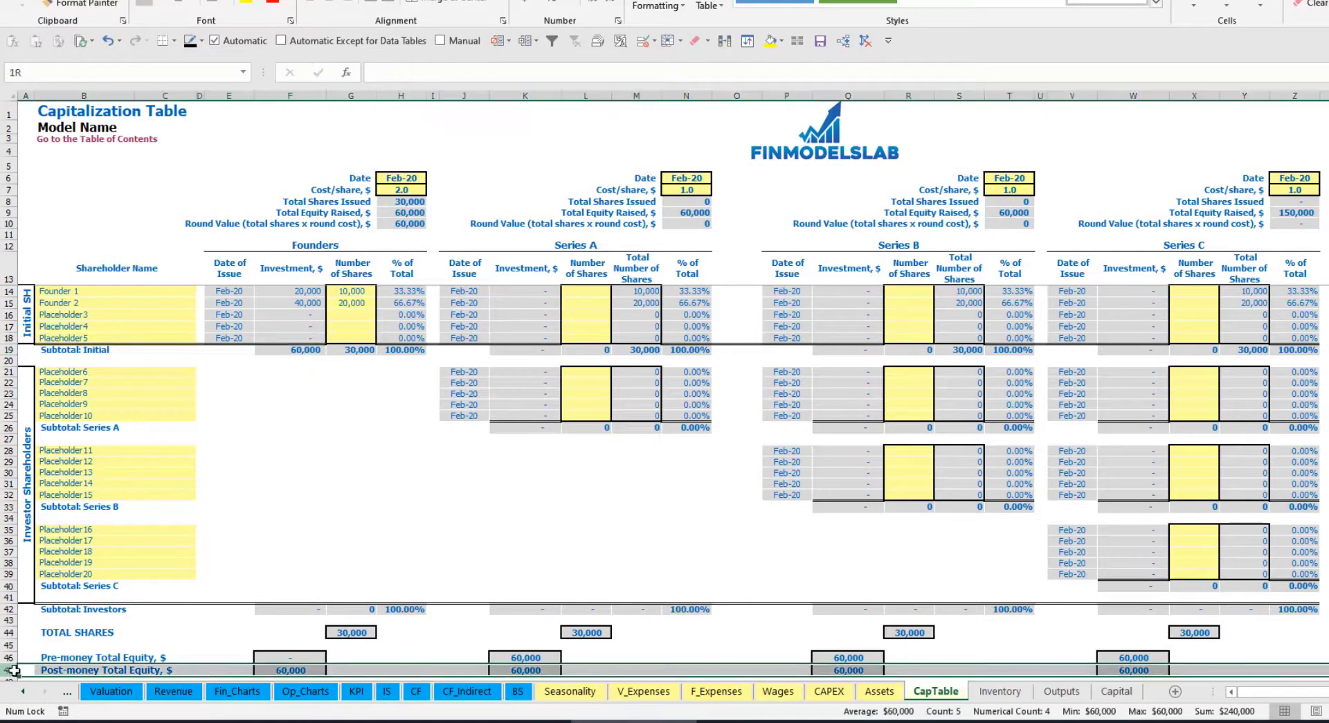
{"action": "left_click", "coordinate": [410, 291]}
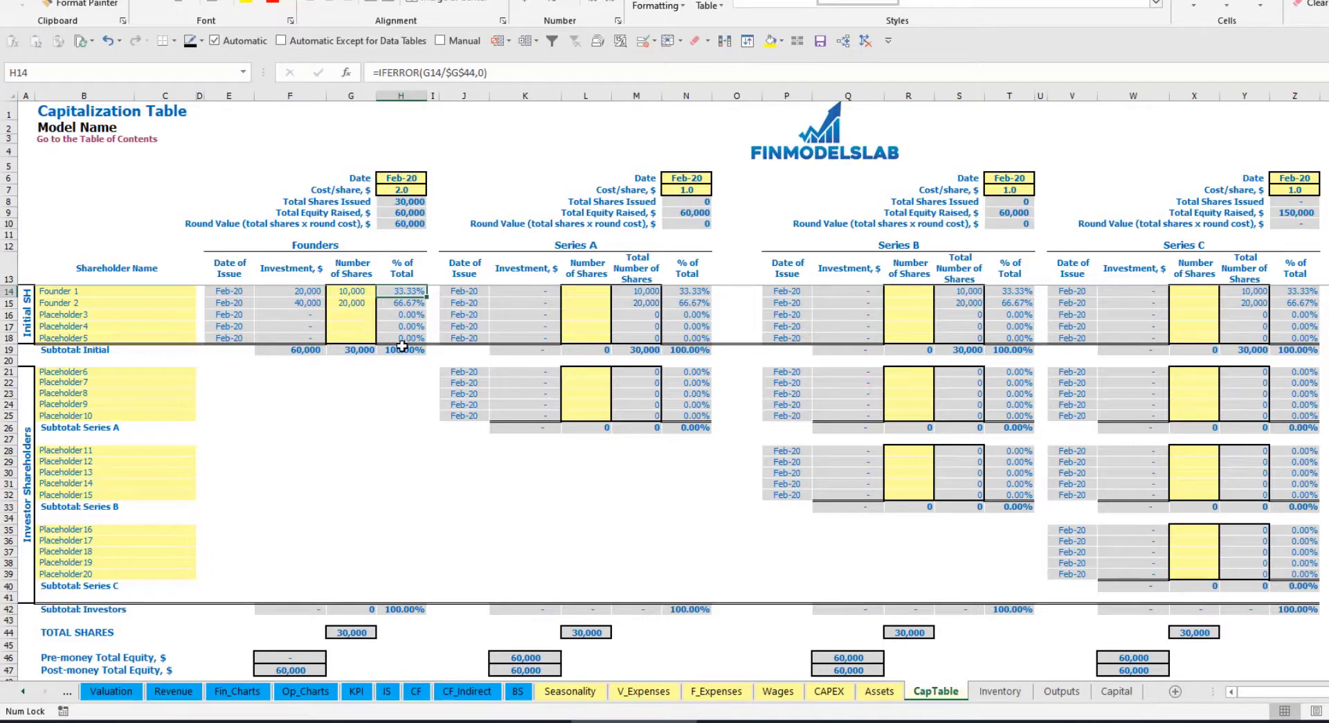
Name the first Series A investor shareholder Investor 1.
{"action": "left_click", "coordinate": [156, 375]}
{"action": "left_click", "coordinate": [601, 247]}
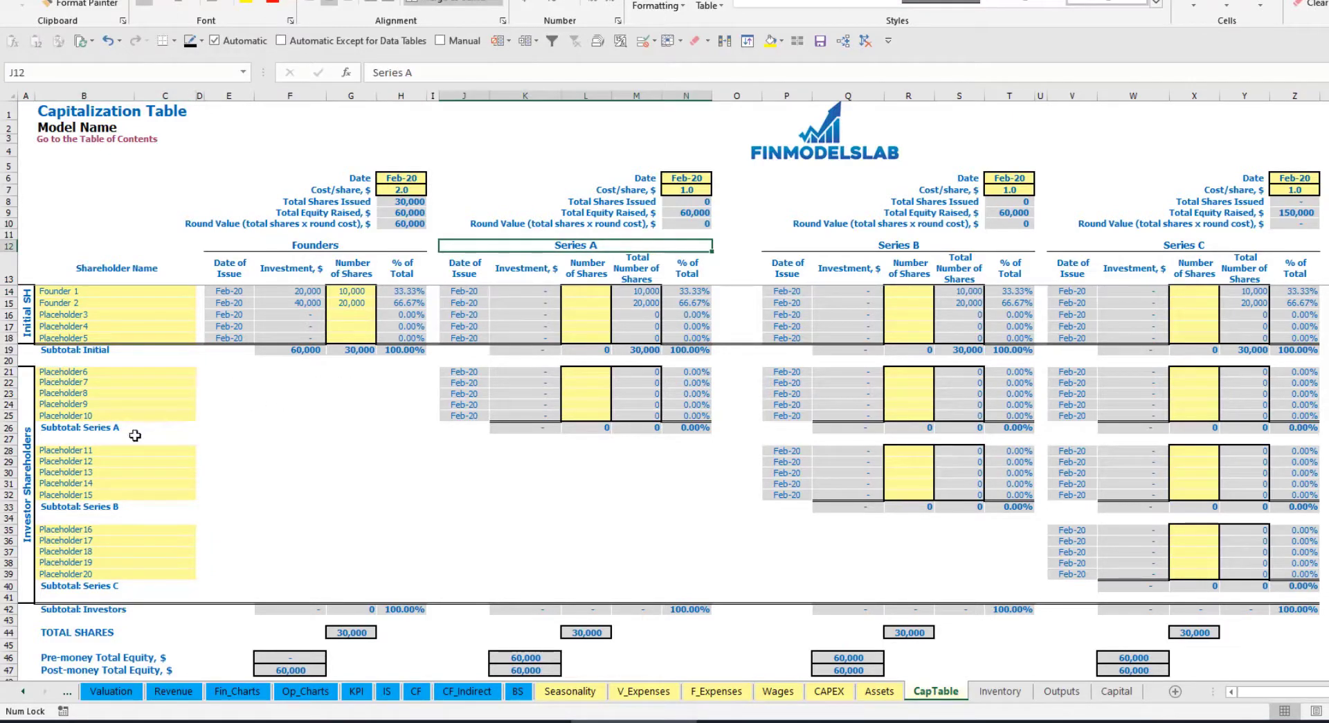
{"action": "left_click", "coordinate": [94, 375]}
{"action": "type", "text": "I"}
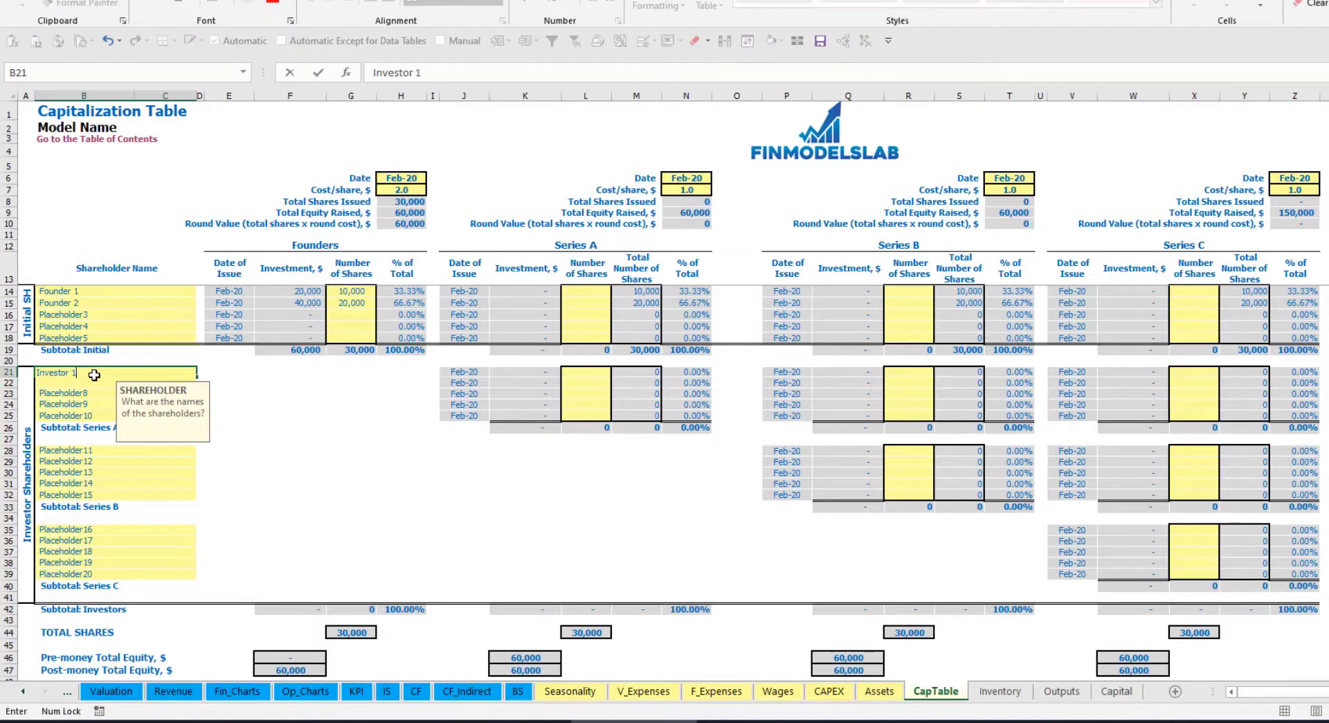
{"action": "type", "text": "nvestor 1"}
{"action": "key", "text": "Return"}
Set the Series A round's closing date to May-20 and its cost per share to 5.
{"action": "left_click", "coordinate": [696, 175]}
{"action": "left_click", "coordinate": [718, 178]}
{"action": "left_click", "coordinate": [685, 221]}
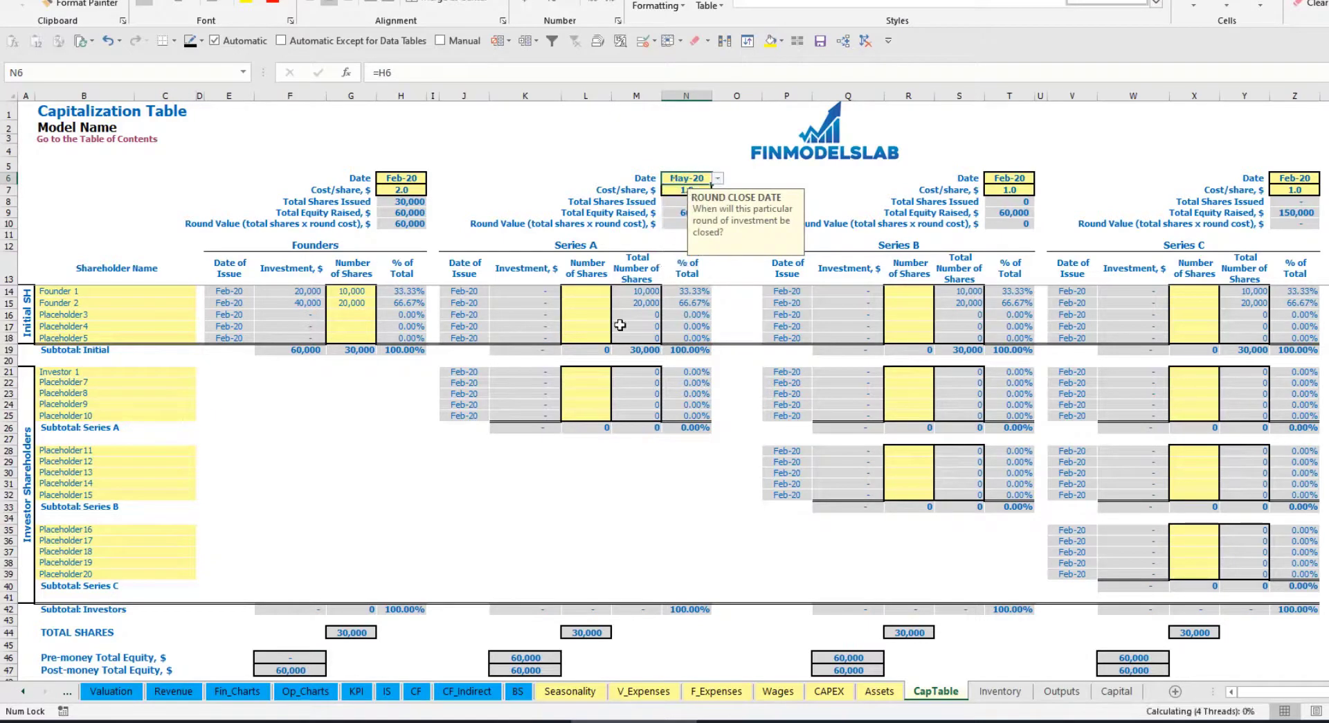
{"action": "left_click", "coordinate": [681, 189]}
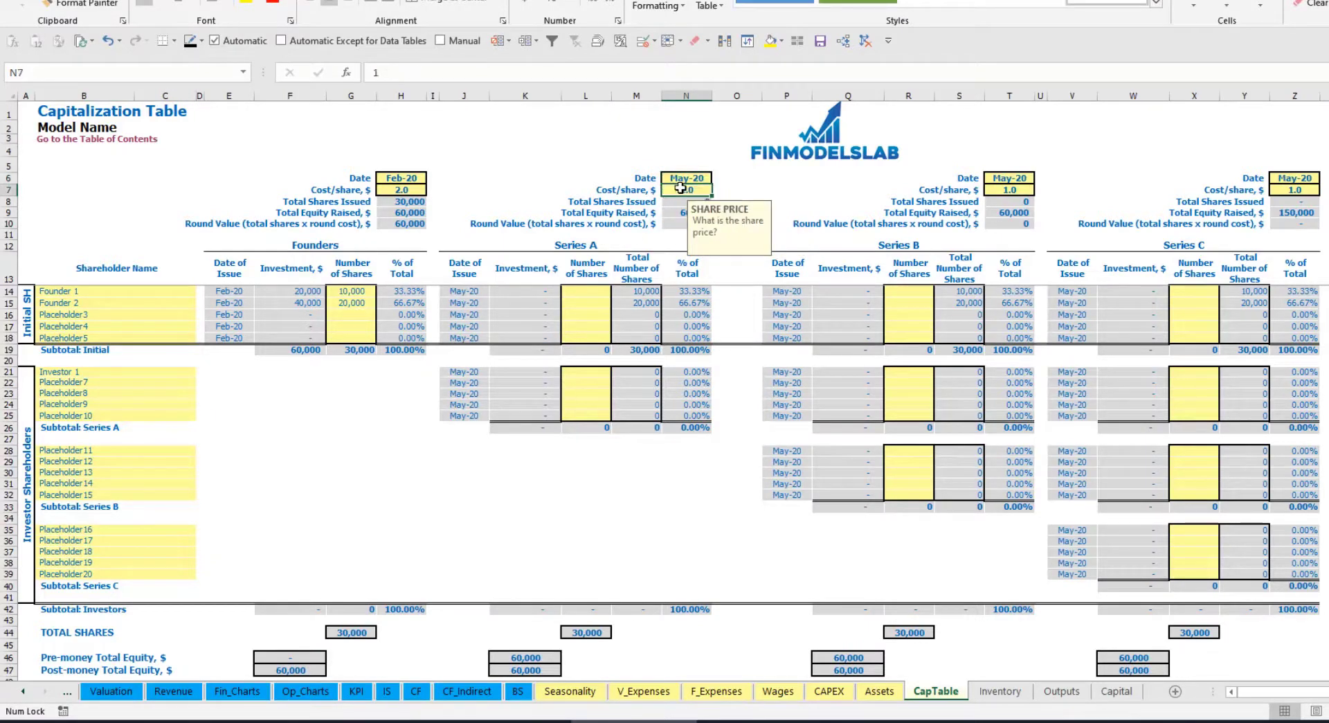
{"action": "type", "text": "5"}
{"action": "key", "text": "Return"}
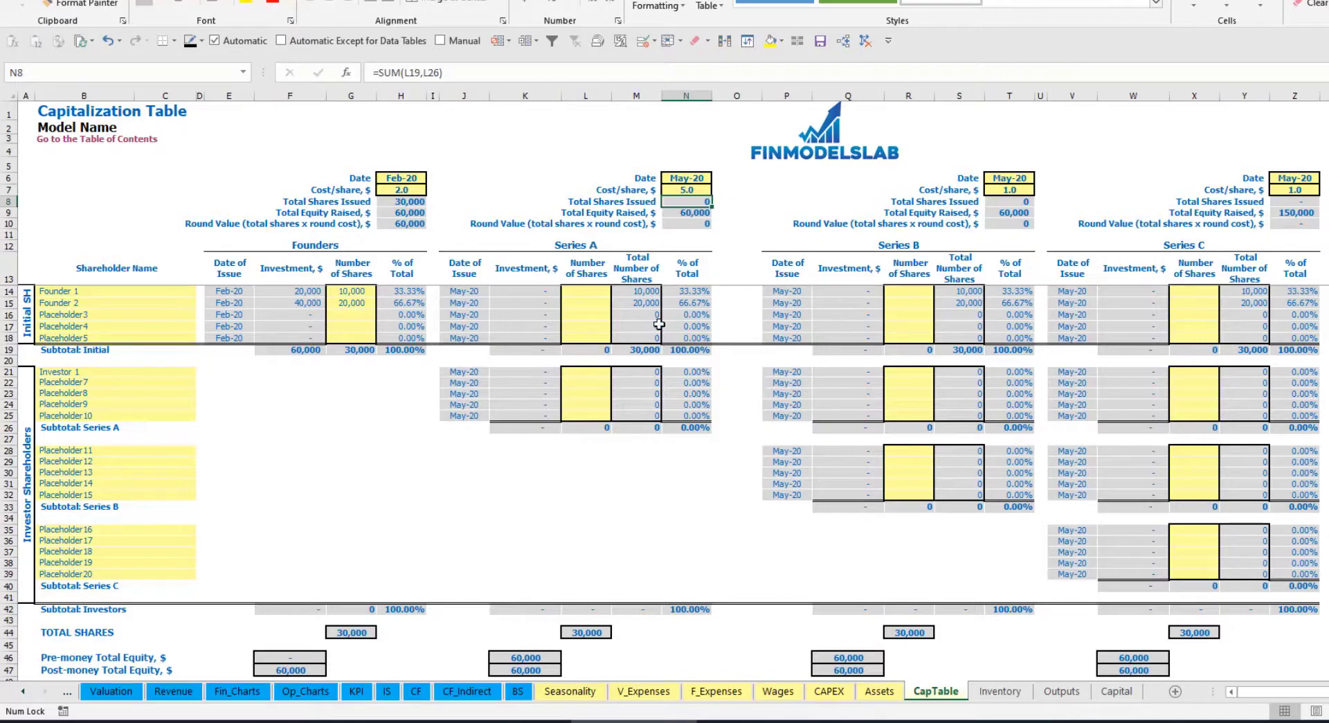
Enter 1,000 Series A shares for Investor 1.
{"action": "left_click", "coordinate": [587, 371]}
{"action": "type", "text": "1000"}
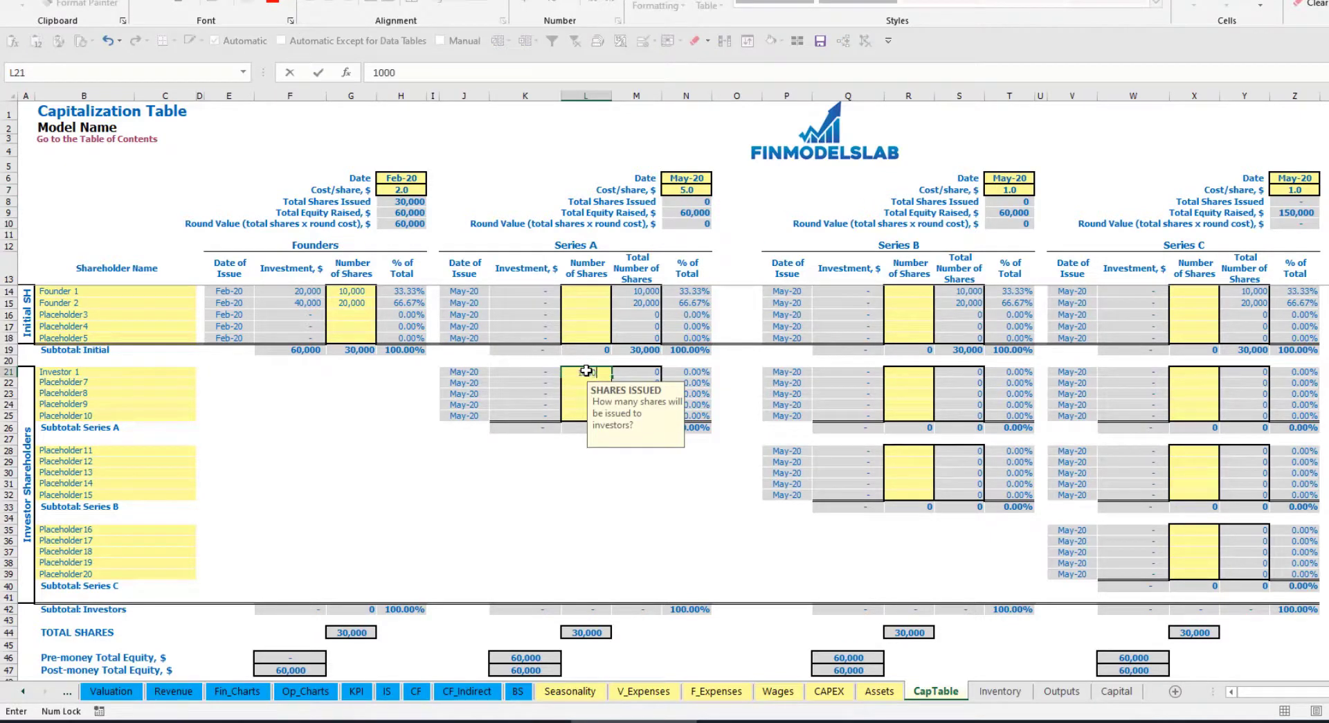
{"action": "key", "text": "Return"}
{"action": "left_click", "coordinate": [532, 483]}
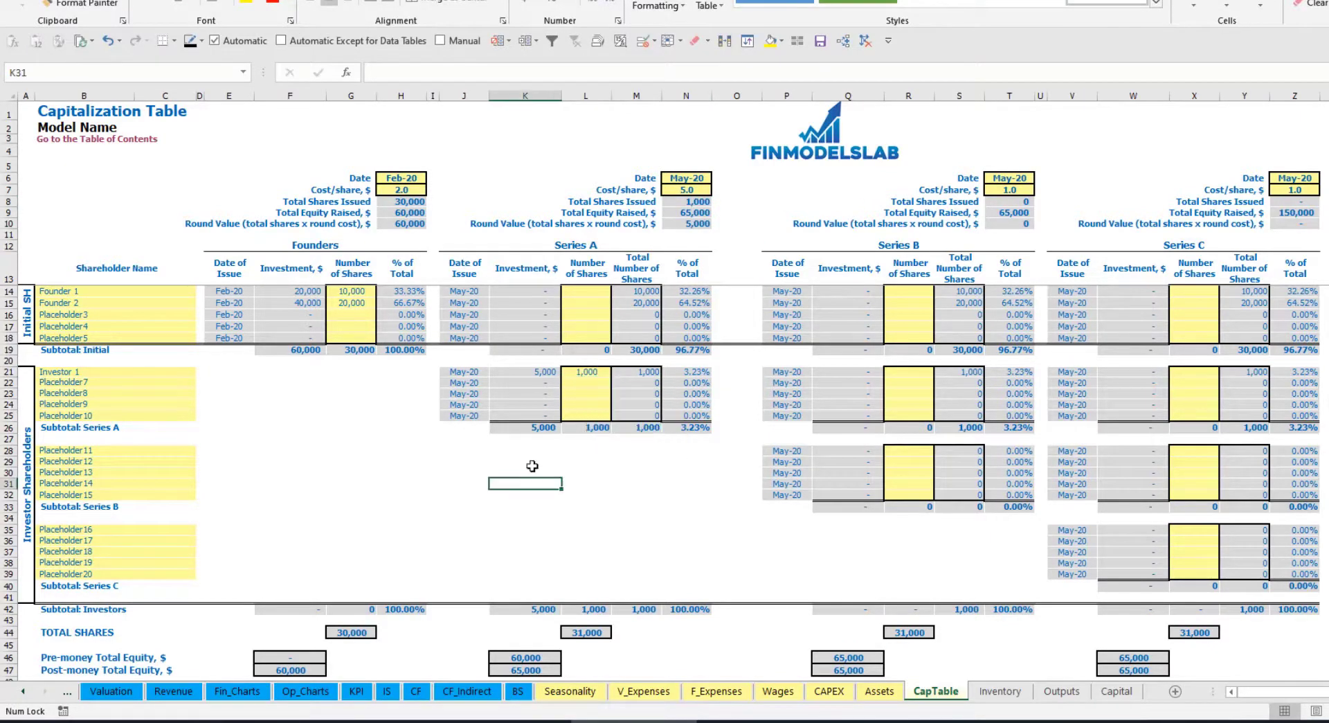
Check Investor 1's calculated investment, the Series A pre-money and post-money equity, and the ownership percentages of Investor 1 and both founders.
{"action": "left_click", "coordinate": [536, 372]}
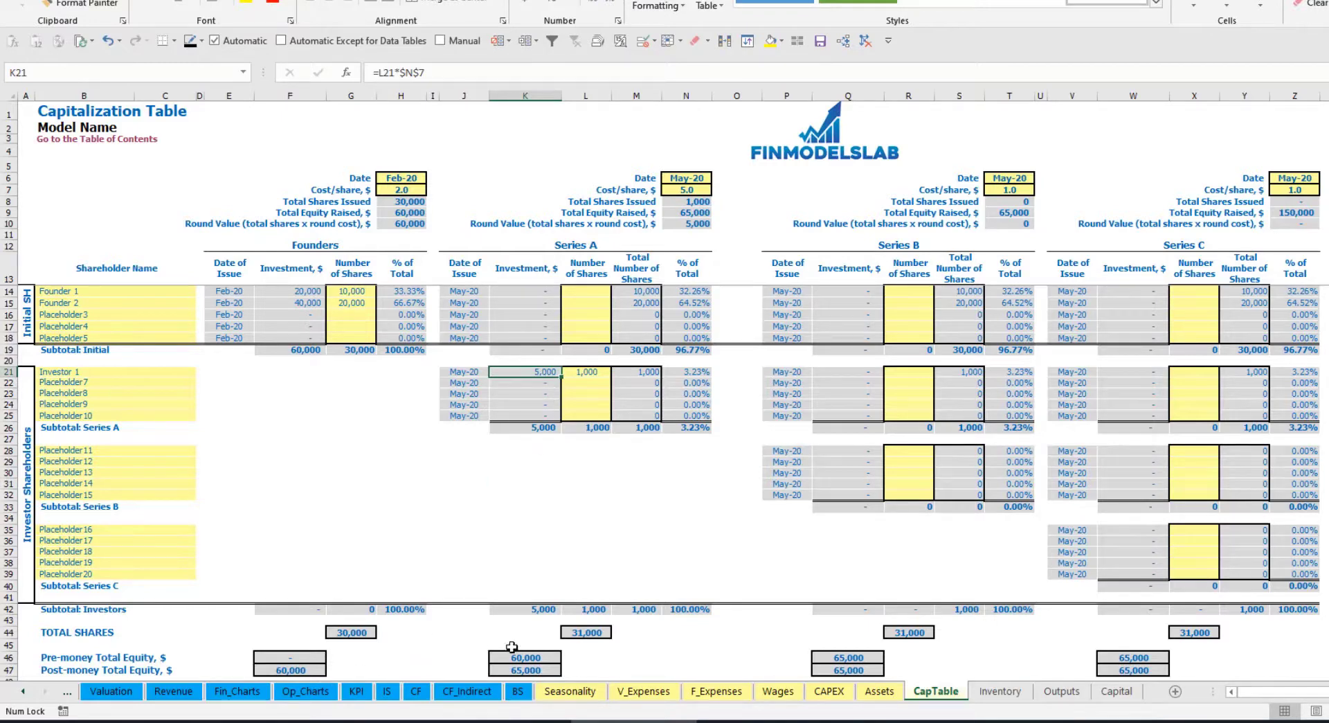
{"action": "left_click", "coordinate": [513, 654]}
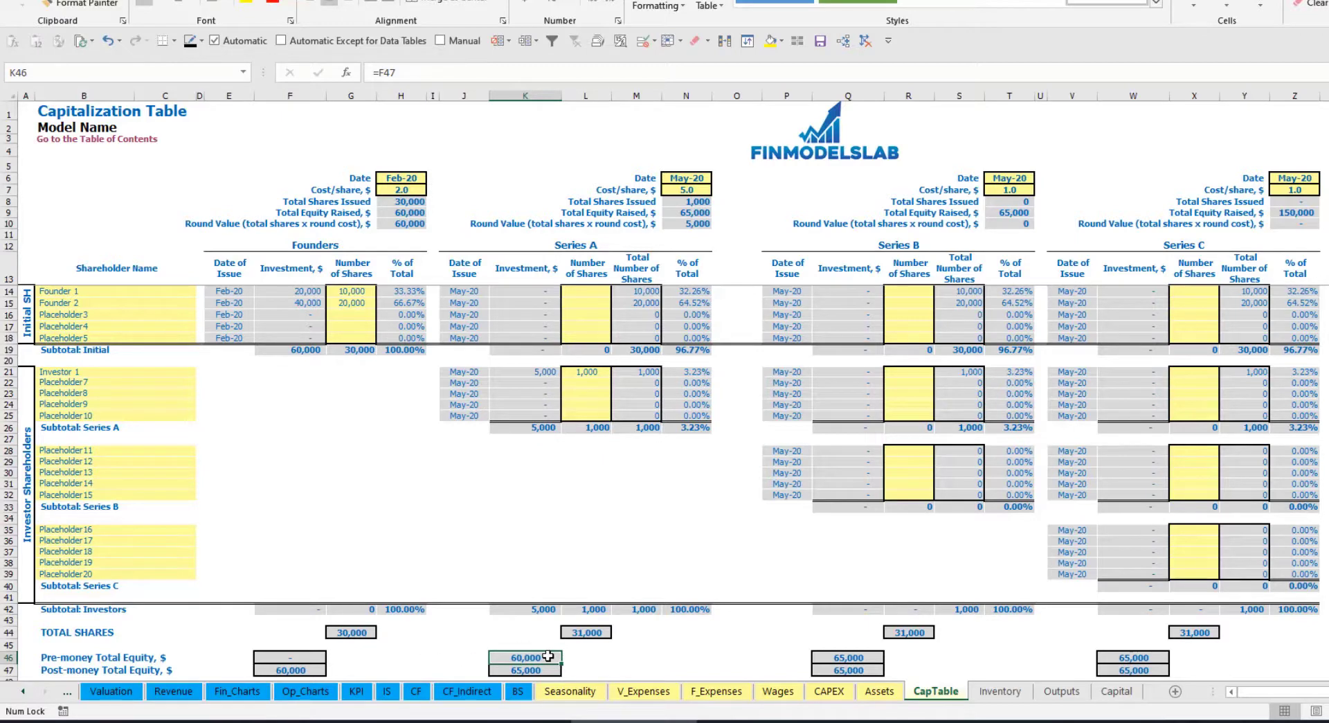
{"action": "key", "text": "Down"}
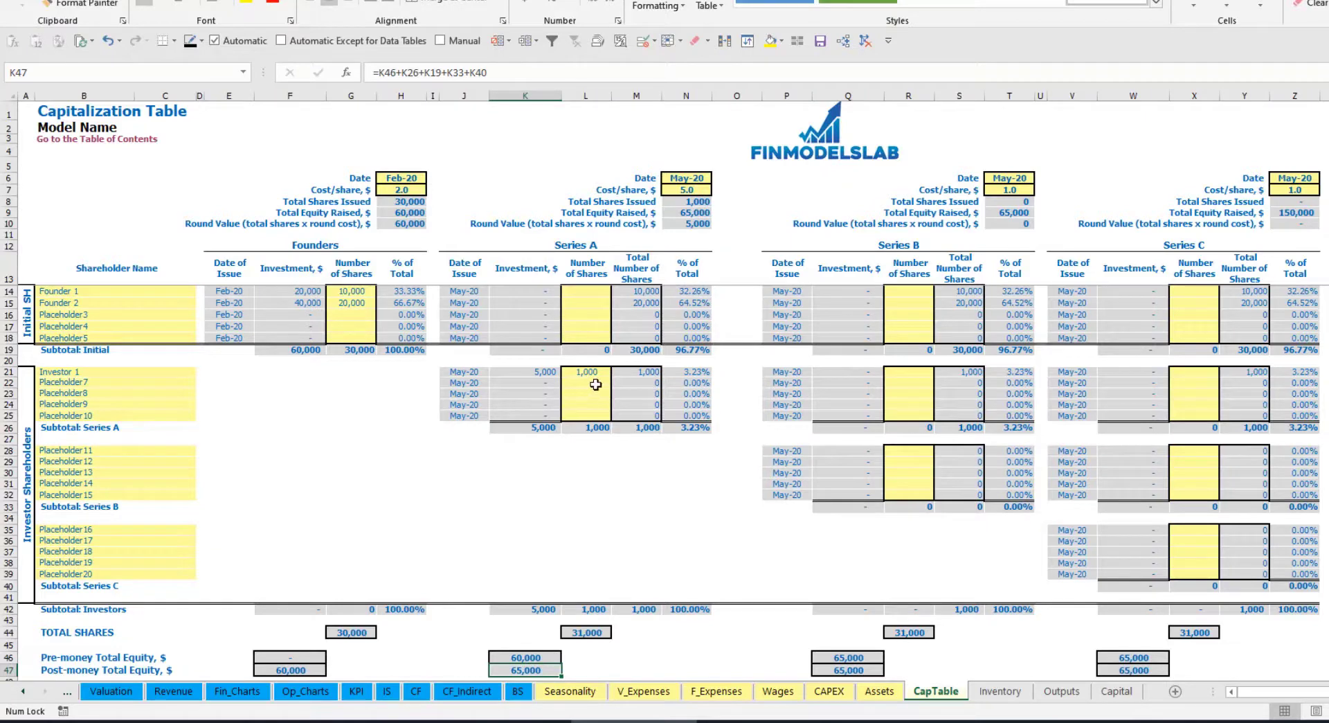
{"action": "left_click", "coordinate": [674, 372]}
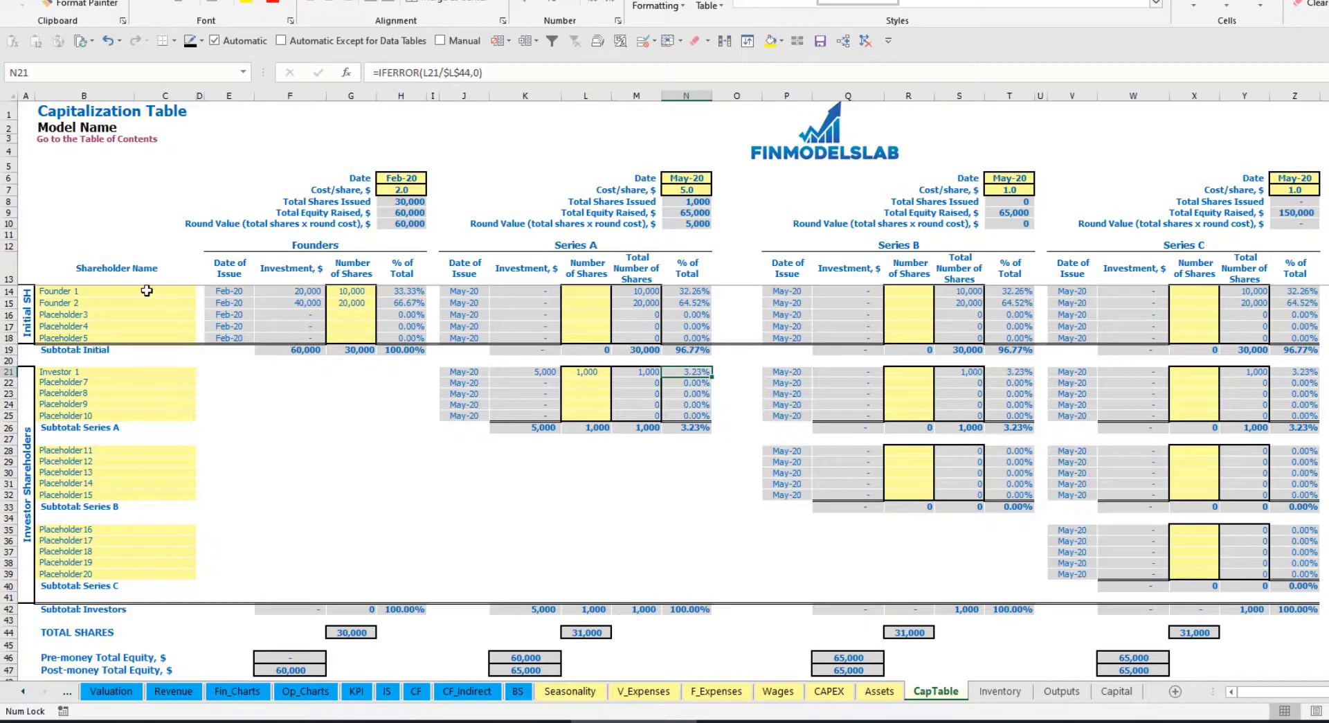
{"action": "left_click_drag", "start_coordinate": [146, 291], "coordinate": [147, 303]}
{"action": "left_click_drag", "start_coordinate": [692, 291], "coordinate": [692, 303]}
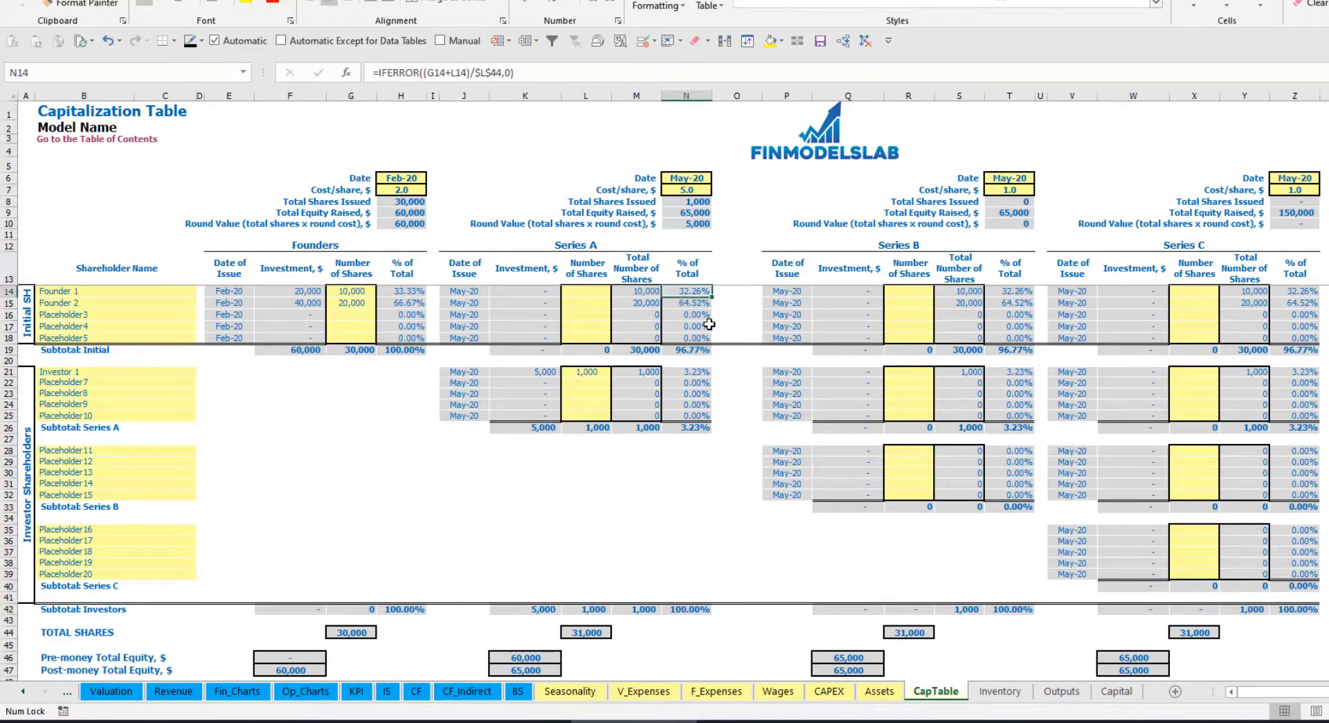
{"action": "key", "text": "Down"}
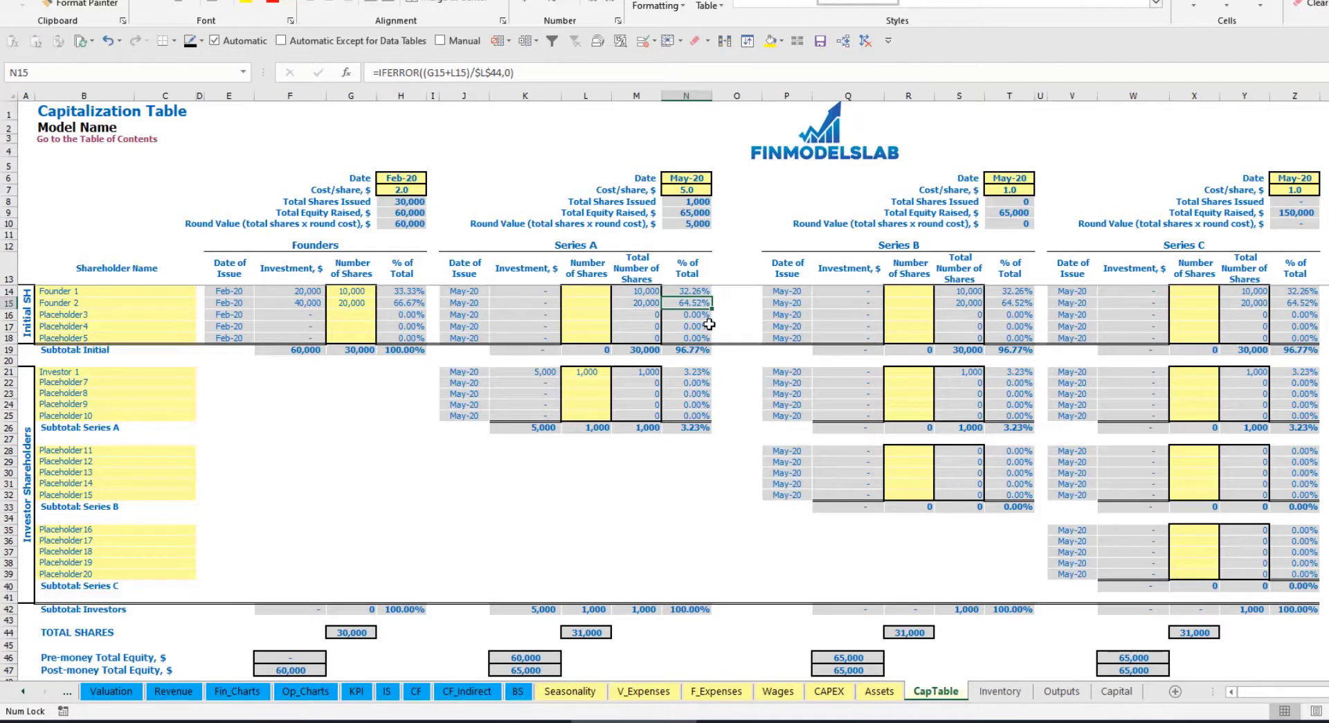
Look over the Series B and Series C shareholder name rows and the Series A share inputs.
{"action": "left_click", "coordinate": [132, 462]}
{"action": "left_click", "coordinate": [116, 530]}
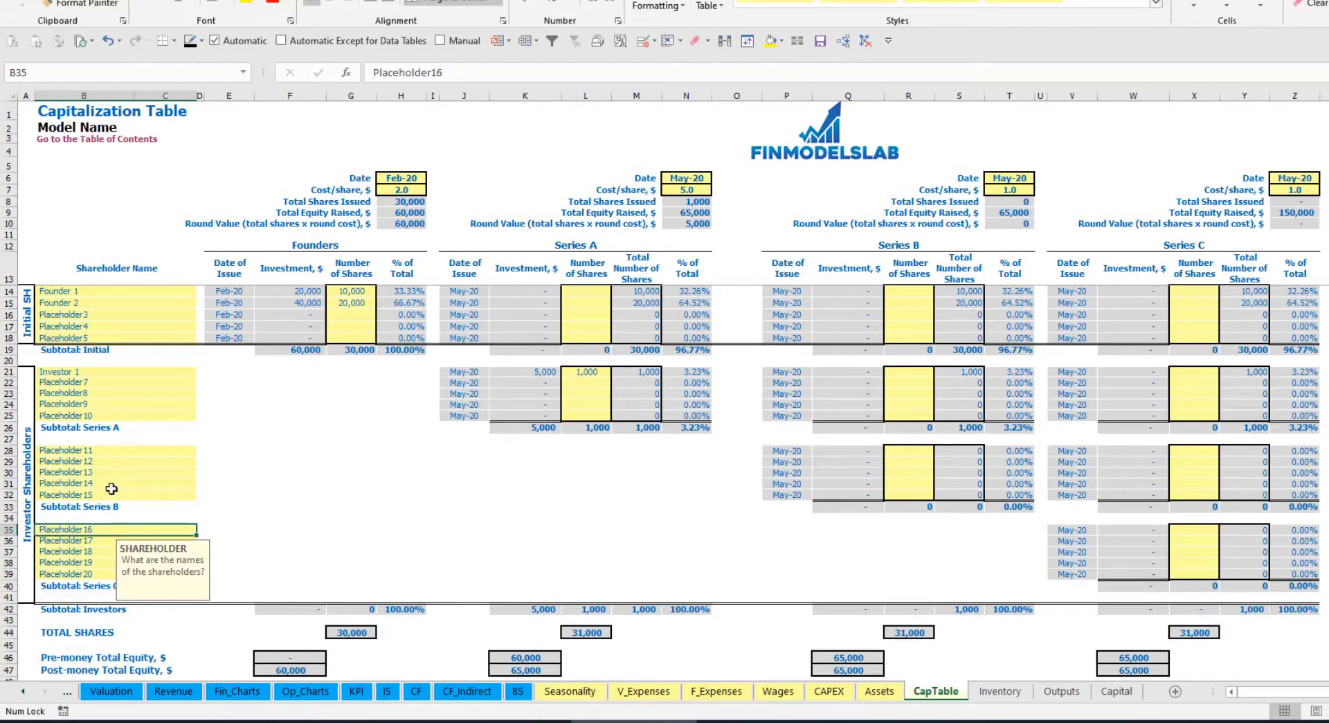
{"action": "left_click", "coordinate": [591, 373]}
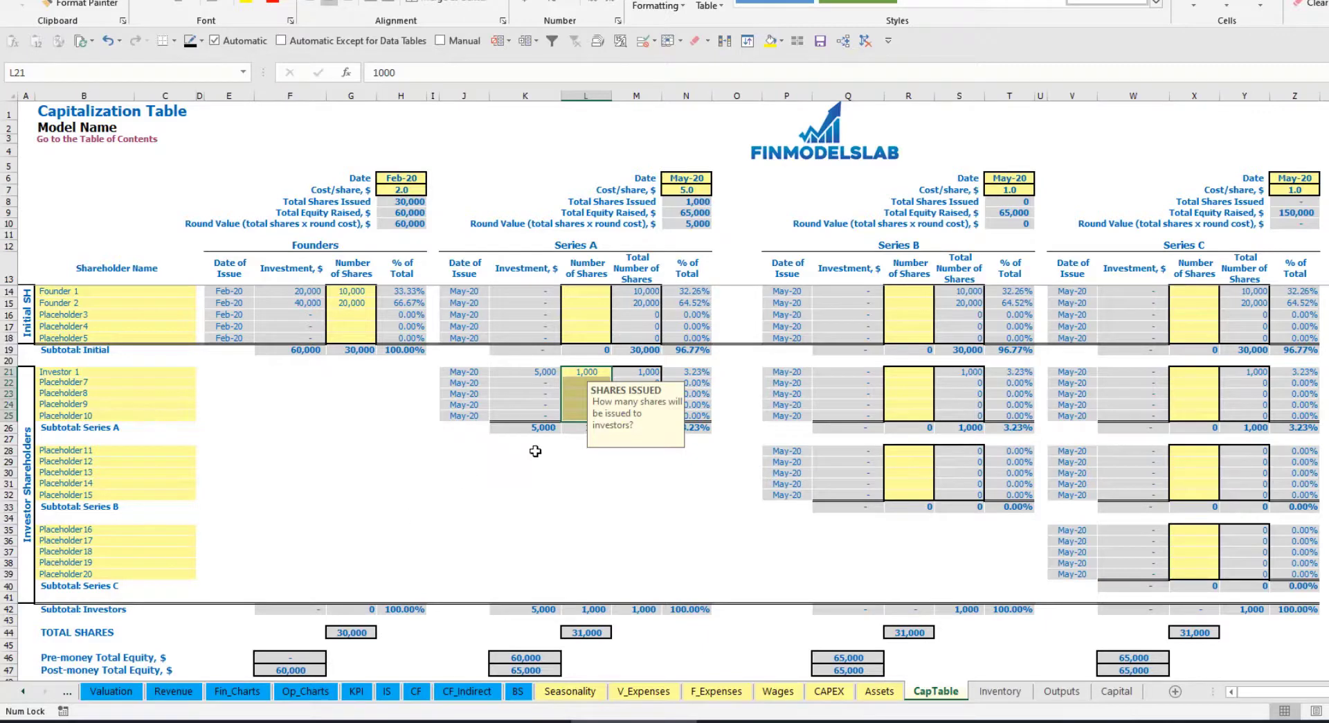
{"action": "left_click", "coordinate": [601, 472]}
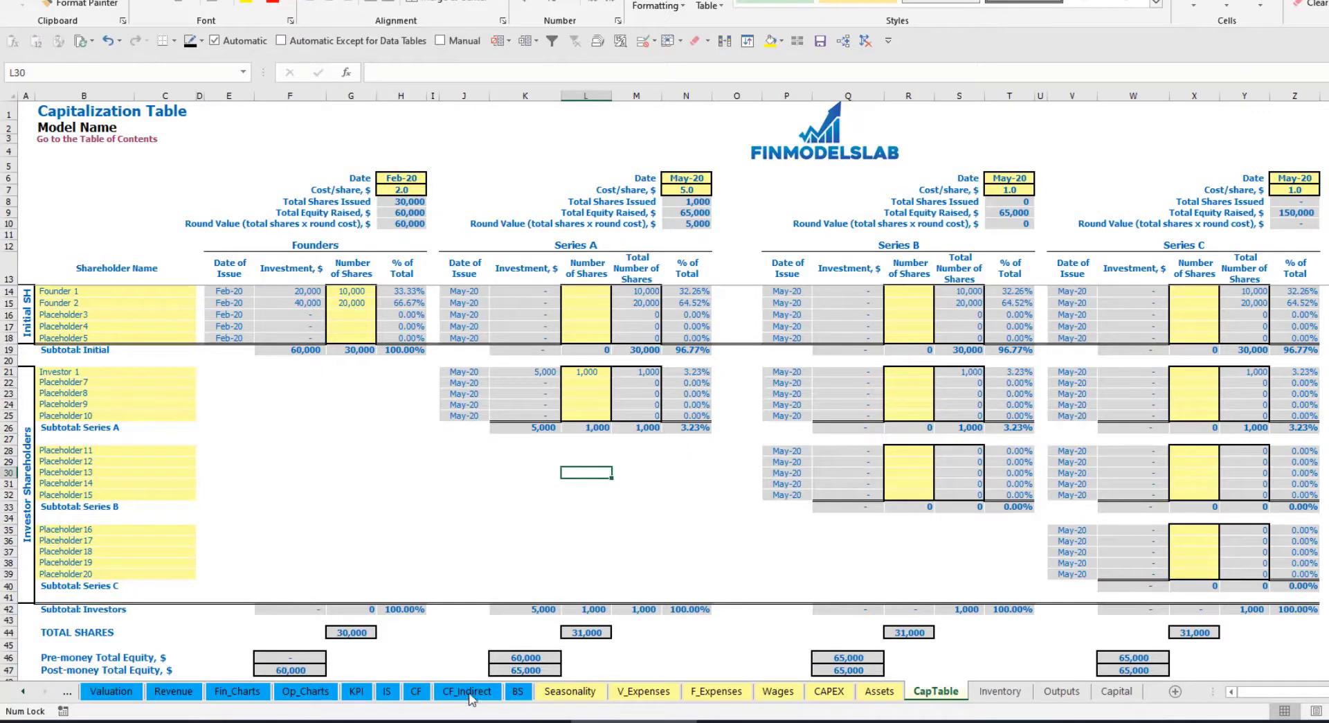
Check the February and May 2020 ordinary equity raisings in the cash flow statement and review the equity section of the balance sheet.
{"action": "left_click", "coordinate": [416, 691]}
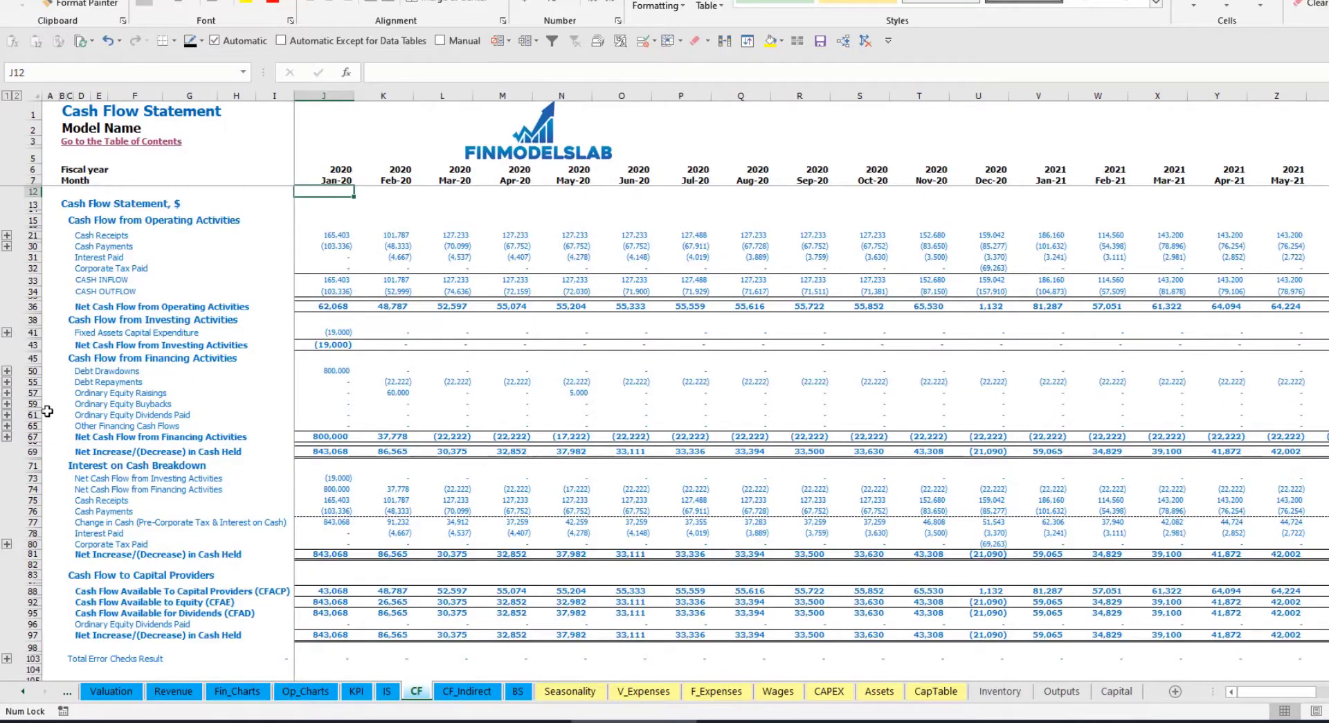
{"action": "left_click", "coordinate": [31, 393]}
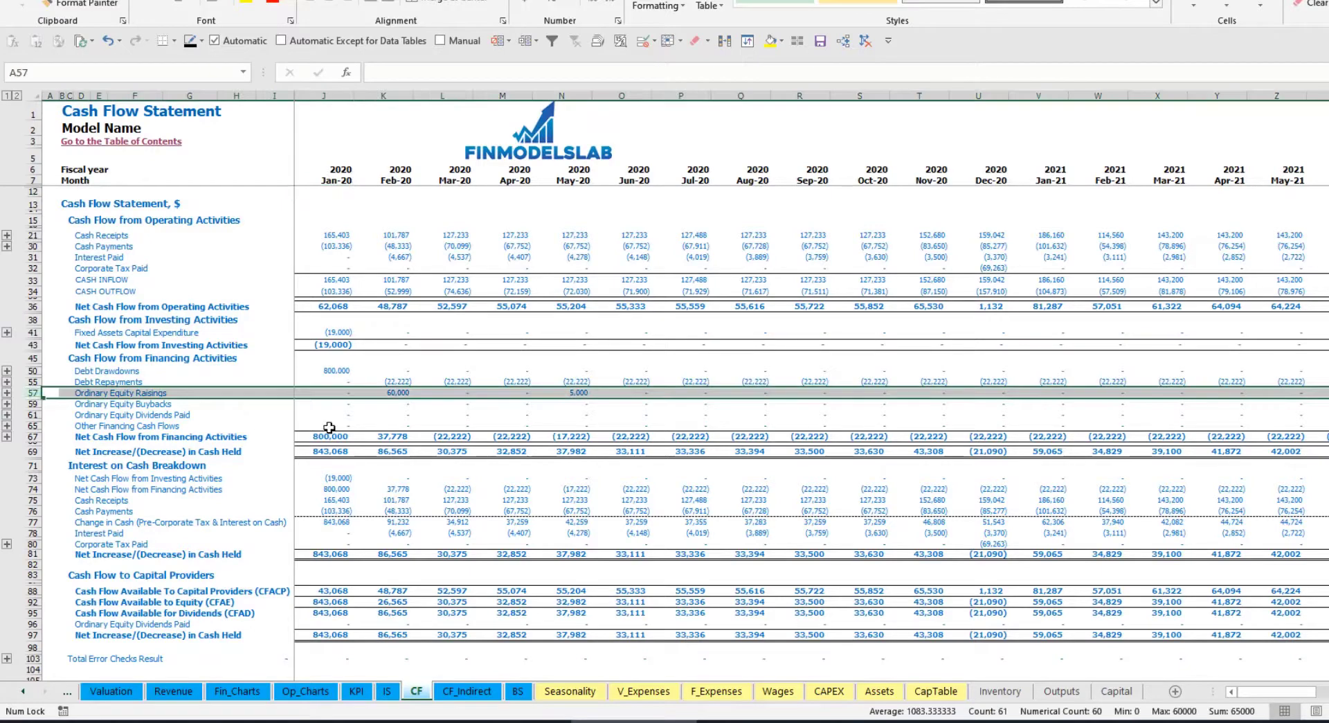
{"action": "left_click", "coordinate": [404, 394]}
{"action": "left_click", "coordinate": [578, 394]}
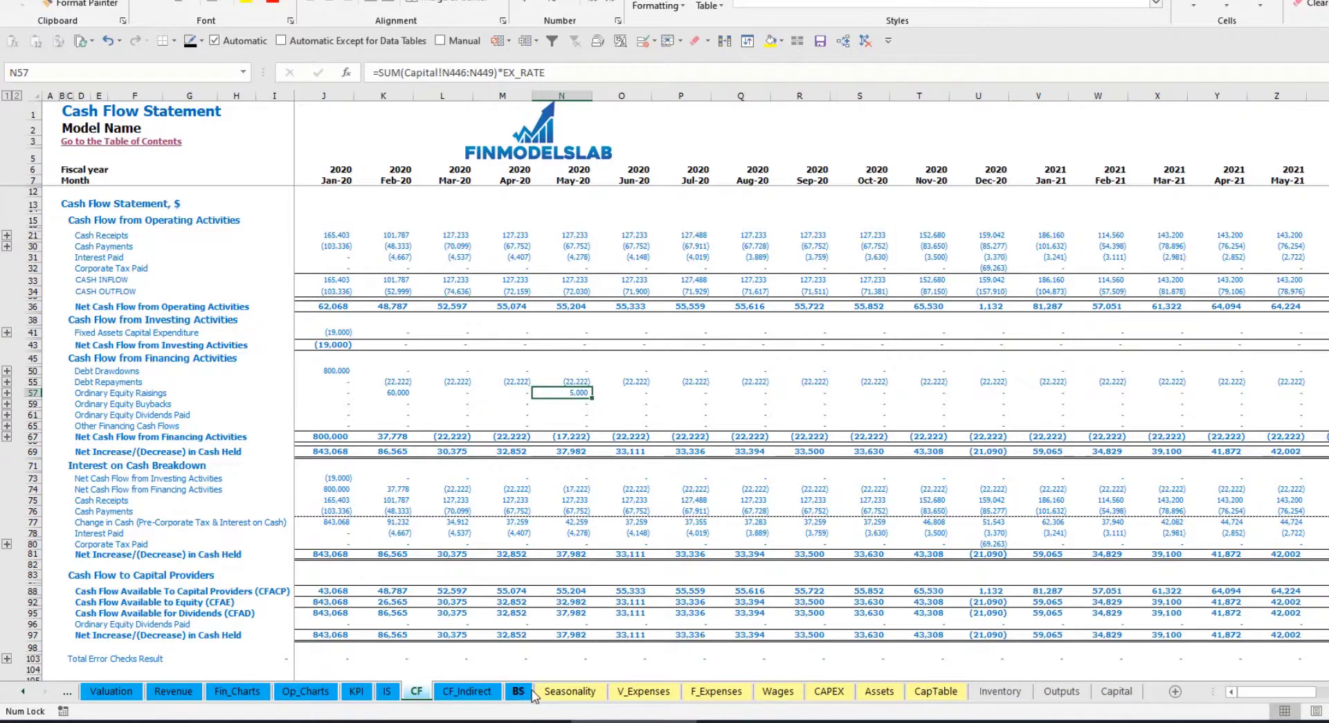
{"action": "left_click", "coordinate": [530, 691]}
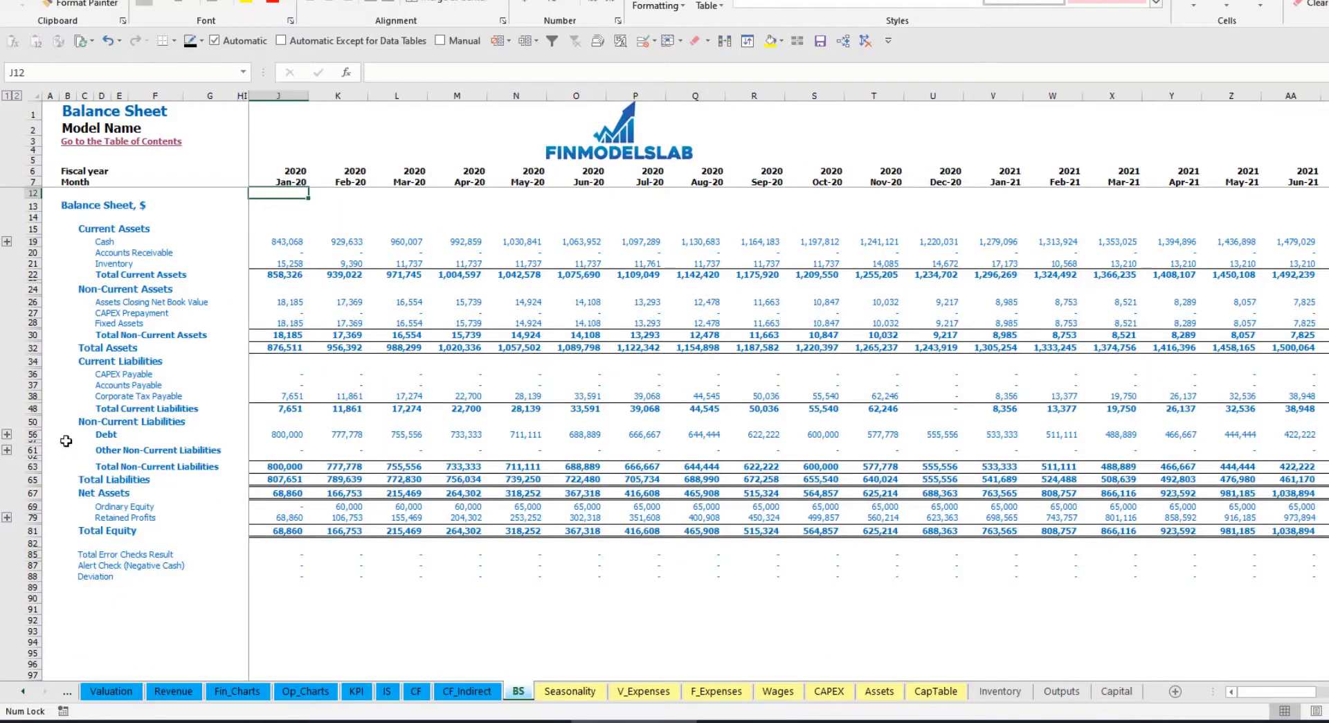
{"action": "left_click", "coordinate": [39, 510]}
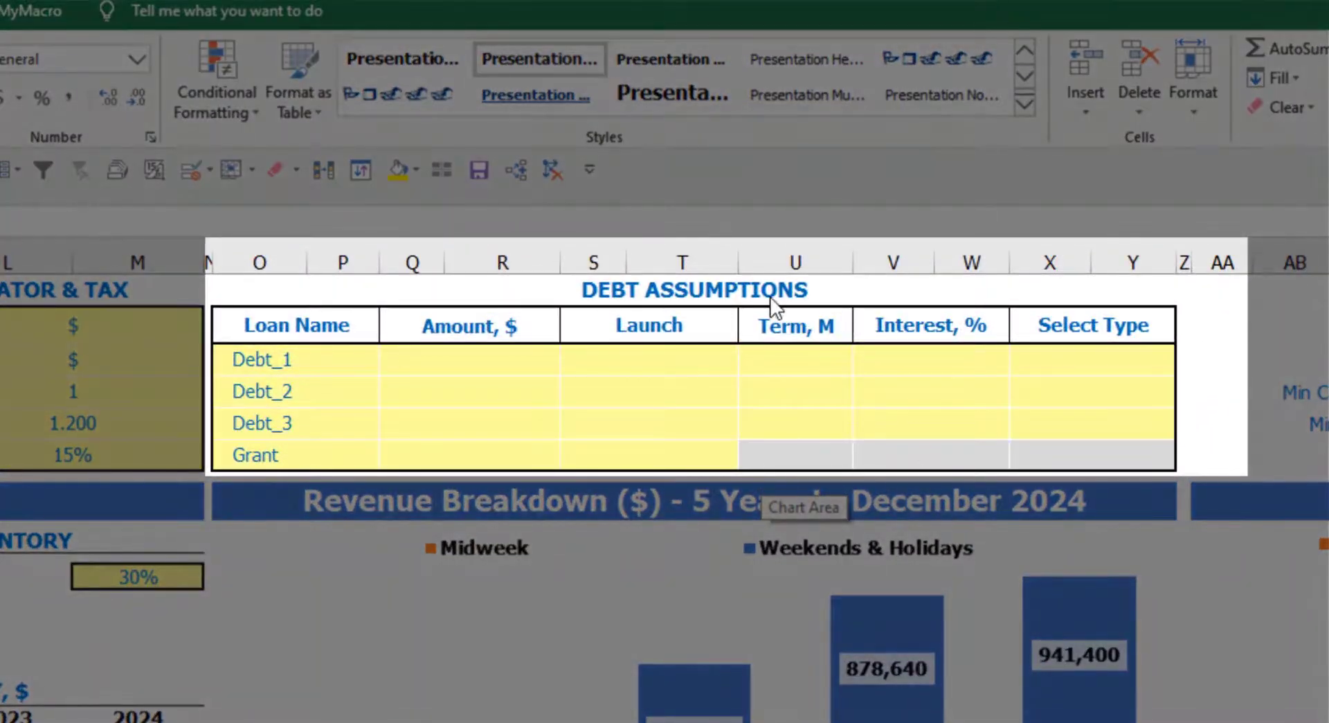
In the debt assumptions, try the Annuity repayment type for Debt_1 and switch it to Usual.
{"action": "left_click", "coordinate": [770, 290]}
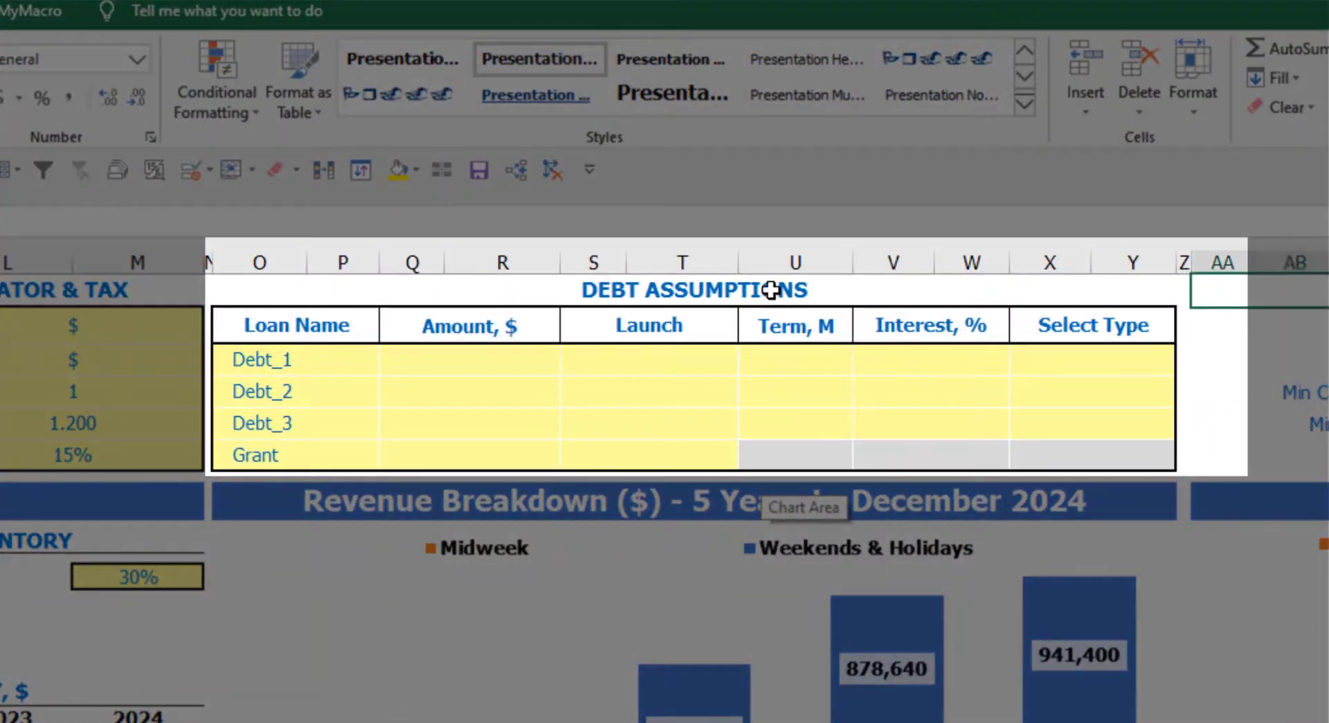
{"action": "left_click", "coordinate": [771, 290]}
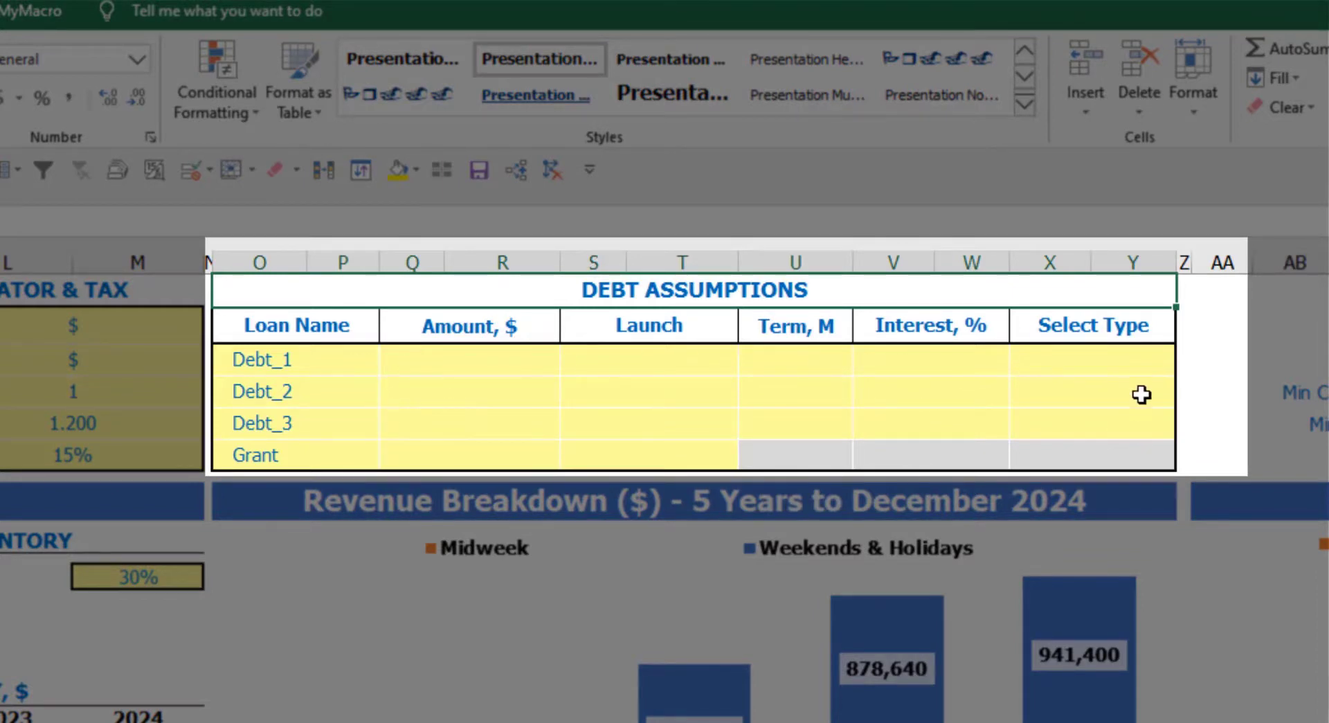
{"action": "left_click", "coordinate": [1168, 354]}
{"action": "left_click", "coordinate": [1186, 363]}
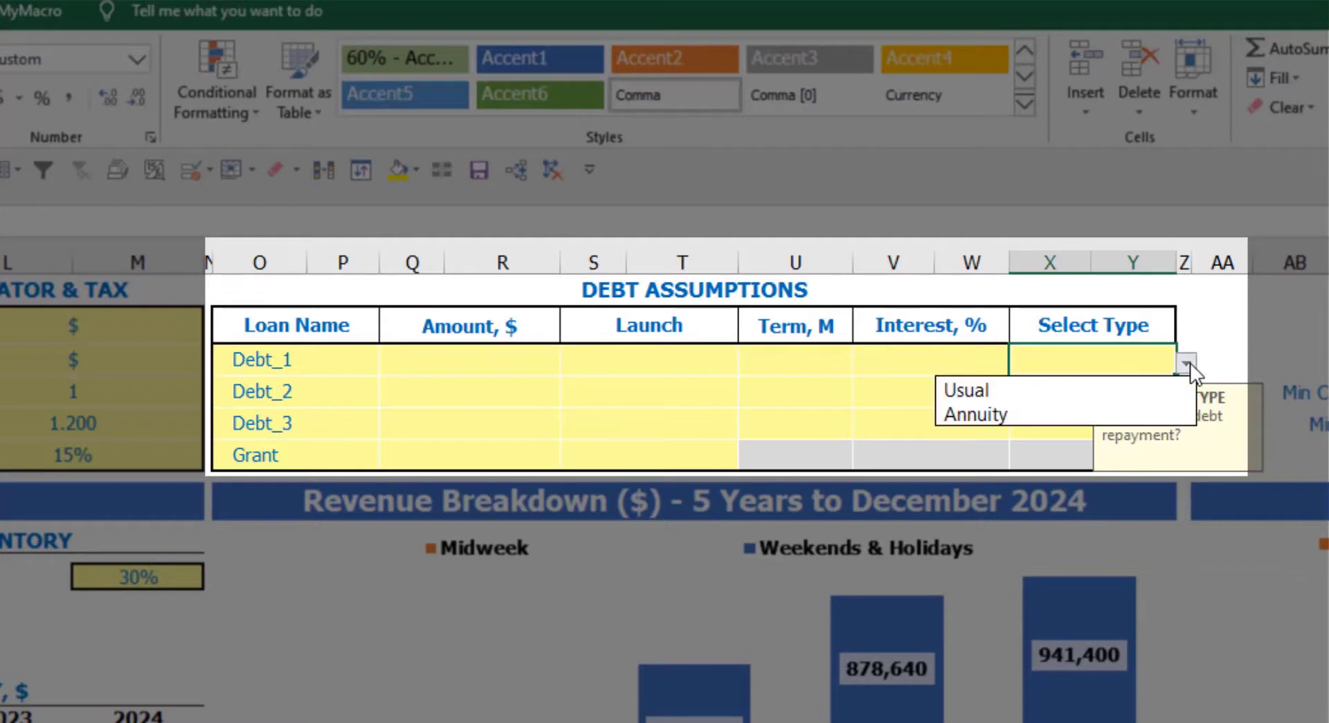
{"action": "left_click", "coordinate": [1154, 407]}
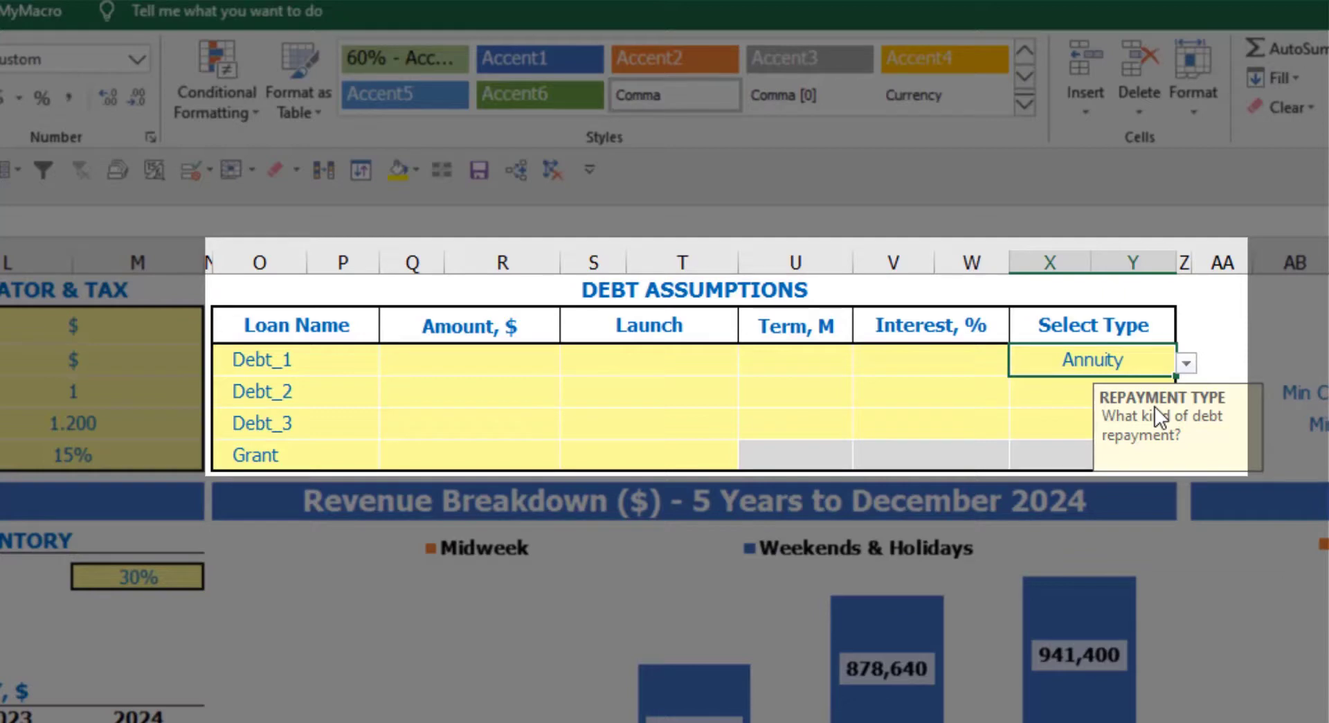
{"action": "left_click", "coordinate": [1186, 363]}
{"action": "left_click", "coordinate": [1141, 387]}
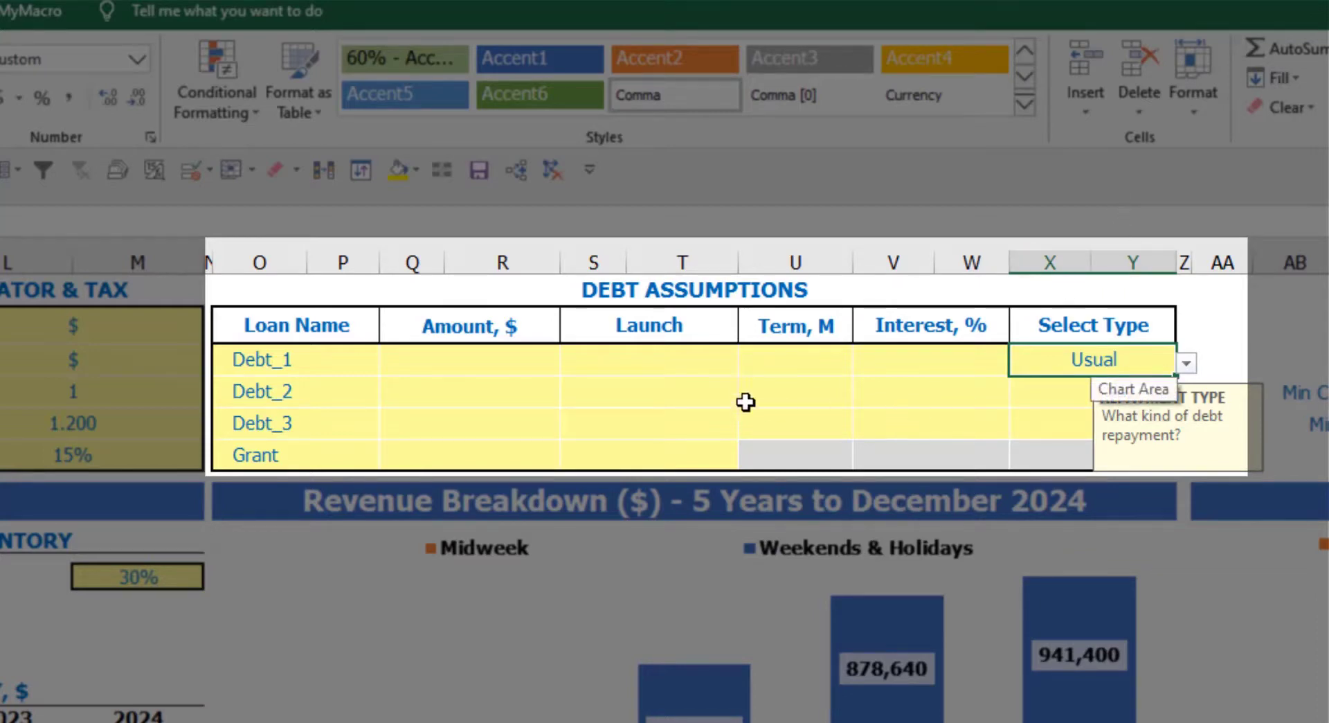
Set Debt_1's amount to 1,000,000 and its launch date to Feb-20.
{"action": "left_click", "coordinate": [524, 361]}
{"action": "type", "text": "1,00"}
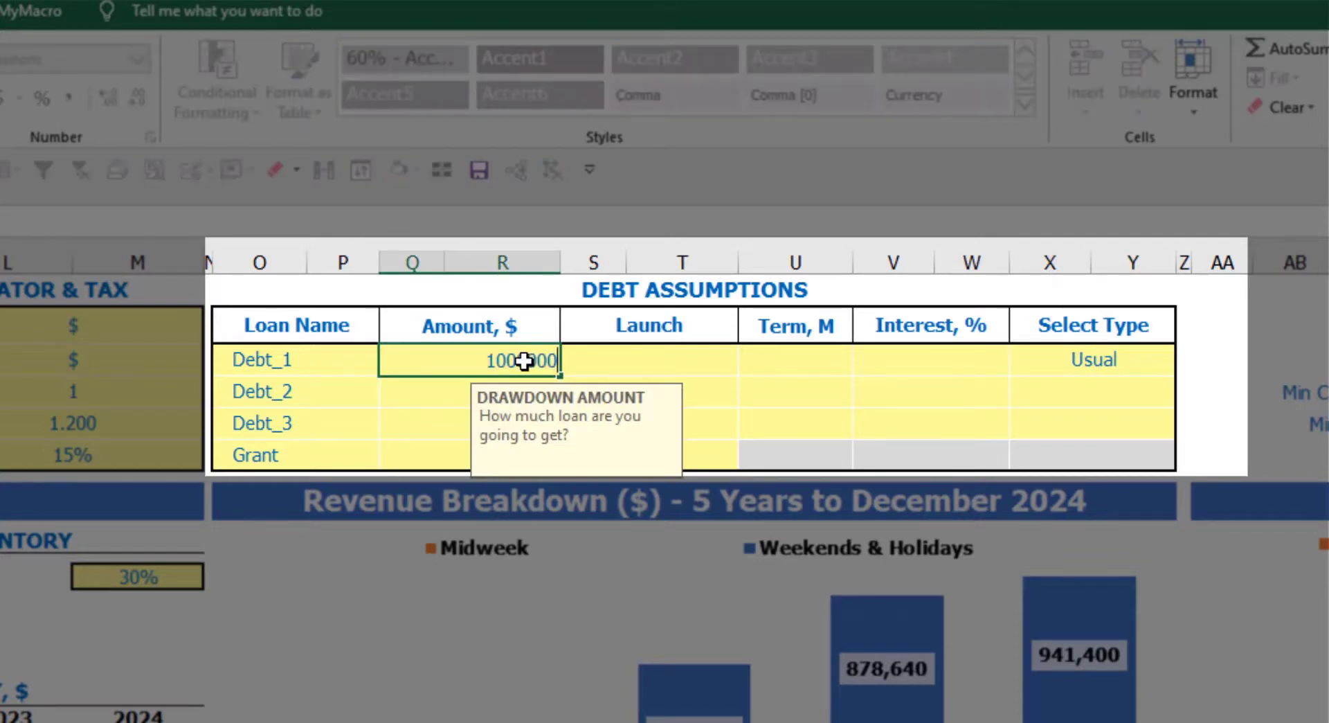
{"action": "type", "text": "0,000"}
{"action": "key", "text": "Return"}
{"action": "left_click", "coordinate": [730, 356]}
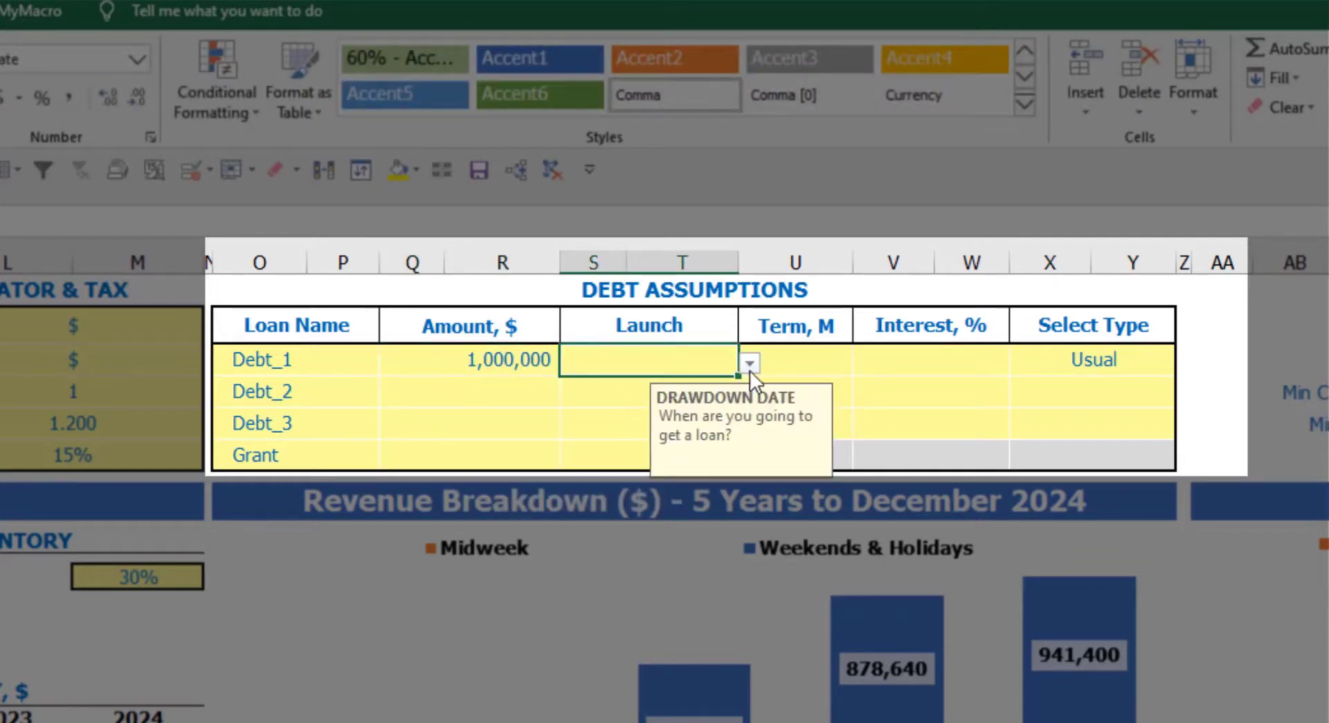
{"action": "left_click", "coordinate": [750, 365]}
{"action": "left_click", "coordinate": [691, 416]}
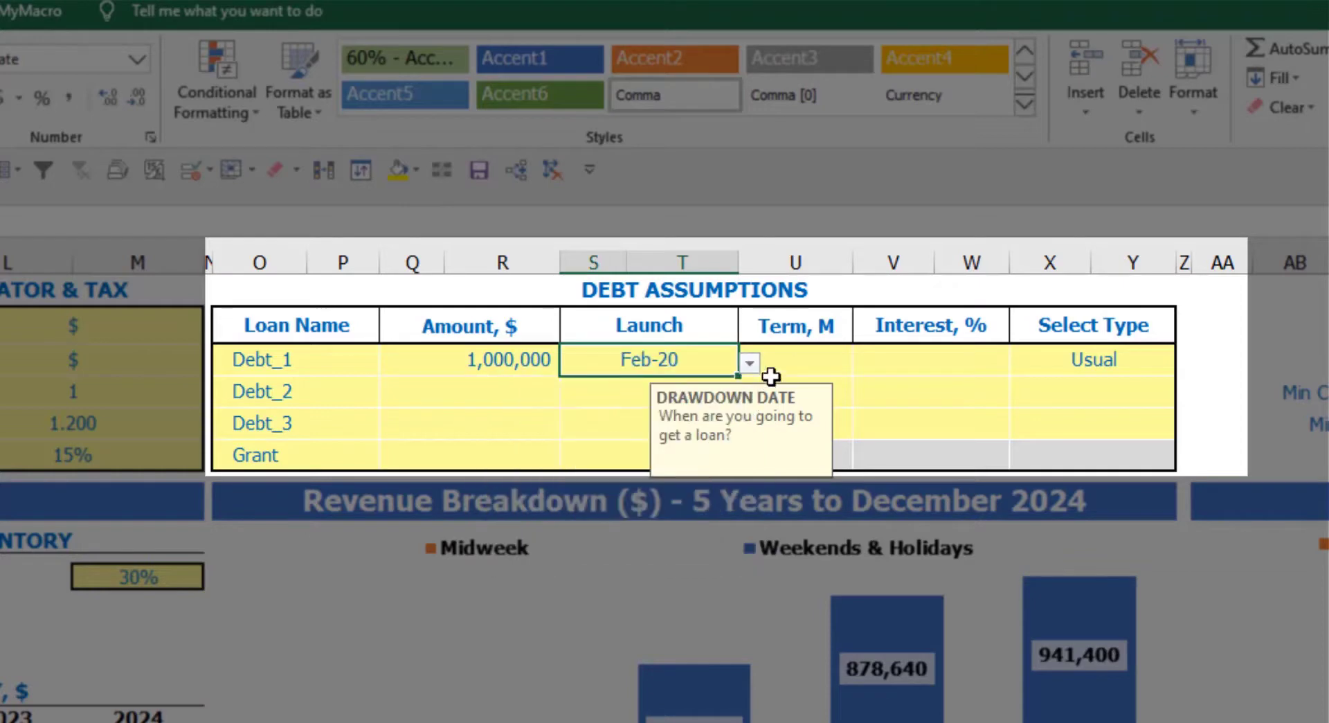
Set Debt_1's term to 60 months and its interest rate to 5%.
{"action": "left_click", "coordinate": [799, 351]}
{"action": "type", "text": "60"}
{"action": "key", "text": "Return"}
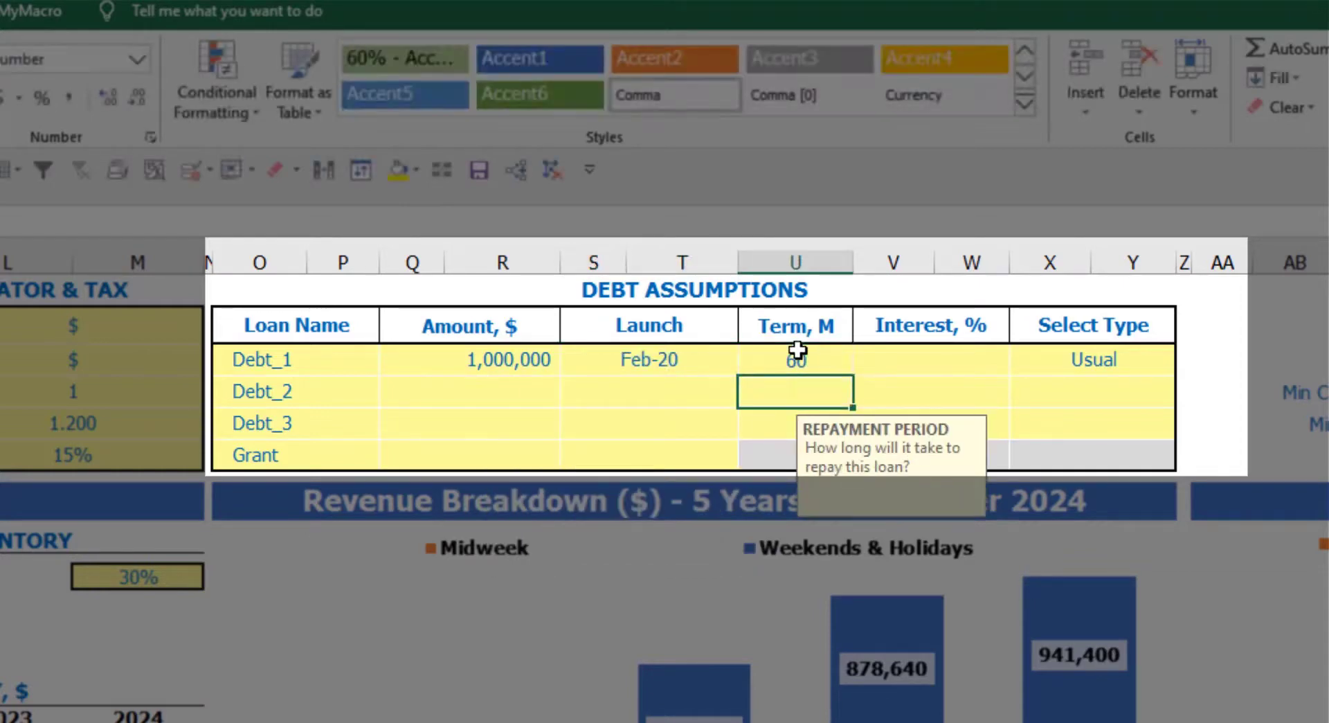
{"action": "left_click", "coordinate": [875, 357]}
{"action": "type", "text": "5"}
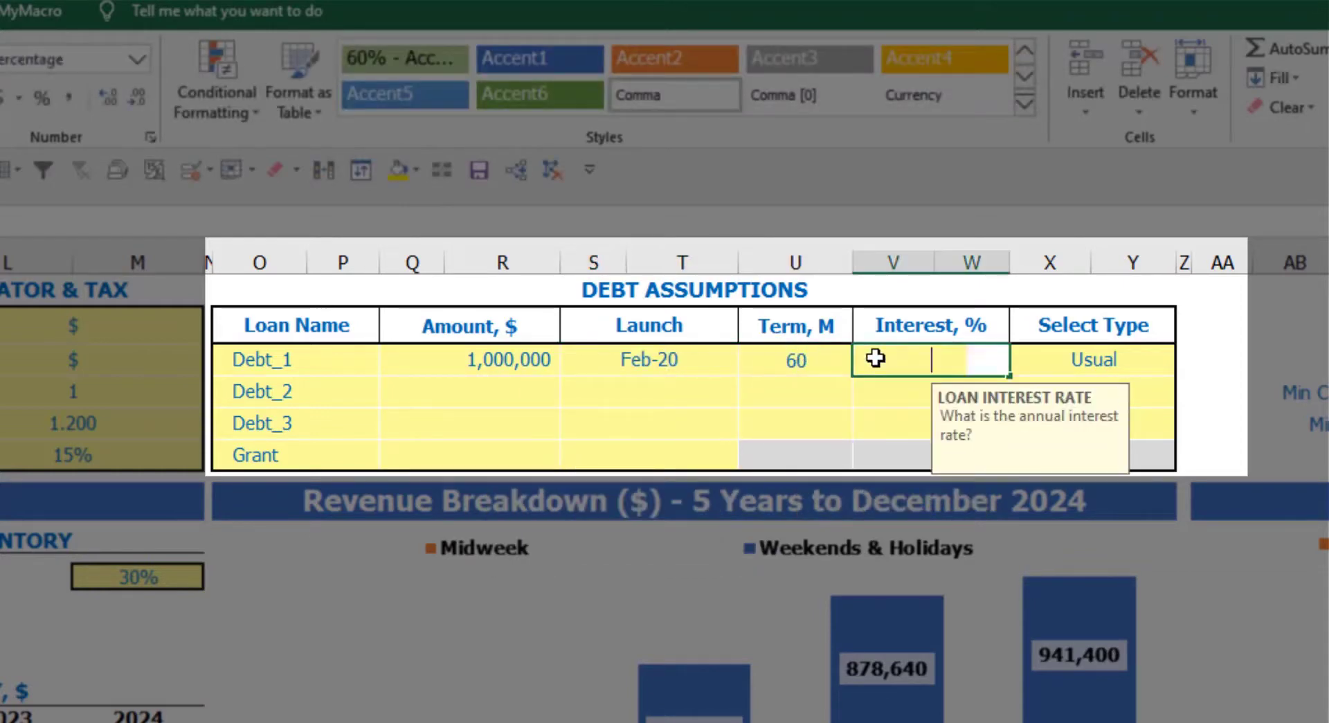
{"action": "key", "text": "Return"}
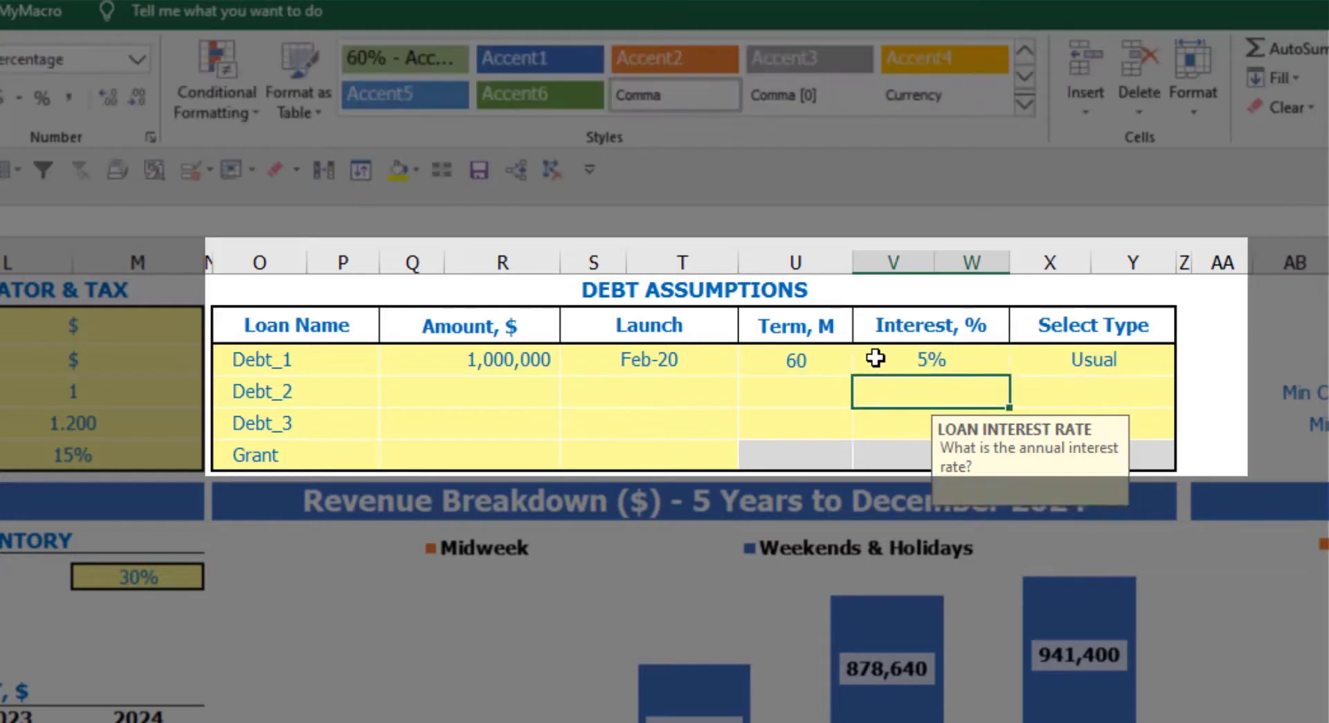
Set the Grant's amount to 500,000 and its launch date to Mar-20 in the debt assumptions.
{"action": "left_click", "coordinate": [490, 459]}
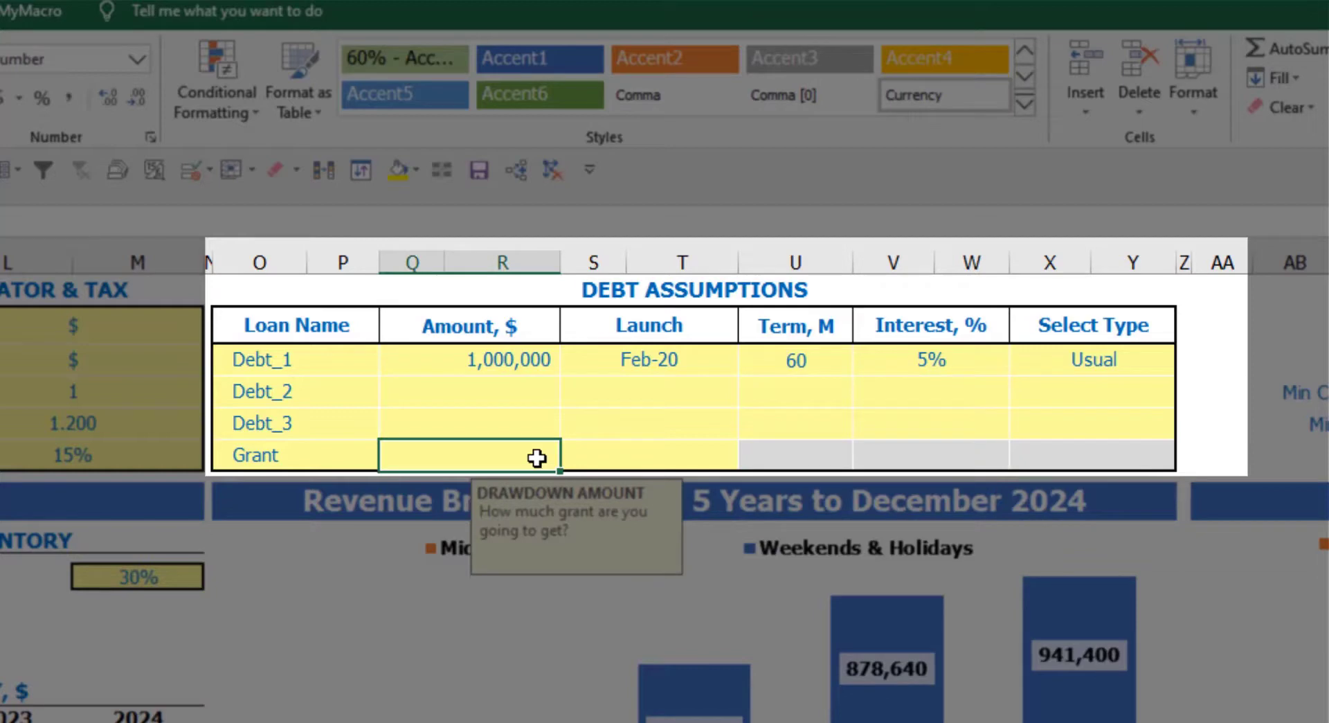
{"action": "type", "text": "500000"}
{"action": "key", "text": "Return"}
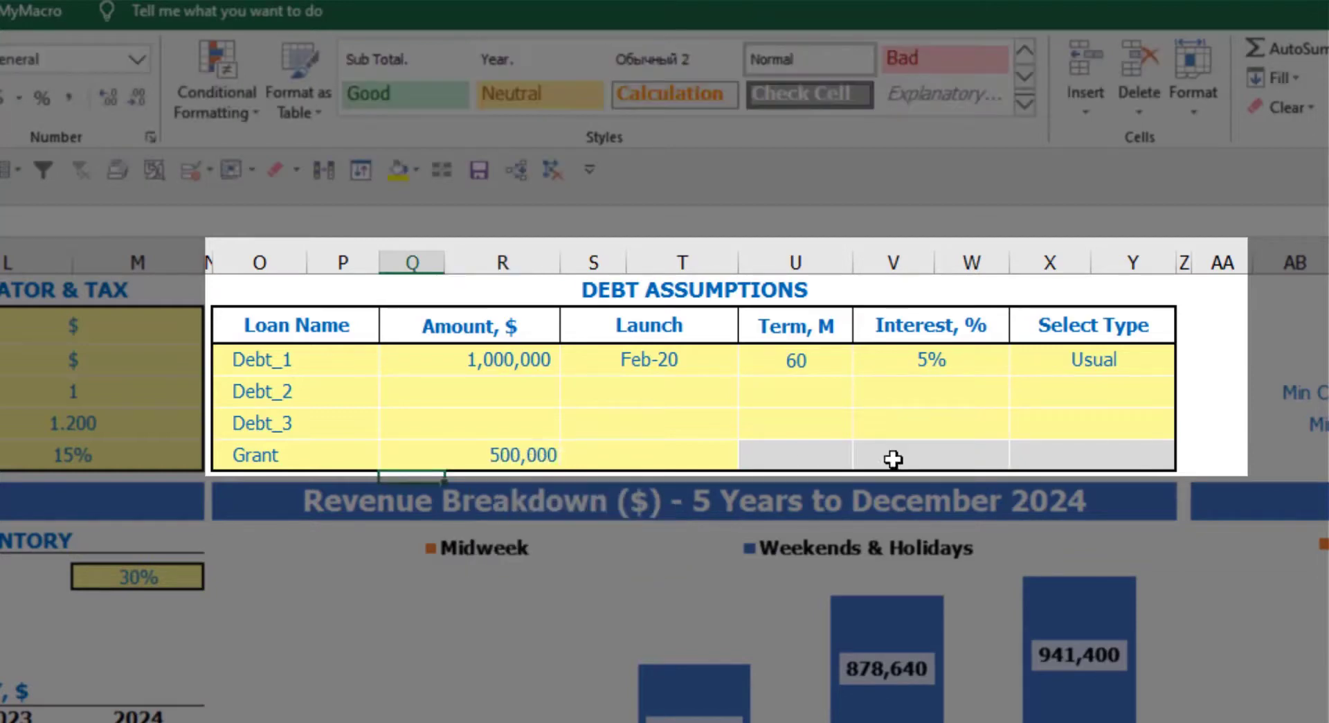
{"action": "left_click", "coordinate": [683, 459]}
{"action": "left_click", "coordinate": [750, 458]}
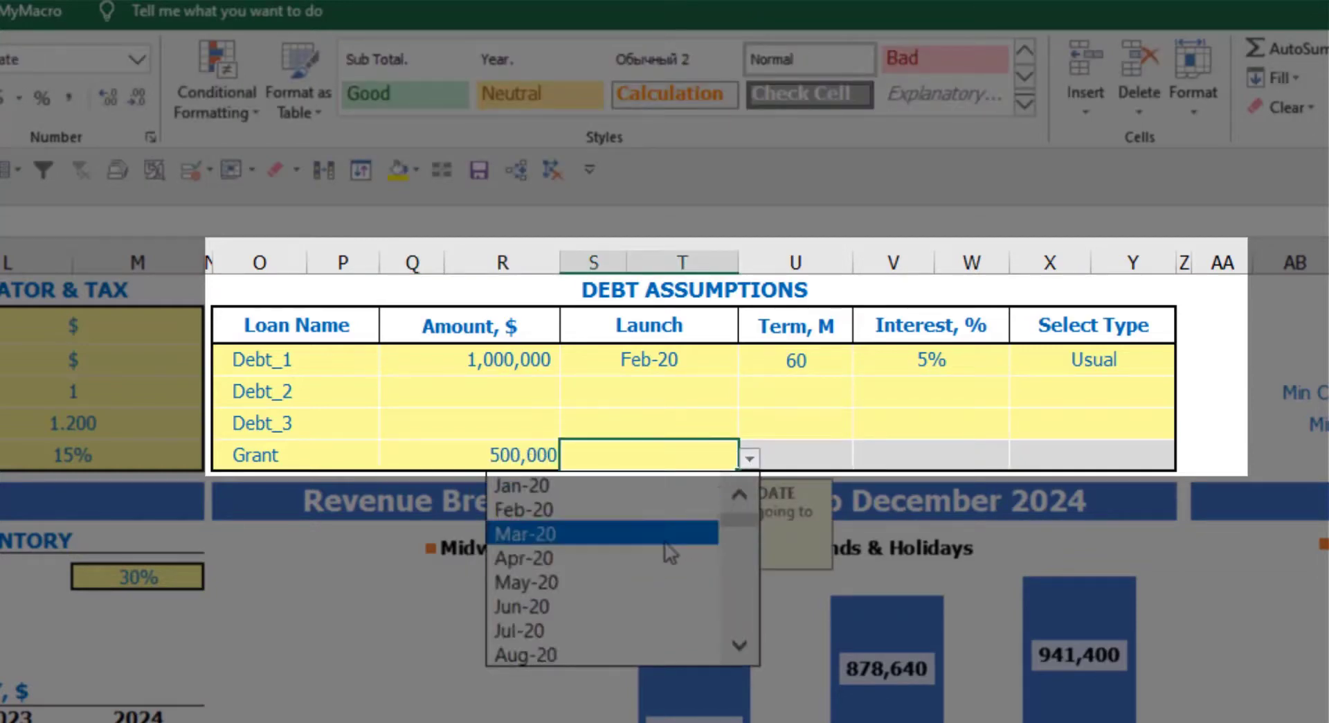
{"action": "left_click", "coordinate": [671, 536]}
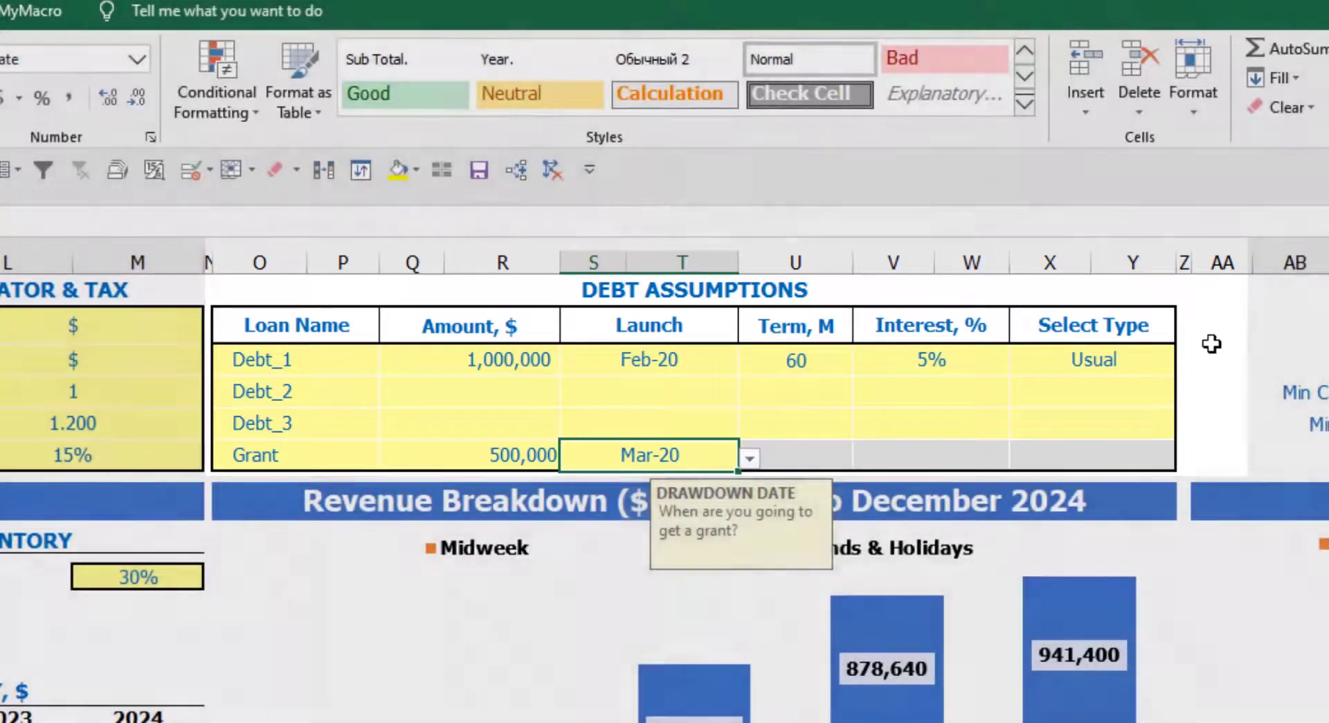
{"action": "left_click", "coordinate": [1212, 343]}
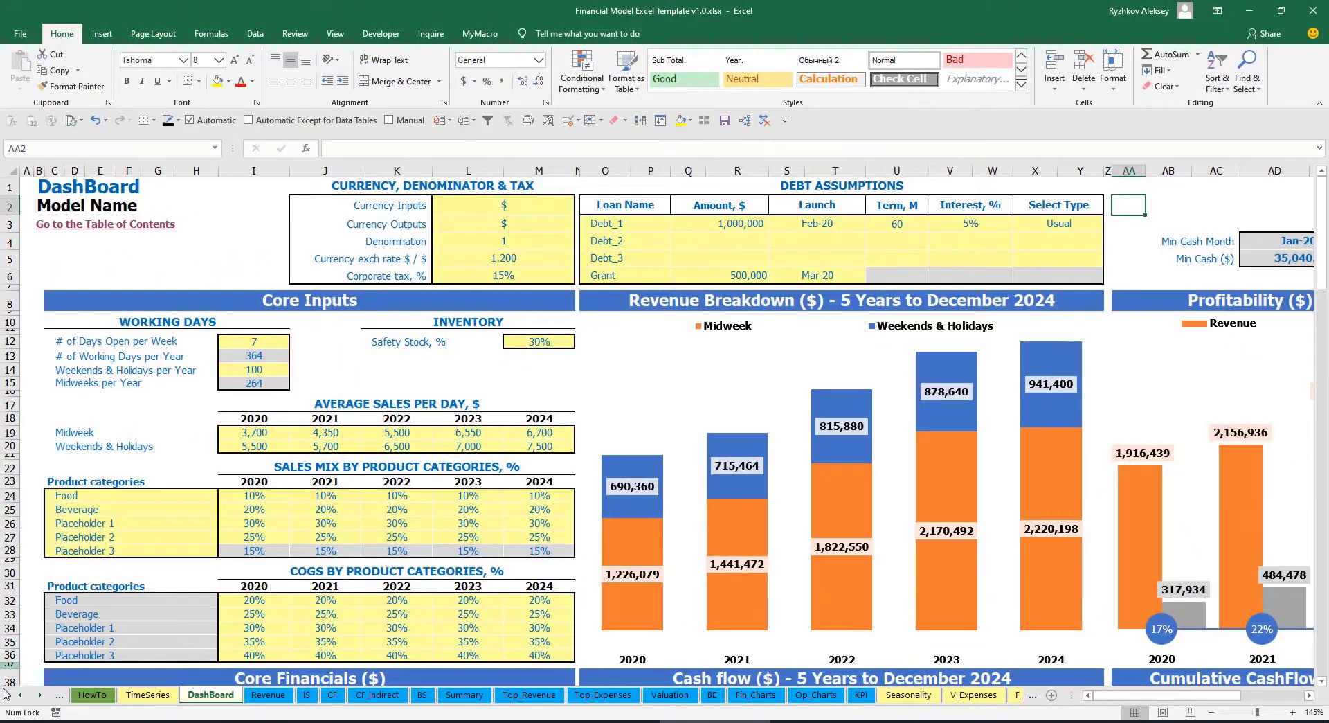
Review the Debt_1, Debt_2, Debt_3 and total debt schedules on the capital calculation sheet.
{"action": "left_click_drag", "start_coordinate": [39, 696], "coordinate": [39, 697]}
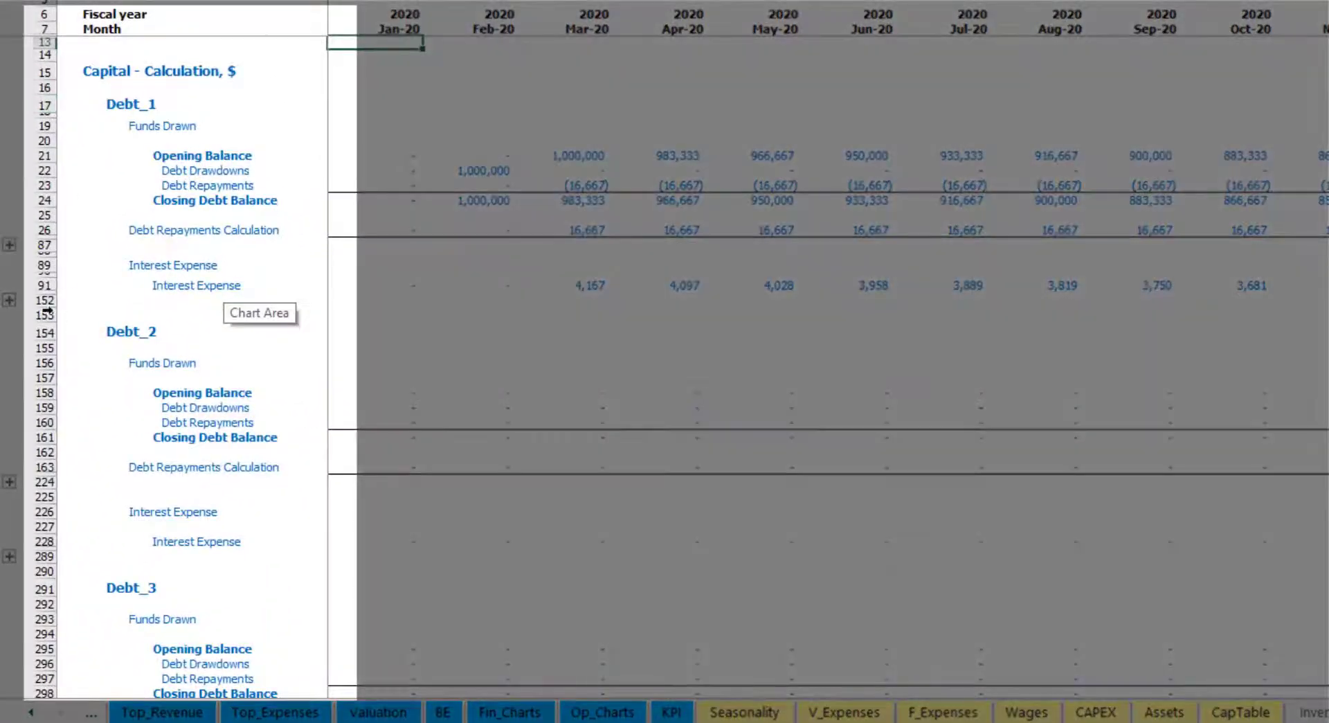
{"action": "scroll", "coordinate": [43, 323], "scroll_direction": "down", "scroll_amount": 5}
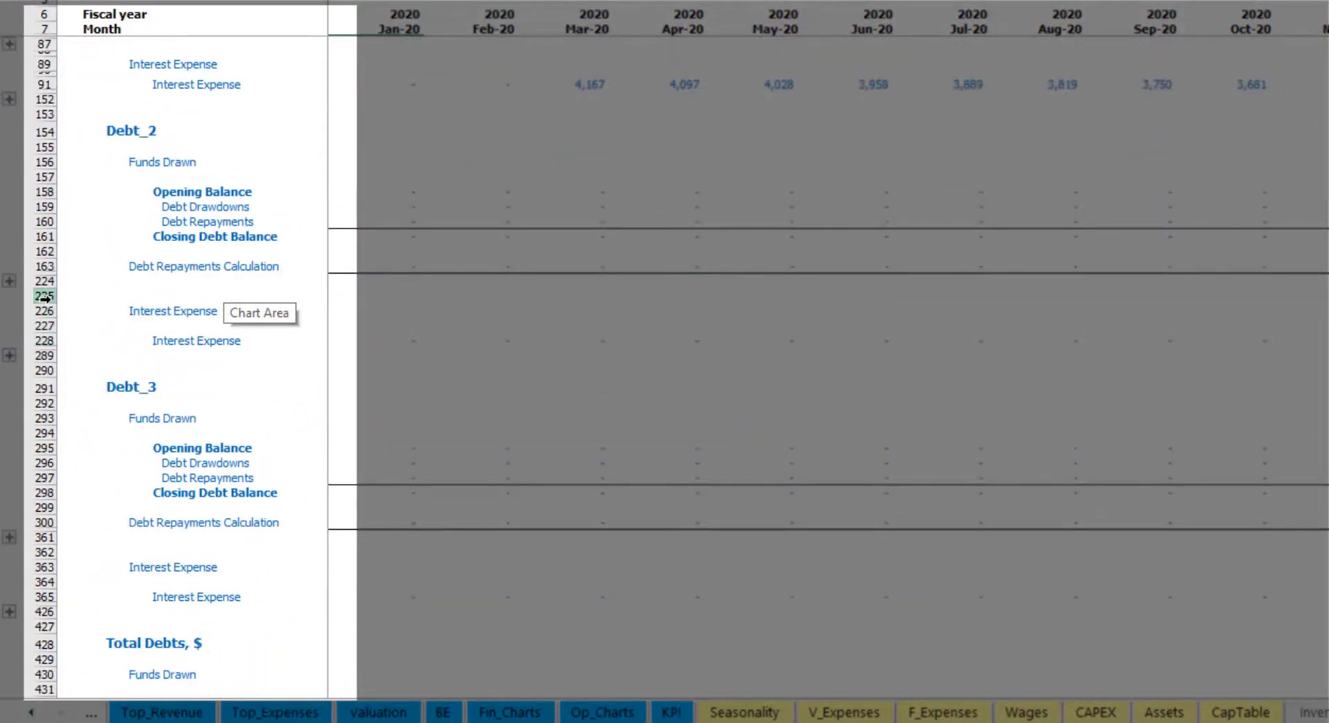
{"action": "scroll", "coordinate": [43, 322], "scroll_direction": "down", "scroll_amount": 5}
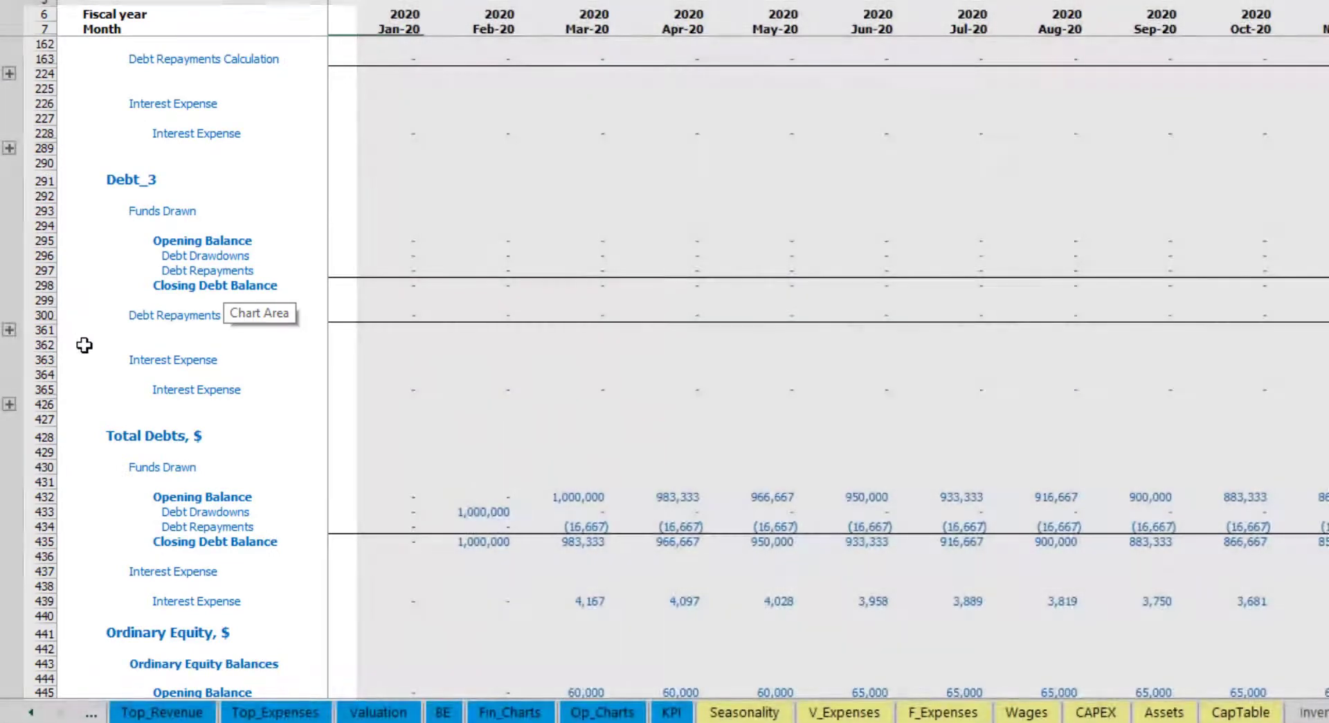
{"action": "scroll", "coordinate": [74, 321], "scroll_direction": "up", "scroll_amount": 5}
{"action": "scroll", "coordinate": [135, 332], "scroll_direction": "up", "scroll_amount": 4}
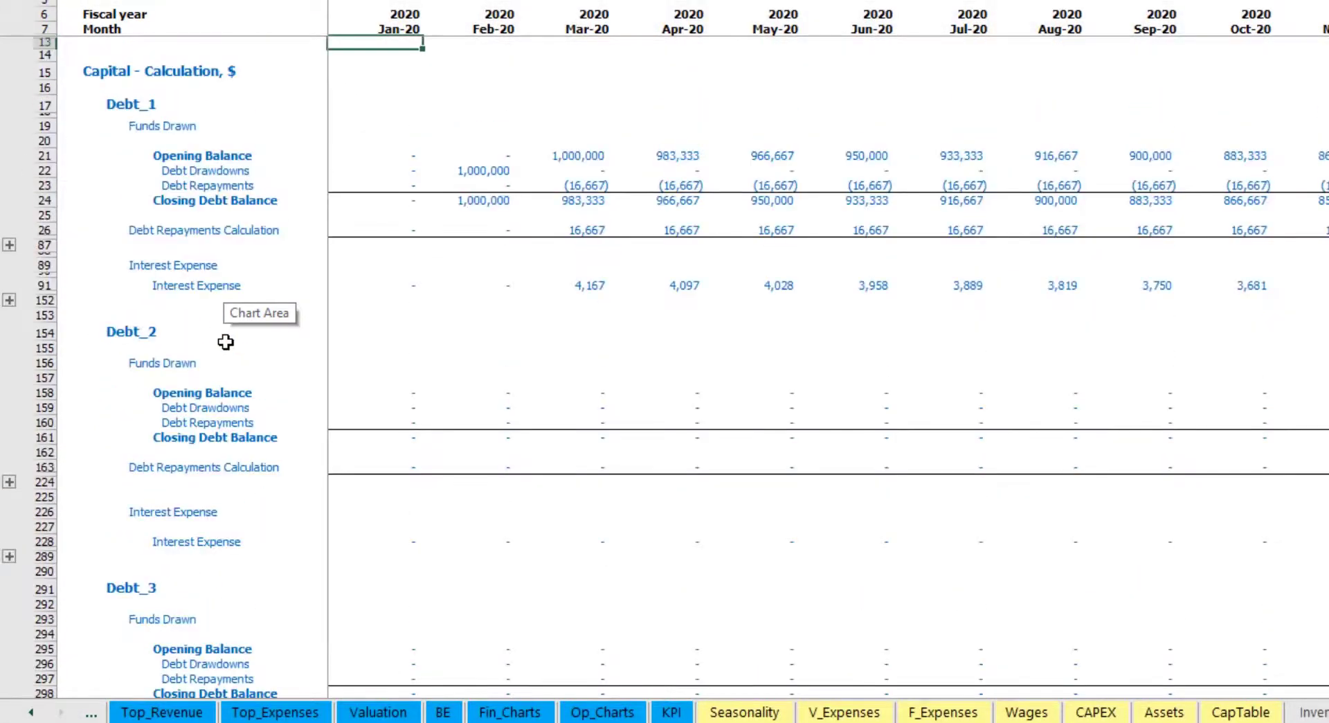
Check the monthly interest expense row in the income statement.
{"action": "left_click", "coordinate": [31, 712]}
{"action": "left_click", "coordinate": [32, 711]}
{"action": "left_click", "coordinate": [31, 712]}
{"action": "left_click", "coordinate": [31, 712]}
{"action": "left_click", "coordinate": [261, 711]}
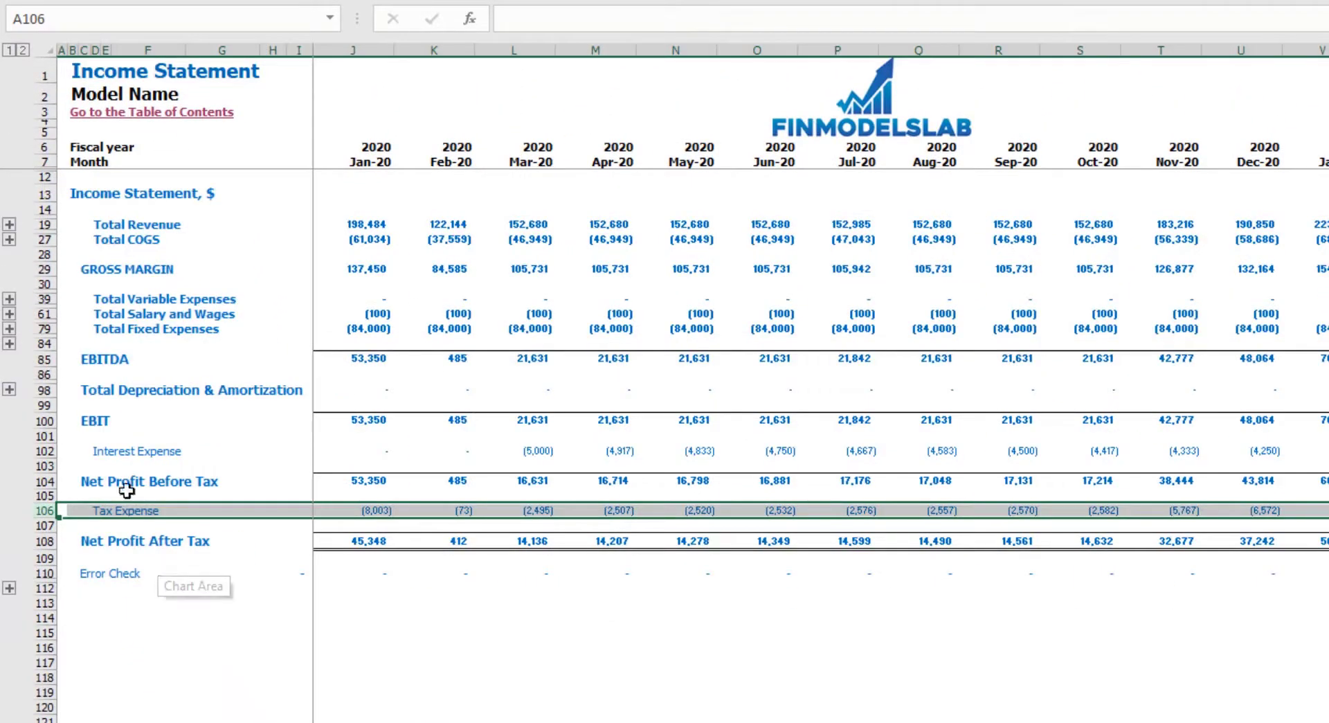
{"action": "left_click", "coordinate": [75, 455]}
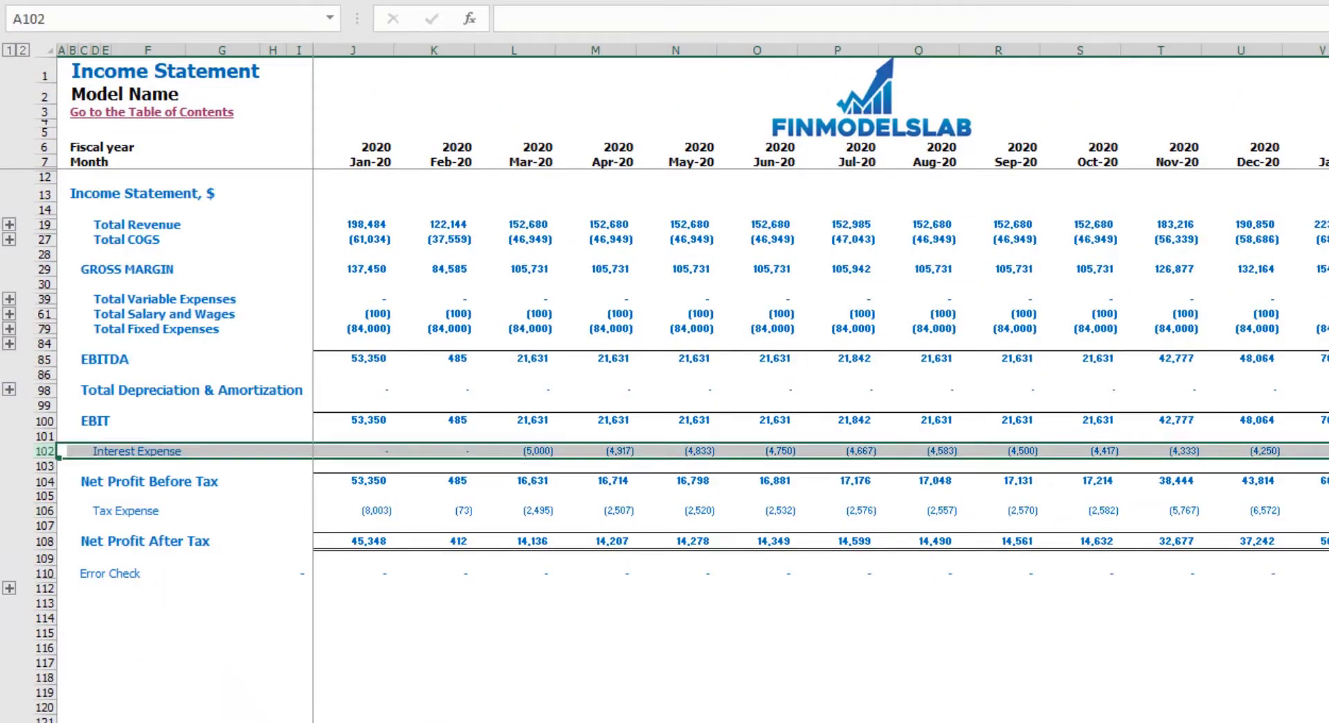
Check interest paid, debt drawdowns and debt repayments in the cash flow statement and the debt row in the balance sheet.
{"action": "key", "text": "ctrl+Page_Up"}
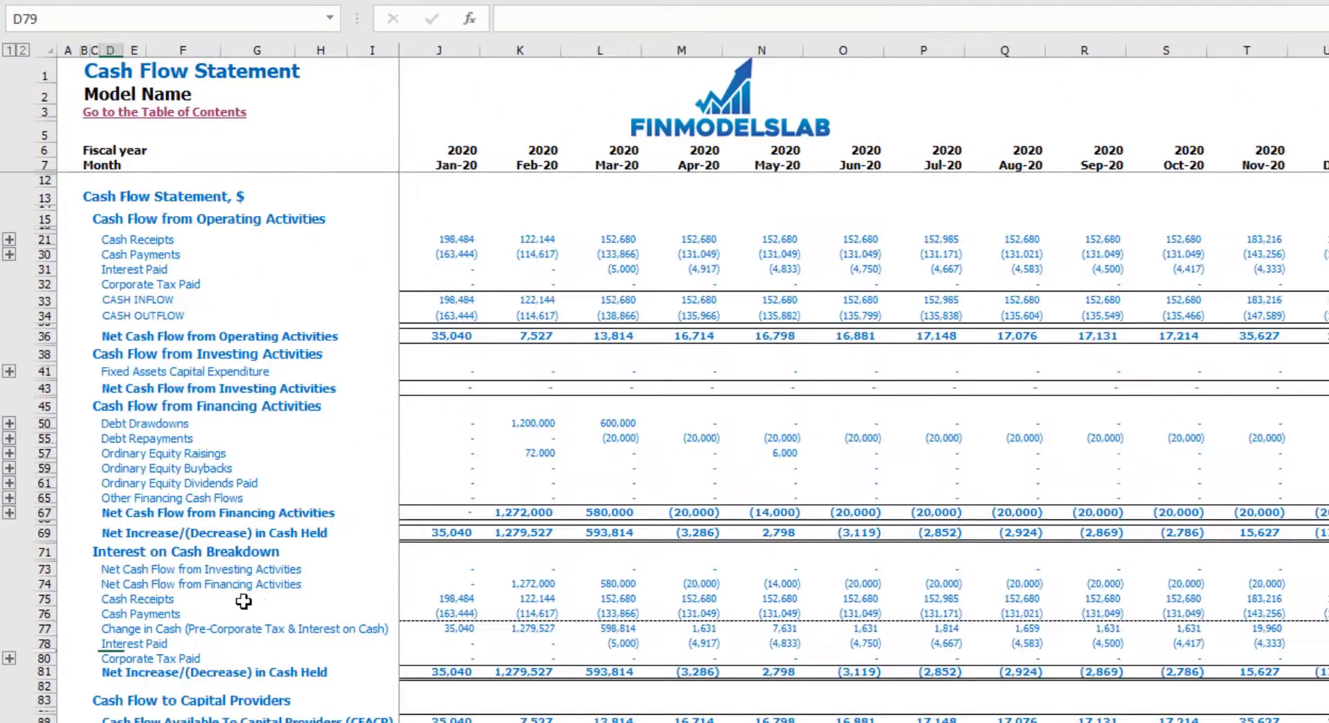
{"action": "left_click", "coordinate": [50, 272]}
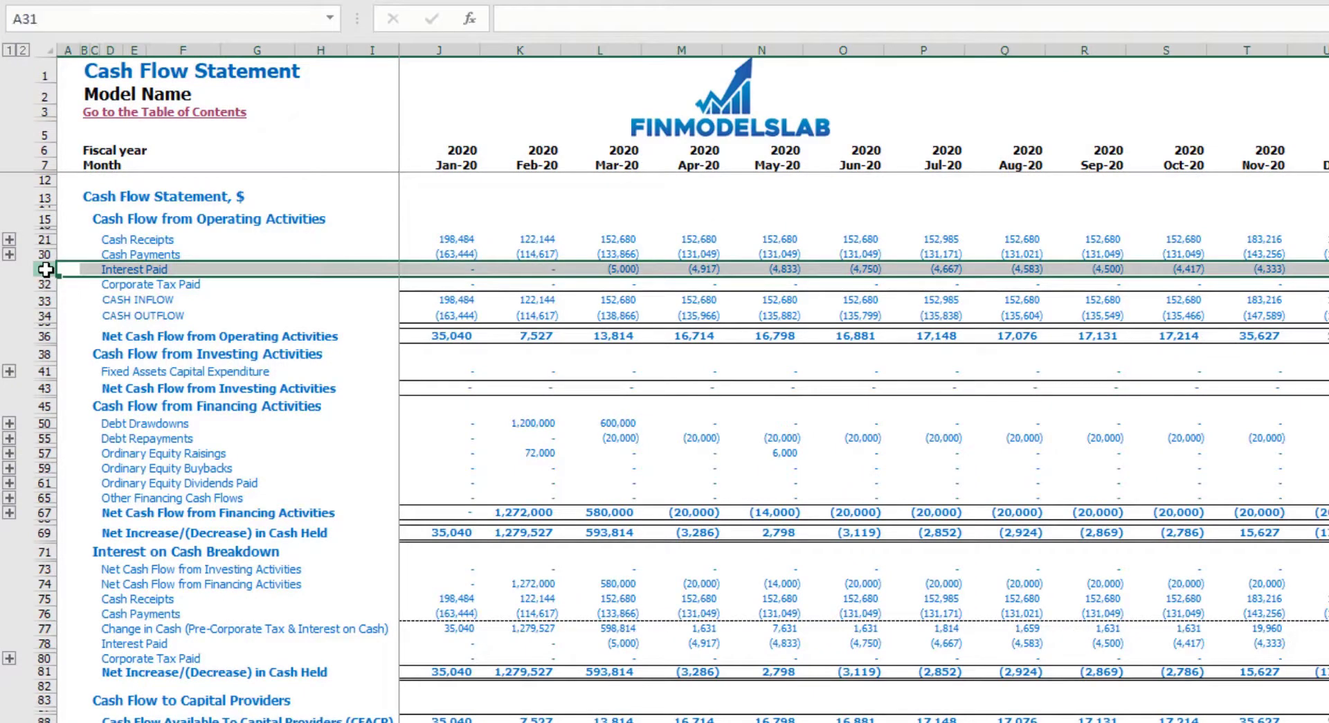
{"action": "left_click", "coordinate": [46, 424]}
{"action": "left_click", "coordinate": [46, 438]}
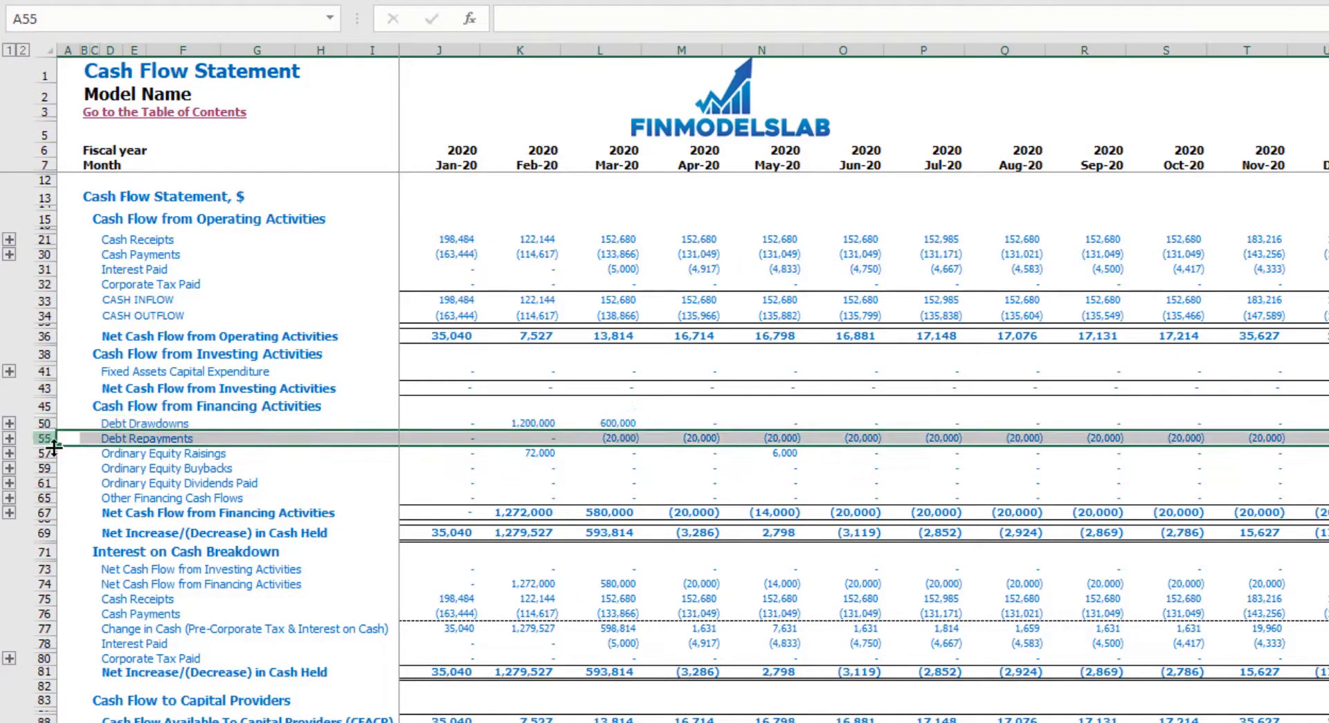
{"action": "key", "text": "ctrl+Page_Up"}
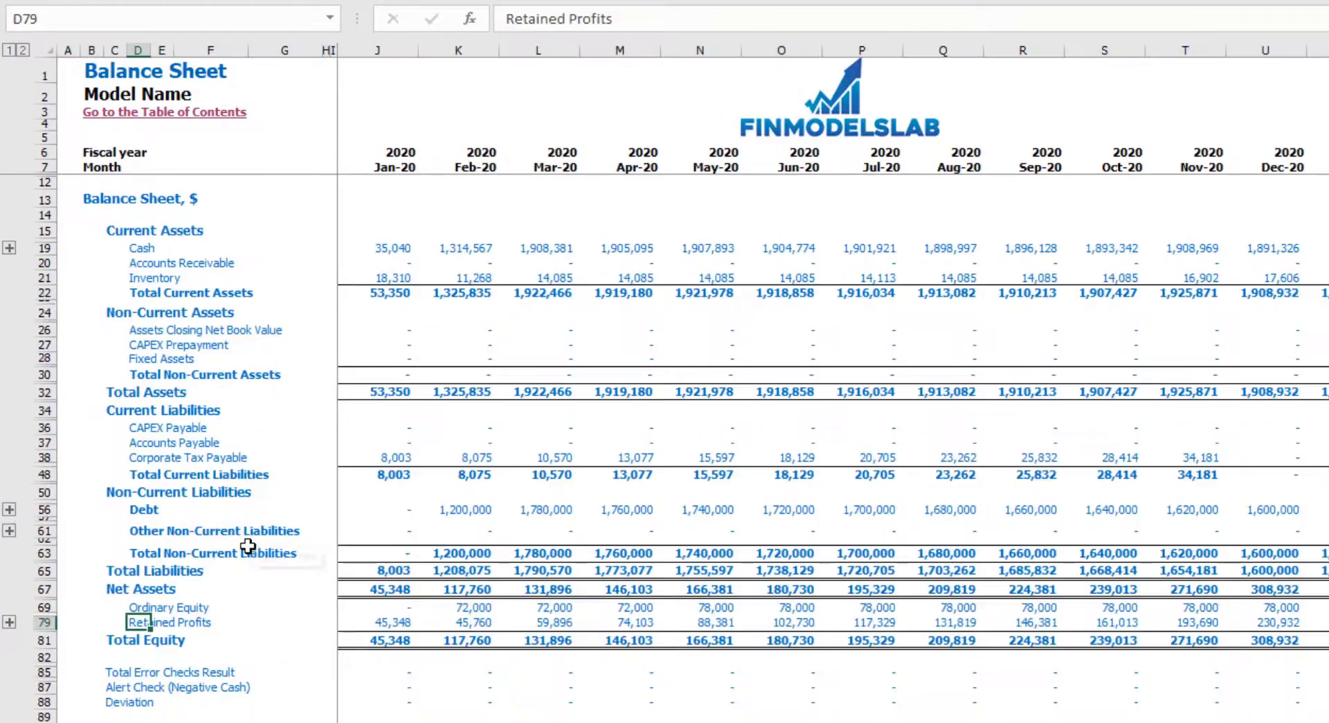
{"action": "left_click", "coordinate": [45, 509]}
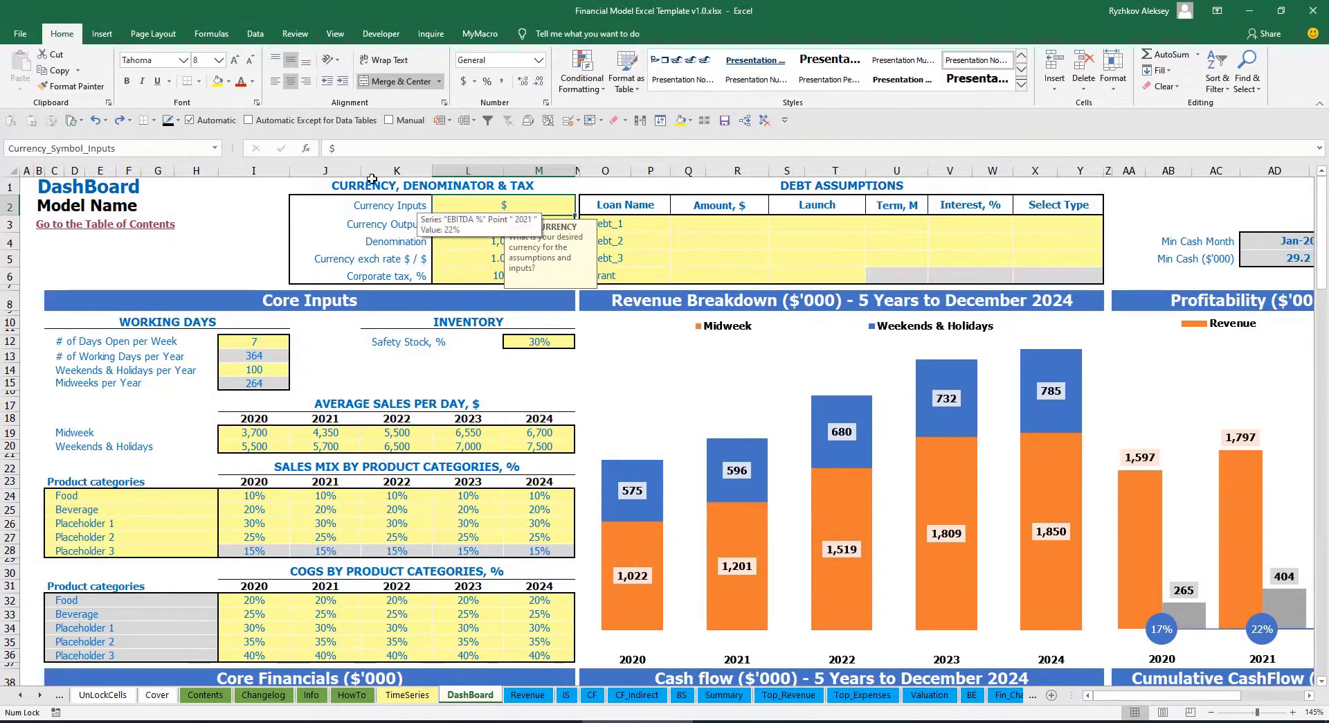
Set the dashboard's input currency to USD and its output currency to EUR.
{"action": "left_click", "coordinate": [237, 213]}
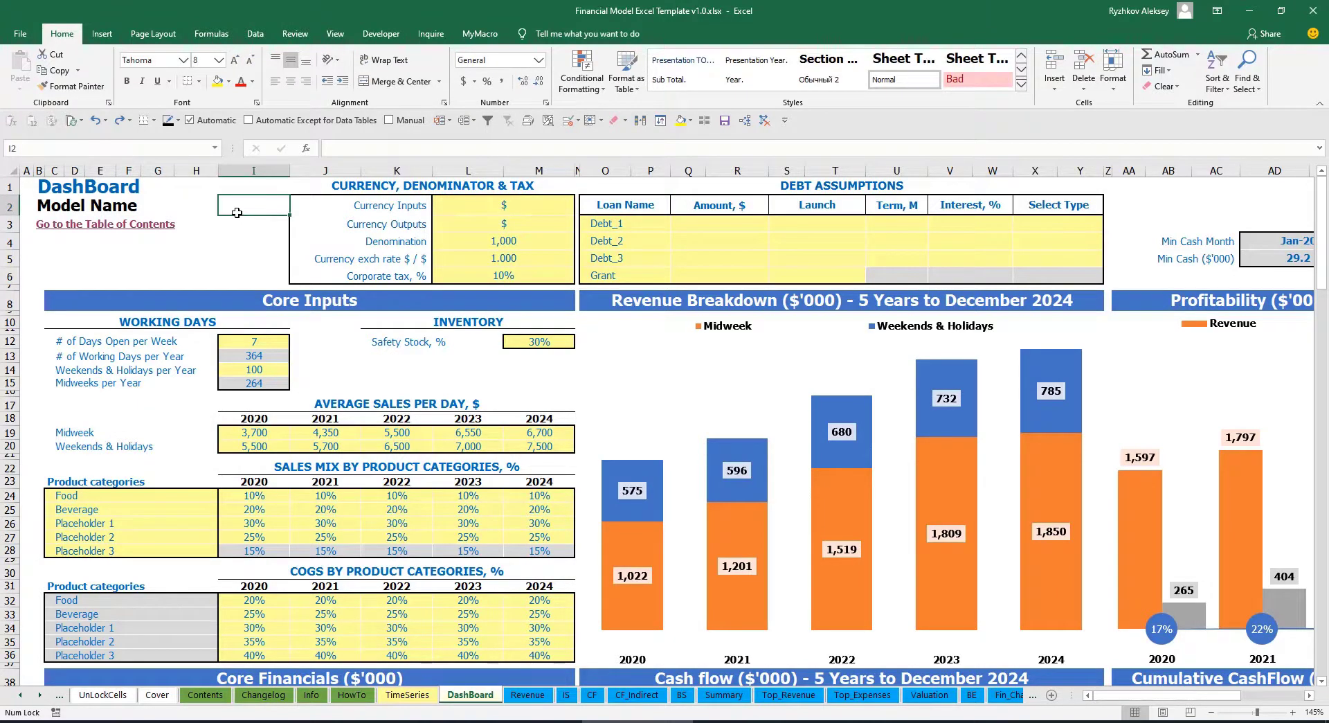
{"action": "left_click", "coordinate": [480, 213]}
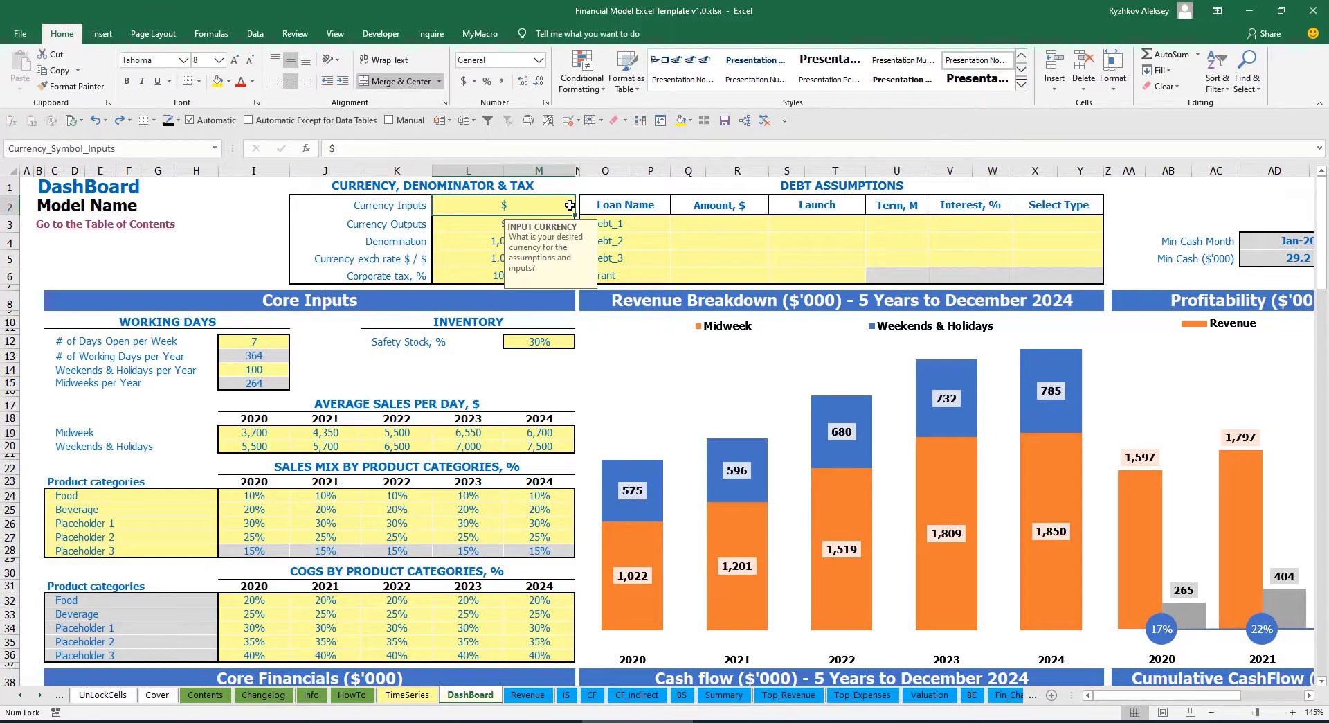
{"action": "left_click", "coordinate": [459, 225]}
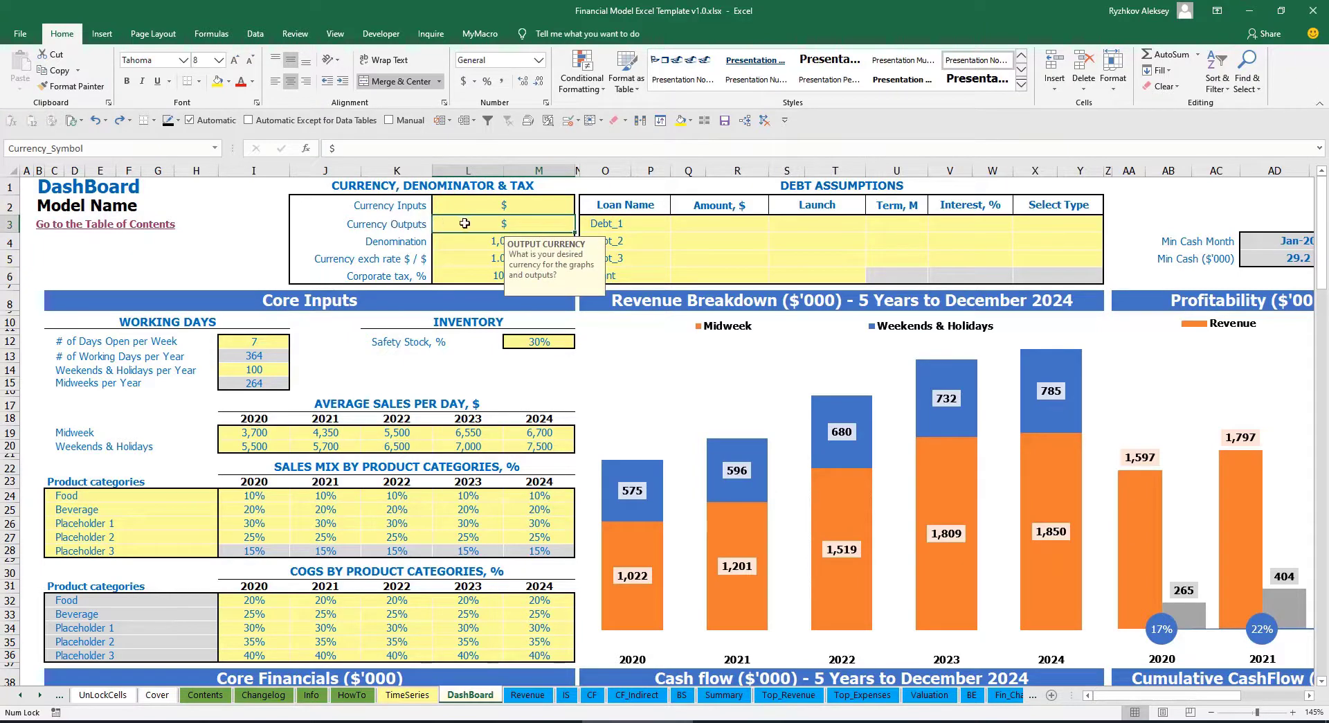
{"action": "left_click", "coordinate": [473, 208]}
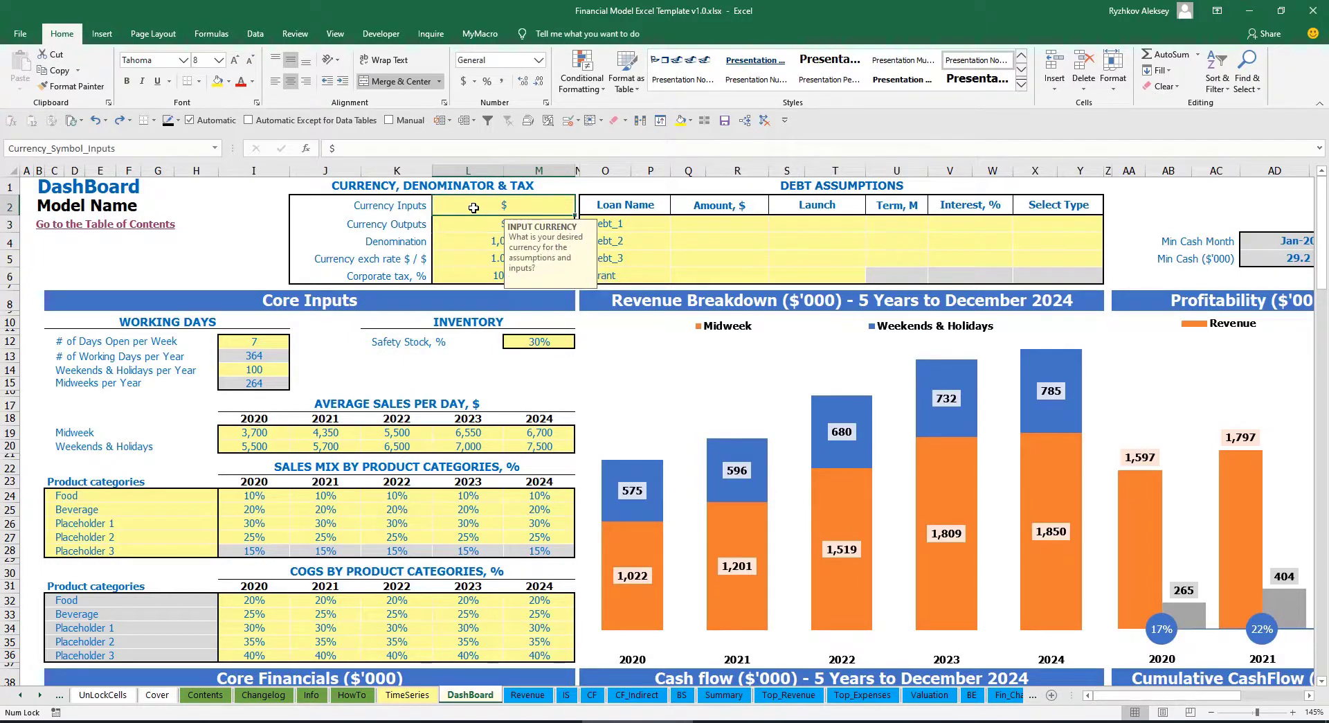
{"action": "left_click", "coordinate": [471, 224]}
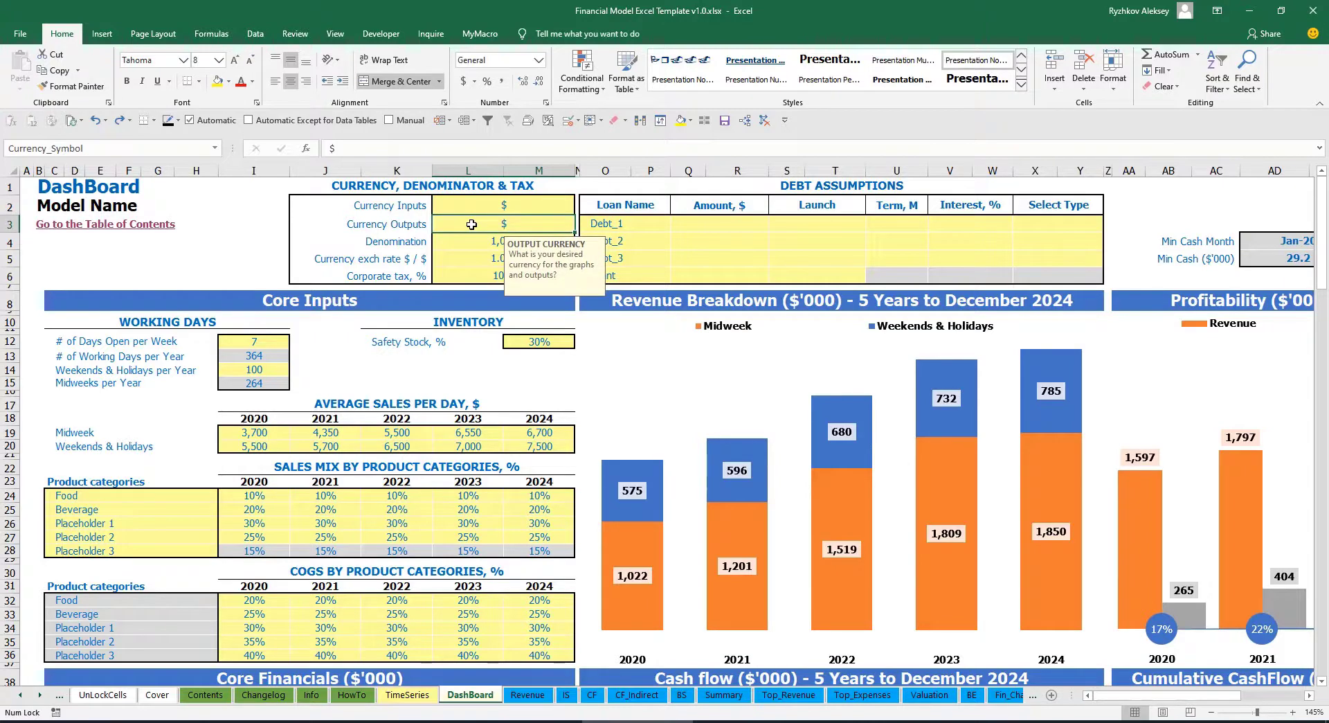
{"action": "left_click", "coordinate": [489, 206]}
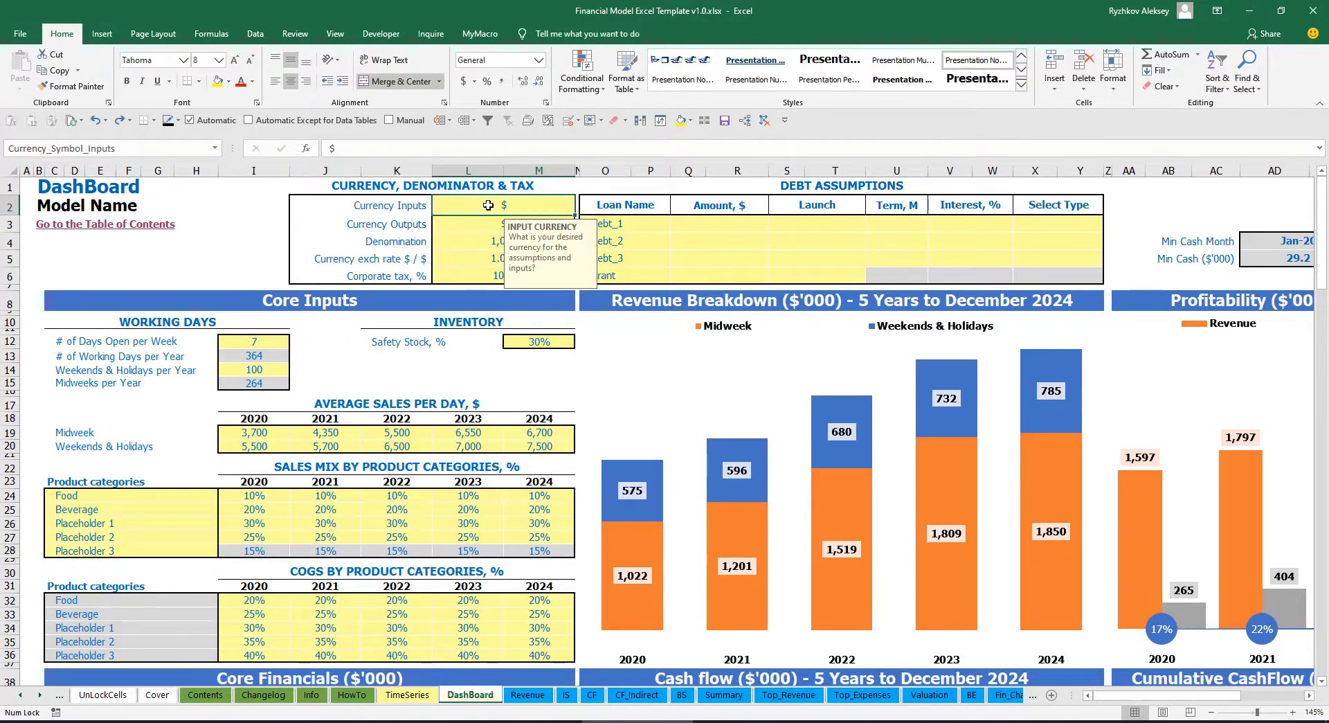
{"action": "type", "text": "USD"}
{"action": "key", "text": "Return"}
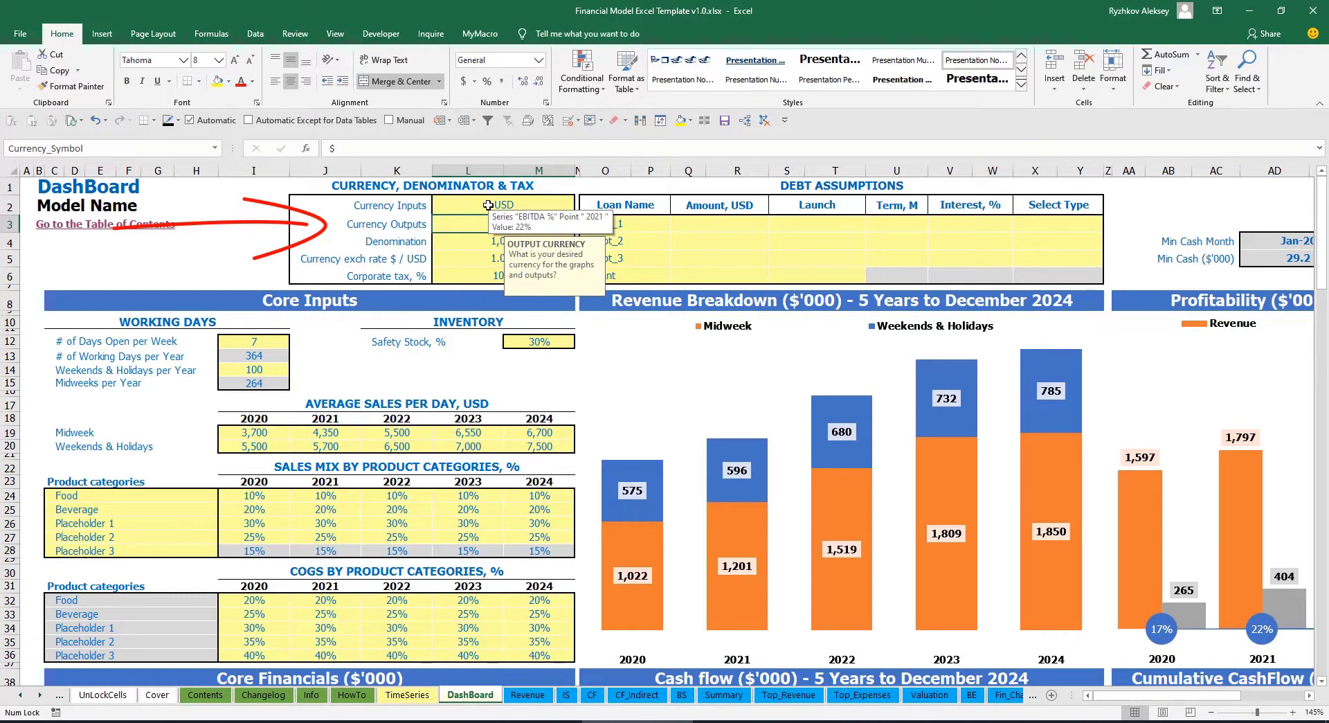
{"action": "type", "text": "EUR"}
{"action": "key", "text": "Return"}
{"action": "key", "text": "Return"}
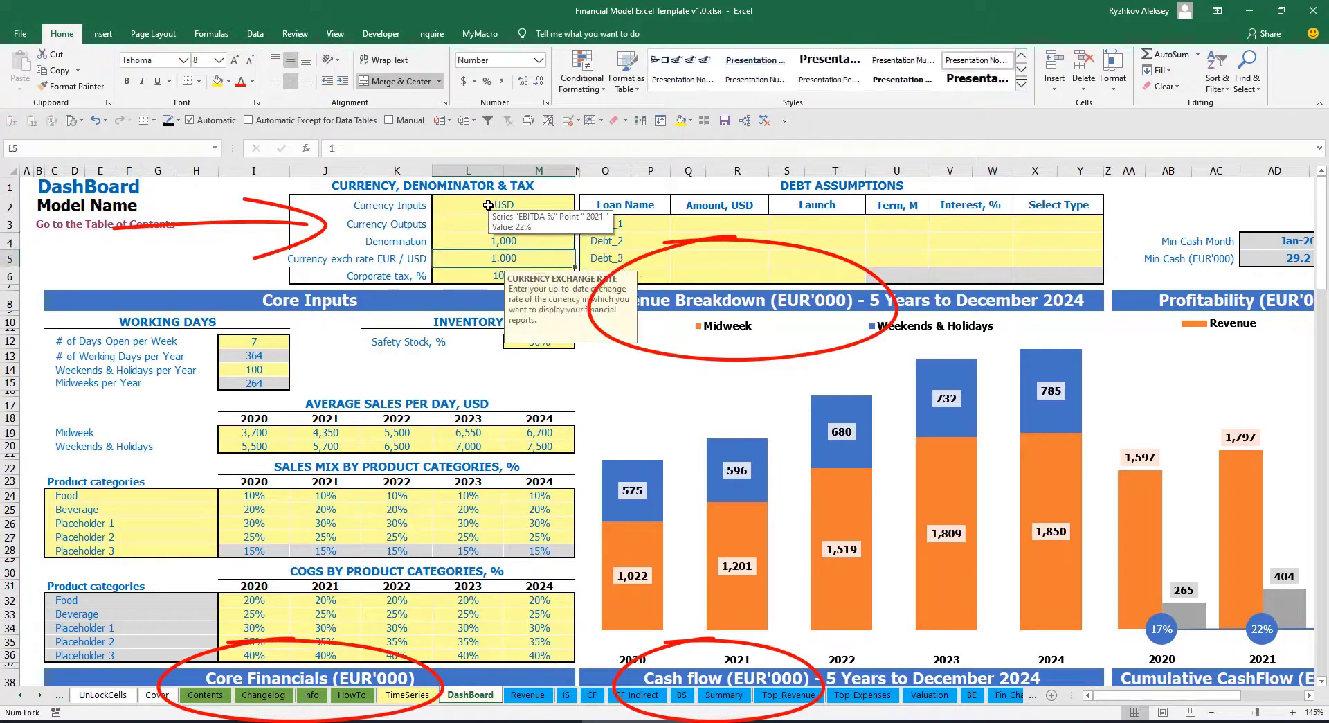
Set the EUR / USD currency exchange rate to 1.2.
{"action": "left_click", "coordinate": [264, 231]}
{"action": "left_click", "coordinate": [486, 258]}
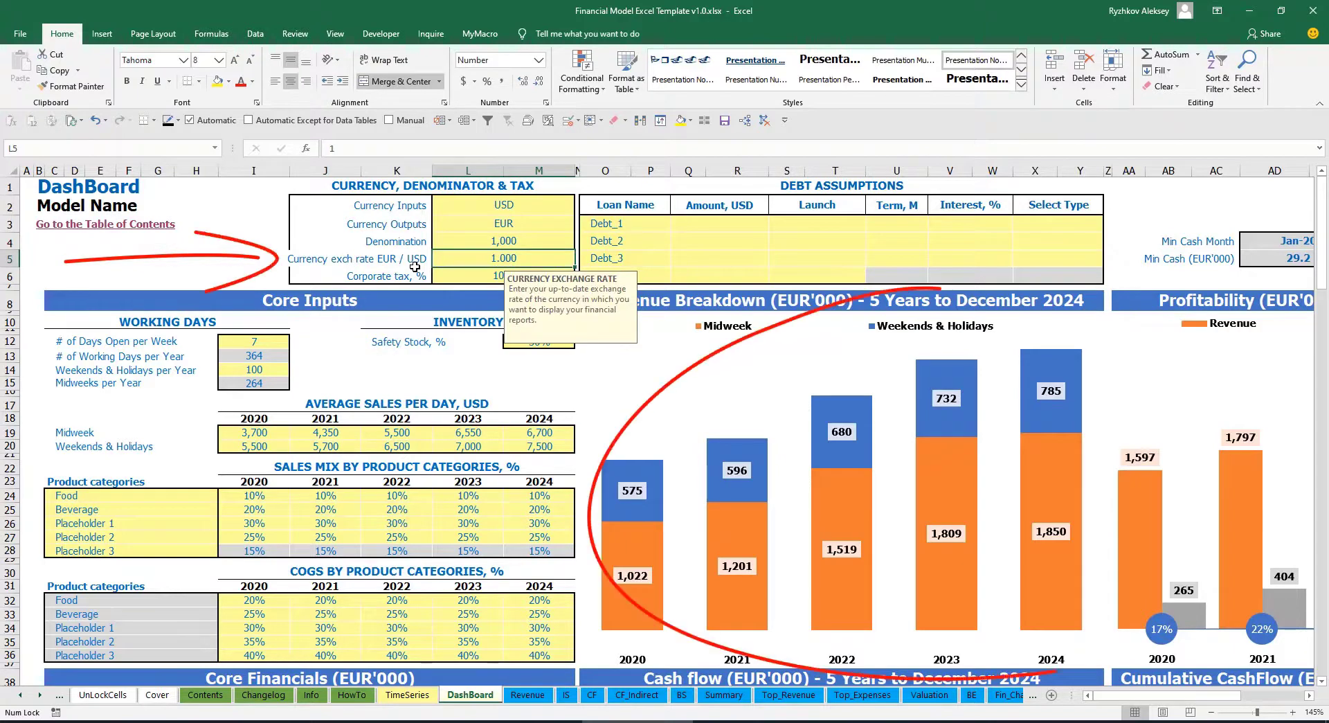
{"action": "type", "text": "1.2"}
{"action": "key", "text": "Return"}
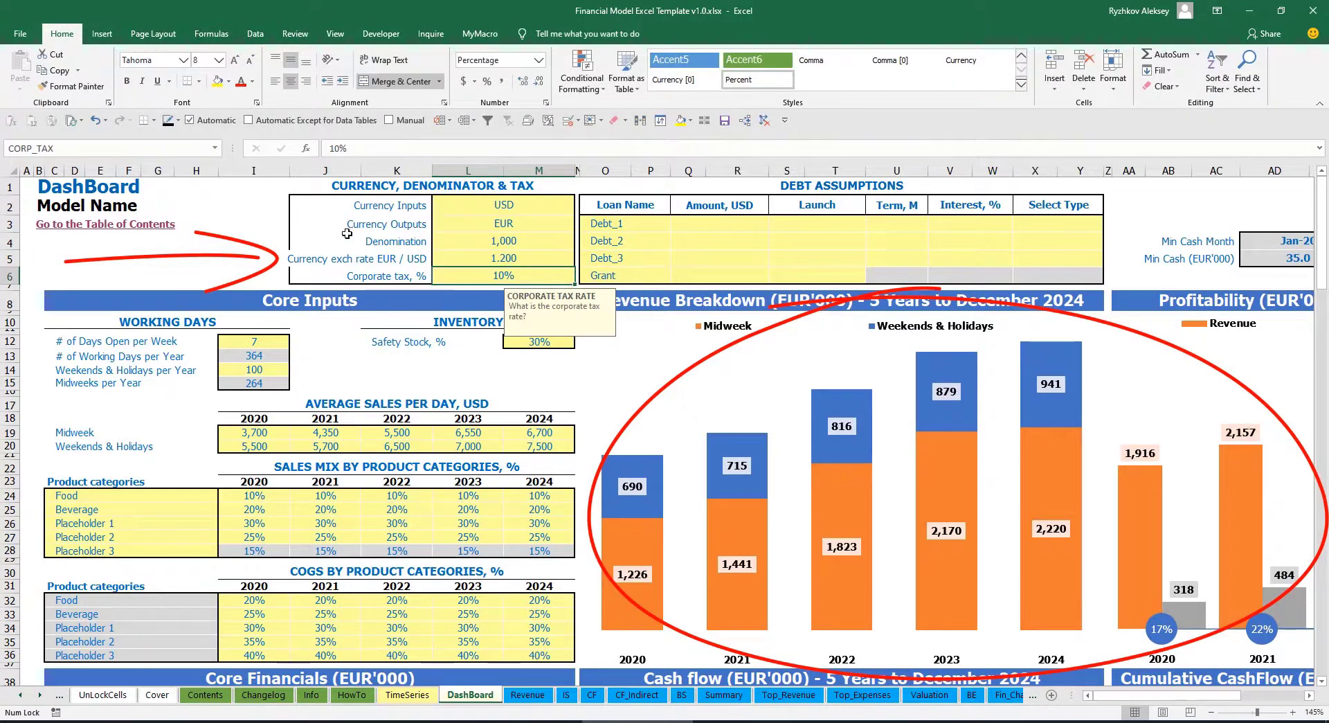
Review the input currency, output currency and exchange rate settings on the dashboard.
{"action": "key", "text": "Up"}
{"action": "key", "text": "Up"}
{"action": "key", "text": "Up"}
{"action": "key", "text": "Up"}
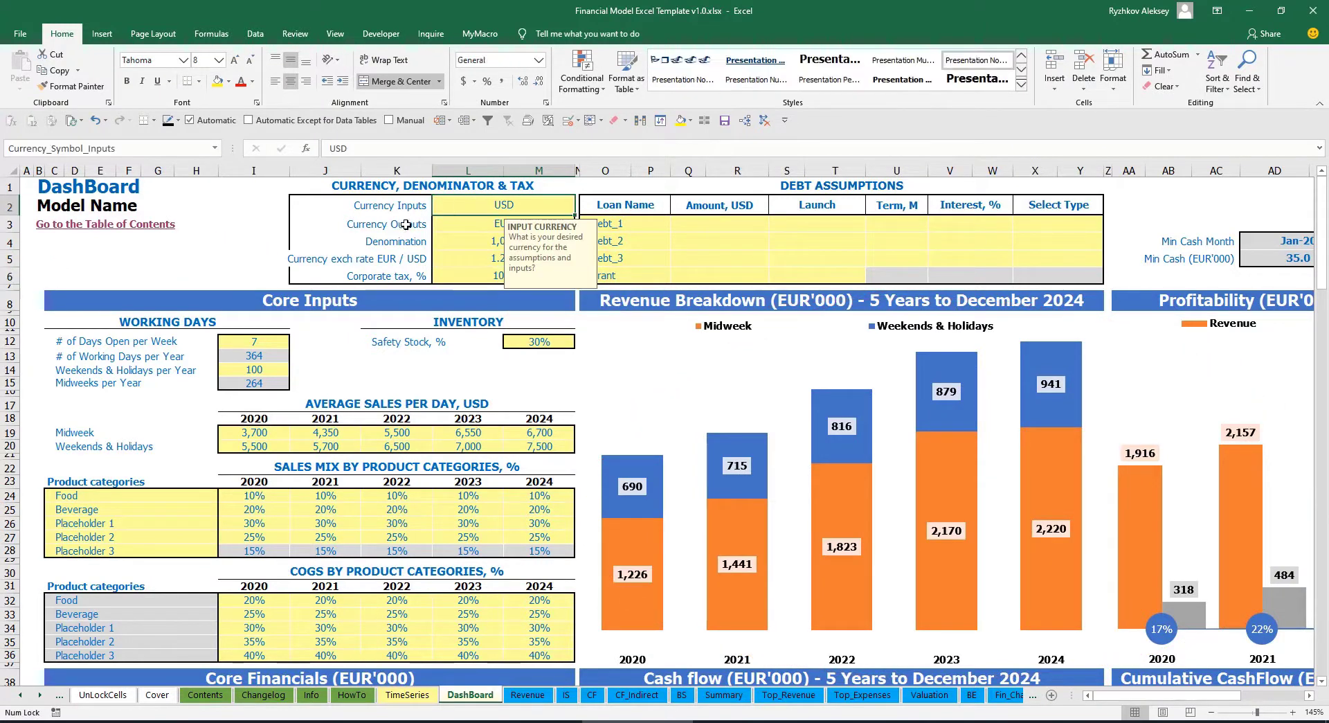
{"action": "left_click", "coordinate": [468, 224]}
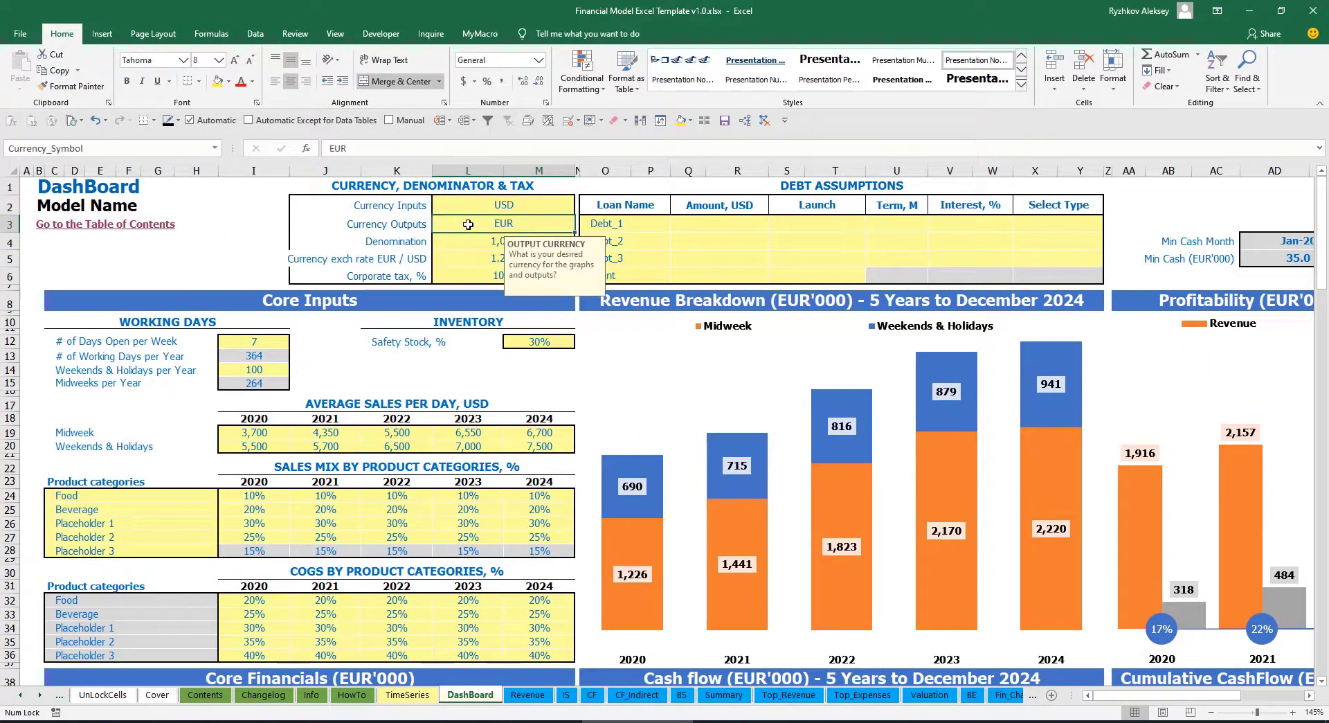
{"action": "left_click", "coordinate": [452, 259]}
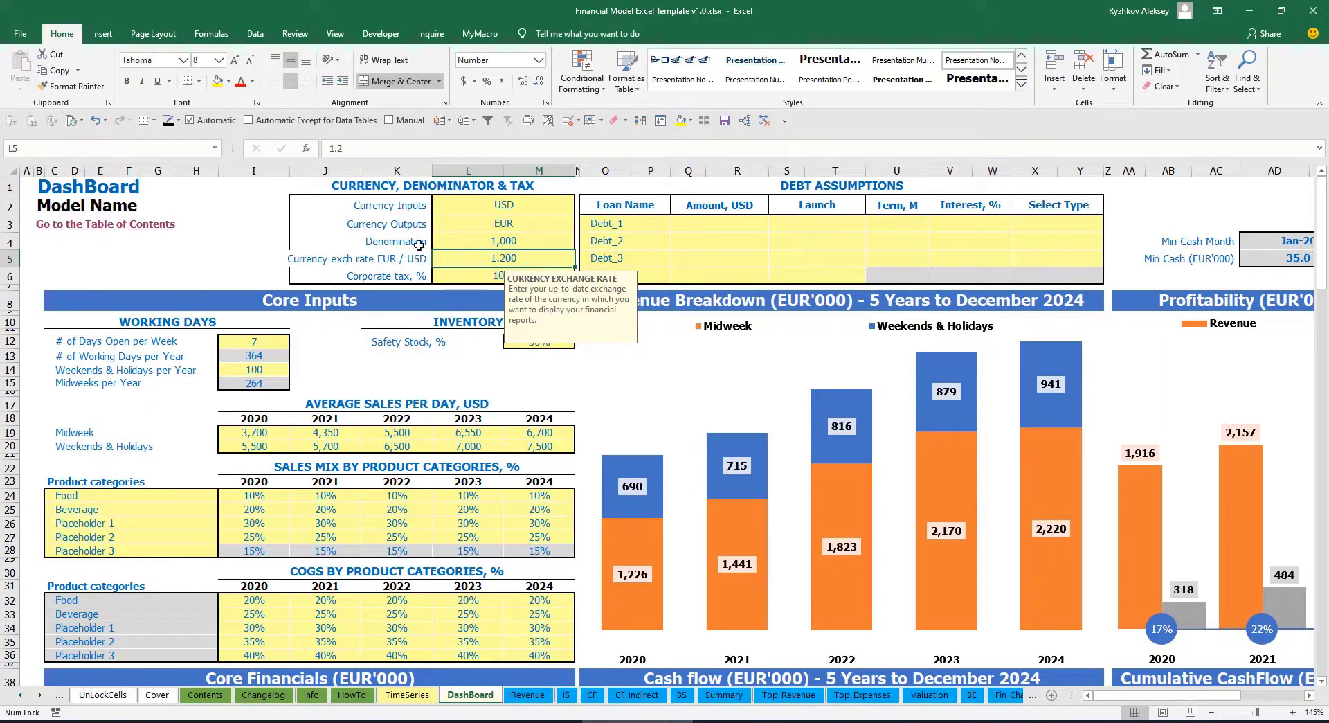
Review the denomination setting and check how it shows in the income statement headings of the financial statements summary.
{"action": "left_click", "coordinate": [474, 239]}
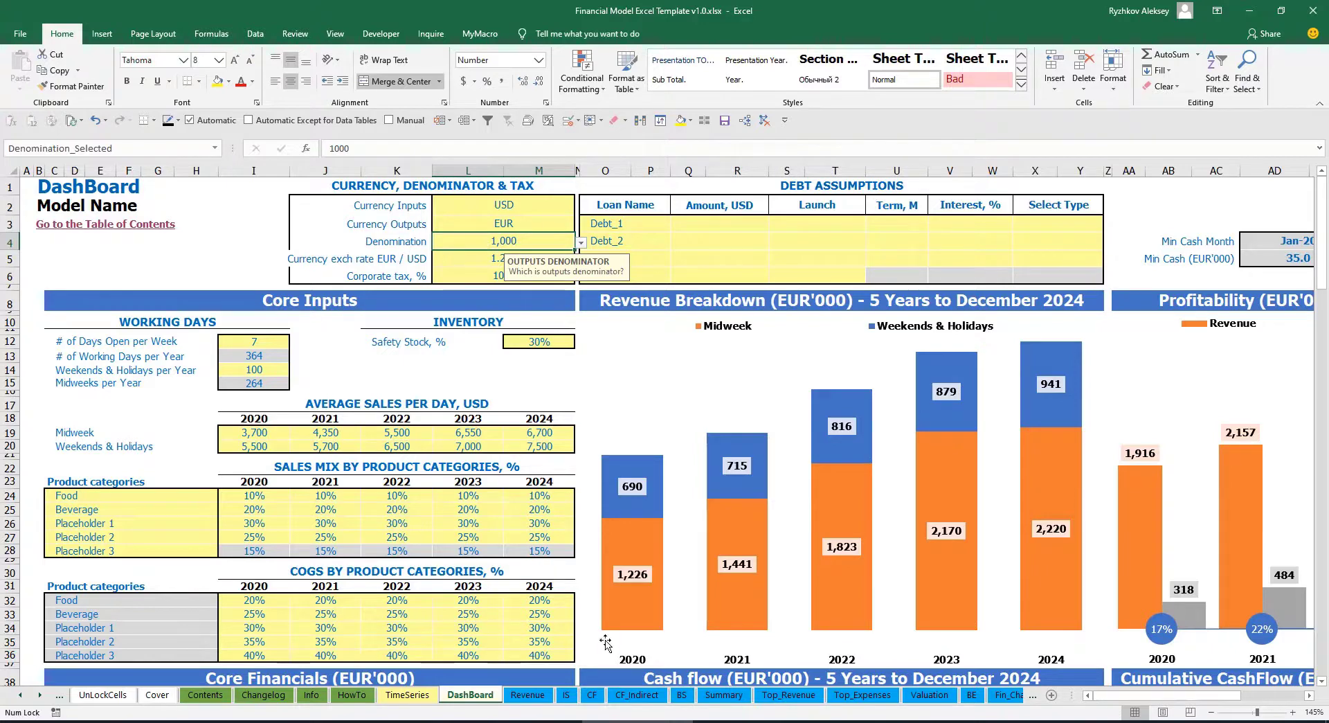
{"action": "left_click", "coordinate": [724, 694]}
{"action": "left_click", "coordinate": [217, 239]}
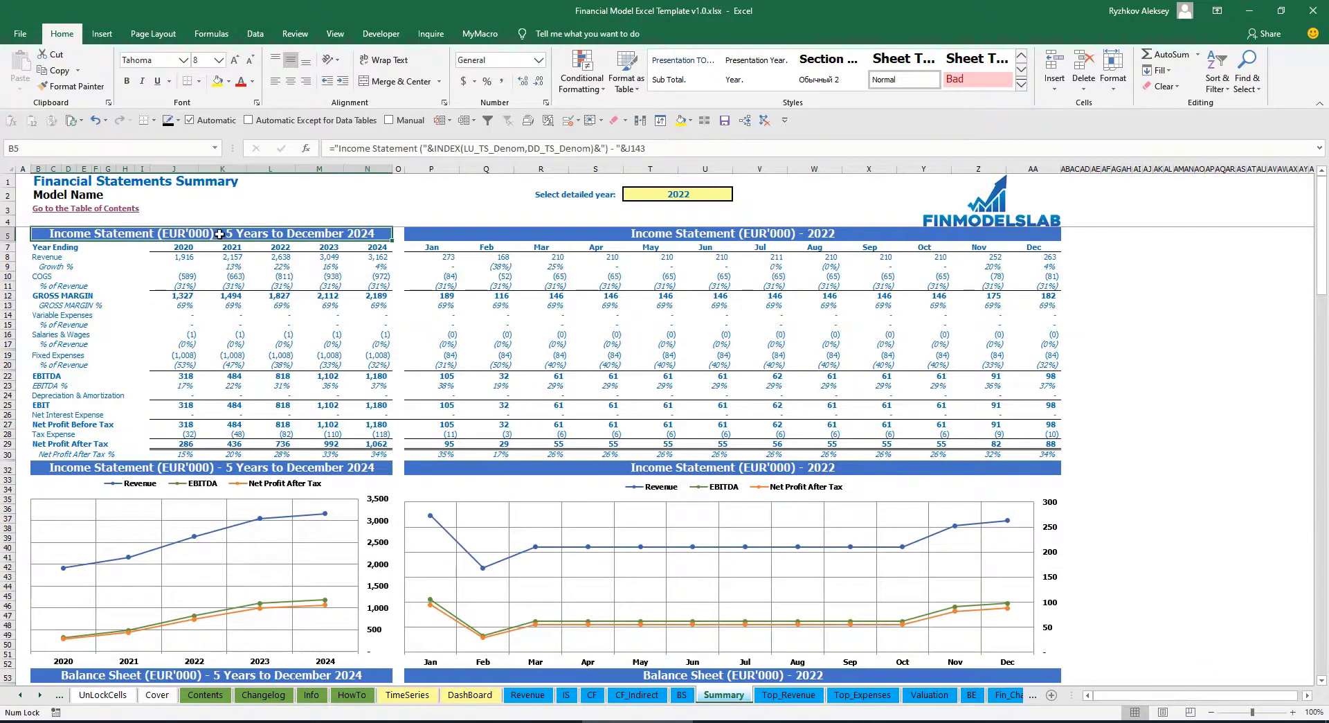
{"action": "left_click", "coordinate": [724, 229]}
{"action": "left_click", "coordinate": [269, 236]}
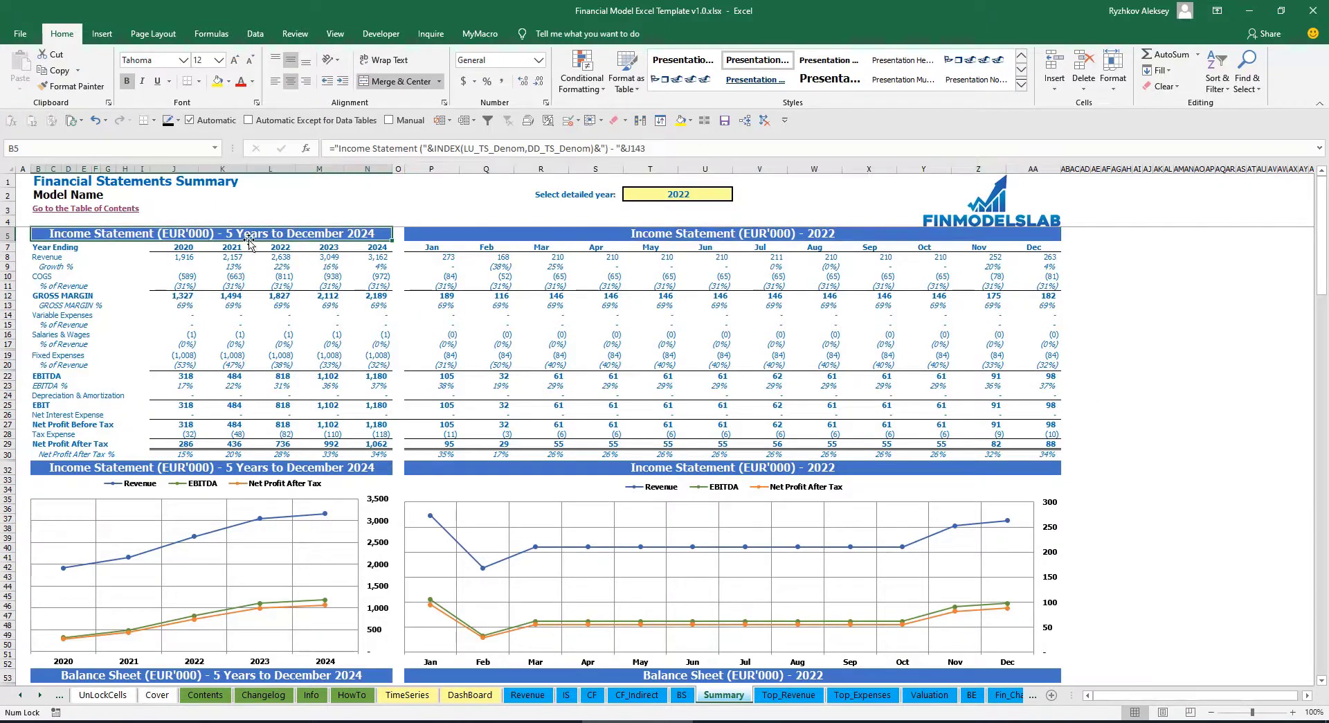
Set the dashboard's denomination to 1,000,000 and check the income statement headings in the financial statements summary.
{"action": "left_click", "coordinate": [470, 695]}
{"action": "left_click", "coordinate": [580, 242]}
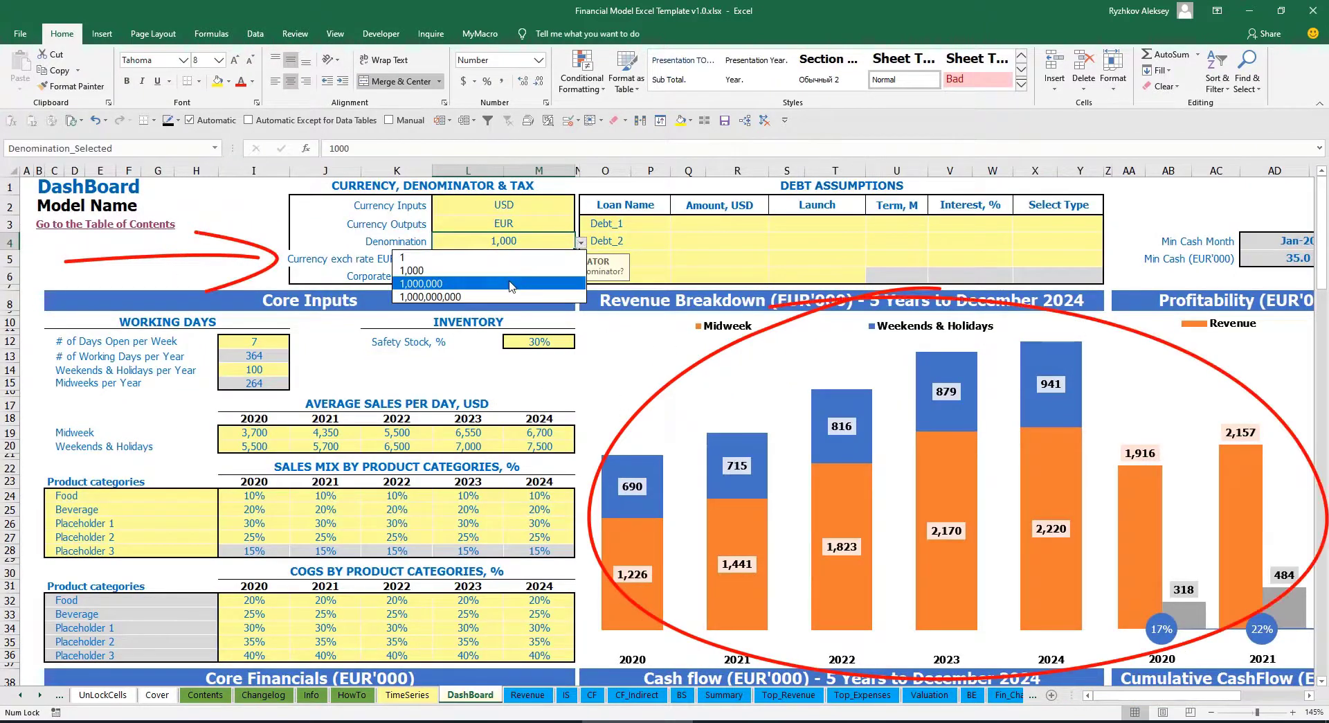
{"action": "left_click", "coordinate": [525, 283]}
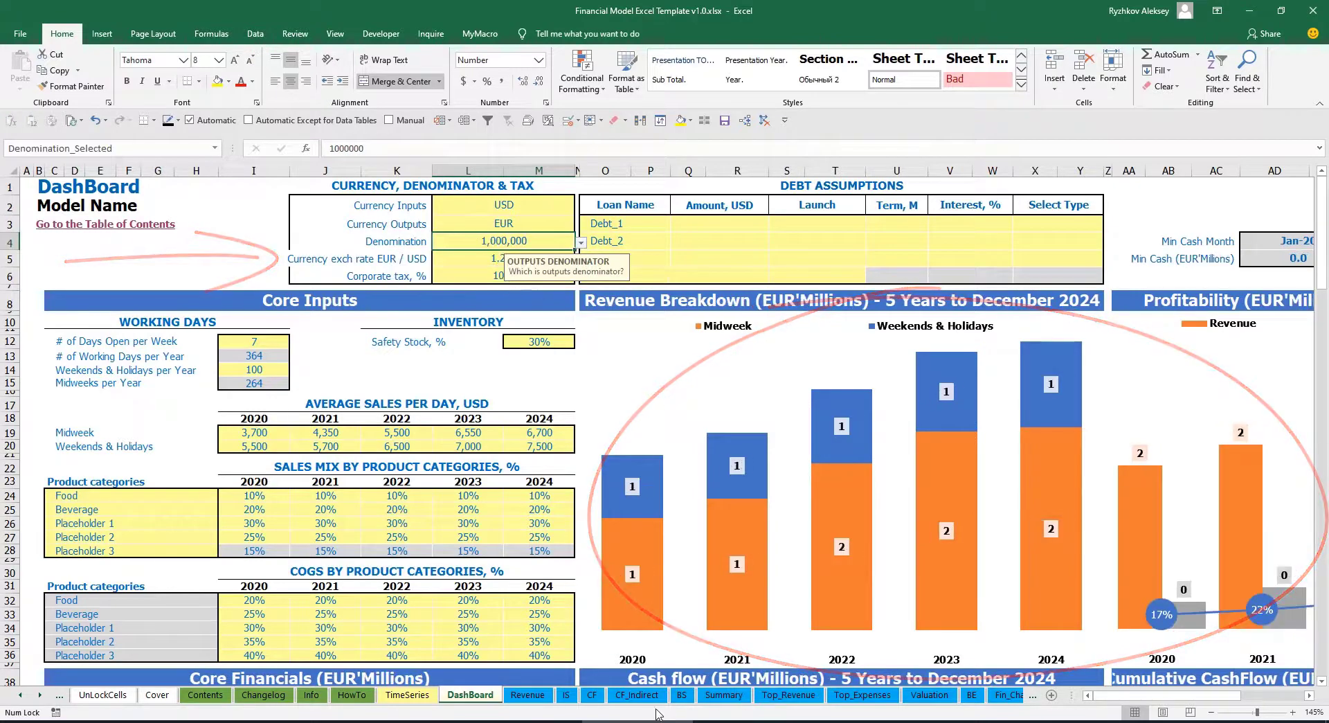
{"action": "left_click", "coordinate": [723, 694]}
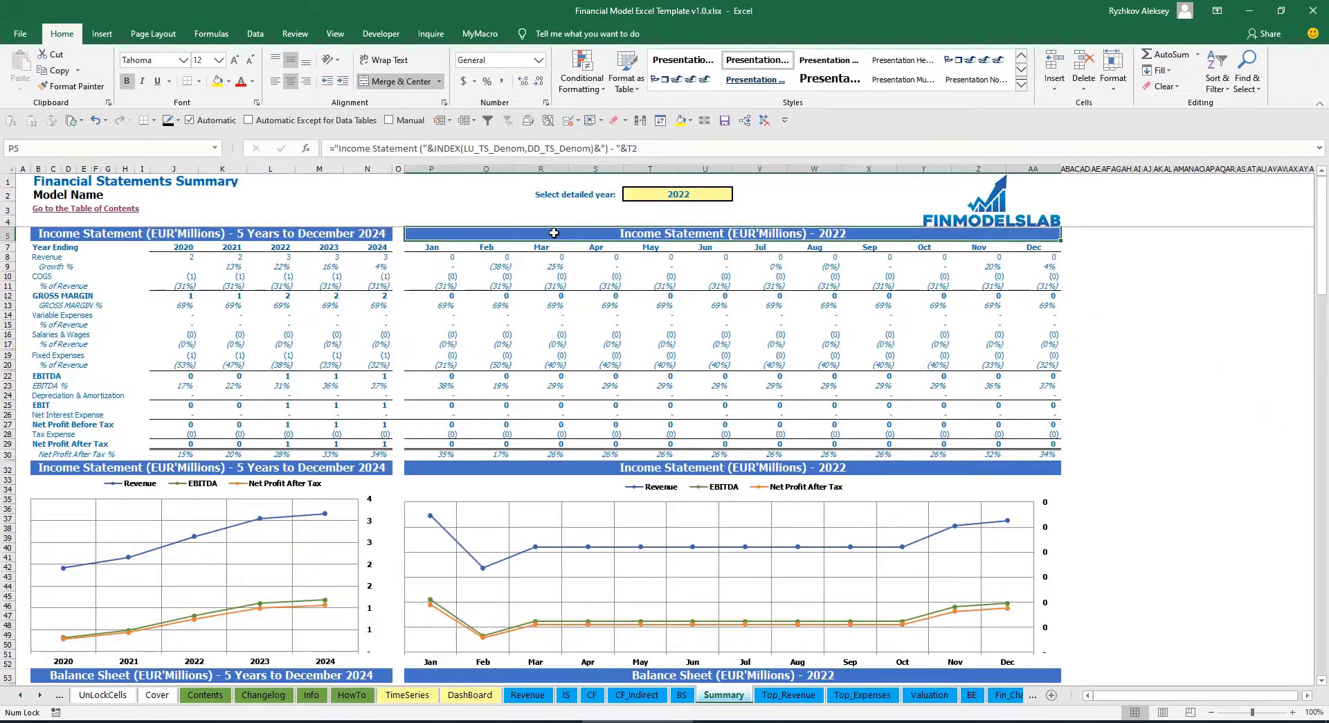
Set the dashboard's denomination to 1 and check the financial statements summary.
{"action": "left_click", "coordinate": [470, 695]}
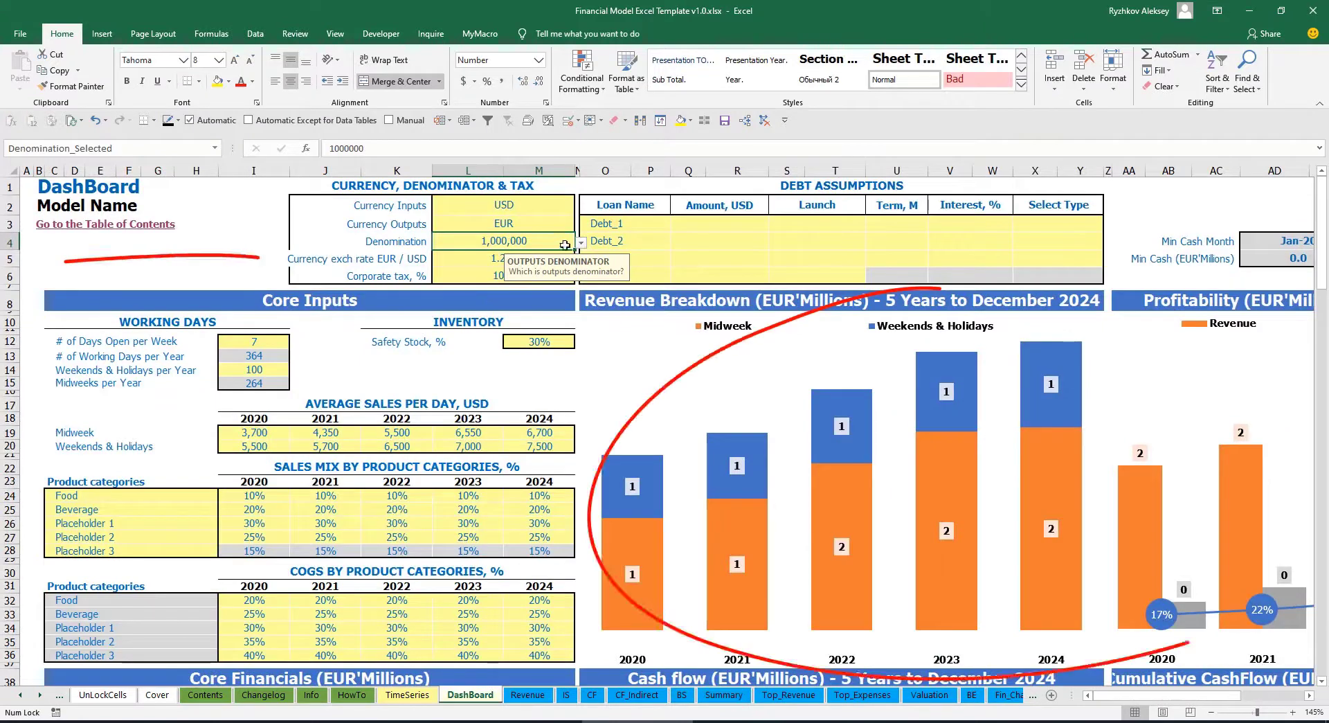
{"action": "left_click", "coordinate": [580, 242]}
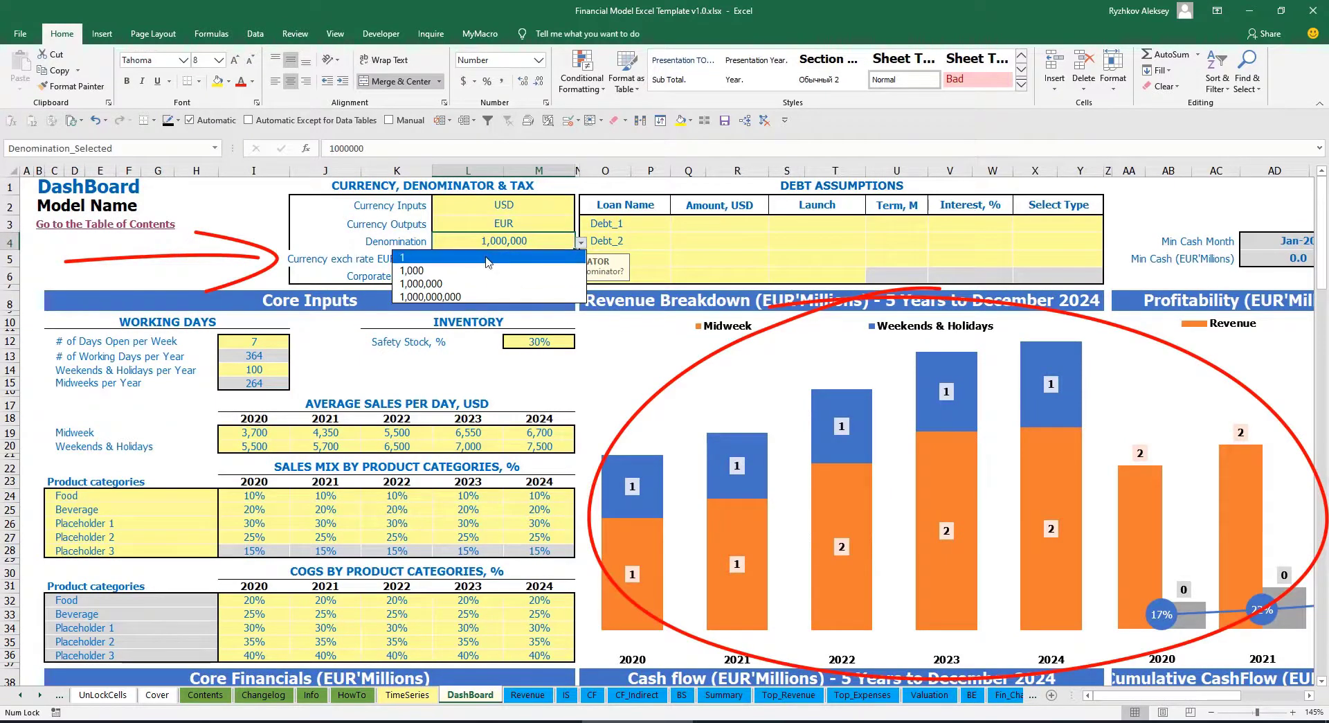
{"action": "left_click", "coordinate": [415, 257]}
{"action": "left_click", "coordinate": [723, 694]}
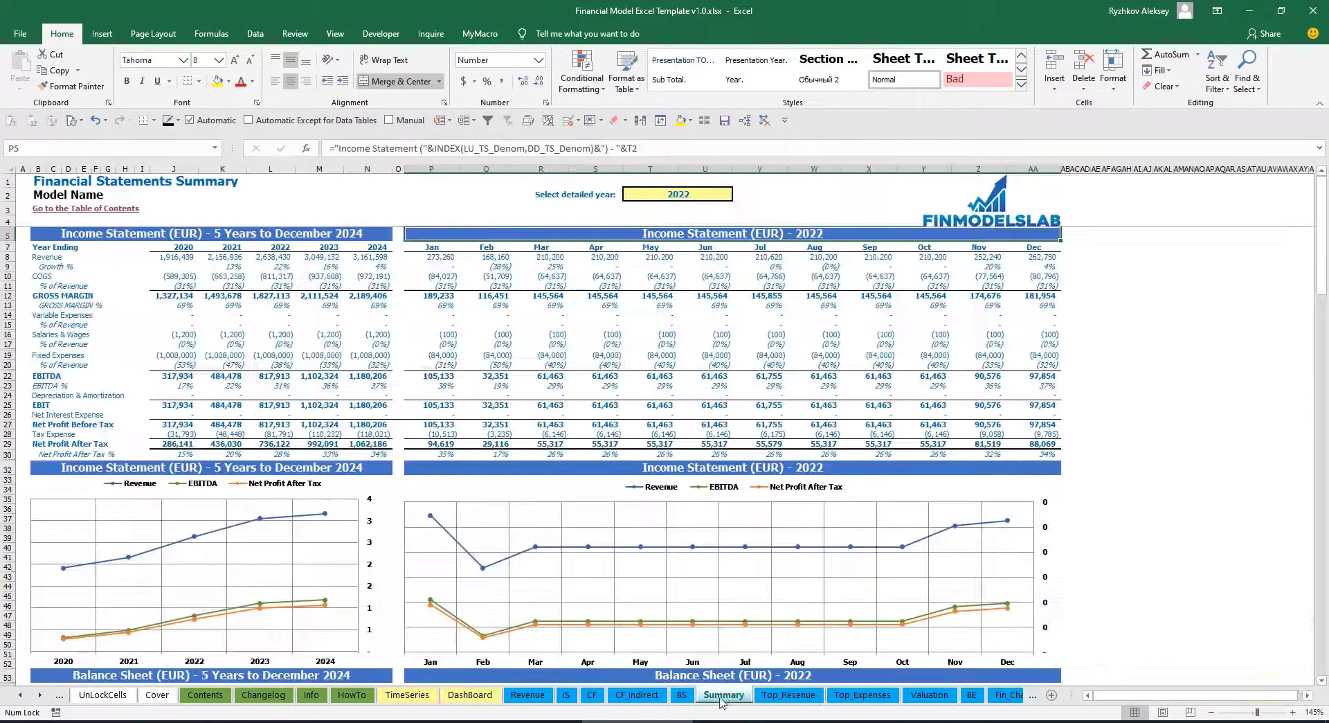
Set the dashboard's corporate tax rate to 15% and highlight the Tax Expense row in the income statement.
{"action": "left_click", "coordinate": [461, 696]}
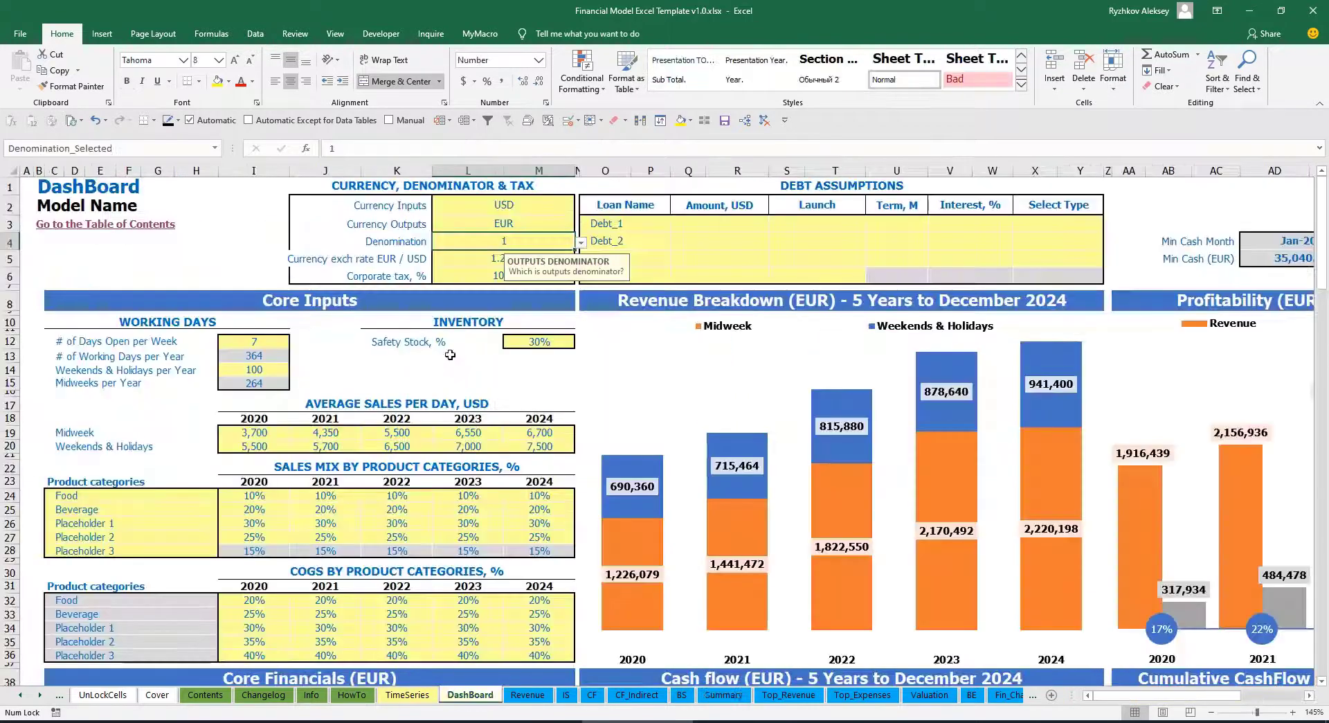
{"action": "left_click", "coordinate": [474, 269]}
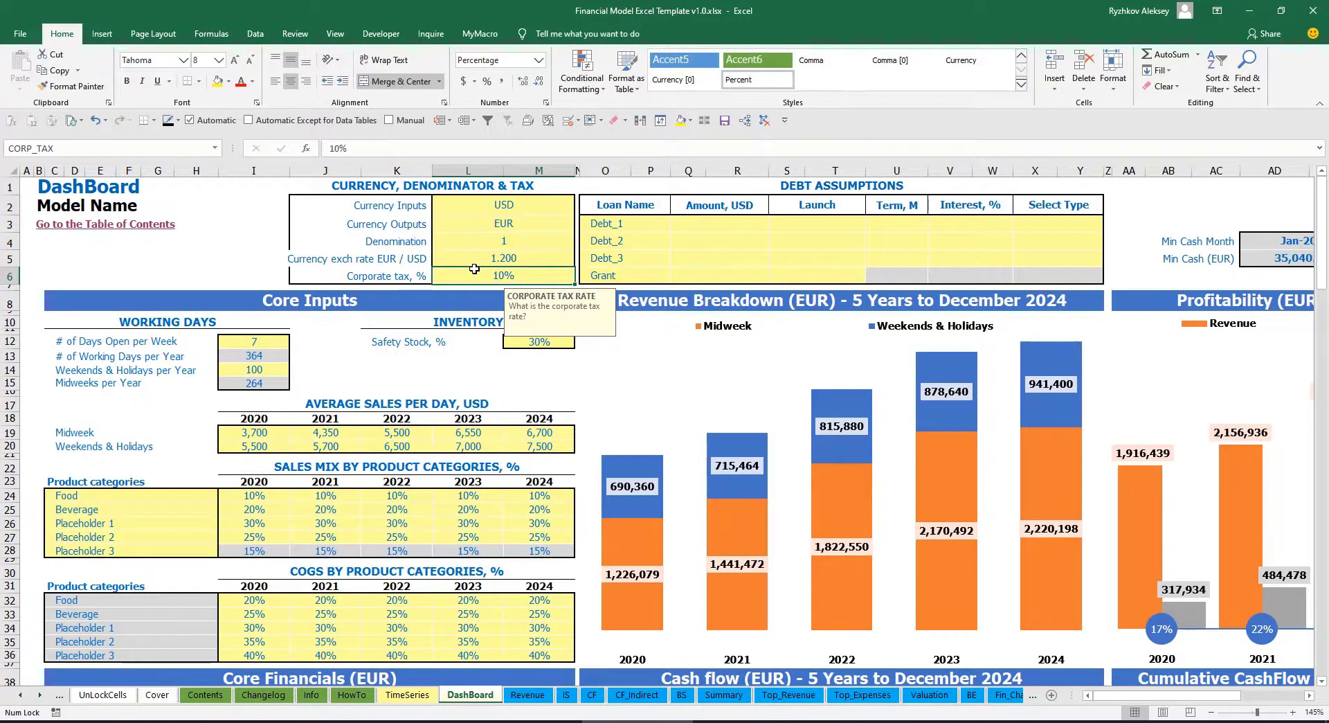
{"action": "type", "text": "15"}
{"action": "key", "text": "Return"}
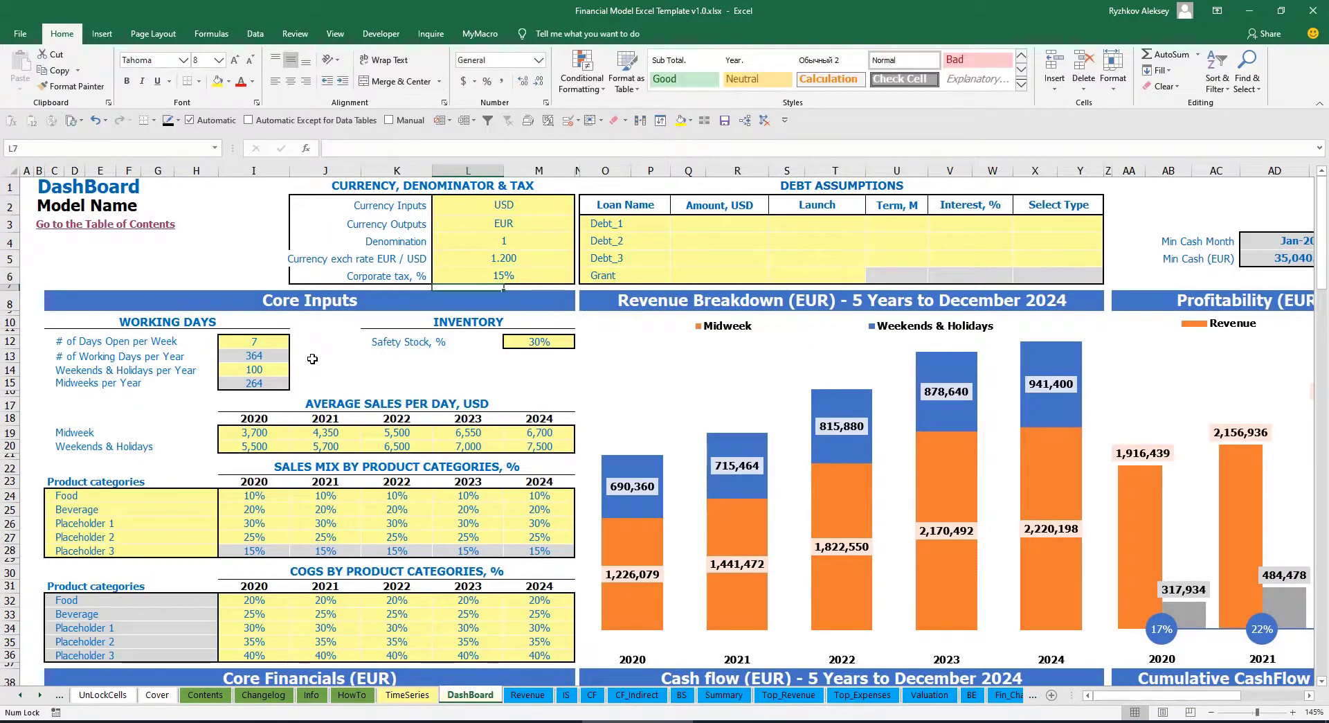
{"action": "left_click", "coordinate": [566, 694]}
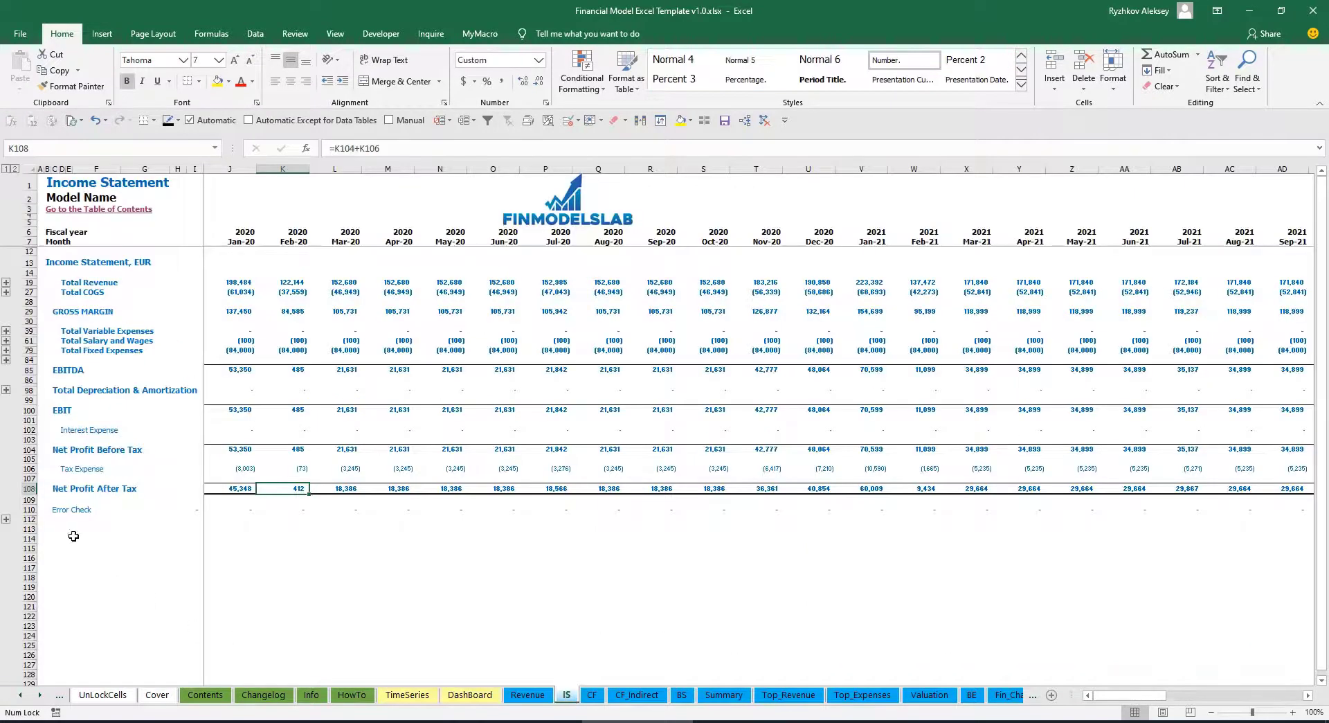
{"action": "left_click", "coordinate": [30, 469]}
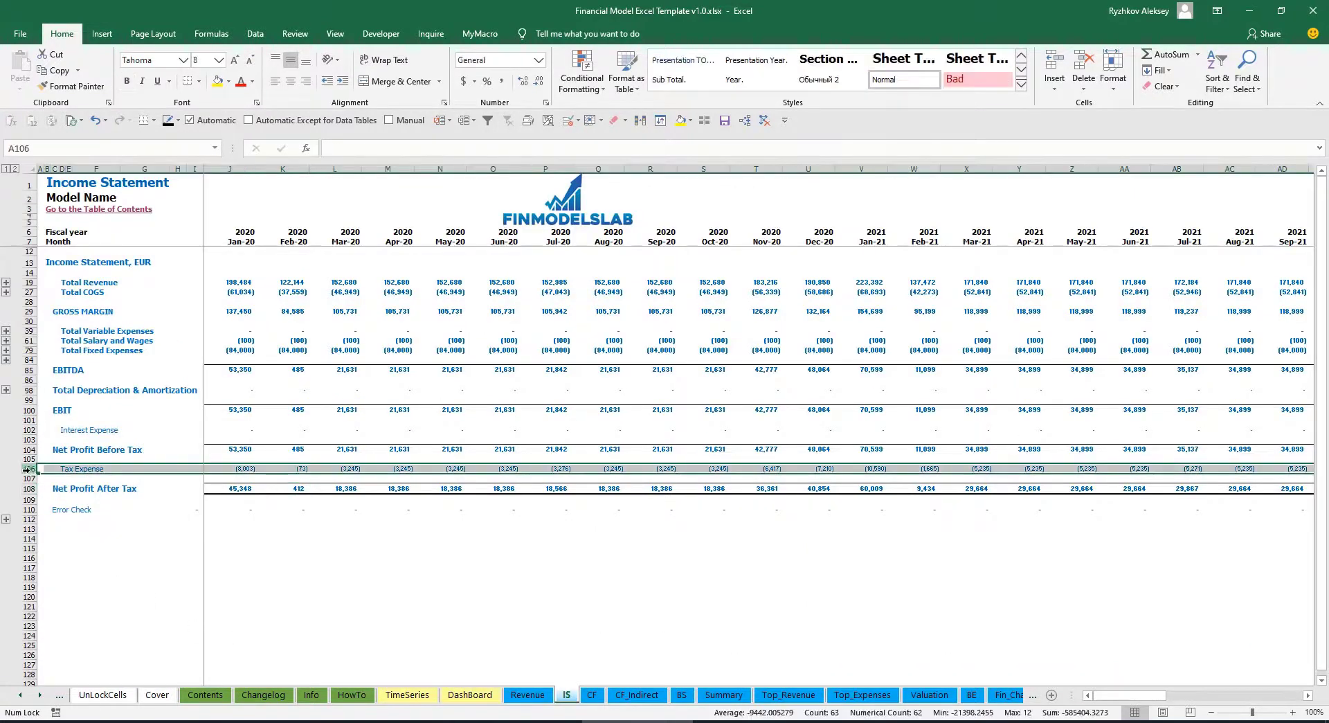